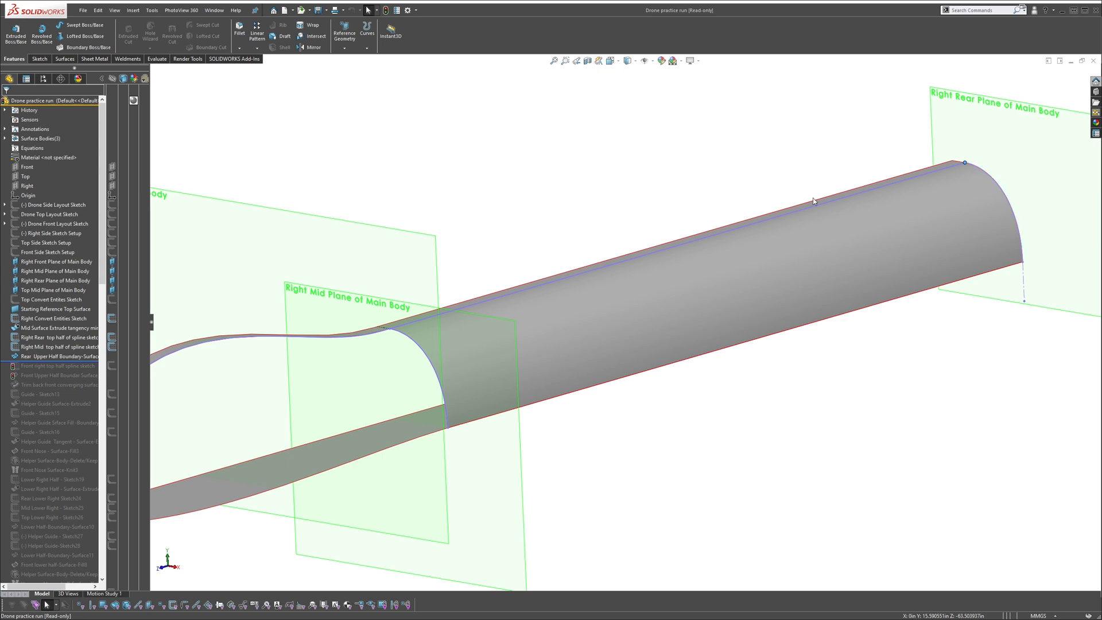
Switch to the Drone Sketch Picture Layout part, maximize its window and show the feature tree
click(418, 347)
key(f)
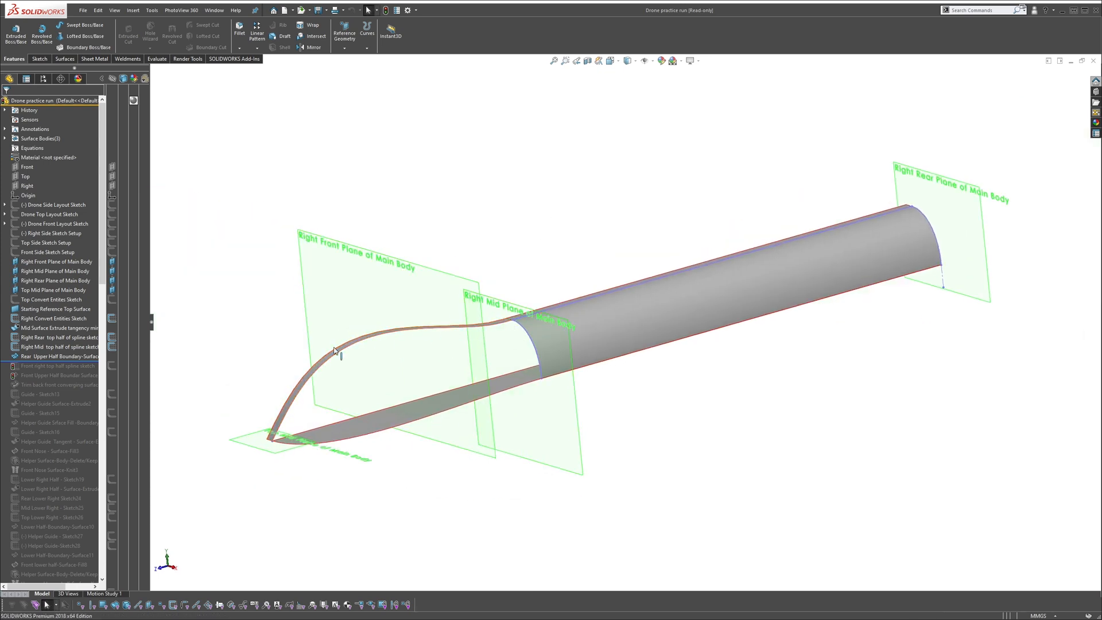
click(1071, 65)
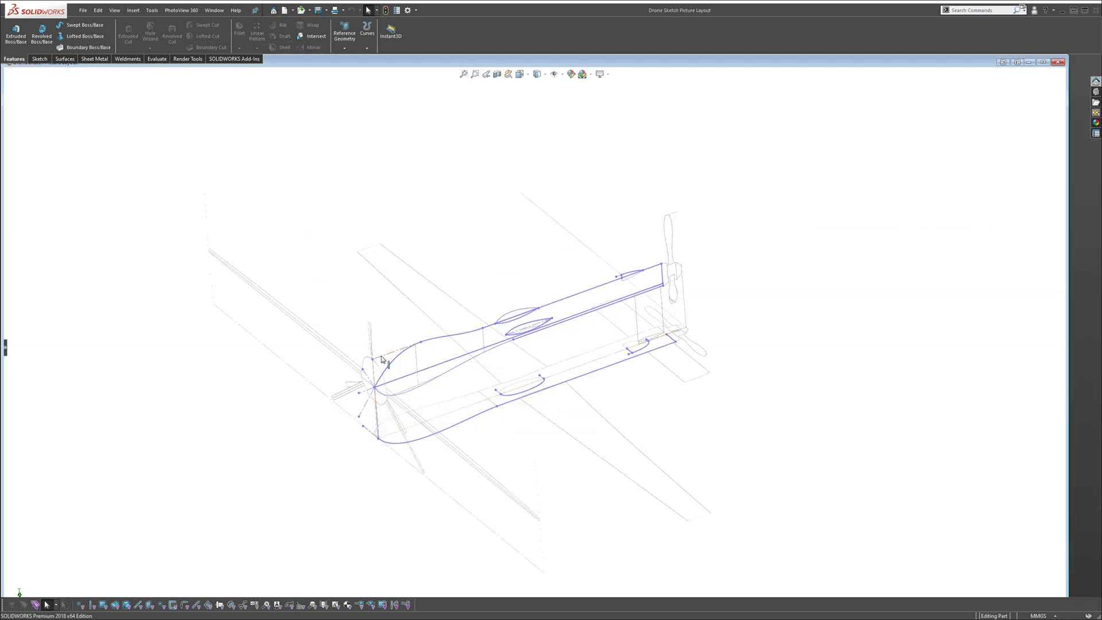
middle_drag(501, 334, 484, 260)
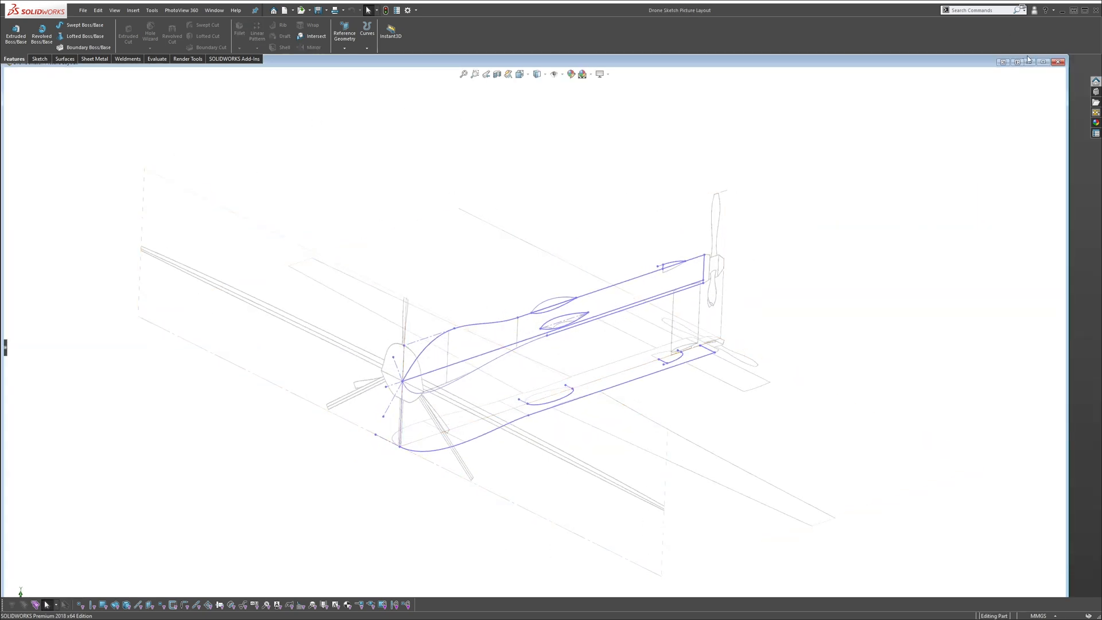
click(1044, 62)
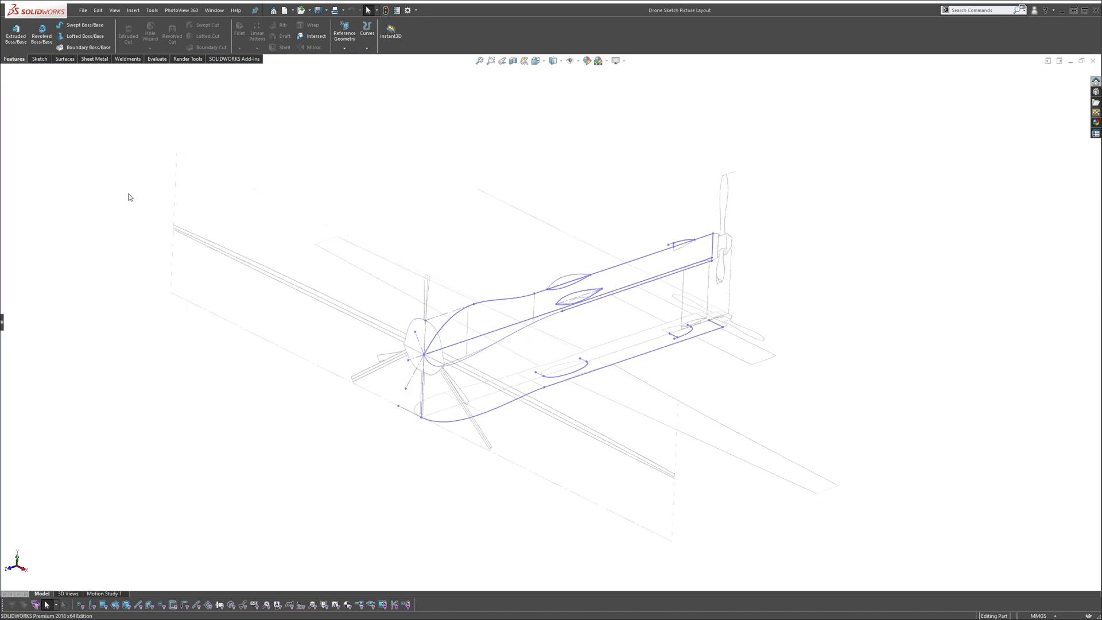
click(2, 322)
Create a reference plane parallel to Front through the upper rear endpoint of the right LO sketch
click(345, 49)
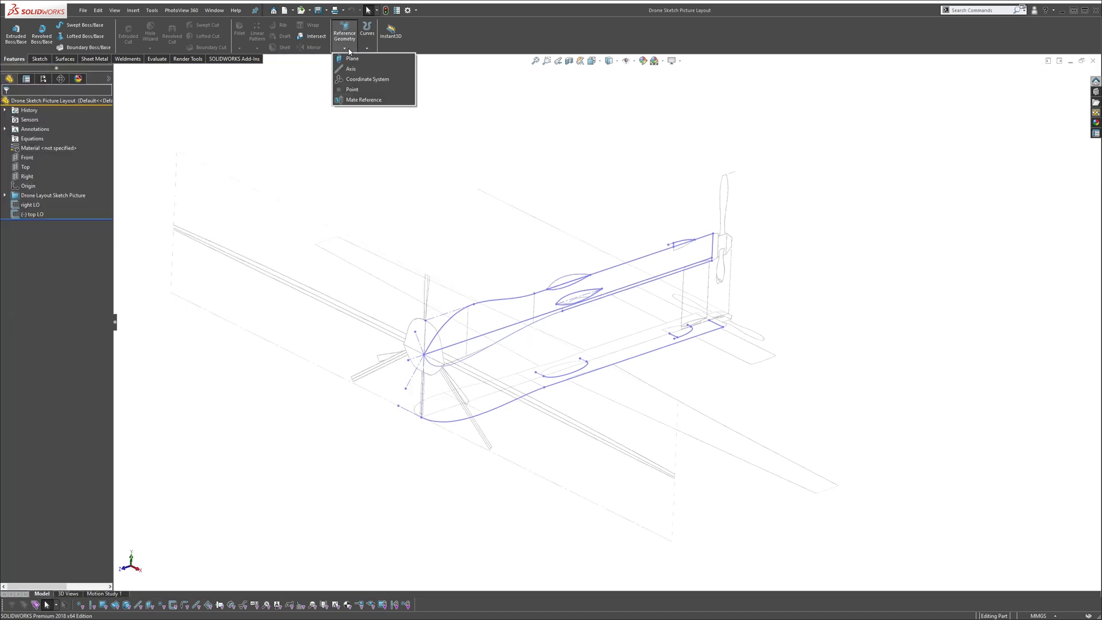
click(352, 59)
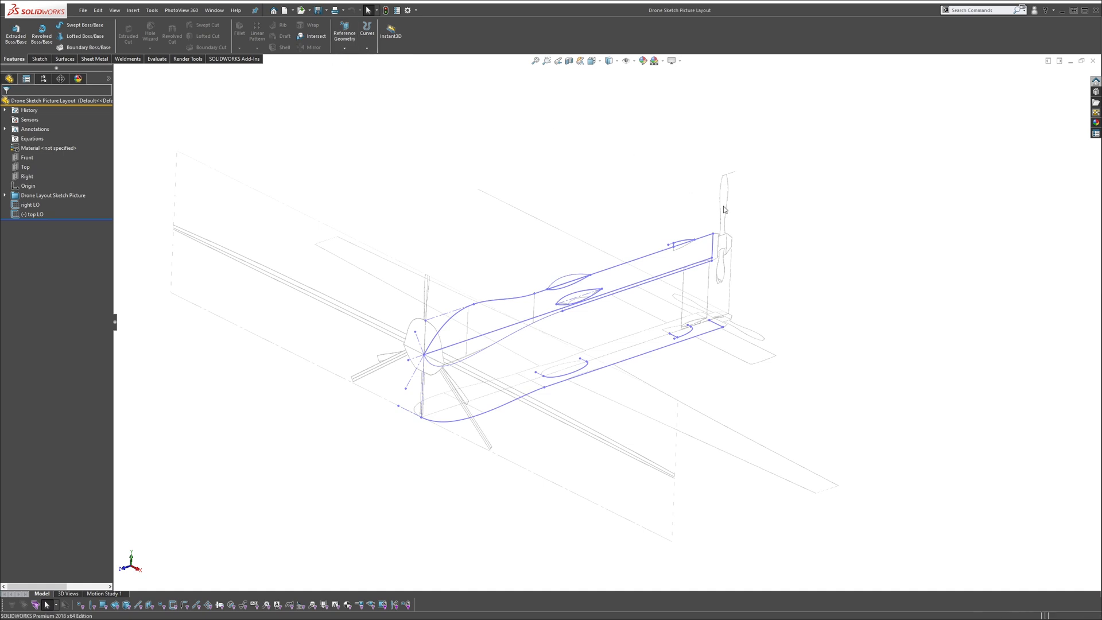
click(713, 234)
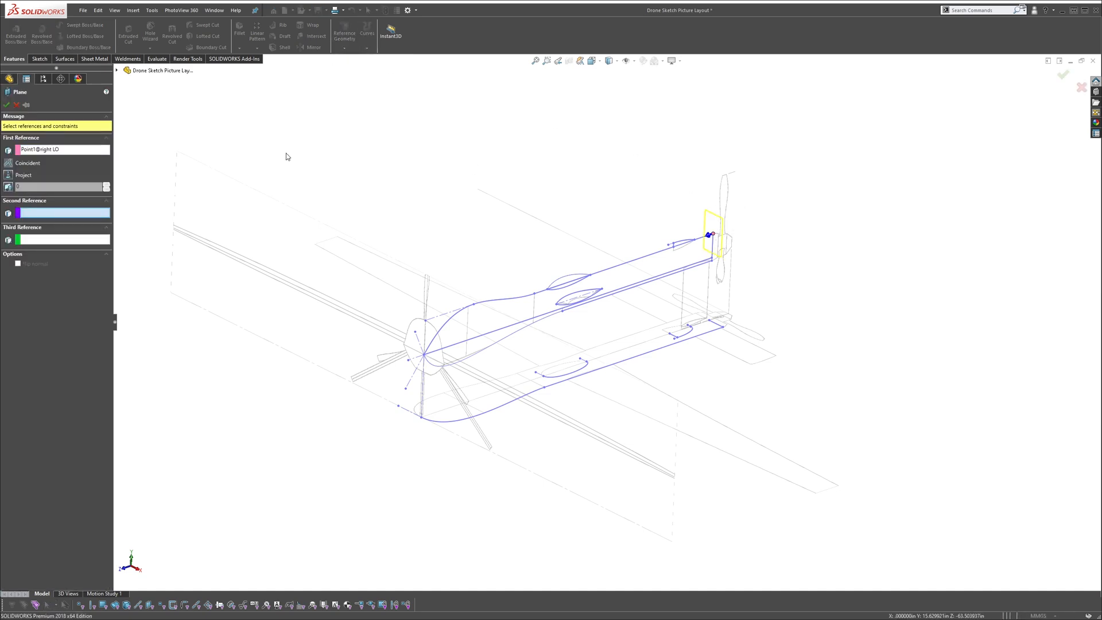
click(117, 71)
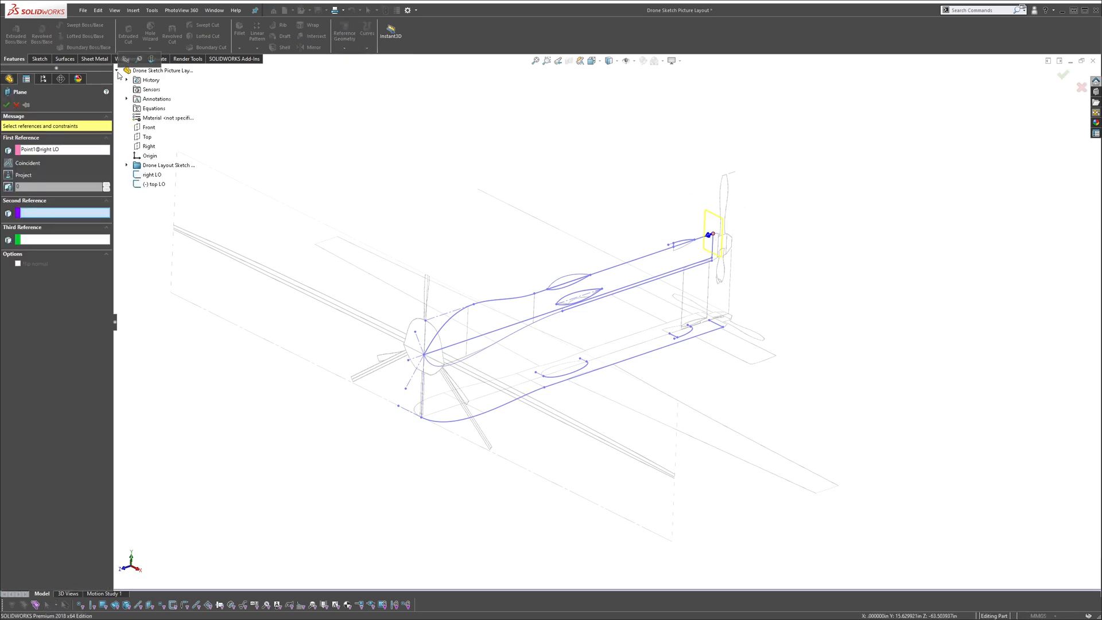
click(148, 127)
middle_drag(772, 317, 581, 234)
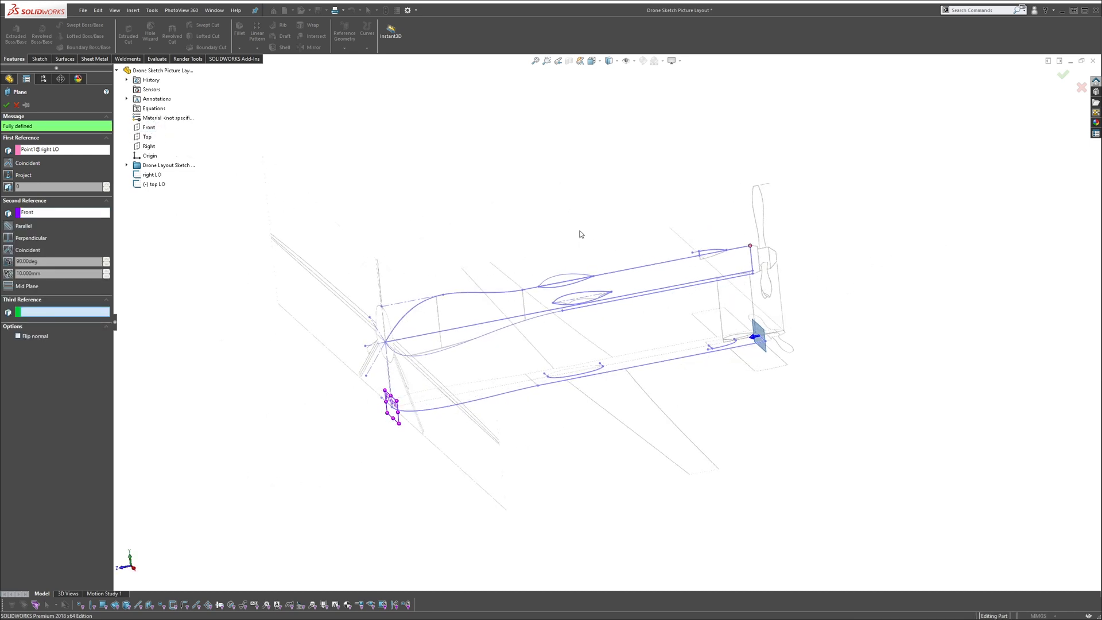
click(6, 105)
Resize the rear reference plane so it frames the tail end of the fuselage
middle_drag(568, 172, 786, 313)
click(686, 342)
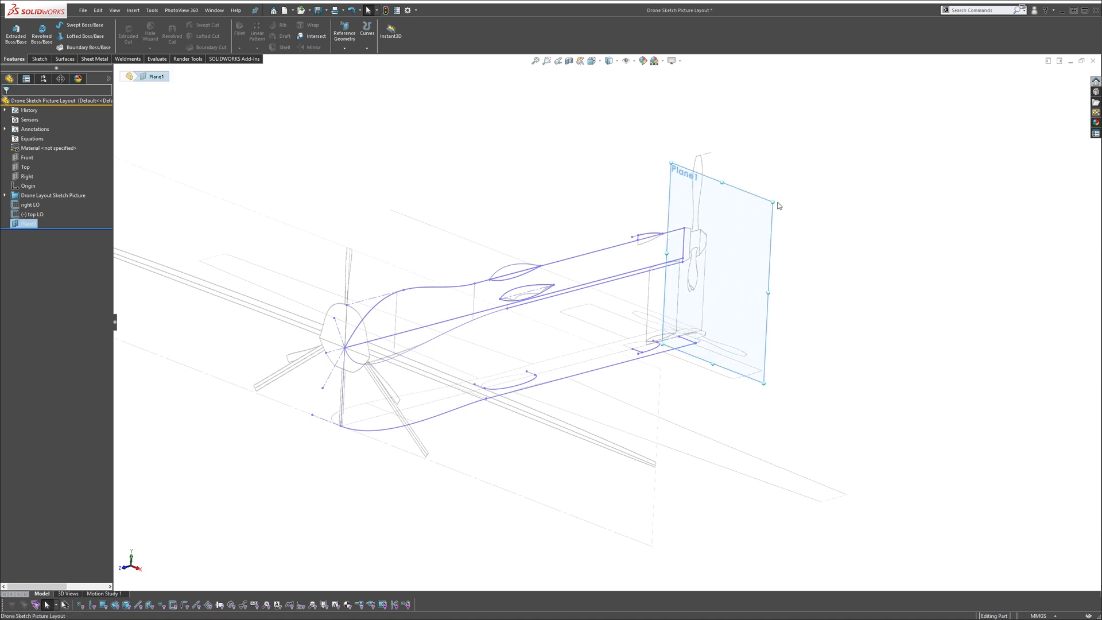
click(901, 271)
mouse_move(743, 260)
middle_down()
mouse_move(784, 241)
mouse_move(747, 259)
middle_up()
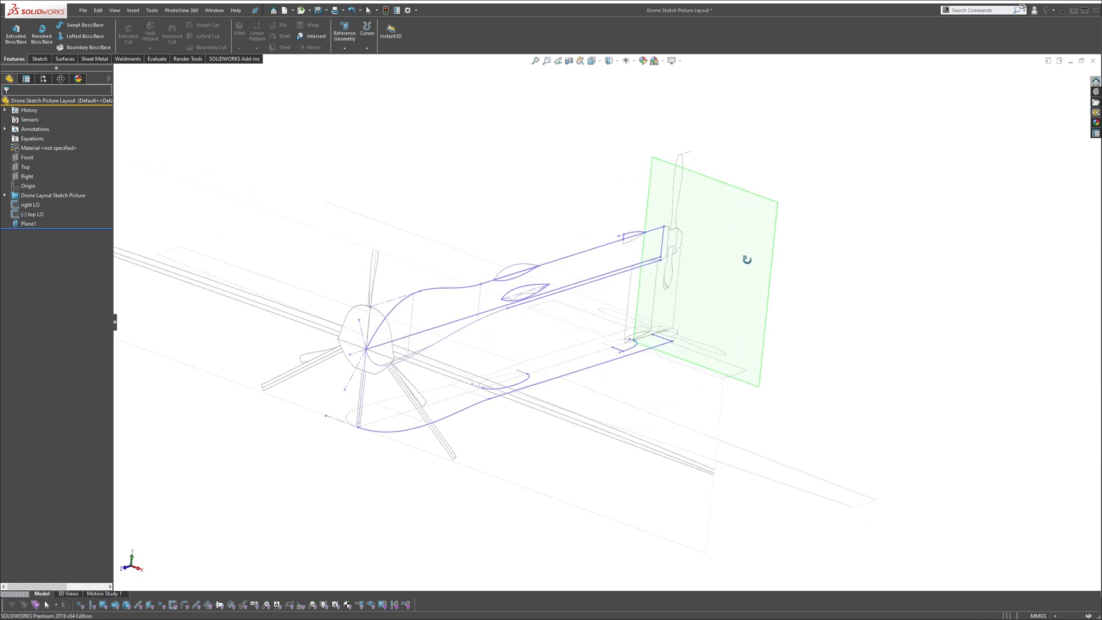
drag(780, 208, 734, 221)
click(484, 171)
middle_drag(457, 215, 446, 213)
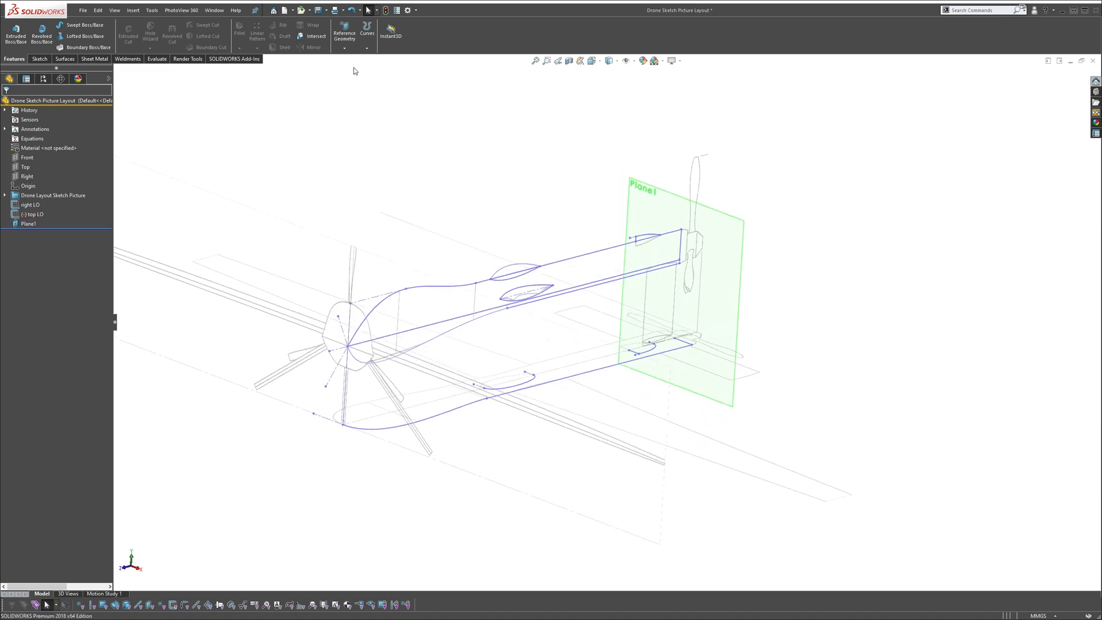
Create a plane parallel to Front through the upper profile point just ahead of the wing outline, and enlarge it around the body
click(345, 48)
click(357, 57)
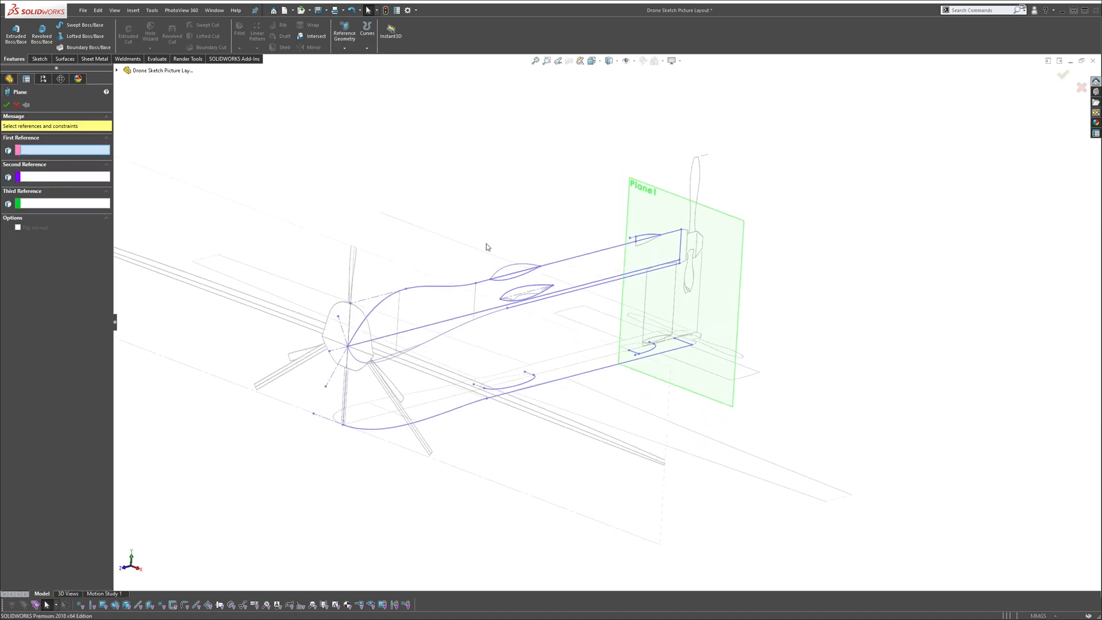
click(476, 285)
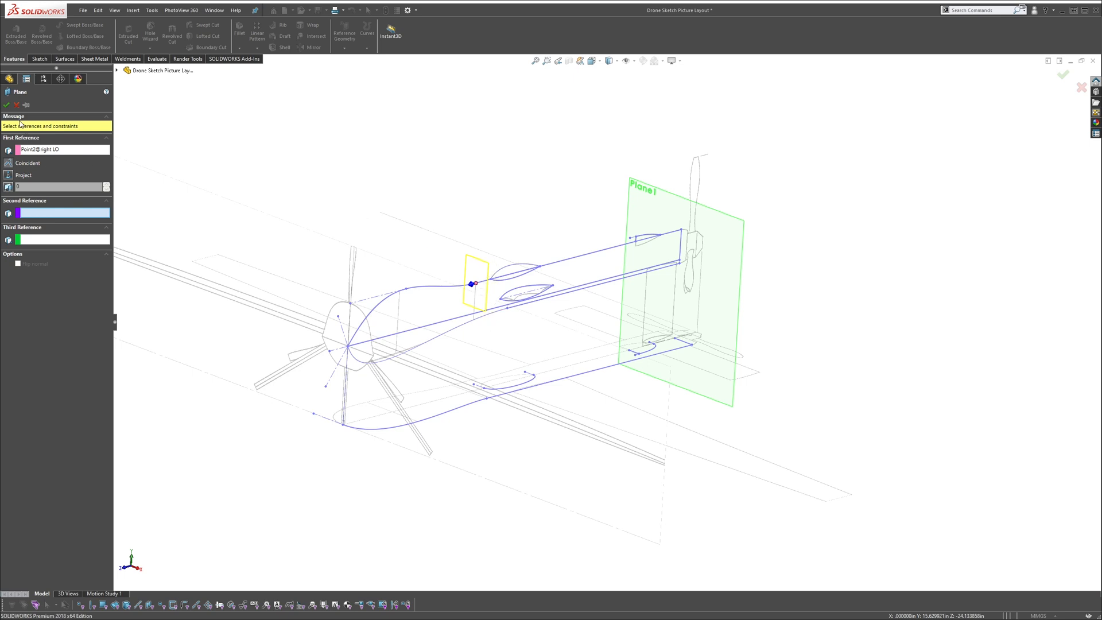
click(117, 70)
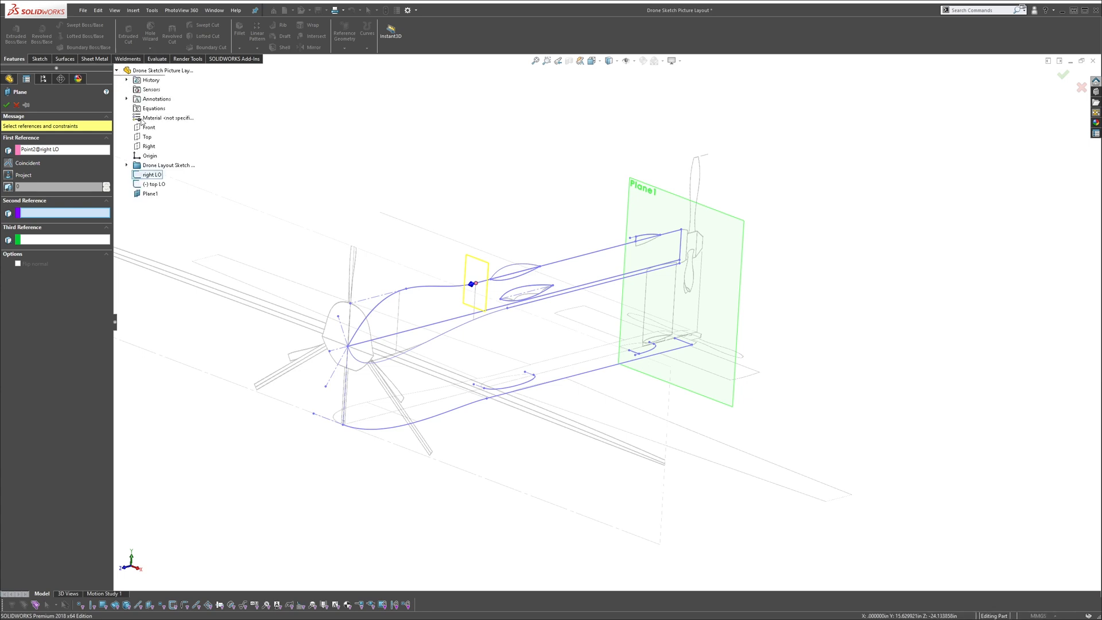
click(149, 127)
click(7, 105)
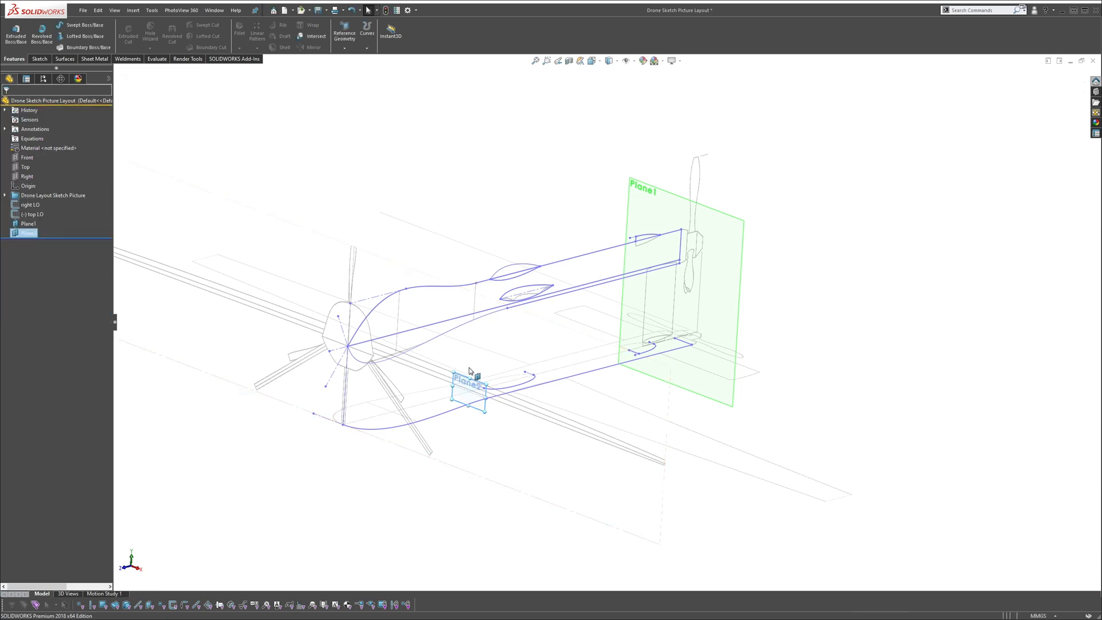
drag(522, 347, 608, 263)
middle_drag(565, 266, 435, 191)
click(345, 34)
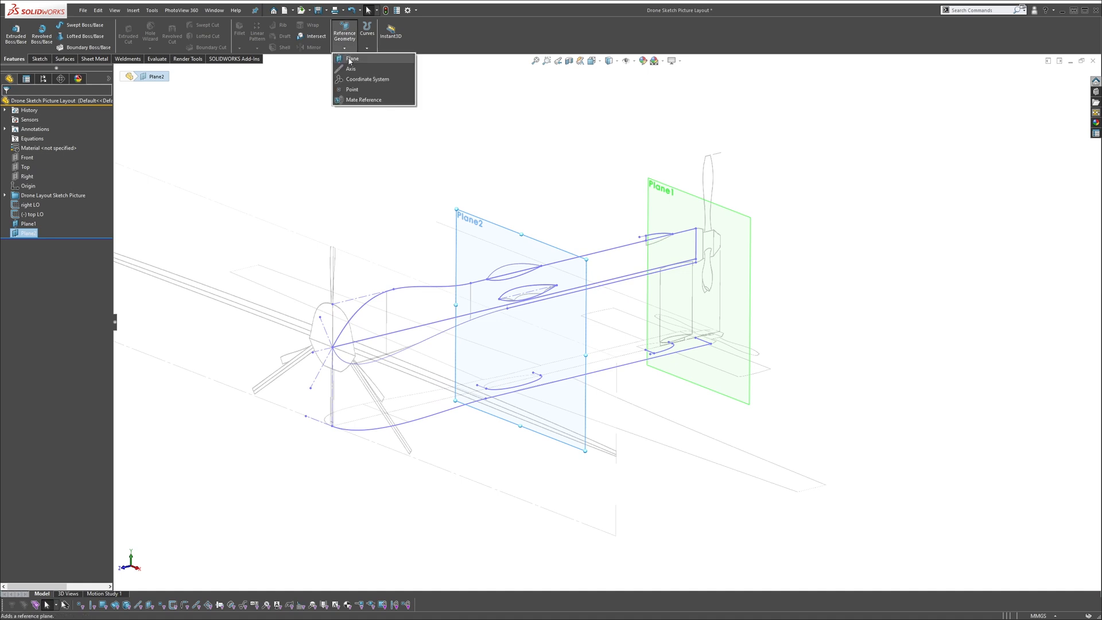
click(350, 59)
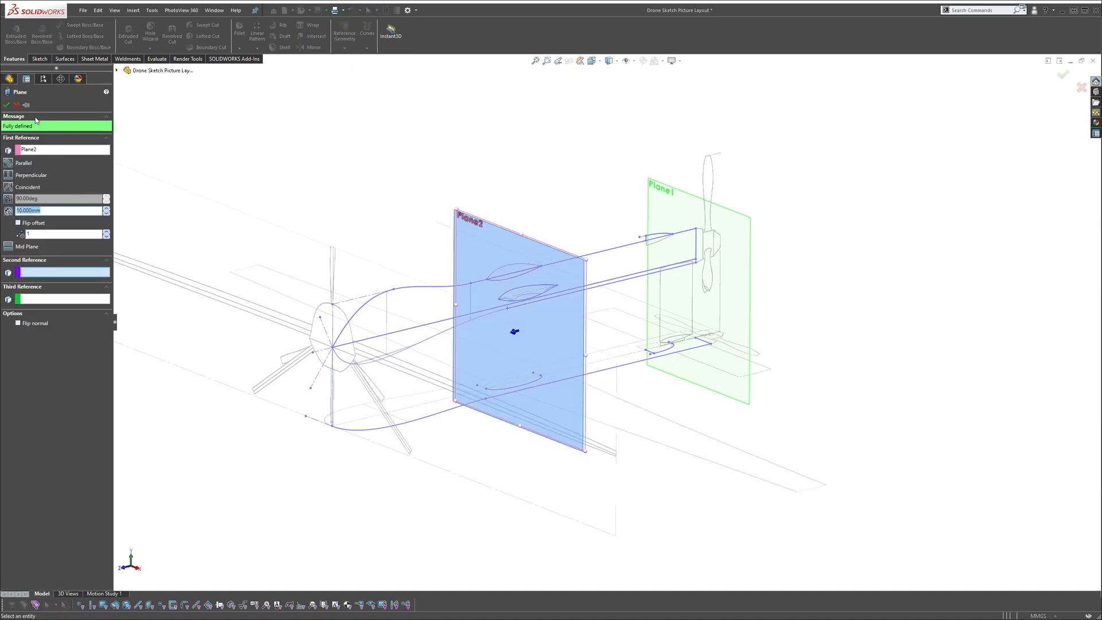
click(16, 105)
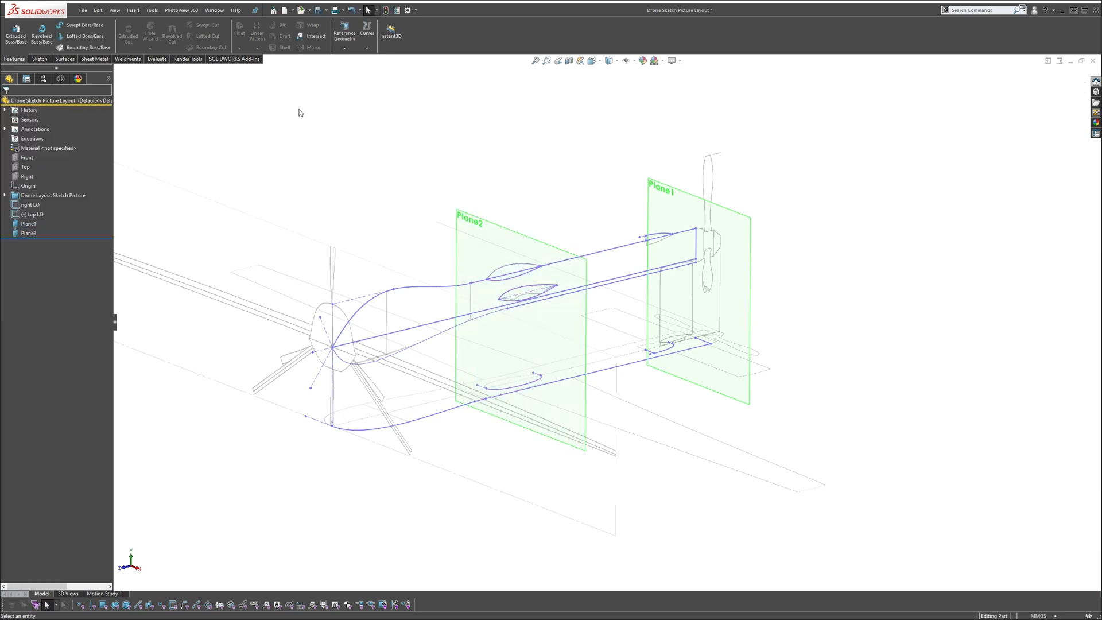
Create a plane parallel to Front through the upper end point of the nose curve in right LO, and enlarge it around the body
click(344, 34)
click(351, 60)
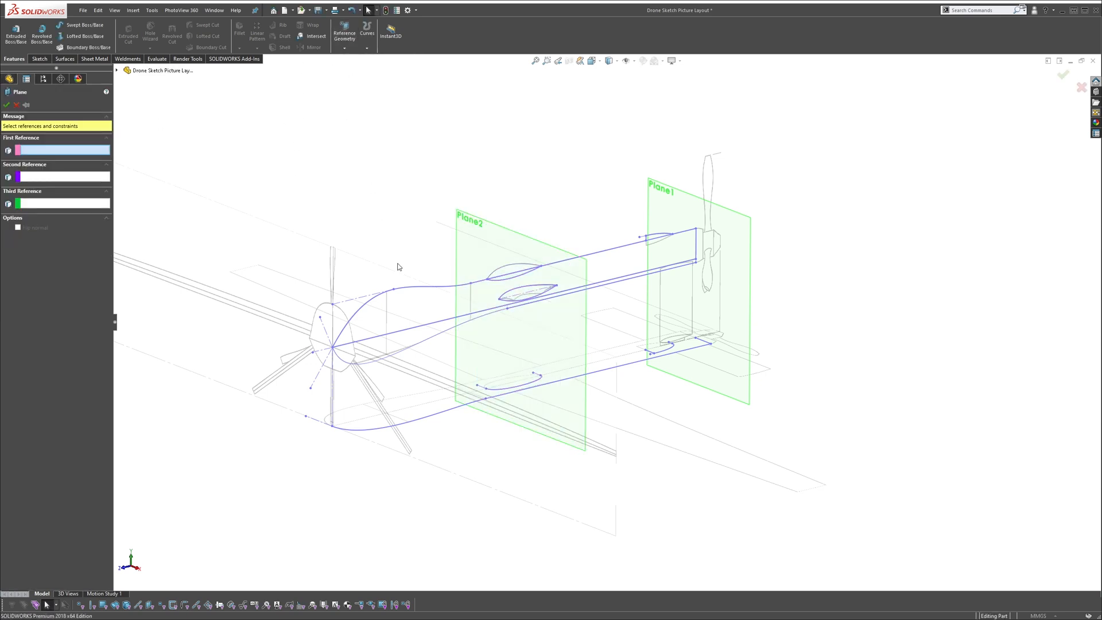
click(394, 291)
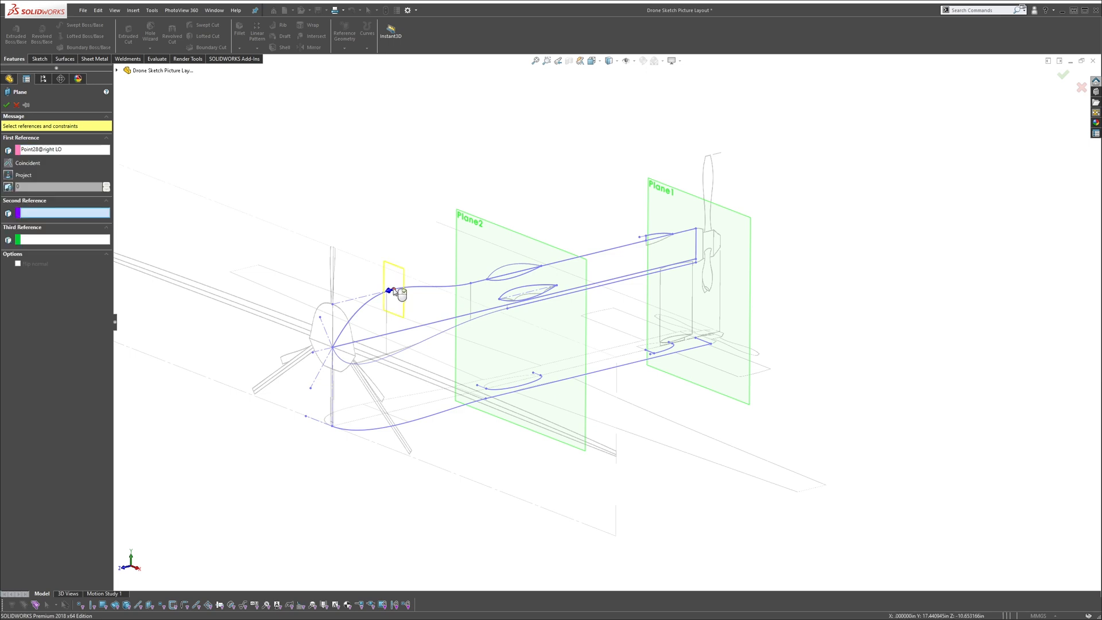
click(117, 71)
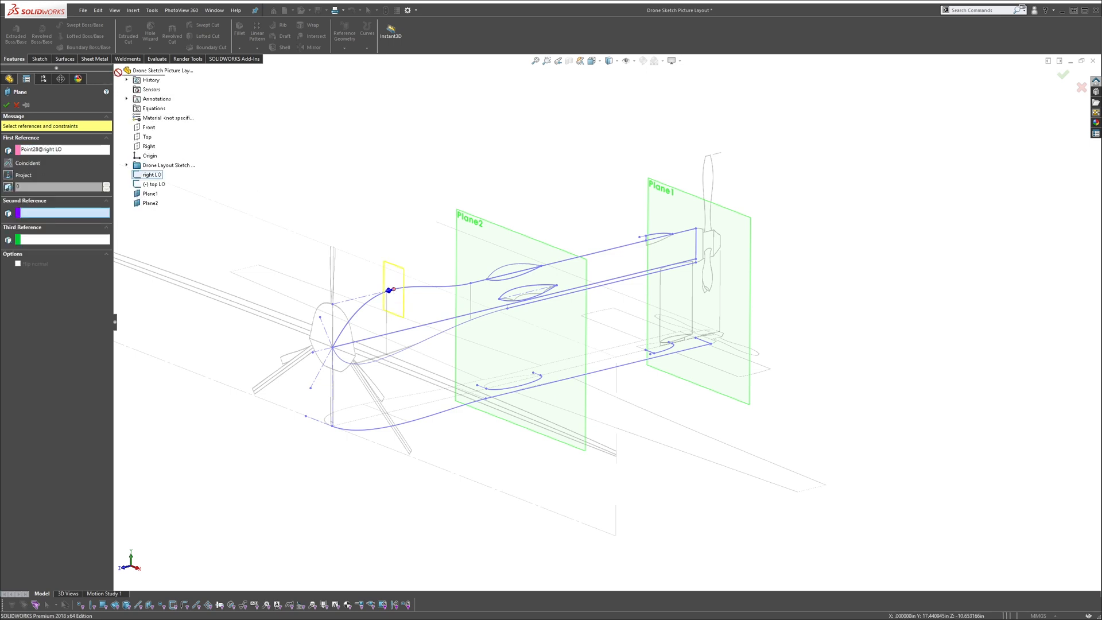
click(148, 127)
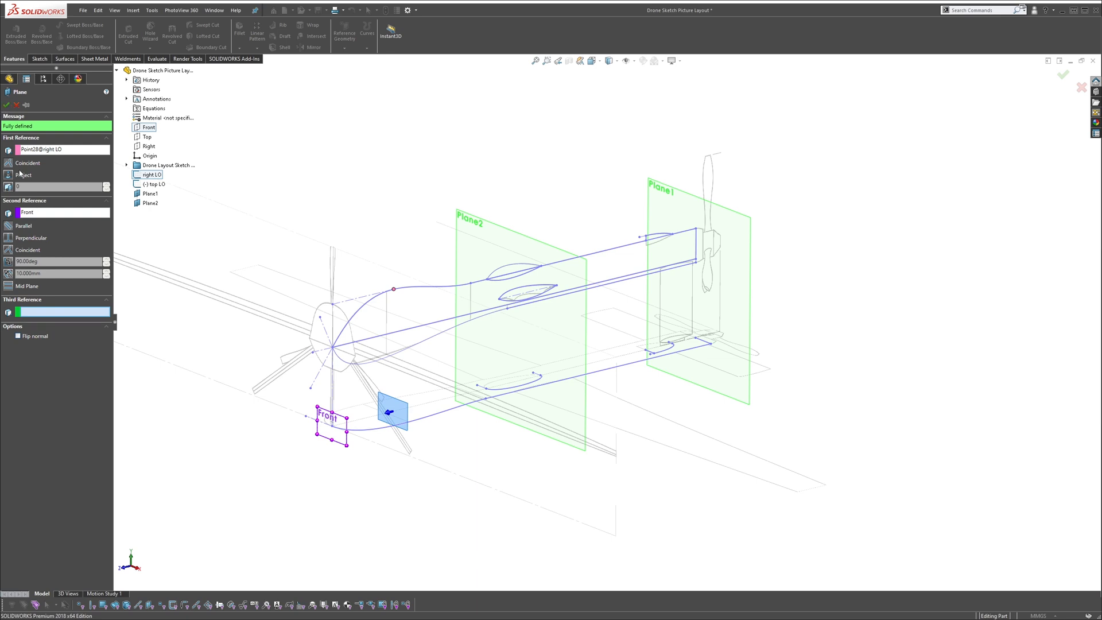
click(6, 104)
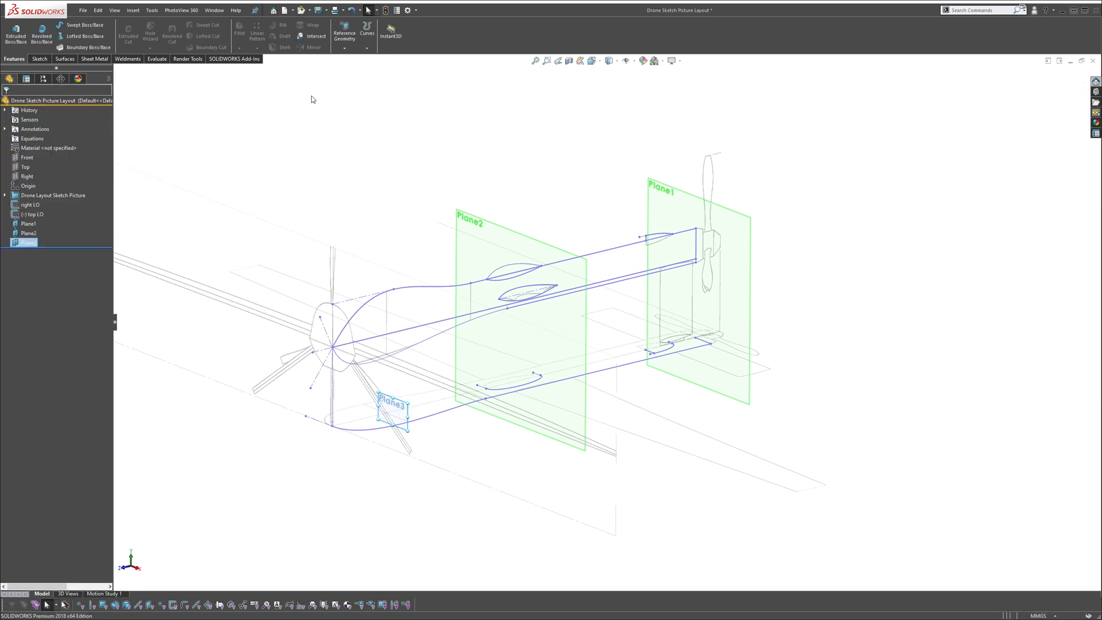
drag(407, 403, 526, 268)
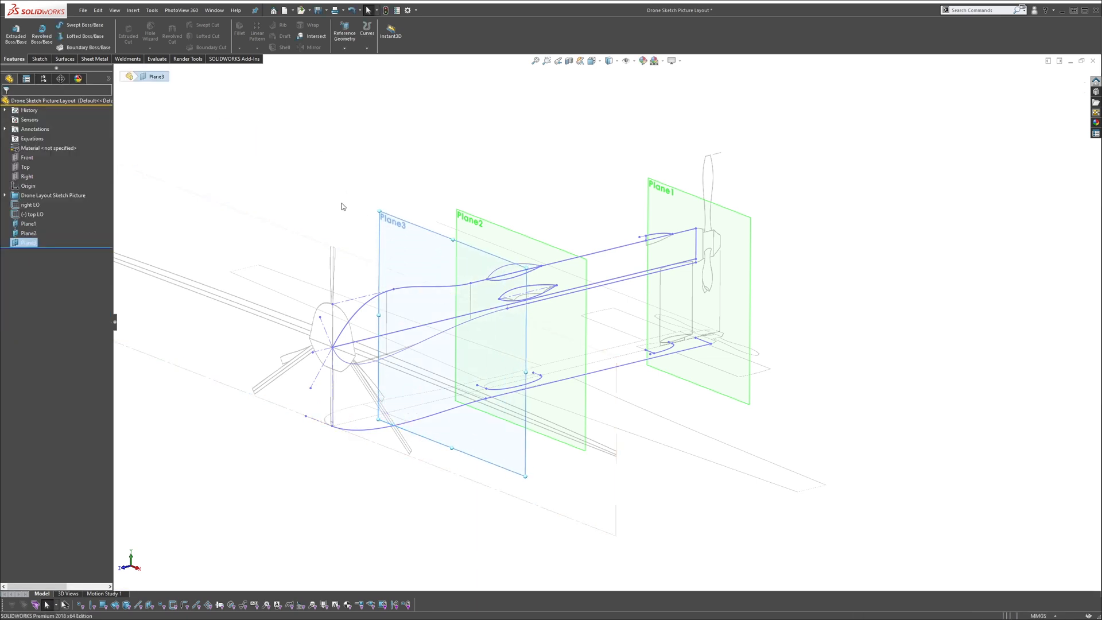
click(342, 207)
mouse_move(398, 231)
middle_down()
mouse_move(442, 314)
mouse_move(446, 304)
mouse_move(465, 389)
mouse_move(455, 369)
mouse_move(489, 406)
mouse_move(468, 369)
mouse_move(427, 408)
middle_up()
click(481, 407)
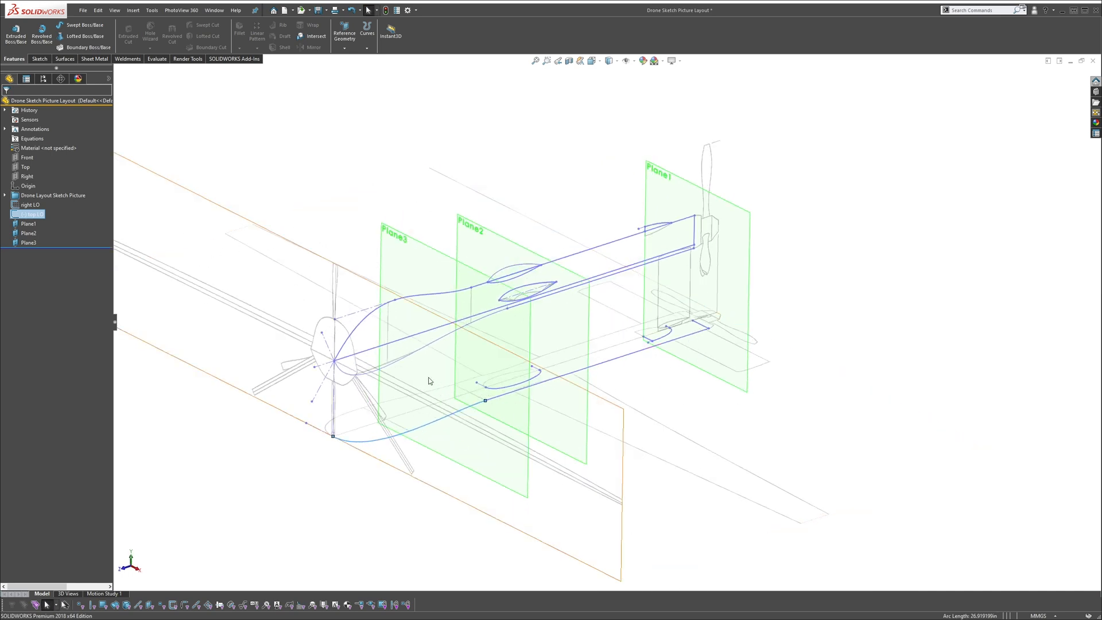
middle_drag(452, 346, 476, 147)
click(493, 128)
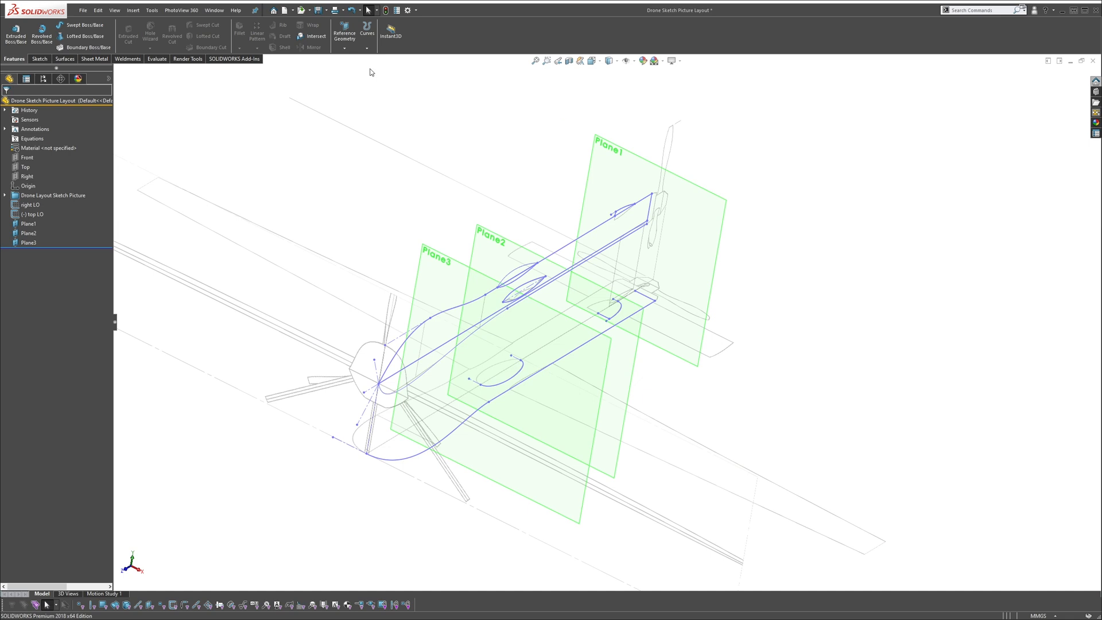
Create a reference plane parallel to Top through the nose tip point of the right LO sketch
click(344, 48)
click(347, 58)
middle_drag(408, 369, 365, 393)
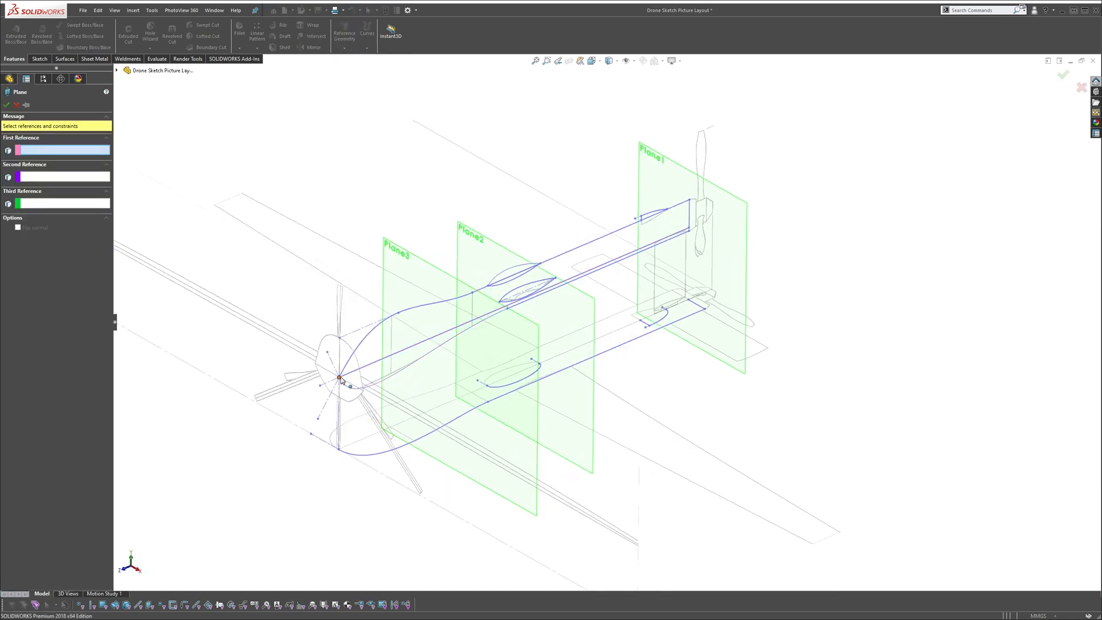
scroll(340, 380, up, 5)
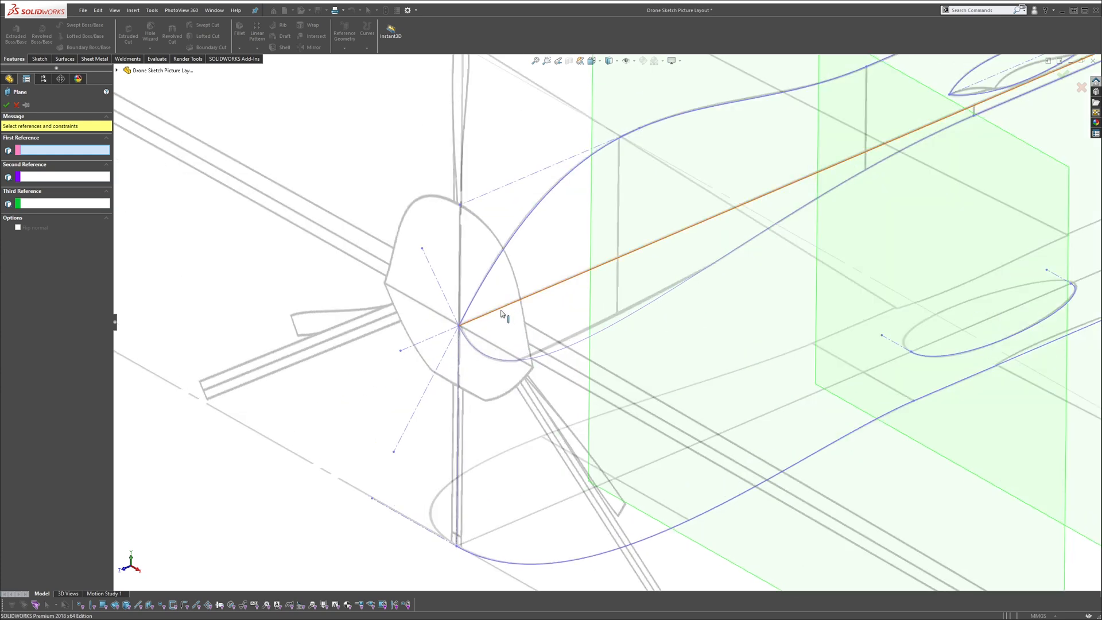
click(458, 327)
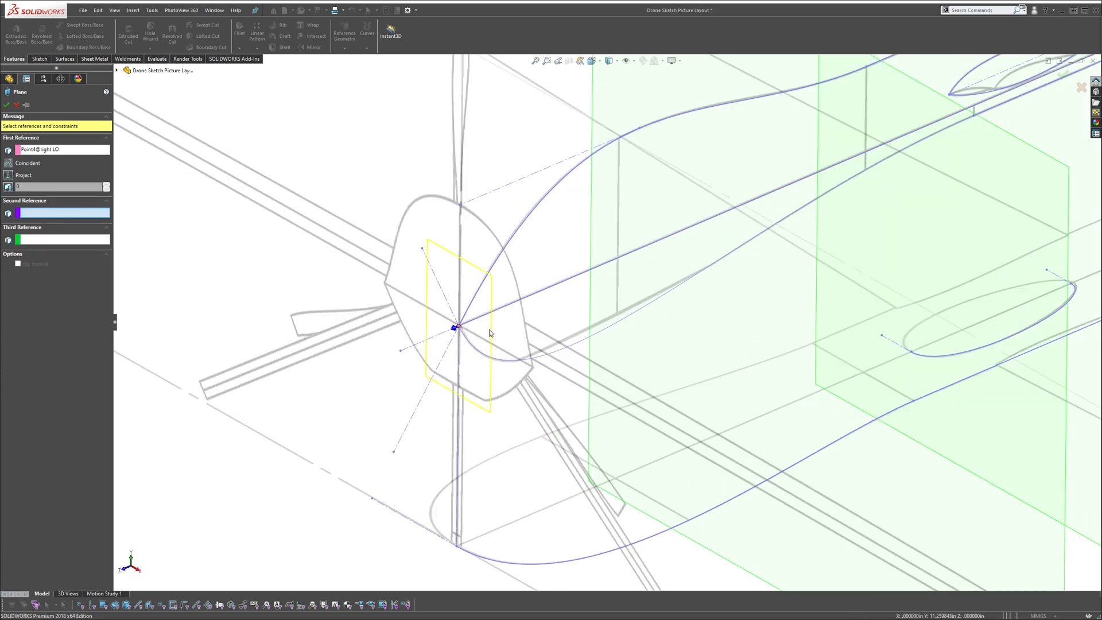
scroll(605, 324, down, 3)
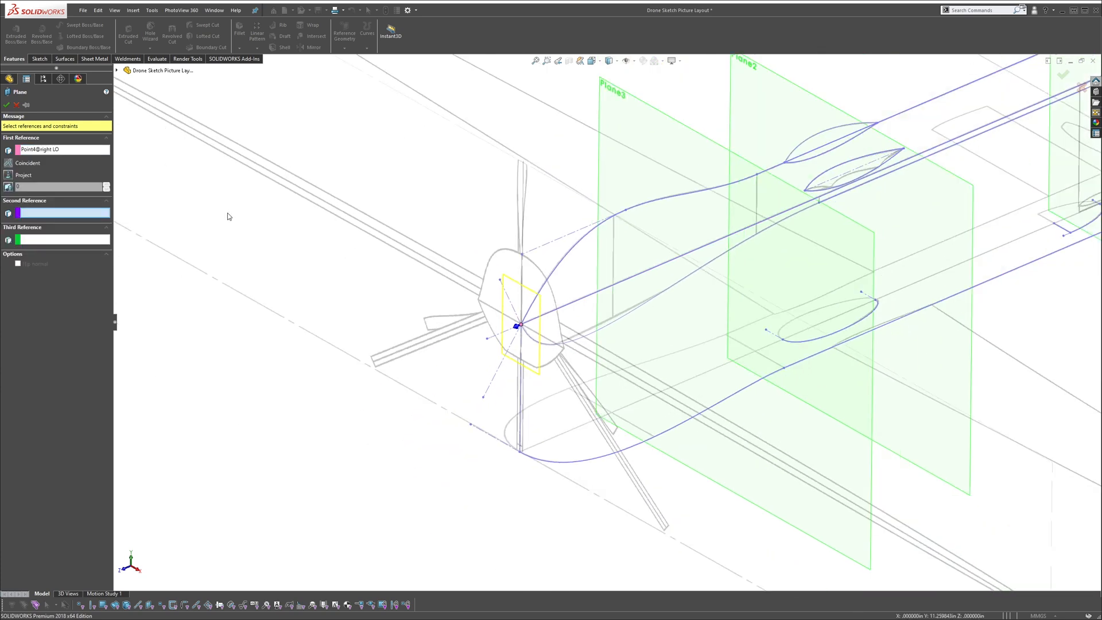
click(117, 70)
click(148, 138)
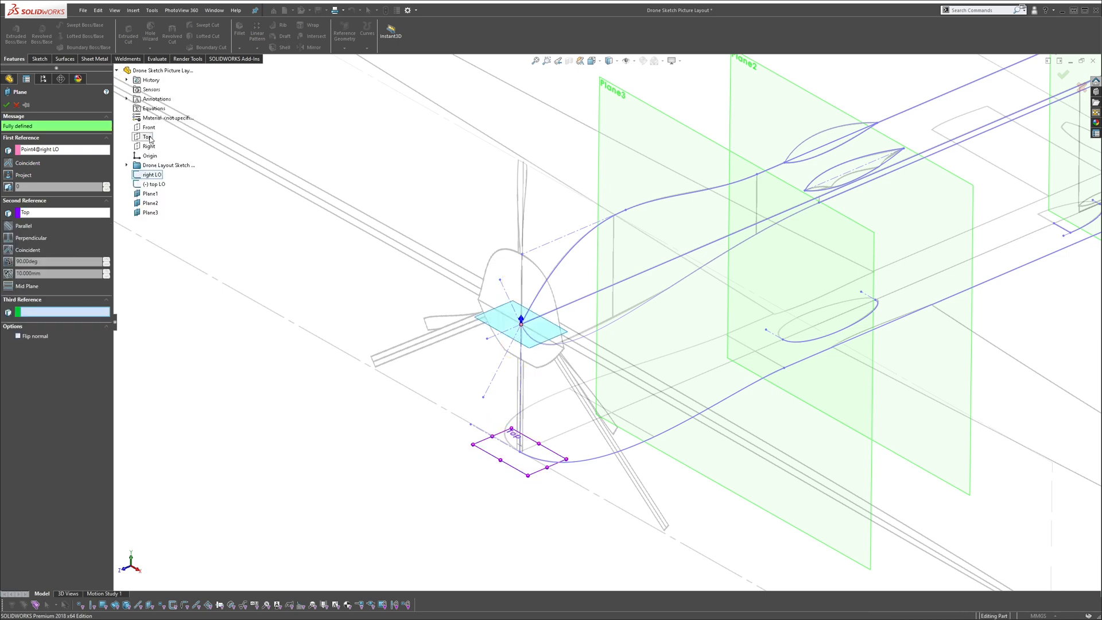
click(6, 105)
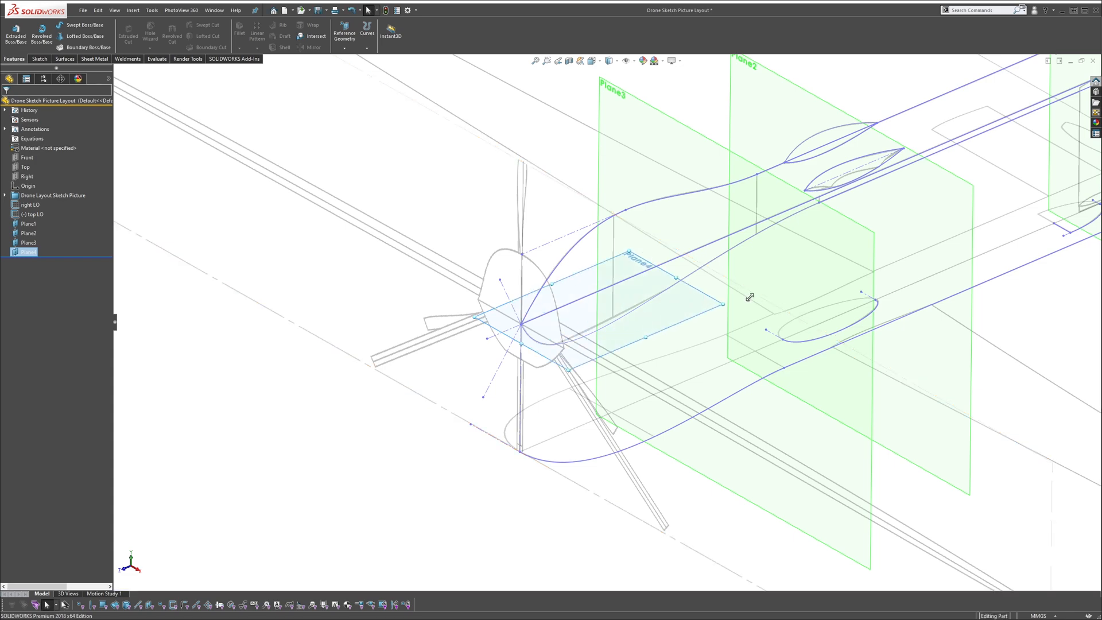
Stretch the horizontal reference plane along the body from the nose to the rear plane
mouse_move(669, 243)
middle_down()
mouse_move(717, 196)
mouse_move(679, 248)
middle_up()
scroll(746, 249, down, 4)
middle_drag(853, 249, 826, 255)
key(Escape)
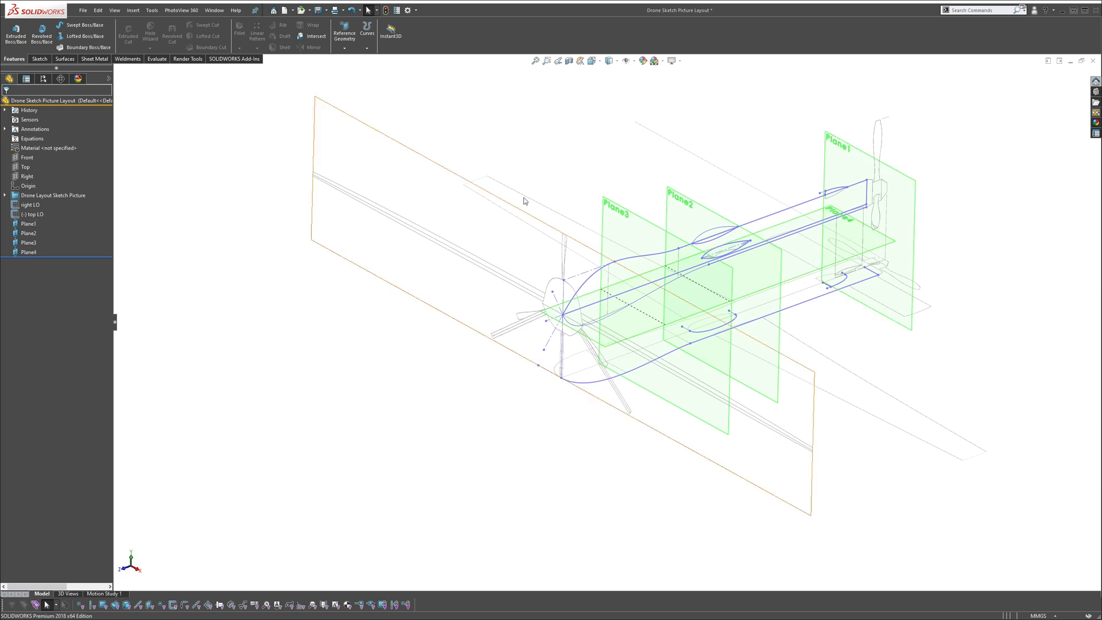
scroll(900, 214, up, 2)
middle_drag(772, 193, 769, 184)
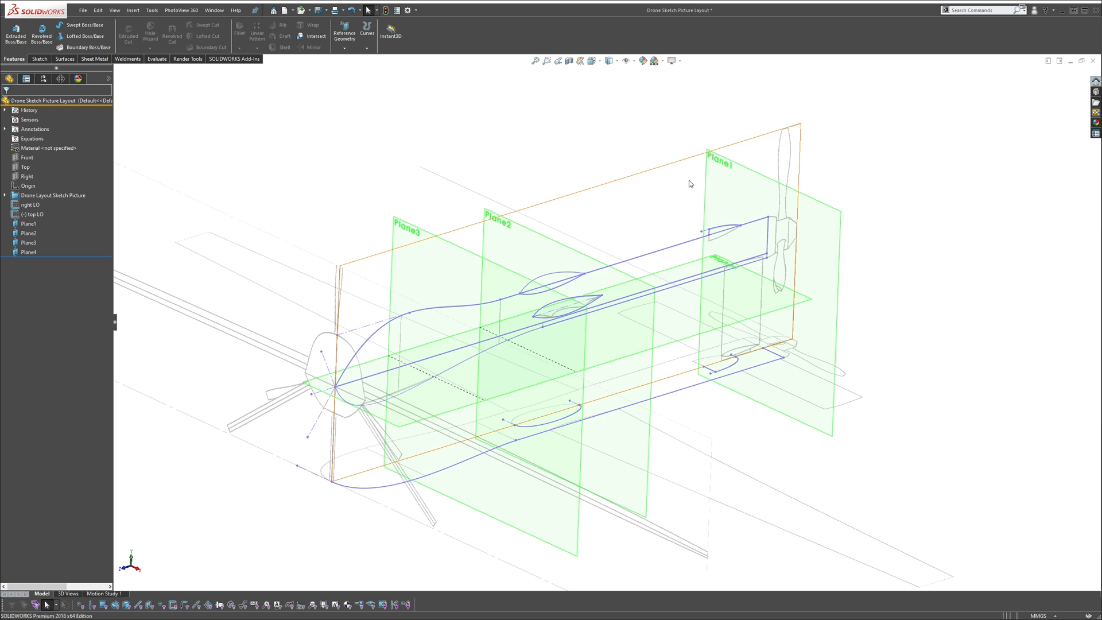
middle_drag(670, 253, 769, 249)
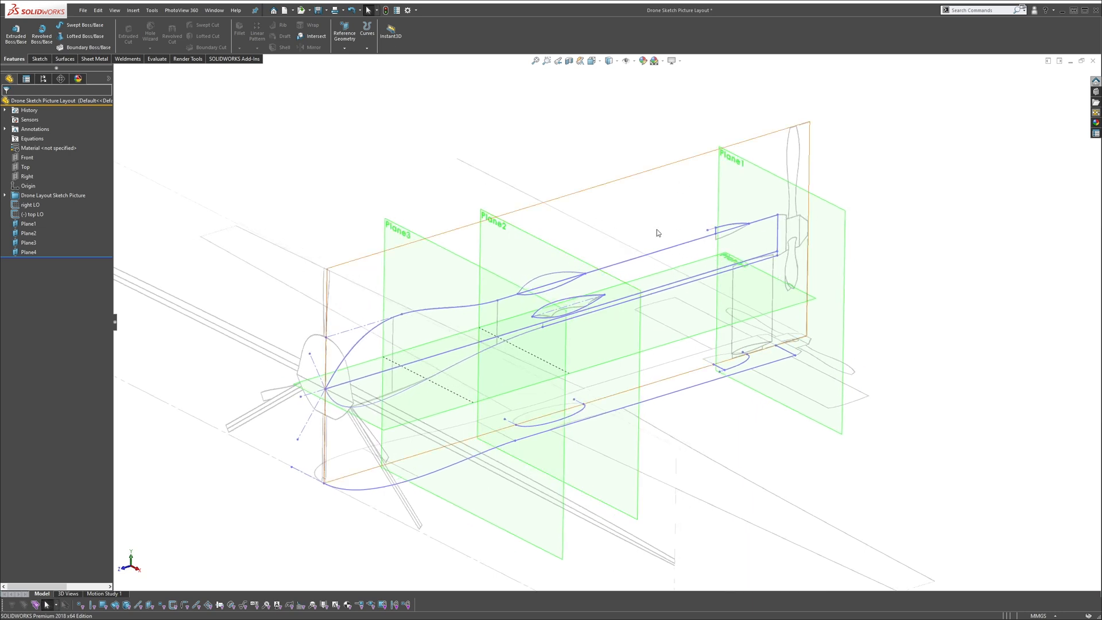
middle_drag(657, 229, 746, 227)
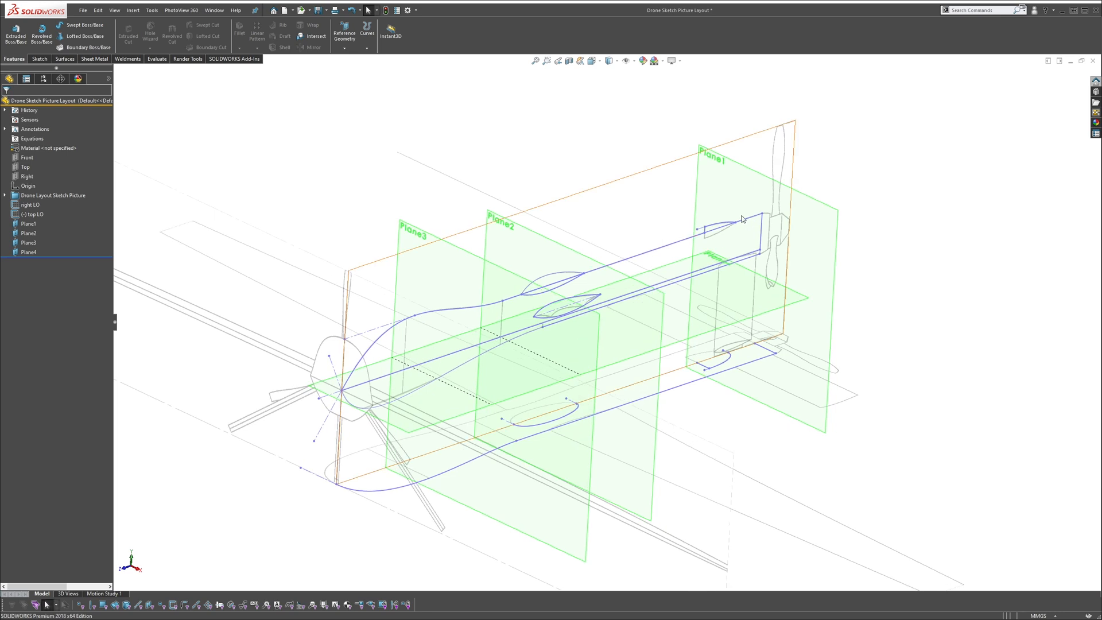
middle_drag(659, 247, 678, 263)
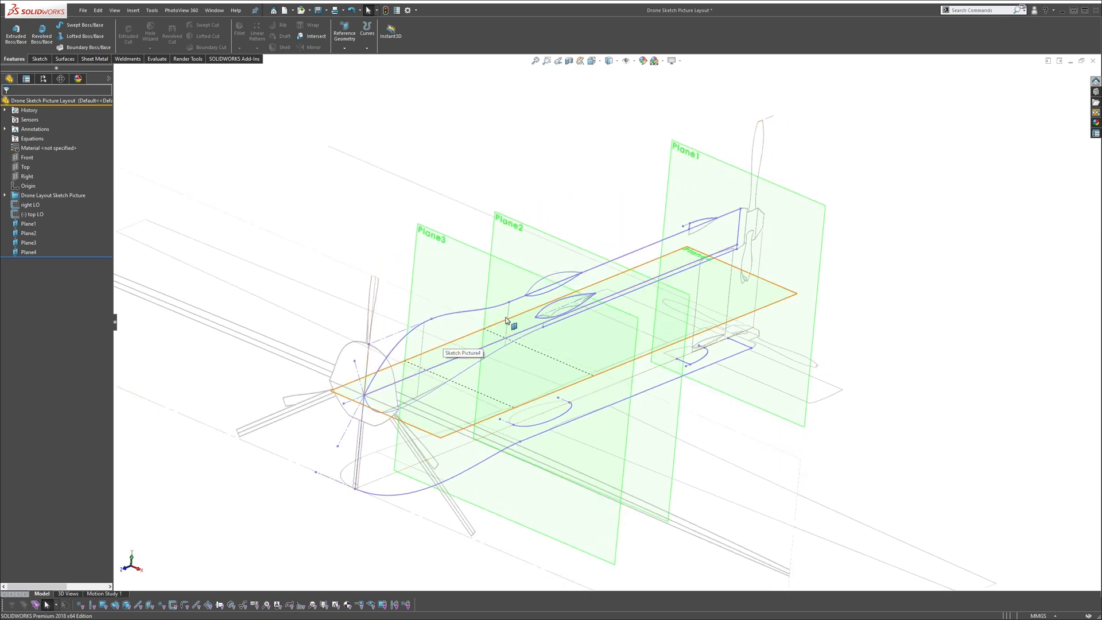
mouse_move(607, 284)
middle_down()
mouse_move(580, 261)
mouse_move(462, 258)
mouse_move(514, 261)
mouse_move(509, 294)
mouse_move(402, 287)
middle_up()
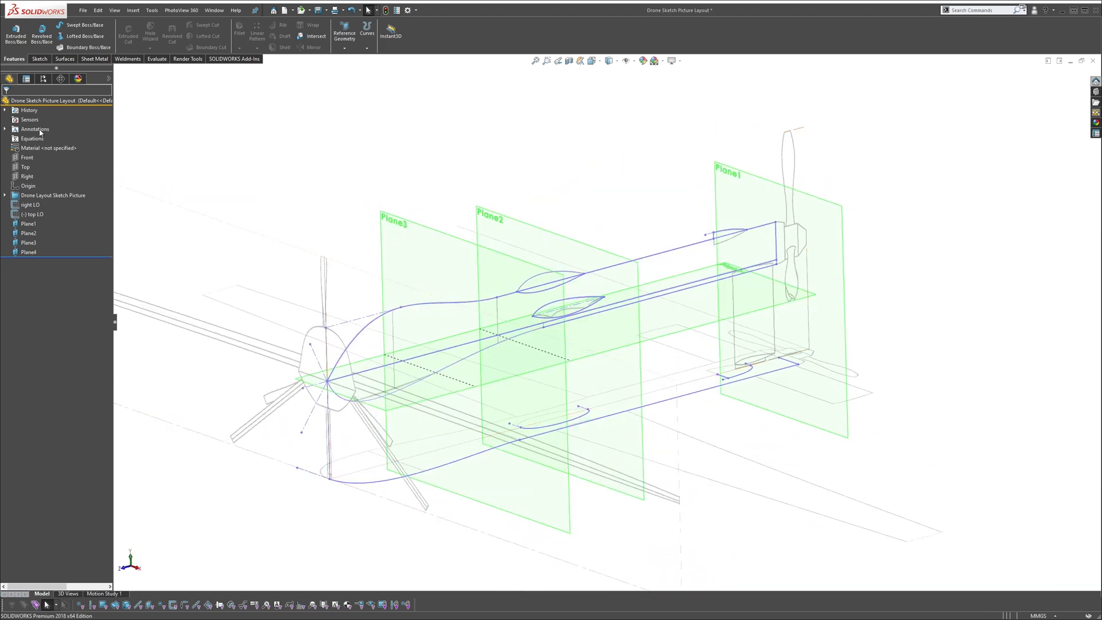
Sketch on the Right plane, converting the upper body line and nose spline of right LO, and close the sketch
click(27, 176)
click(64, 175)
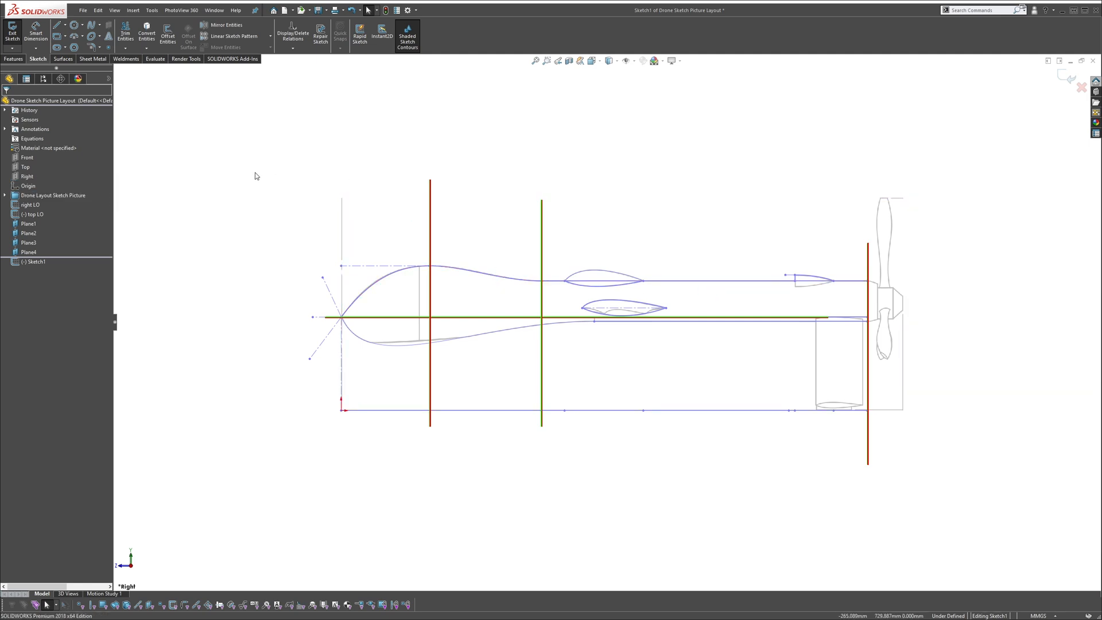
click(146, 31)
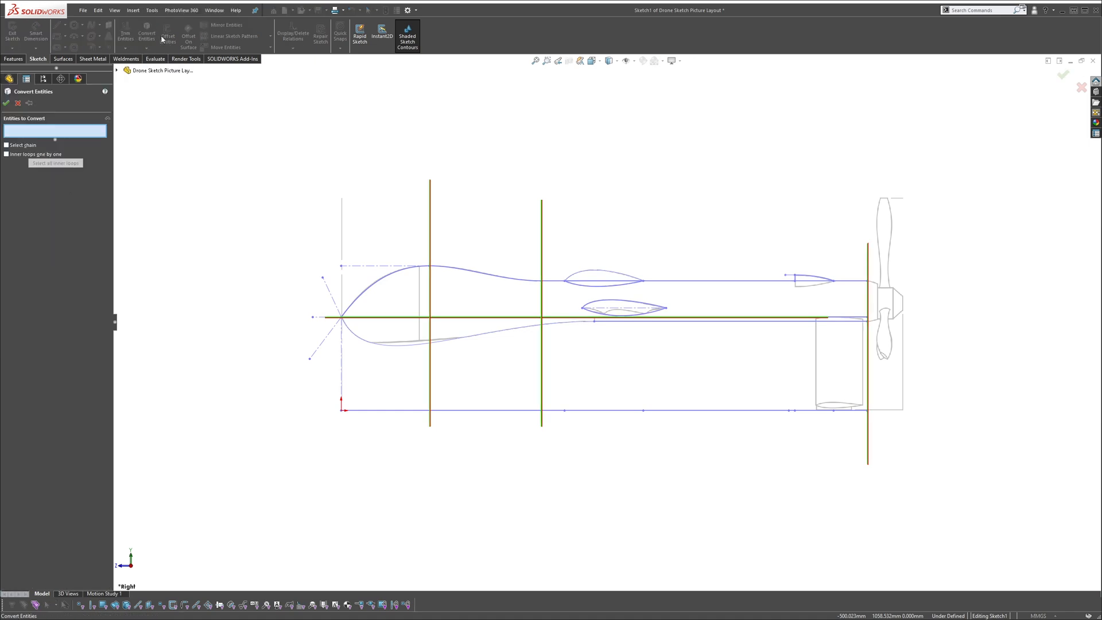
click(705, 280)
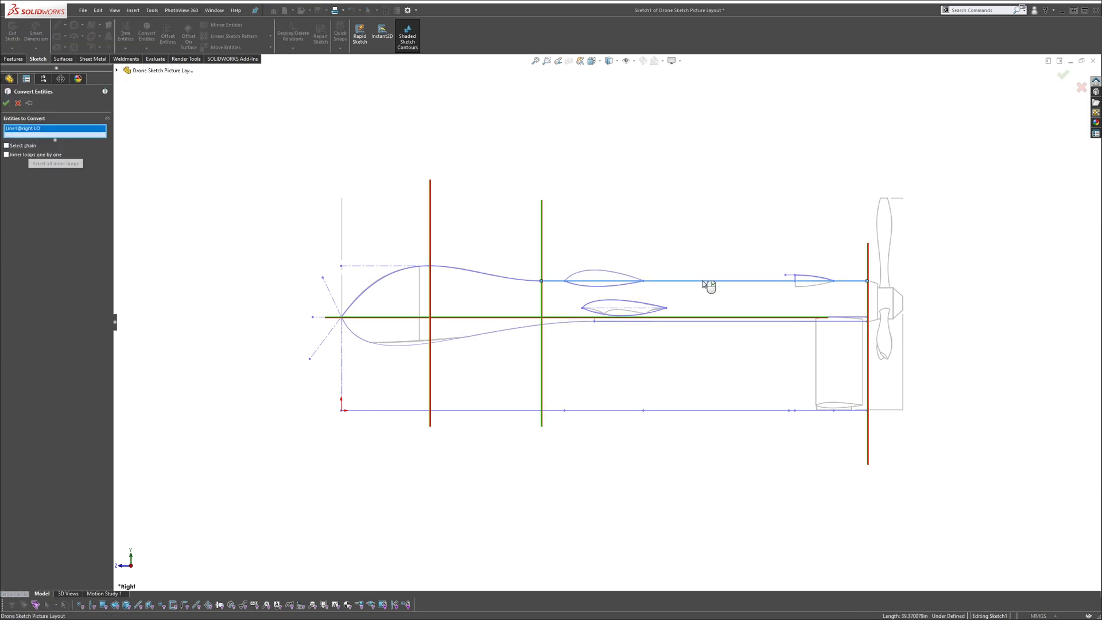
click(529, 284)
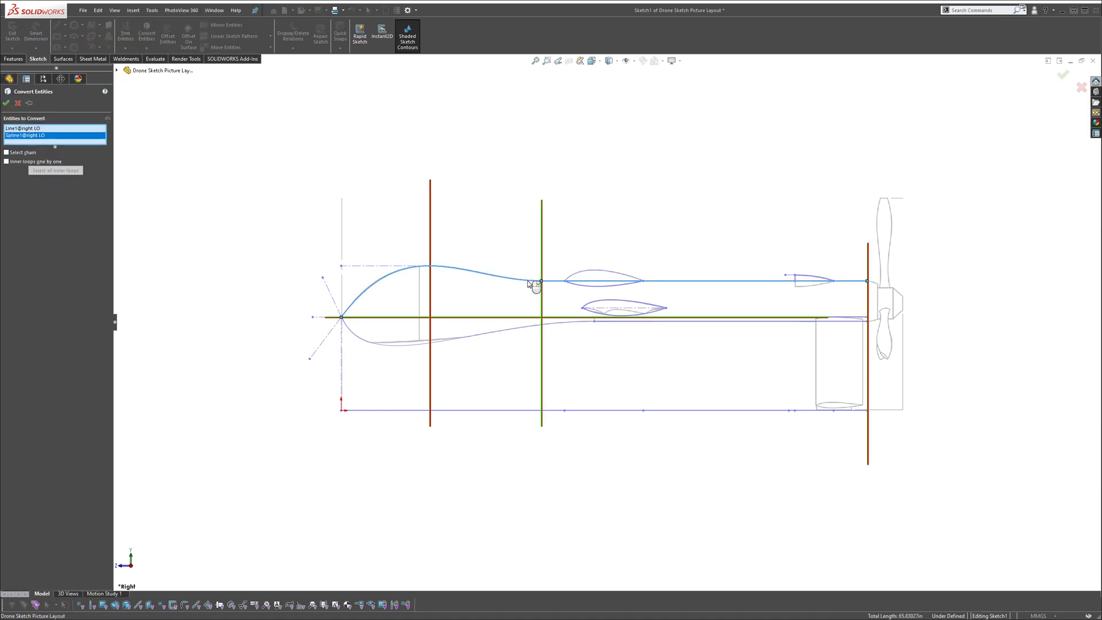
click(7, 103)
middle_drag(571, 299, 730, 260)
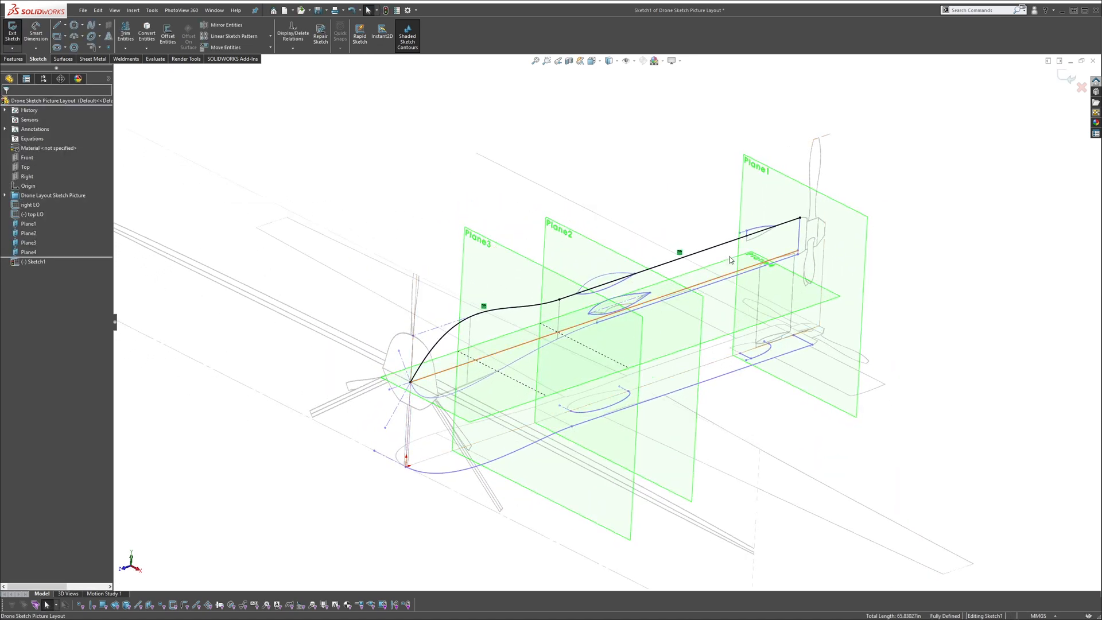
click(1064, 74)
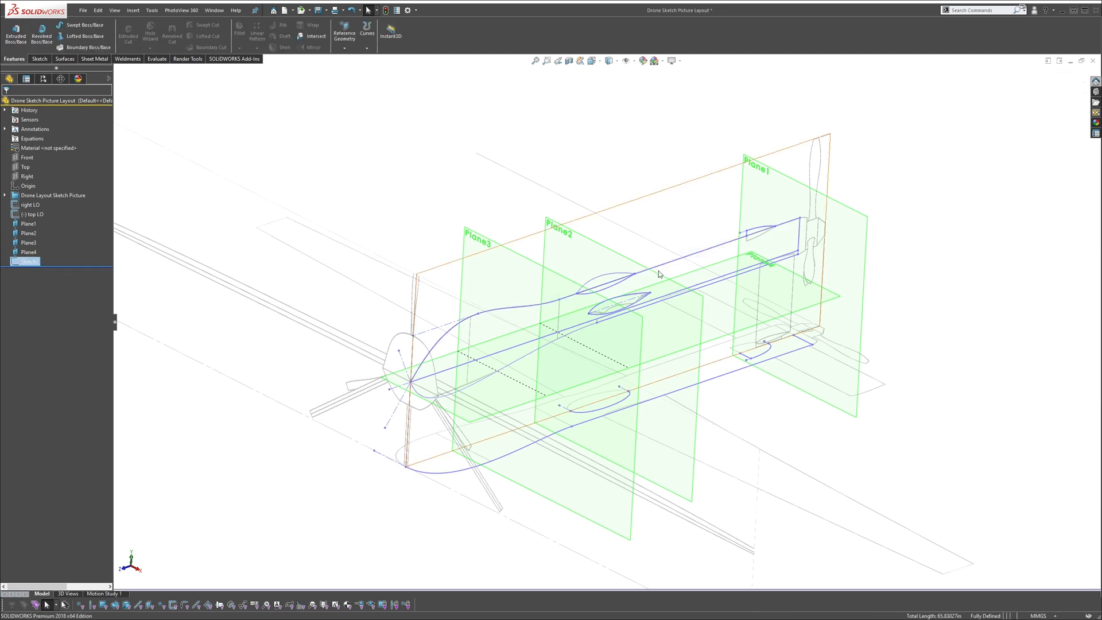
Hide the right LO and top LO layout sketches
middle_drag(659, 273, 605, 261)
click(109, 79)
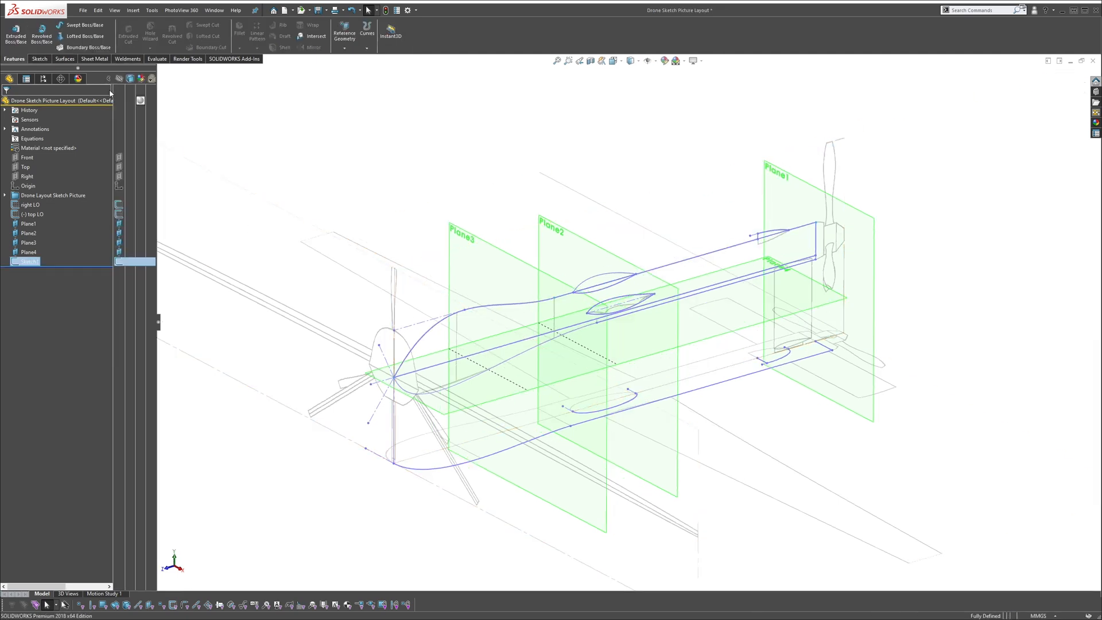
click(118, 206)
click(119, 214)
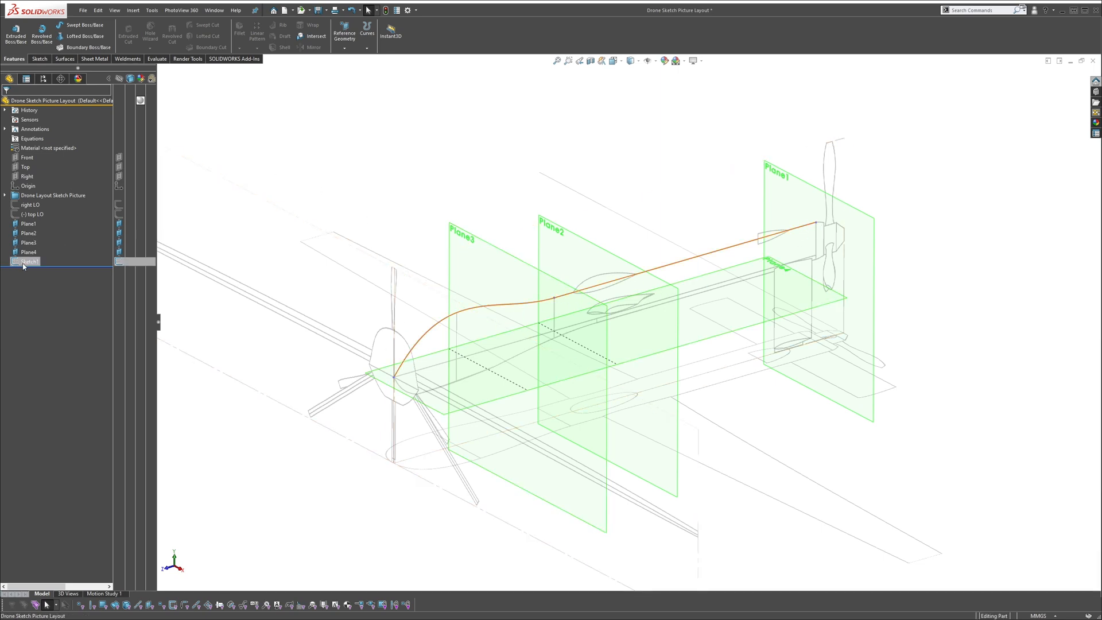
Open the right LO sketch, examine its dimensioned side profile and splines, and close it
click(22, 205)
right_click(25, 208)
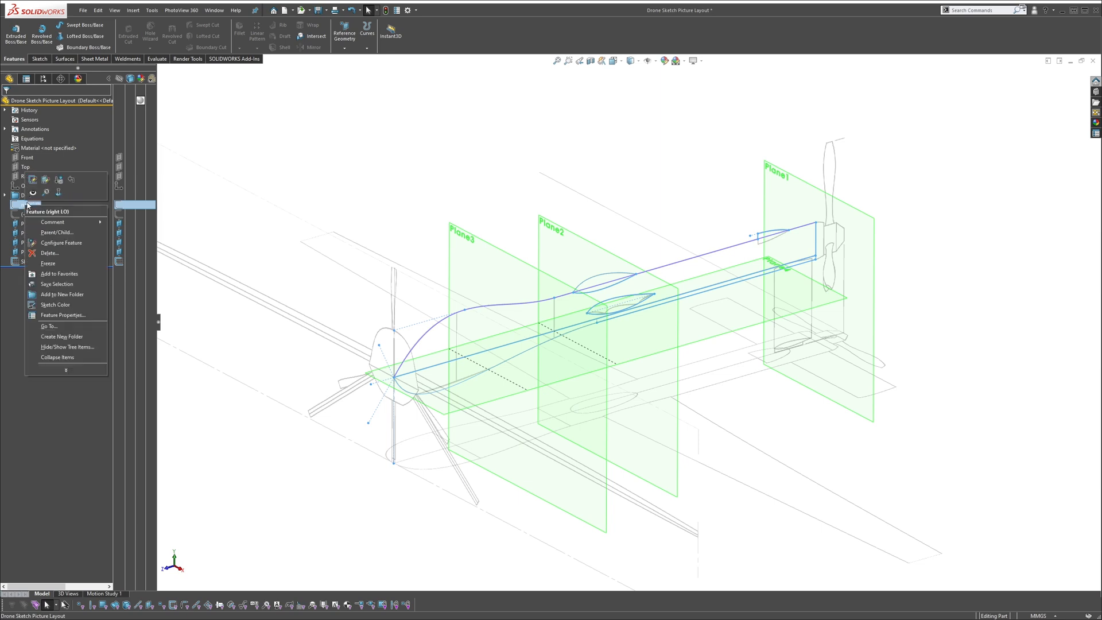
click(33, 181)
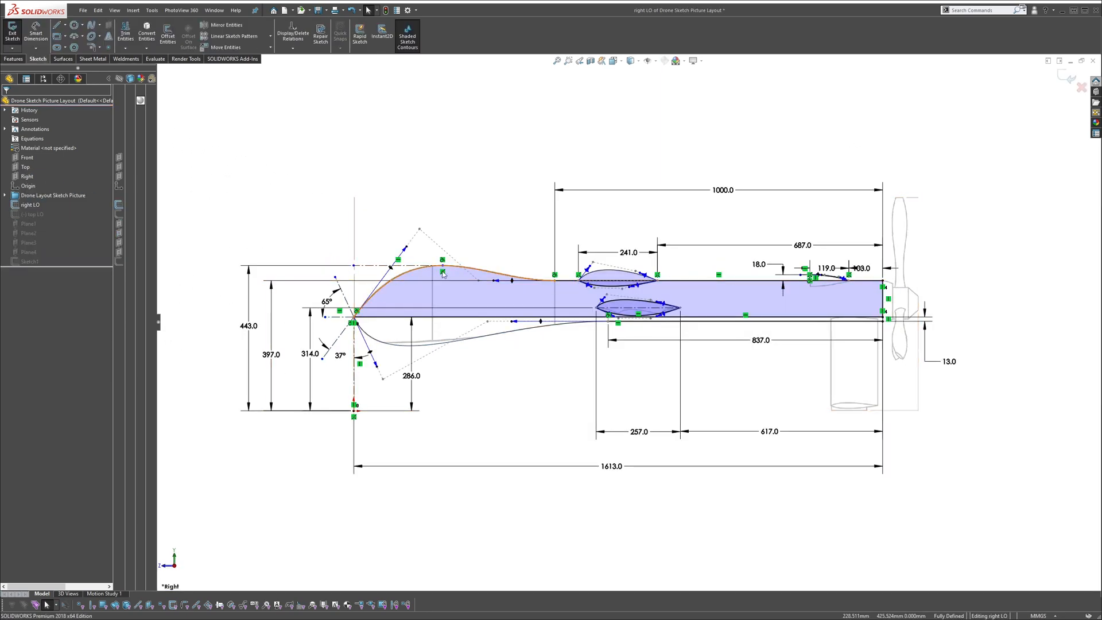
middle_drag(739, 286, 738, 307)
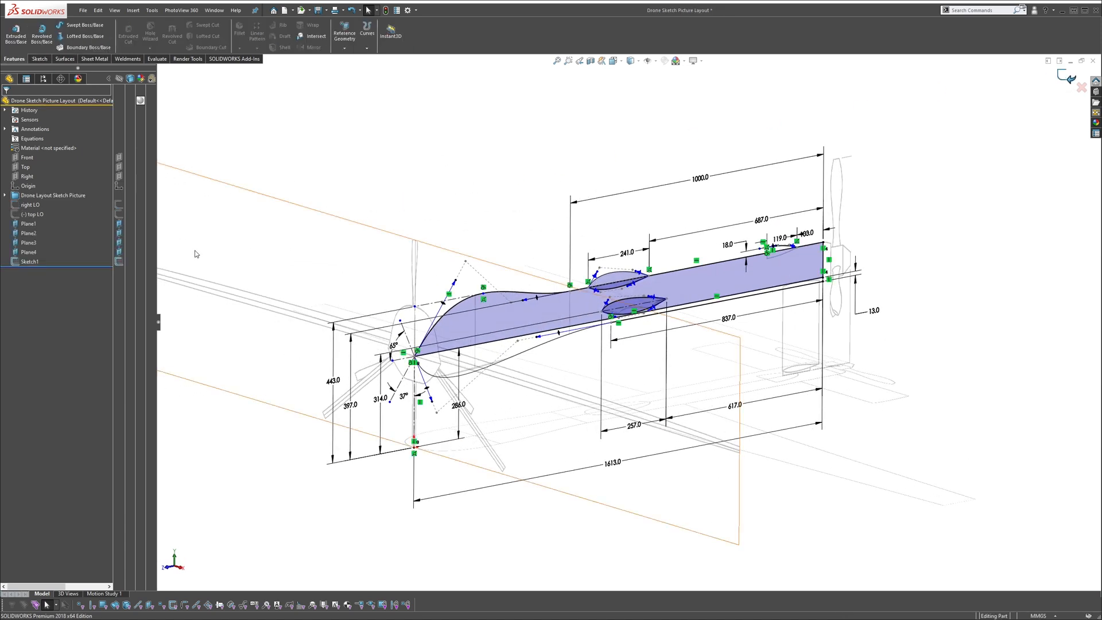
Reopen the converted upper profile sketch and check how it depends on right LO
right_click(14, 263)
click(21, 237)
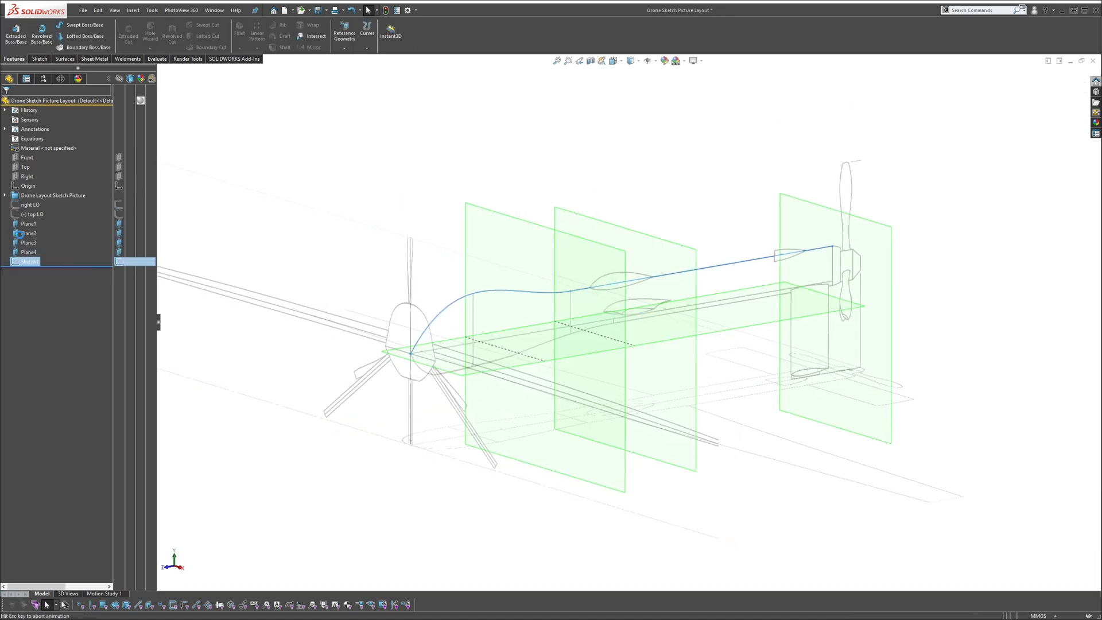
middle_drag(522, 308, 582, 328)
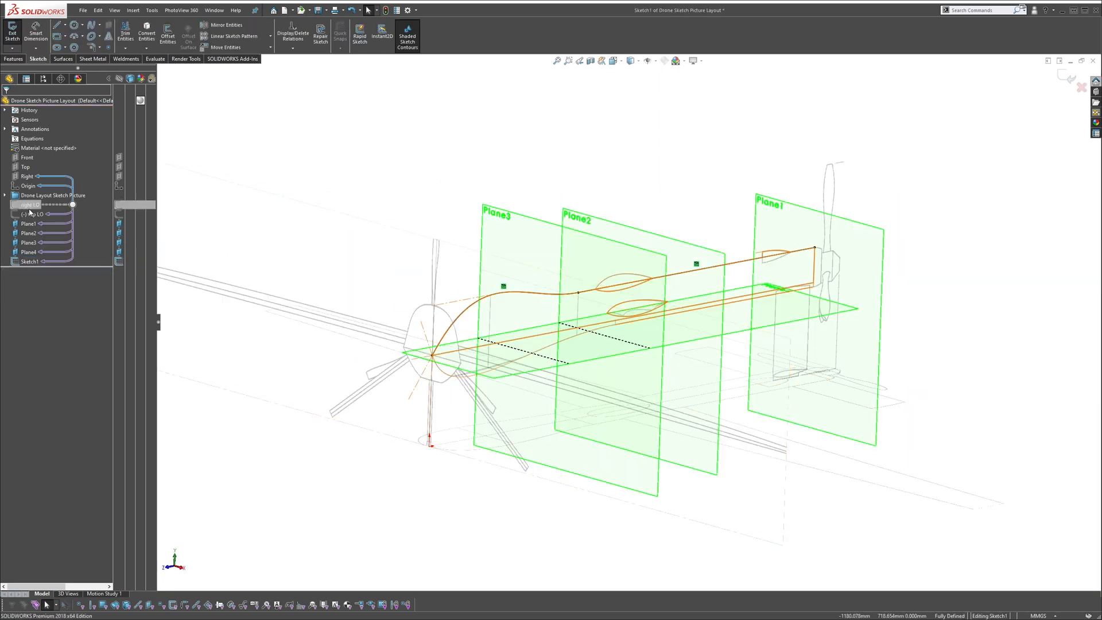
middle_drag(391, 214, 643, 294)
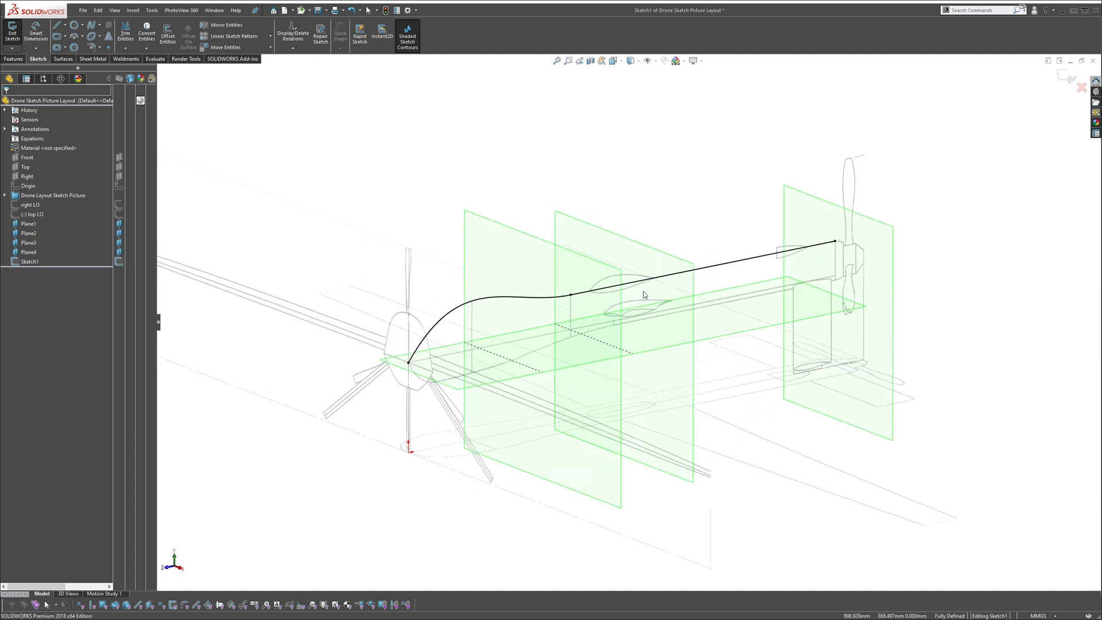
click(67, 60)
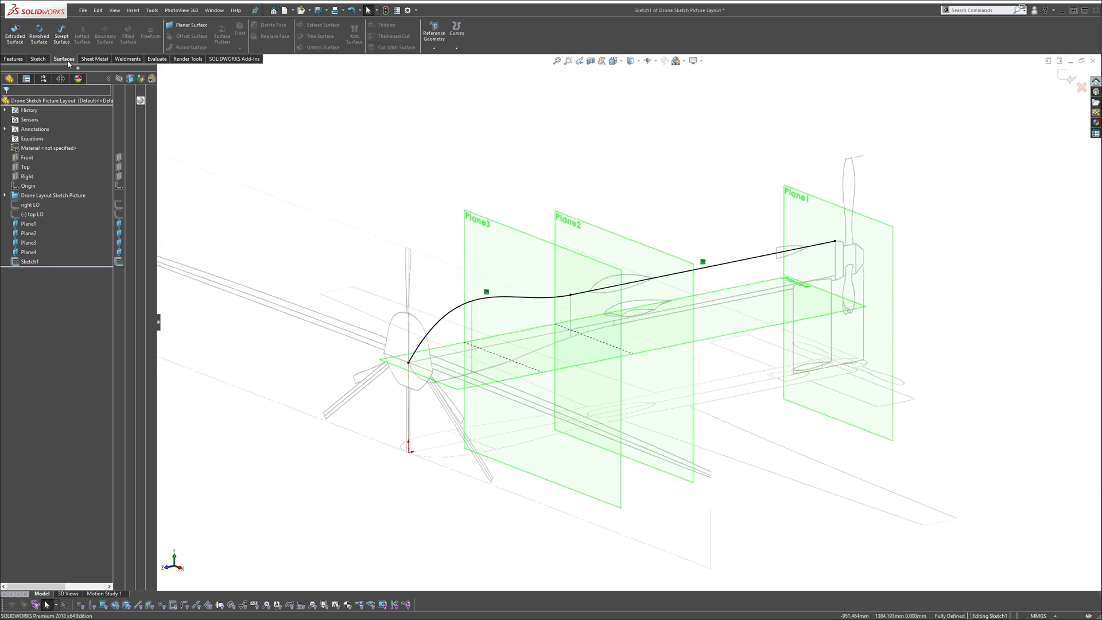
click(240, 59)
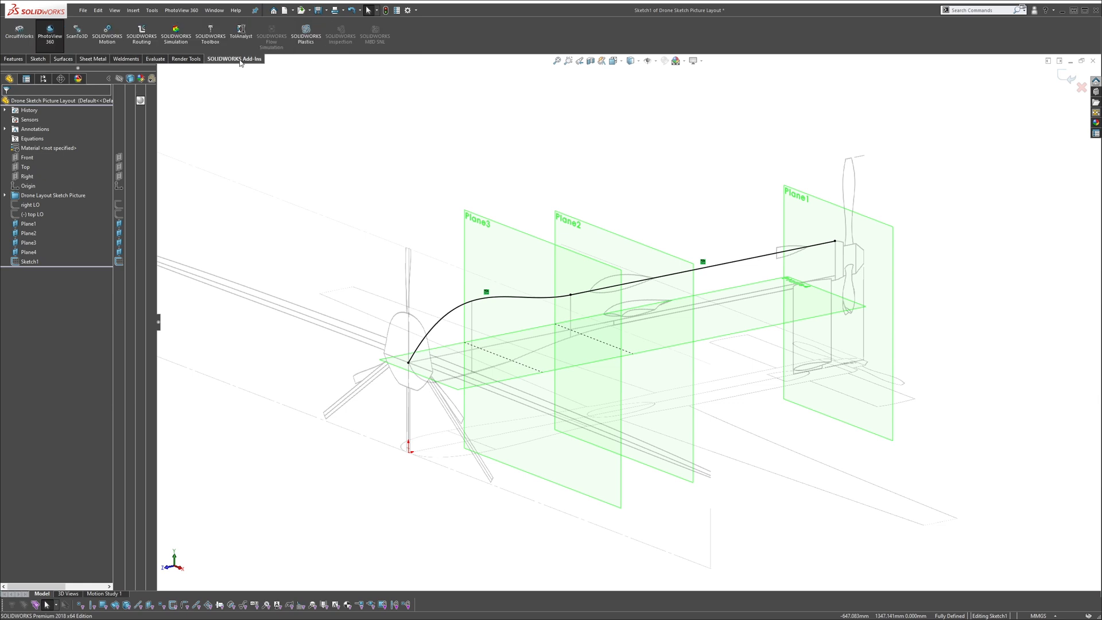
right_click(240, 61)
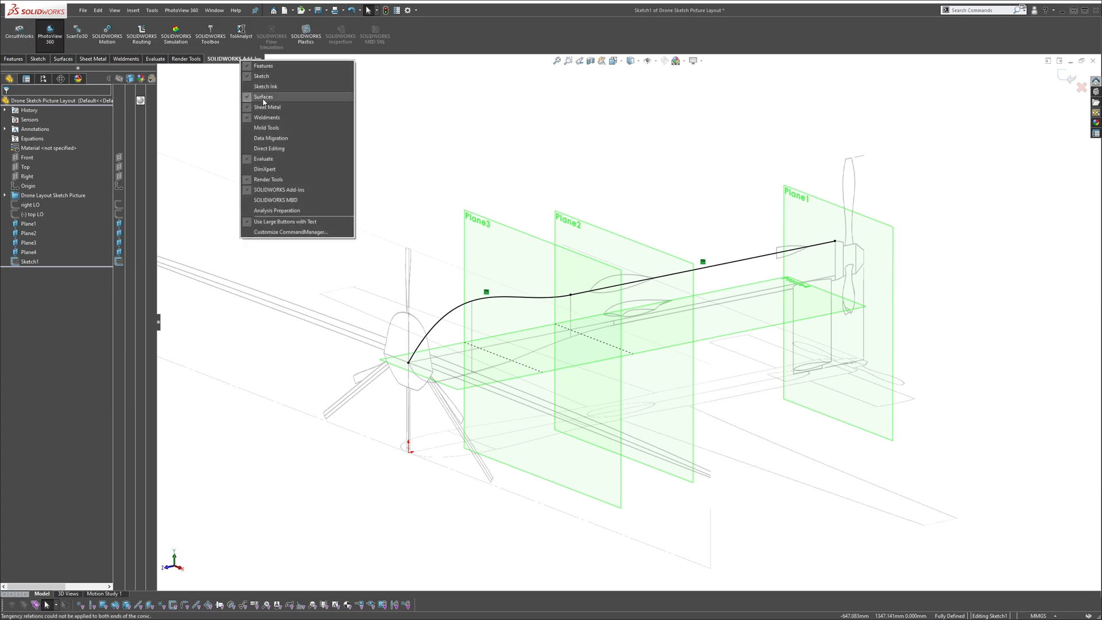
click(209, 111)
Extrude the converted upper profile as a surface, Blind to a depth of 40 mm in the reversed direction
click(63, 60)
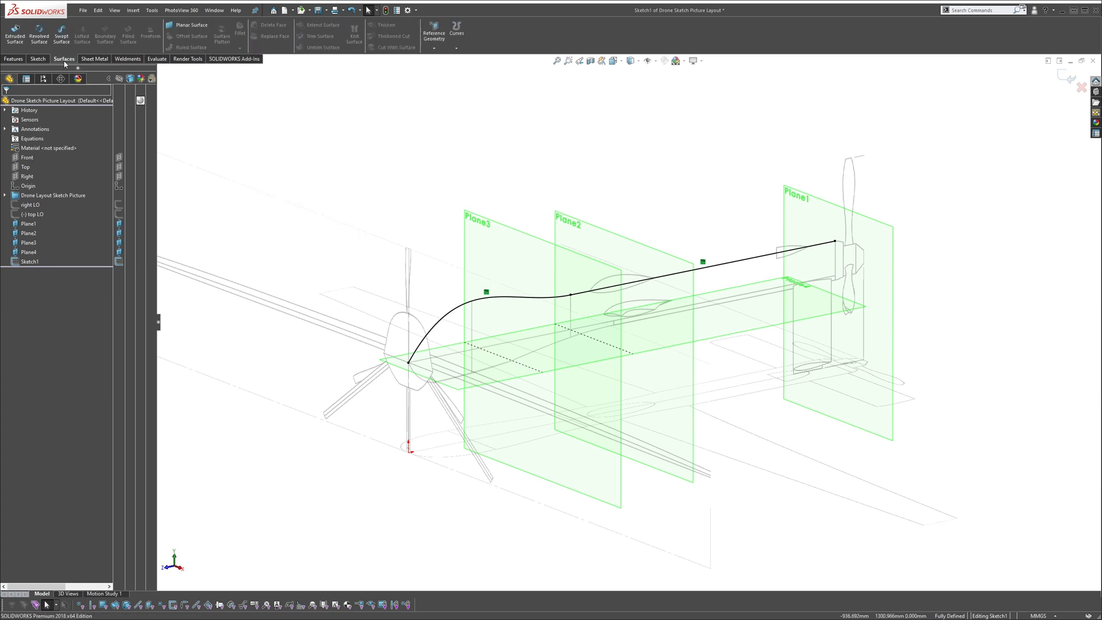
click(16, 36)
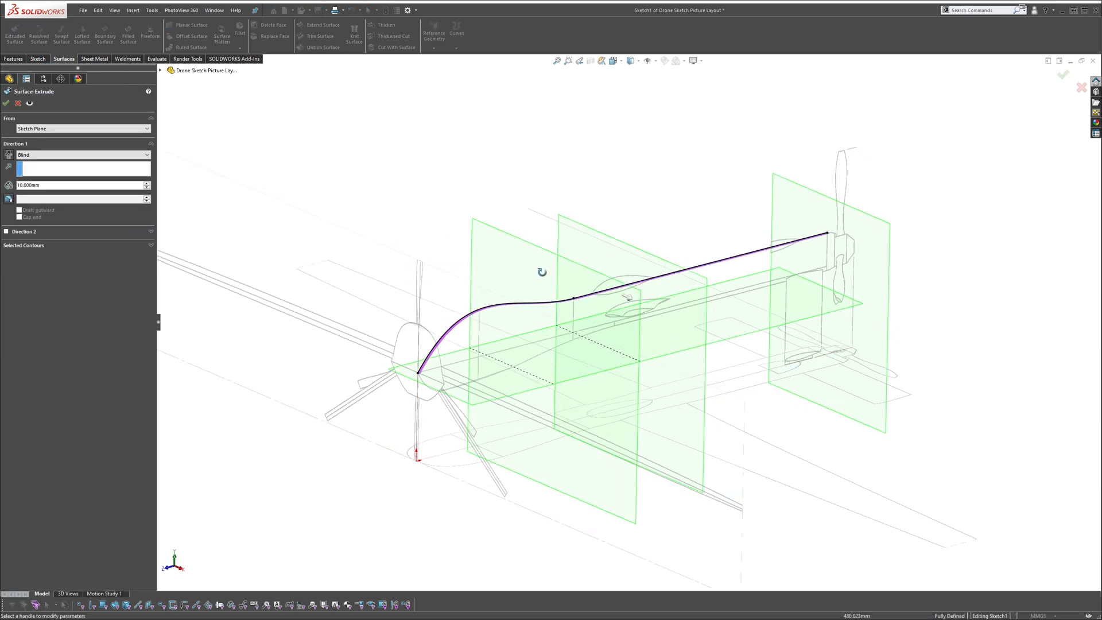
scroll(637, 307, down, 3)
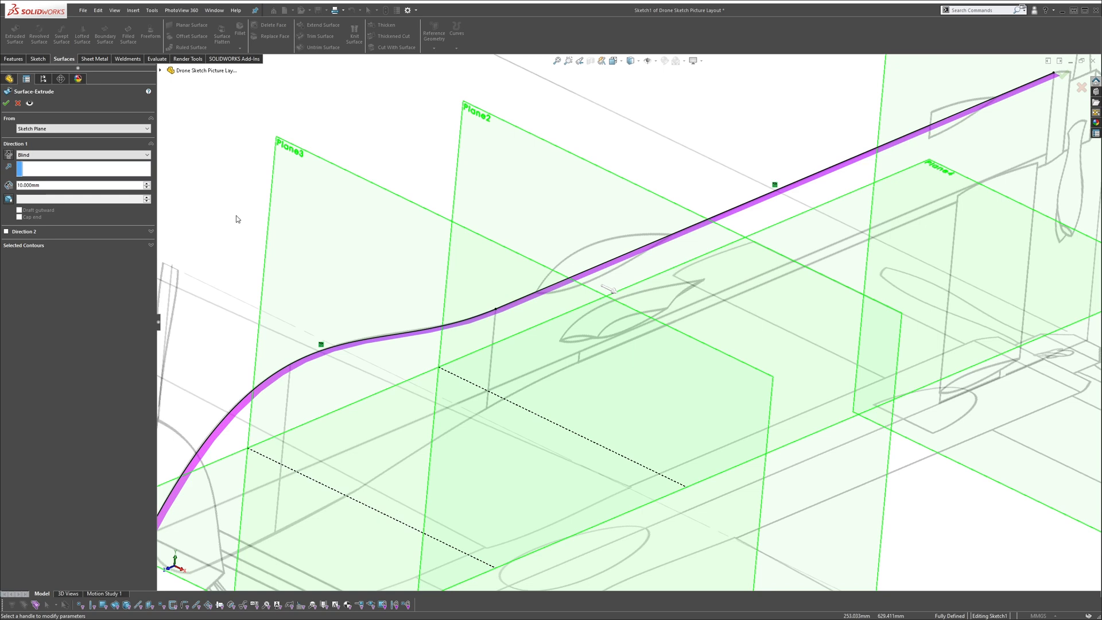
click(8, 155)
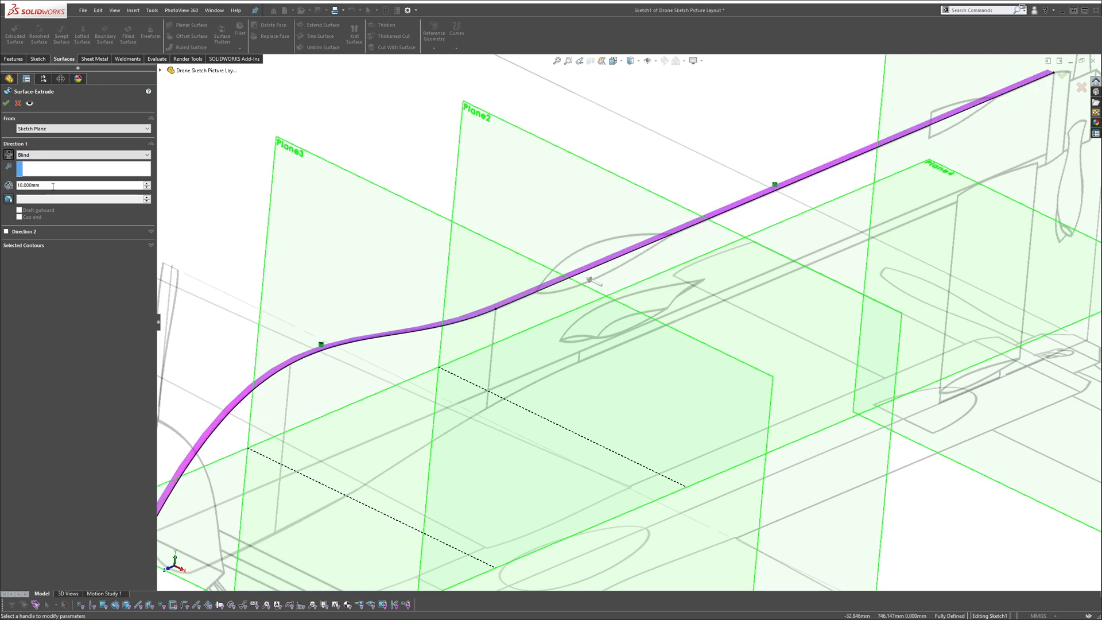
scroll(34, 185, up, 3)
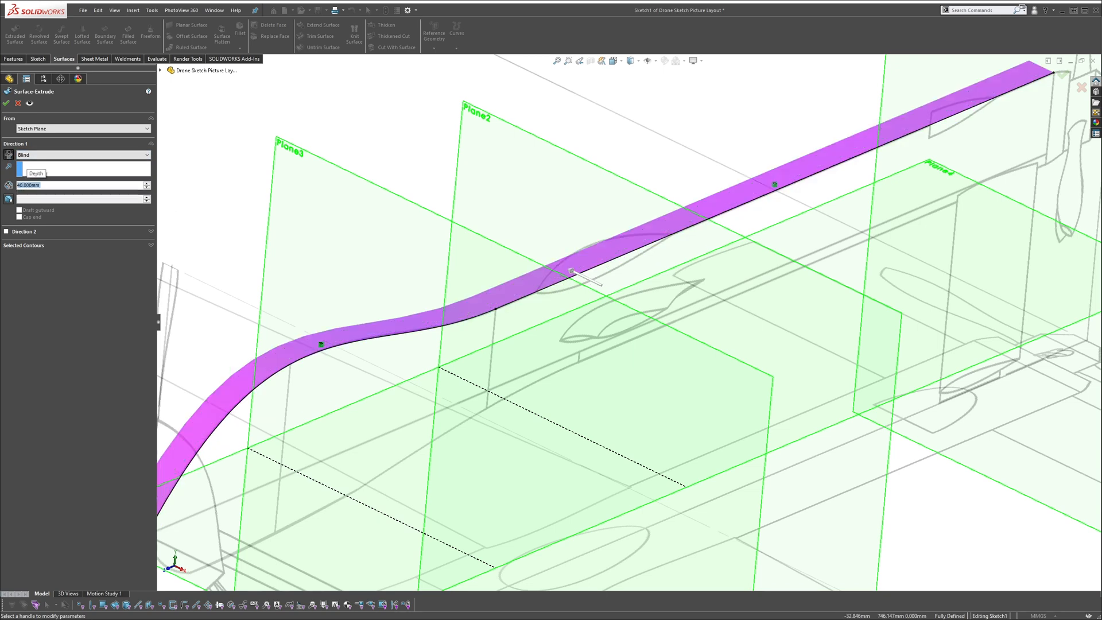
click(6, 103)
scroll(446, 312, down, 2)
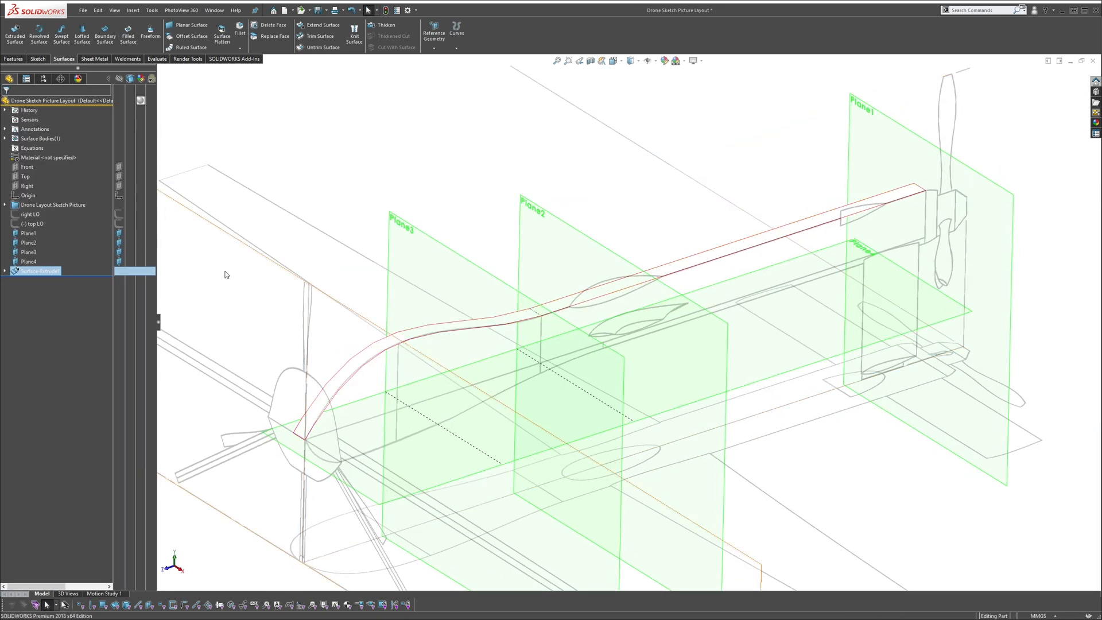
Show the top LO sketch and examine its body side curve against the extruded surface
middle_drag(459, 295, 193, 301)
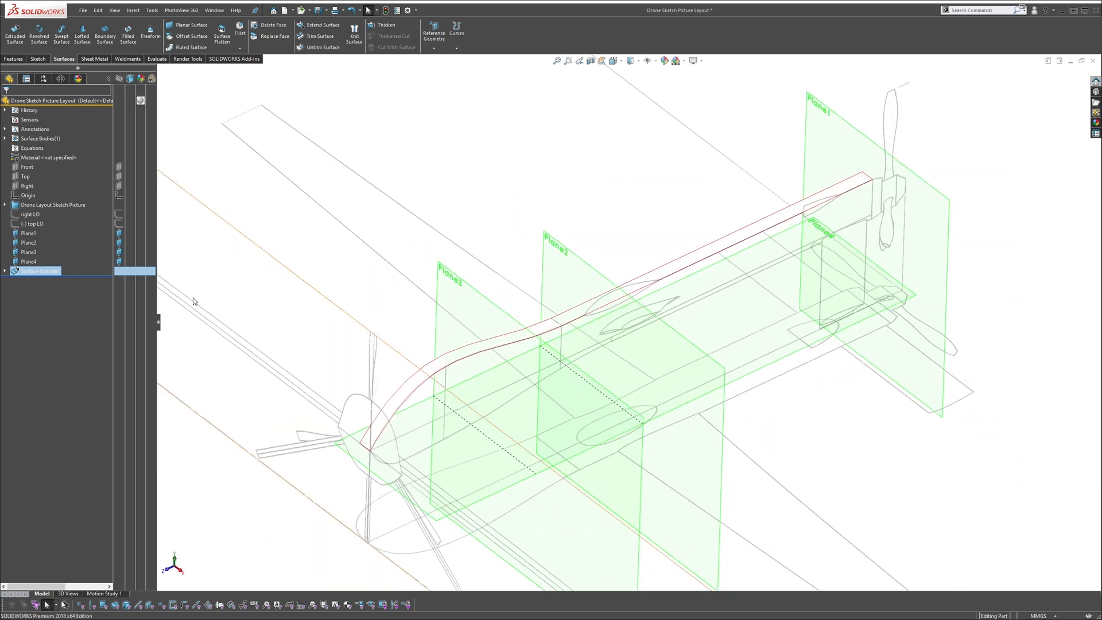
click(118, 223)
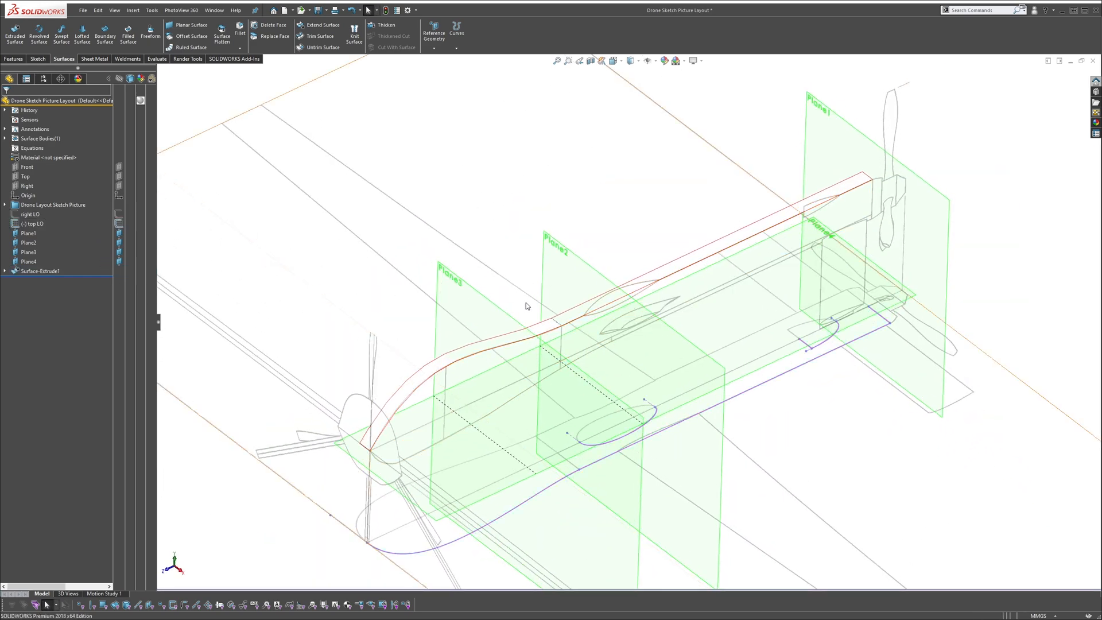
scroll(628, 324, up, 3)
middle_drag(594, 434, 664, 394)
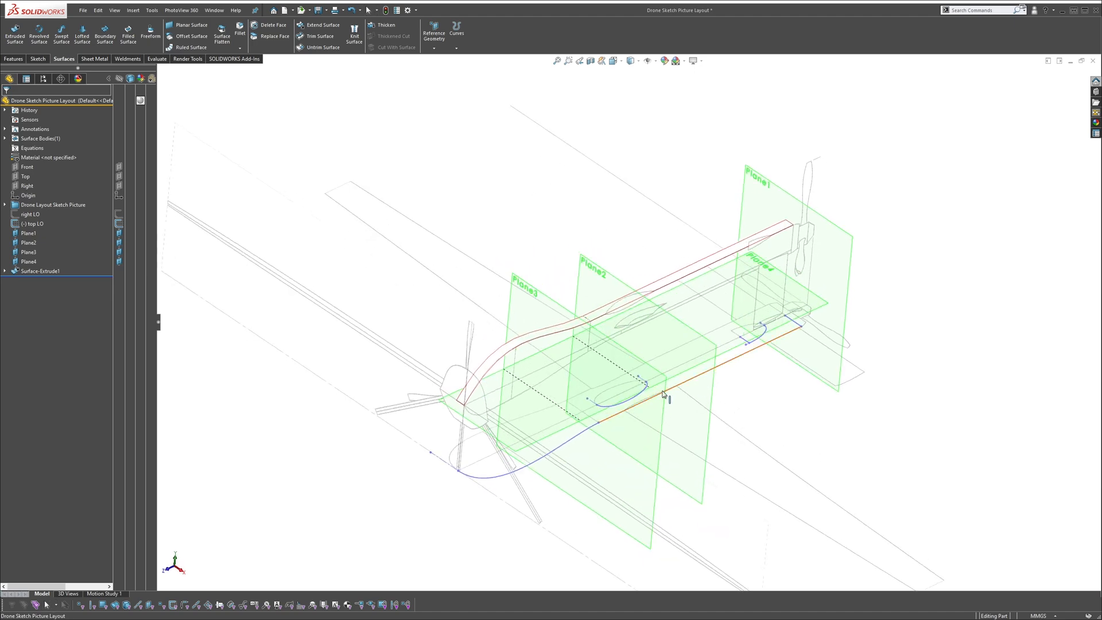
scroll(520, 405, down, 3)
mouse_move(555, 409)
middle_down()
mouse_move(518, 357)
mouse_move(565, 396)
middle_up()
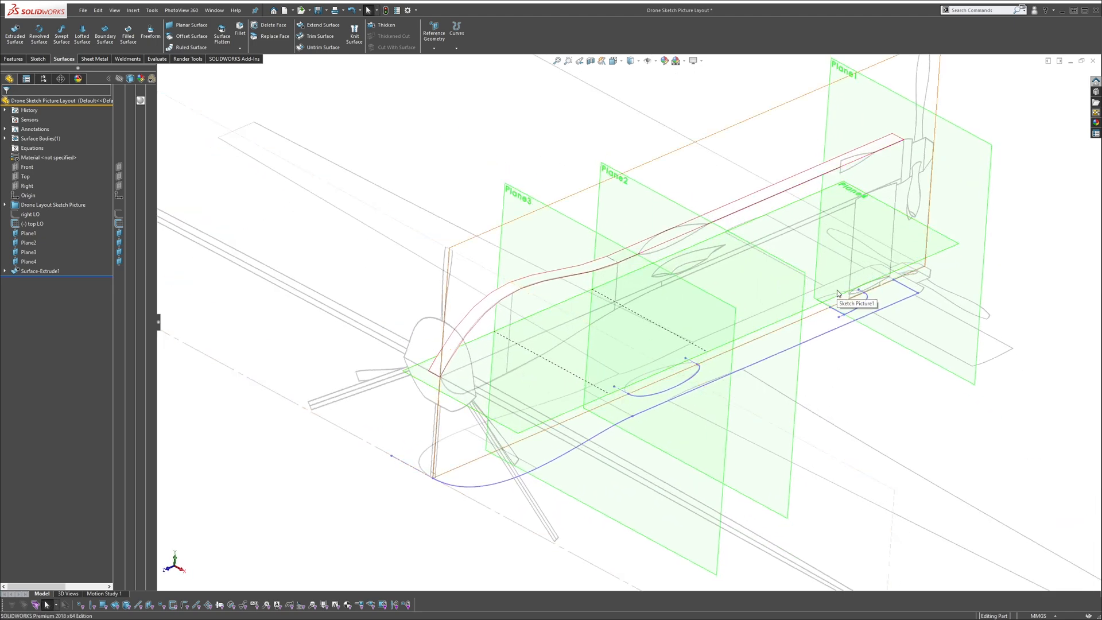
scroll(844, 206, down, 5)
scroll(641, 323, up, 4)
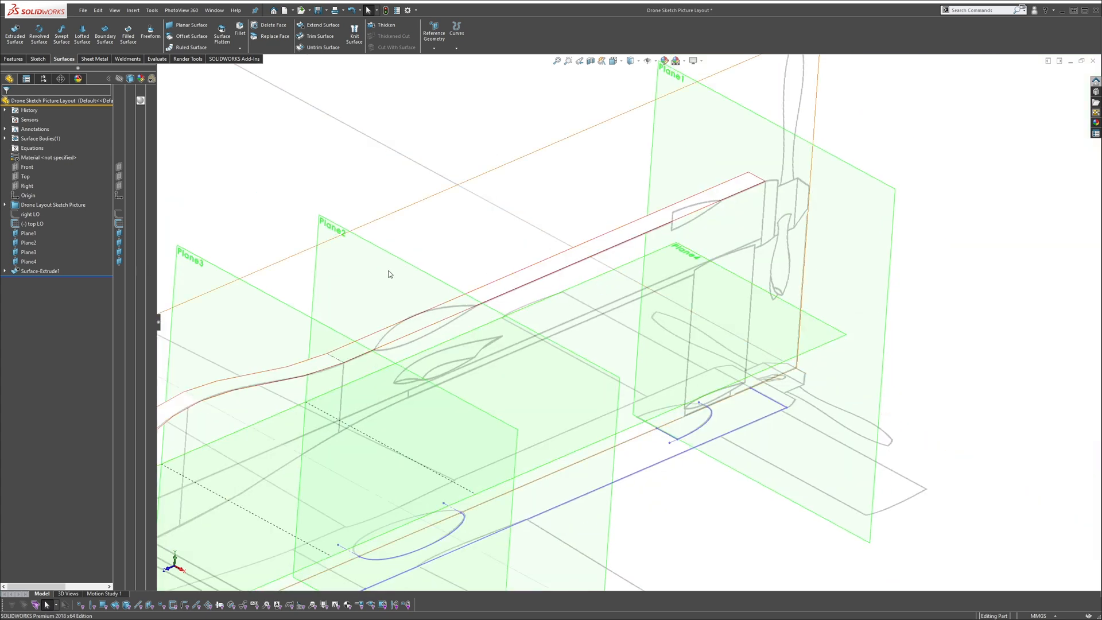
Start a new sketch on Plane4 and locate the body's half outline from top LO
click(26, 262)
right_click(23, 263)
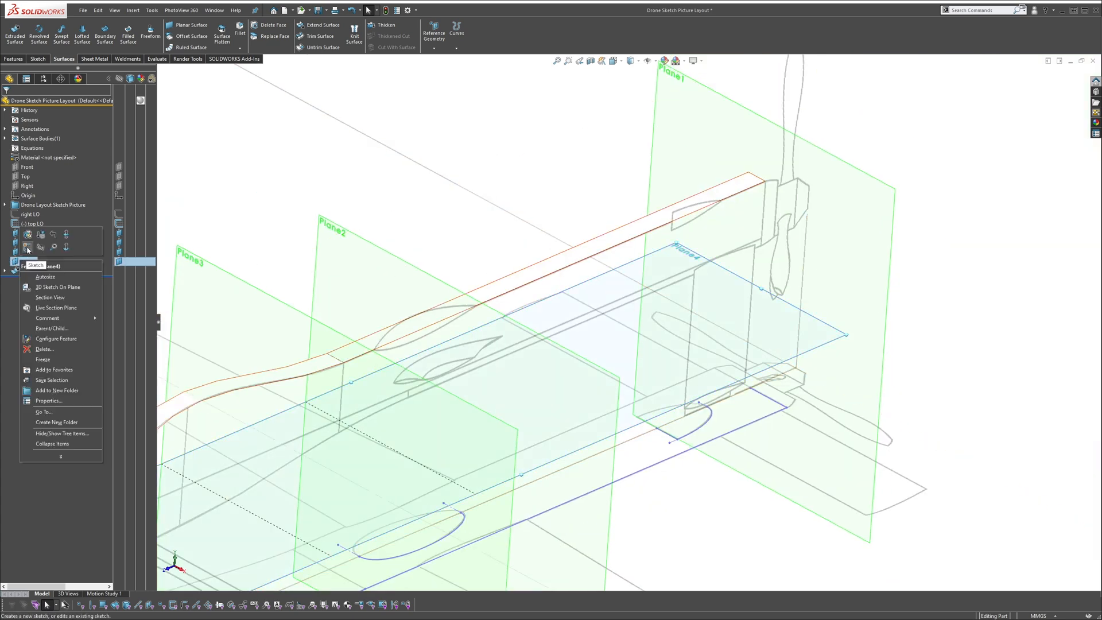
click(28, 248)
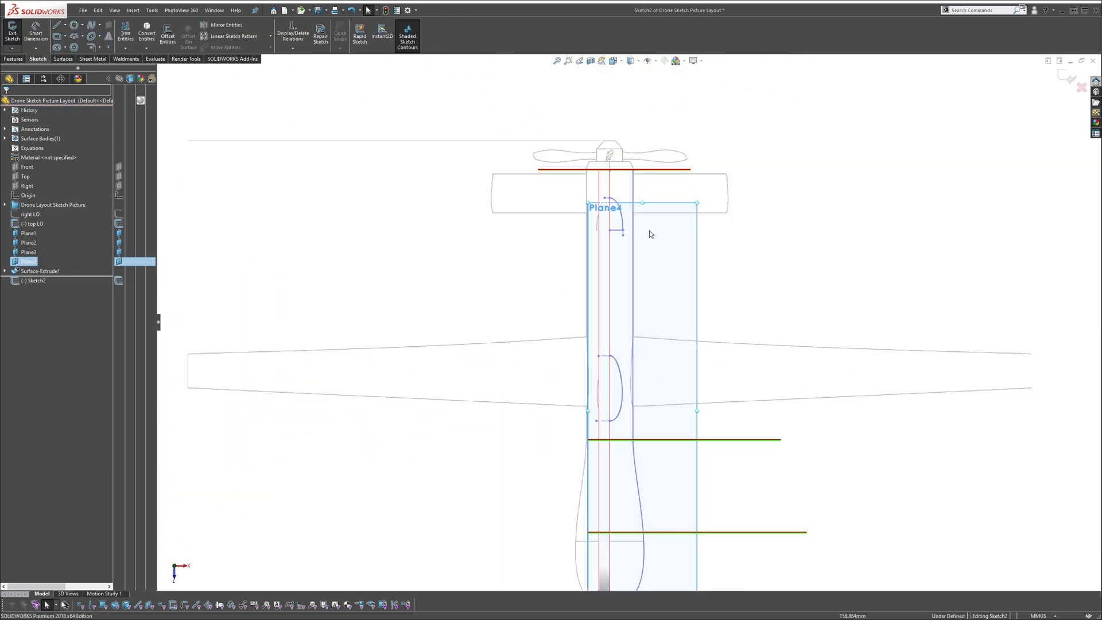
scroll(626, 327, up, 3)
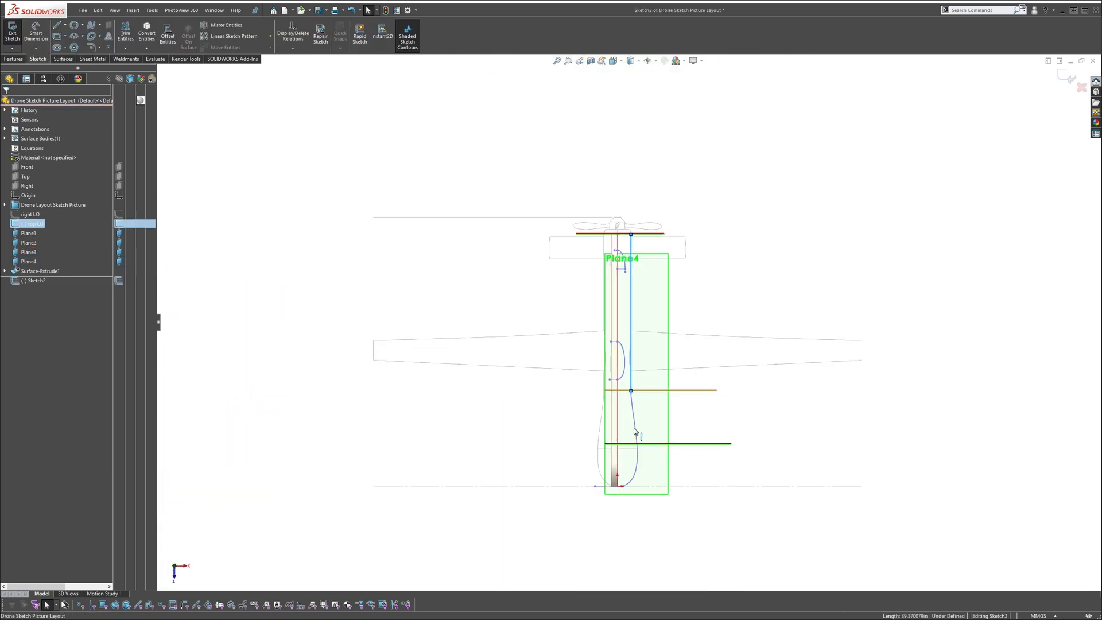
scroll(634, 490, down, 3)
click(730, 304)
scroll(628, 67, down, 3)
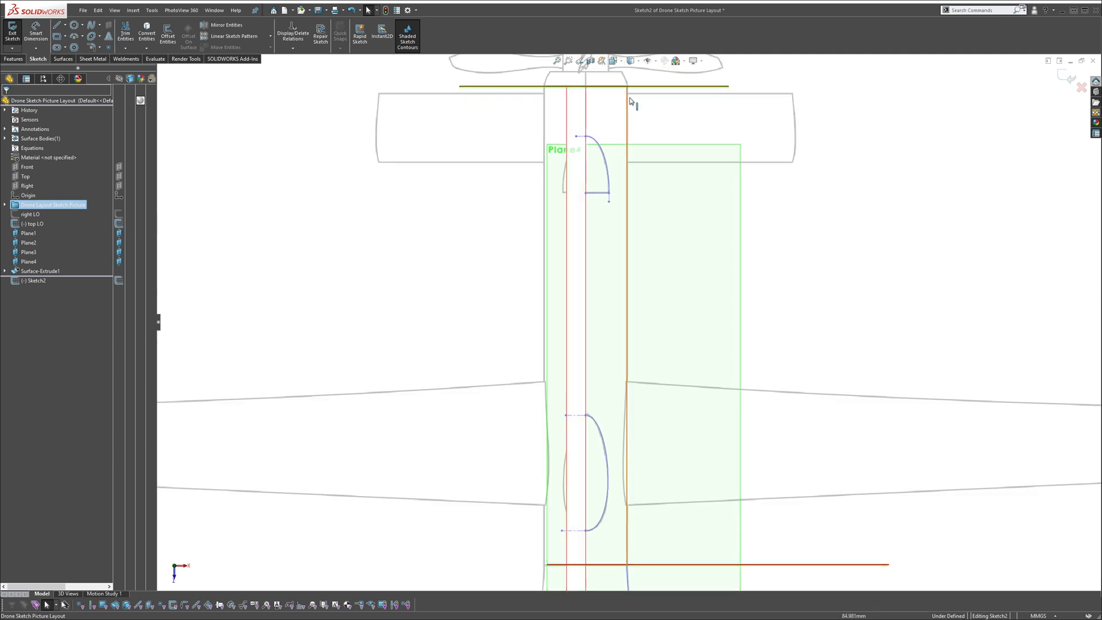
Hide Plane1, Plane2, Plane3 and Plane4 to clear the sketch view
middle_drag(632, 140, 598, 60)
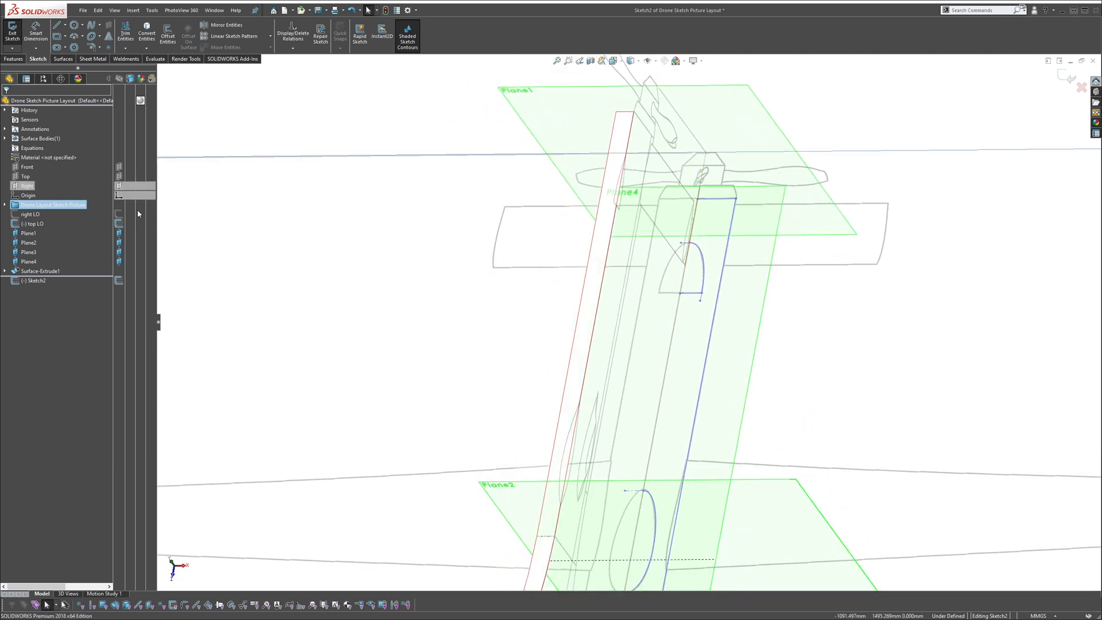
click(119, 234)
click(118, 243)
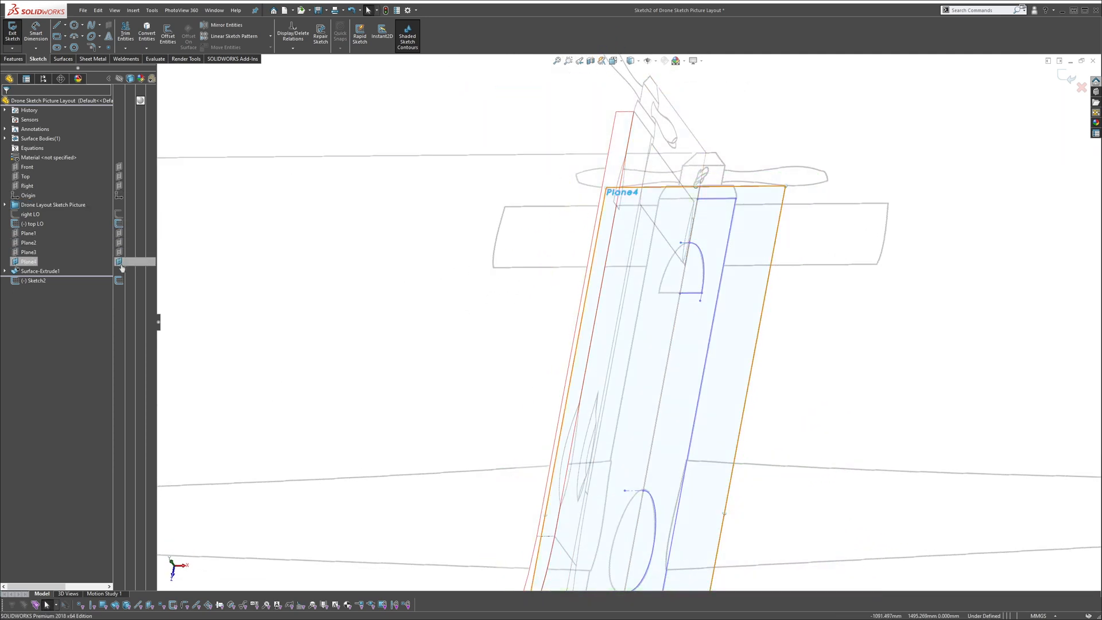
click(119, 262)
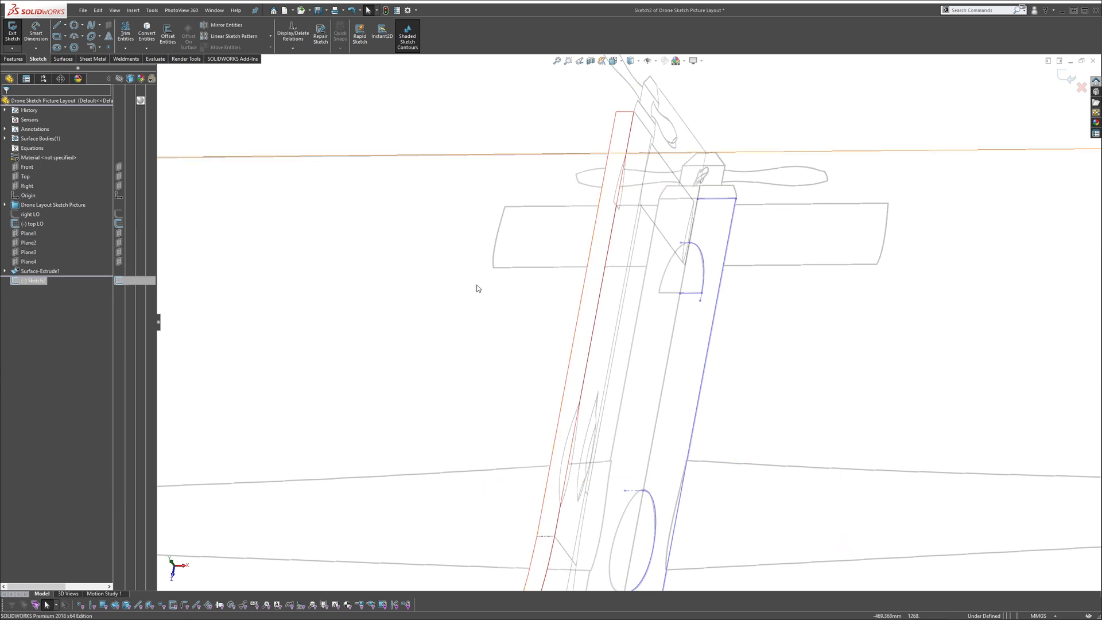
In top view, convert the top LO tail end line, straight body side line and nose spline into the Plane4 sketch
scroll(585, 301, up, 5)
middle_drag(585, 302, 589, 342)
key(space)
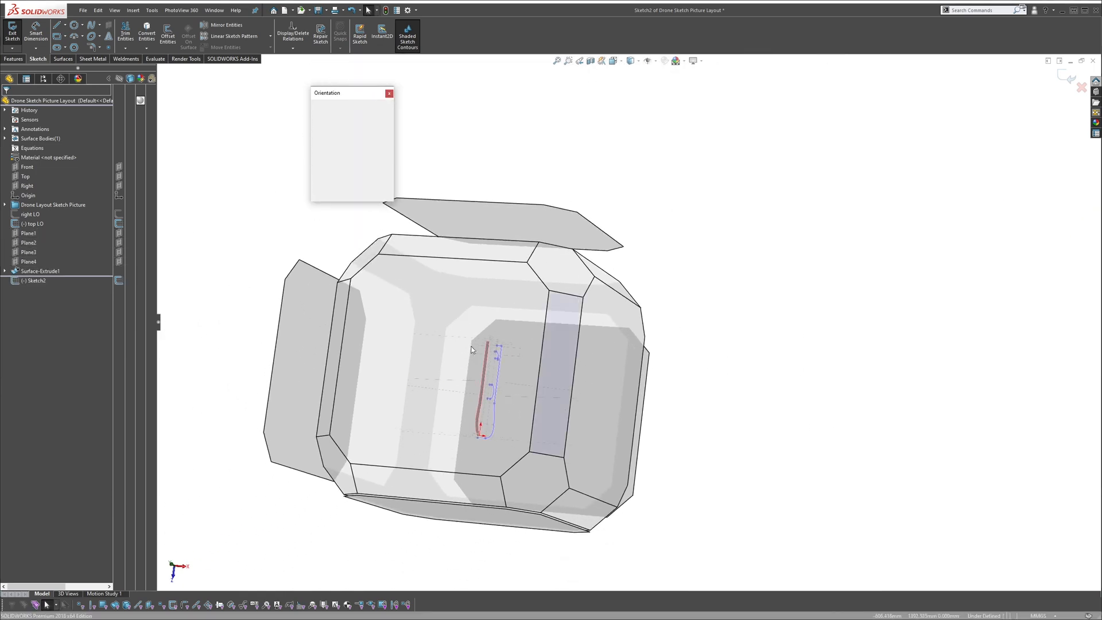
click(442, 296)
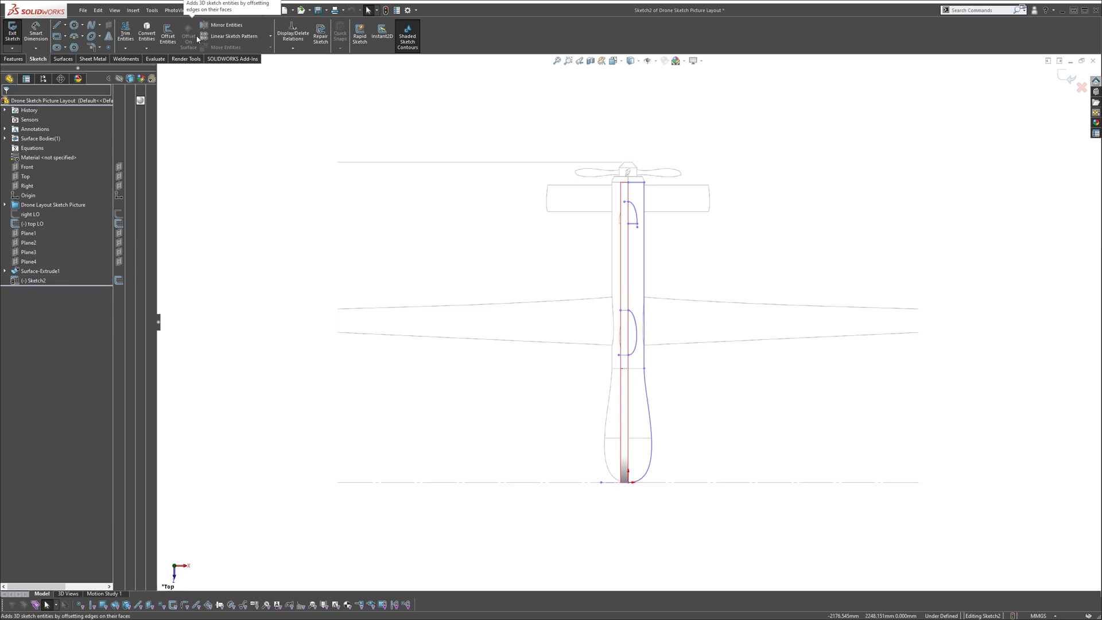
click(148, 39)
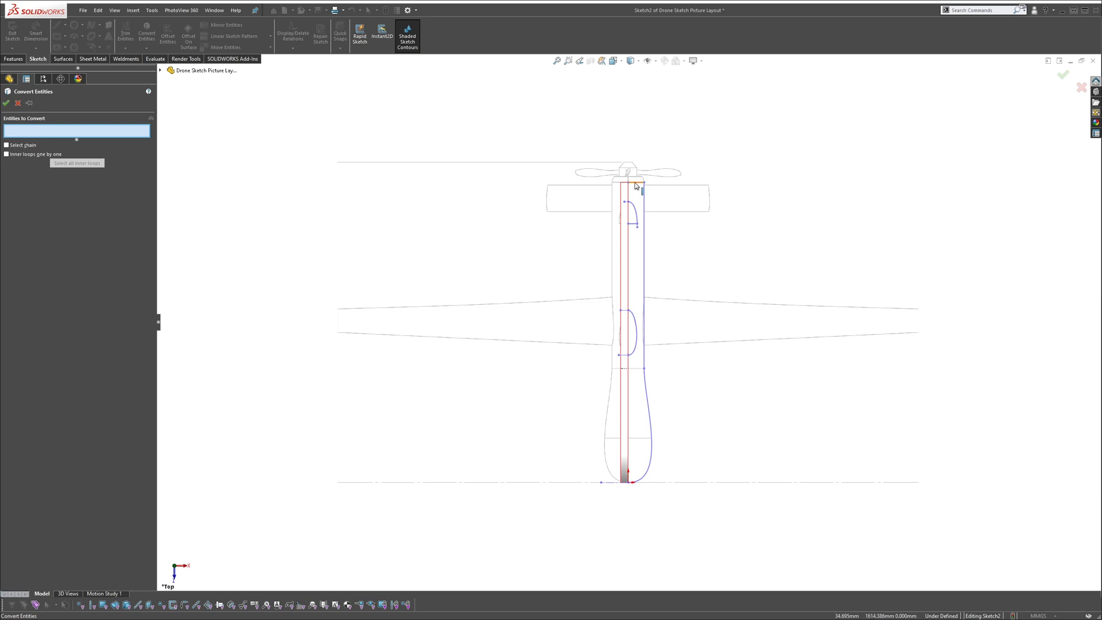
click(635, 183)
click(645, 203)
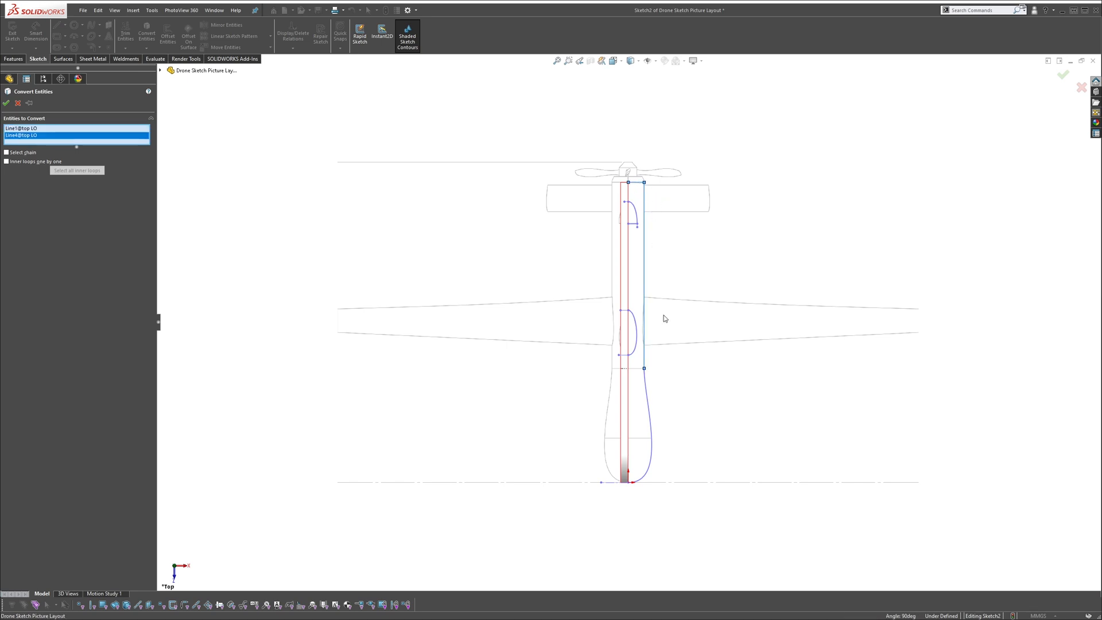
click(650, 401)
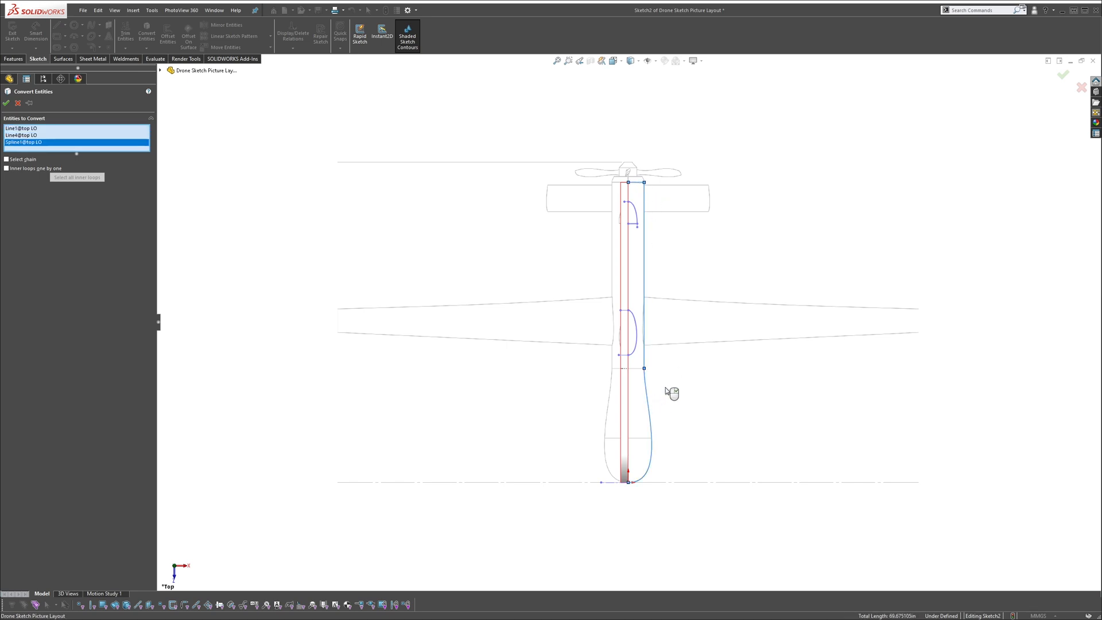
click(6, 103)
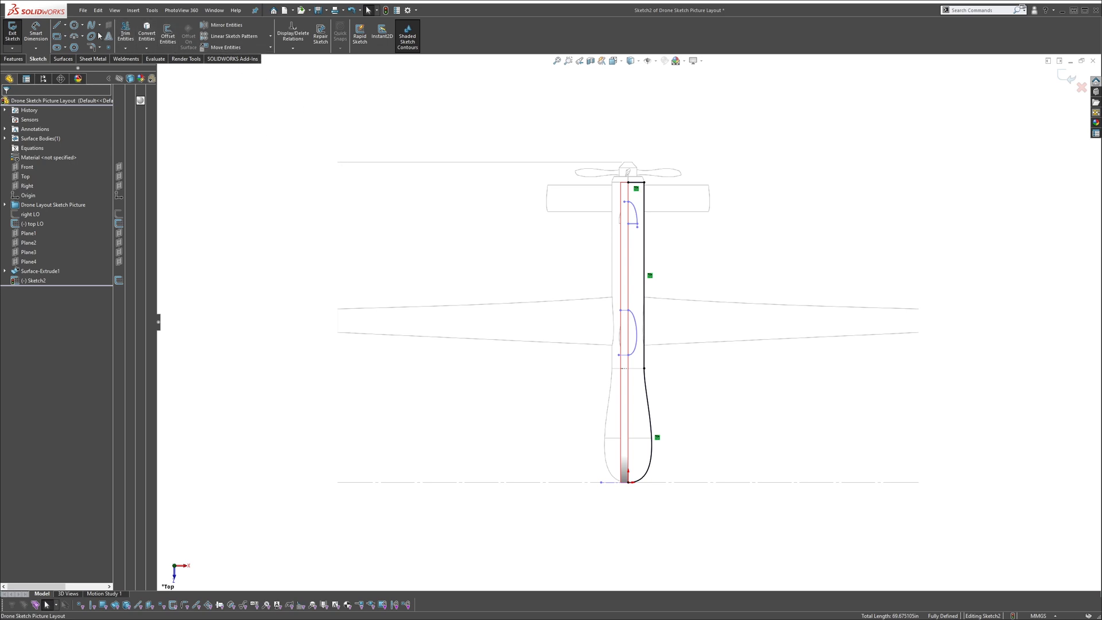
key(l)
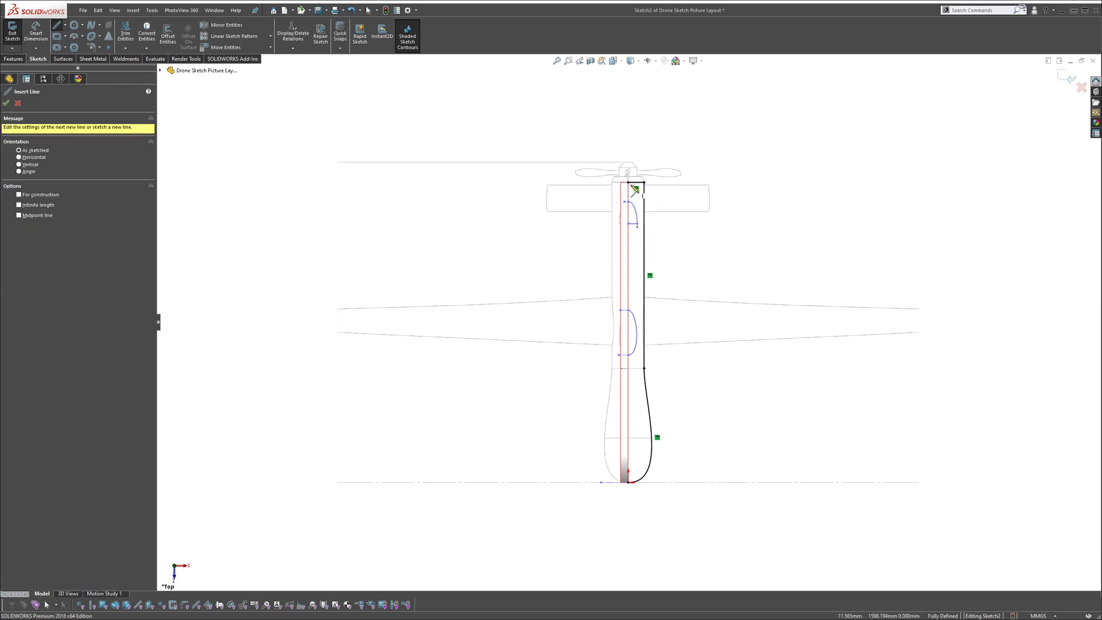
click(630, 183)
key(Escape)
key(Escape)
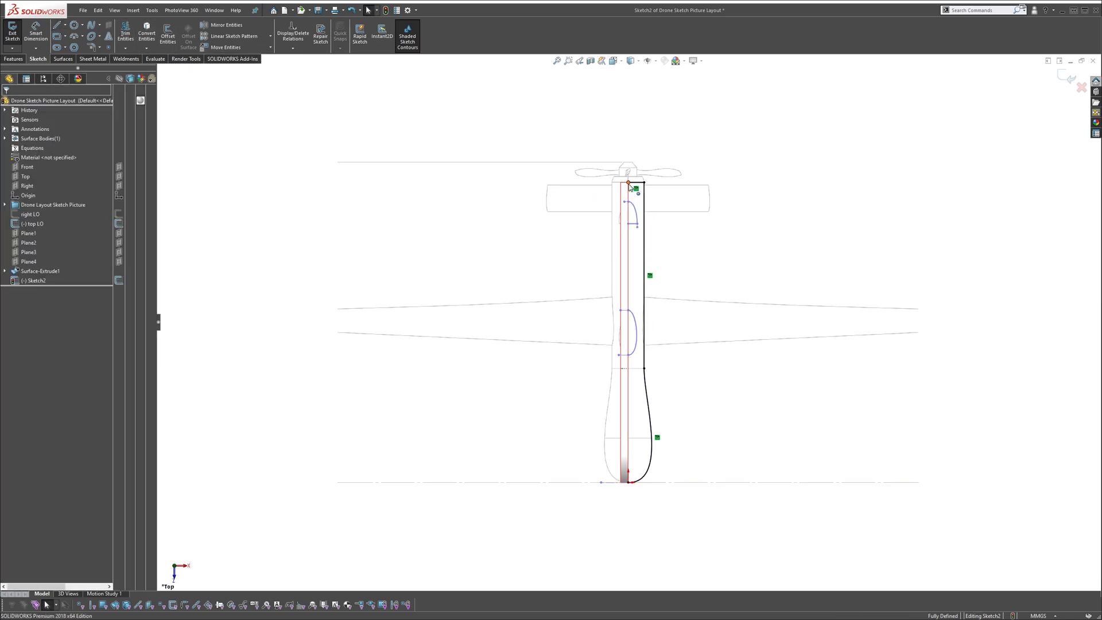
Close the half-body profile with a vertical centre line from the tail end line's inner endpoint to the nose spline's end
key(s)
click(651, 199)
click(636, 183)
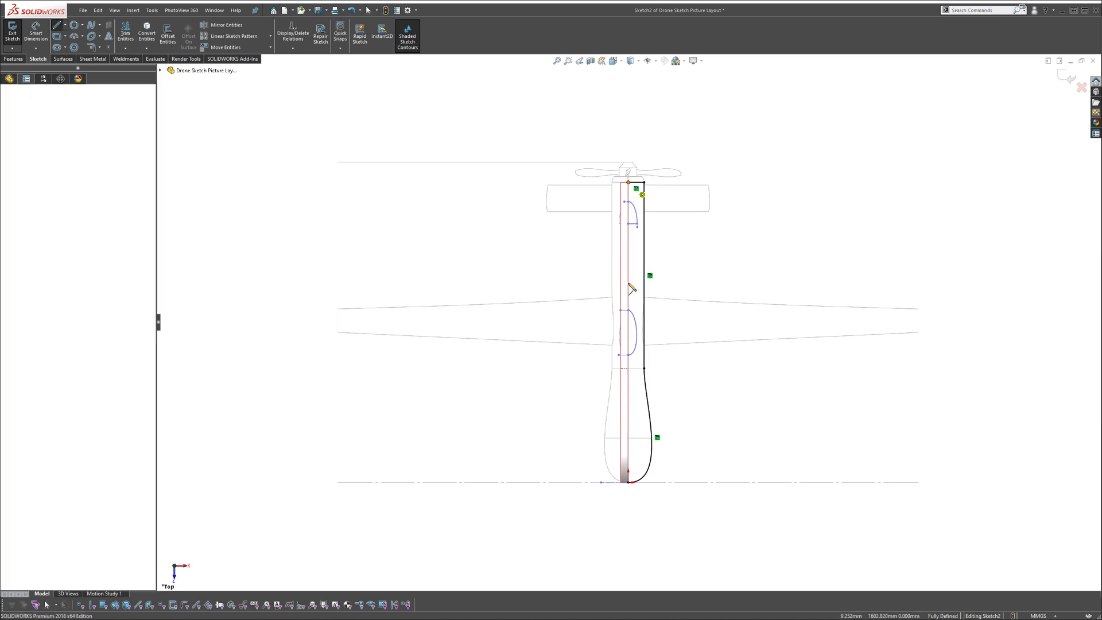
click(629, 481)
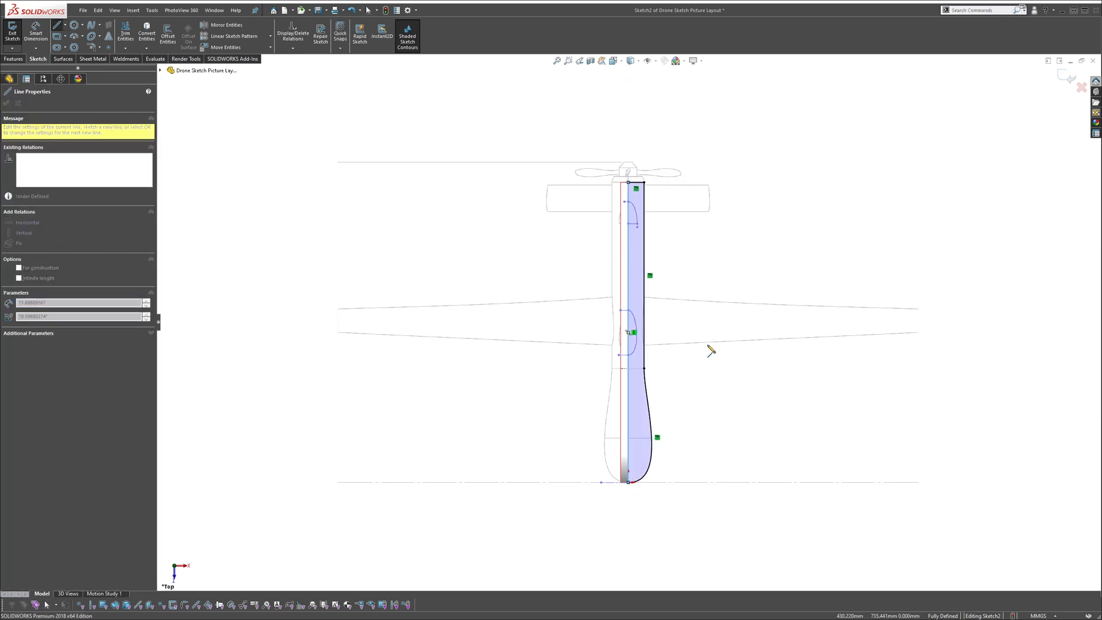
key(Escape)
Create a planar surface from the closed half-body sketch
mouse_move(681, 295)
middle_down()
mouse_move(635, 290)
mouse_move(580, 179)
mouse_move(610, 179)
mouse_move(668, 328)
mouse_move(654, 310)
middle_up()
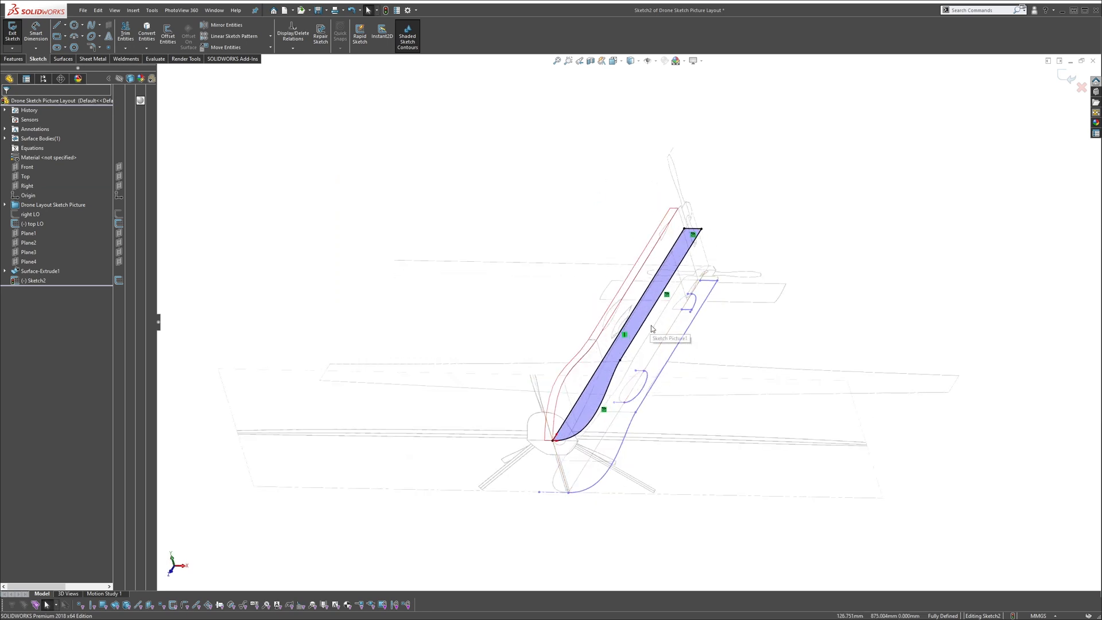
click(62, 60)
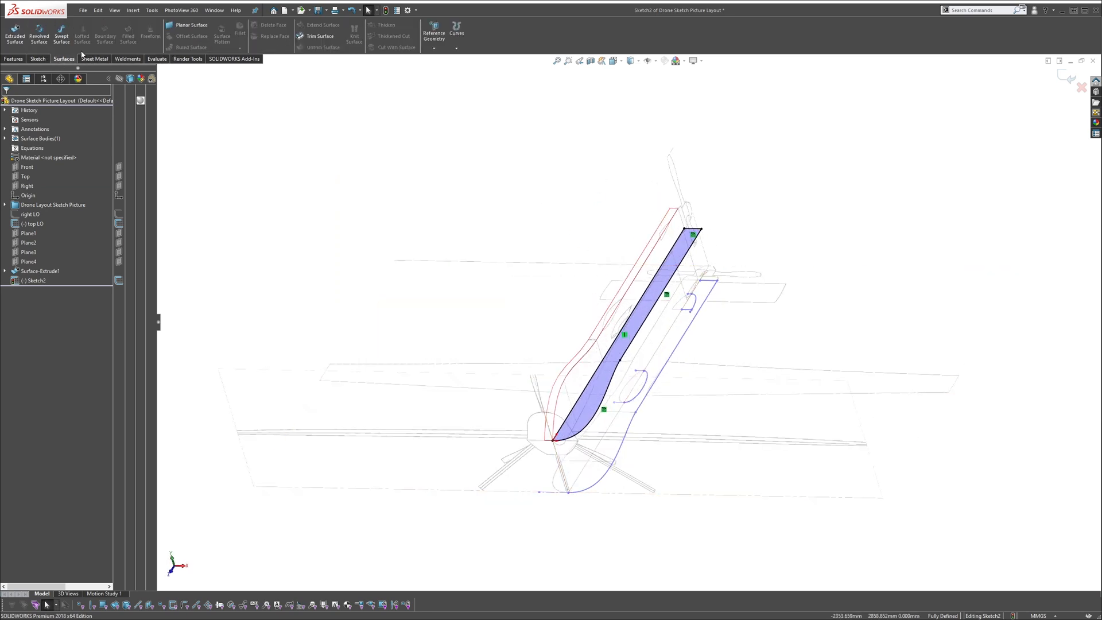
click(180, 26)
click(8, 103)
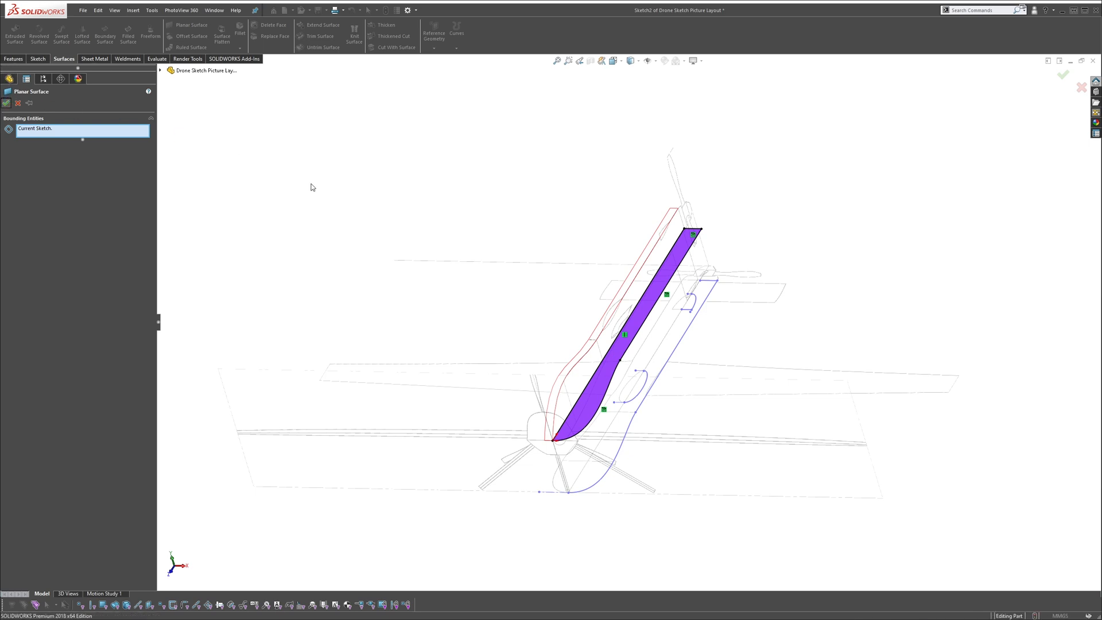
Apply a softly faded grey-white background scene to the model view
middle_drag(448, 258, 547, 262)
scroll(547, 262, down, 4)
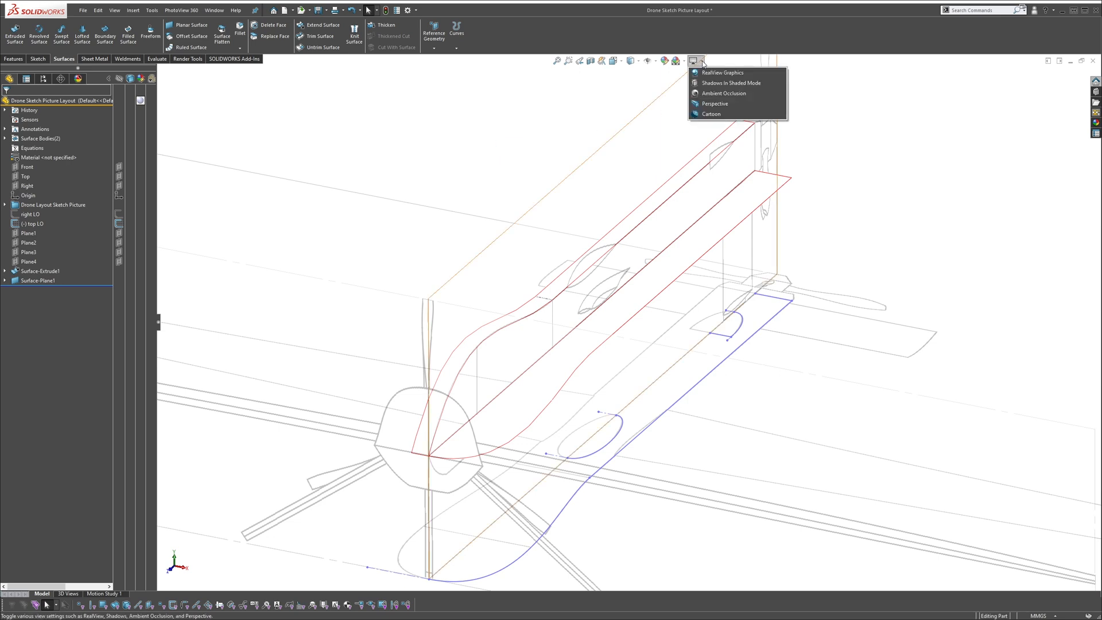
click(675, 61)
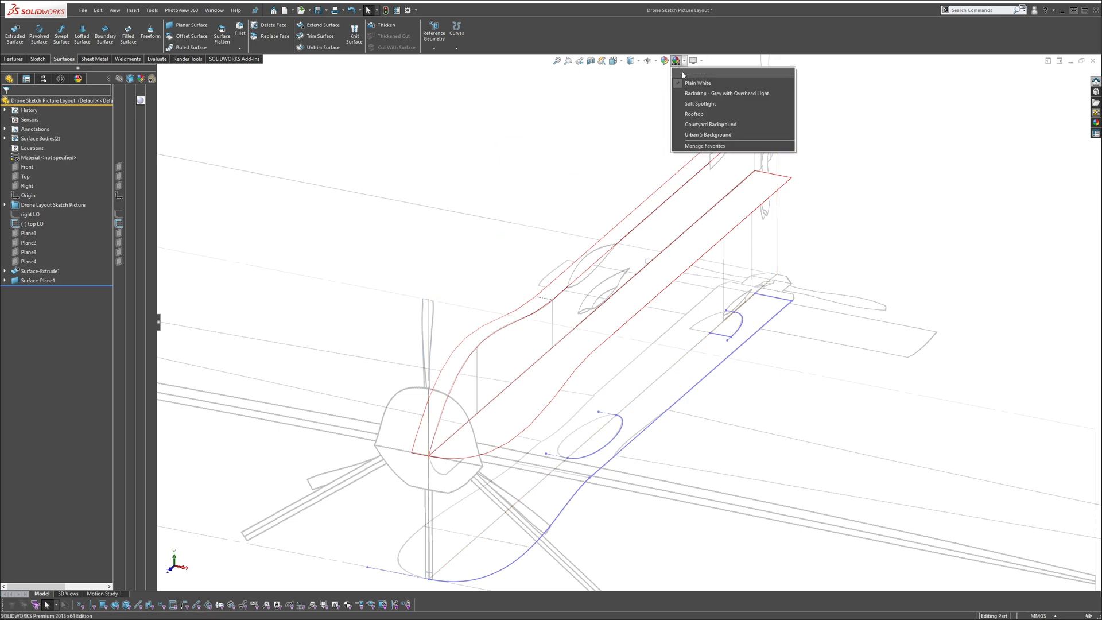
click(684, 72)
middle_drag(677, 96, 241, 245)
Set the whole part's appearance to medium grey, RGB 128, 128, 128
click(140, 100)
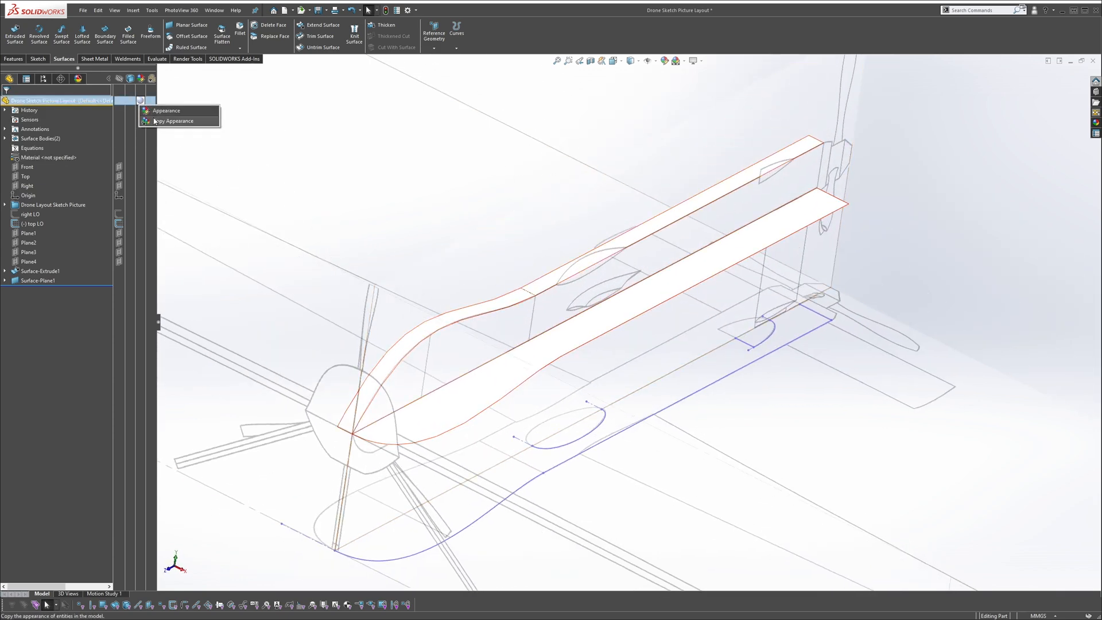
click(158, 111)
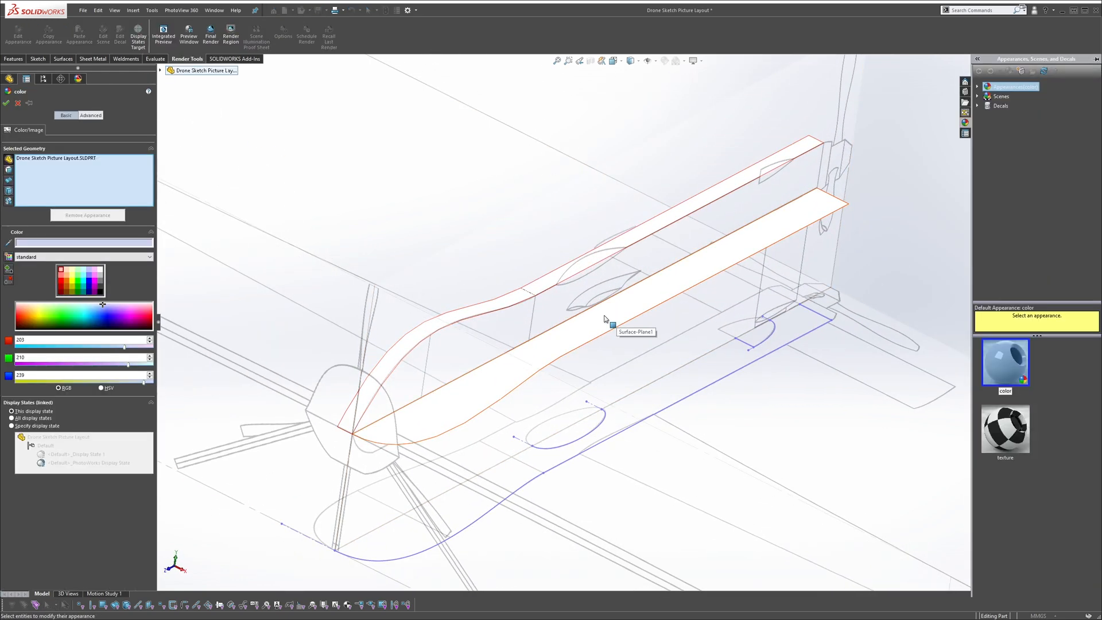
click(102, 281)
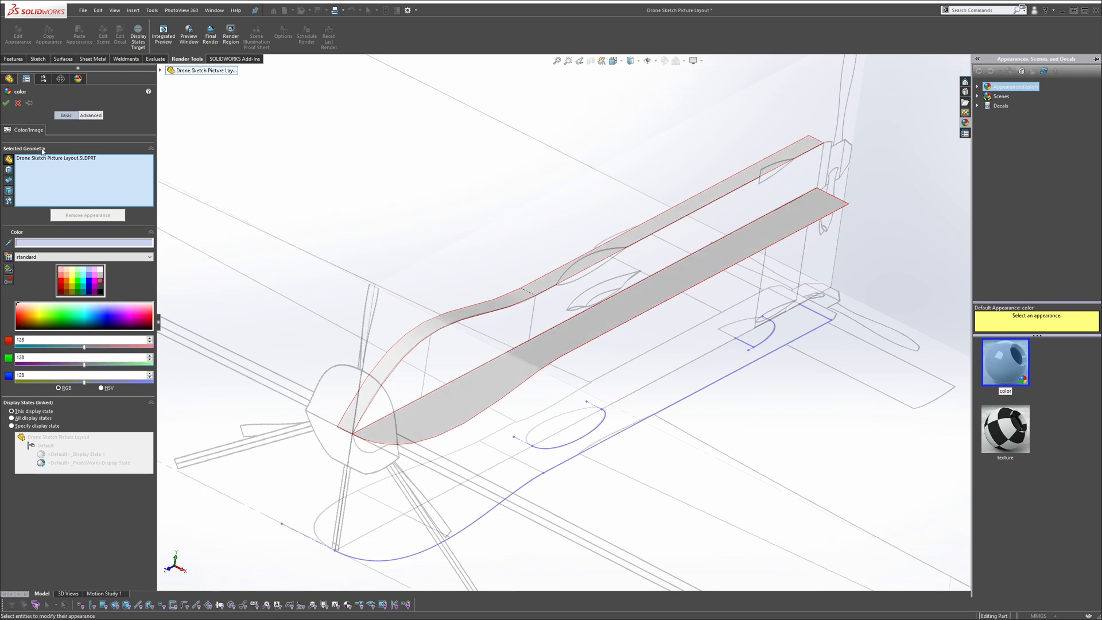
click(6, 103)
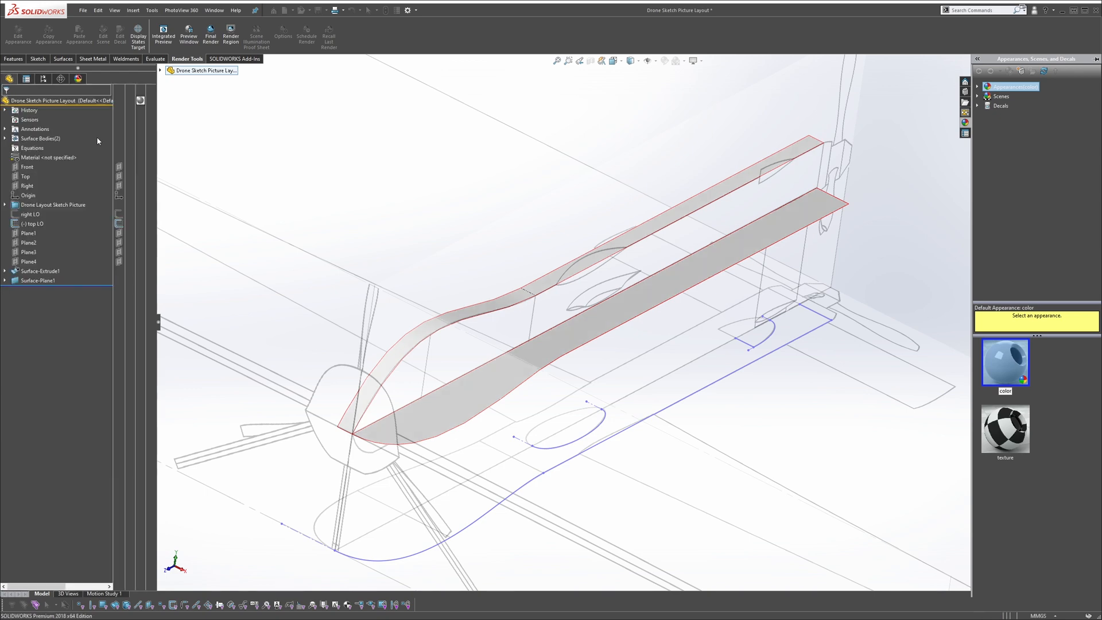
Show Plane1 at the body's tail end and start a new sketch on it
middle_drag(448, 223, 737, 246)
click(737, 245)
click(718, 197)
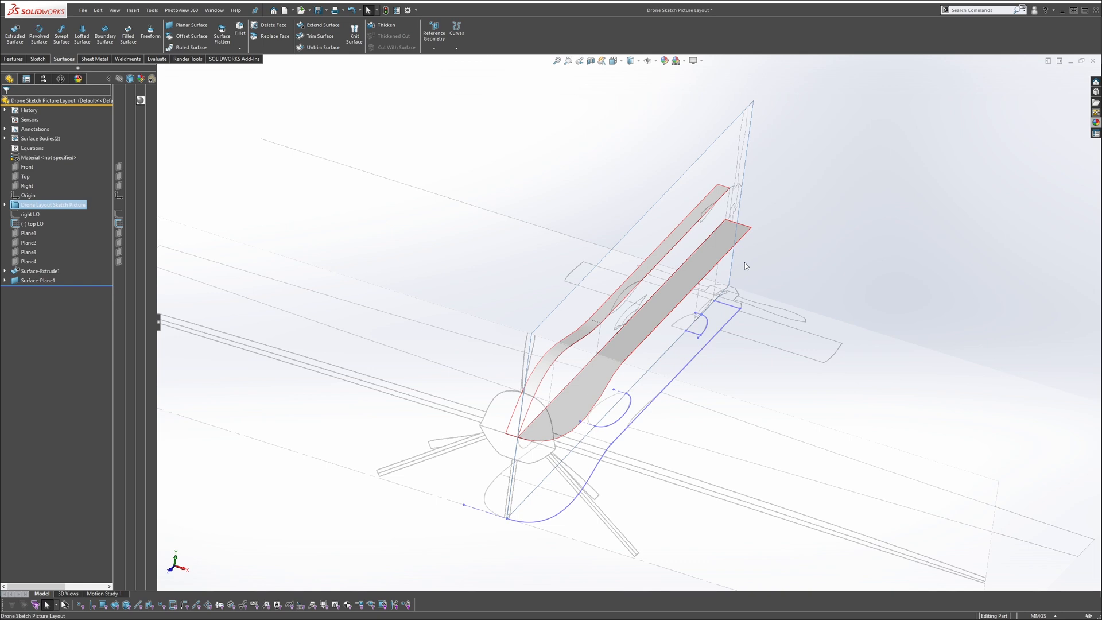
scroll(729, 204, down, 2)
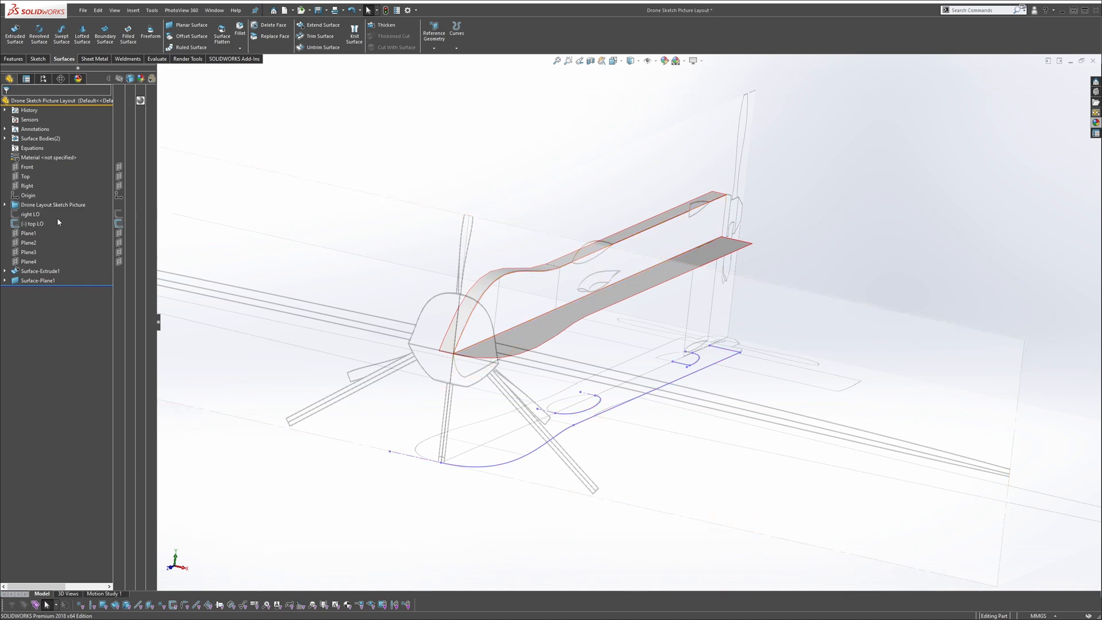
click(121, 234)
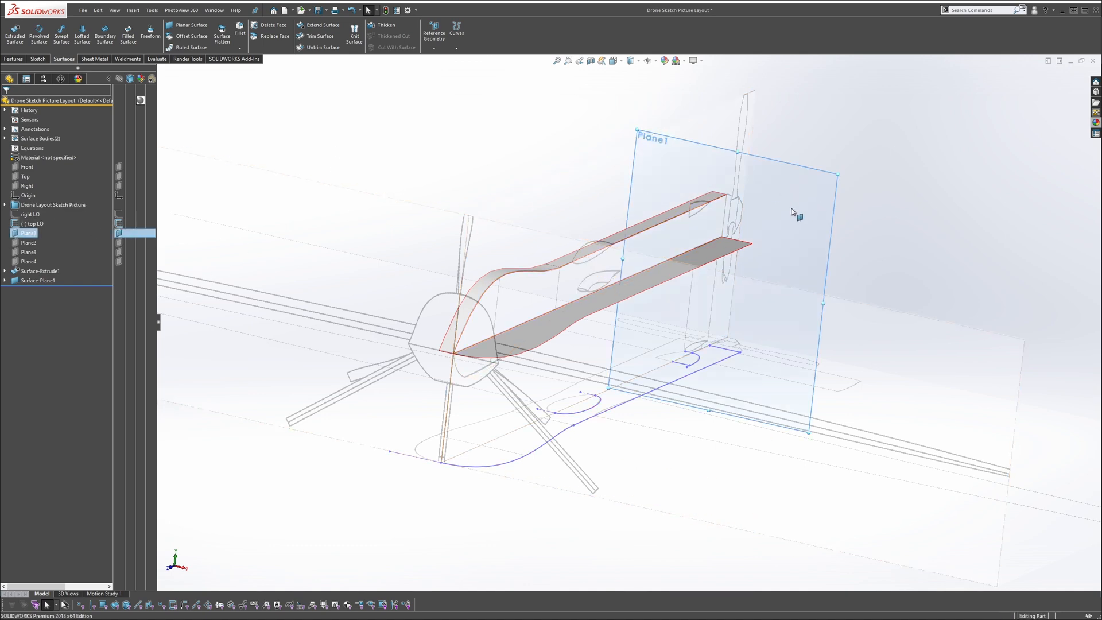
middle_drag(792, 211, 814, 182)
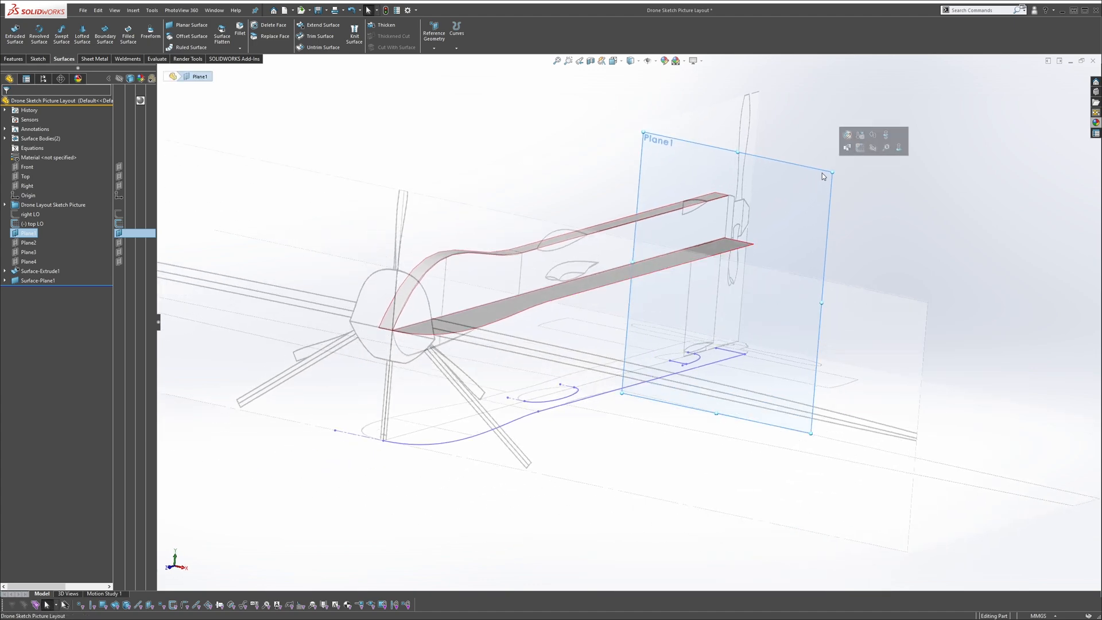
click(855, 150)
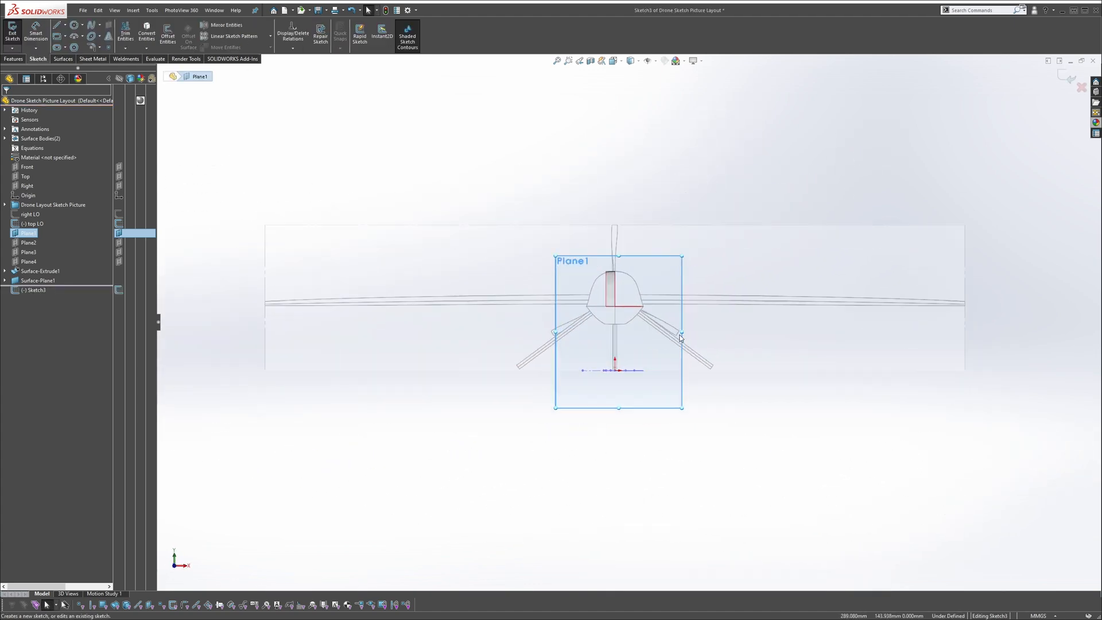
Sketch a two-point spline on Plane1 near the tail ends of the extruded and planar helper surfaces
click(92, 27)
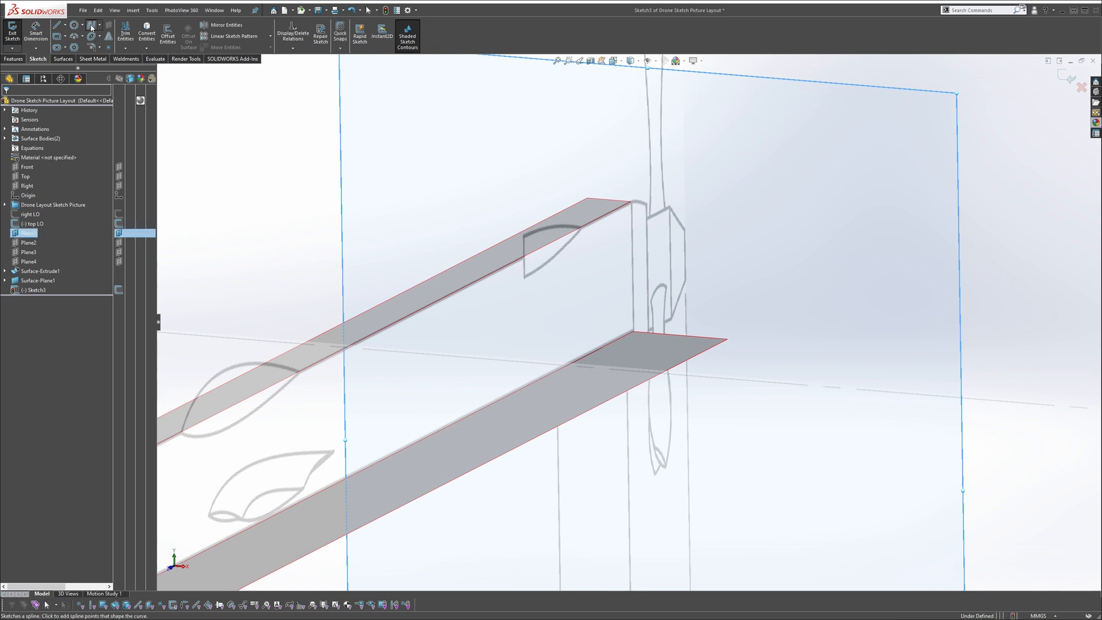
click(634, 172)
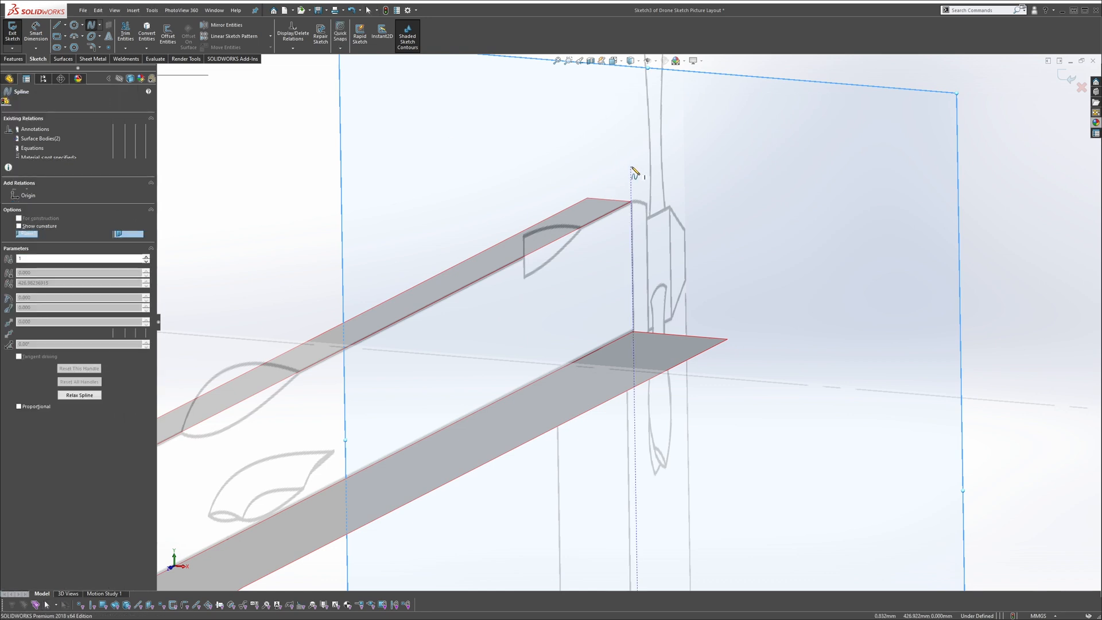
click(744, 303)
key(Escape)
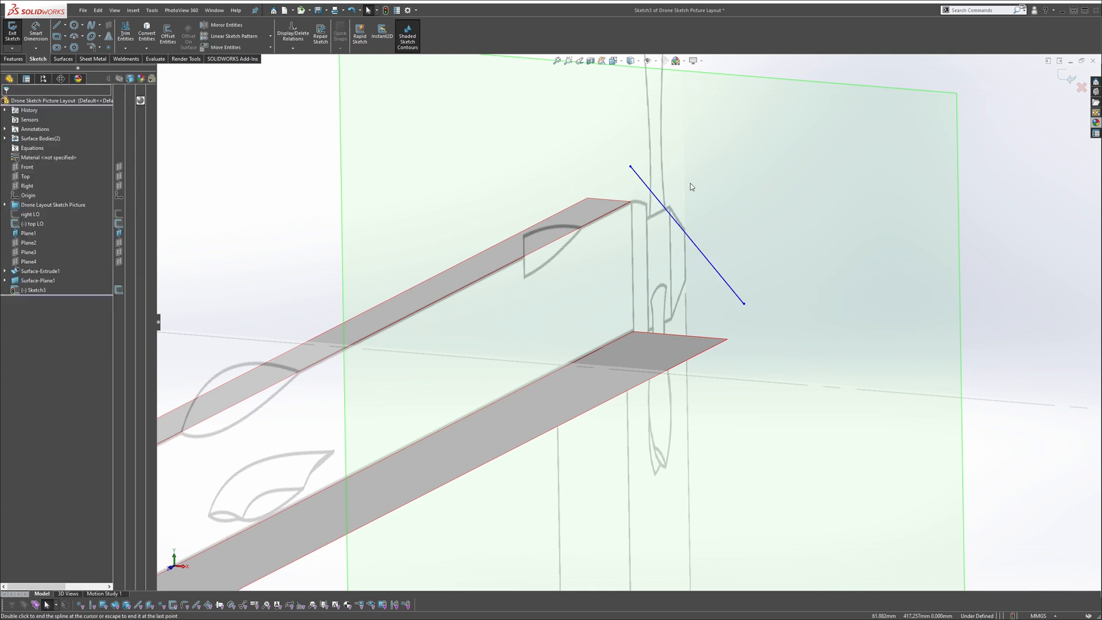
Pierce the spline's upper endpoint to the extruded surface's long edge and its lower endpoint to the planar surface's outer edge
click(632, 168)
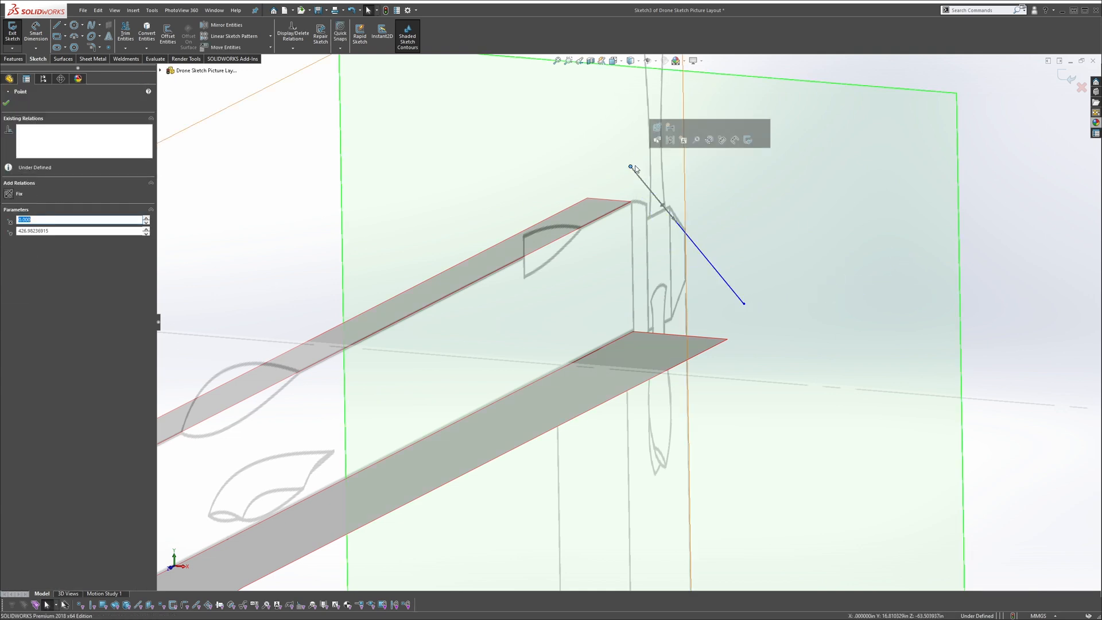
ctrl+click(623, 208)
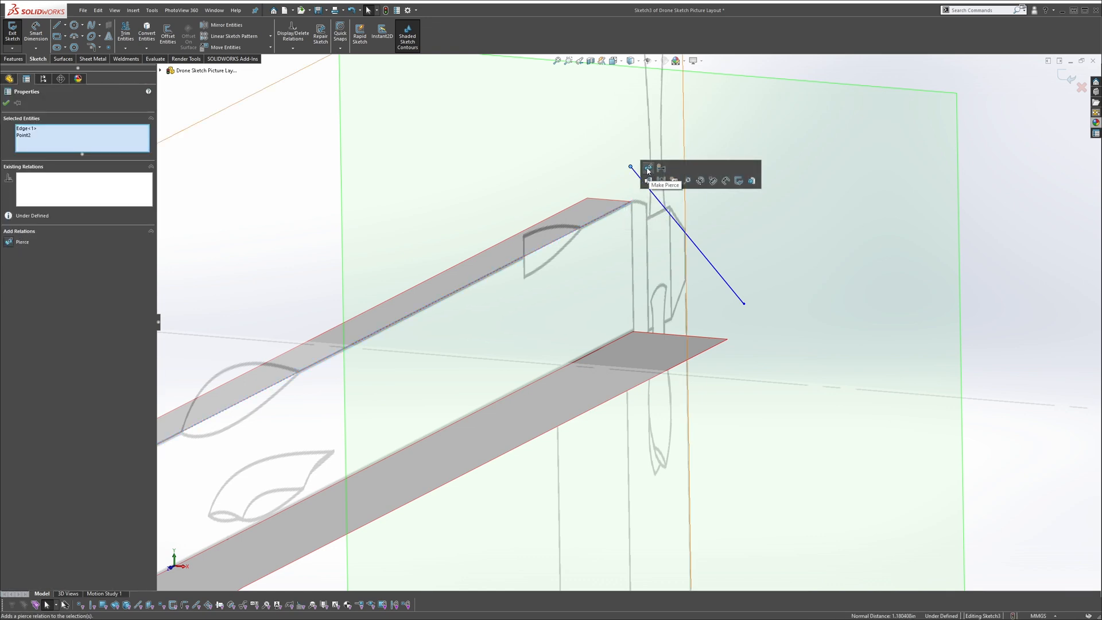
click(647, 170)
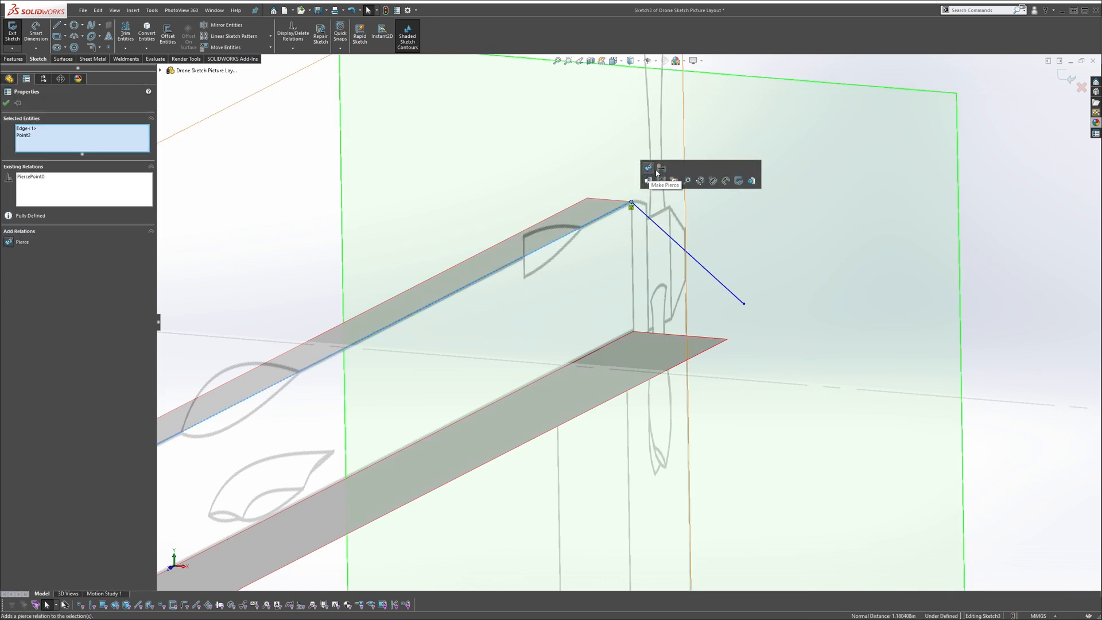
click(745, 304)
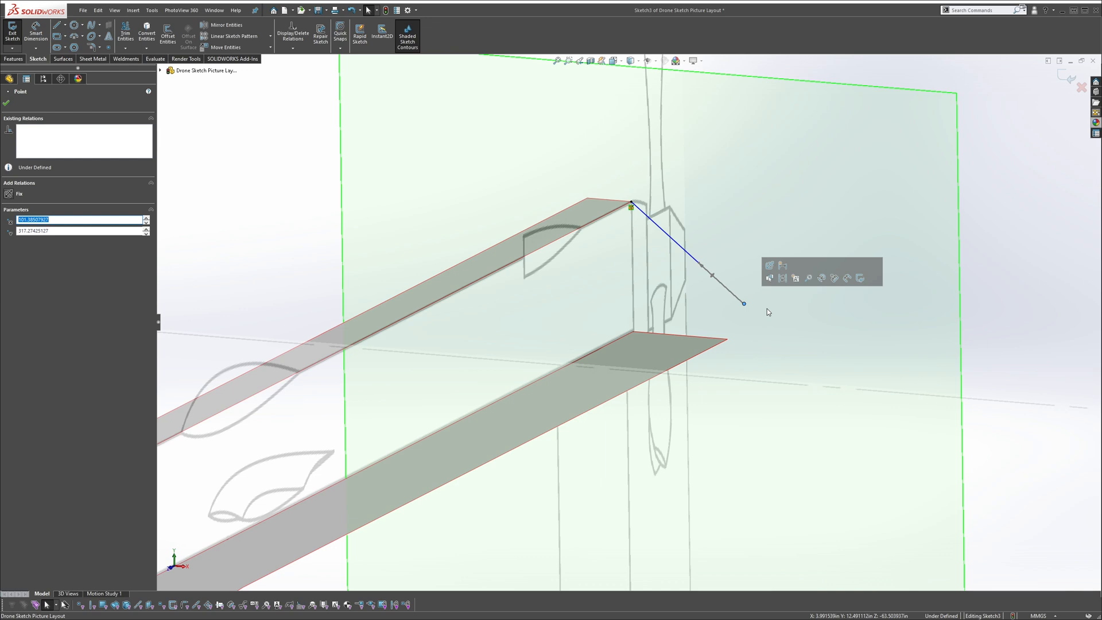
ctrl+click(704, 355)
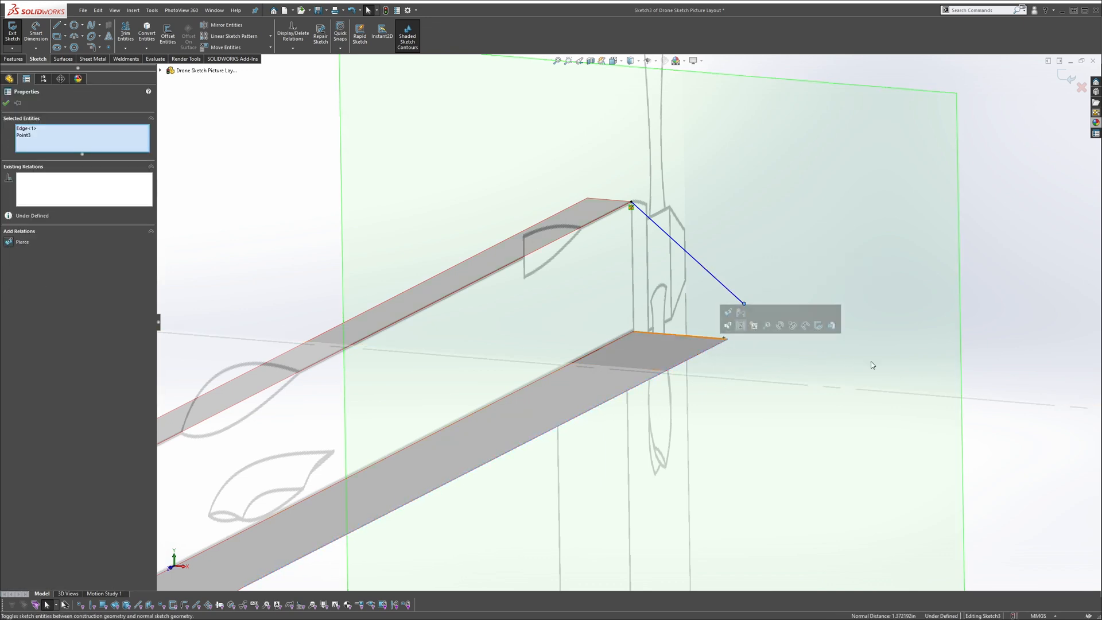
click(727, 313)
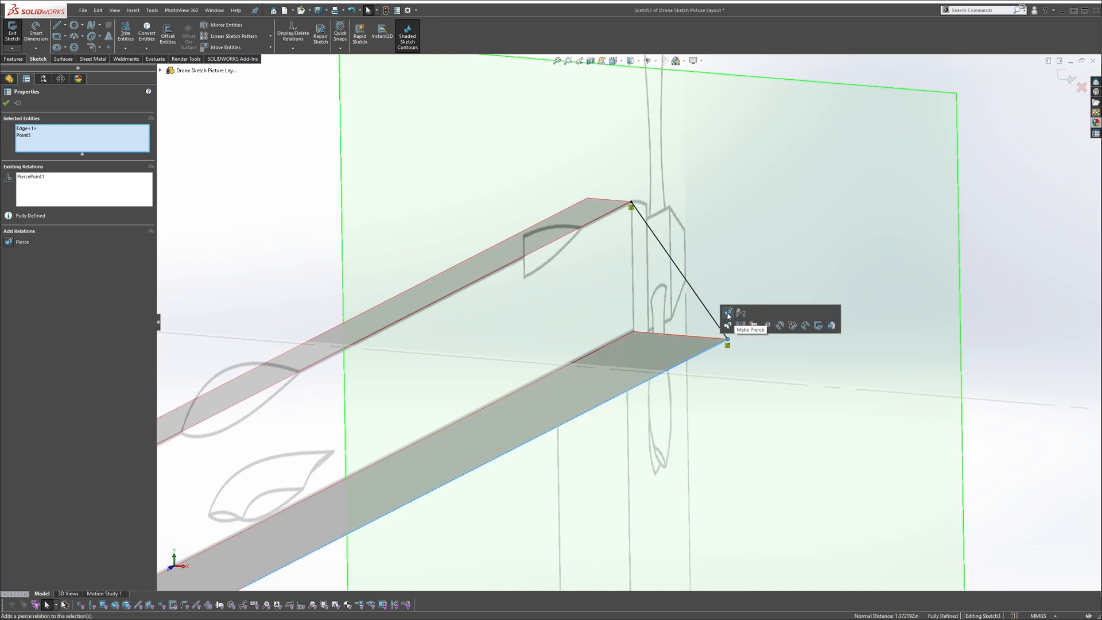
click(759, 267)
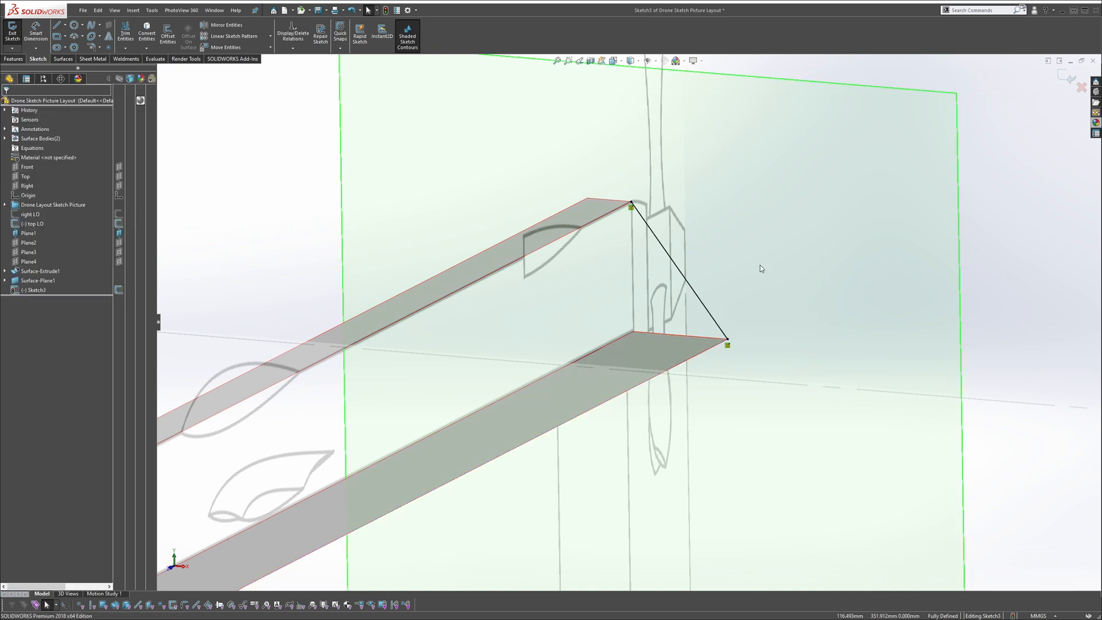
Bow the spline outward with its tangent handle and make it tangent to the extruded surface's end edge
click(673, 261)
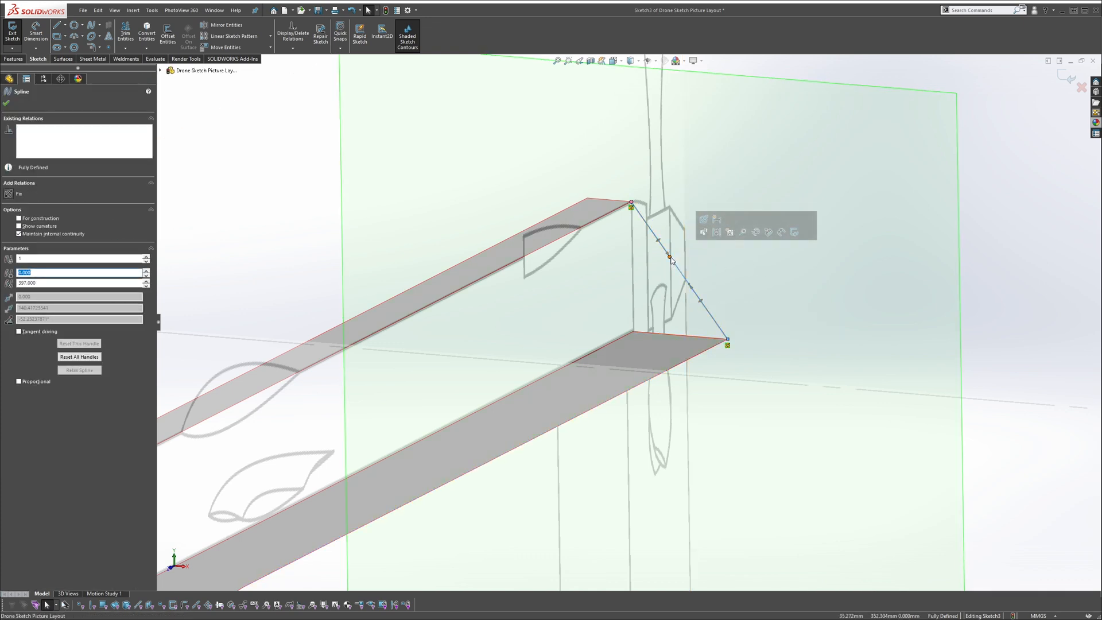
drag(671, 257, 706, 214)
middle_drag(710, 244, 656, 240)
scroll(684, 253, down, 3)
click(691, 253)
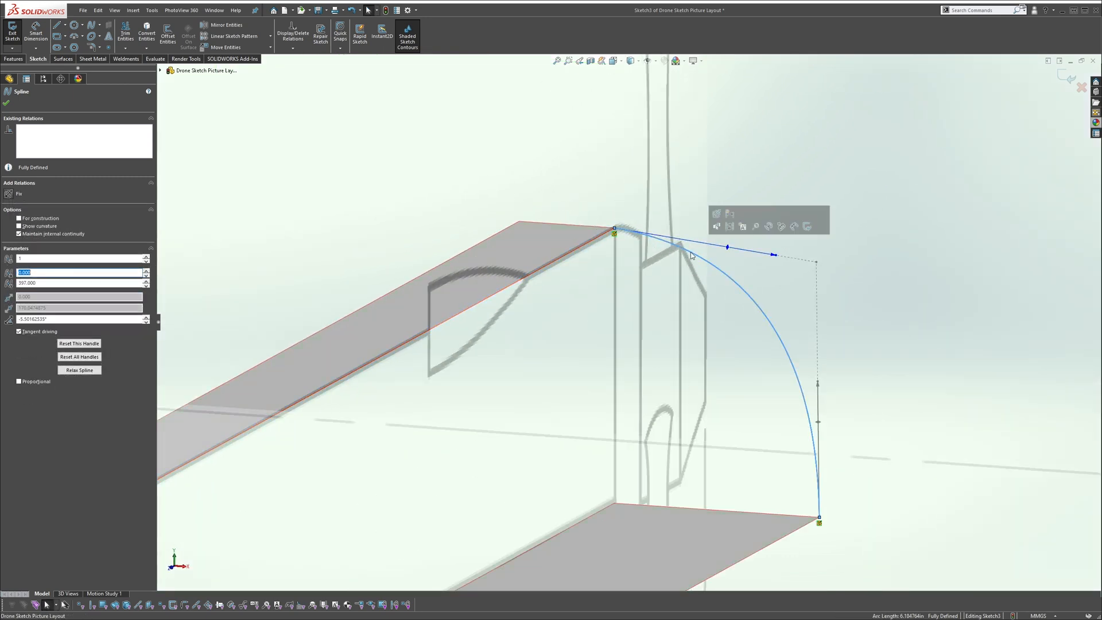
ctrl+click(595, 229)
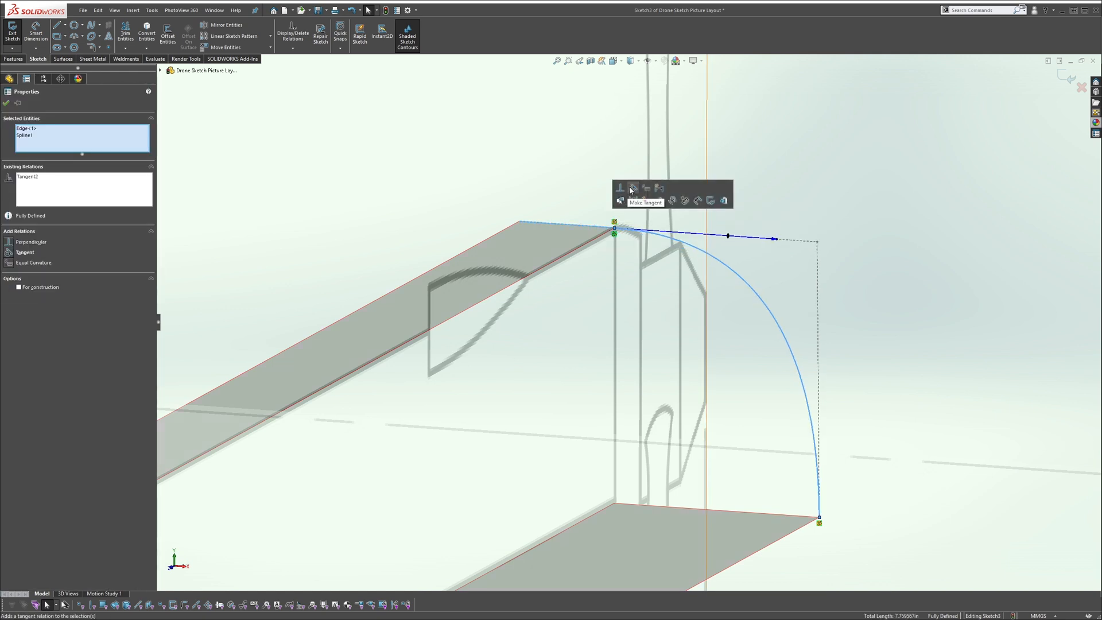
click(595, 206)
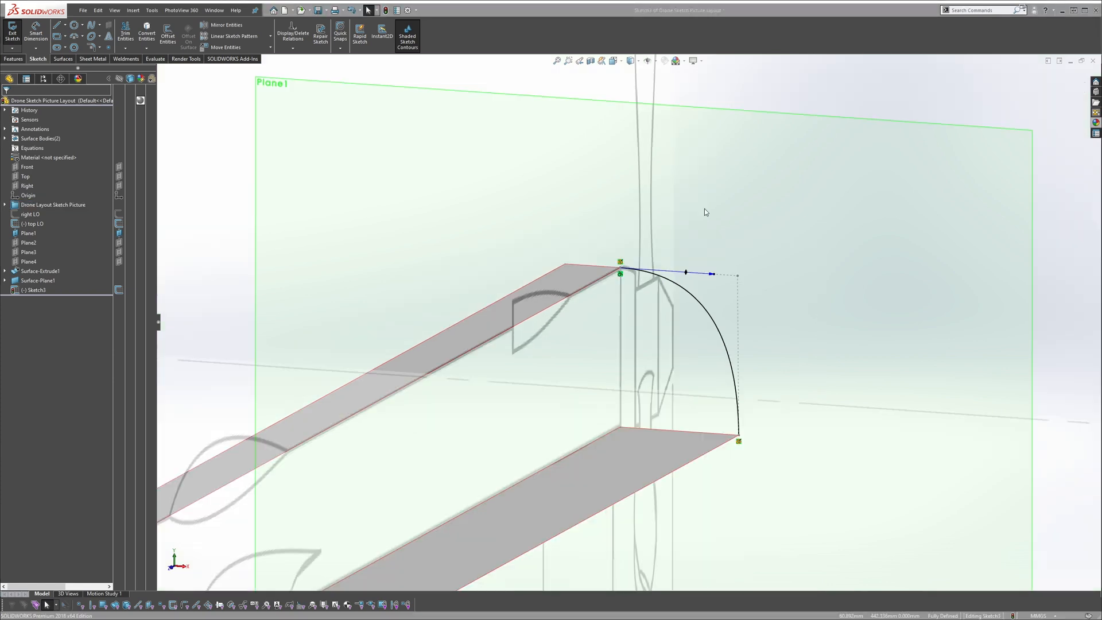
Sketch a vertical centerline about 32 mm long downward from the spline's lower endpoint
key(s)
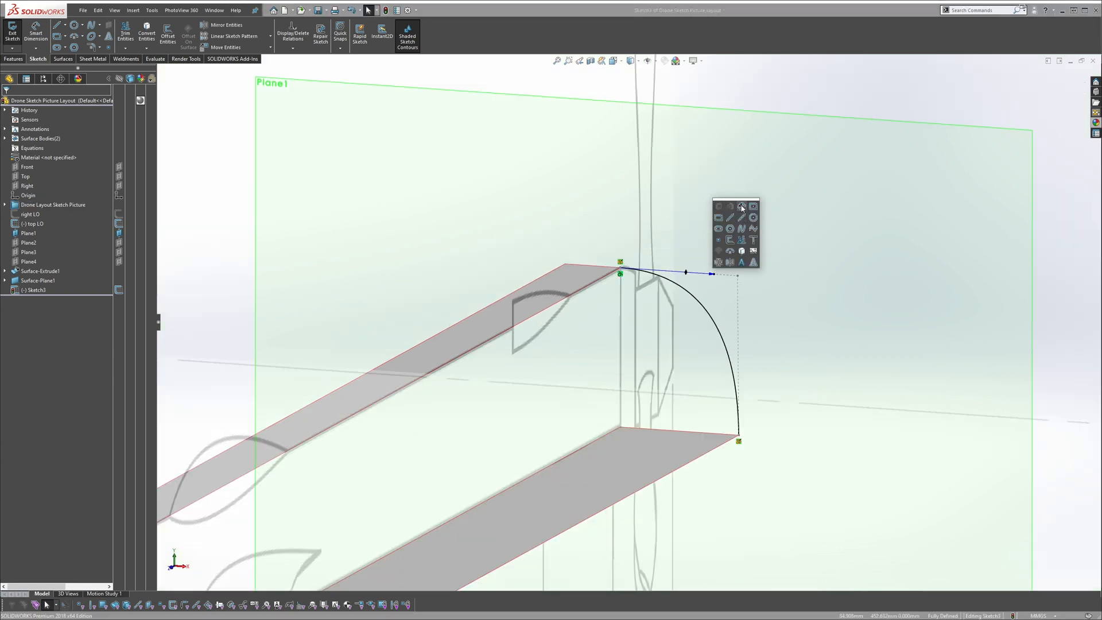
key(s)
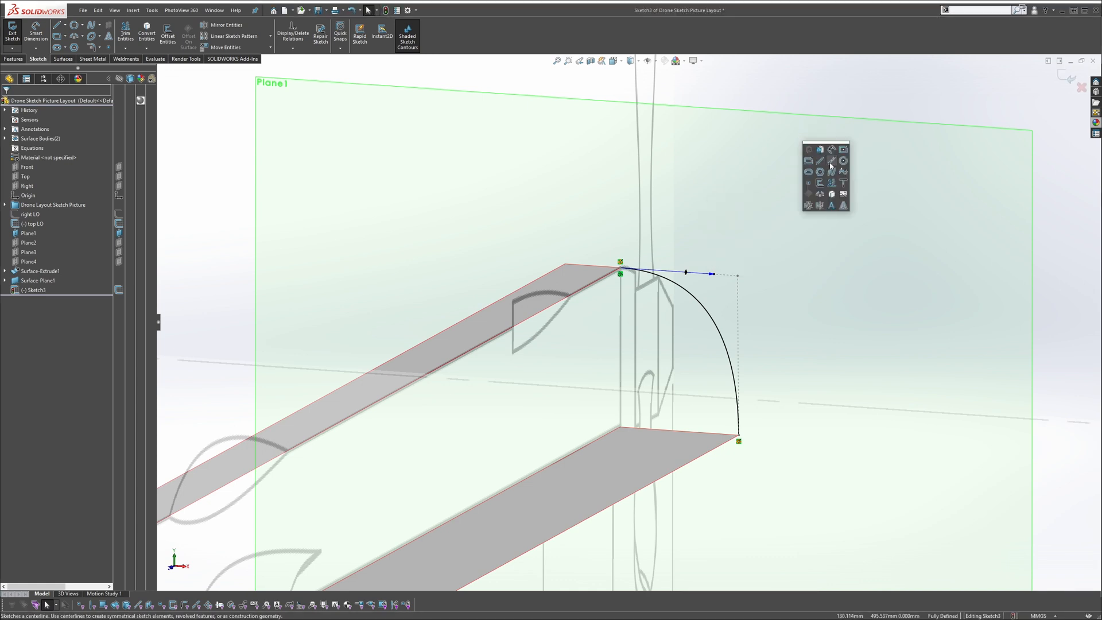
click(832, 164)
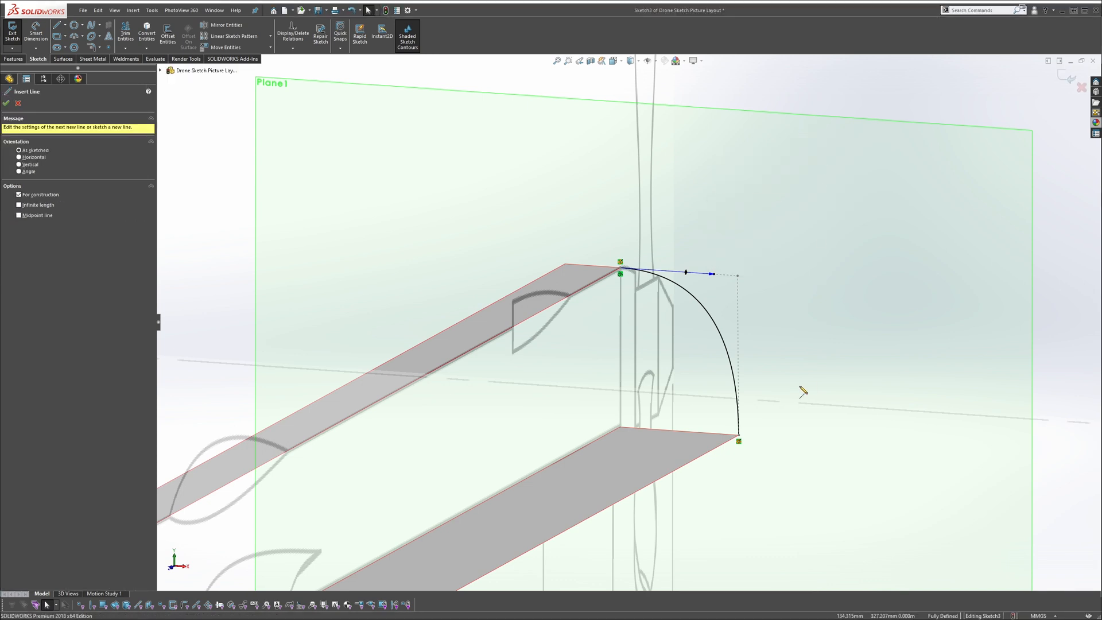
click(739, 442)
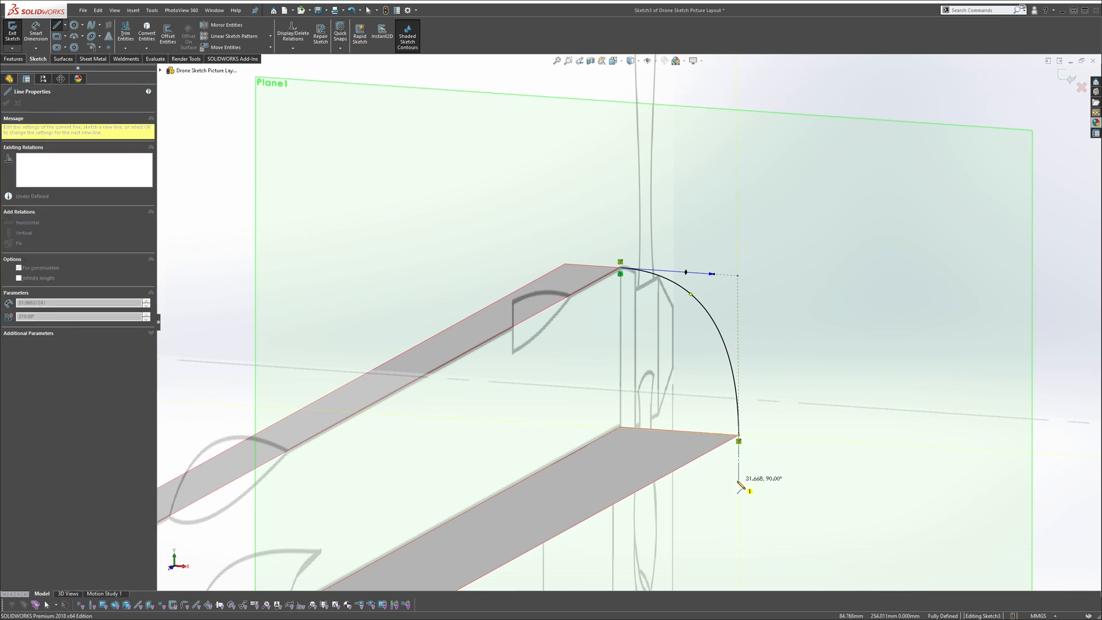
click(739, 485)
key(Escape)
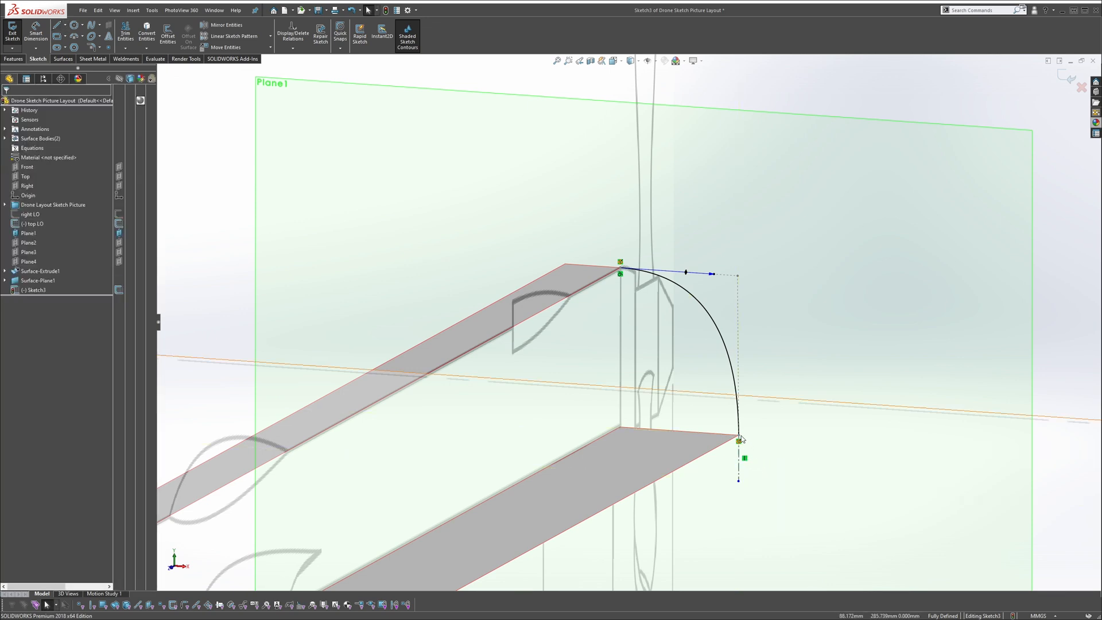
Make the spline tangent to the vertical centerline at its lower end
scroll(768, 468, down, 4)
click(694, 428)
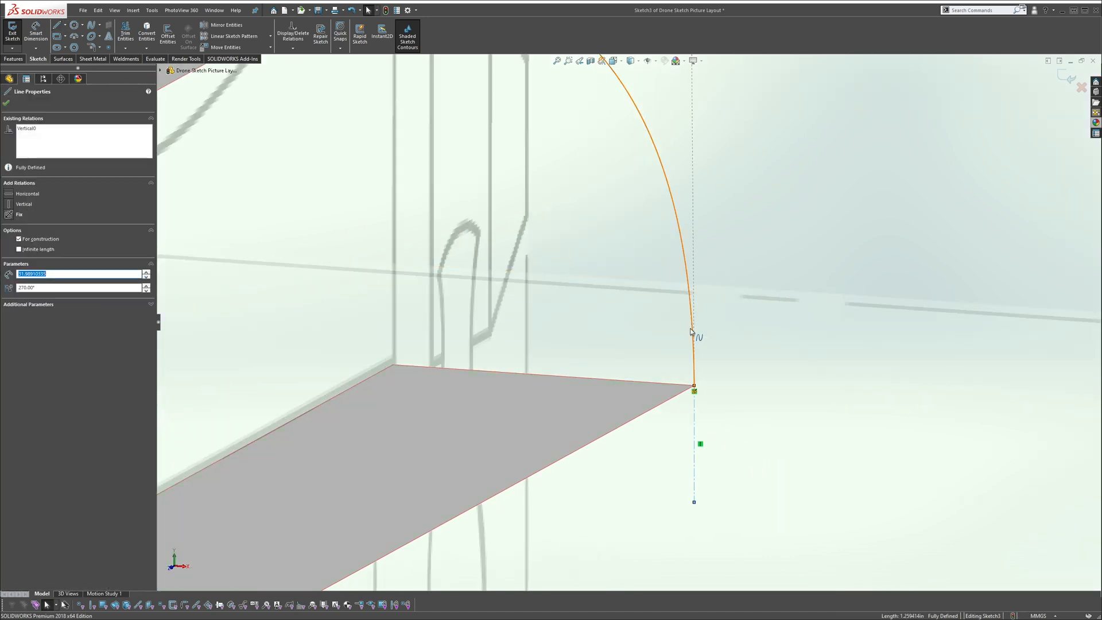
ctrl+click(692, 325)
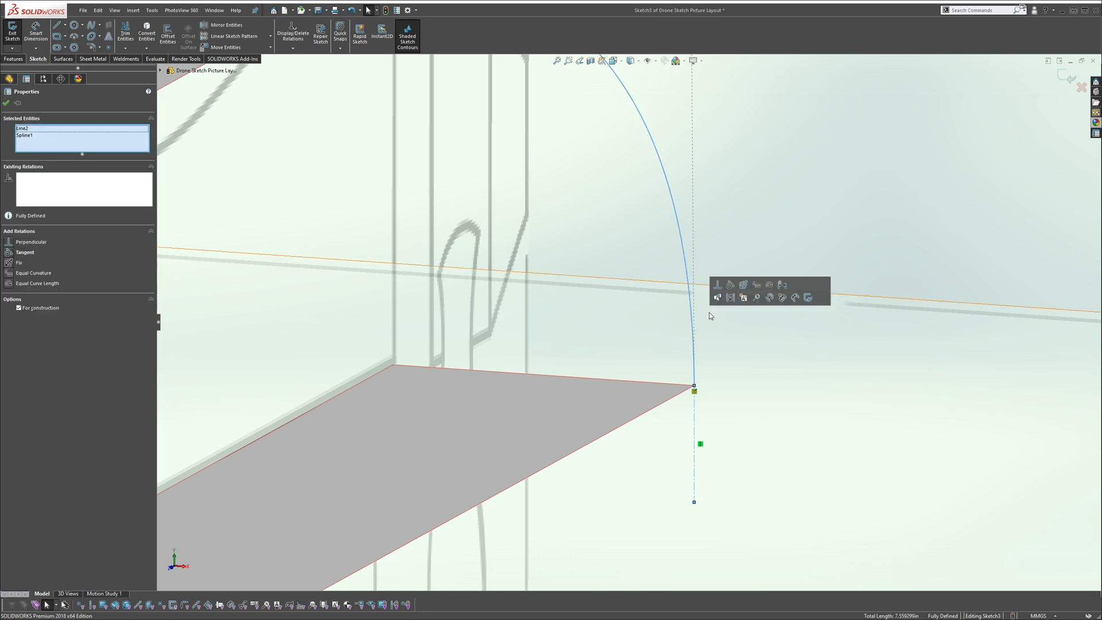
click(730, 286)
click(787, 207)
scroll(748, 207, up, 4)
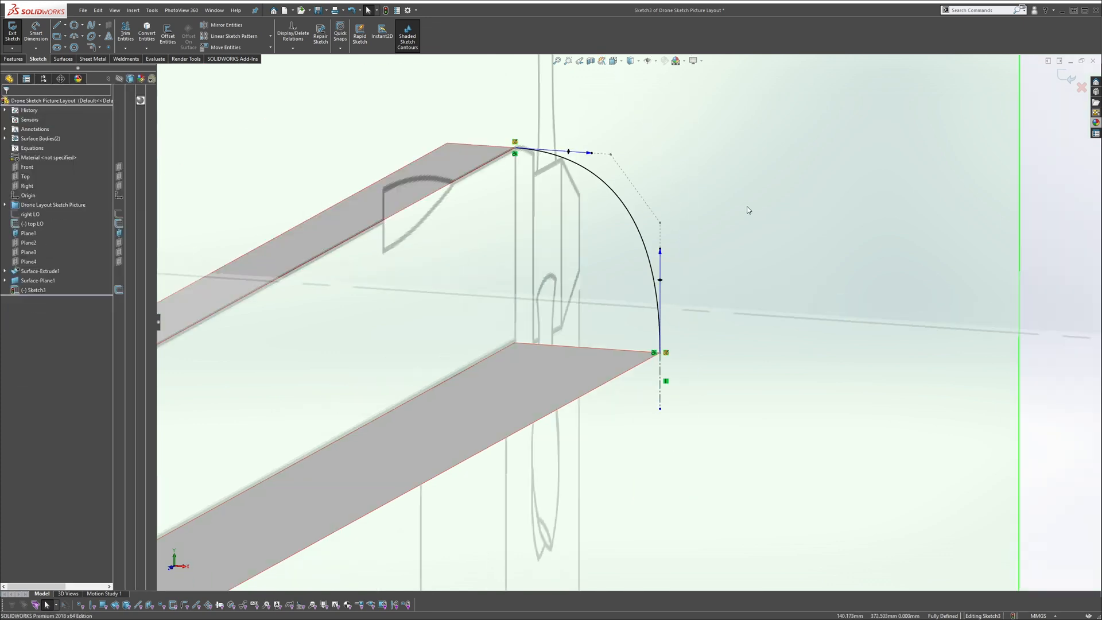
Dimension the spline's upper tangent handle to 140 mm
scroll(637, 87, down, 2)
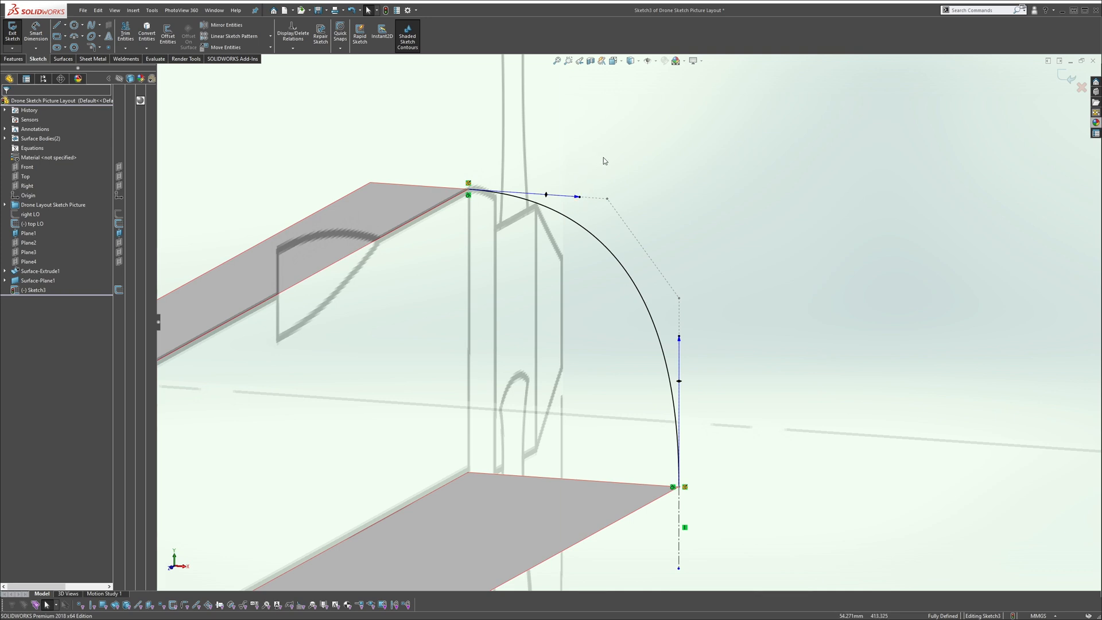
key(s)
click(637, 170)
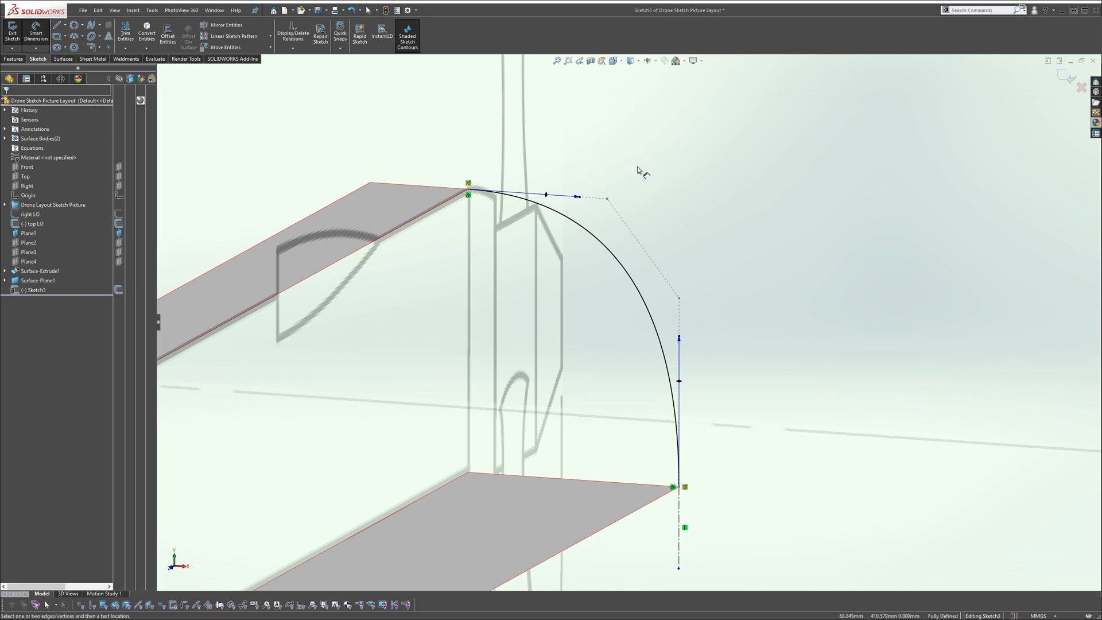
click(548, 196)
click(598, 132)
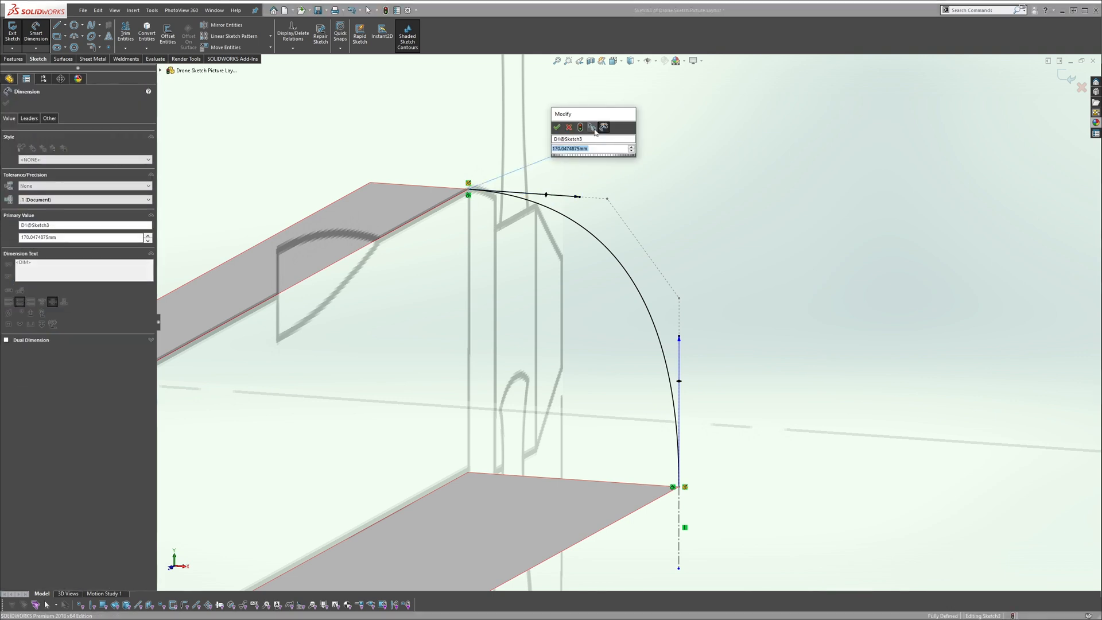
text(140)
key(Return)
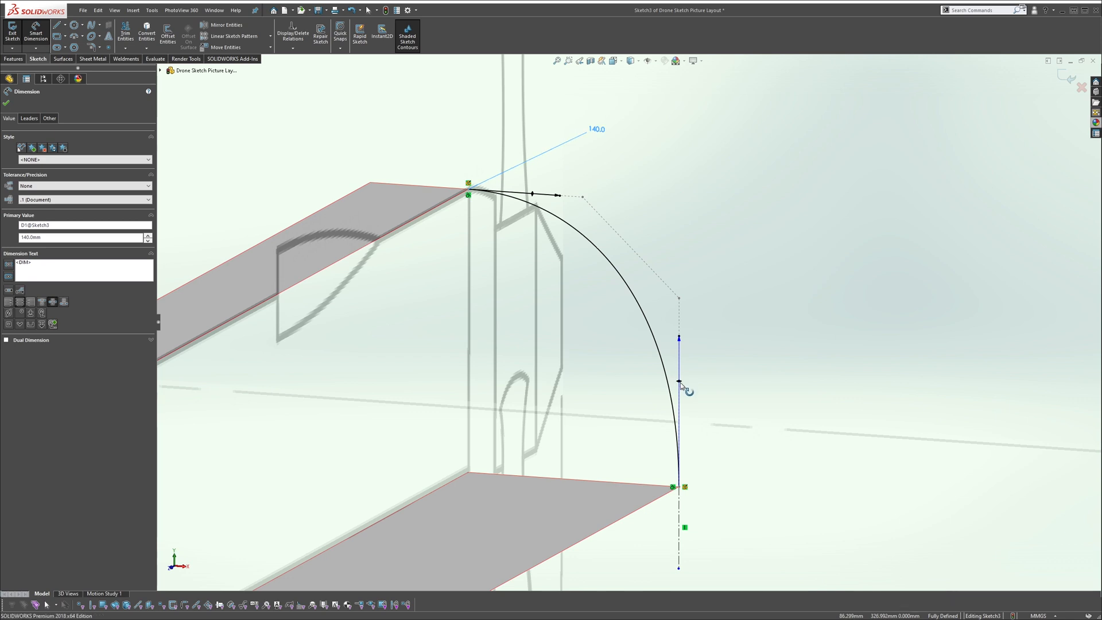
Dimension the spline's lower tangent handle to 205 mm and finish the Plane1 sketch
click(680, 383)
click(749, 351)
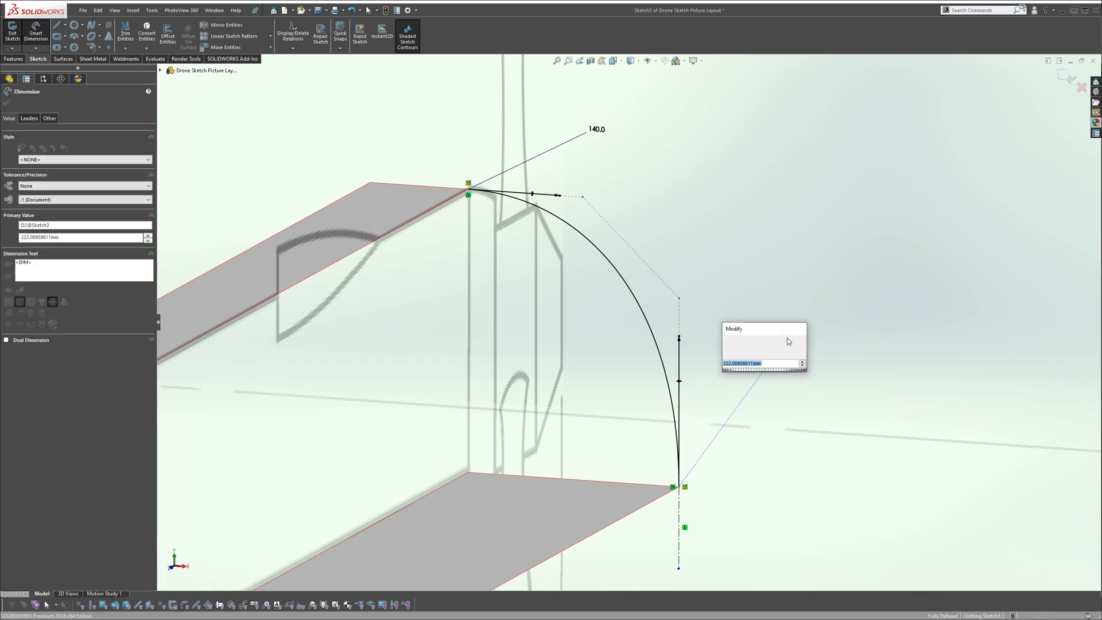
key(Return)
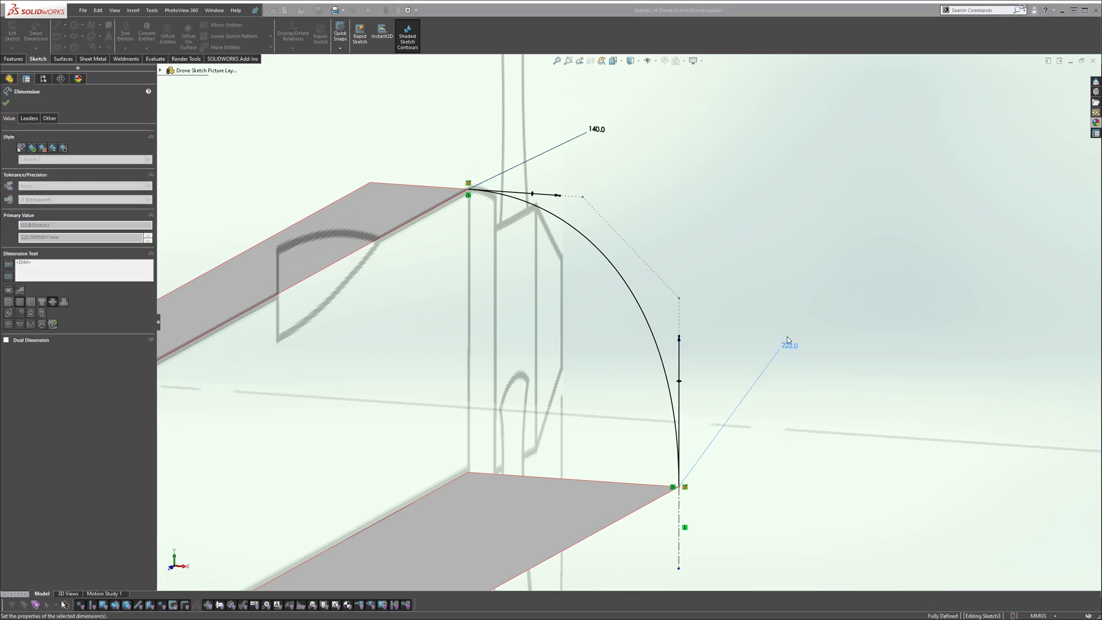
scroll(691, 309, up, 5)
middle_drag(624, 297, 593, 308)
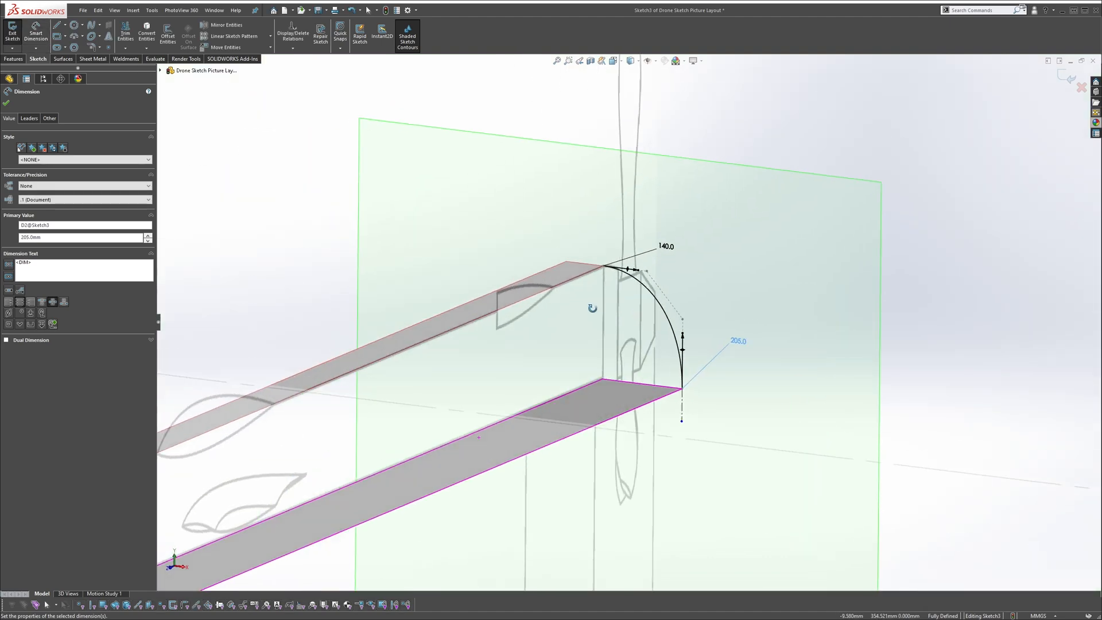
scroll(597, 304, up, 2)
scroll(719, 256, up, 4)
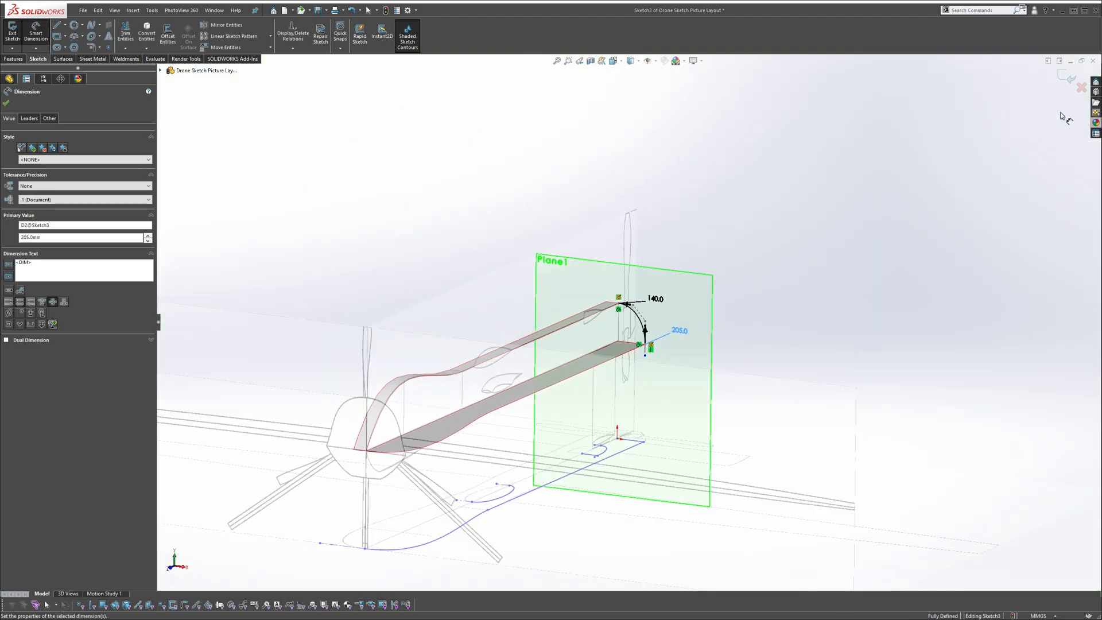
click(1066, 79)
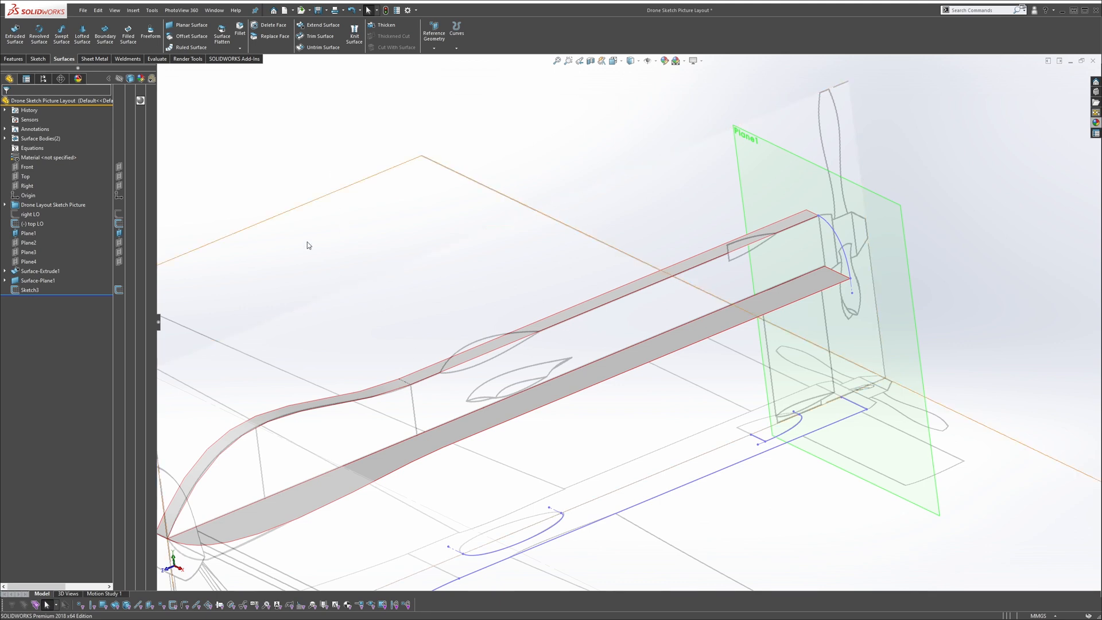
Show Plane2, hide Plane1 and start a new sketch on Plane2
click(119, 243)
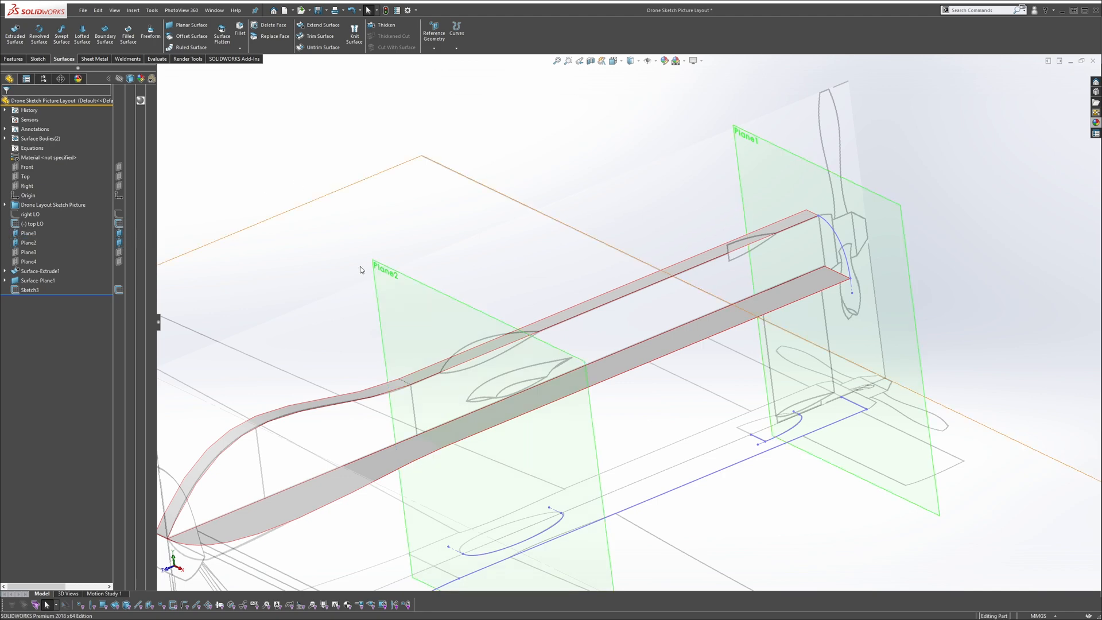
click(120, 233)
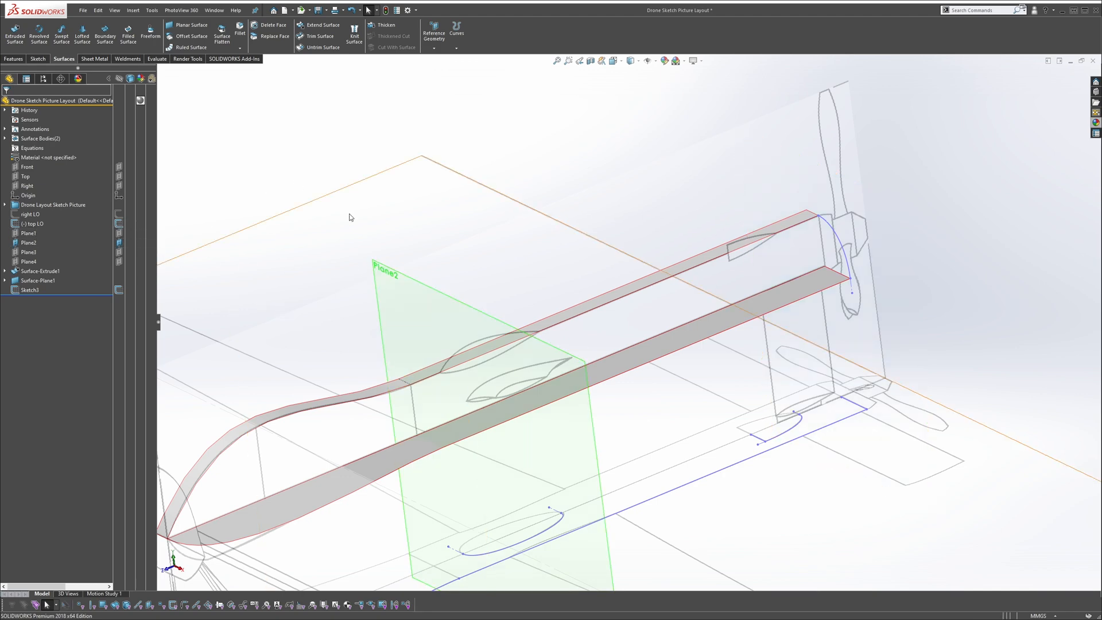
click(401, 270)
click(413, 241)
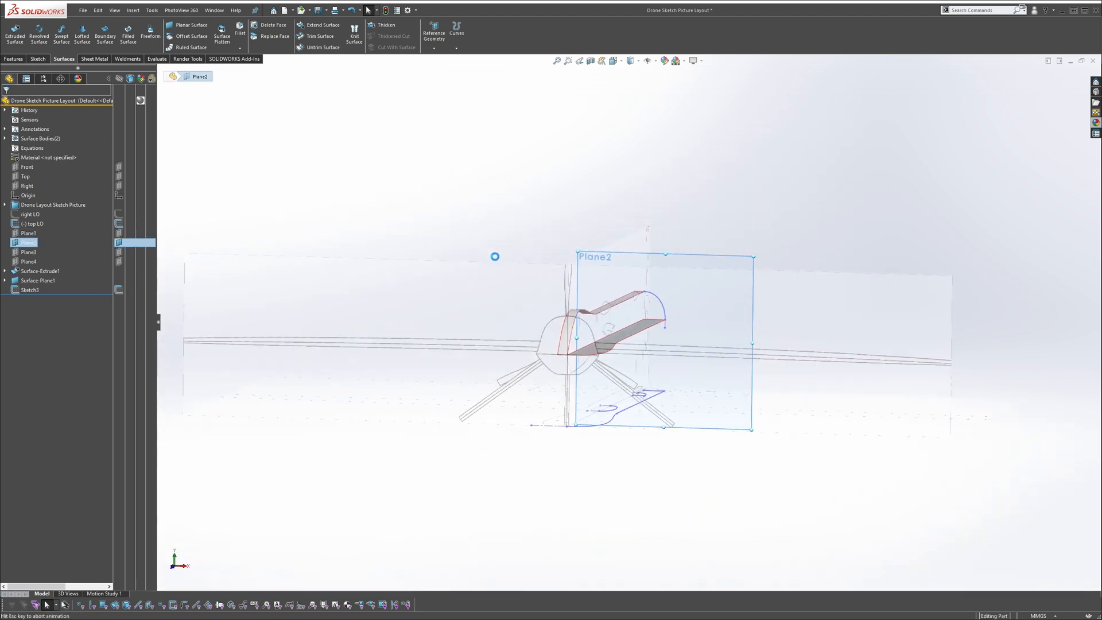
mouse_move(648, 310)
middle_down()
mouse_move(609, 323)
mouse_move(607, 334)
middle_up()
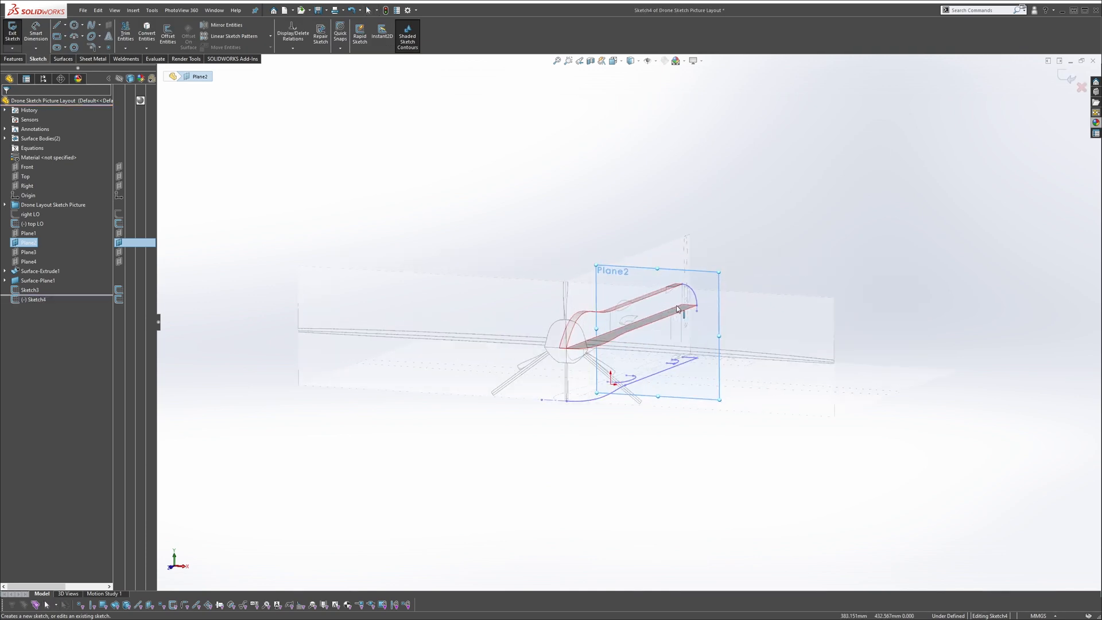
Convert the rear section spline from the Plane1 sketch into the Plane2 sketch and finish the sketch
scroll(622, 318, down, 3)
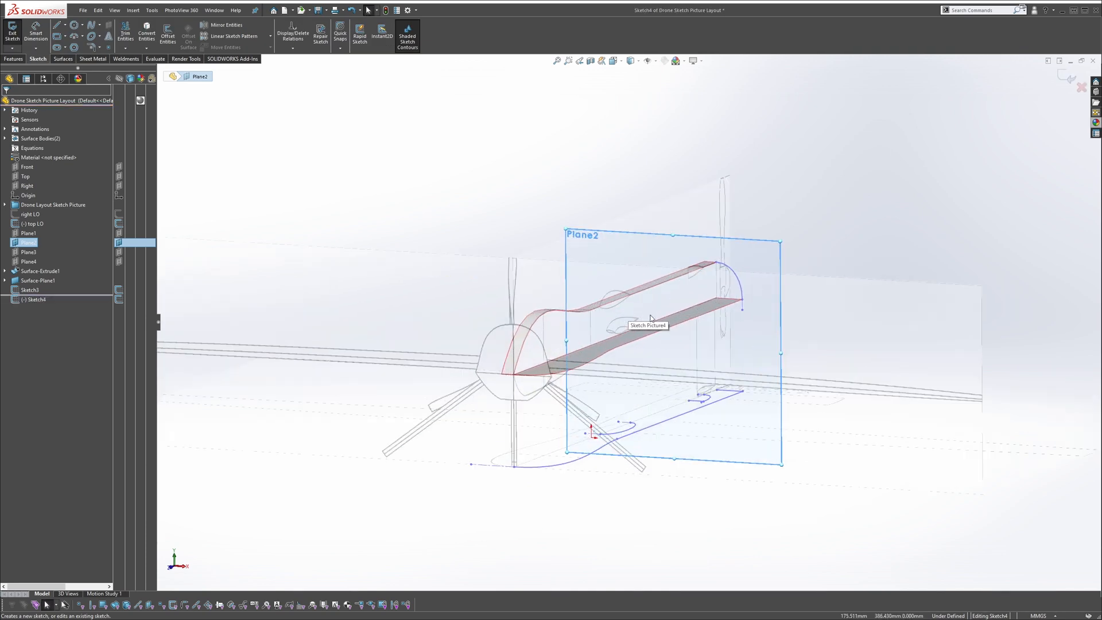
click(729, 271)
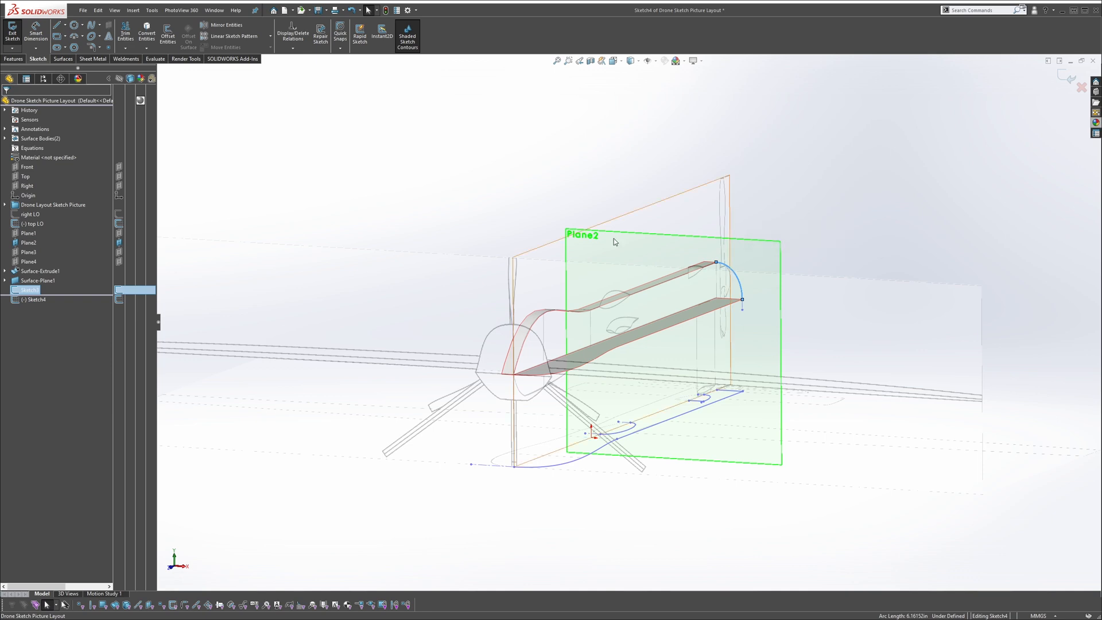
click(147, 35)
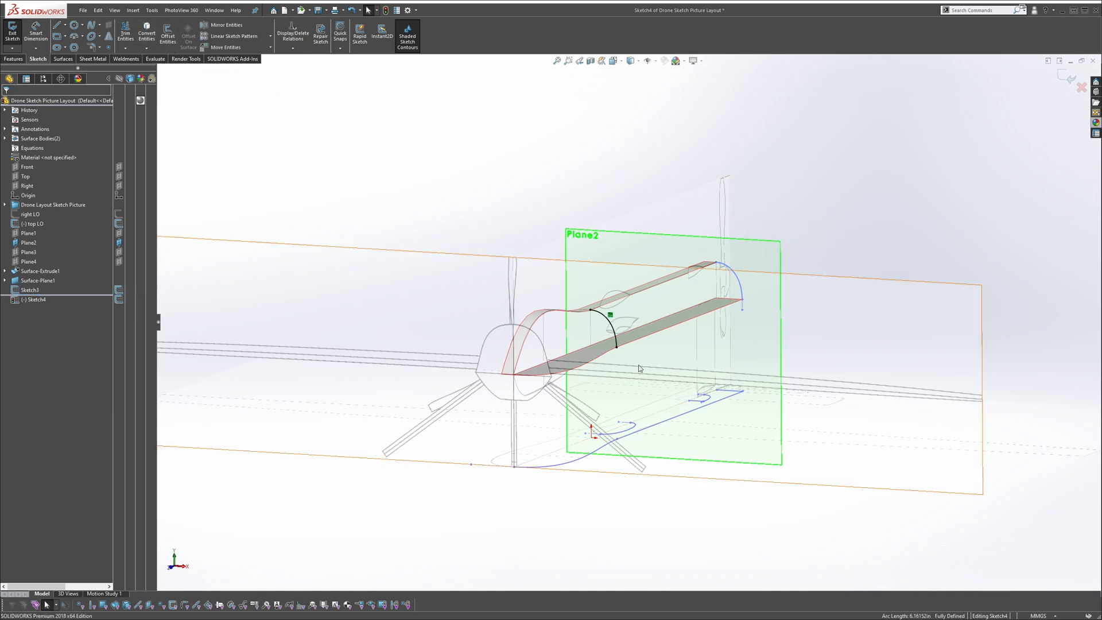
scroll(555, 264, down, 3)
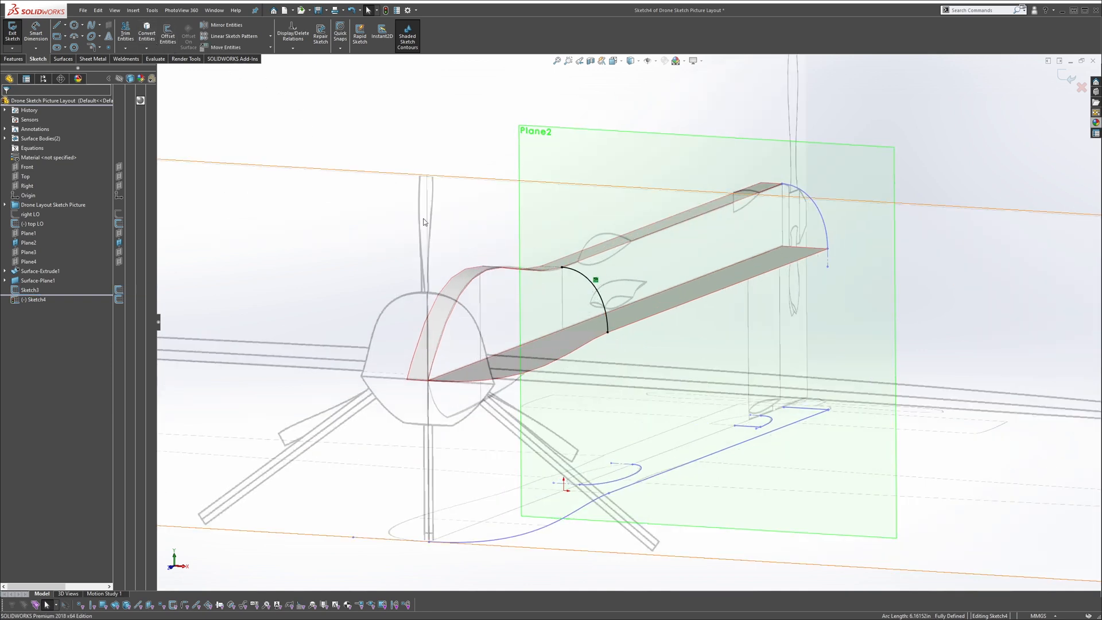
click(1063, 79)
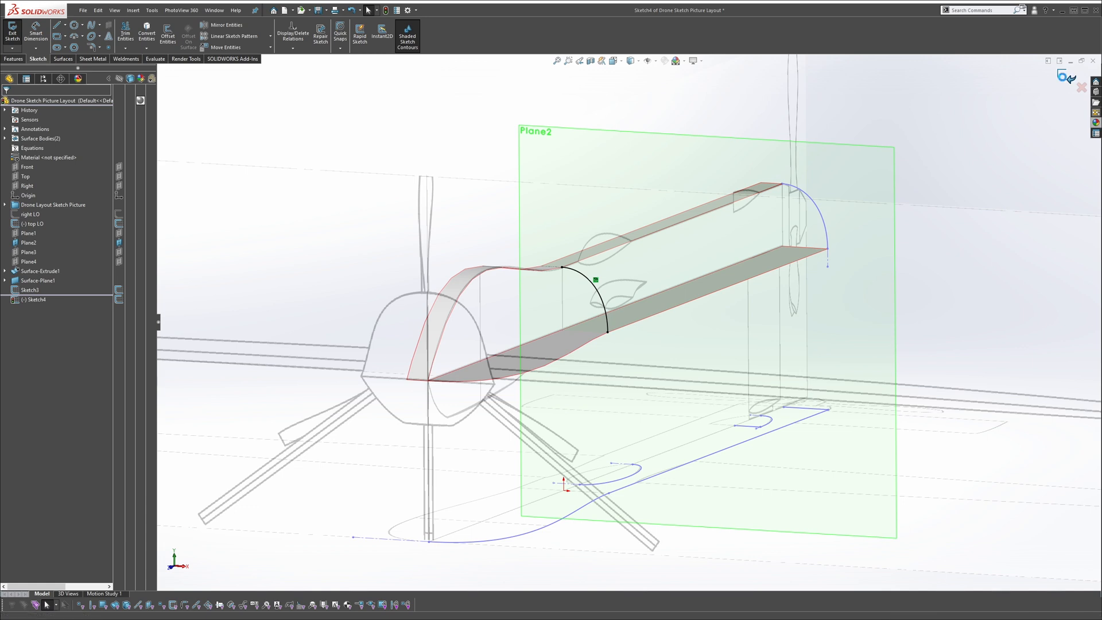
Set up a Boundary Surface with the two section splines as Direction 1 and the two adjoining helper-surface edges as Direction 2
middle_drag(873, 218, 848, 248)
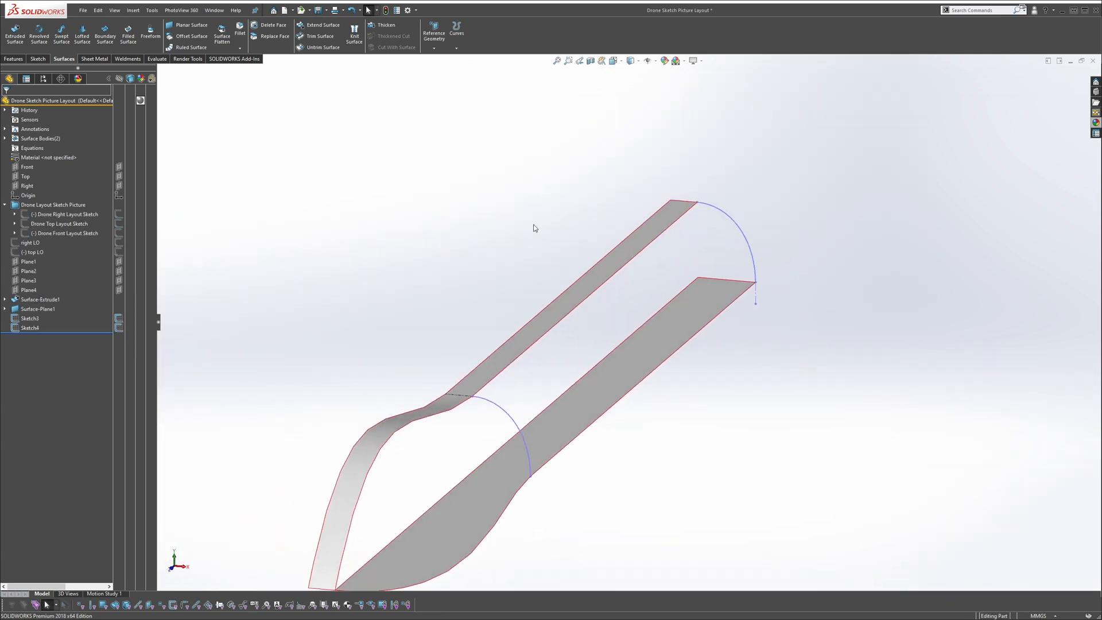
click(105, 35)
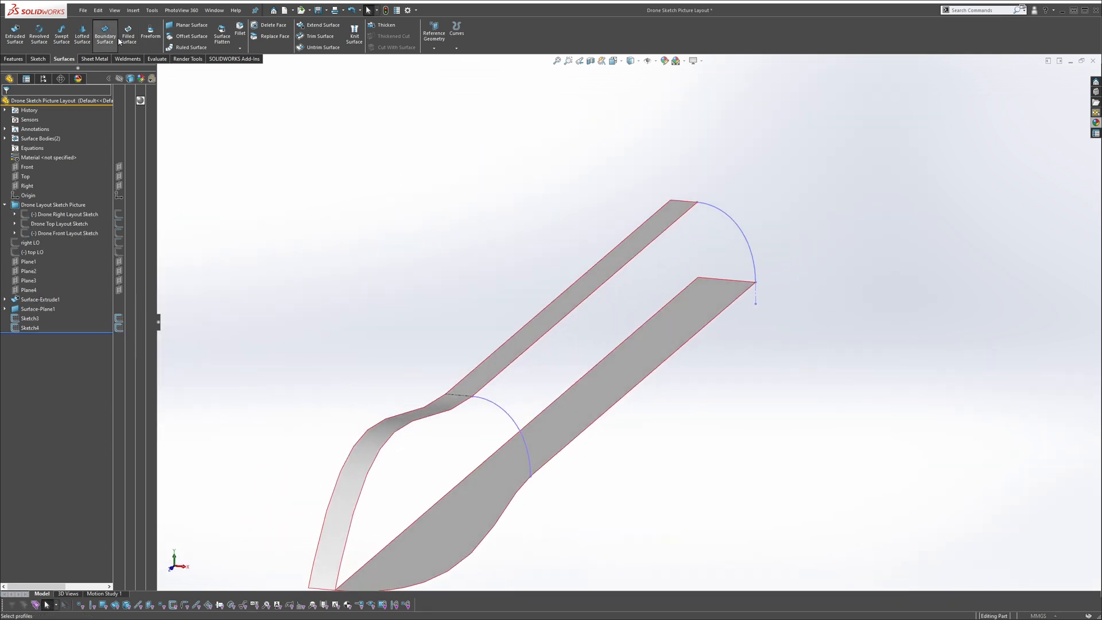
click(741, 231)
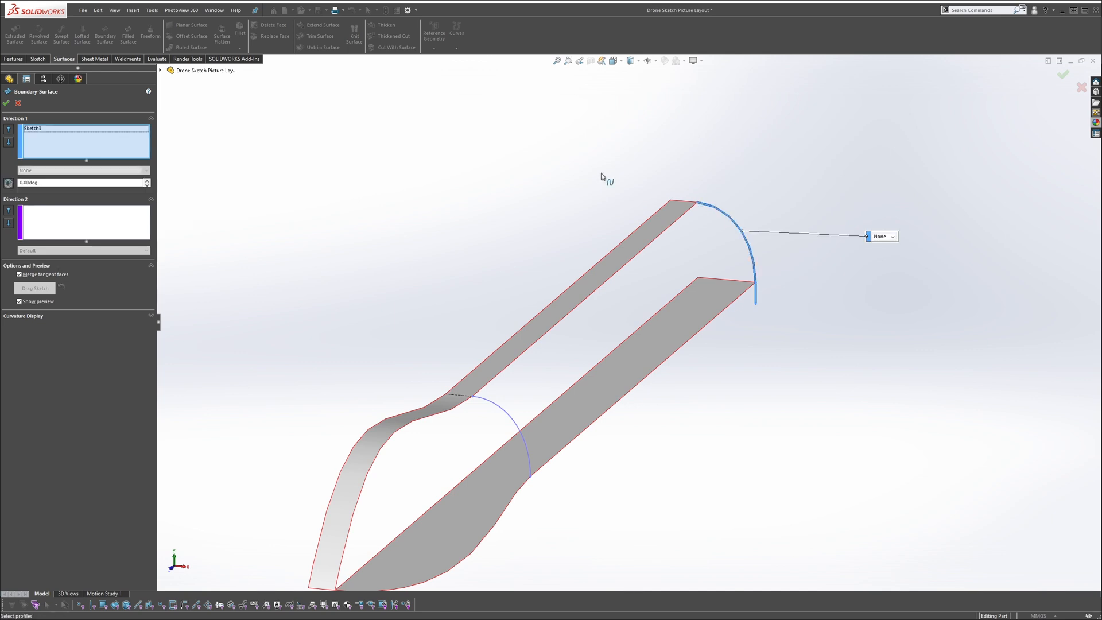
click(489, 405)
click(132, 216)
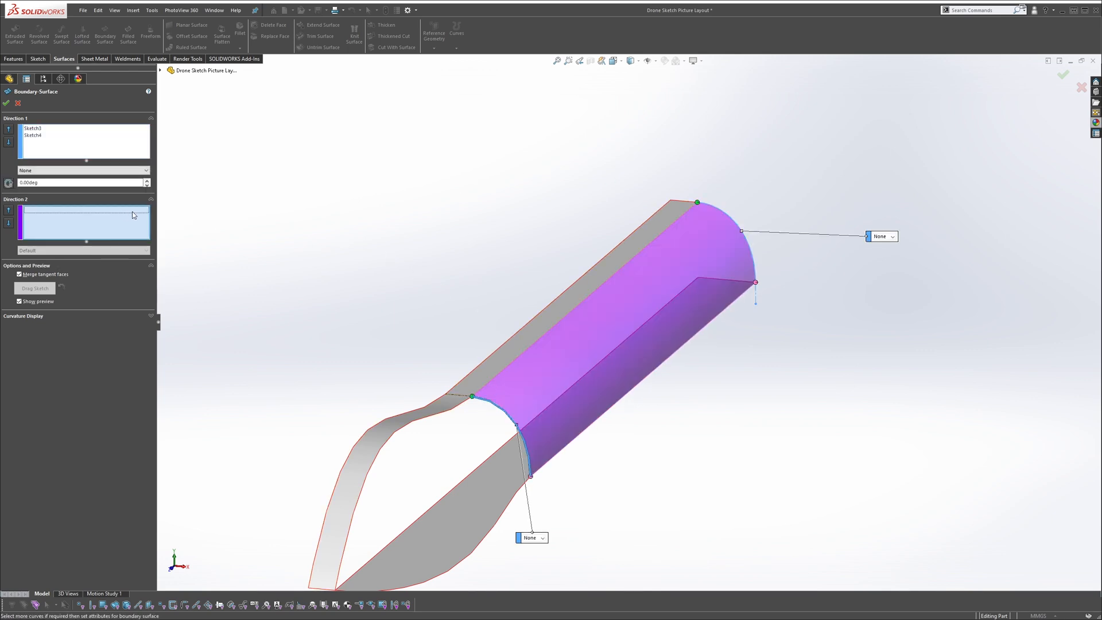
click(612, 279)
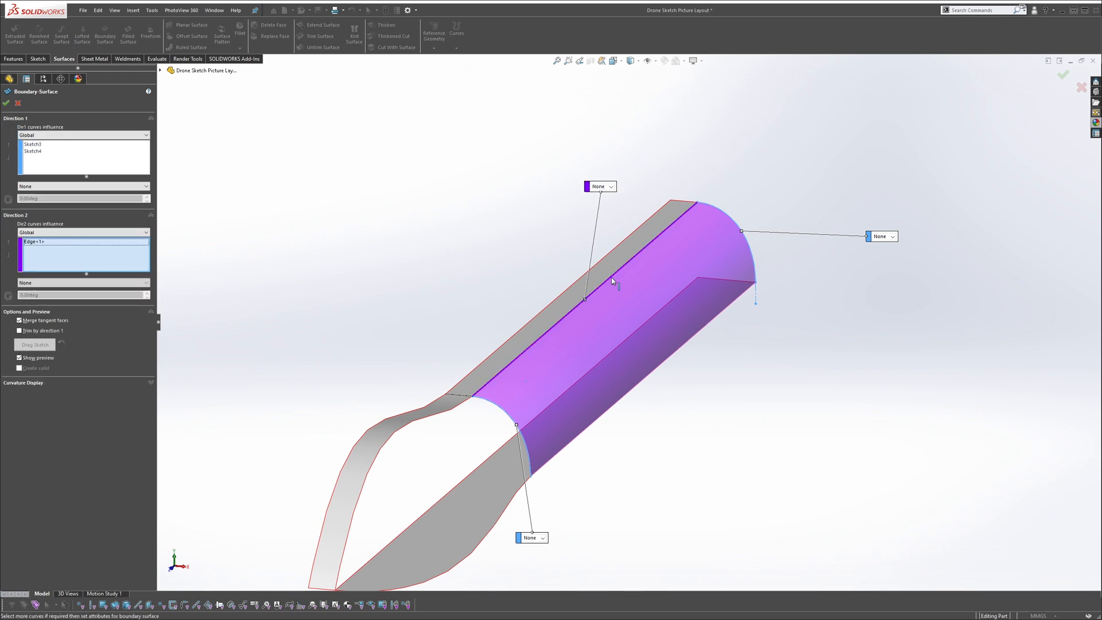
click(689, 343)
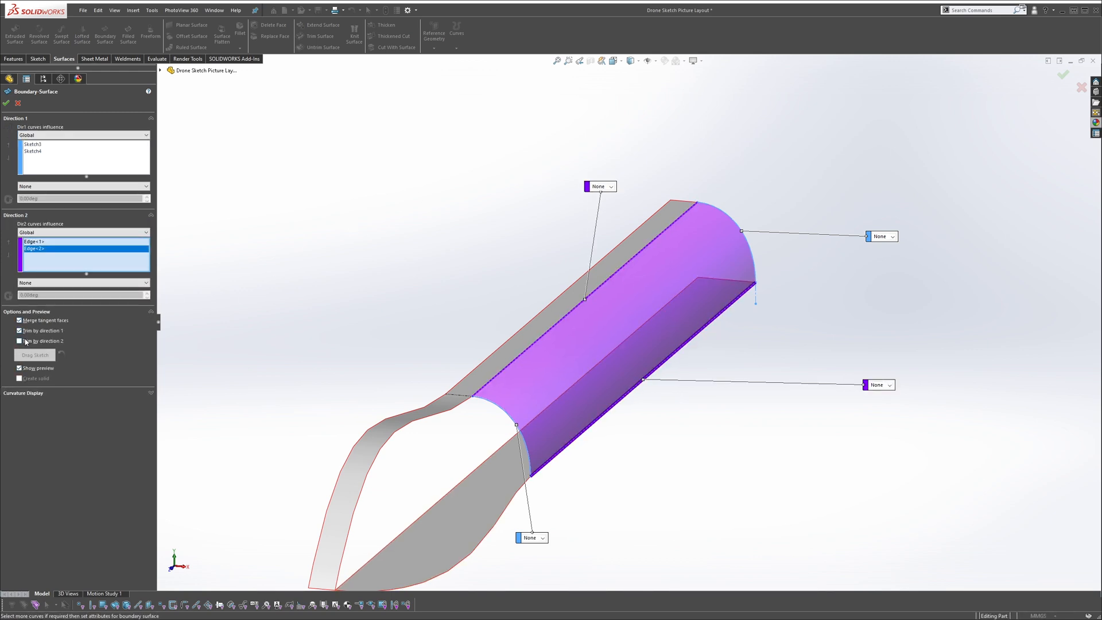
Enable trimming by both directions and show the mesh preview and curvature combs on the boundary surface
click(23, 394)
click(25, 402)
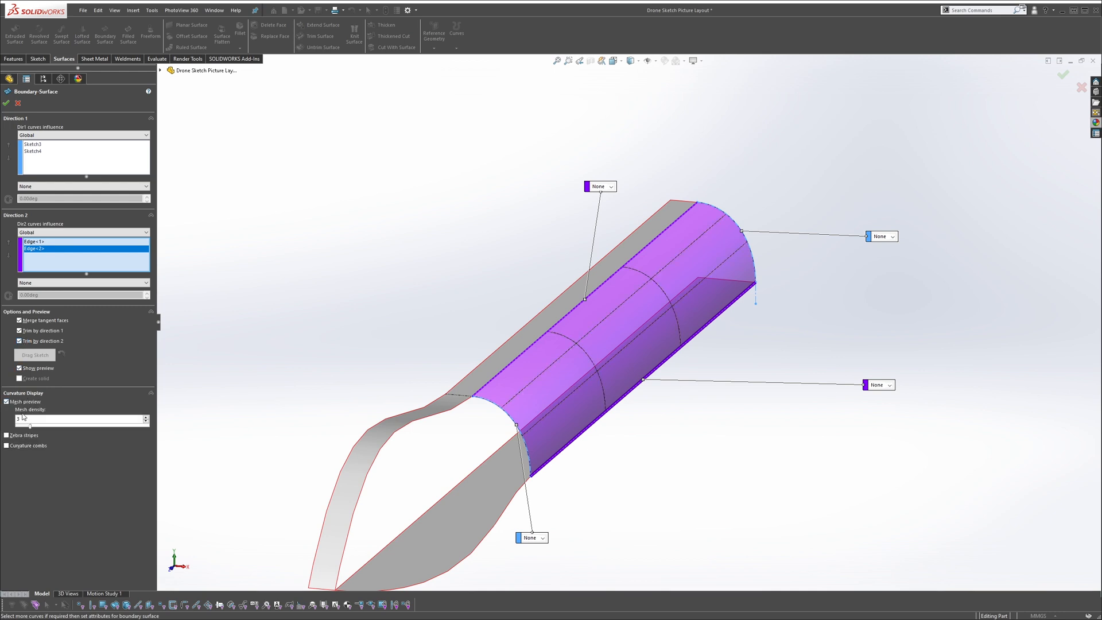
click(7, 446)
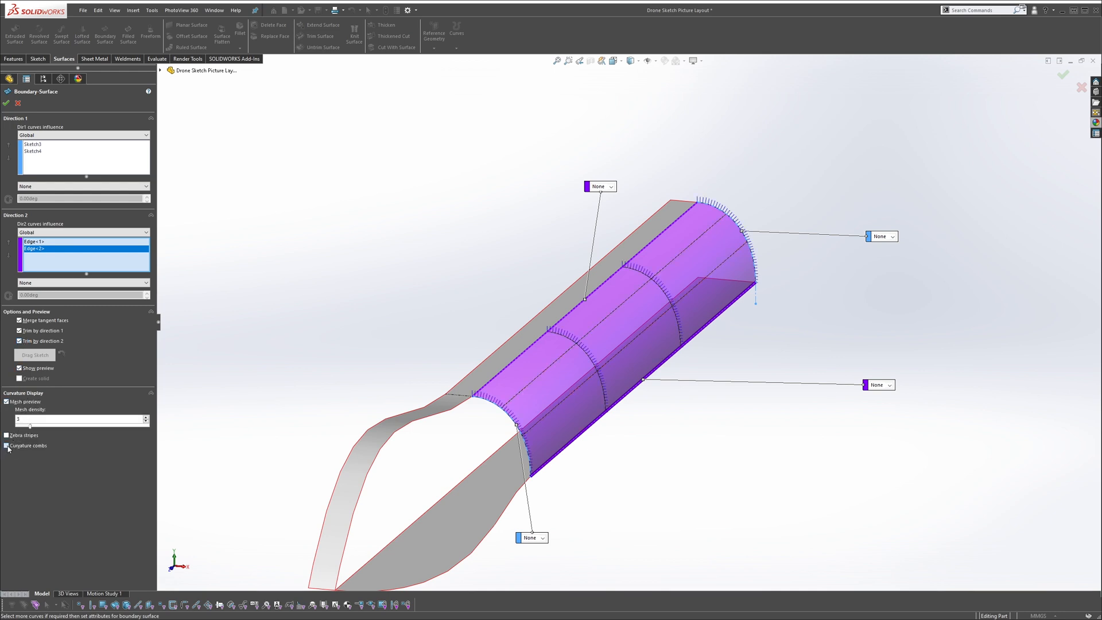
Set the upper guide edge to Tangency To Face with 0% tangent influence and accept the boundary surface
click(612, 188)
click(610, 208)
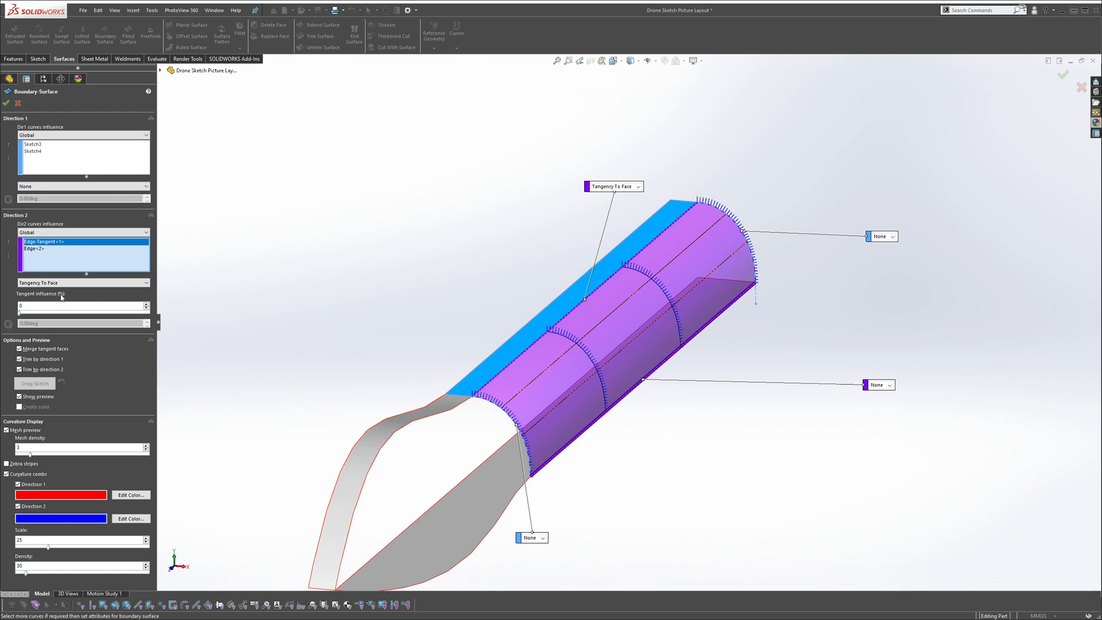
drag(21, 314, 159, 313)
scroll(642, 281, down, 5)
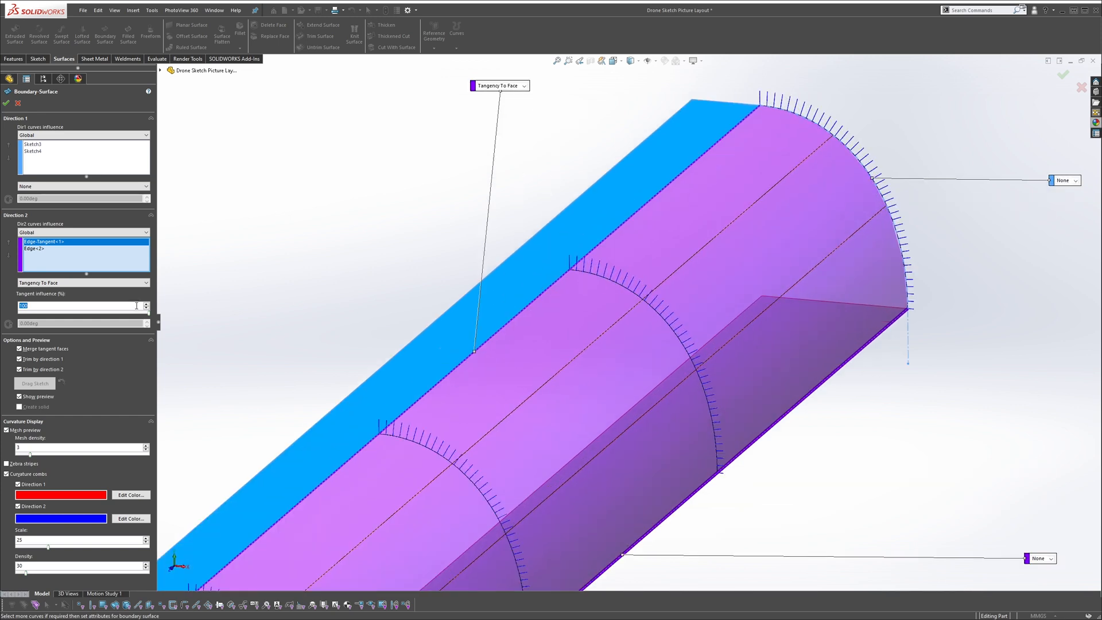
drag(149, 314, 43, 315)
scroll(304, 258, up, 5)
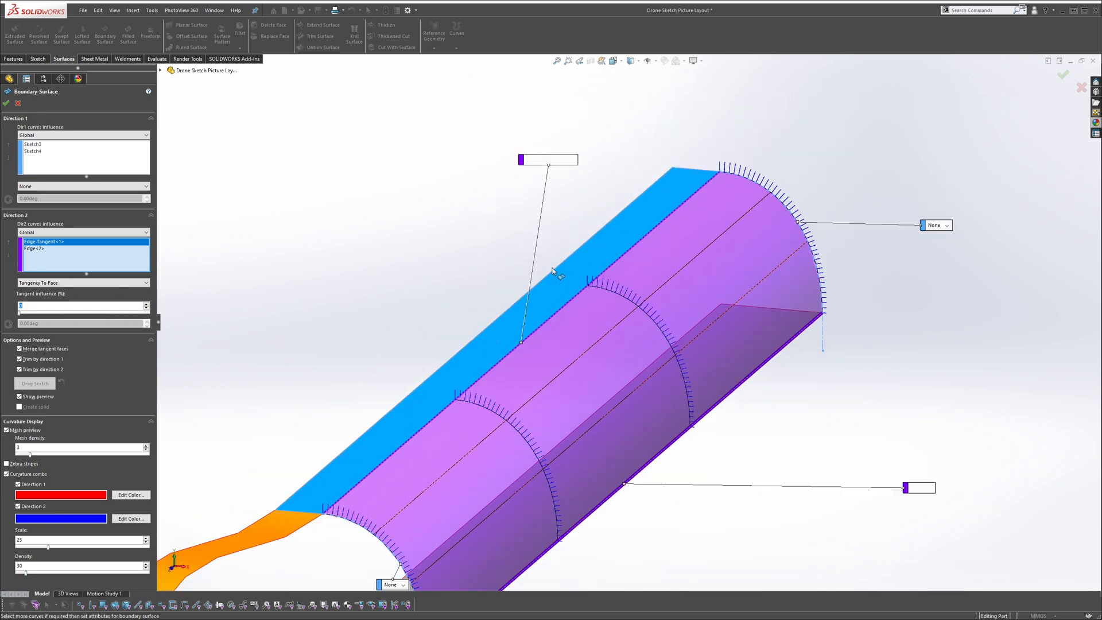
click(6, 103)
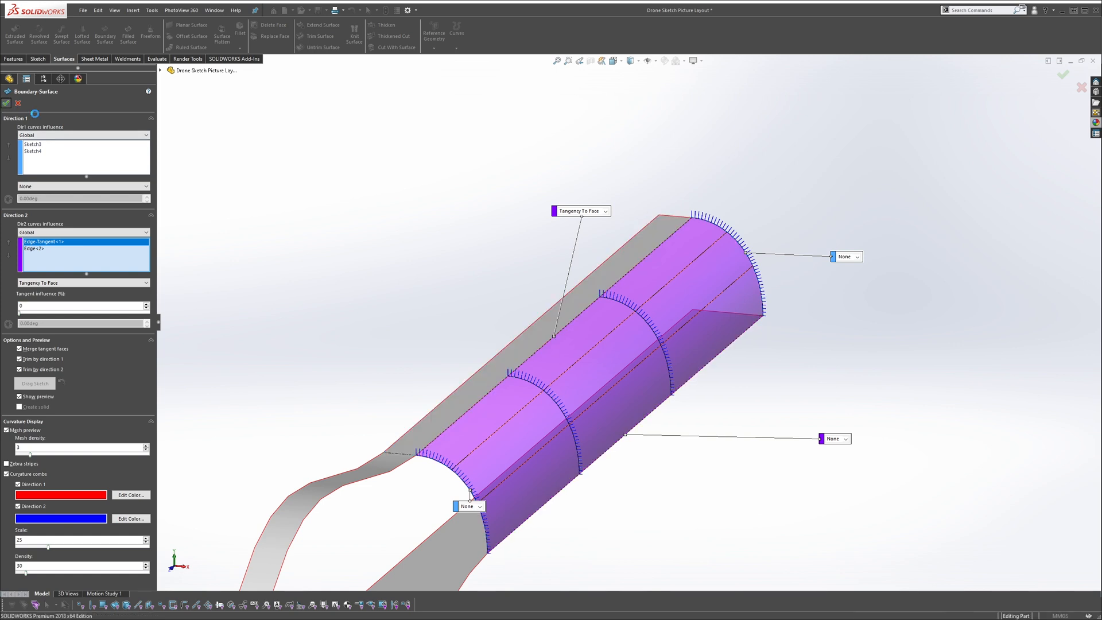
Inspect the new boundary surface and the open nose area between its front edge and the helper surfaces
scroll(615, 334, down, 5)
middle_drag(616, 334, 647, 324)
scroll(648, 324, up, 3)
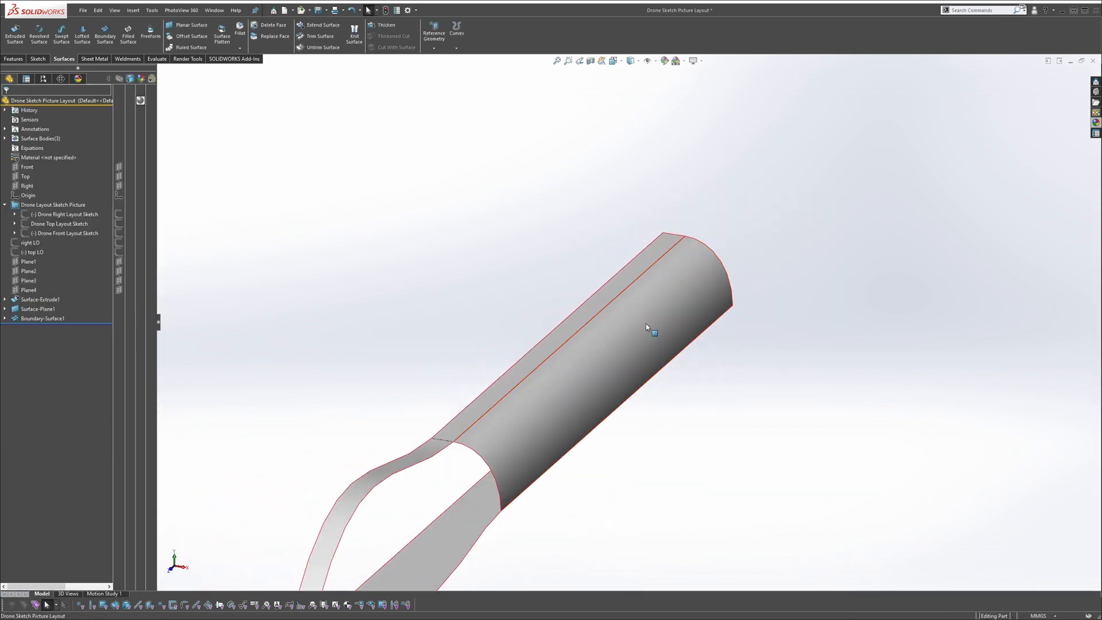
click(607, 345)
click(519, 291)
middle_drag(520, 290, 657, 333)
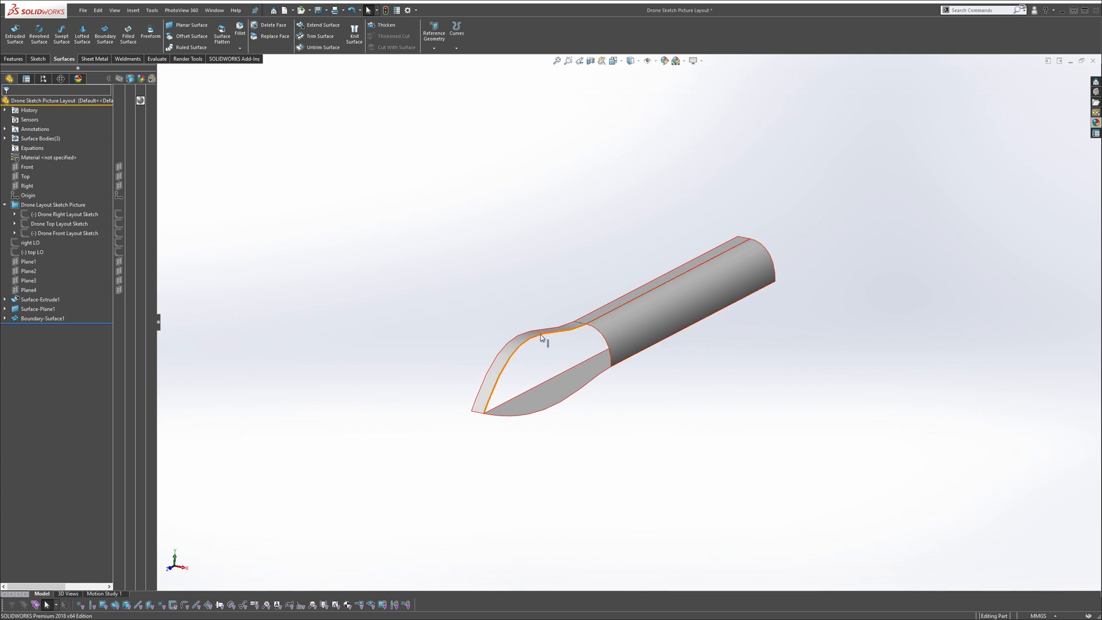
click(593, 329)
click(602, 376)
click(435, 281)
scroll(579, 372, down, 3)
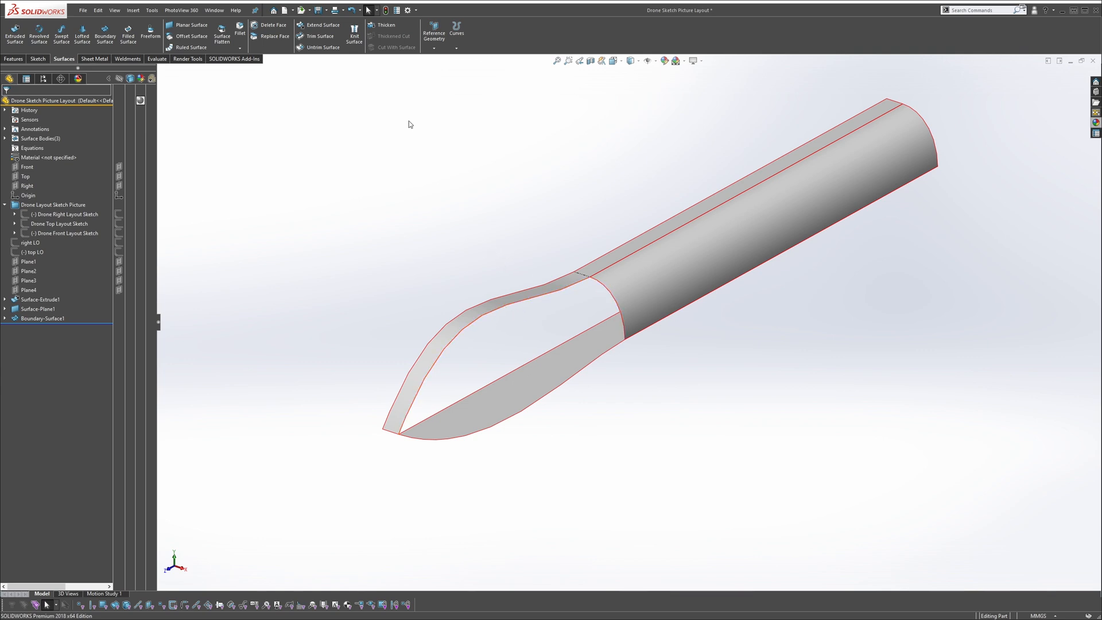
Try a Fill Surface over the nose opening, bounded by the upper strip edge, the body's front edge and the planar surface's outer edge
click(128, 35)
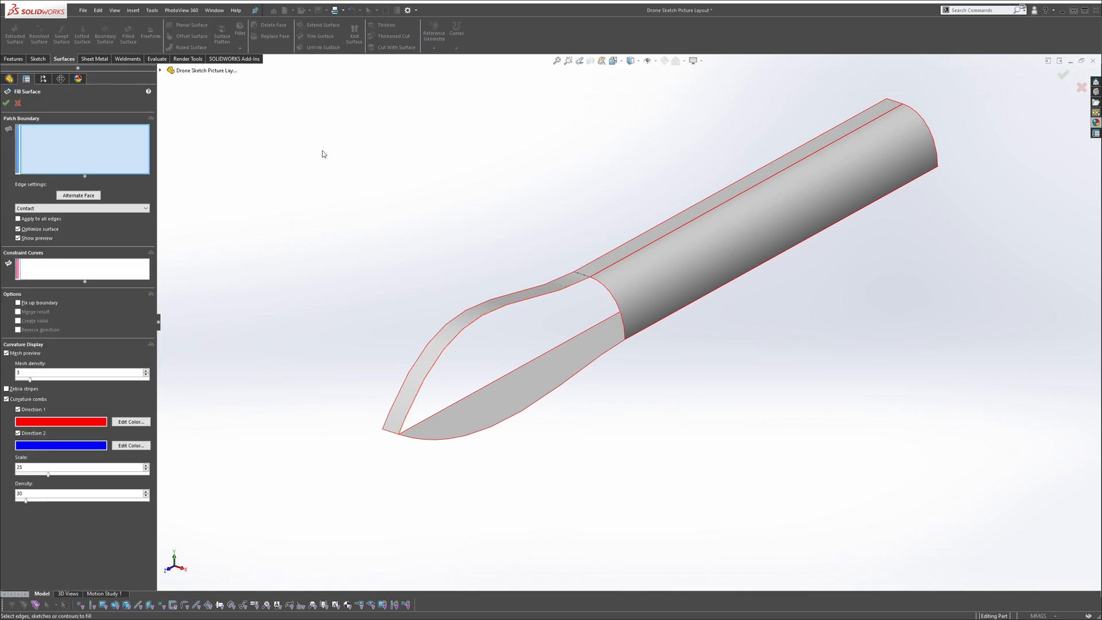
click(562, 291)
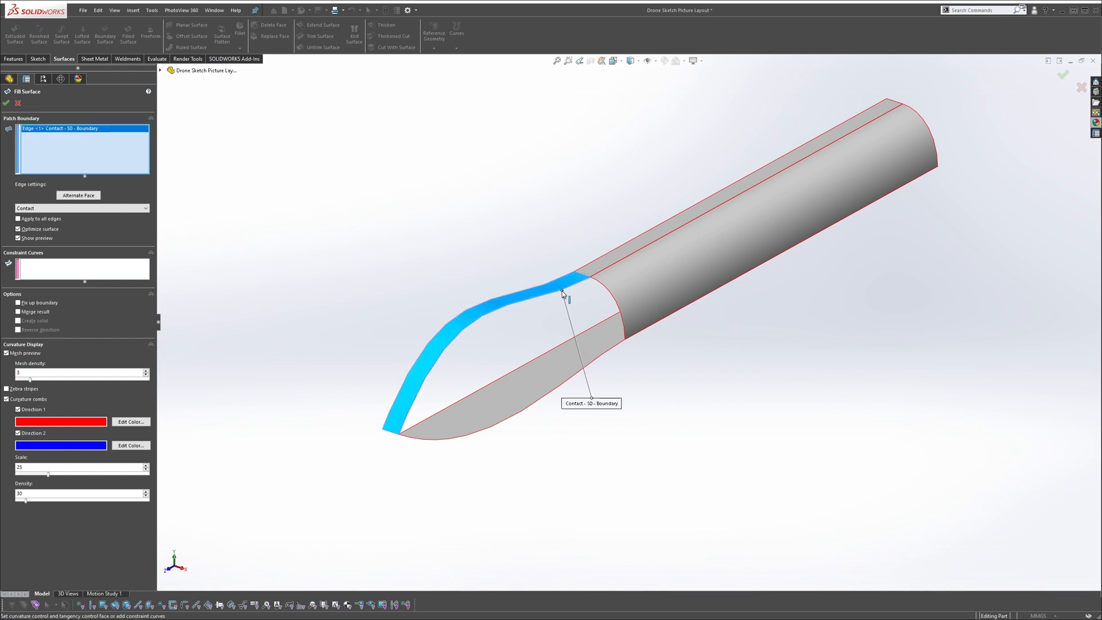
click(601, 287)
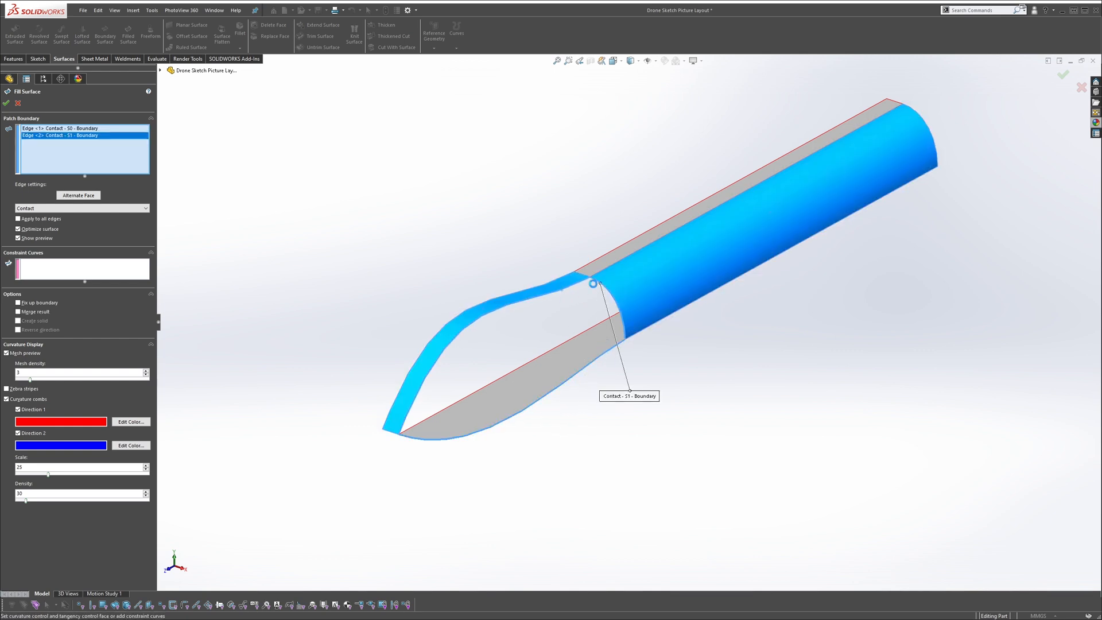
click(531, 287)
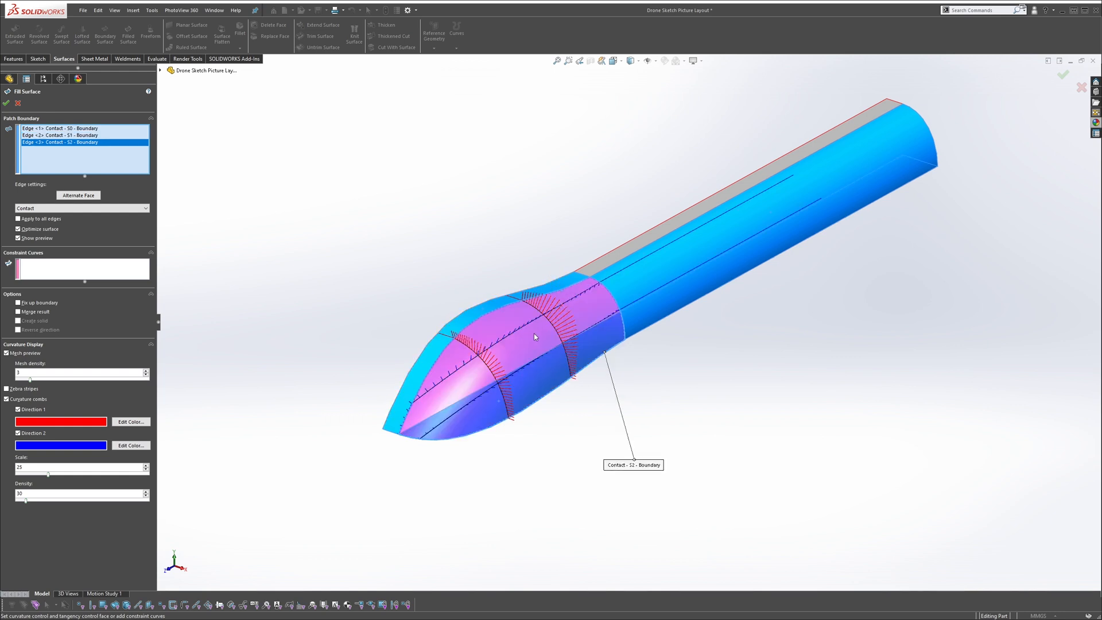
middle_drag(548, 321, 333, 239)
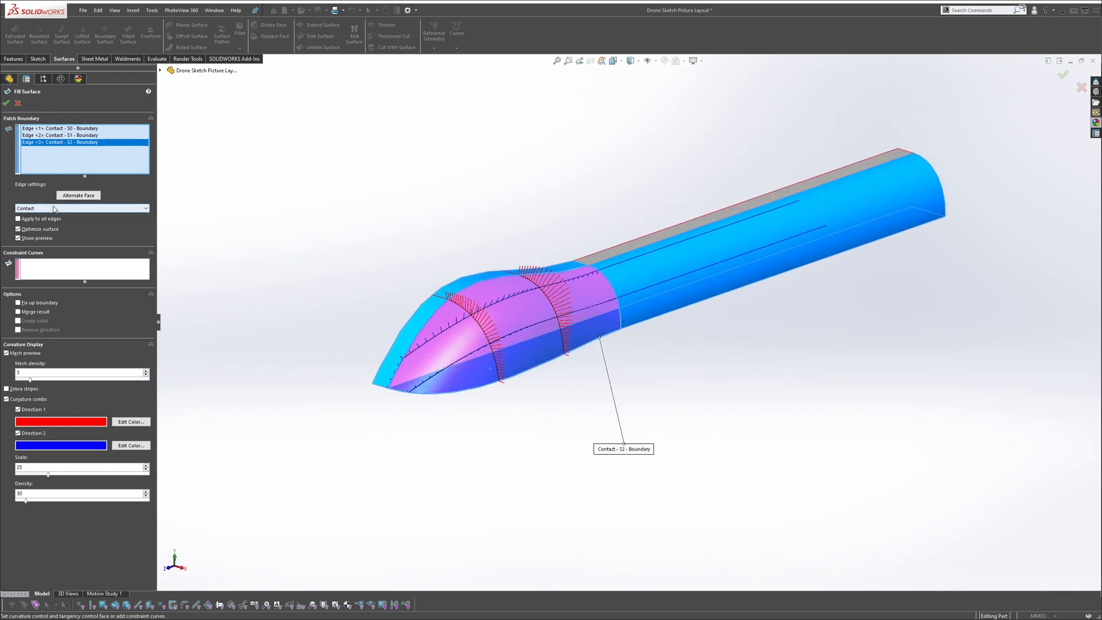
Turn off Optimize surface and the preview, and set the patch edge shared with the boundary surface to Tangent
click(38, 136)
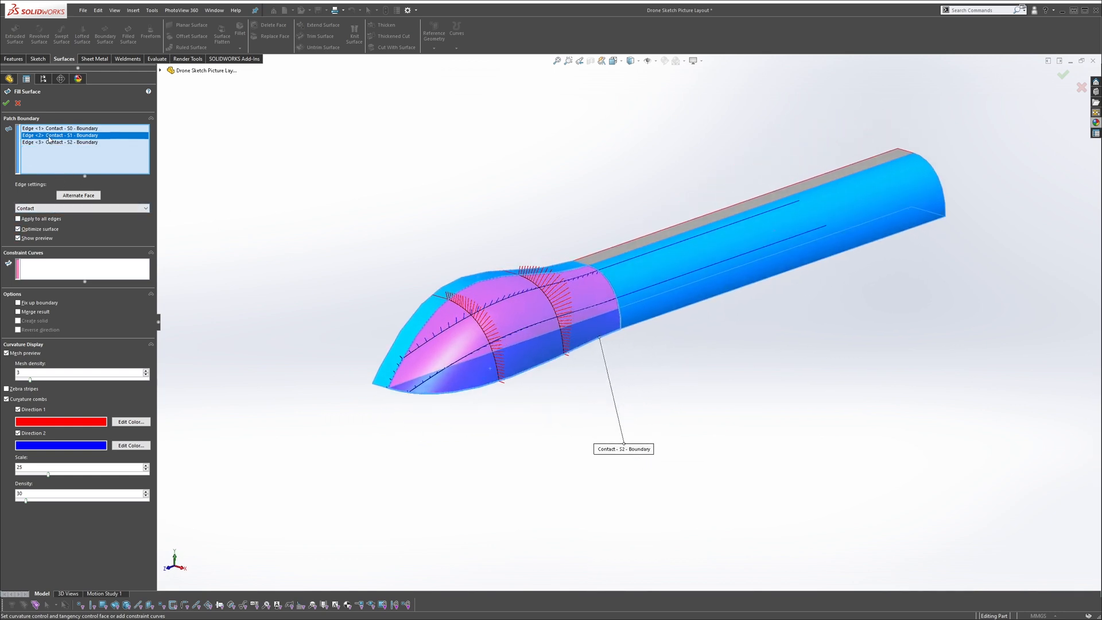
click(37, 240)
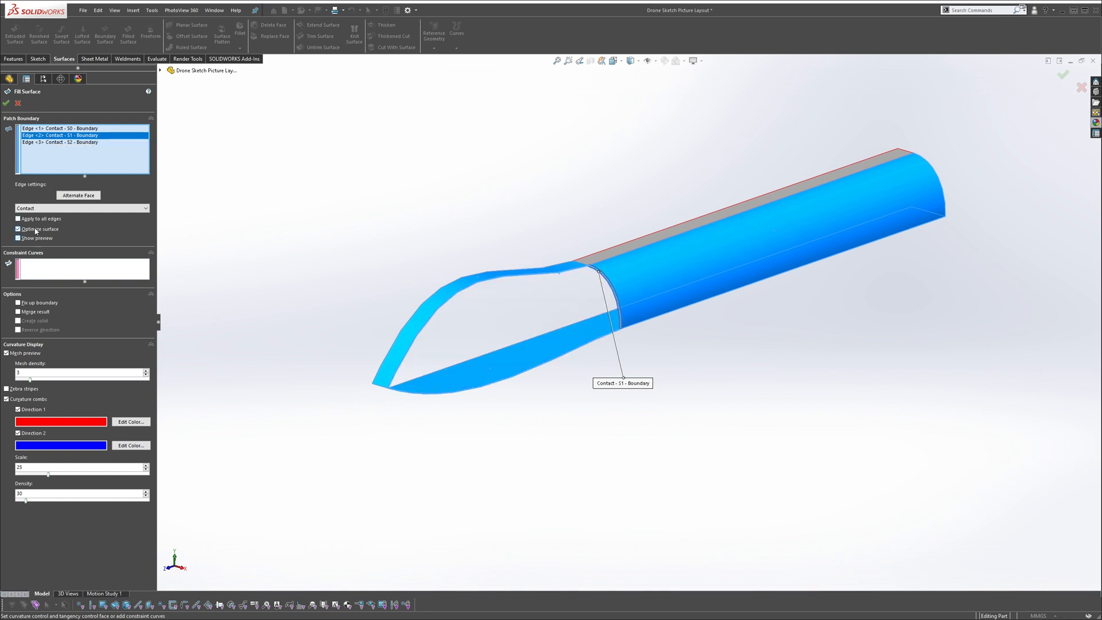
click(59, 209)
click(61, 223)
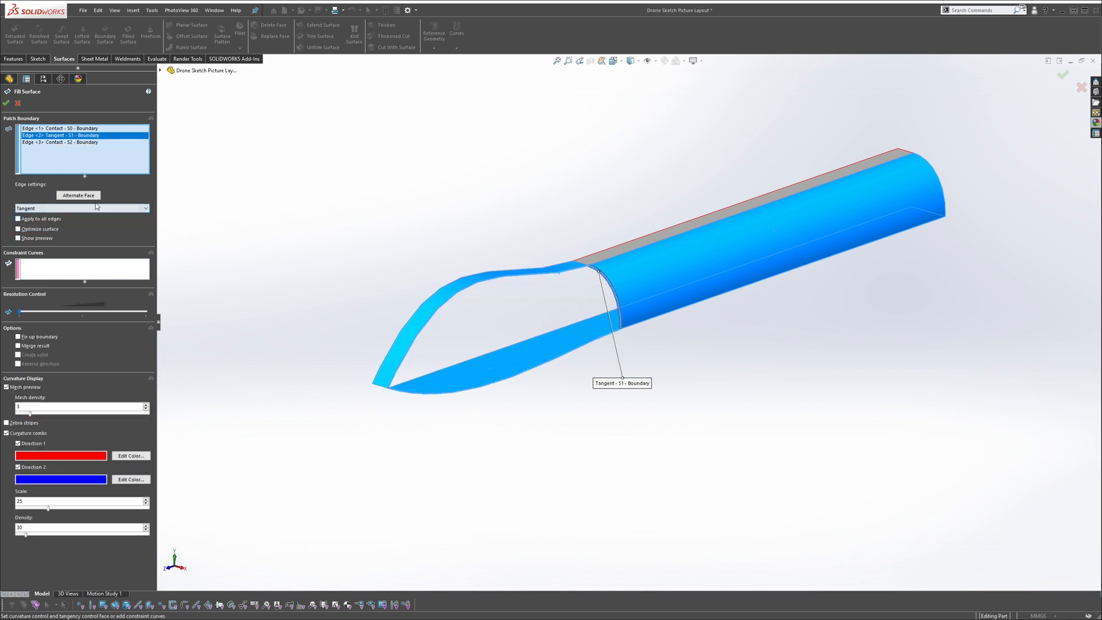
Set the patch edge along the upper strip to Tangent, check the boundaries, and cancel the Fill Surface
click(72, 143)
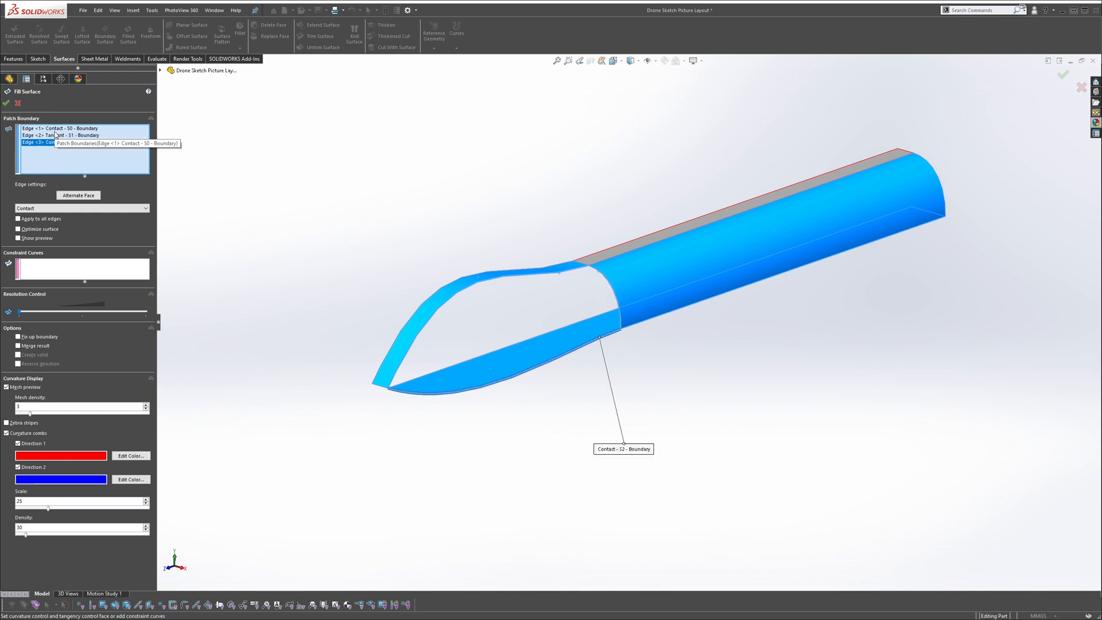
click(52, 135)
click(51, 129)
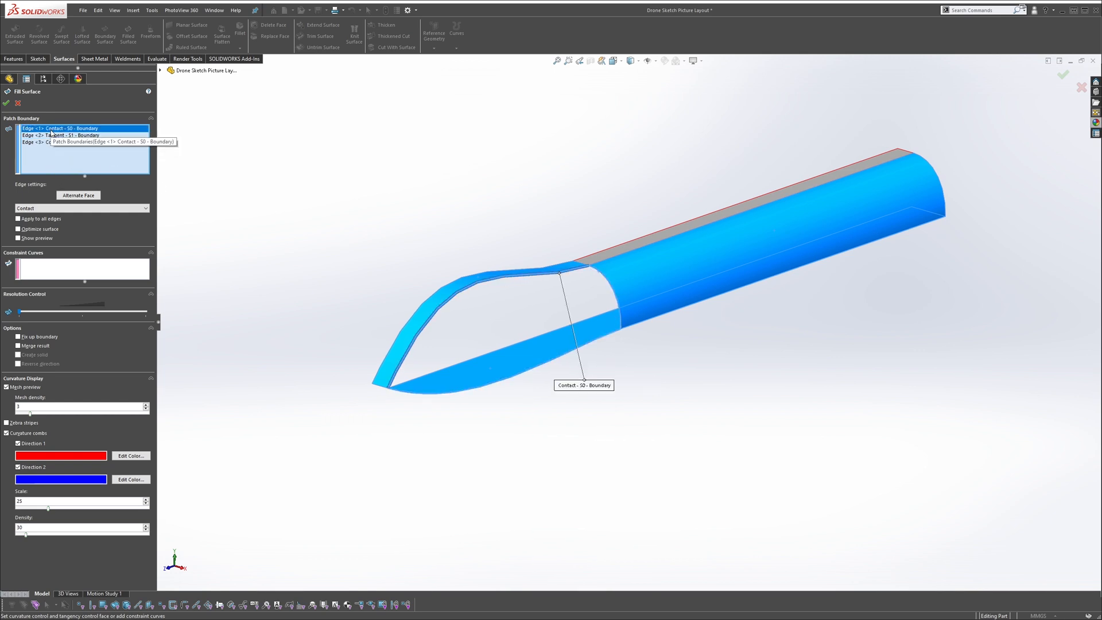
click(47, 209)
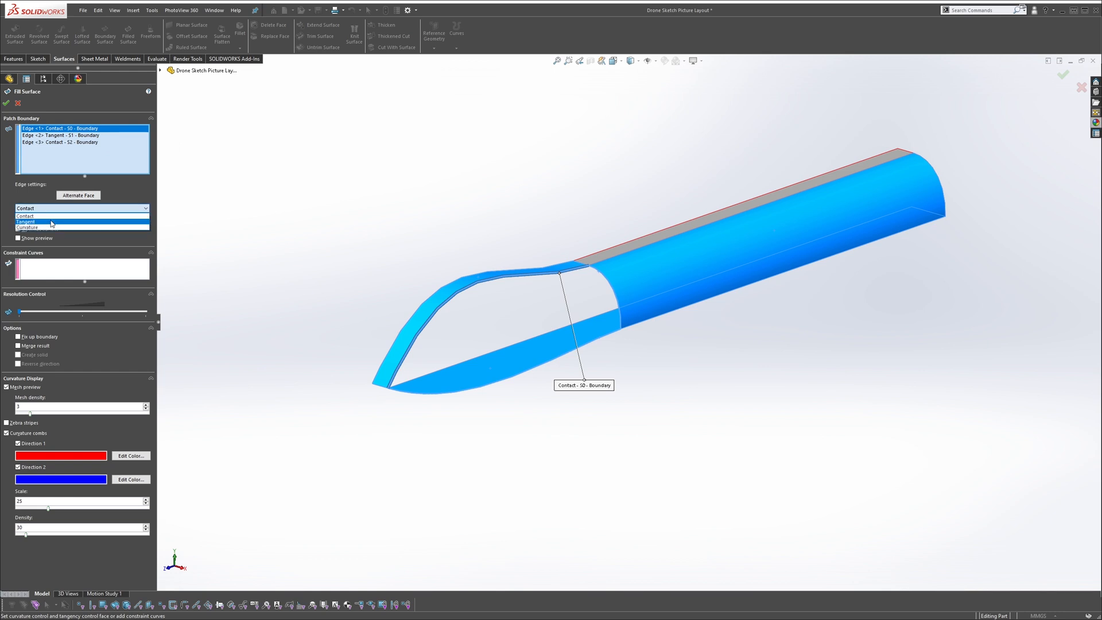
click(34, 218)
scroll(602, 324, down, 2)
middle_drag(550, 281, 592, 257)
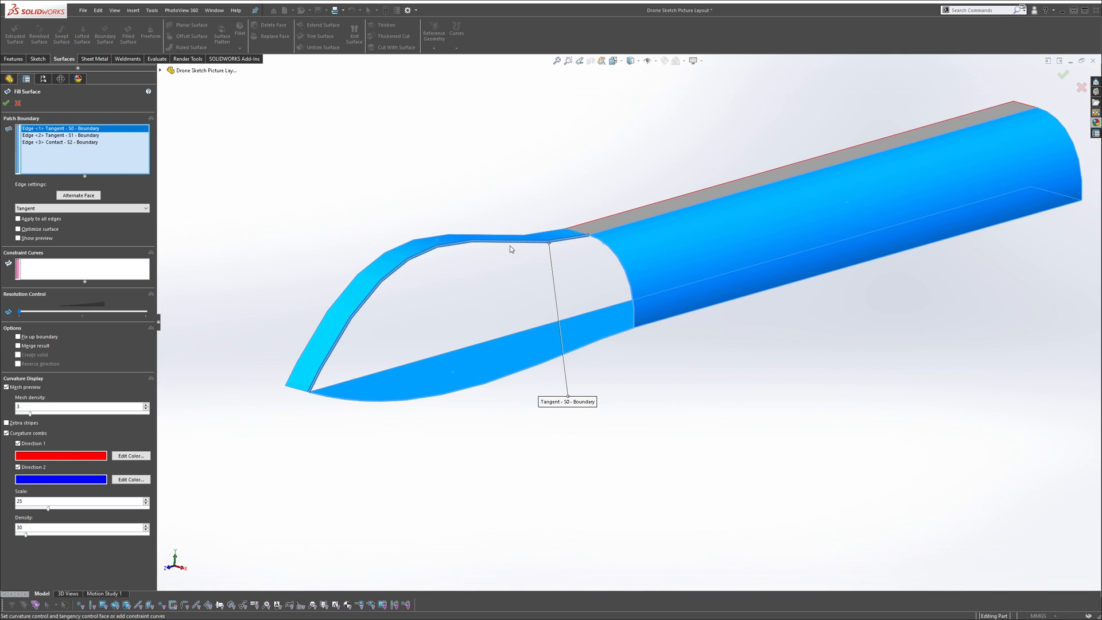
click(19, 103)
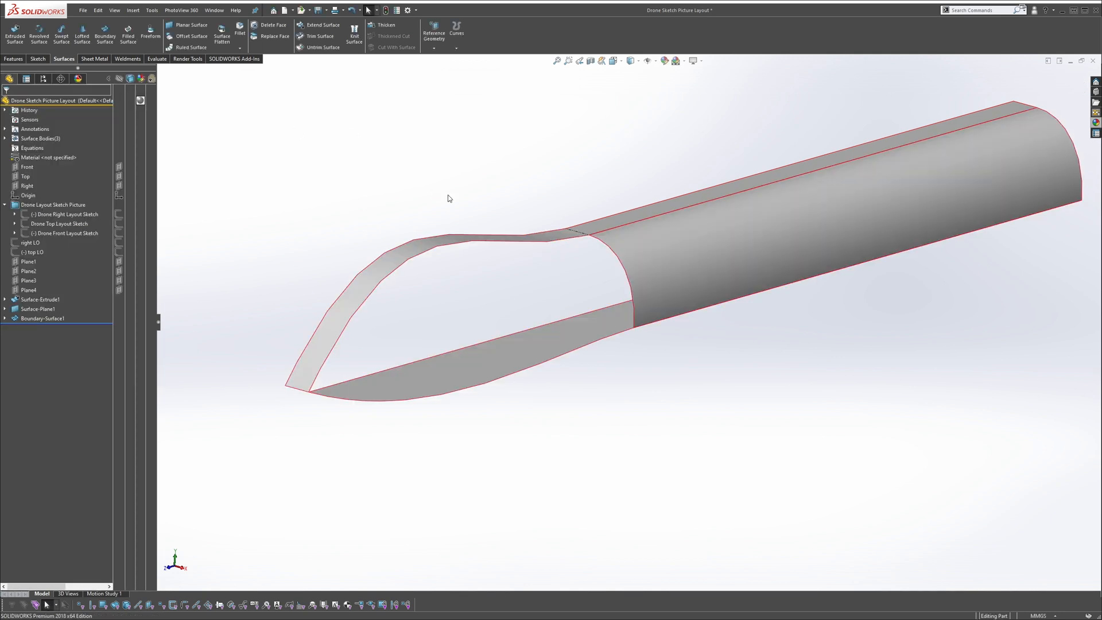
middle_drag(449, 199, 434, 264)
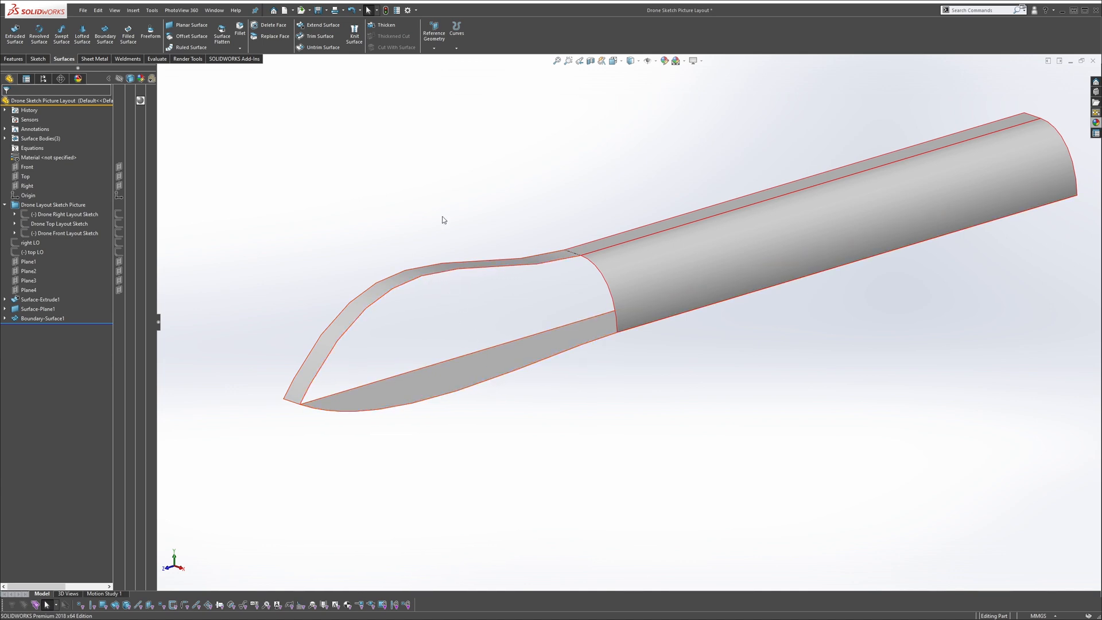
middle_drag(442, 220, 499, 216)
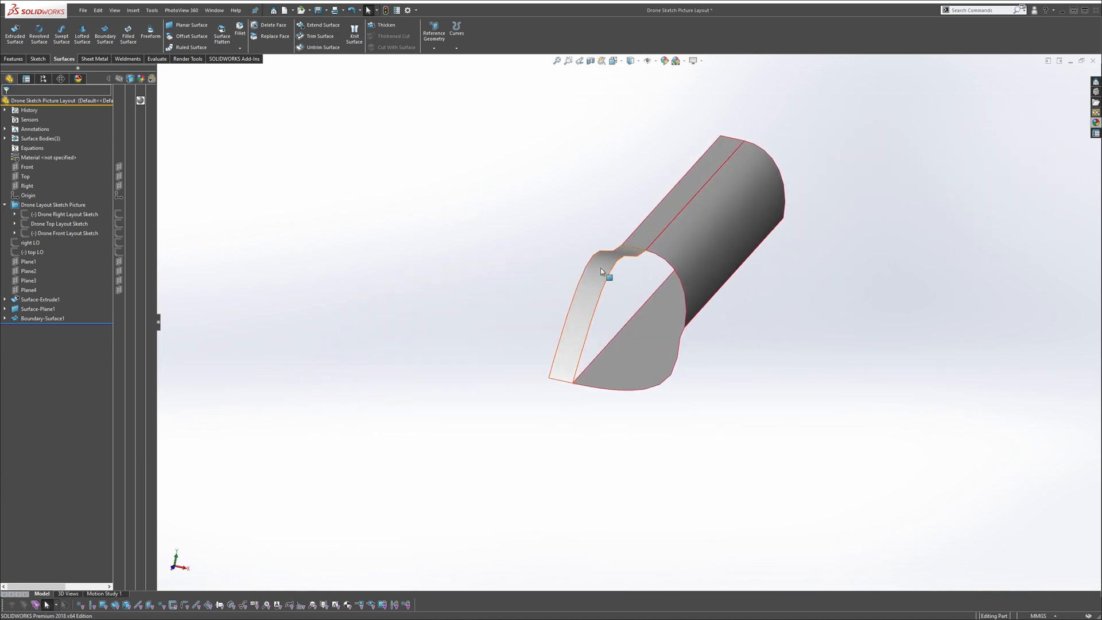
Show the drone's right, top and front layout sketches together with the body surfaces
key(ctrl+7)
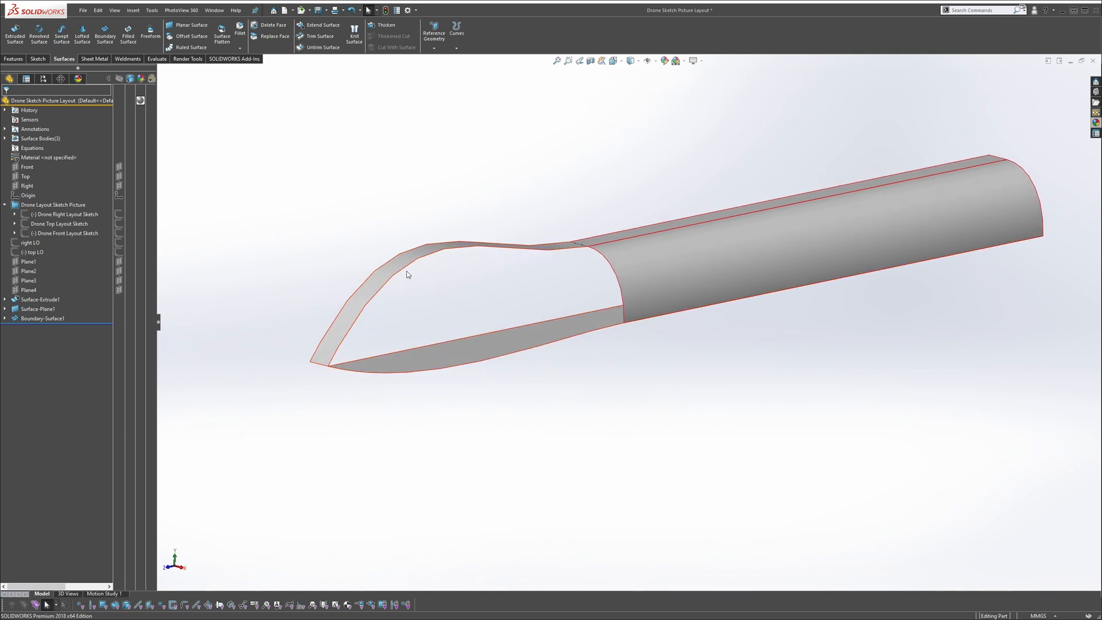
middle_drag(374, 195, 396, 200)
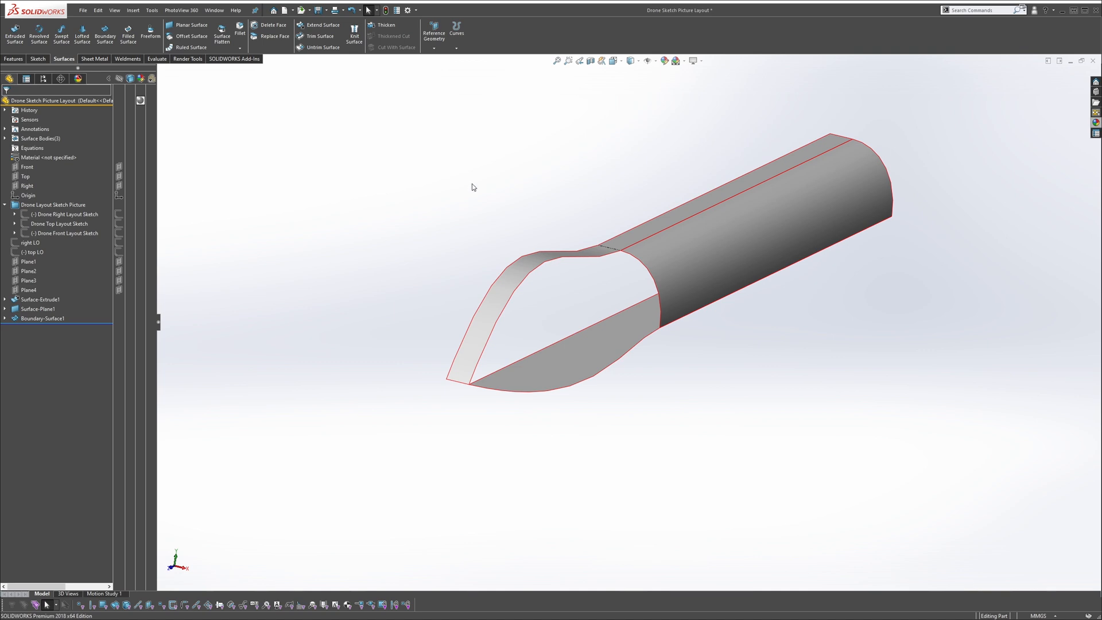
click(119, 215)
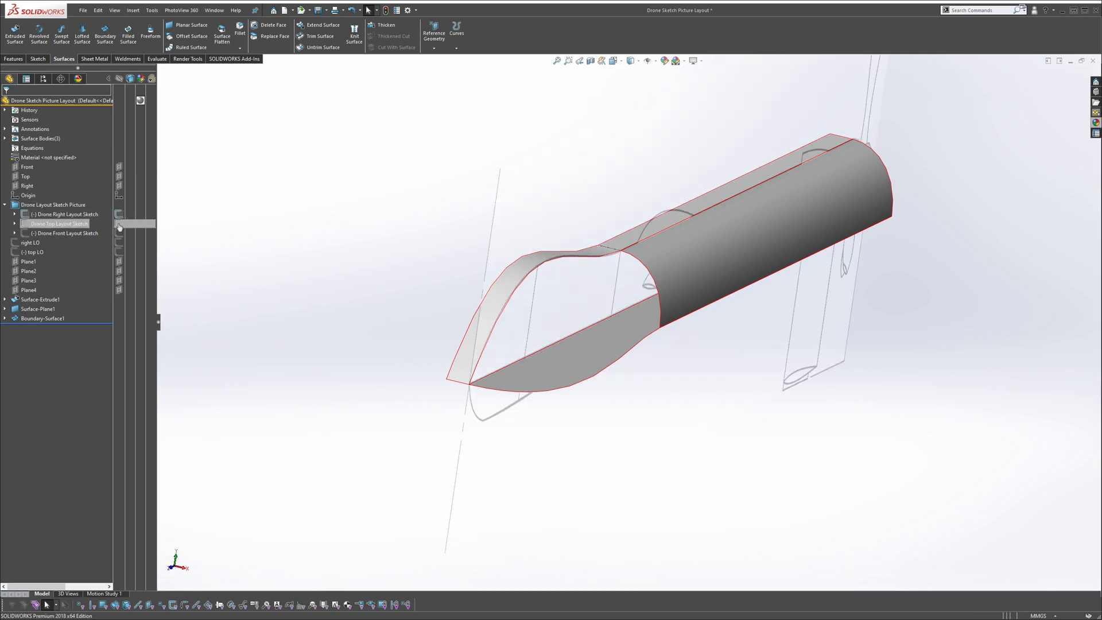
click(119, 223)
click(119, 233)
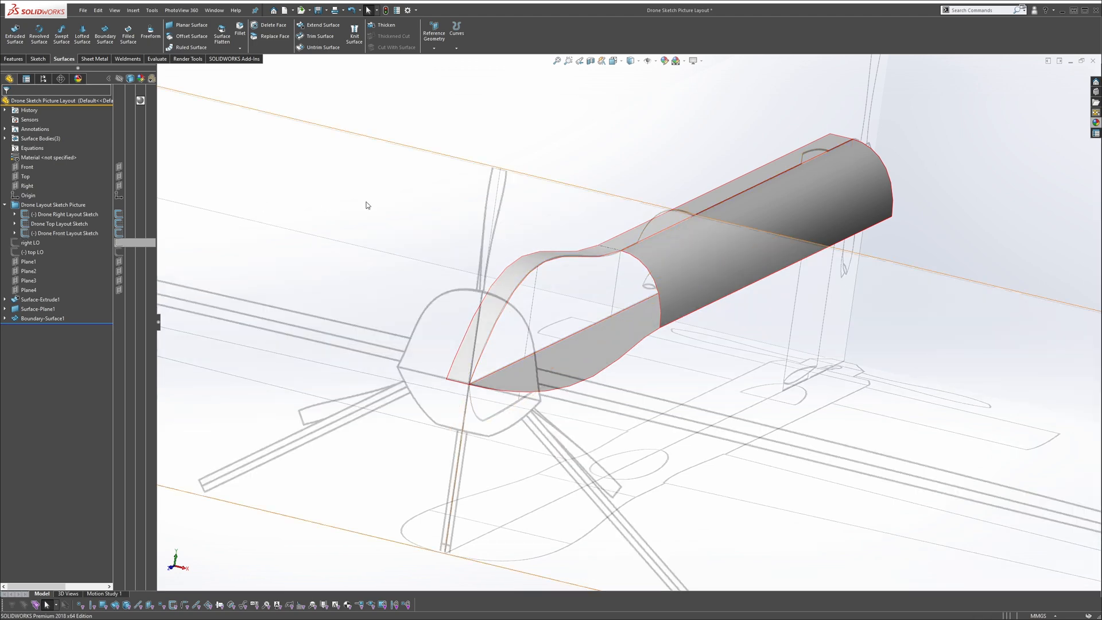
Examine how the open nose area and its surrounding surfaces line up with the layout sketches
mouse_move(364, 201)
middle_down()
mouse_move(374, 173)
mouse_move(386, 178)
mouse_move(363, 181)
middle_up()
scroll(299, 179, up, 3)
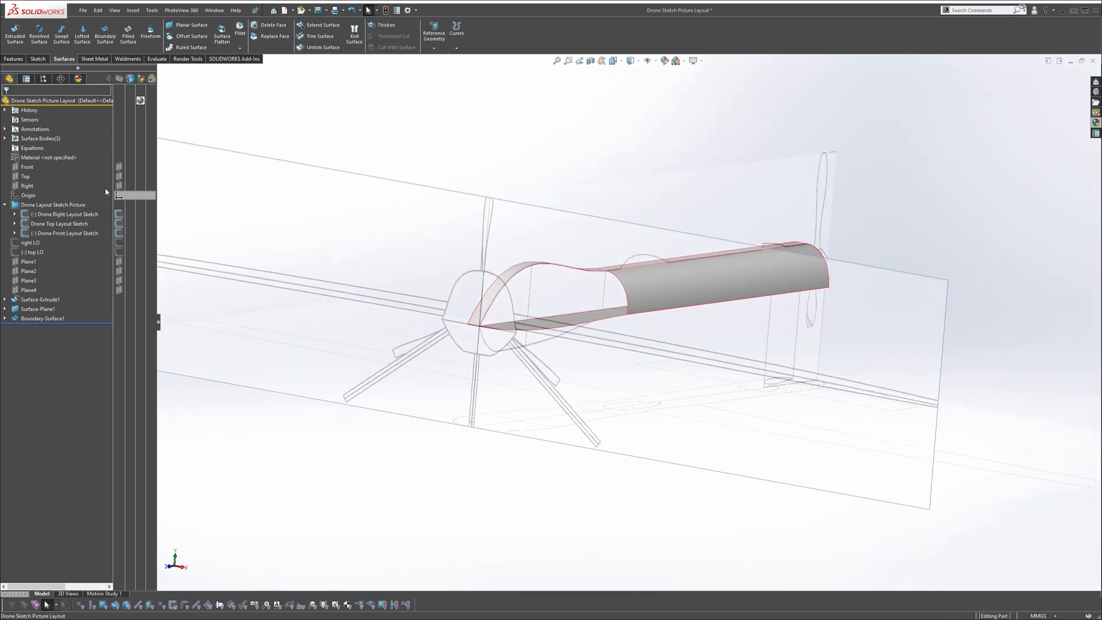
click(382, 234)
middle_drag(381, 234, 453, 304)
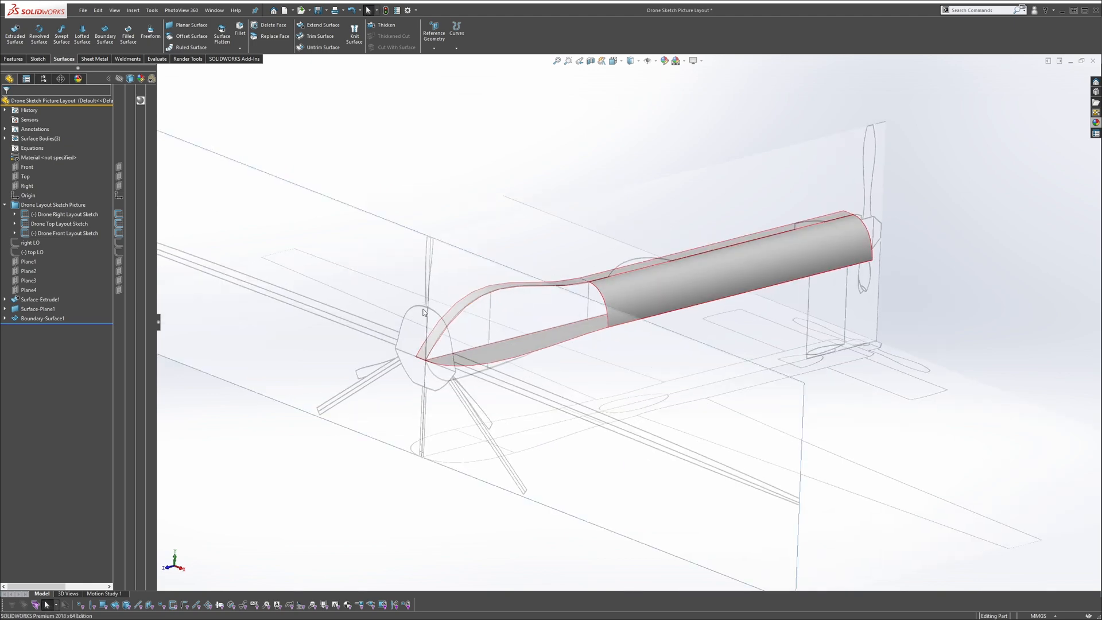
scroll(466, 333, down, 3)
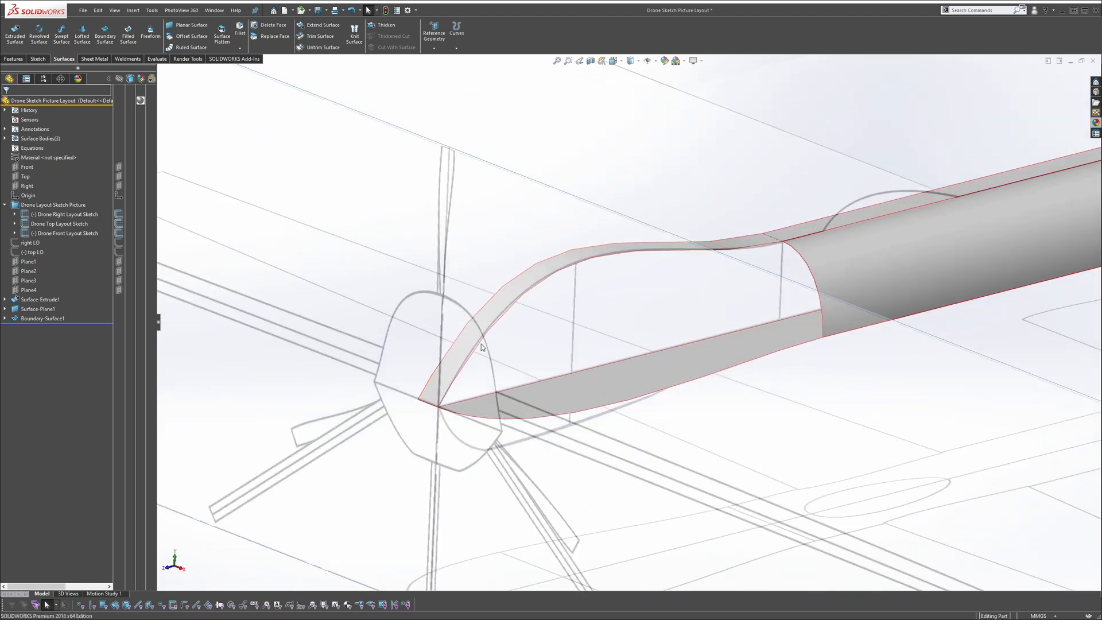
scroll(576, 323, up, 2)
scroll(626, 333, up, 1)
middle_drag(628, 330, 671, 306)
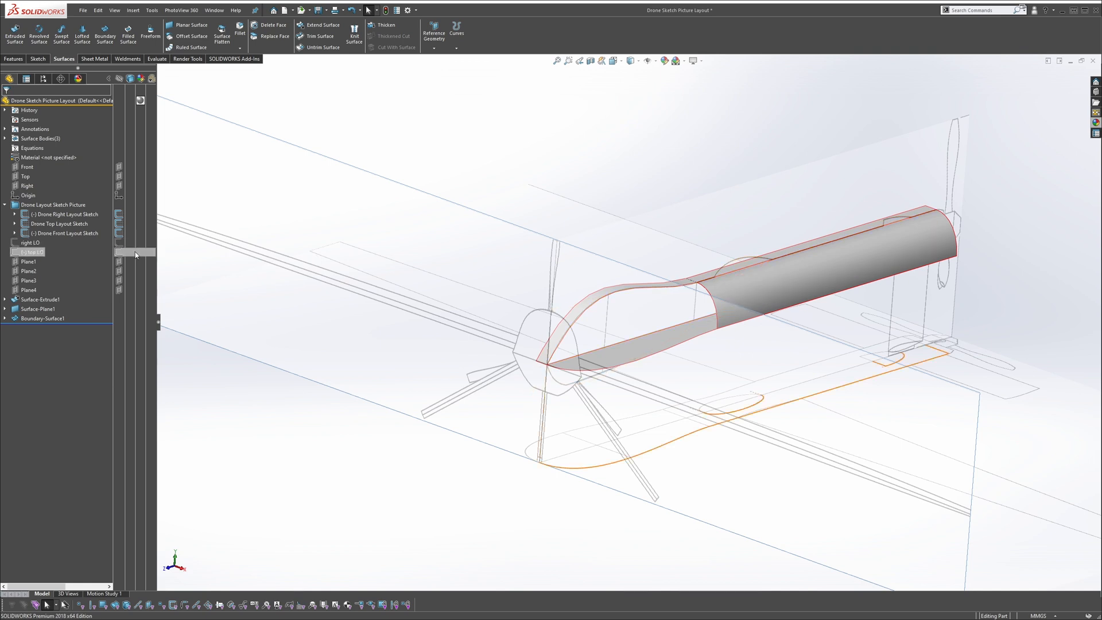
Show Plane3, start a sketch on it, and draw a two-point spline across the nose area
click(118, 281)
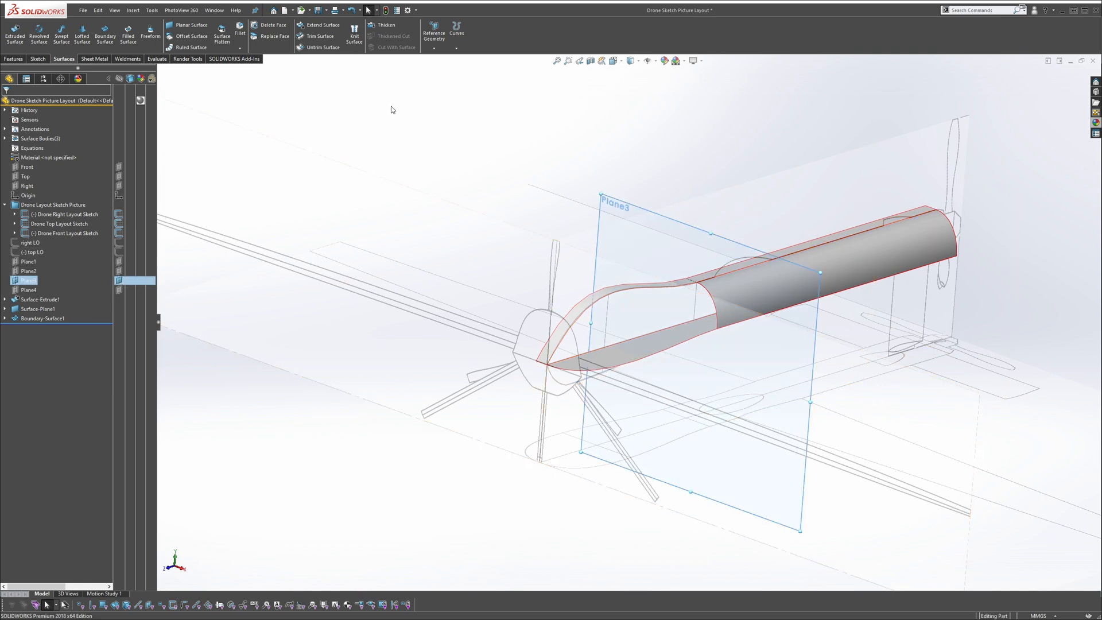
click(30, 283)
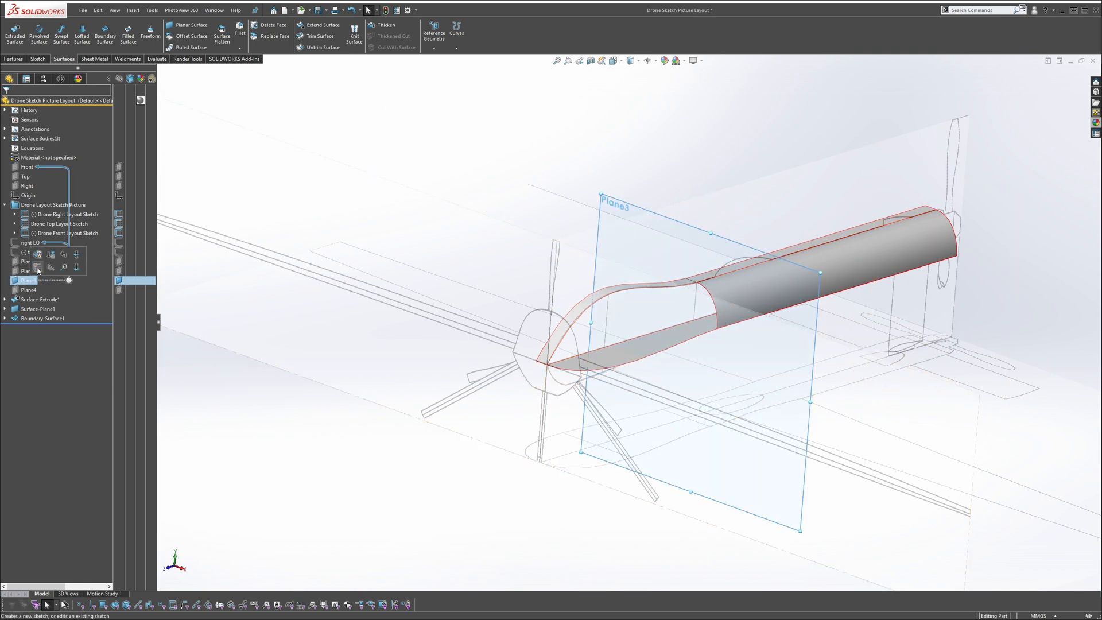
click(38, 268)
scroll(713, 344, down, 4)
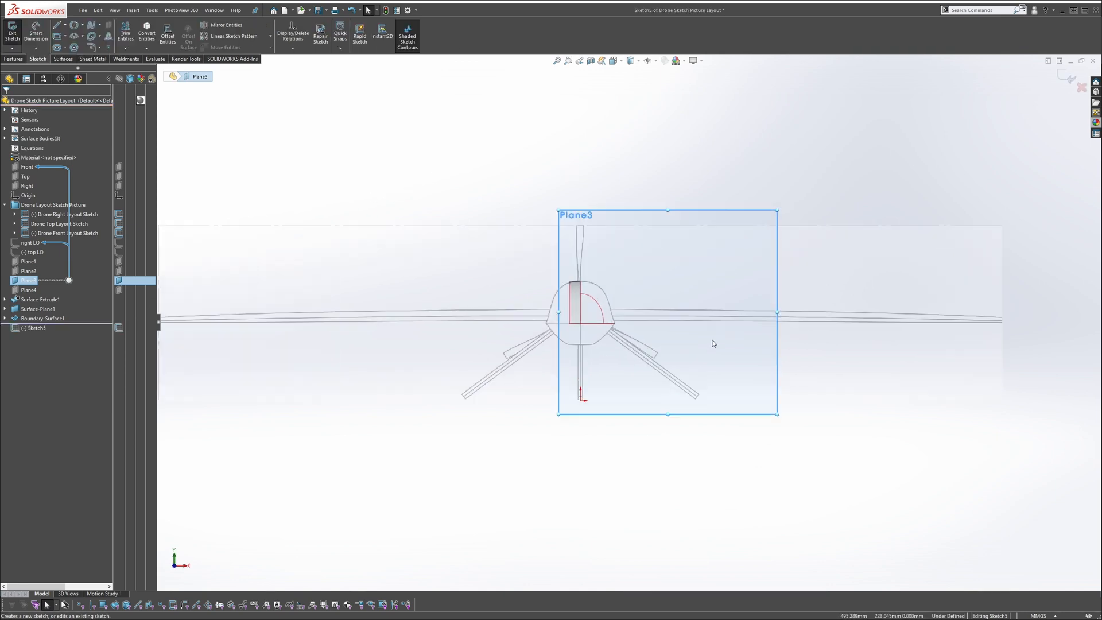
click(92, 27)
scroll(595, 283, down, 5)
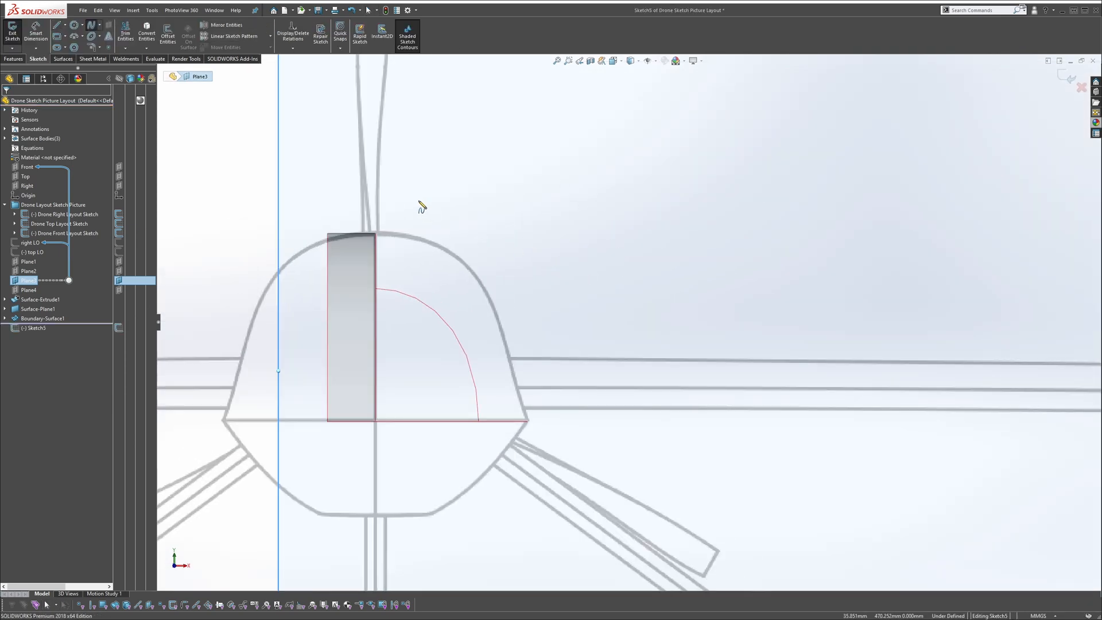
click(560, 372)
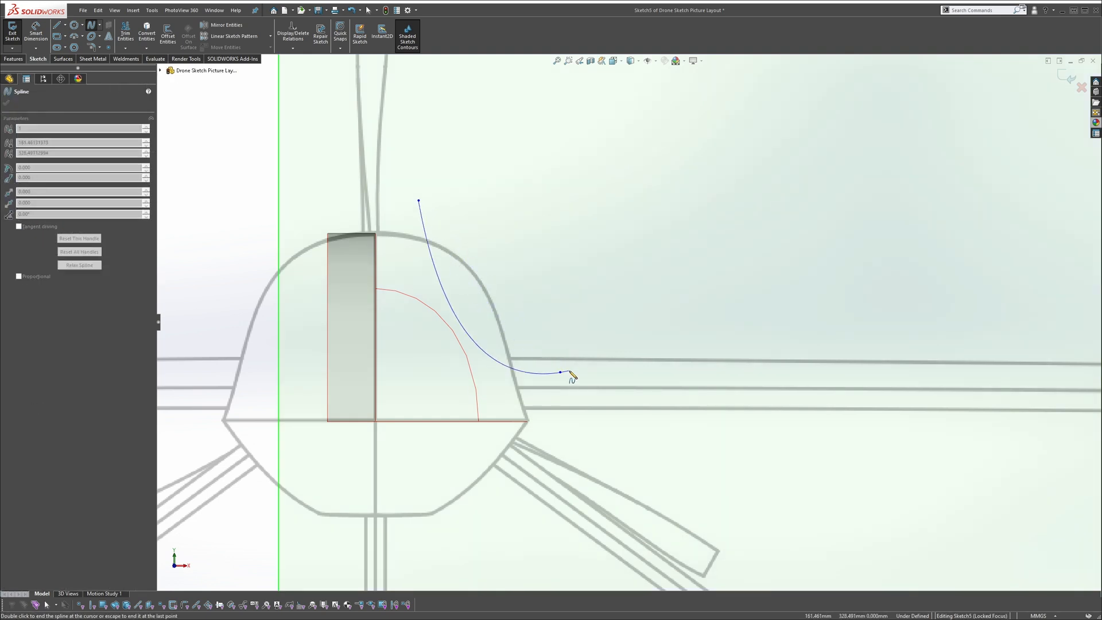
key(Escape)
Add a Pierce relation between the spline's upper endpoint and the inner edge of the upper strip surface
middle_drag(474, 222, 480, 277)
click(531, 228)
scroll(511, 248, down, 3)
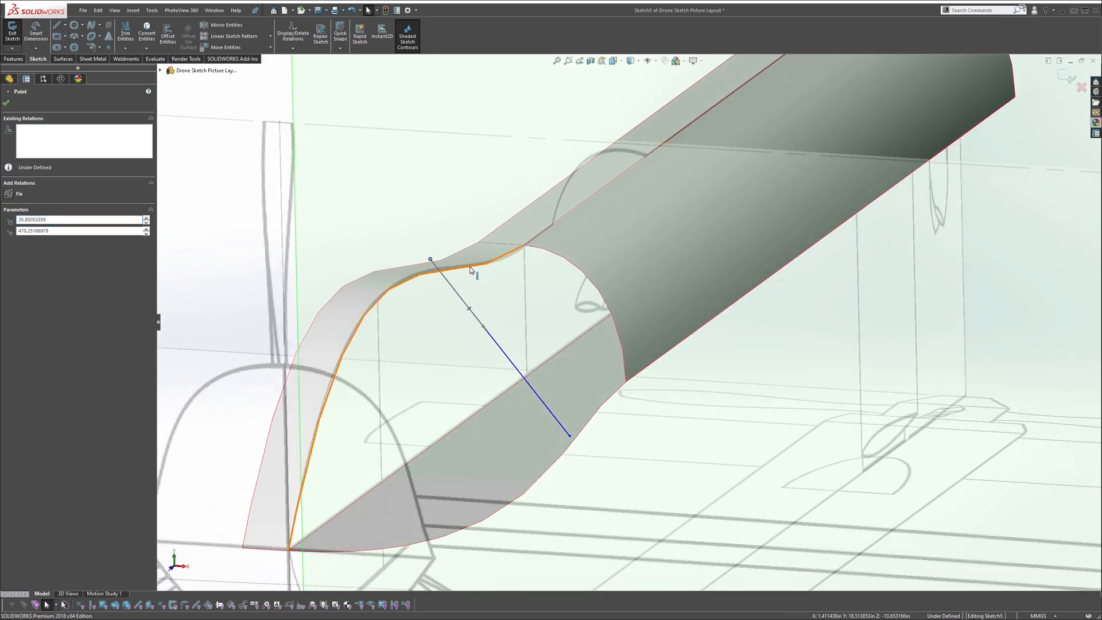
ctrl+click(471, 268)
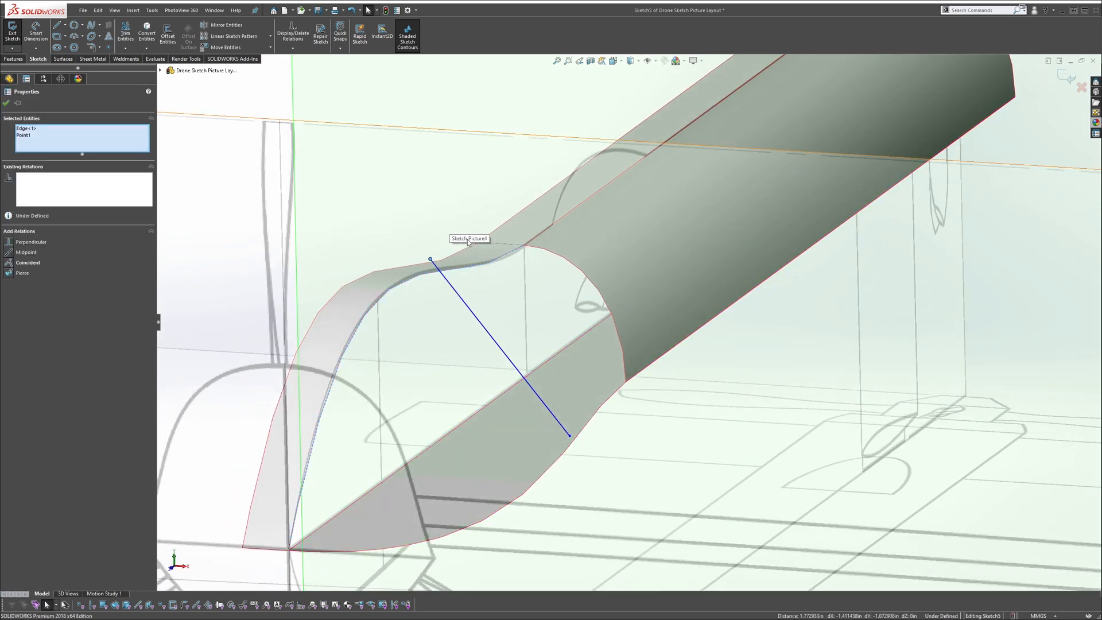
click(21, 273)
click(430, 198)
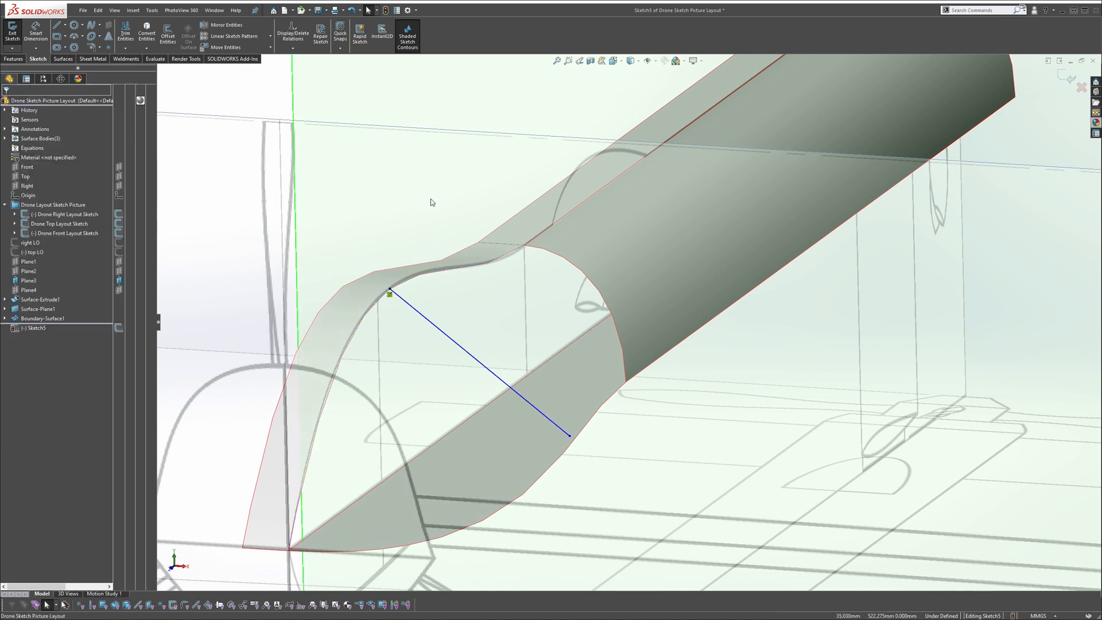
Add a Pierce relation between the spline's lower endpoint and the planar surface's curved outer edge
scroll(488, 270, up, 2)
click(586, 402)
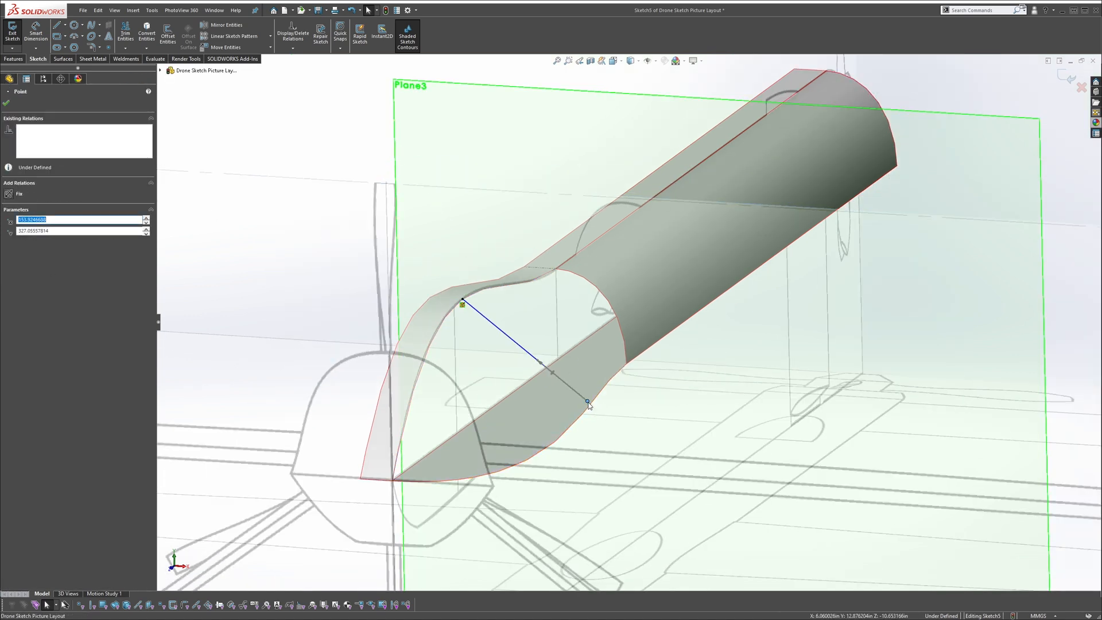
ctrl+click(589, 409)
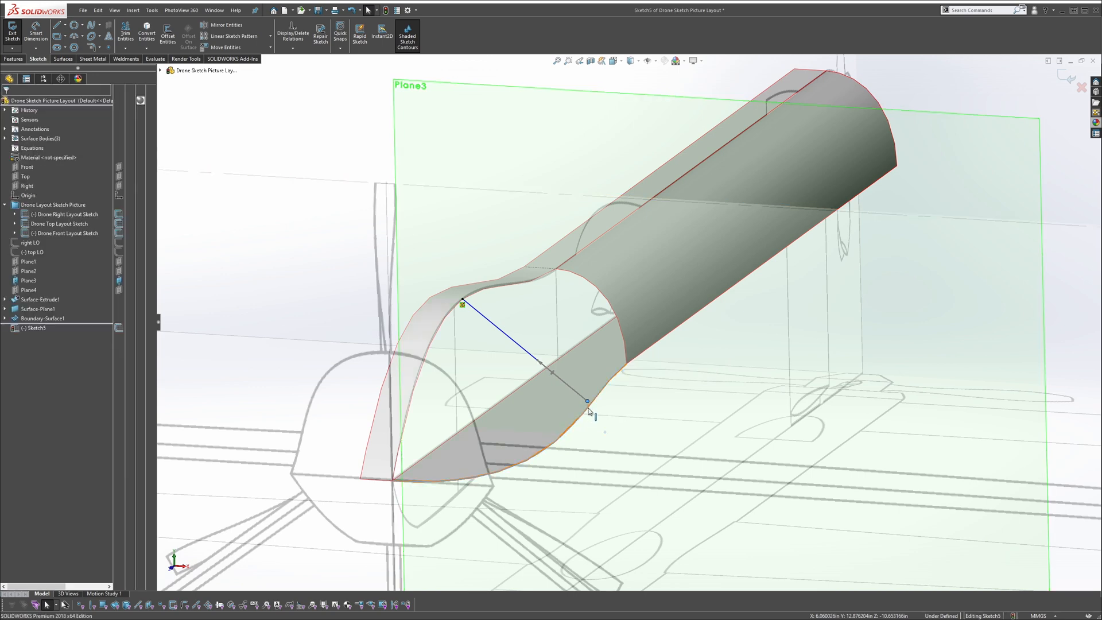
click(652, 372)
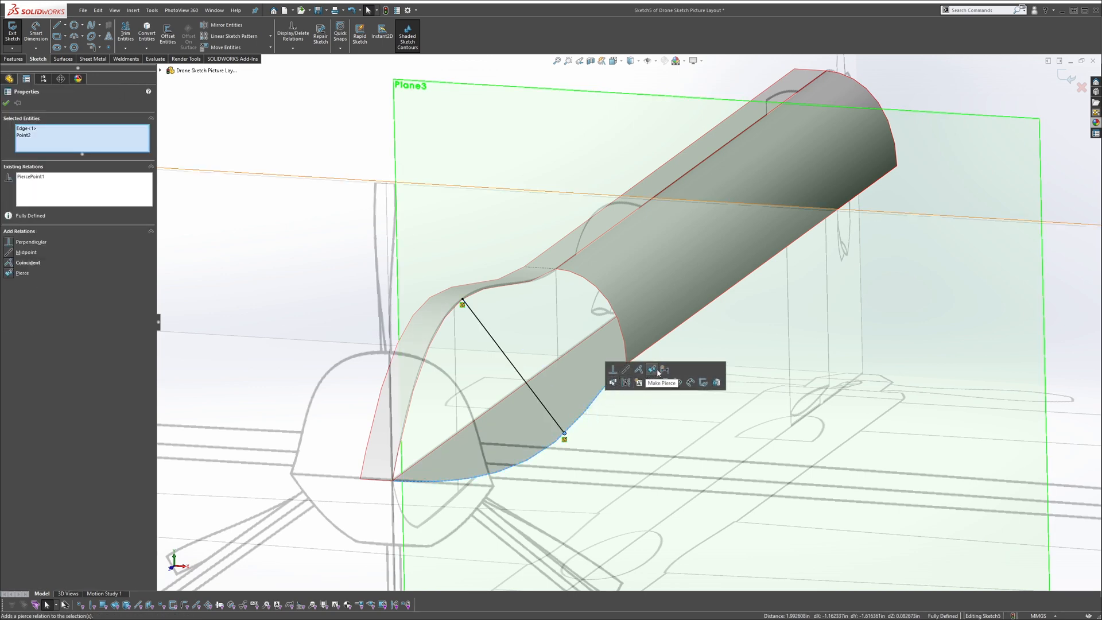
click(966, 182)
Shape the spline from the front view with its end handles, so it follows the body outline in the front layout sketch
scroll(629, 344, up, 4)
middle_drag(584, 298, 570, 245)
key(space)
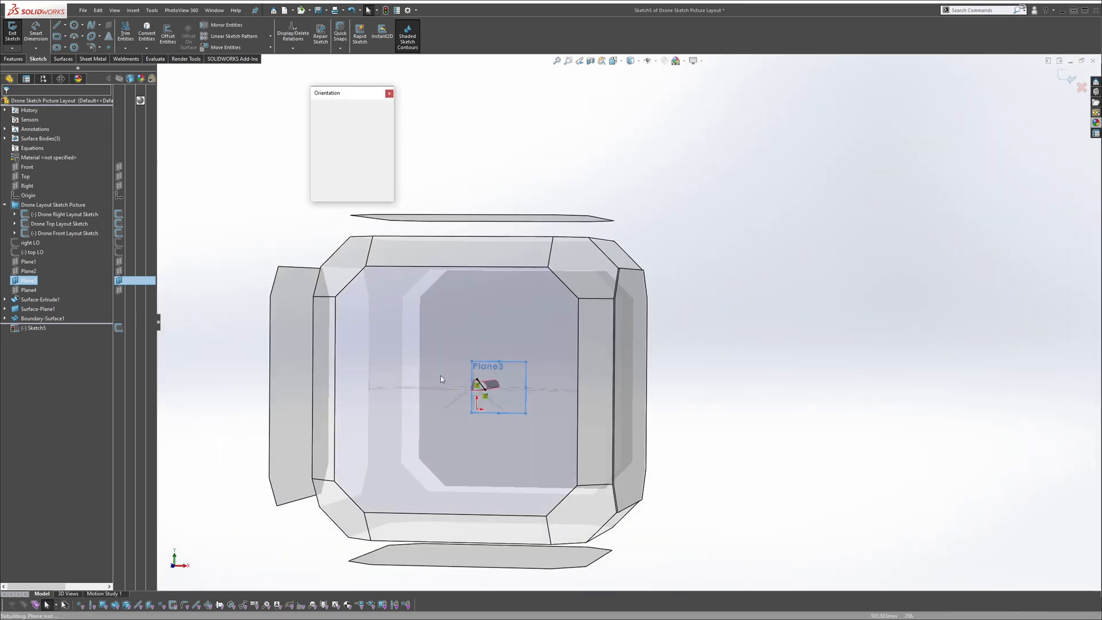
click(441, 376)
scroll(638, 315, down, 5)
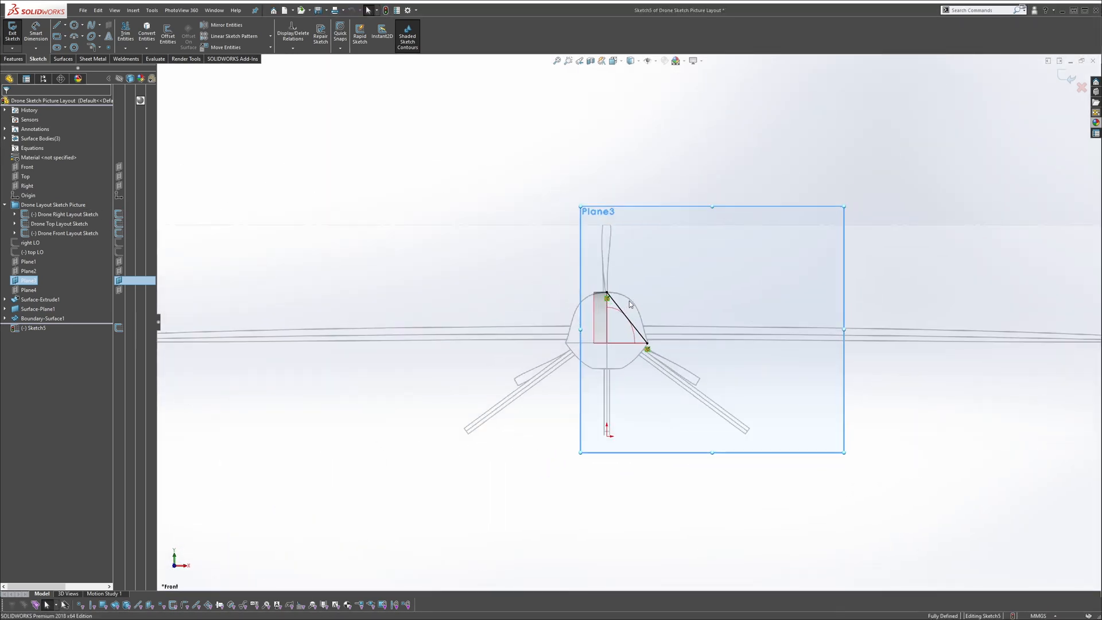
click(611, 337)
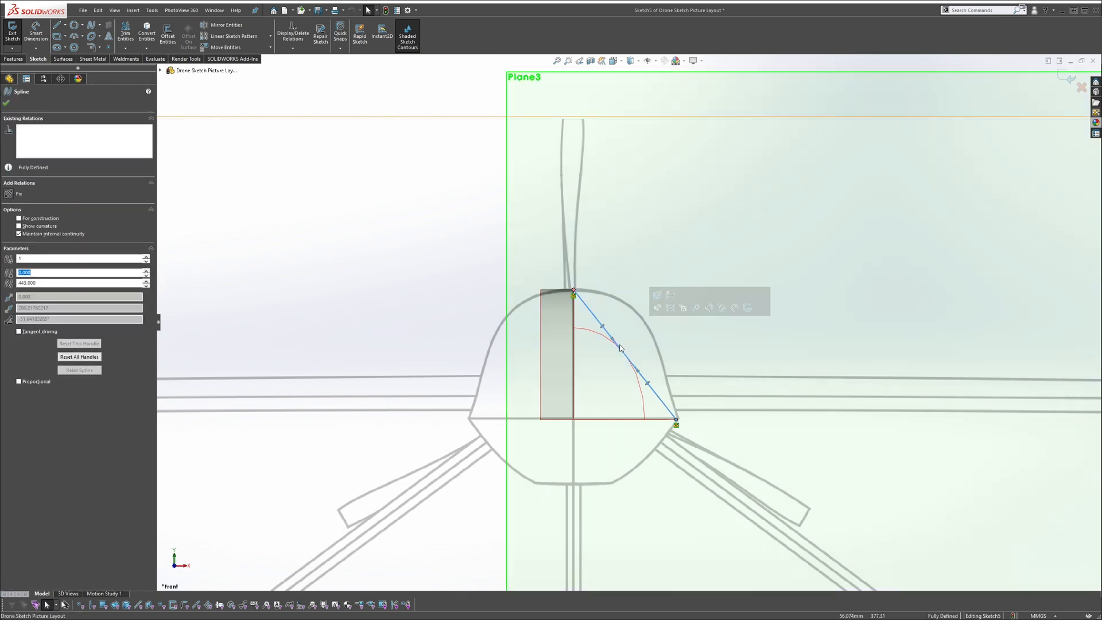
drag(633, 325, 649, 291)
drag(674, 352, 665, 349)
click(756, 205)
scroll(690, 262, up, 4)
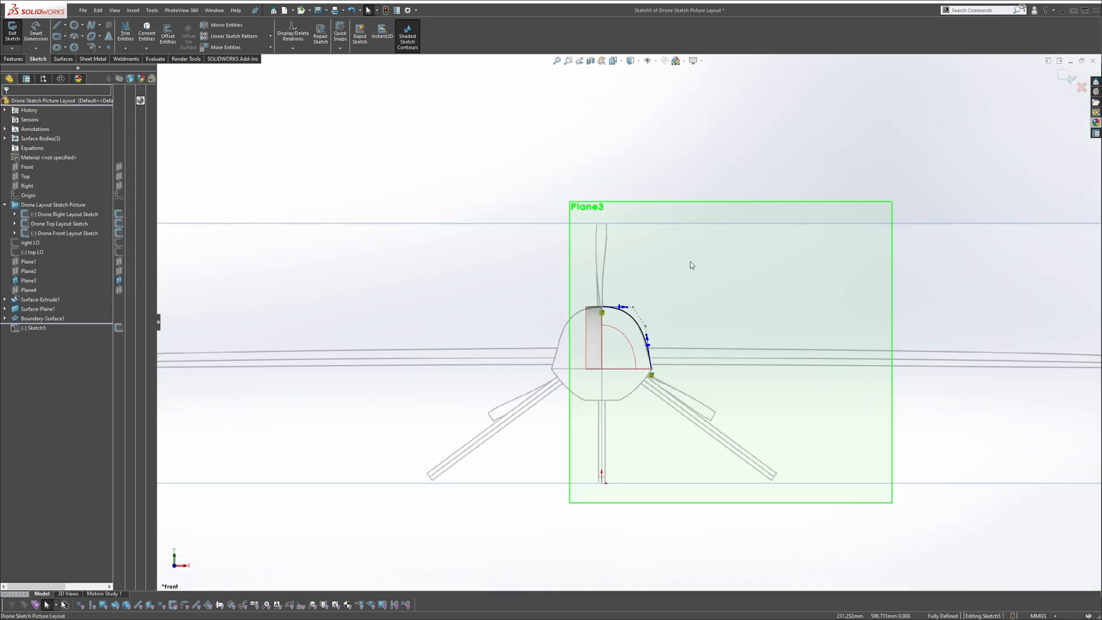
Draw a vertical construction line downward from the spline's lower endpoint
key(s)
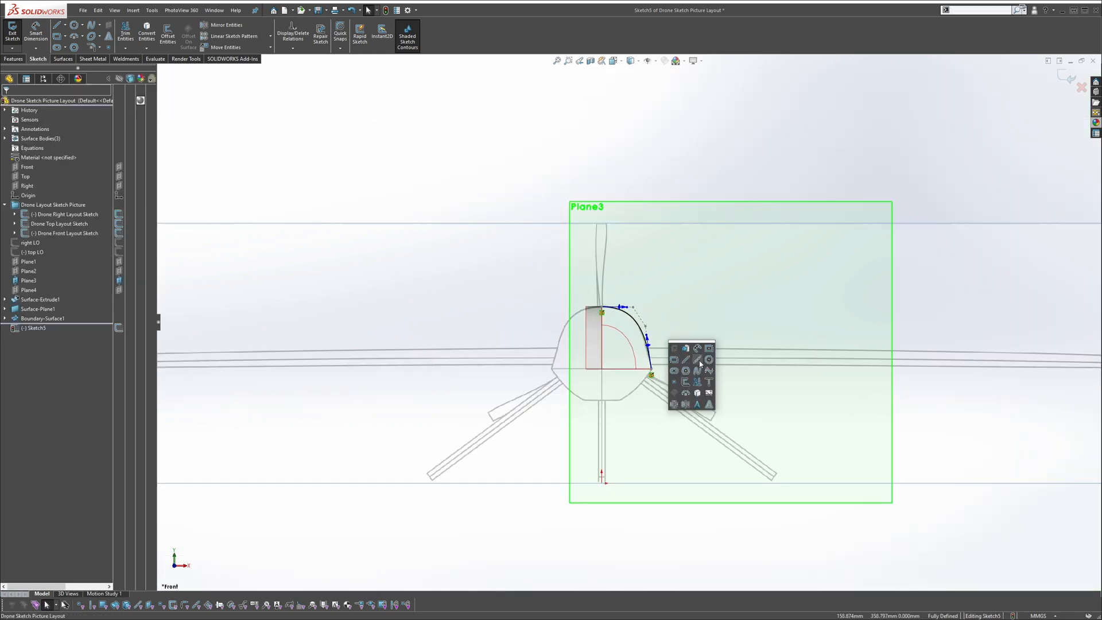
click(697, 359)
scroll(636, 374, down, 5)
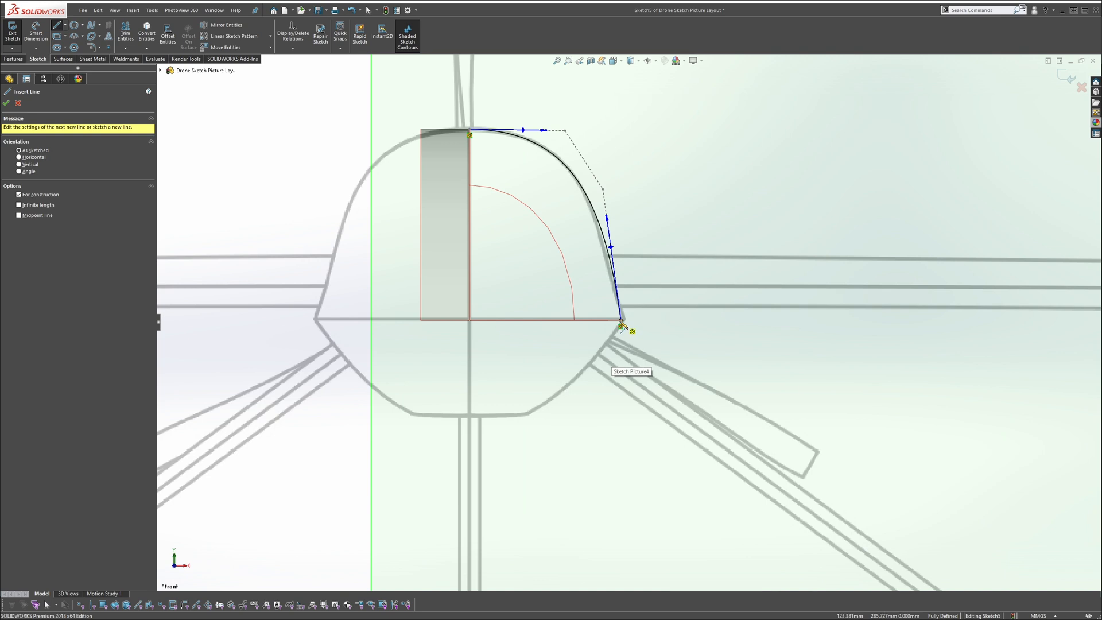
click(621, 325)
click(621, 388)
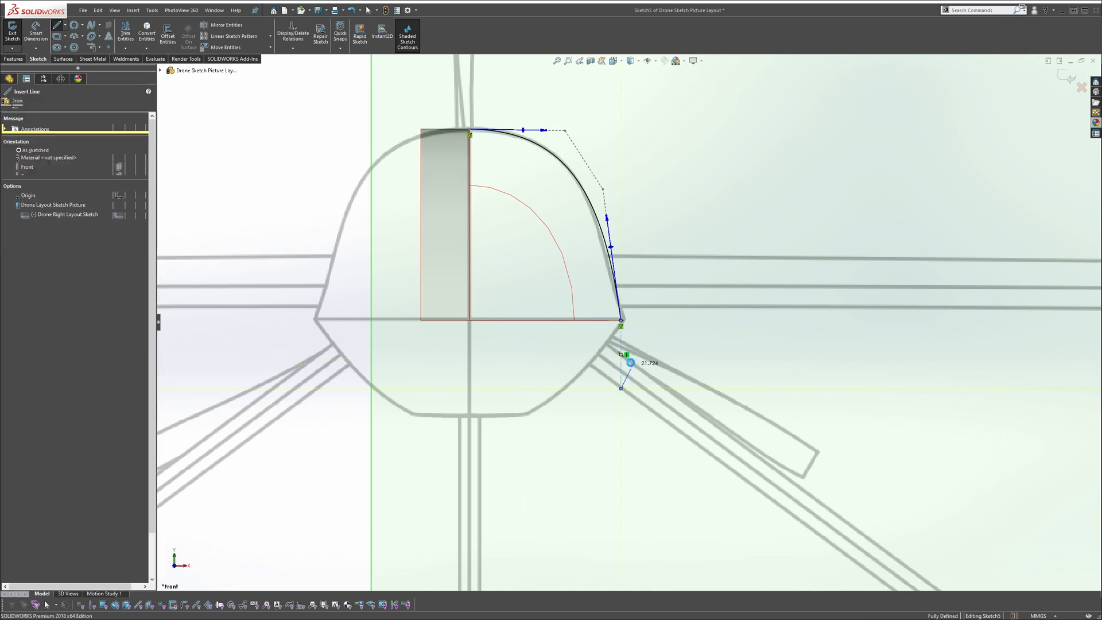
Make the spline tangent to the vertical construction line at its lower end
ctrl+click(618, 309)
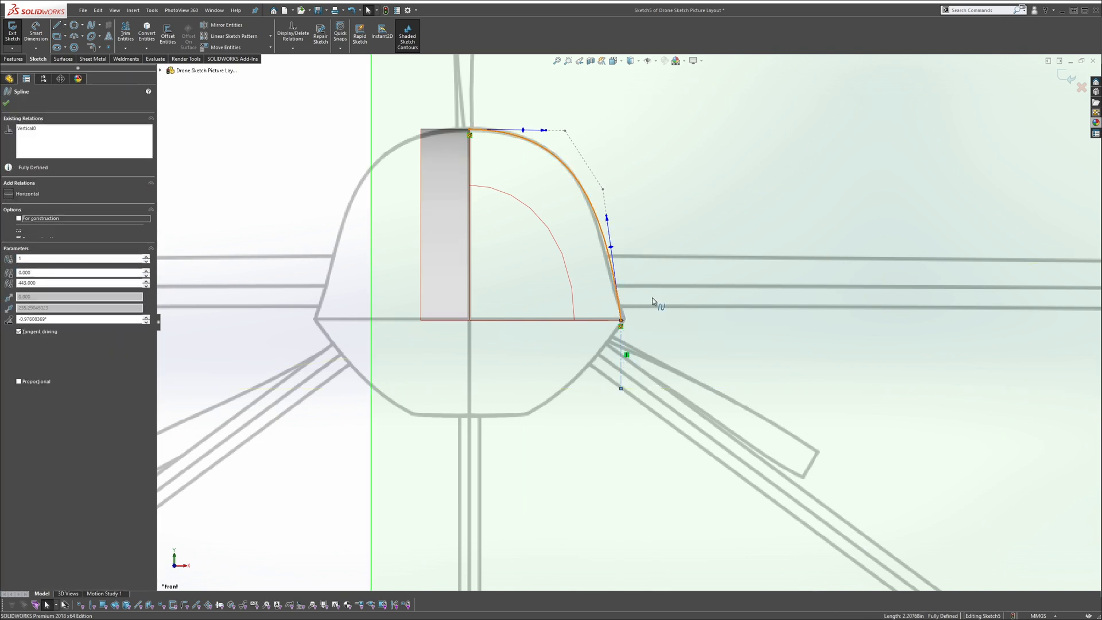
click(656, 267)
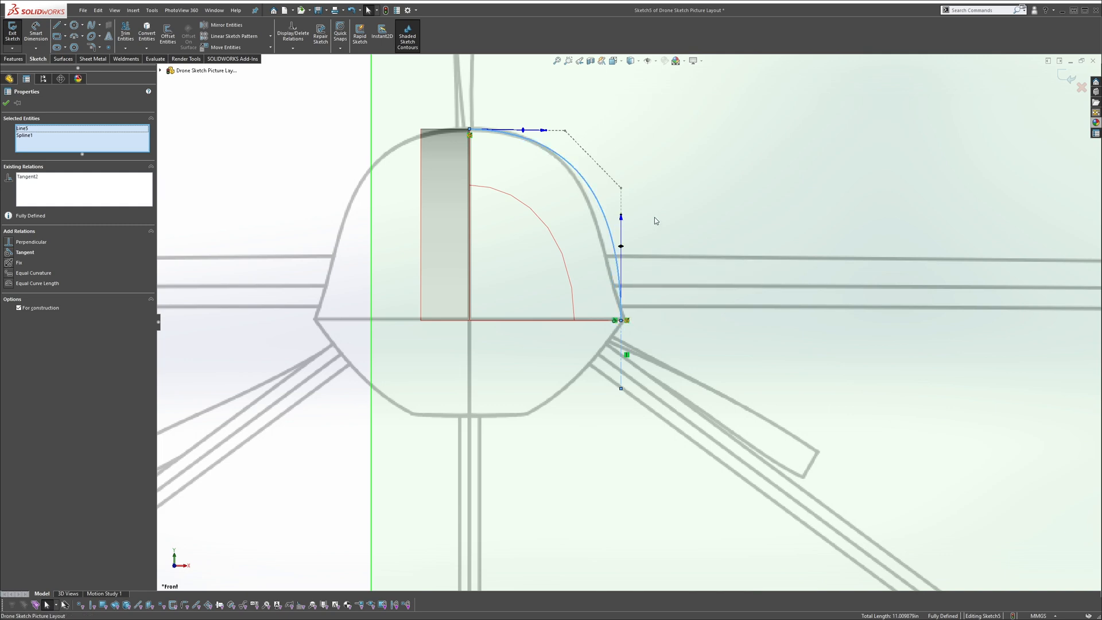
click(653, 215)
scroll(568, 170, up, 2)
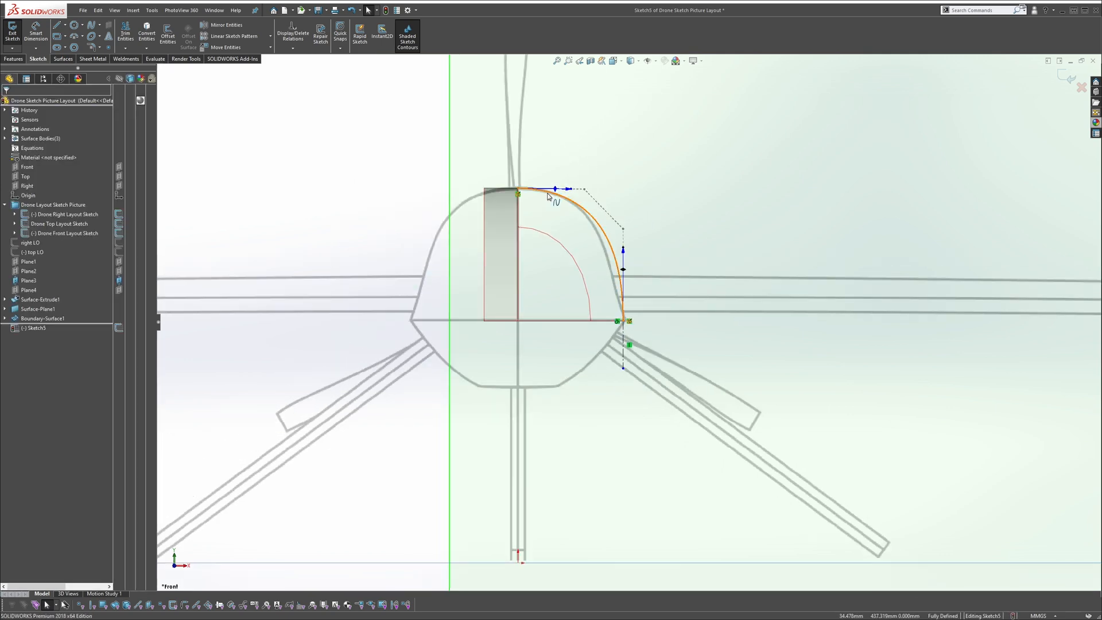
Add a Tangent Face relation between the spline and the narrow extruded surface at the spline's upper end
click(547, 194)
mouse_move(538, 193)
middle_down()
mouse_move(526, 225)
mouse_move(532, 196)
middle_up()
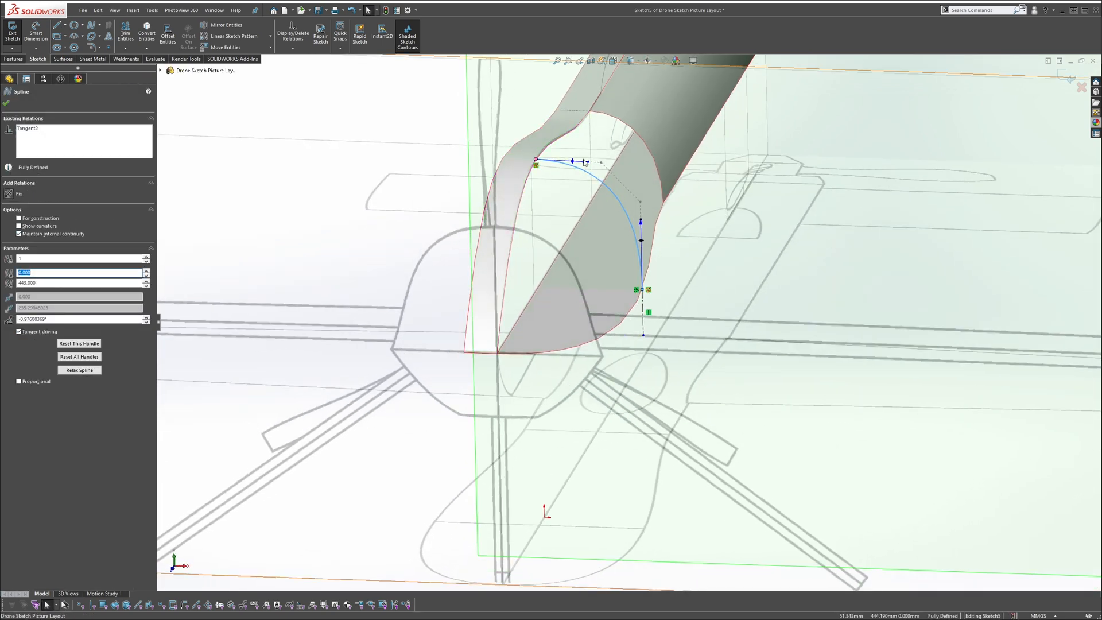
click(704, 152)
scroll(575, 179, down, 2)
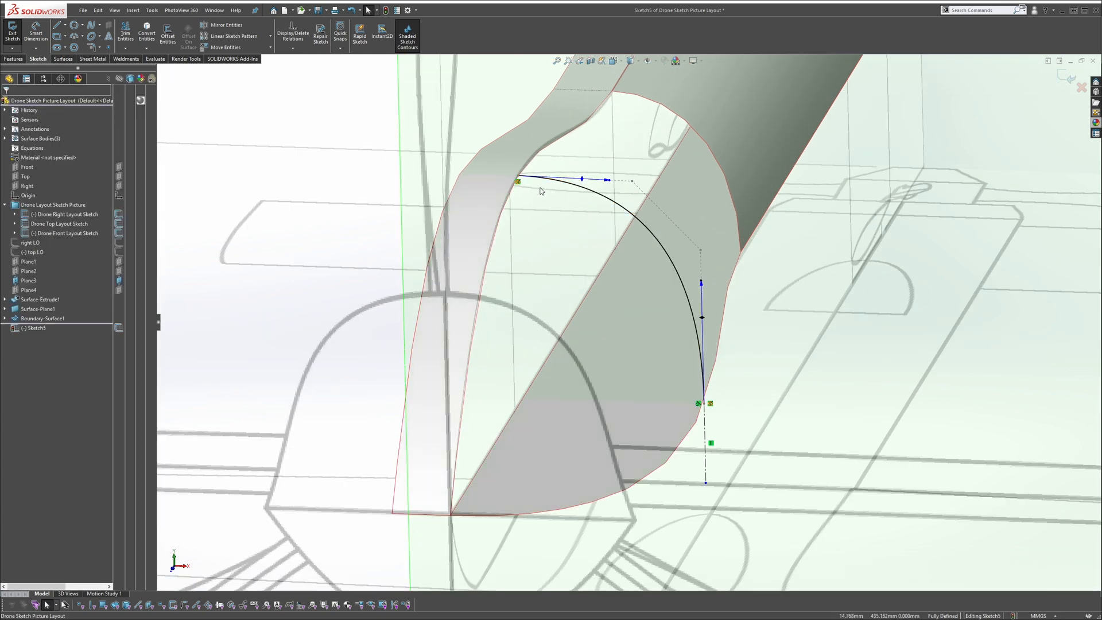
scroll(605, 168, up, 2)
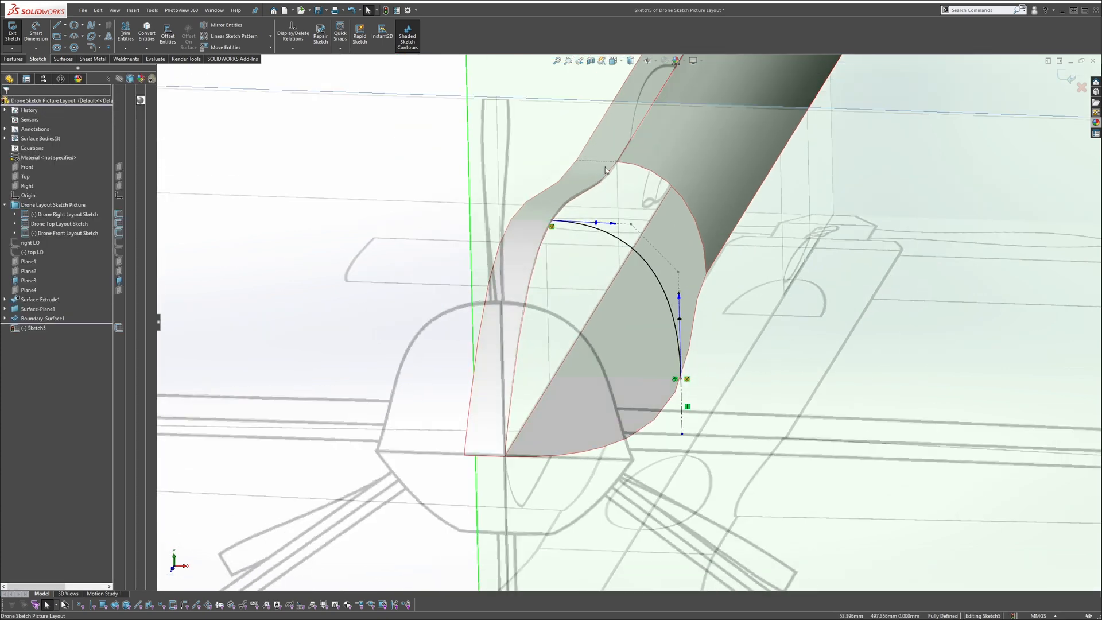
scroll(539, 206, down, 4)
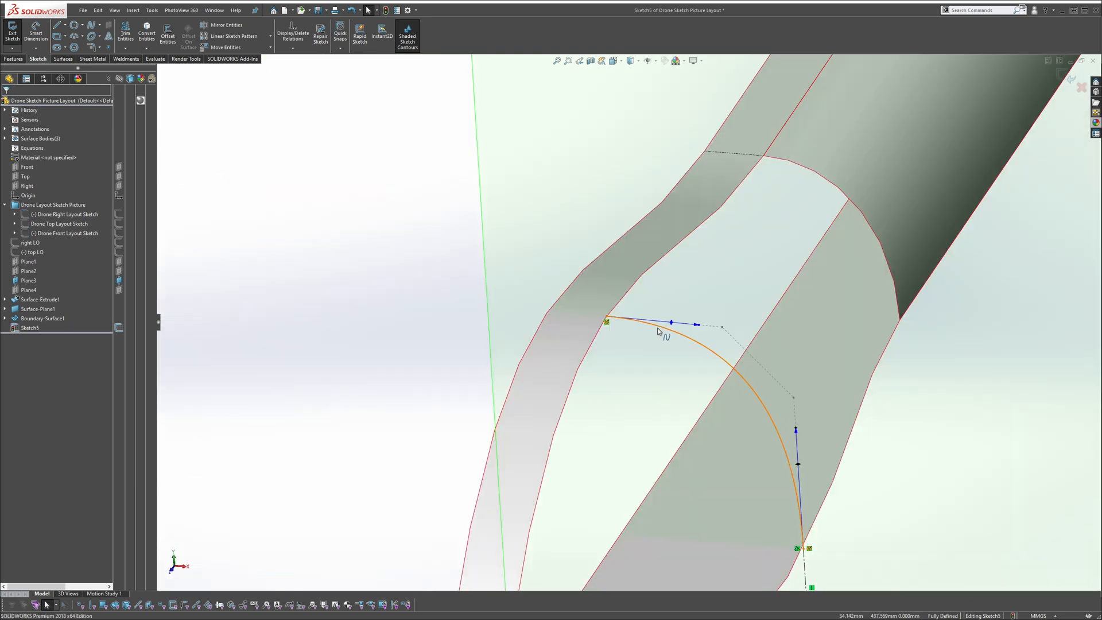
click(658, 331)
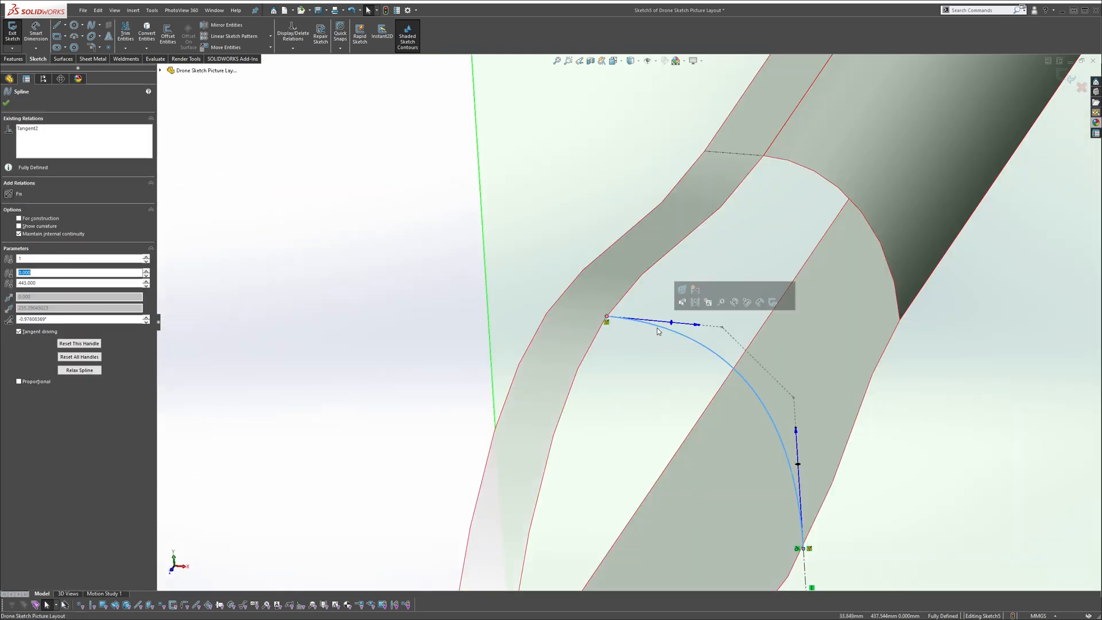
ctrl+click(642, 275)
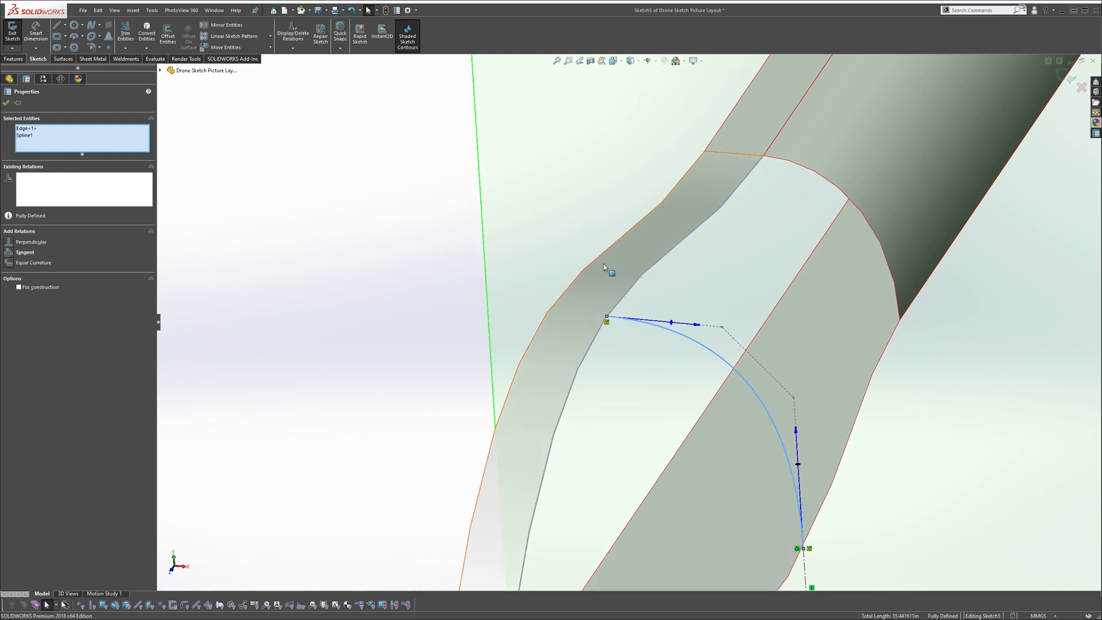
ctrl+click(513, 465)
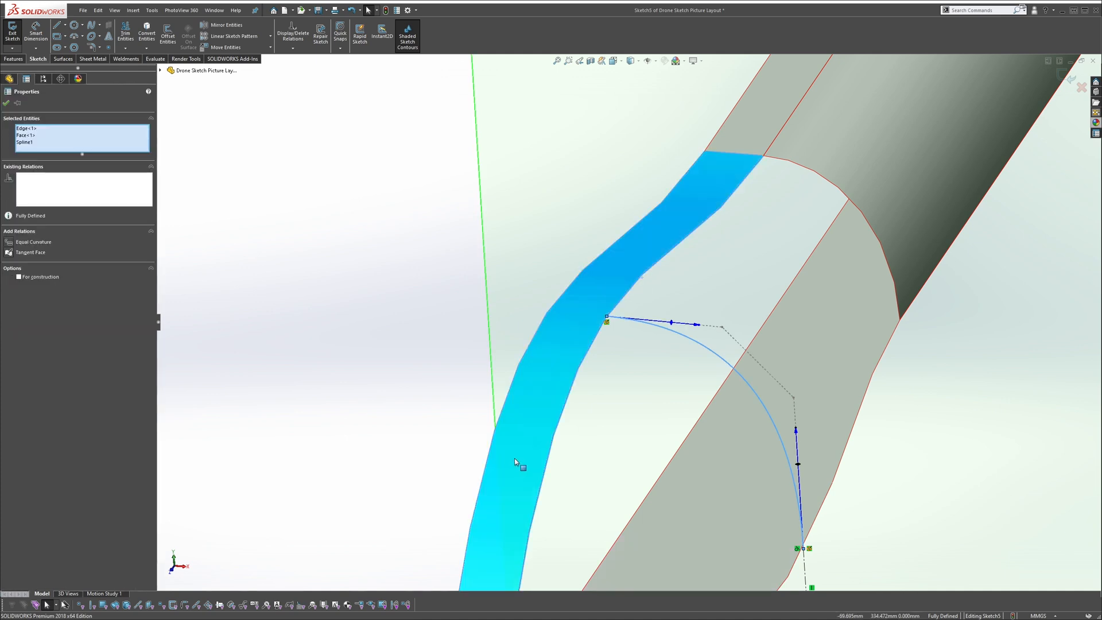
click(22, 255)
scroll(457, 271, up, 2)
click(457, 271)
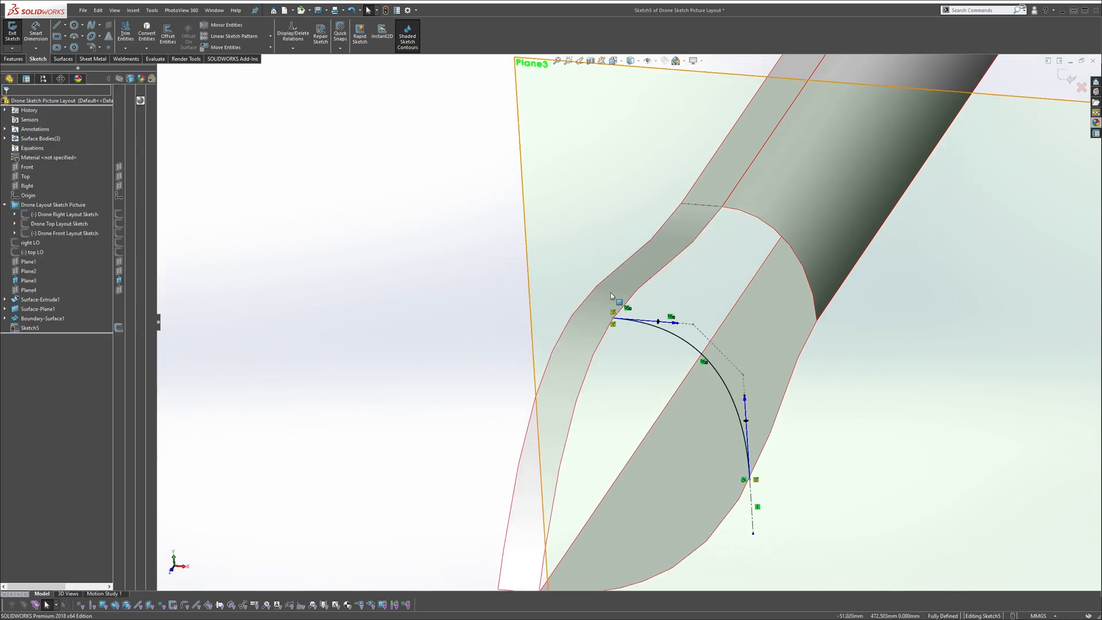
Show the Drone Front Layout Sketch behind the spline in the front view for comparison with the body outline
scroll(616, 299, up, 2)
key(ctrl+8)
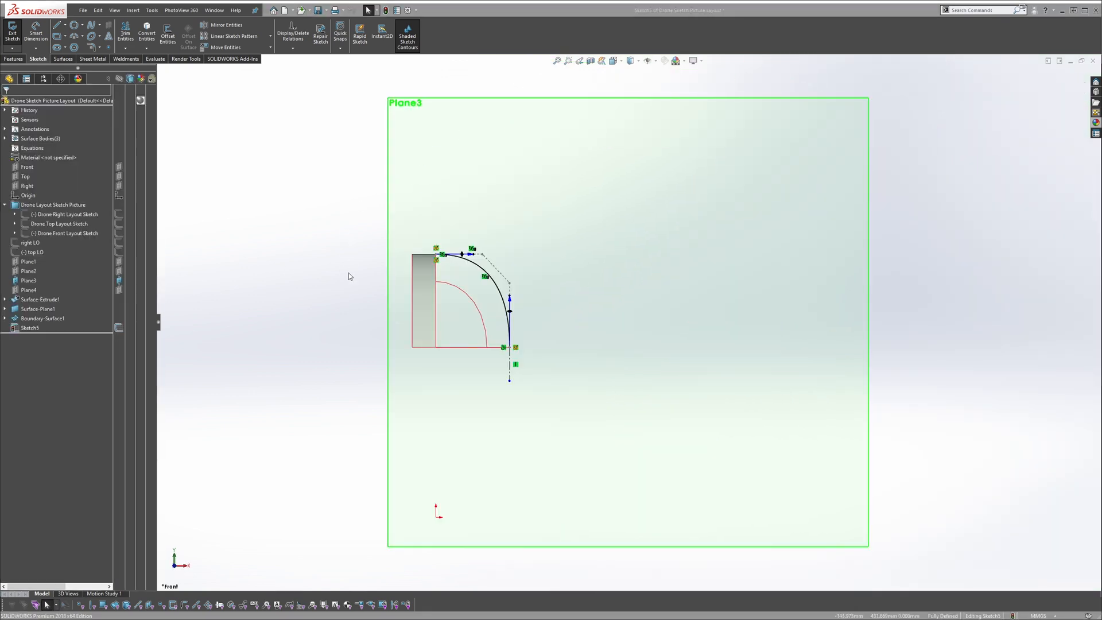
click(296, 305)
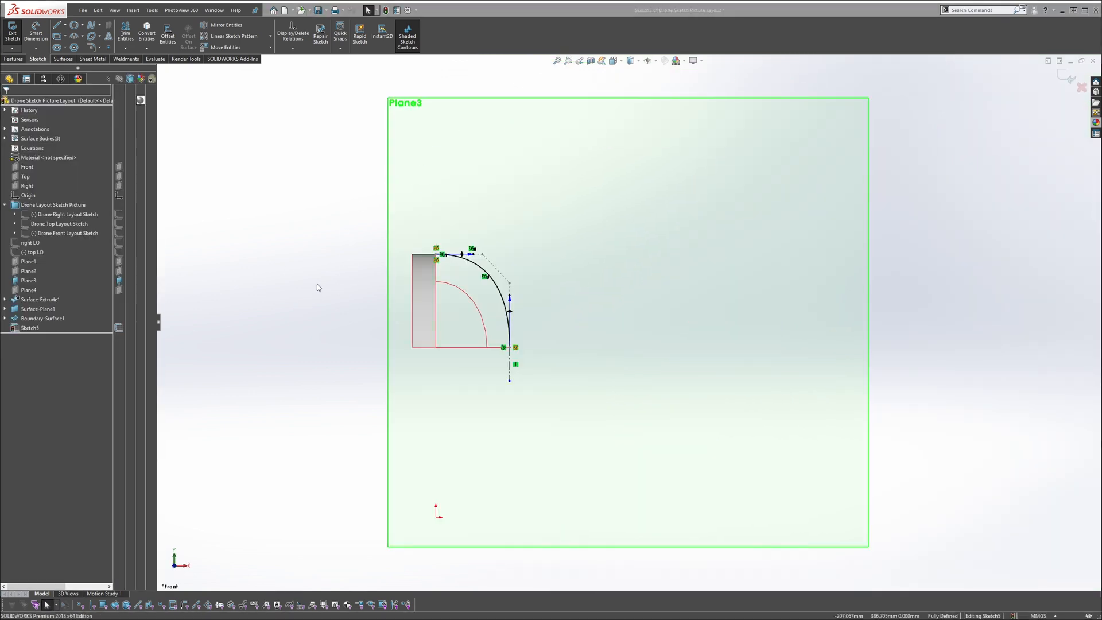
click(482, 283)
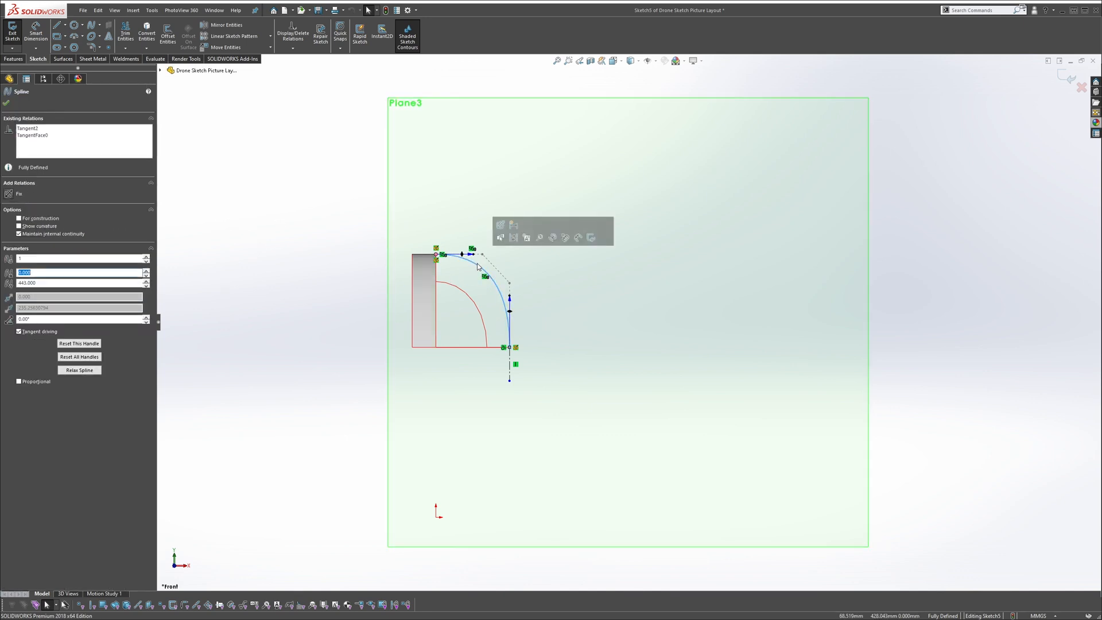
click(355, 211)
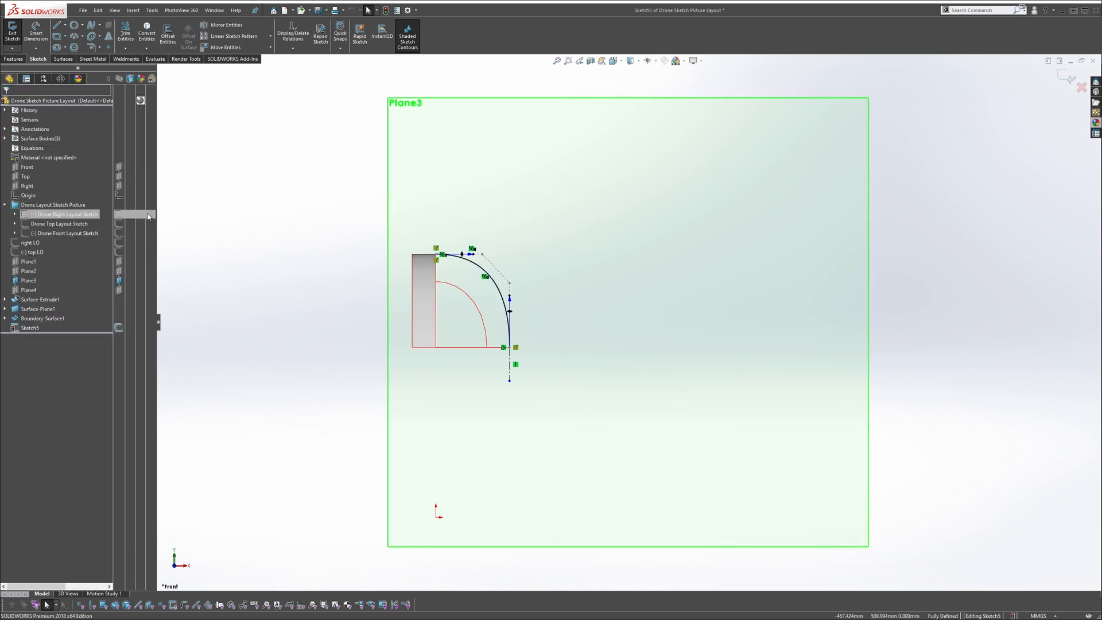
click(120, 229)
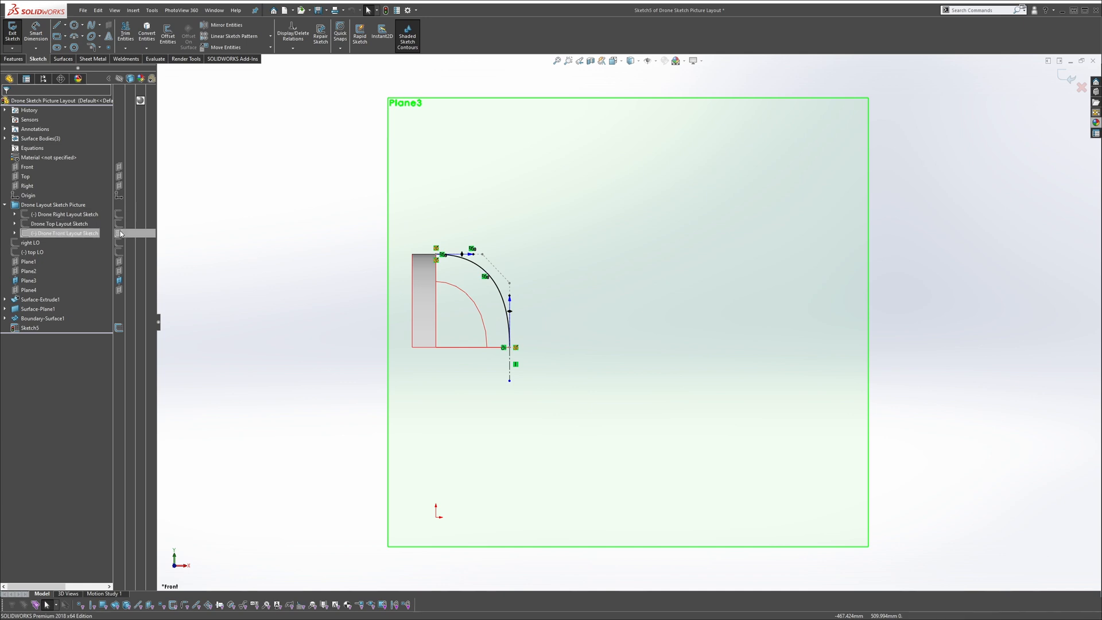
scroll(519, 305, down, 4)
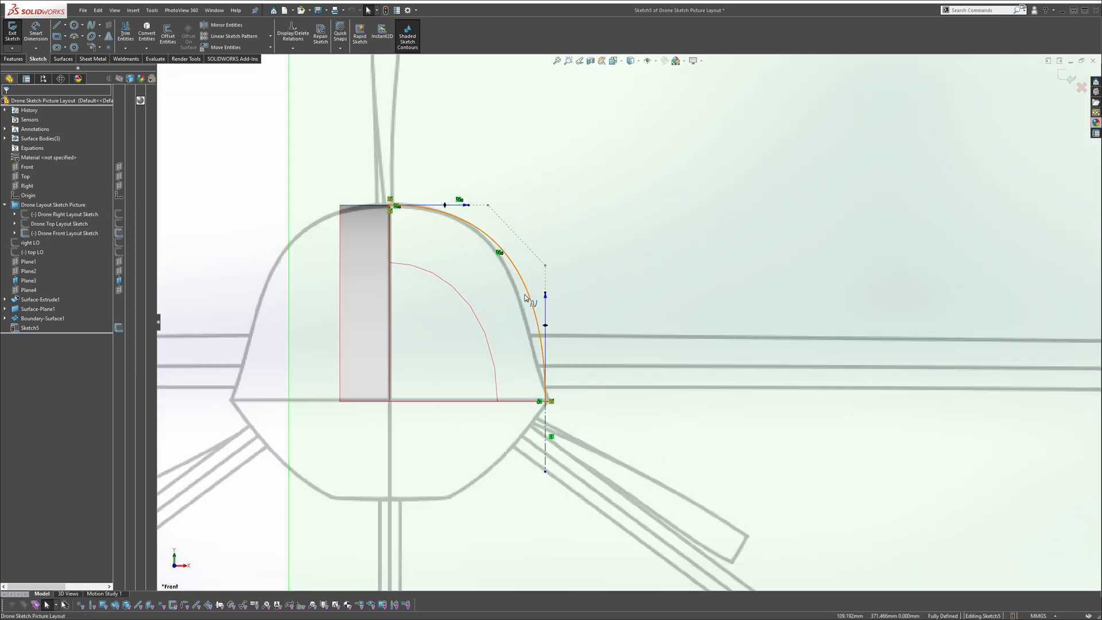
Delete the construction line's Vertical relation and tilt its lower end outward until the spline approximates the front layout outline
click(552, 437)
key(Delete)
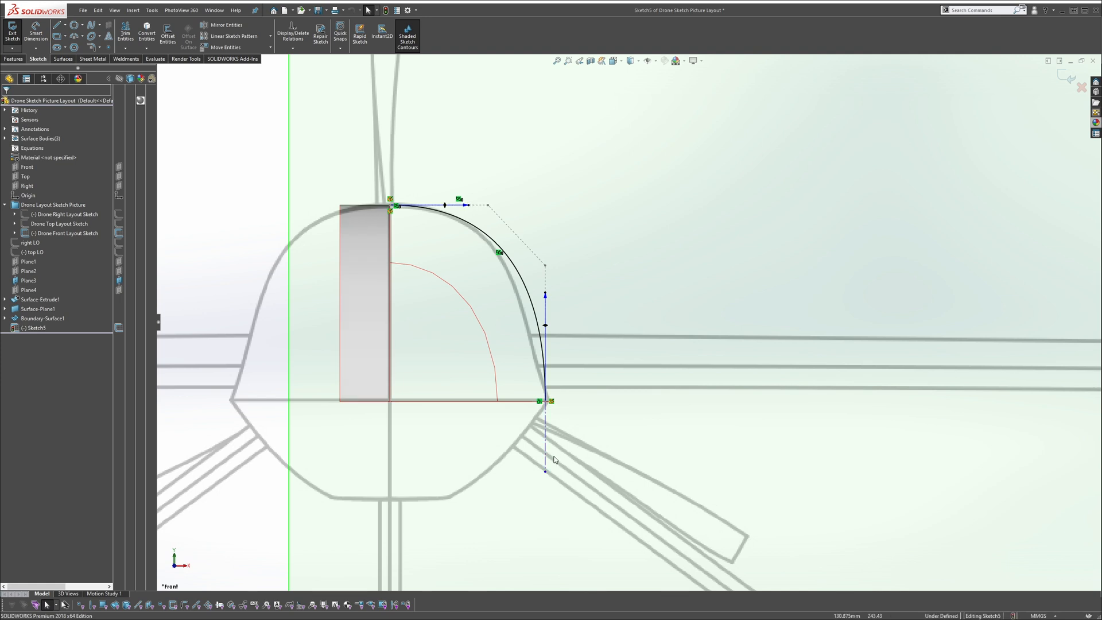
drag(545, 472, 562, 471)
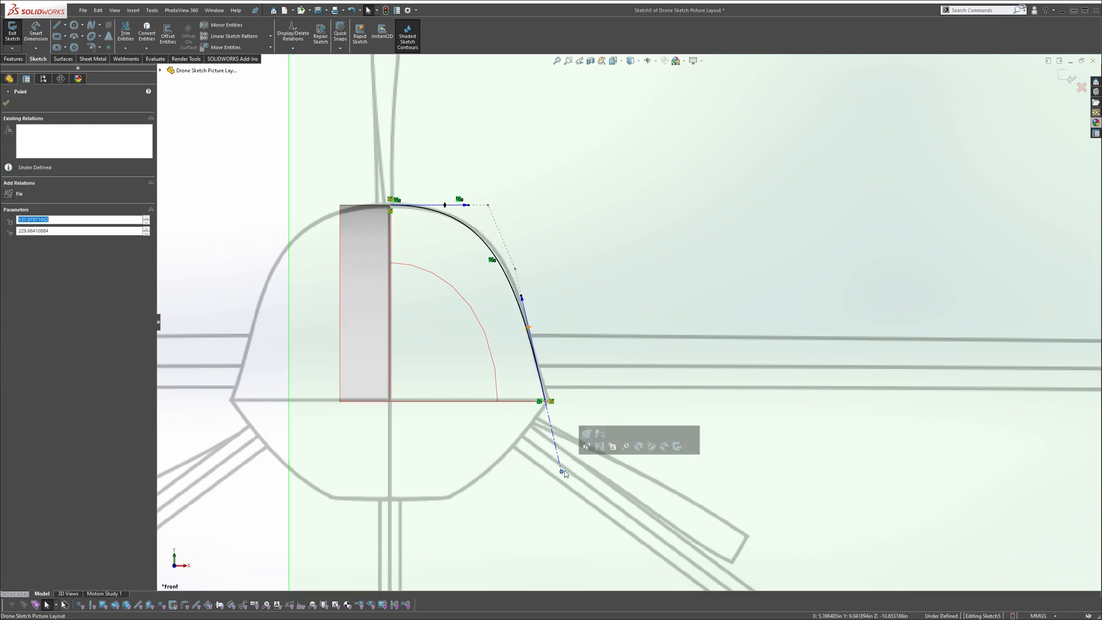
click(597, 359)
Draw a second construction line vertically downward from the spline's lower endpoint
key(s)
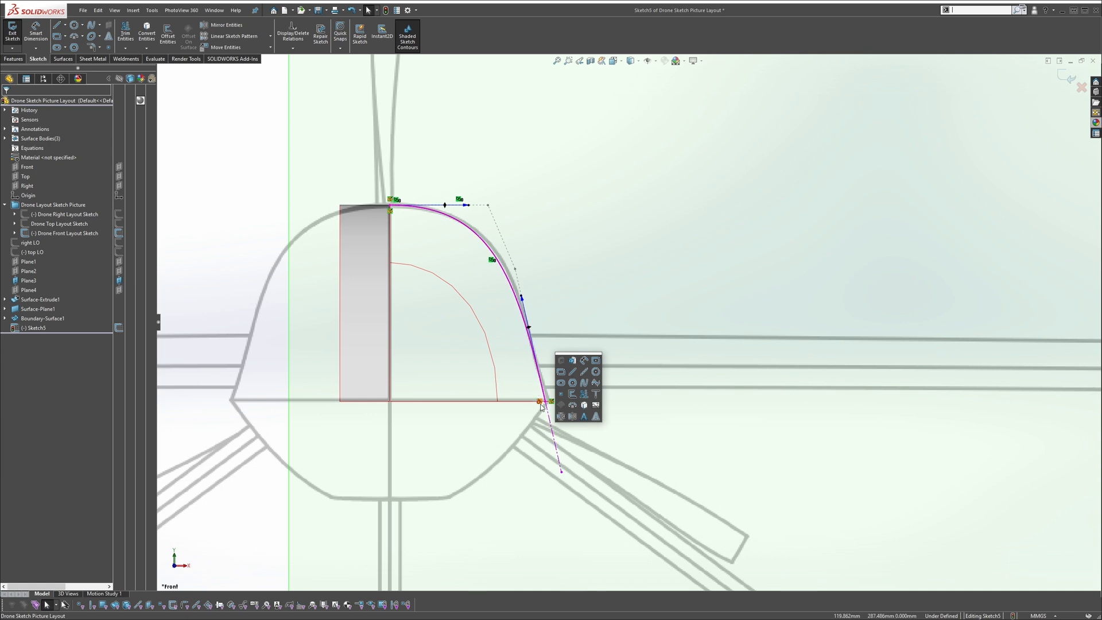
click(583, 371)
click(546, 401)
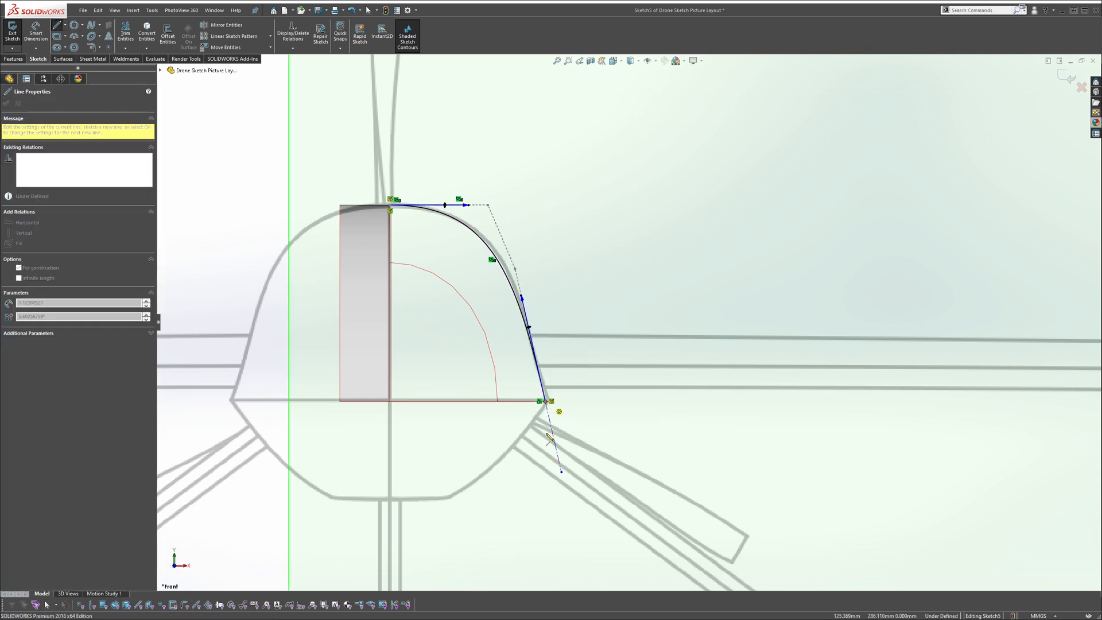
click(545, 472)
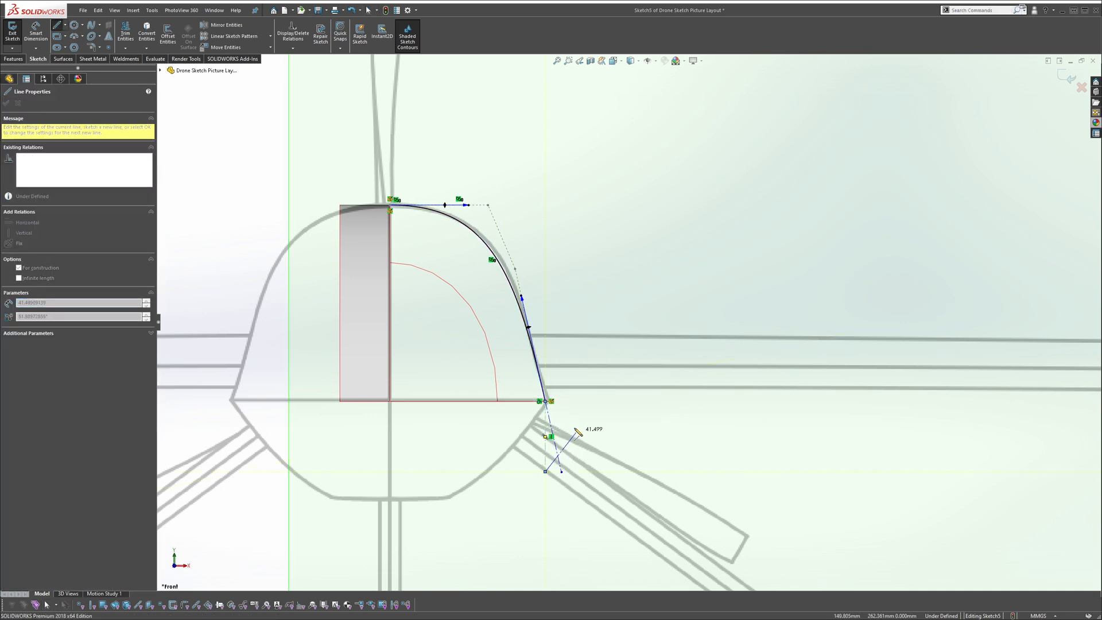
key(Escape)
Dimension the angle between the tilted and vertical construction lines and set it to 11°
scroll(557, 448, down, 5)
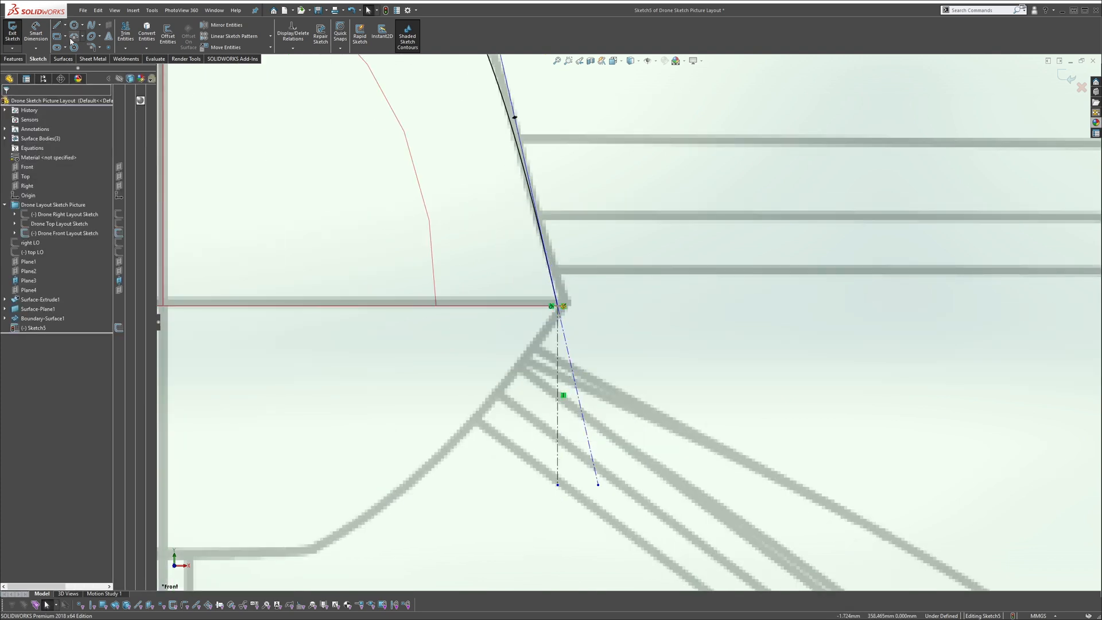
key(s)
click(666, 306)
click(573, 364)
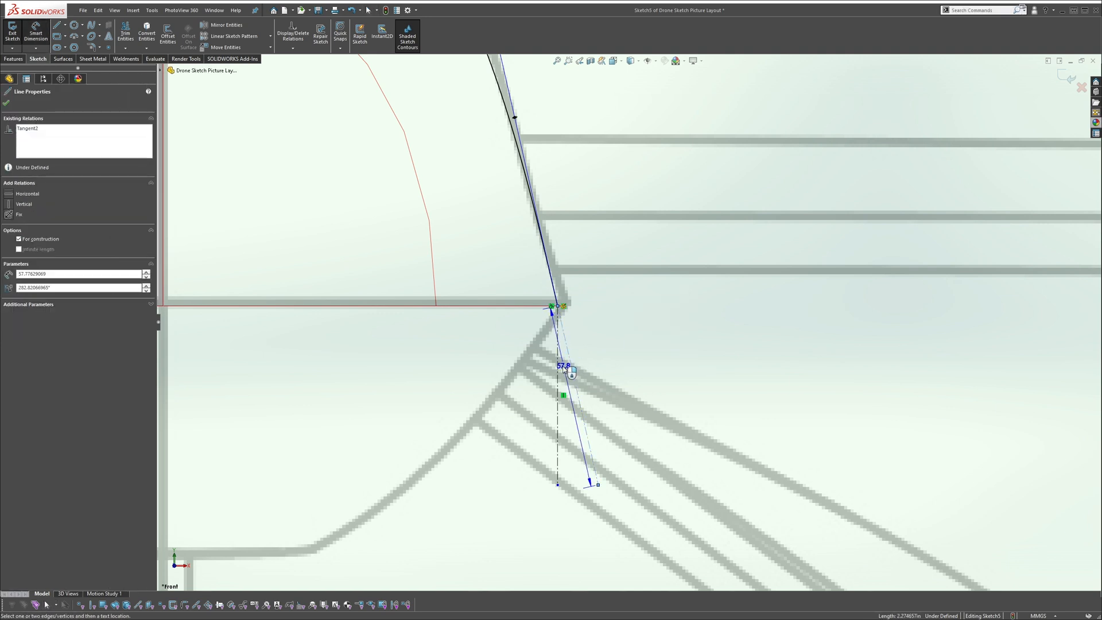
click(558, 369)
click(574, 416)
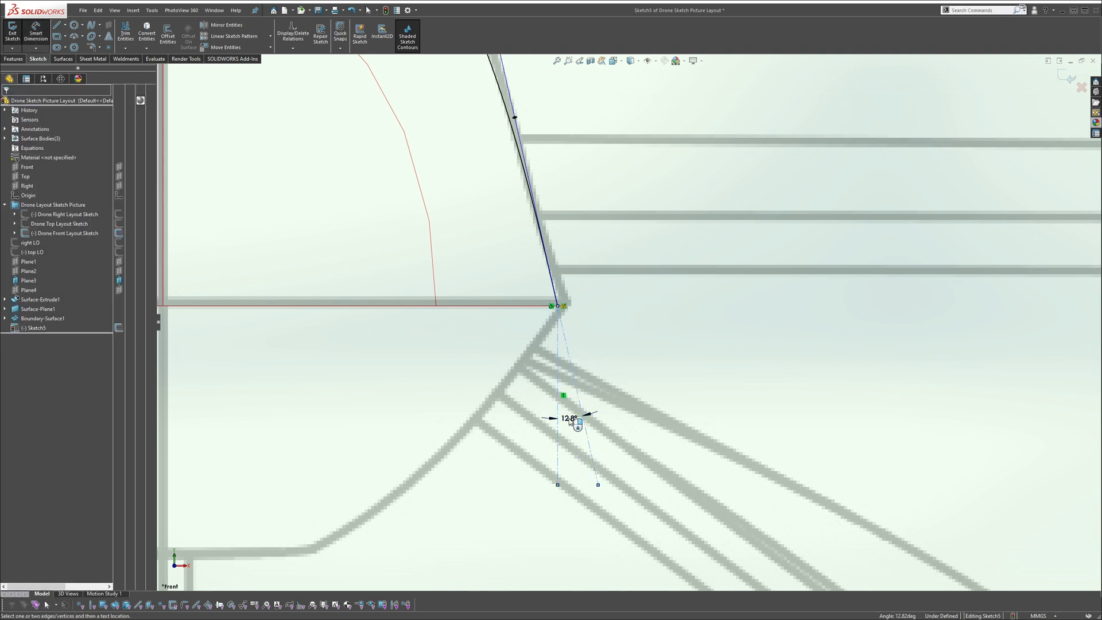
text(11)
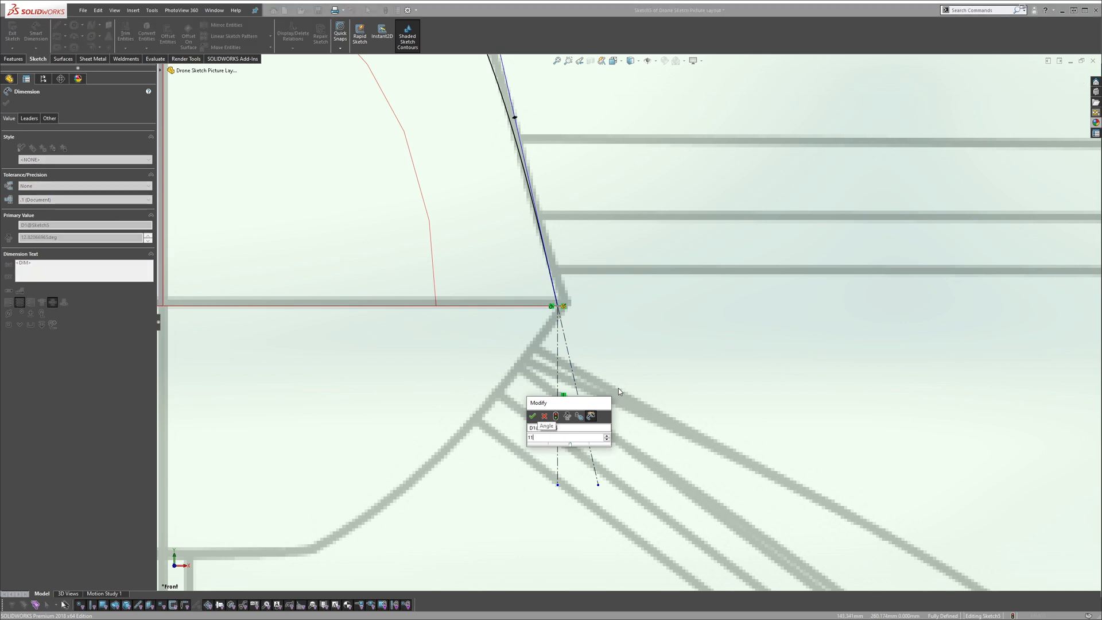
key(Return)
scroll(572, 272, up, 3)
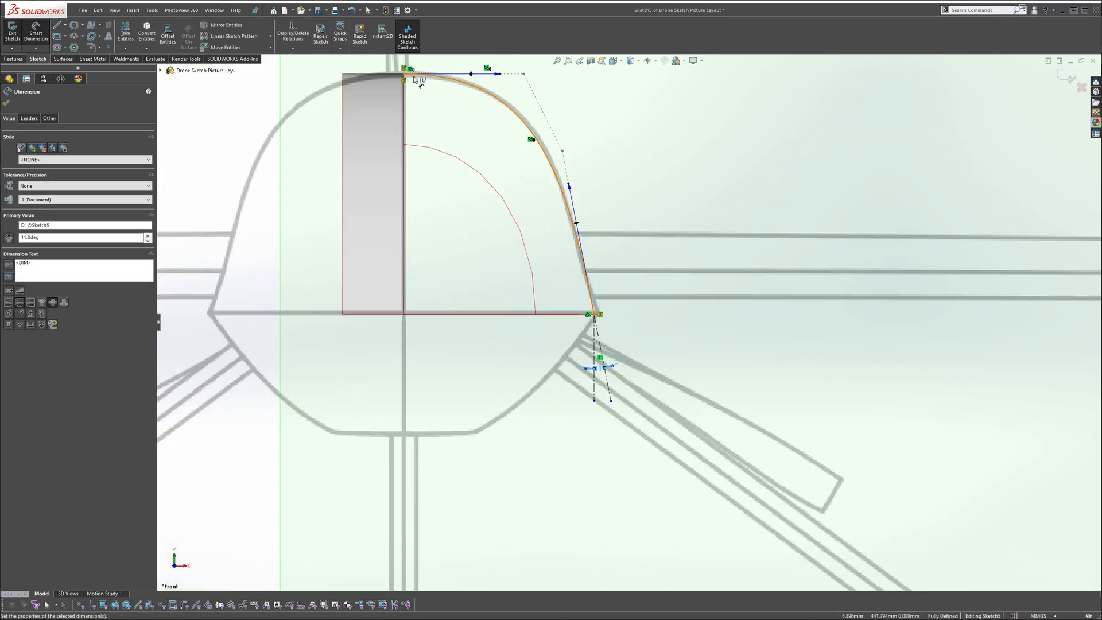
scroll(521, 170, up, 2)
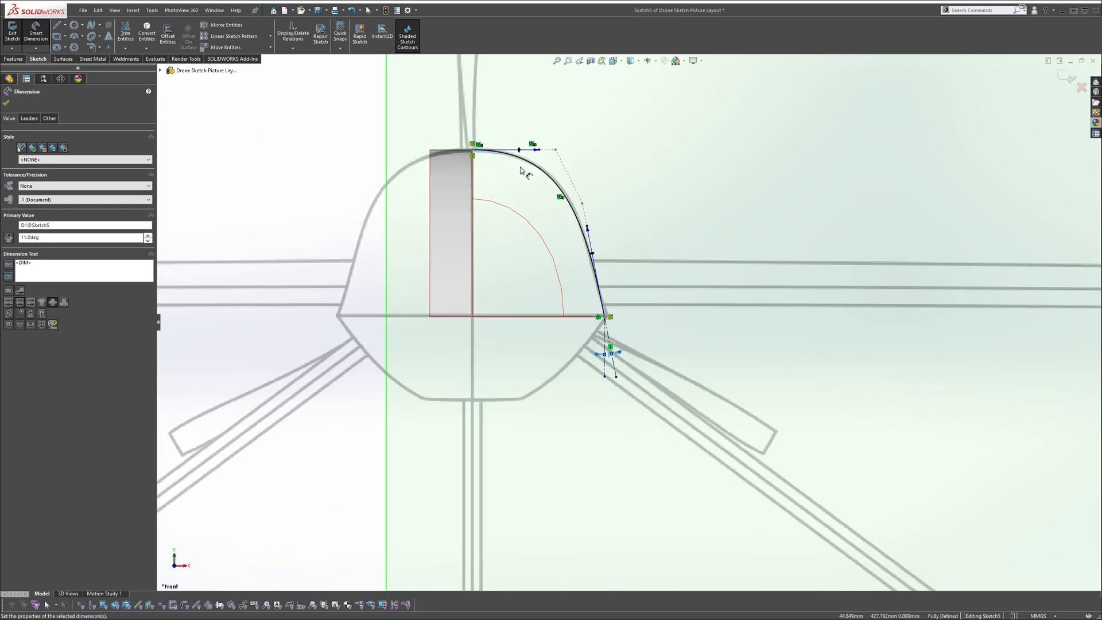
key(Escape)
Dimension the spline's upper tangent handle and set its value to 280 mm
scroll(567, 198, up, 3)
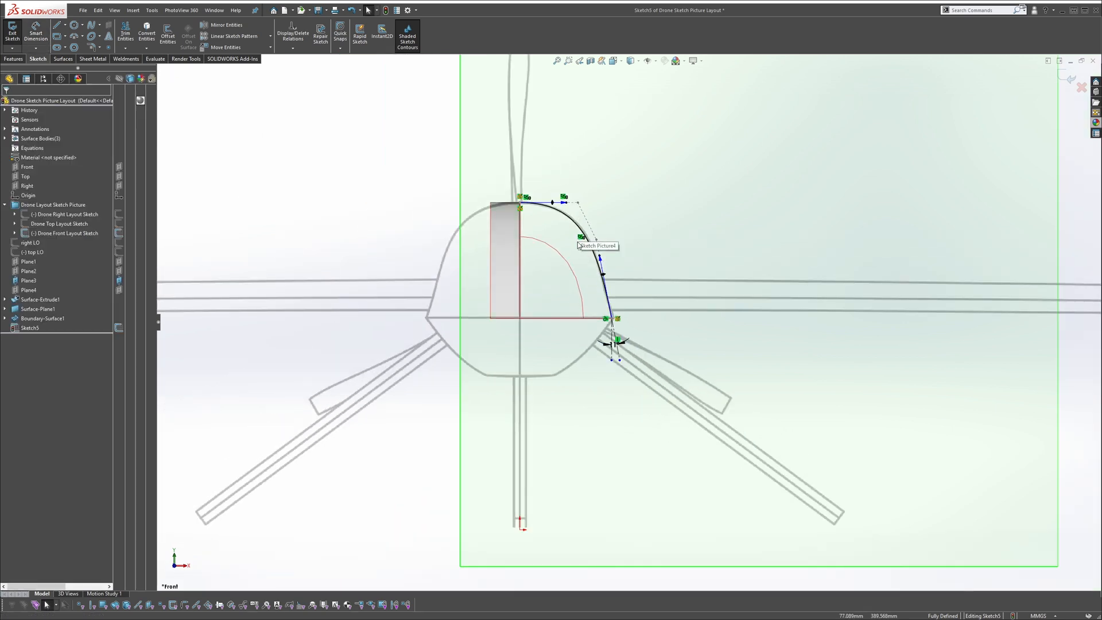
scroll(568, 154, down, 1)
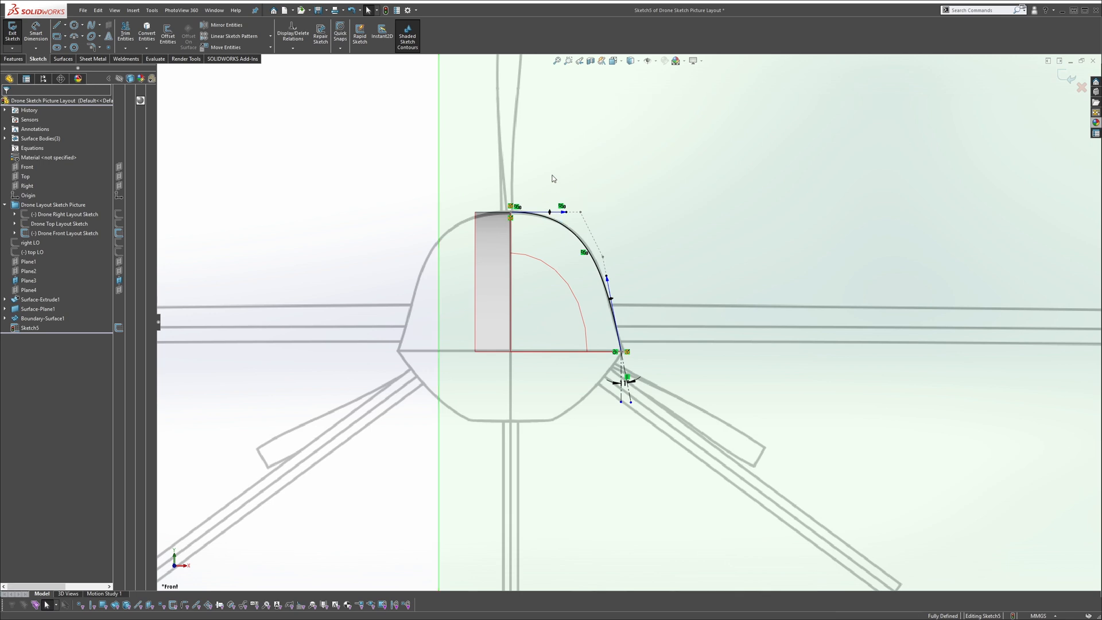
key(s)
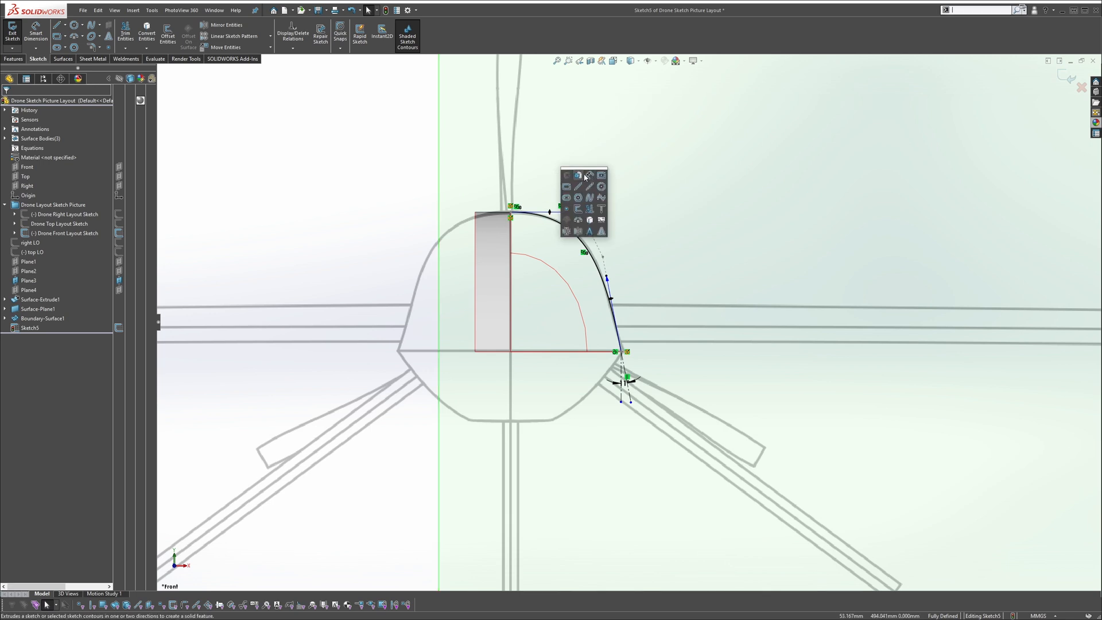
click(585, 178)
click(563, 211)
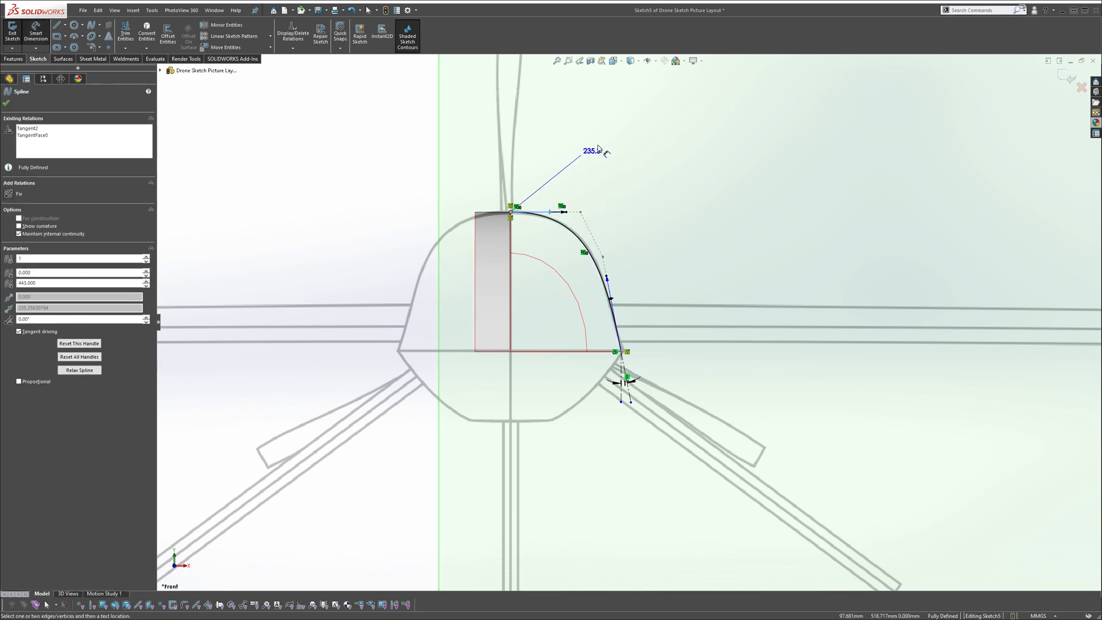
click(606, 141)
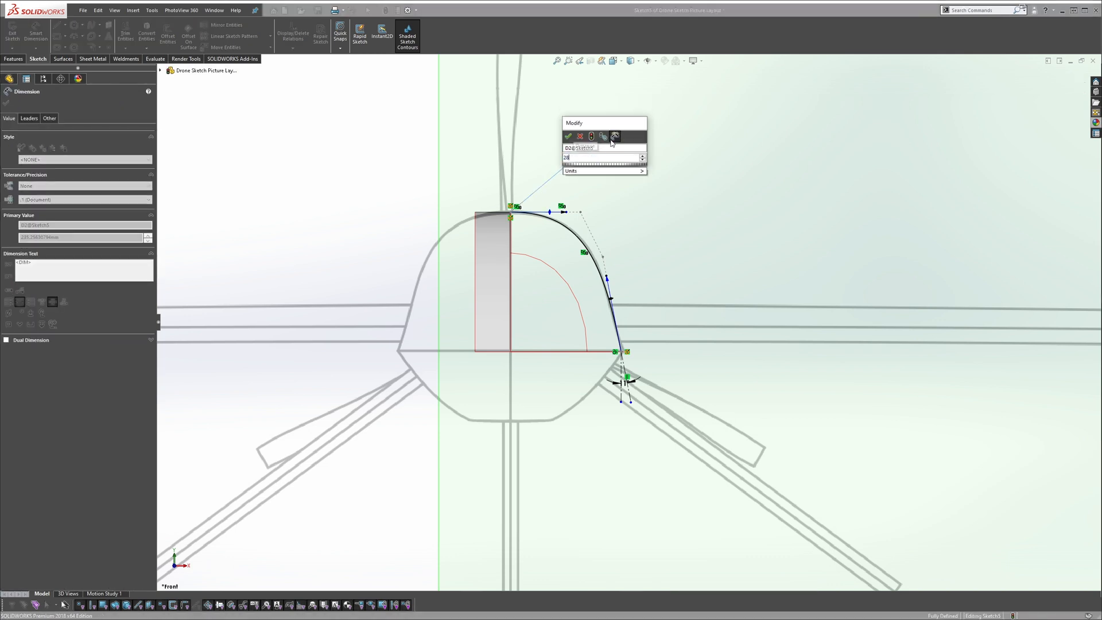
key(Return)
scroll(643, 241, down, 2)
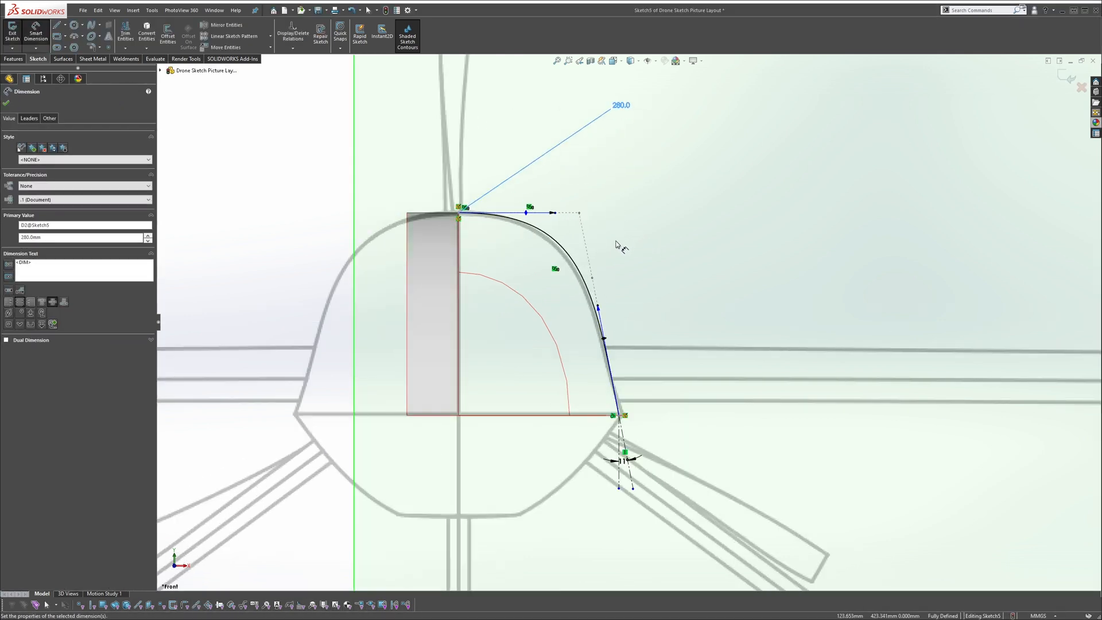
key(Escape)
Lengthen the spline's lower tangent handle slightly to refine the curve against the body outline
right_click(597, 311)
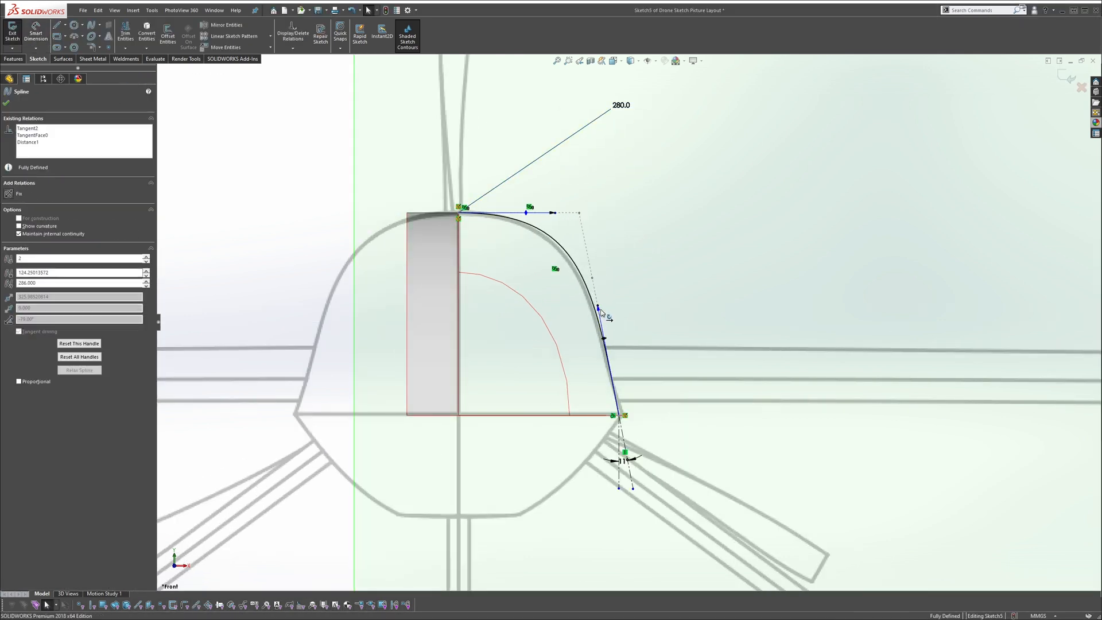
click(625, 250)
mouse_move(599, 313)
mouse_down()
mouse_move(602, 321)
mouse_move(597, 297)
mouse_up()
click(657, 174)
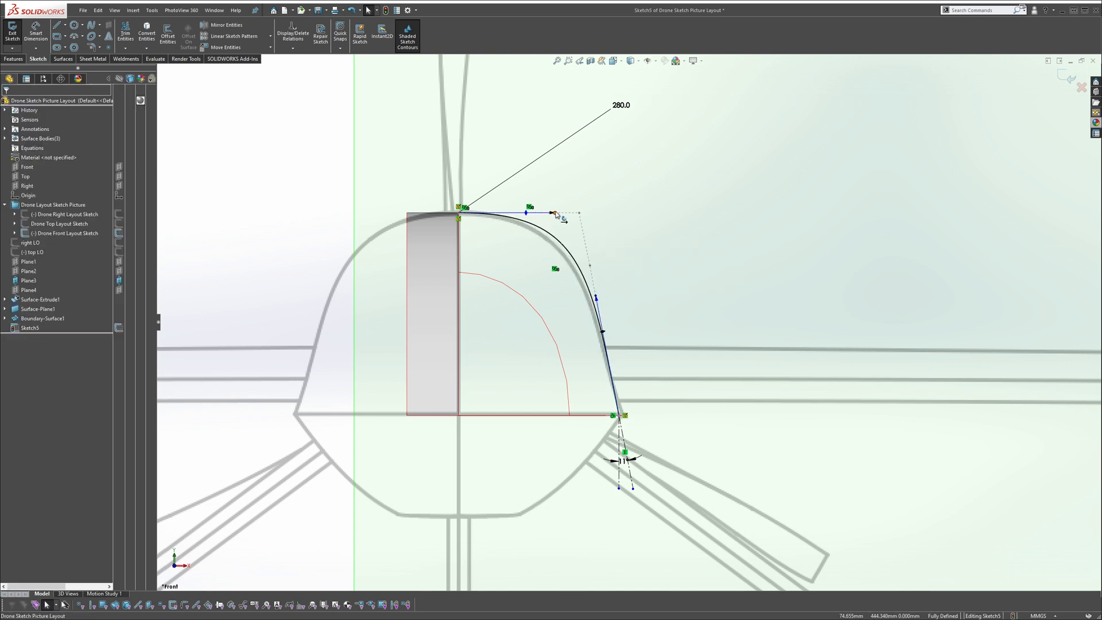
Shorten the spline's upper tangent handle until the curve follows the front body outline, and close the Plane3 sketch
drag(553, 213, 538, 212)
click(655, 261)
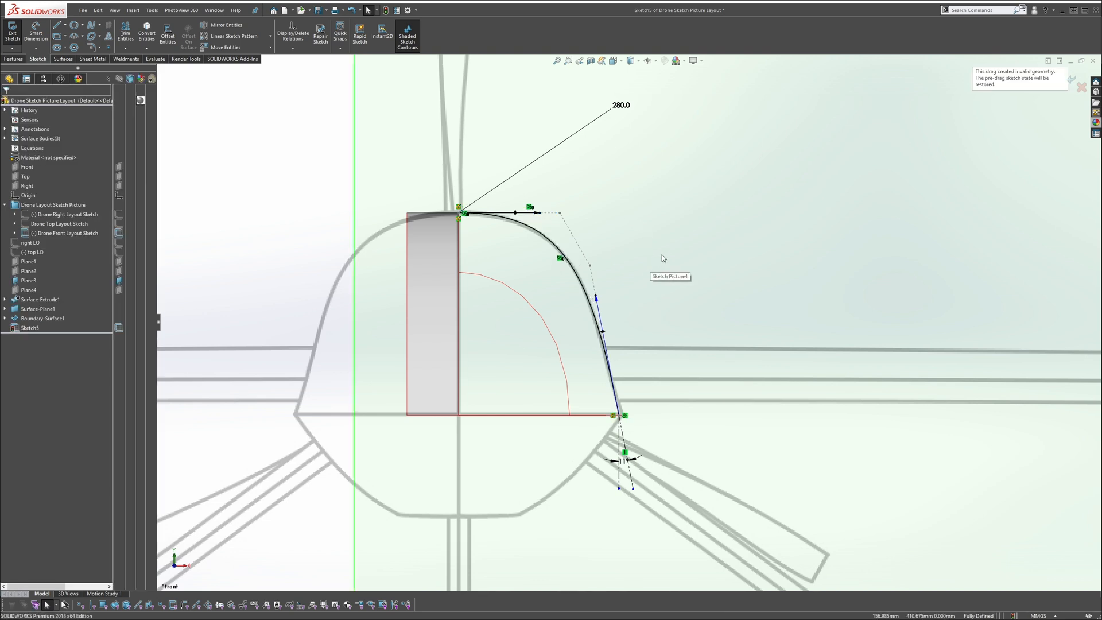
click(540, 213)
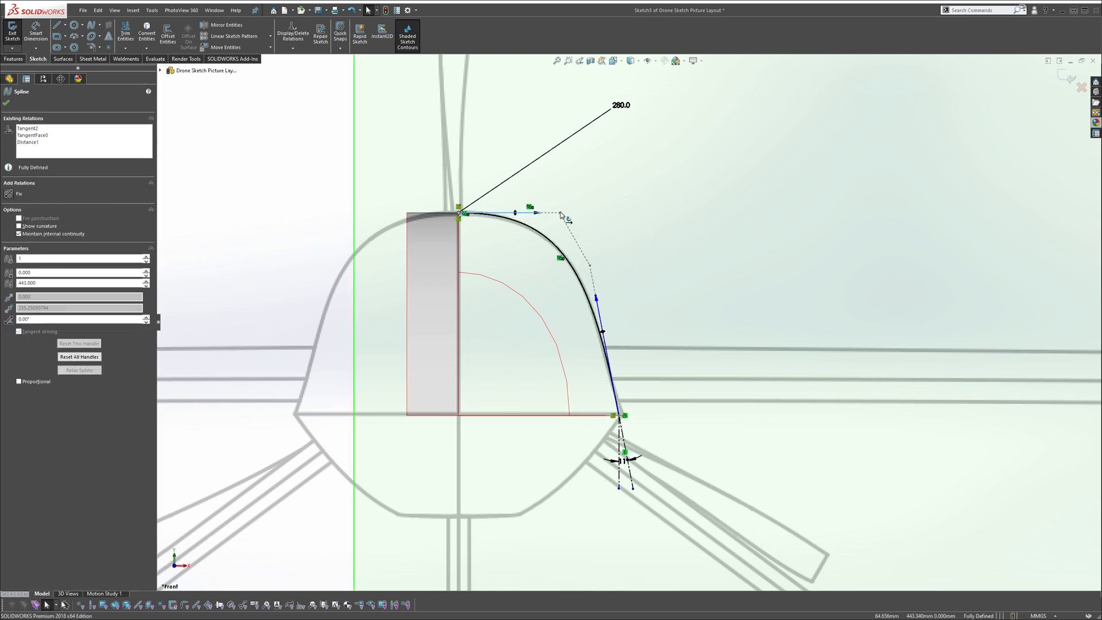
click(648, 268)
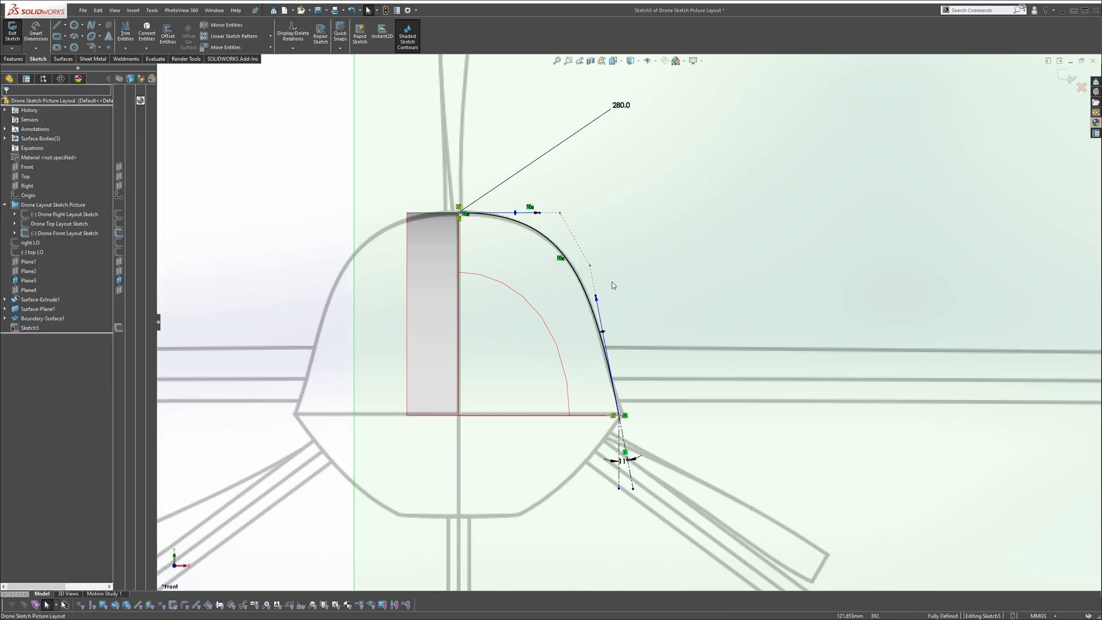
scroll(629, 323, up, 3)
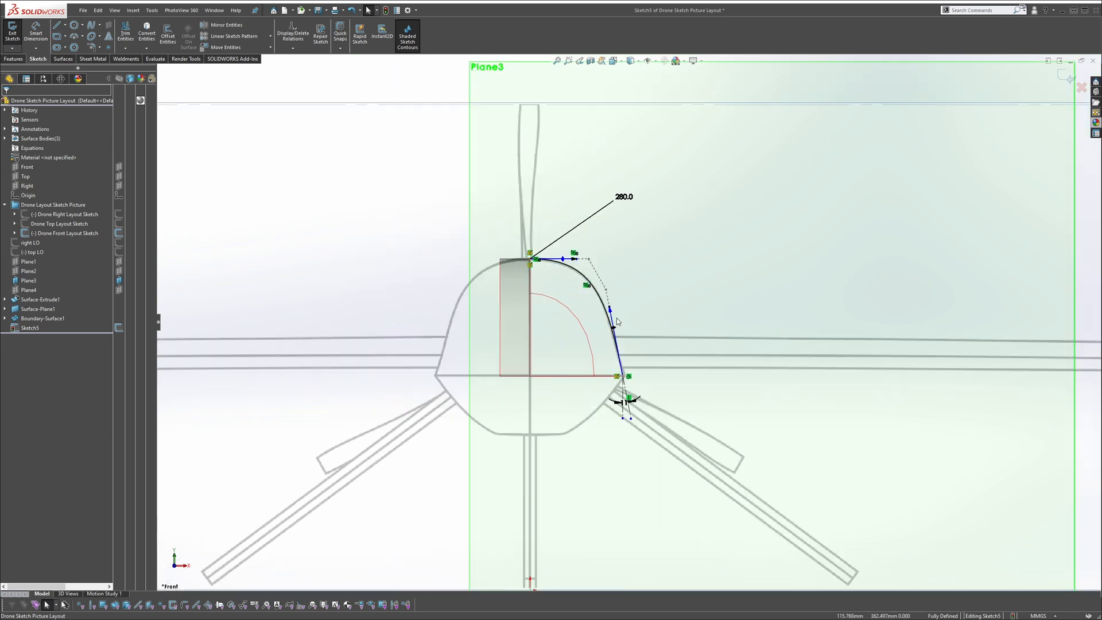
click(1062, 75)
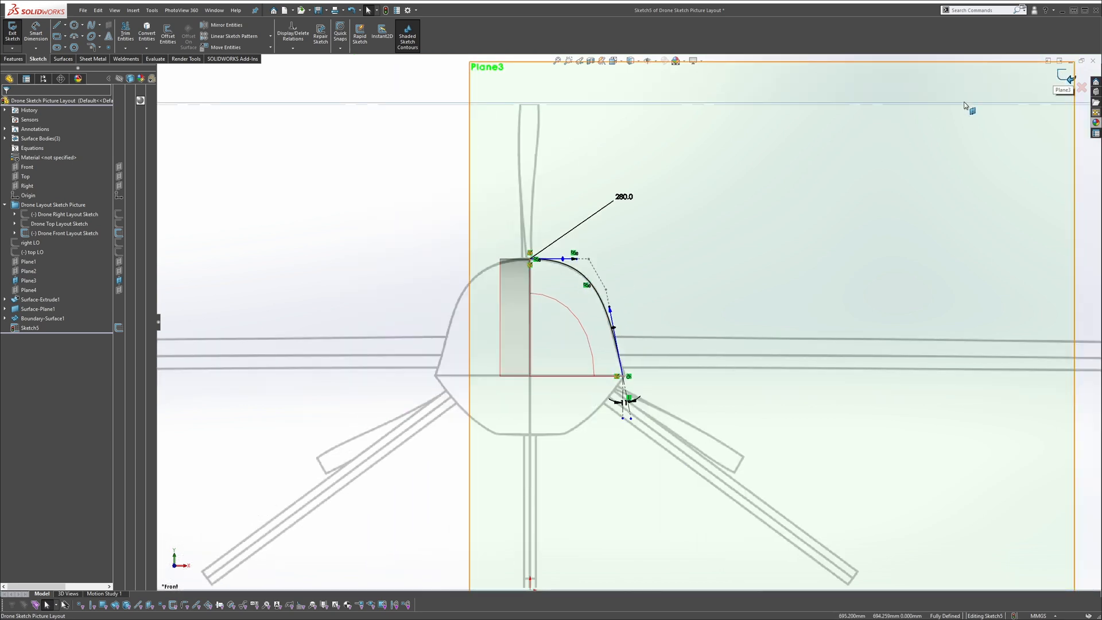
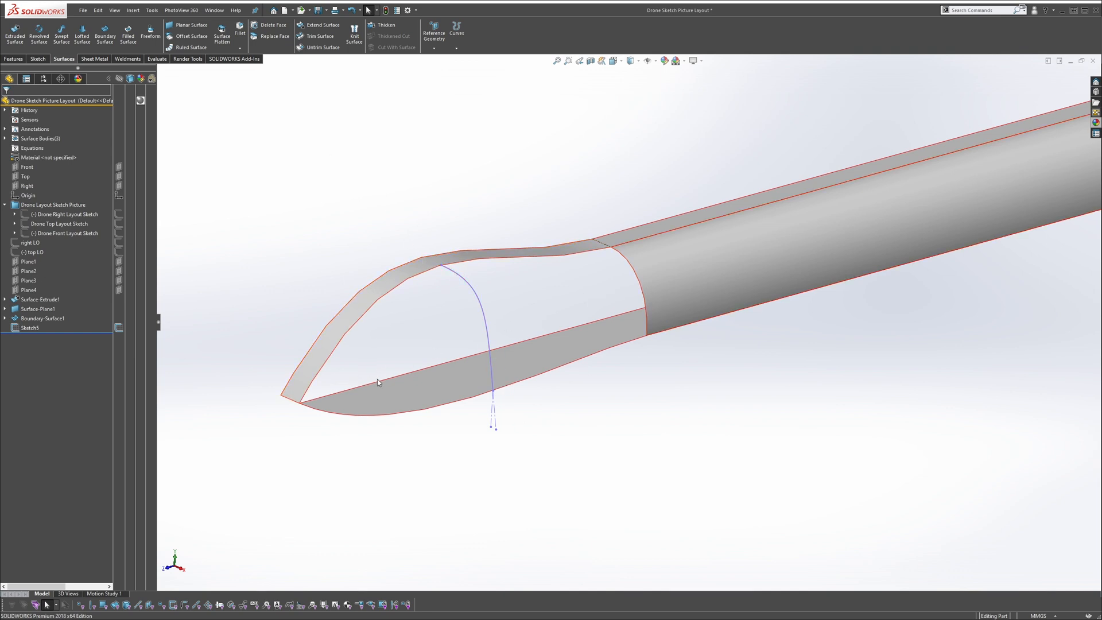
Set up a boundary surface from the body's end edge and Sketch5 to the upper and lower nose edges, with curvature combs off
click(105, 33)
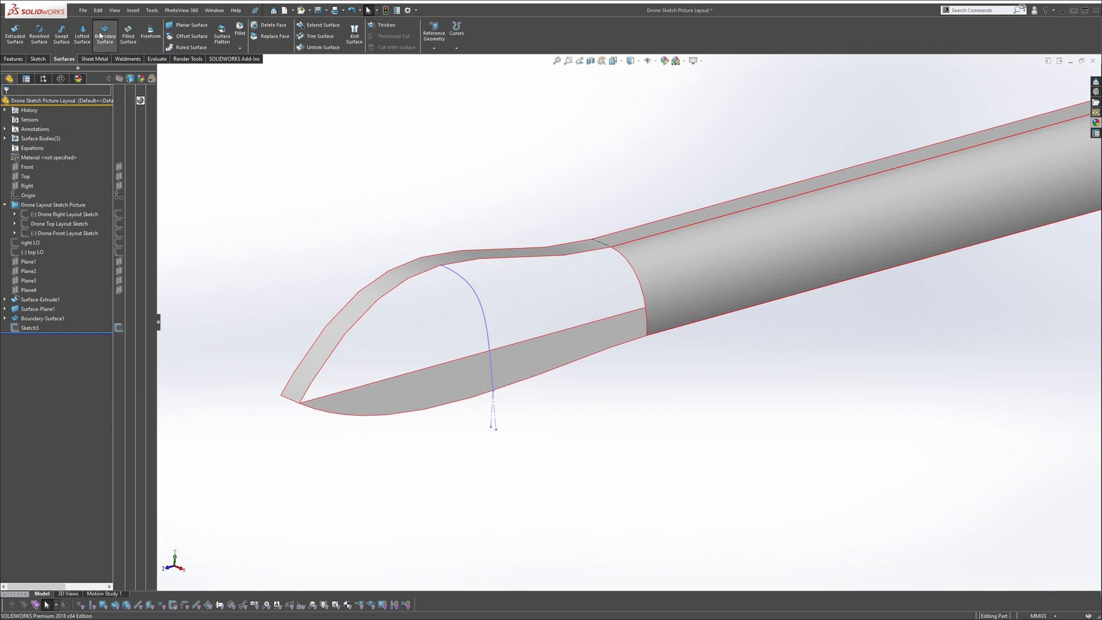
click(626, 262)
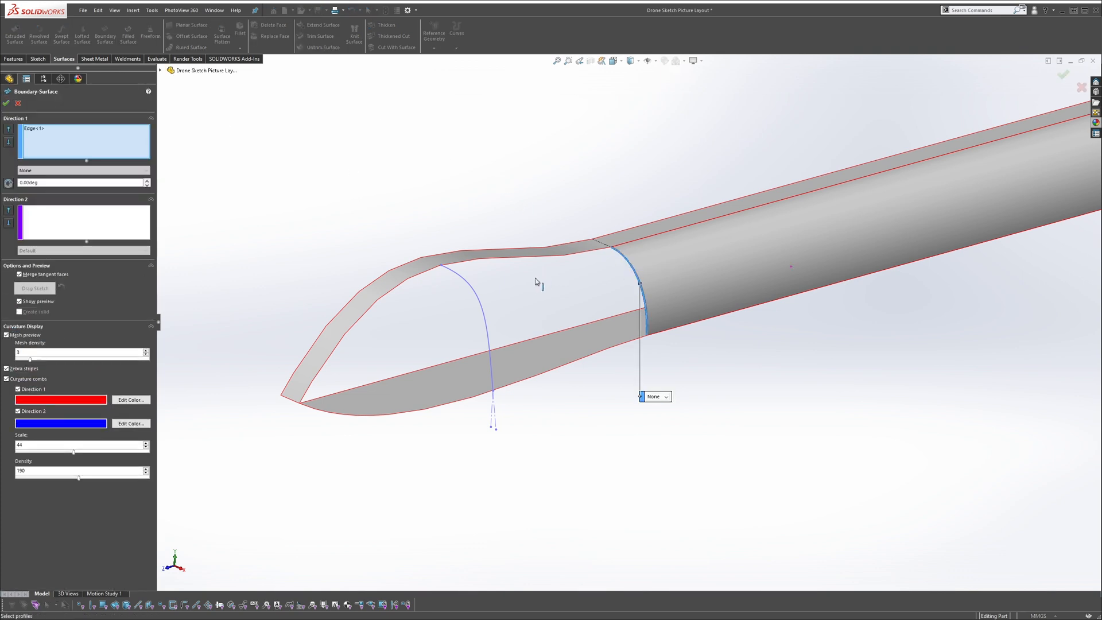
click(471, 291)
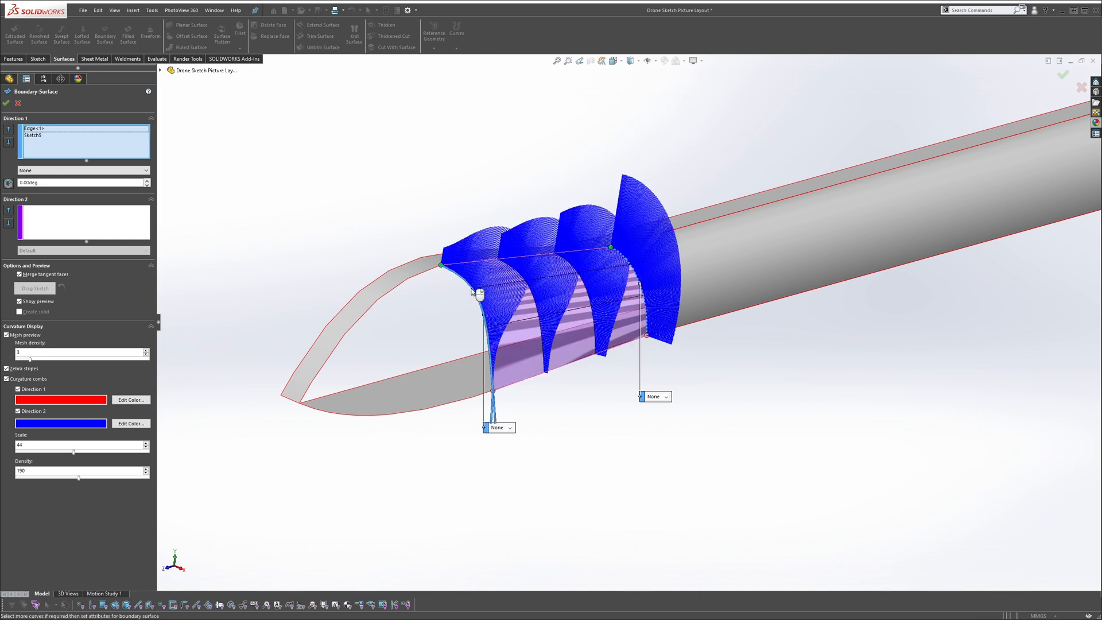
click(97, 226)
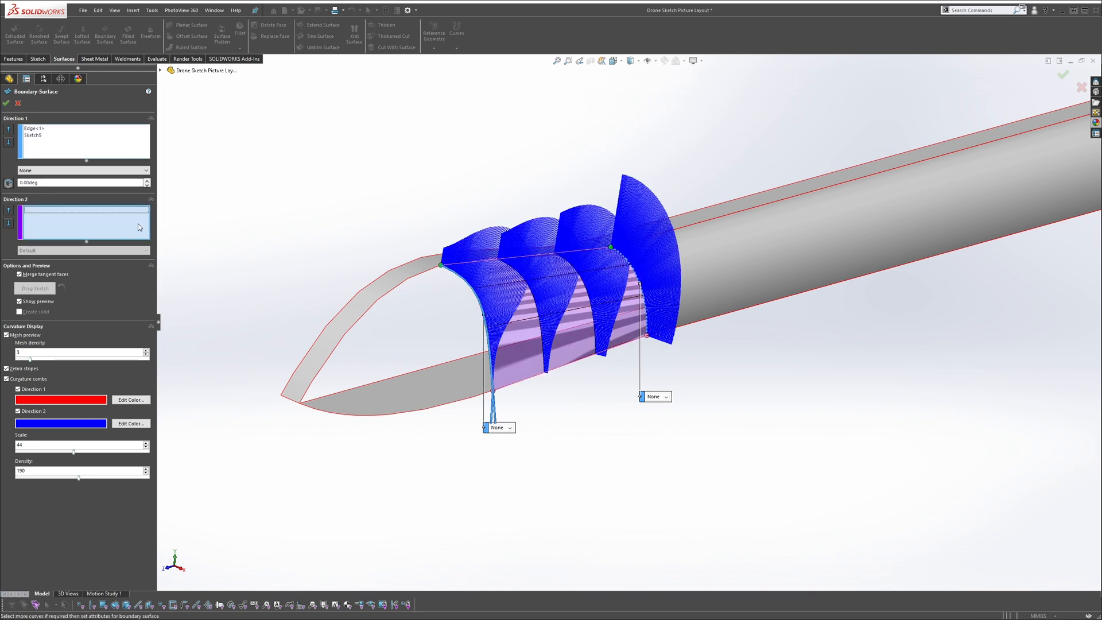
click(409, 280)
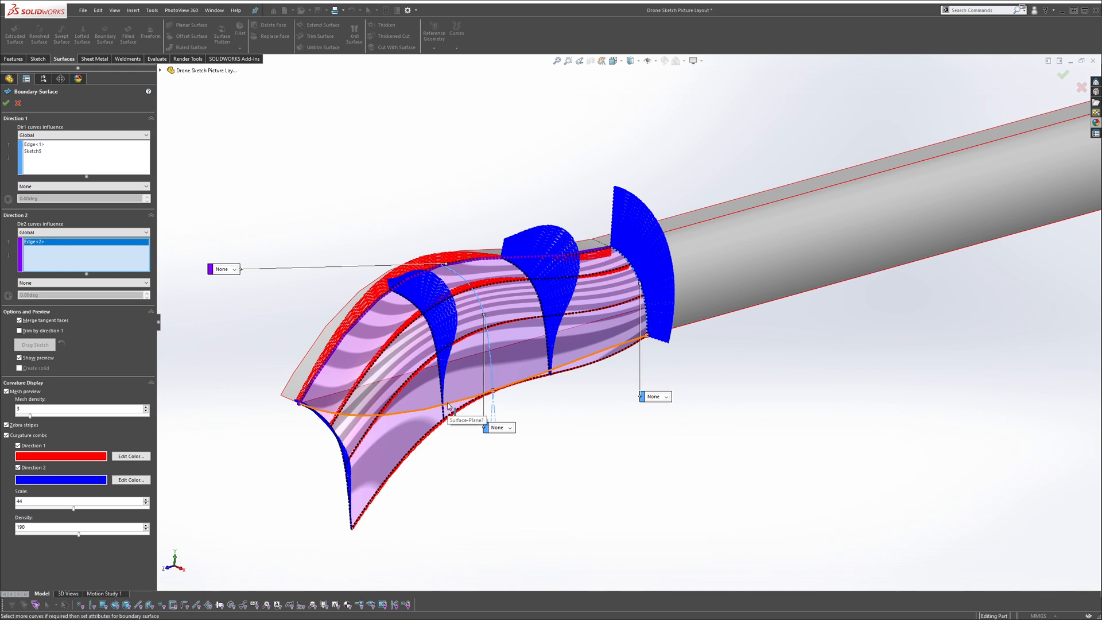
click(448, 405)
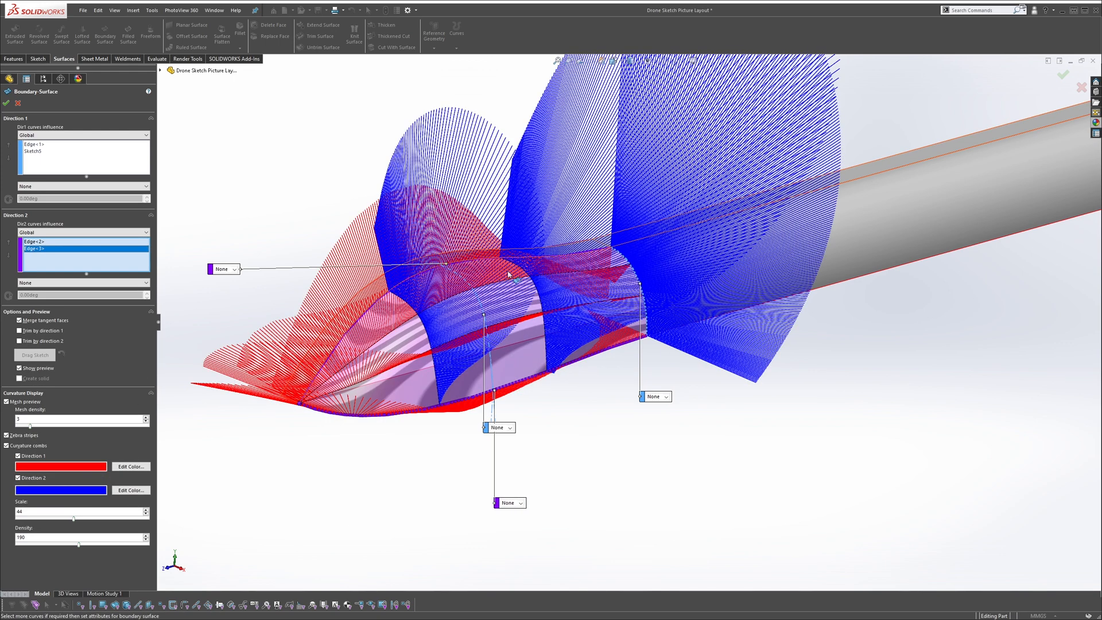
click(7, 446)
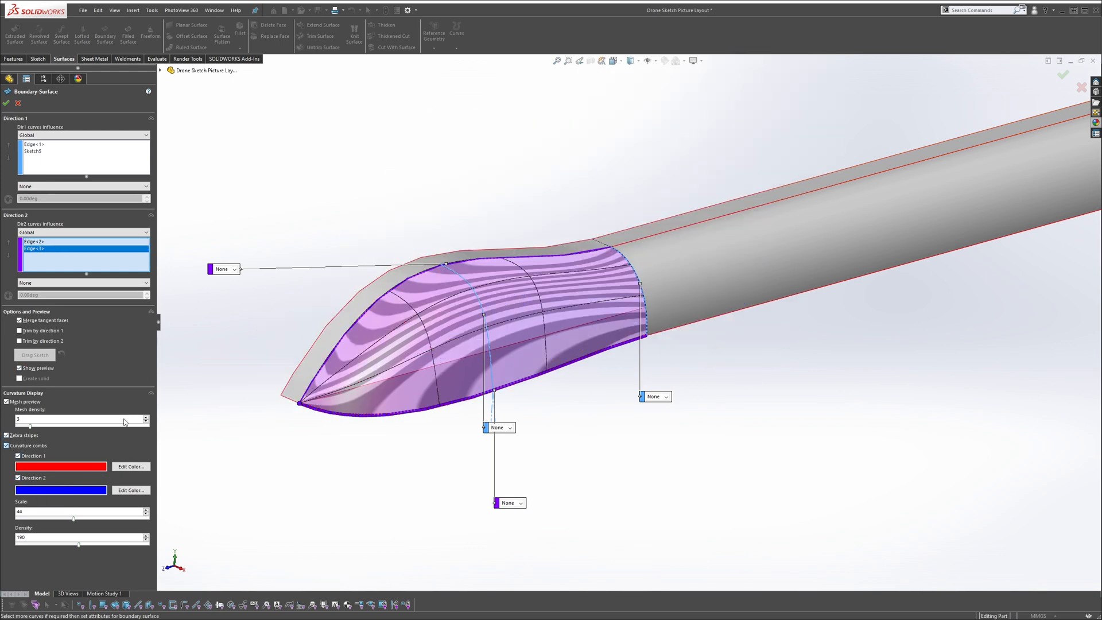
Apply Tangency To Face at the upper nose edge and the body's end edge, and create the boundary surface
middle_drag(574, 275, 549, 267)
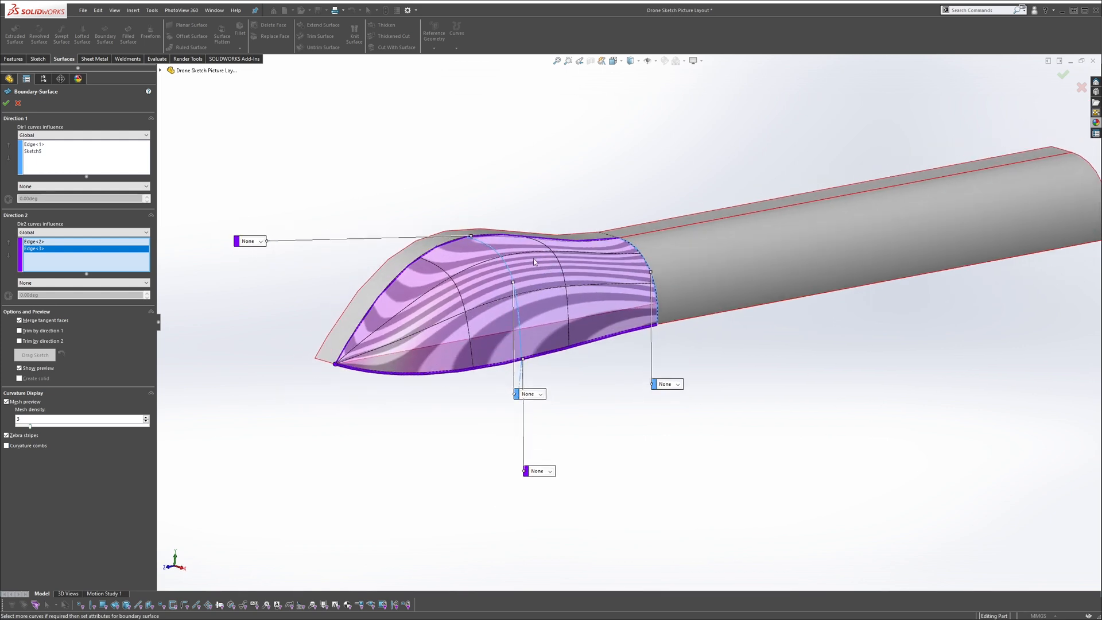
click(260, 241)
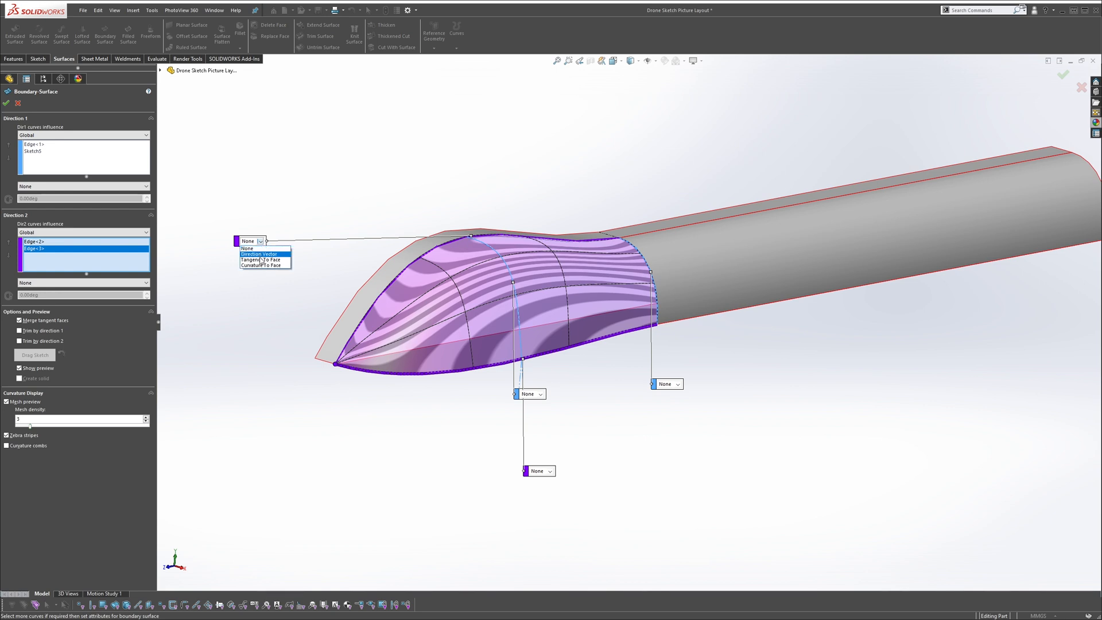
click(261, 257)
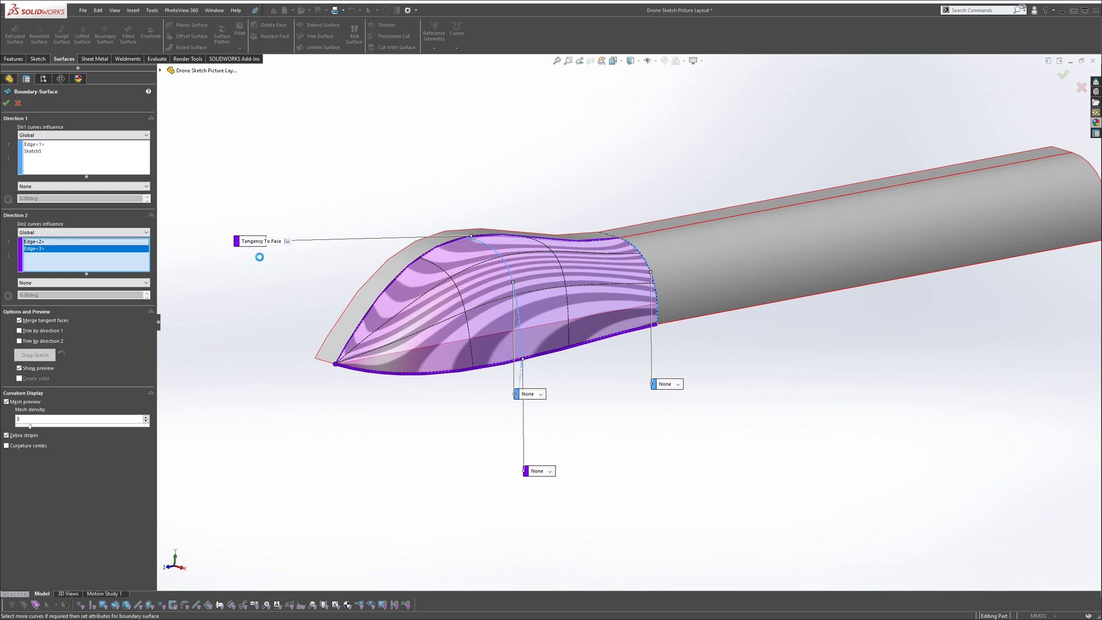
click(678, 384)
click(680, 400)
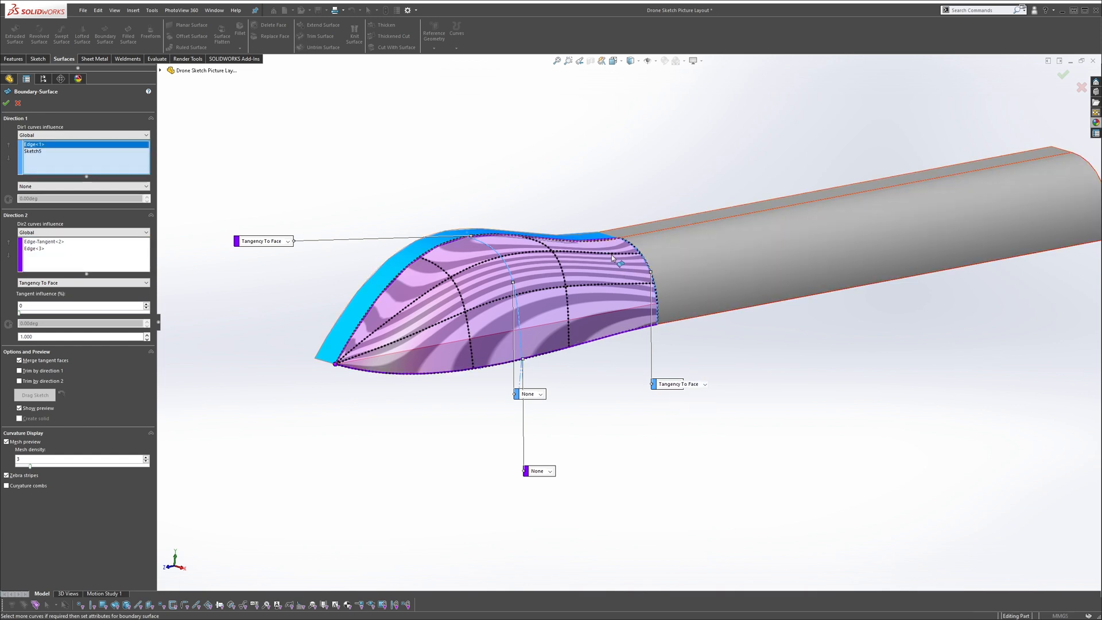
middle_drag(656, 277, 643, 284)
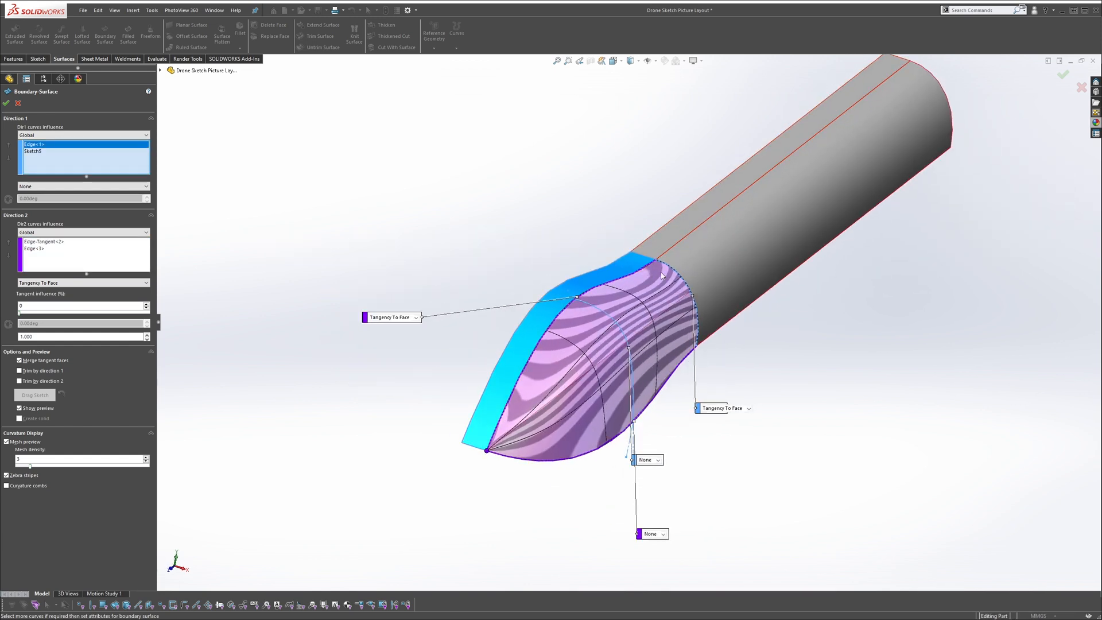
middle_drag(635, 290, 587, 274)
scroll(343, 405, down, 3)
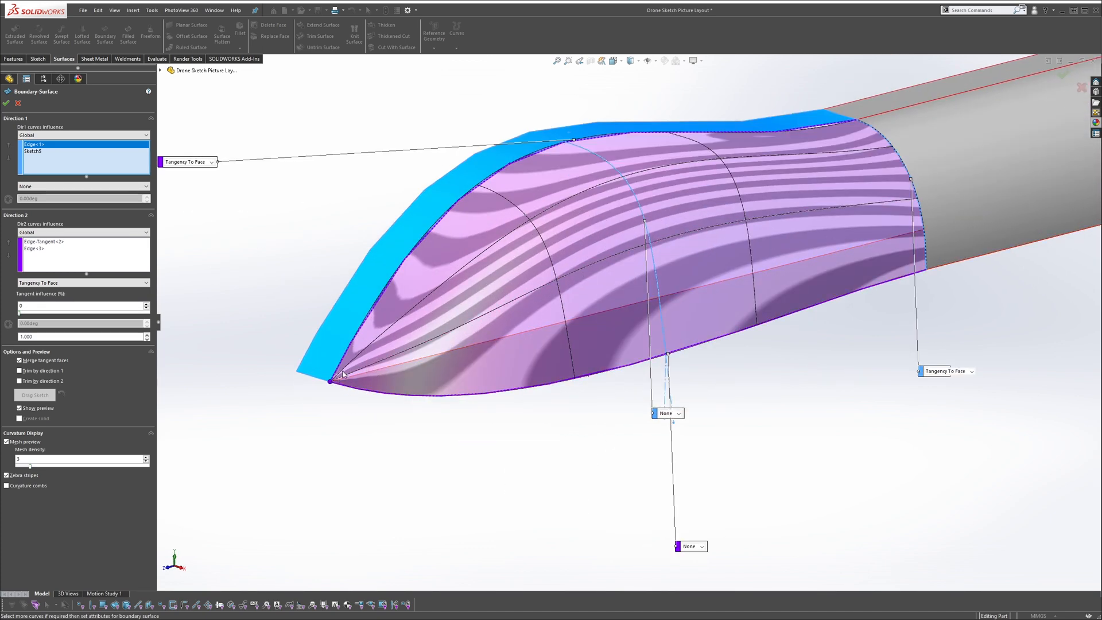
middle_drag(362, 370, 435, 359)
scroll(534, 310, up, 2)
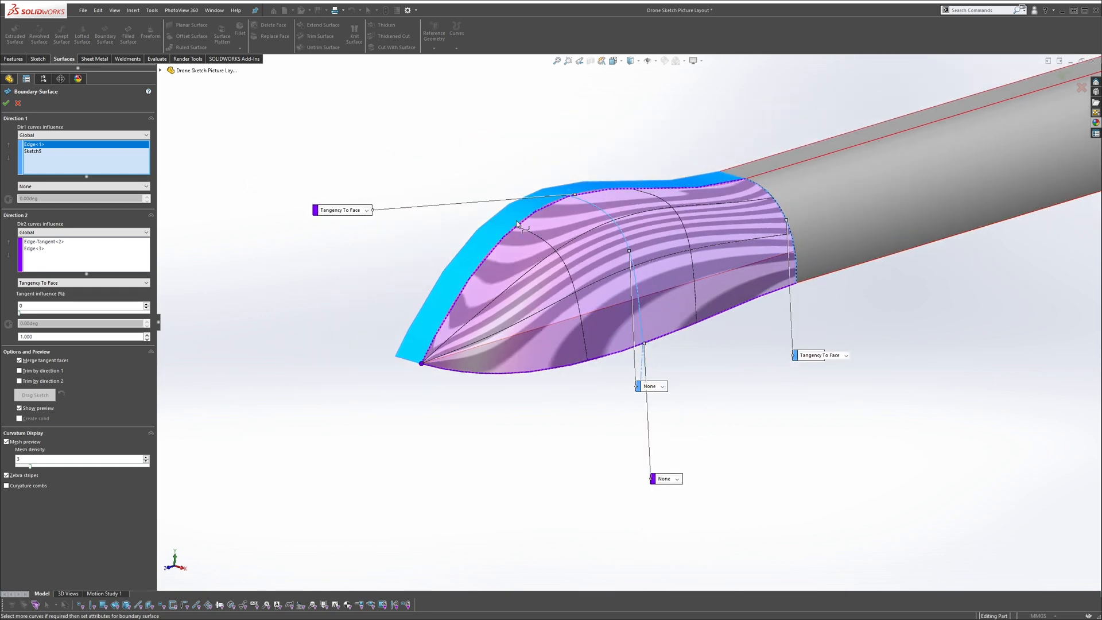
click(8, 103)
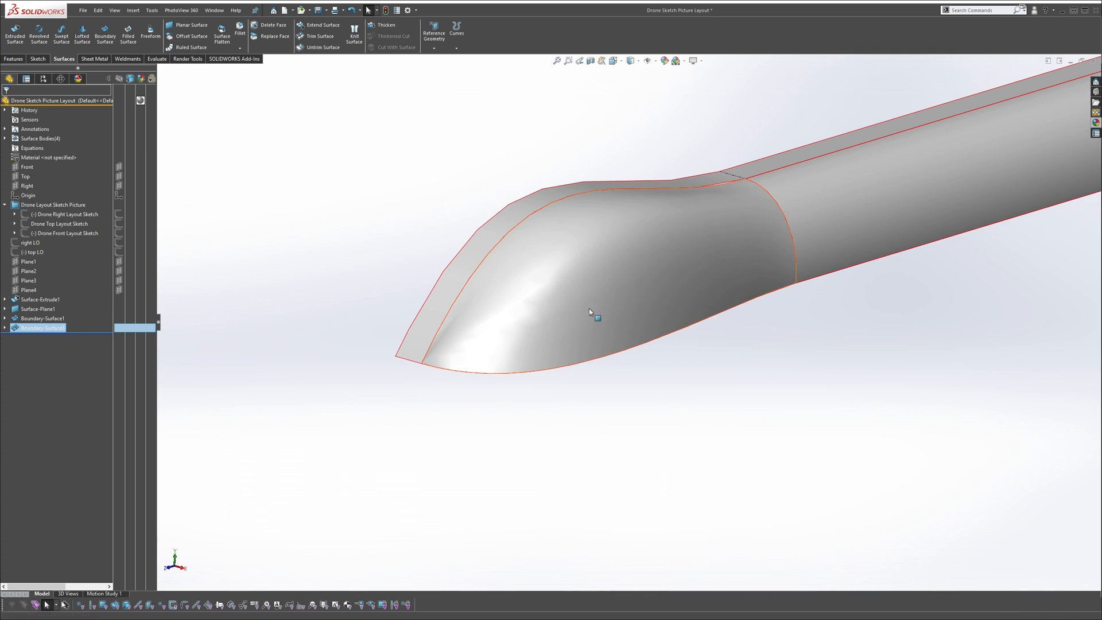
Examine the new nose surface around its pointed tip with the curvature colour display
middle_drag(590, 315, 515, 336)
scroll(489, 352, down, 2)
scroll(444, 359, down, 3)
mouse_move(445, 359)
middle_down()
mouse_move(457, 353)
mouse_move(441, 354)
middle_up()
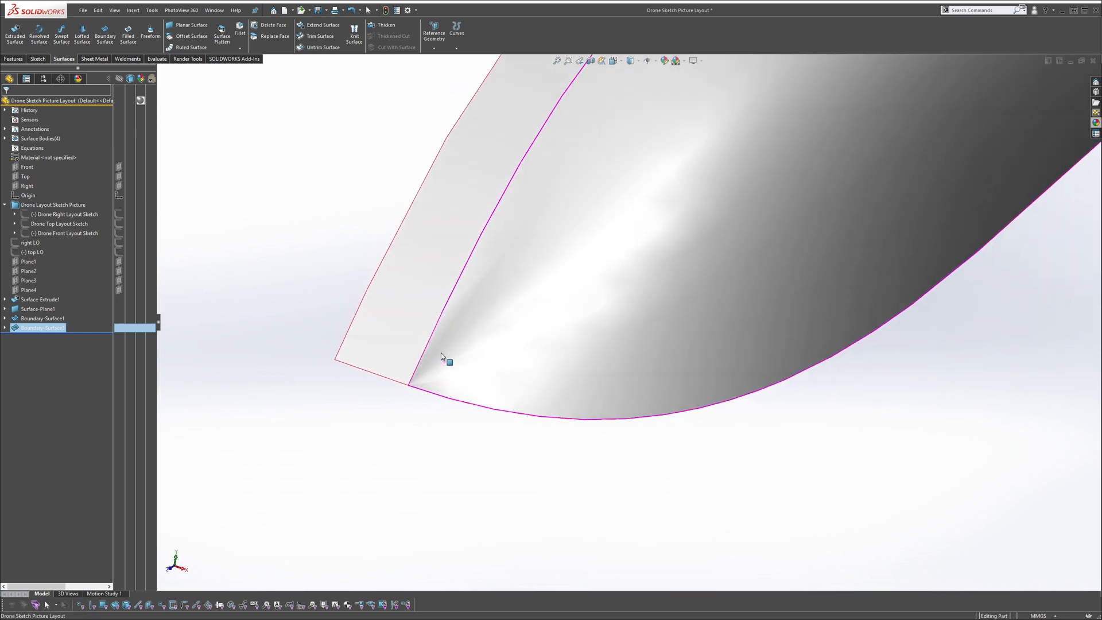
click(156, 59)
click(234, 47)
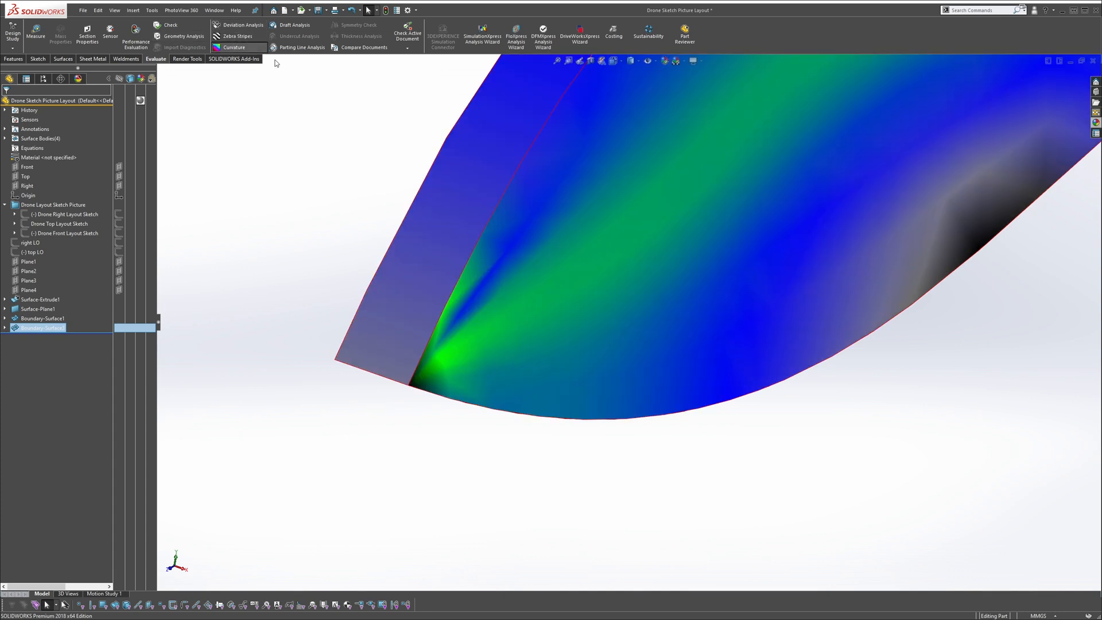
middle_drag(551, 247, 548, 336)
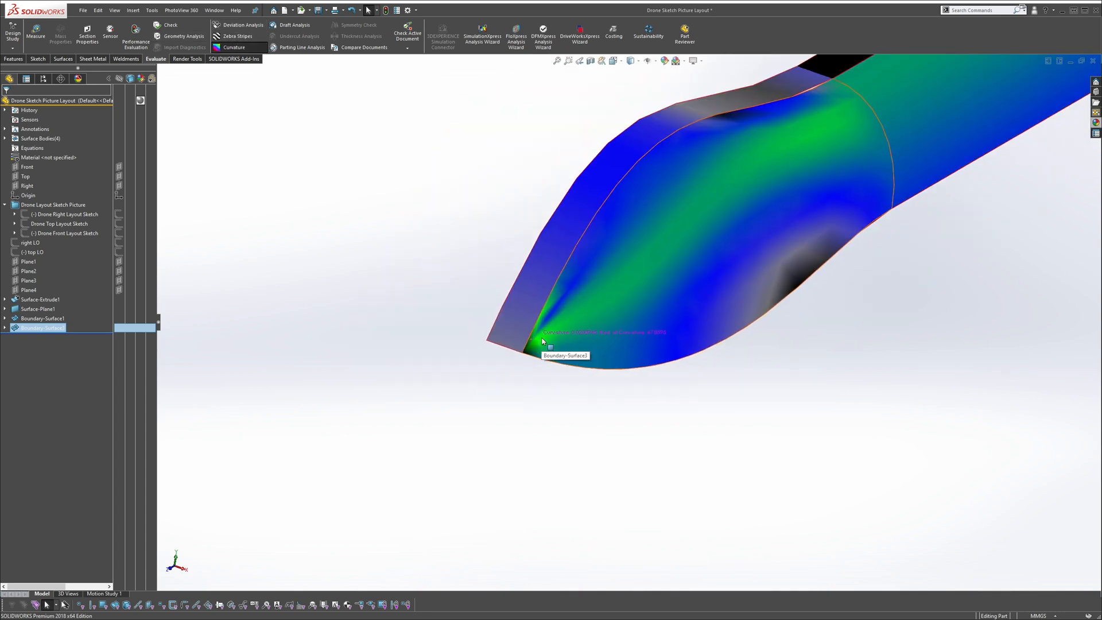
scroll(534, 347, down, 2)
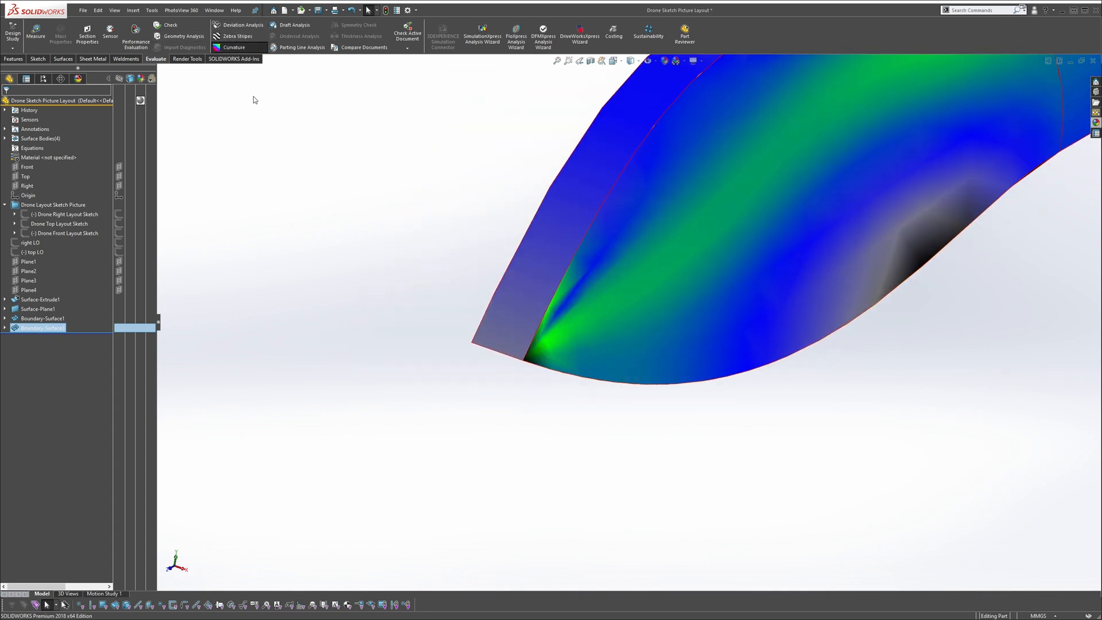
click(233, 47)
Check the flow of the nose surface at its tip and along its edges with zebra stripes
click(235, 38)
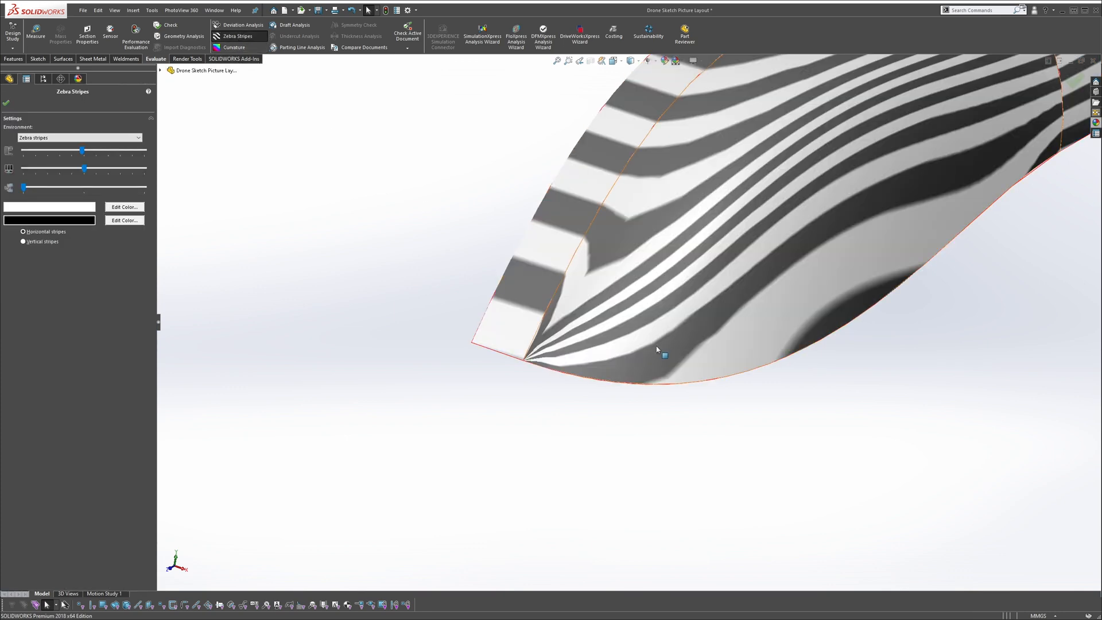
middle_drag(659, 352, 627, 304)
key(Return)
scroll(623, 322, down, 2)
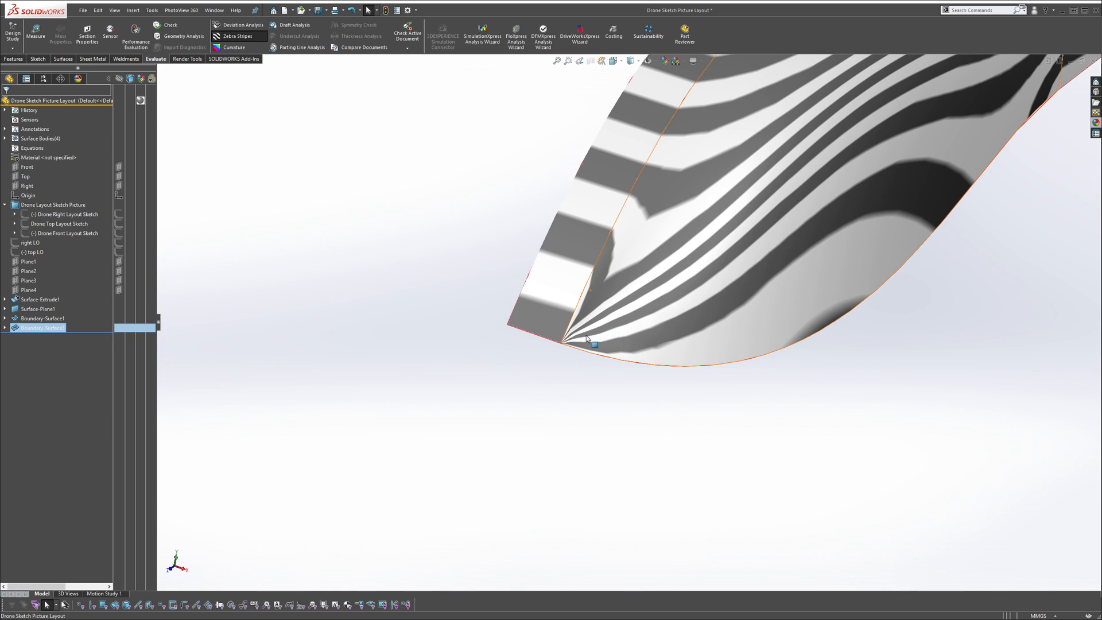
scroll(635, 326, up, 2)
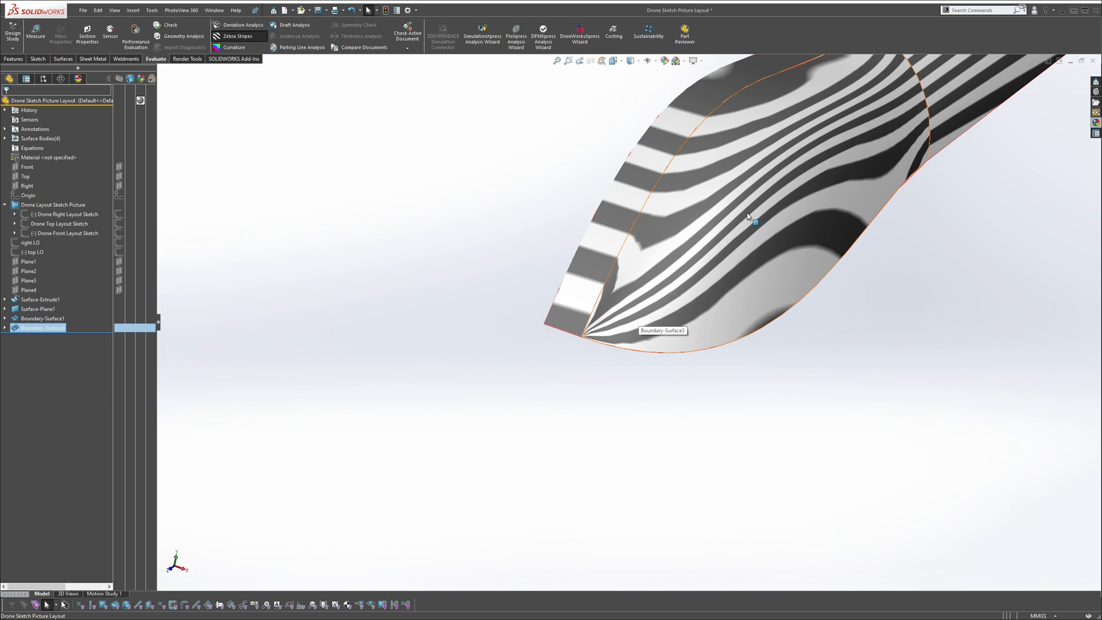
middle_drag(724, 220, 471, 233)
click(237, 37)
Turn off the zebra stripes display on the nose surface and show Plane3
mouse_move(394, 123)
middle_down()
mouse_move(640, 256)
mouse_move(679, 235)
mouse_move(613, 337)
middle_up()
middle_drag(750, 247, 666, 254)
scroll(754, 256, down, 3)
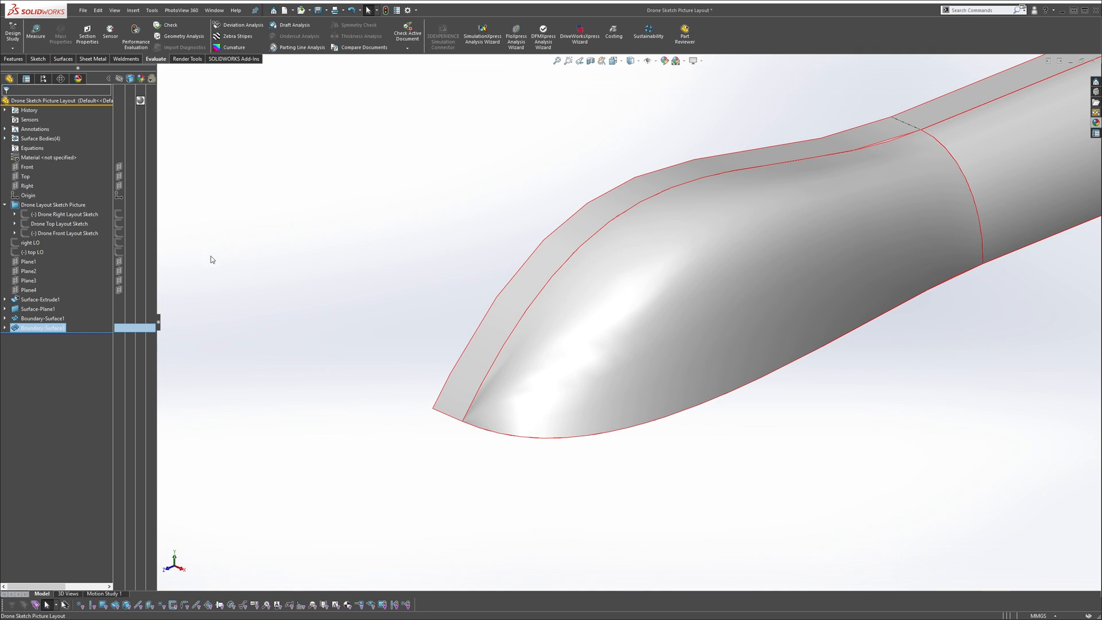
click(120, 282)
scroll(492, 254, up, 3)
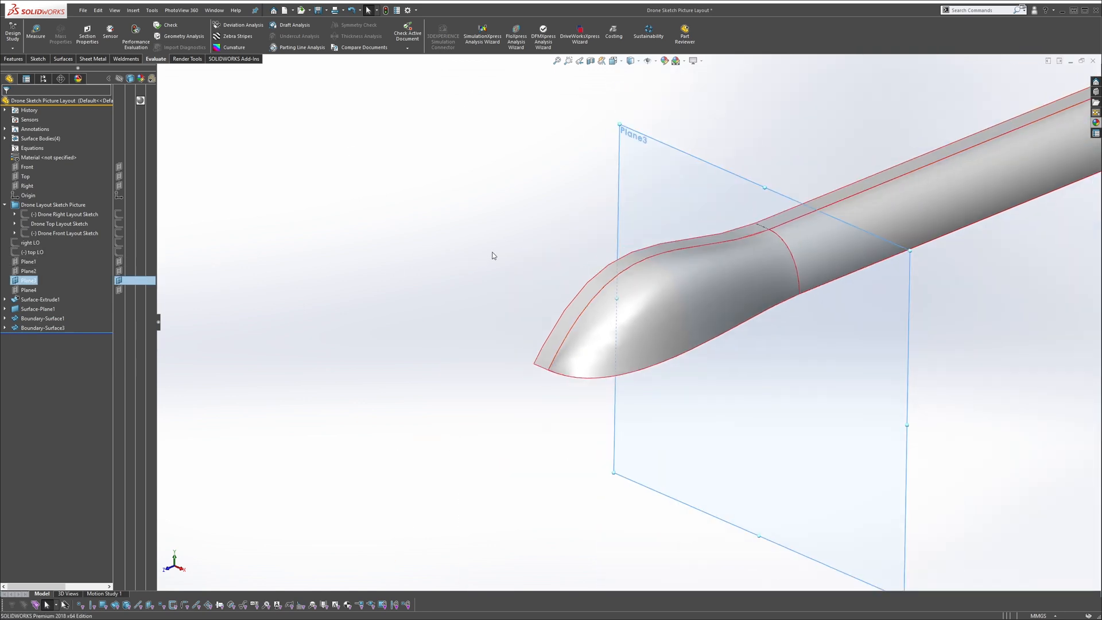
middle_drag(492, 254, 511, 264)
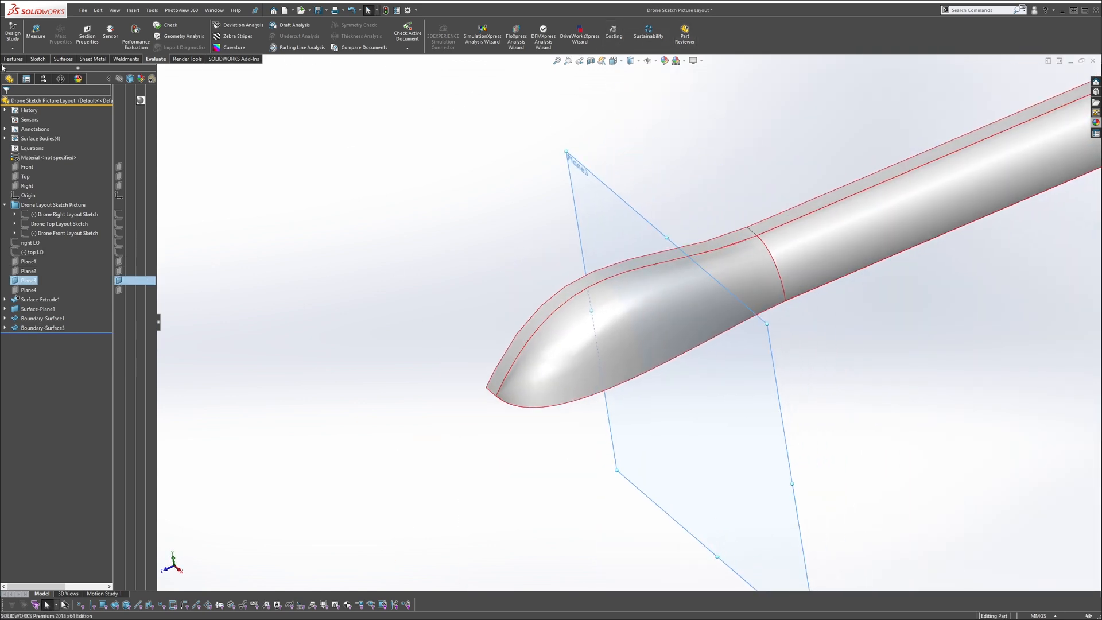
Trim the nose boundary surface with Plane3 as the trim tool, removing its pointed front portion
click(61, 61)
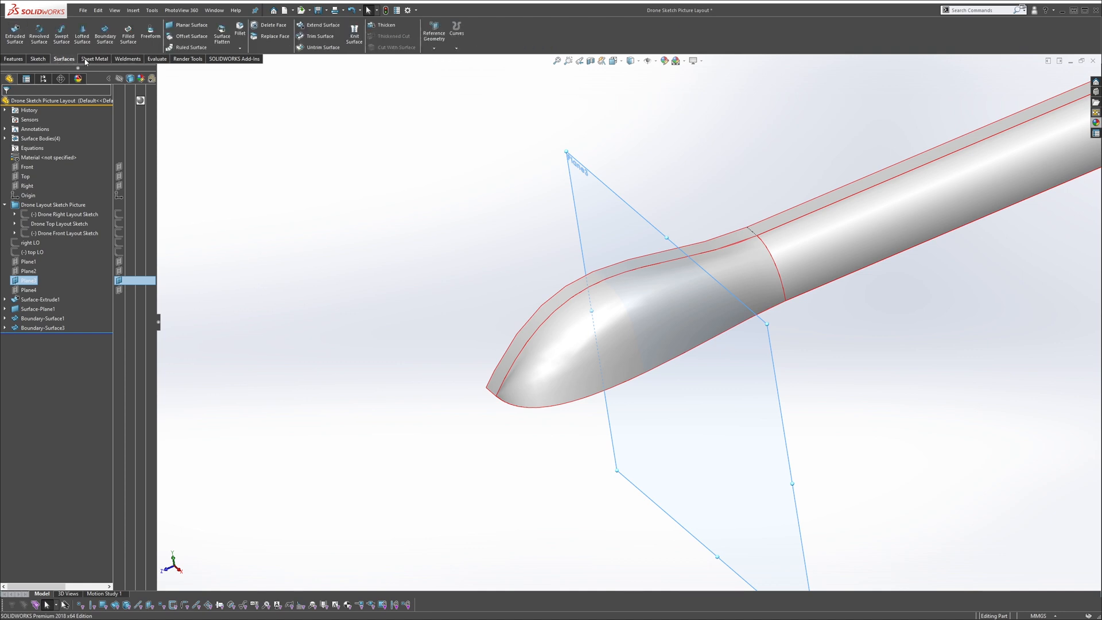
click(319, 36)
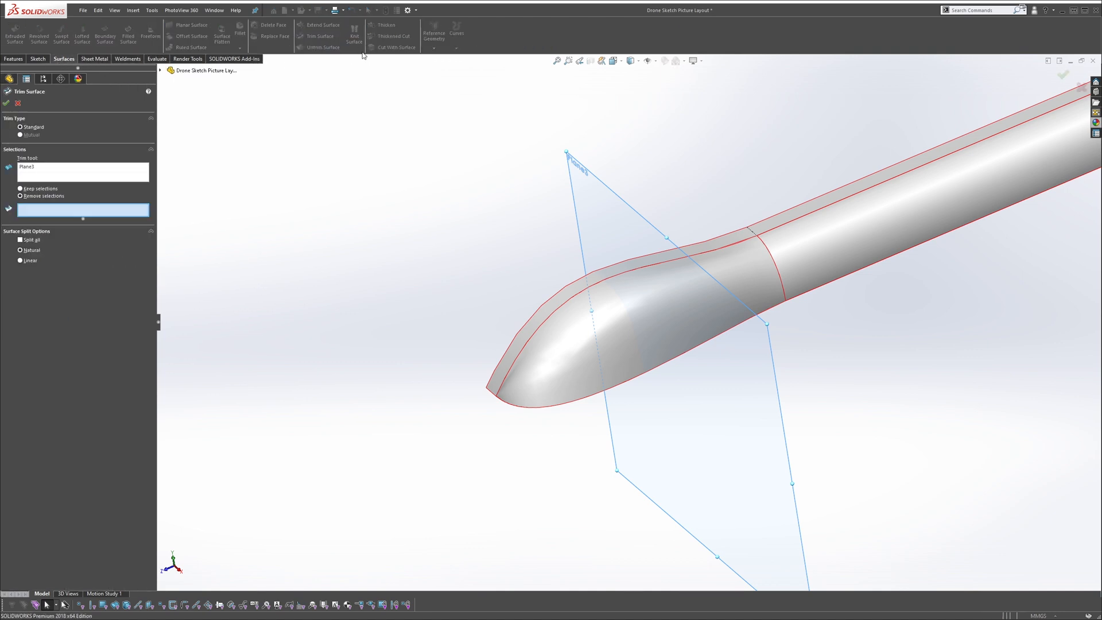
click(59, 175)
right_click(71, 175)
click(91, 181)
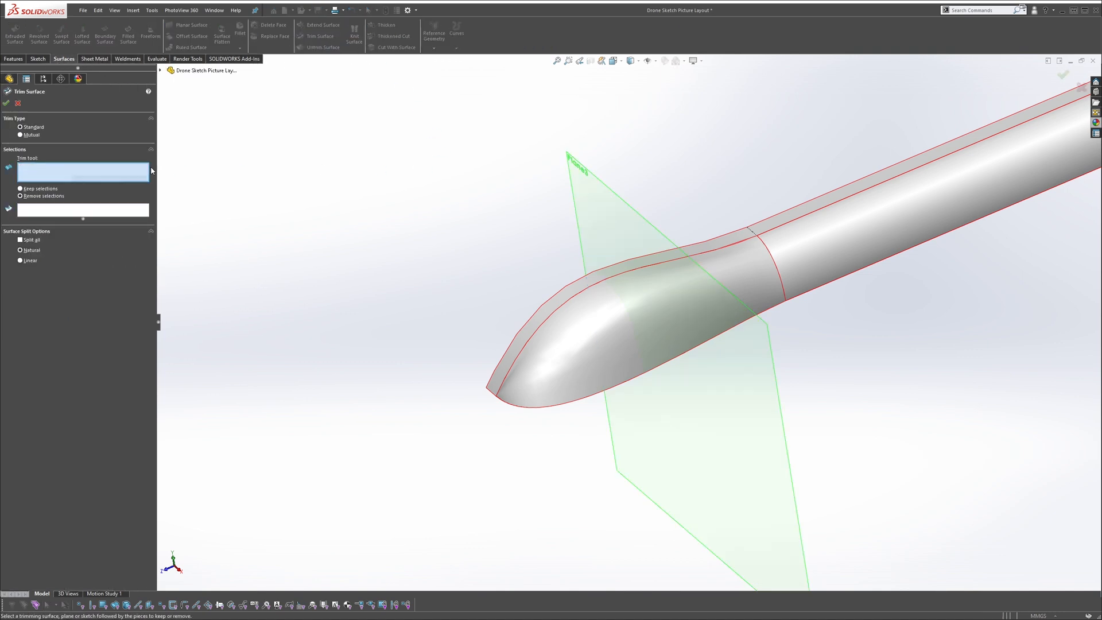
click(593, 173)
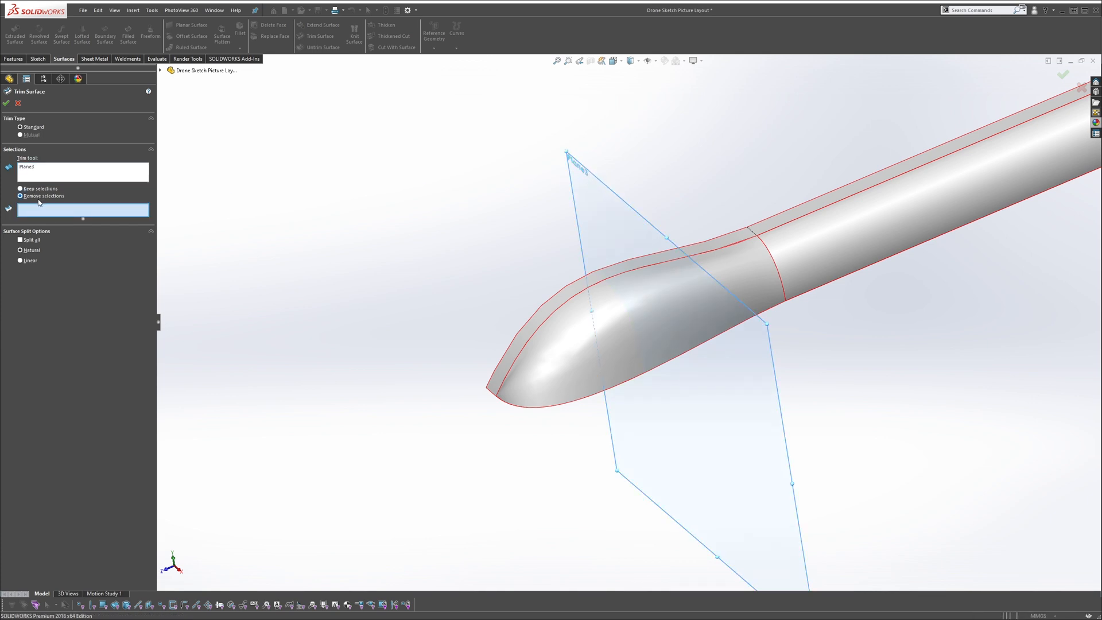
click(569, 362)
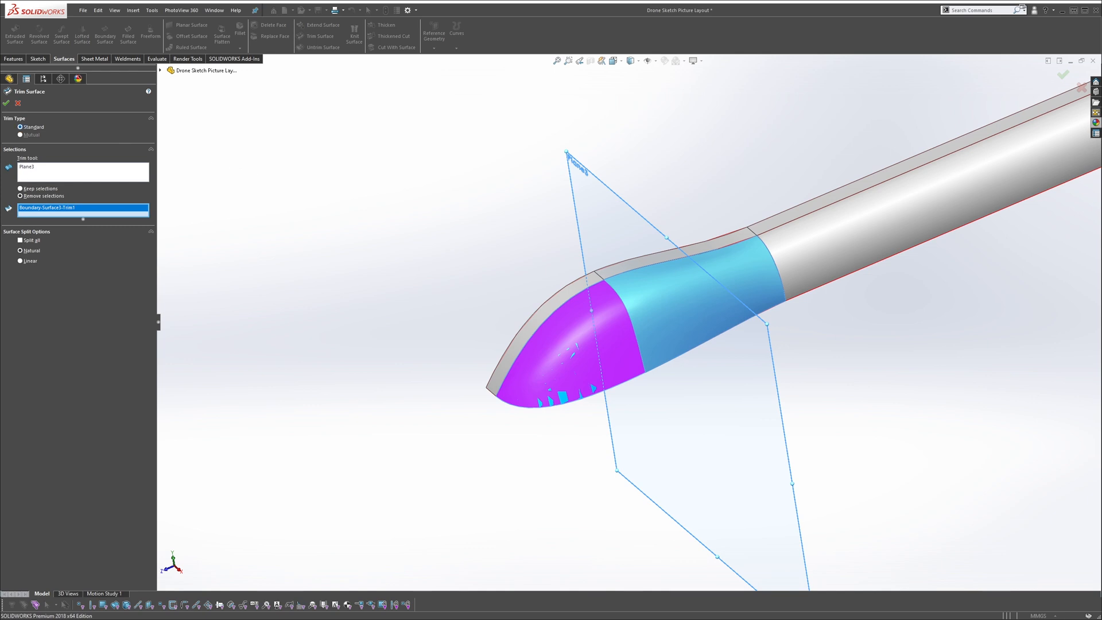
click(5, 104)
Inspect the trimmed nose opening from several angles and hide Plane3
middle_drag(477, 270, 558, 232)
mouse_move(630, 231)
middle_down()
mouse_move(584, 217)
mouse_move(619, 232)
middle_up()
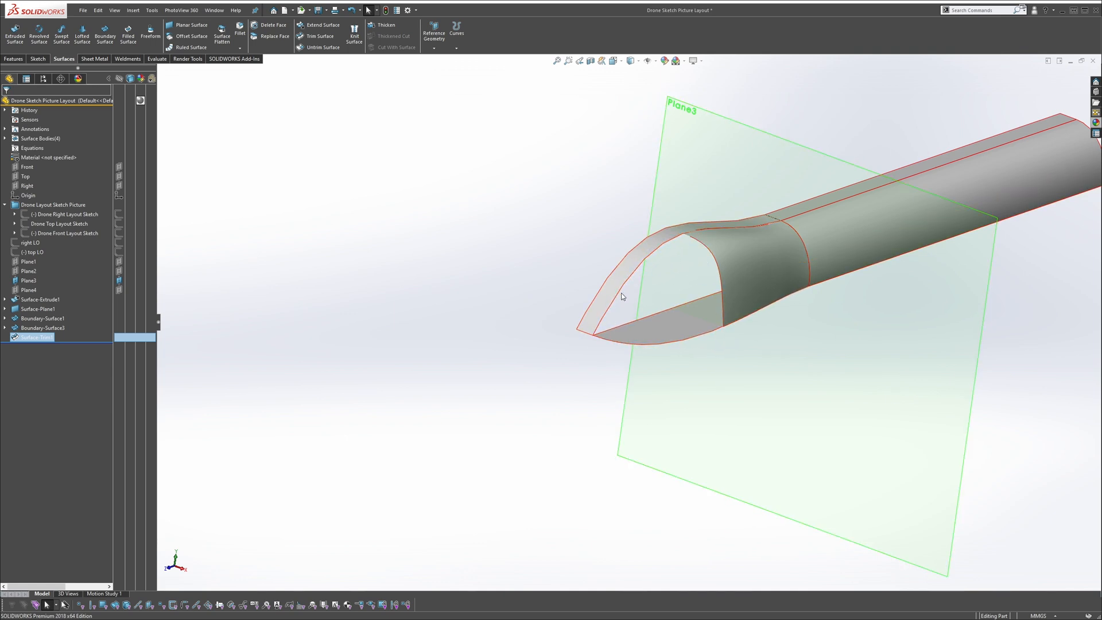
middle_drag(623, 296, 573, 273)
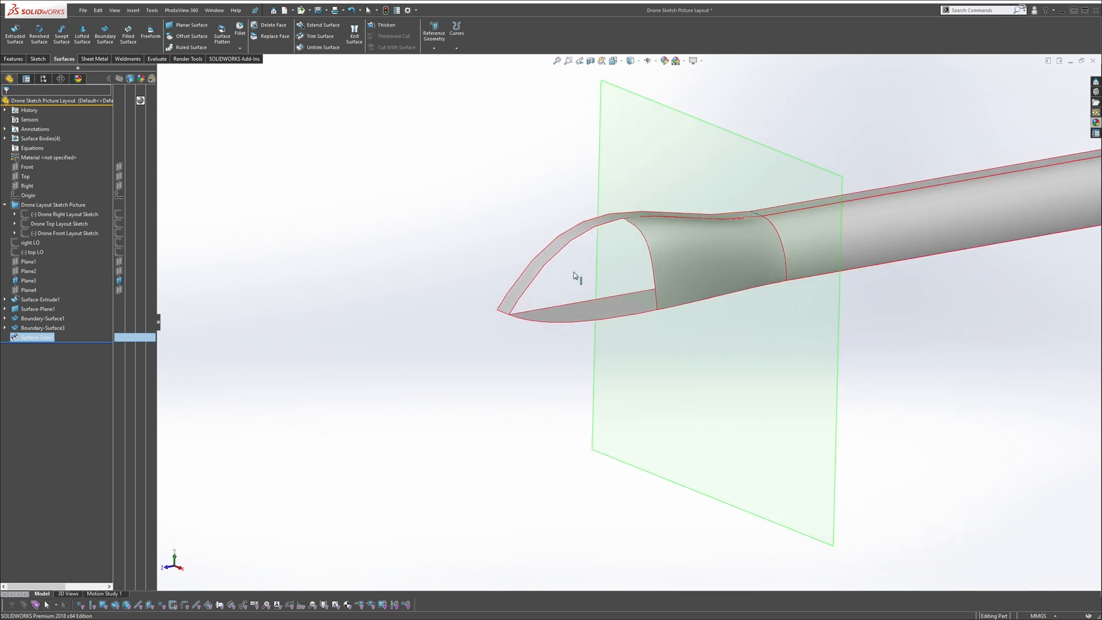
click(459, 248)
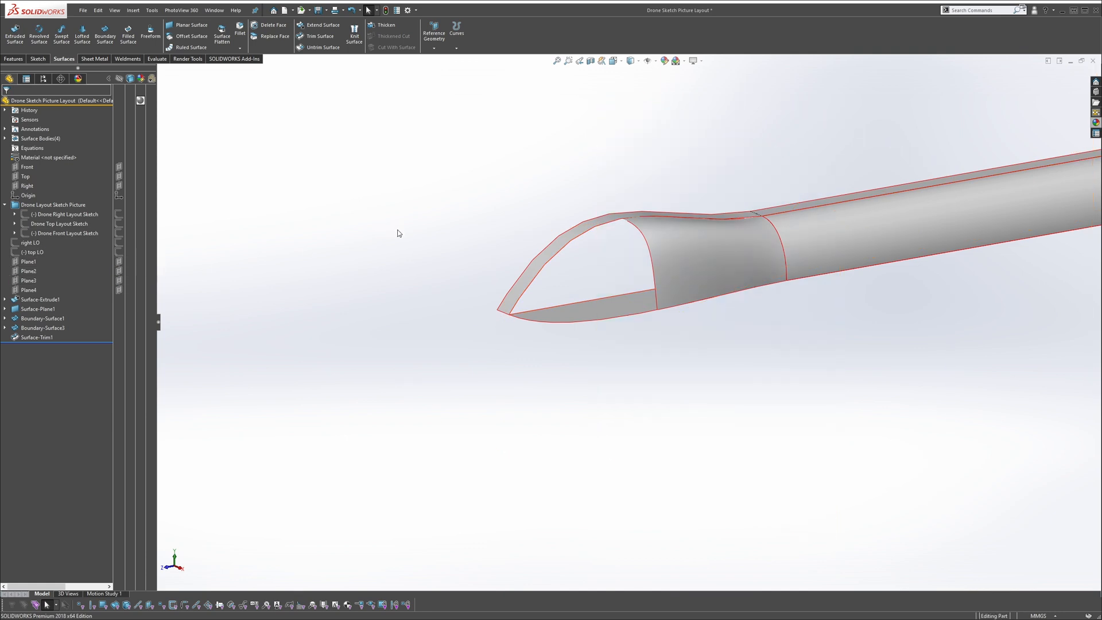
Sketch a line about 61 mm long on the Right plane, sloping down and forward from the nose tip
middle_drag(533, 242, 568, 252)
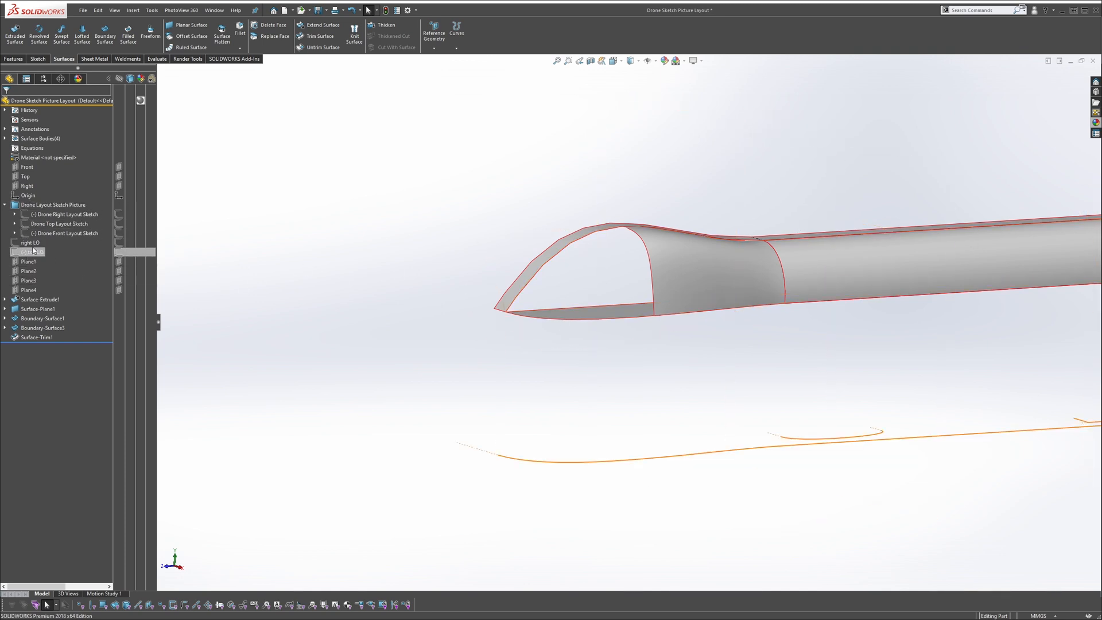
click(28, 185)
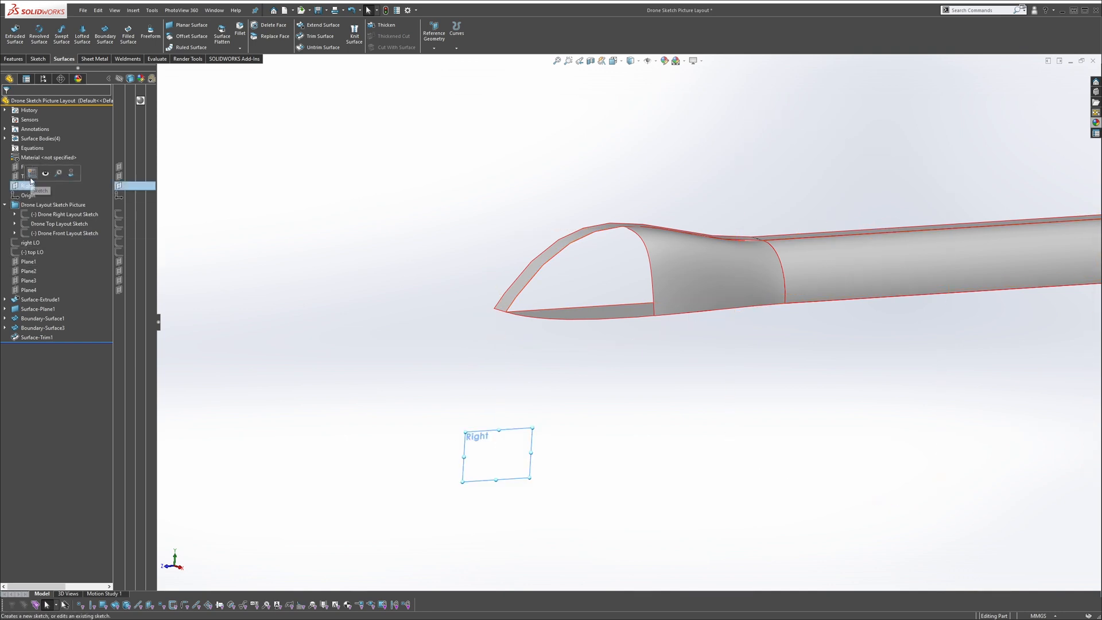
click(31, 177)
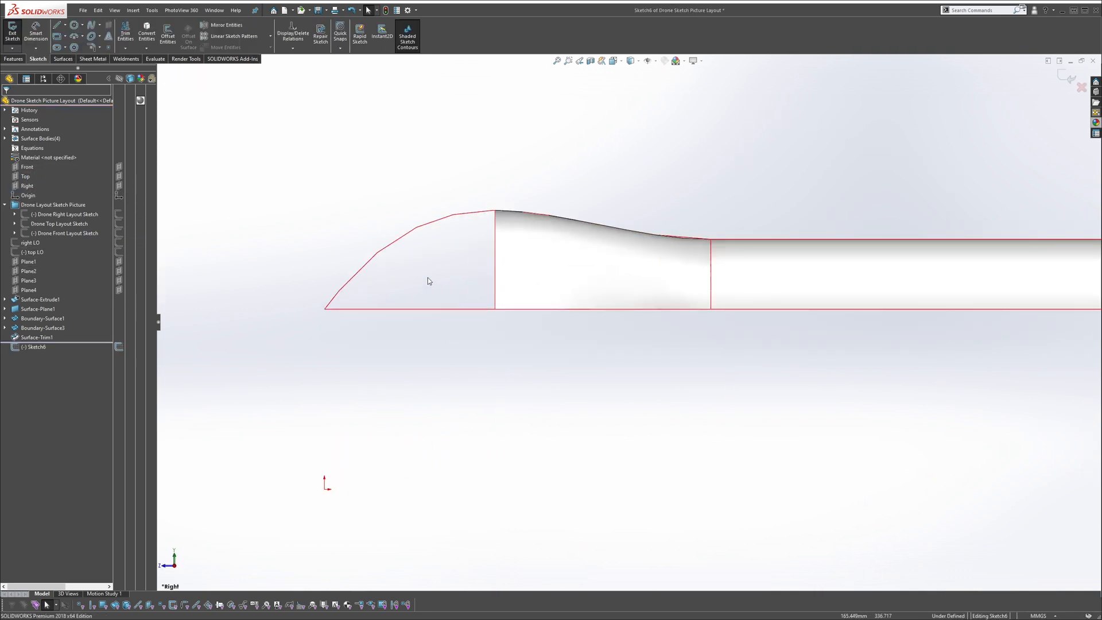
click(57, 25)
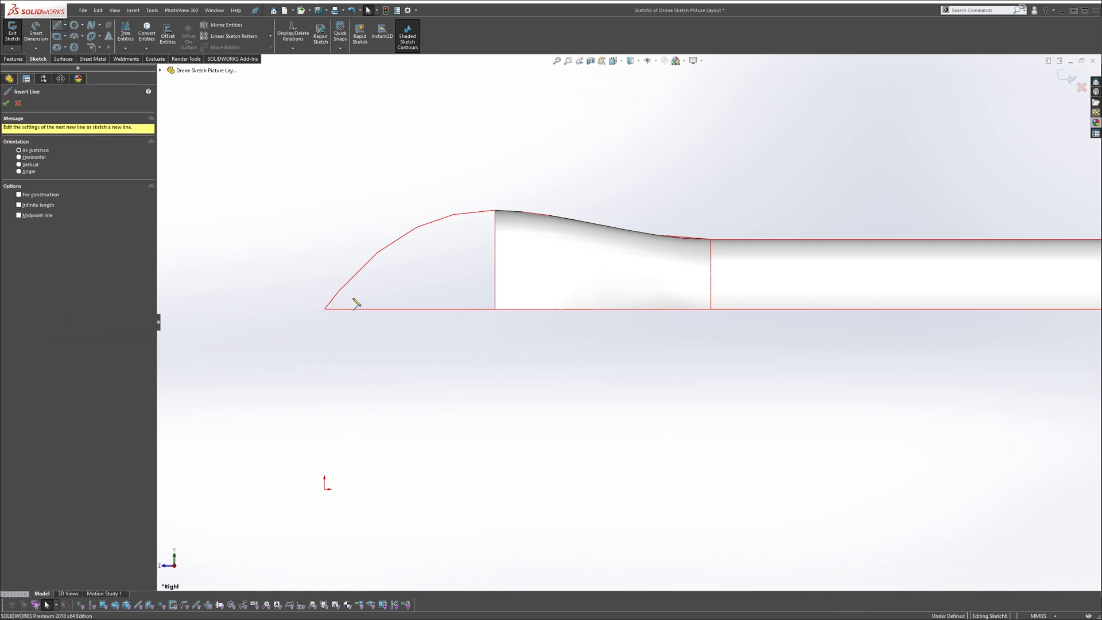
scroll(320, 325, down, 2)
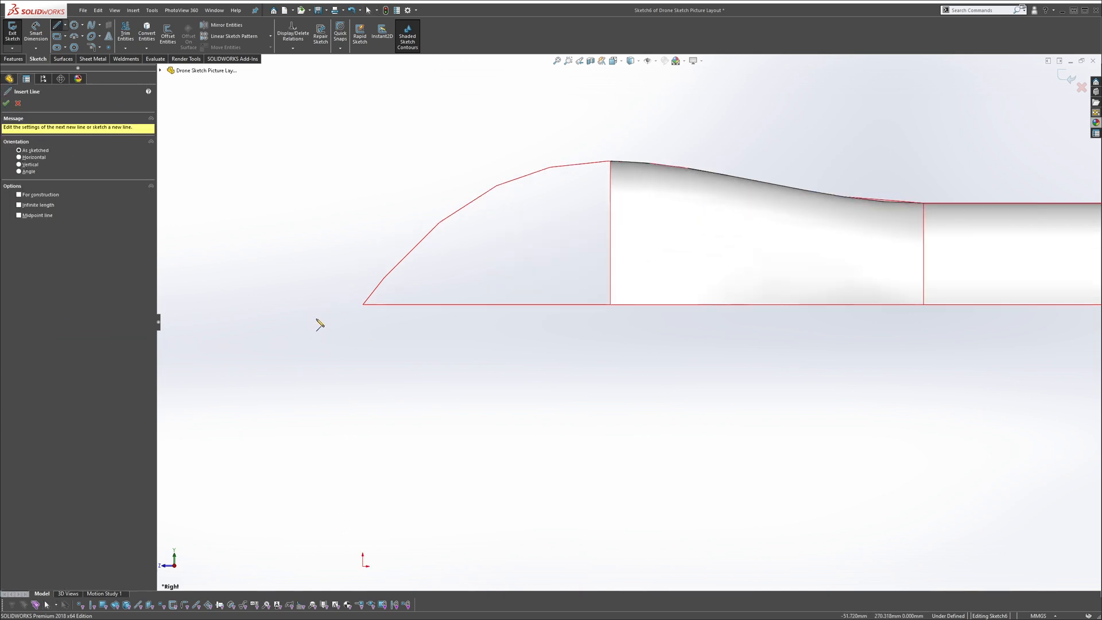
click(362, 305)
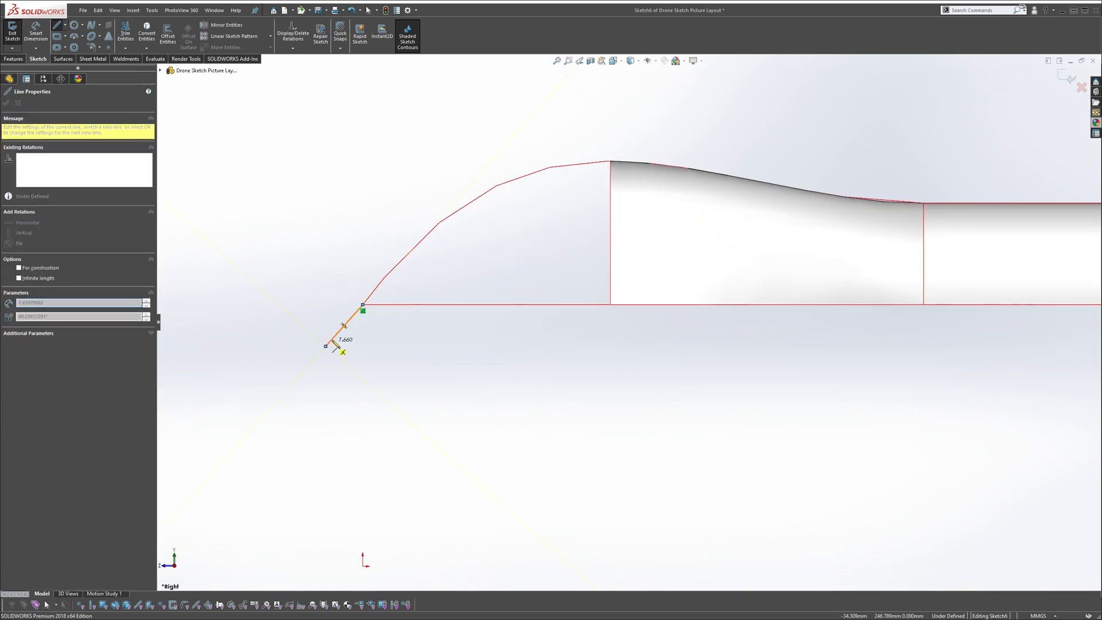
click(325, 346)
key(Escape)
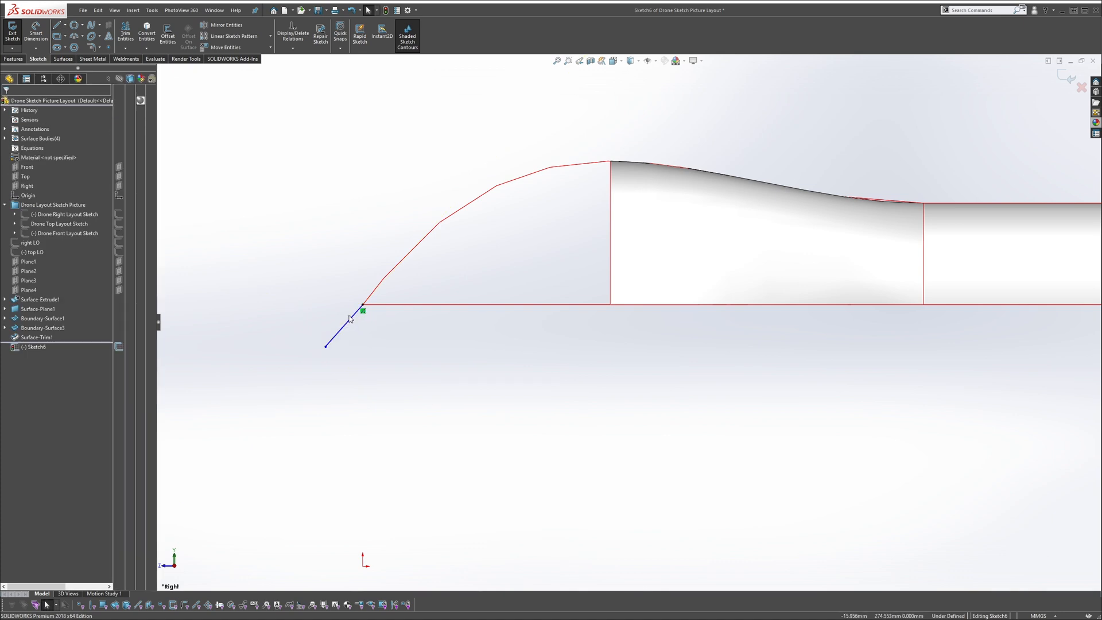
Make the sloping line tangent to the upper nose edge
click(352, 316)
ctrl+click(376, 290)
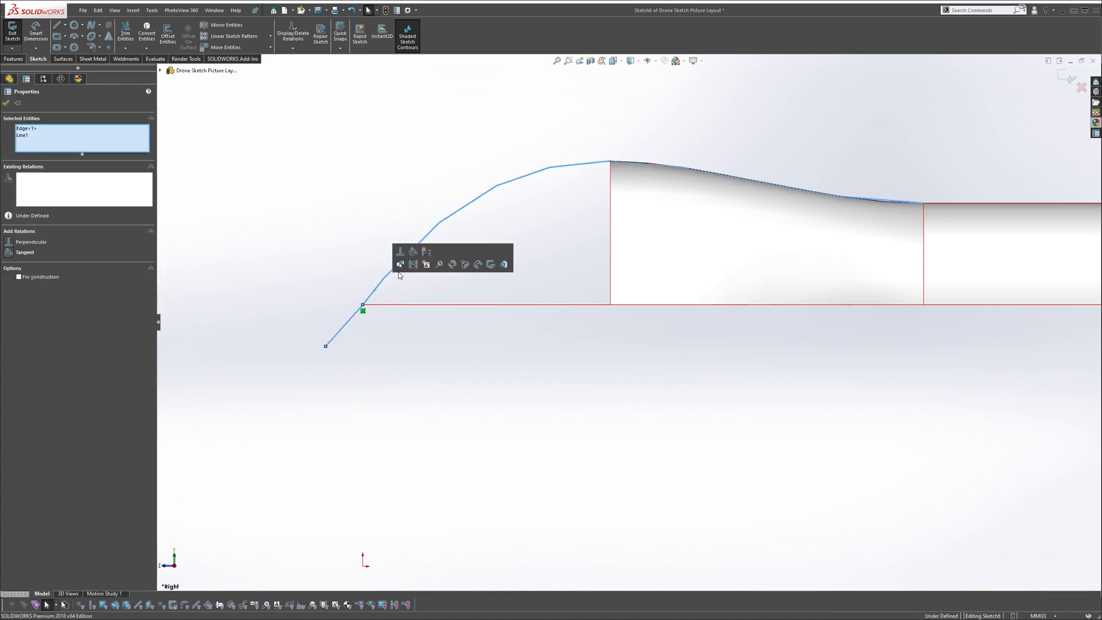
click(413, 251)
click(353, 236)
Dimension the tangent line's length, trying a value of 610 mm
key(s)
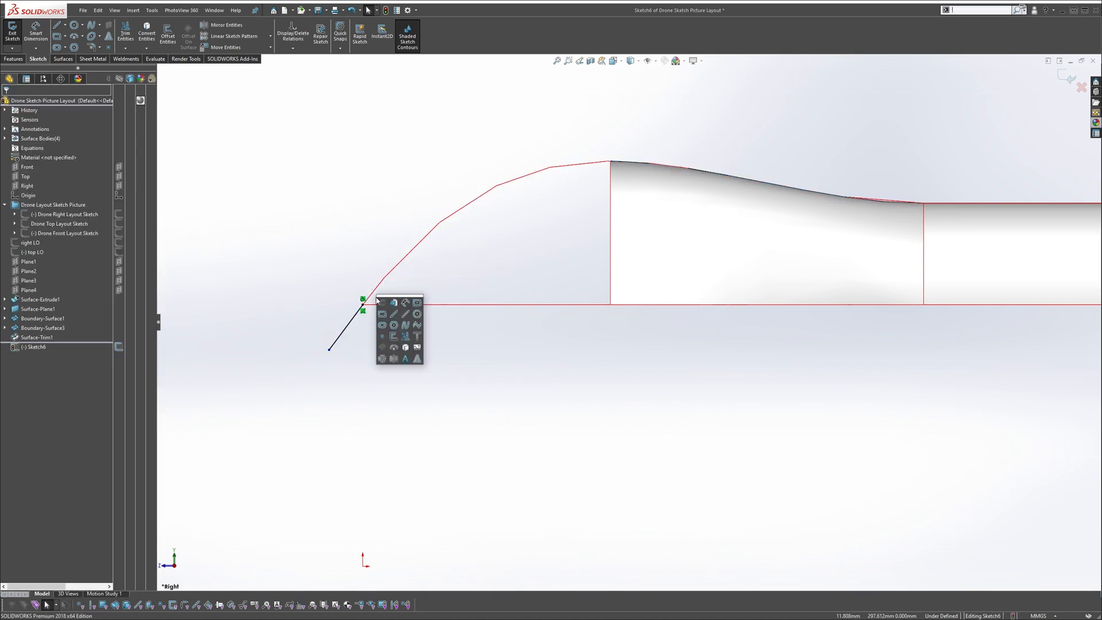
click(406, 302)
click(347, 328)
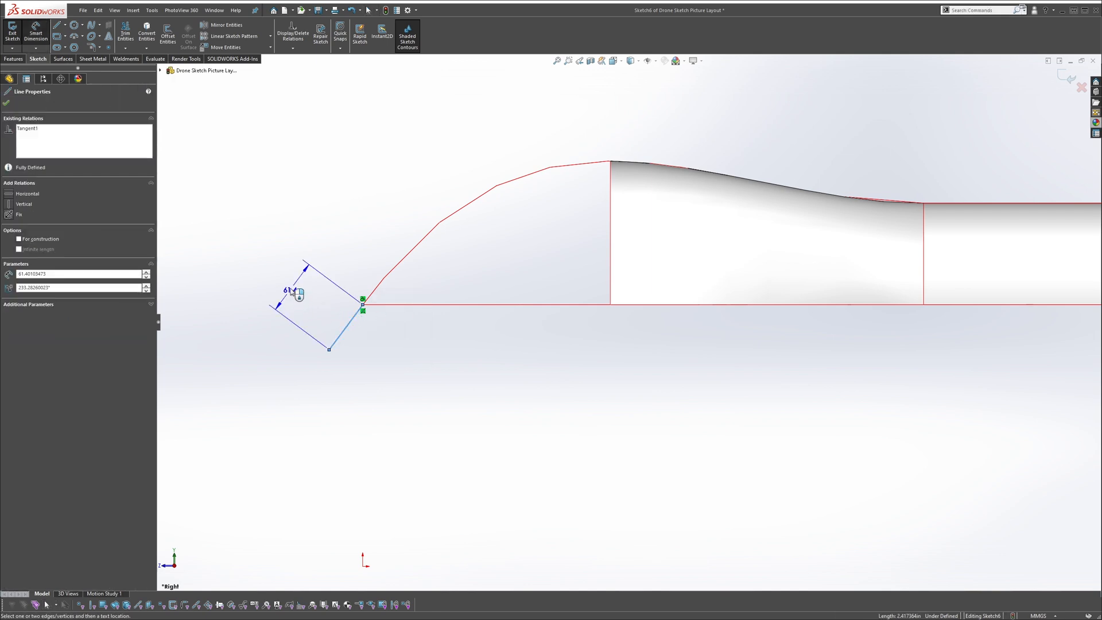
click(293, 287)
text(61)
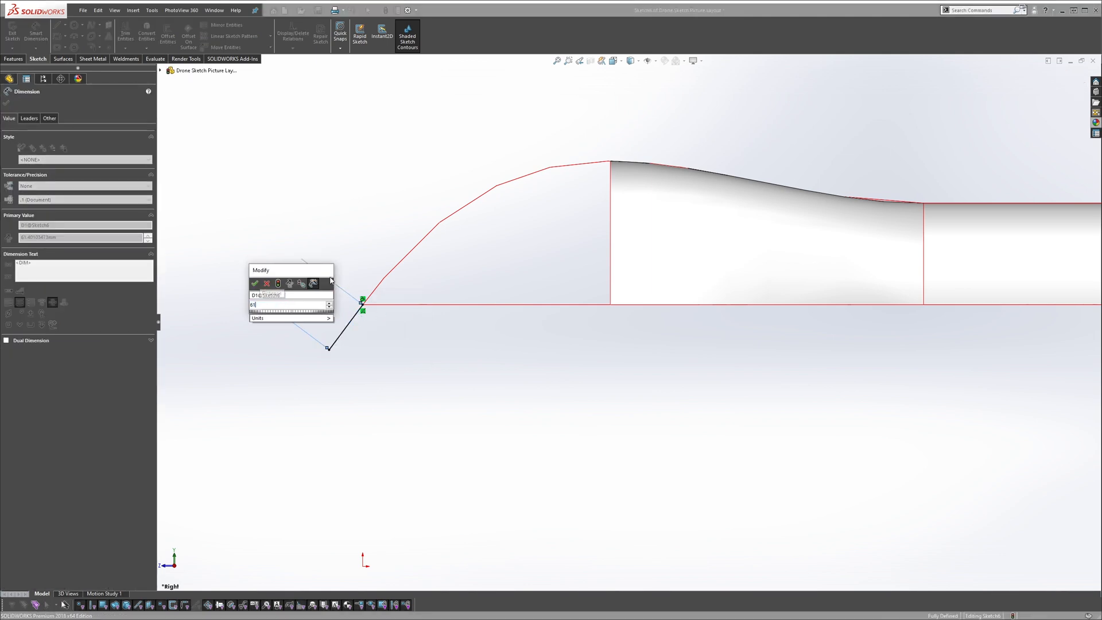
text(.4)
key(Return)
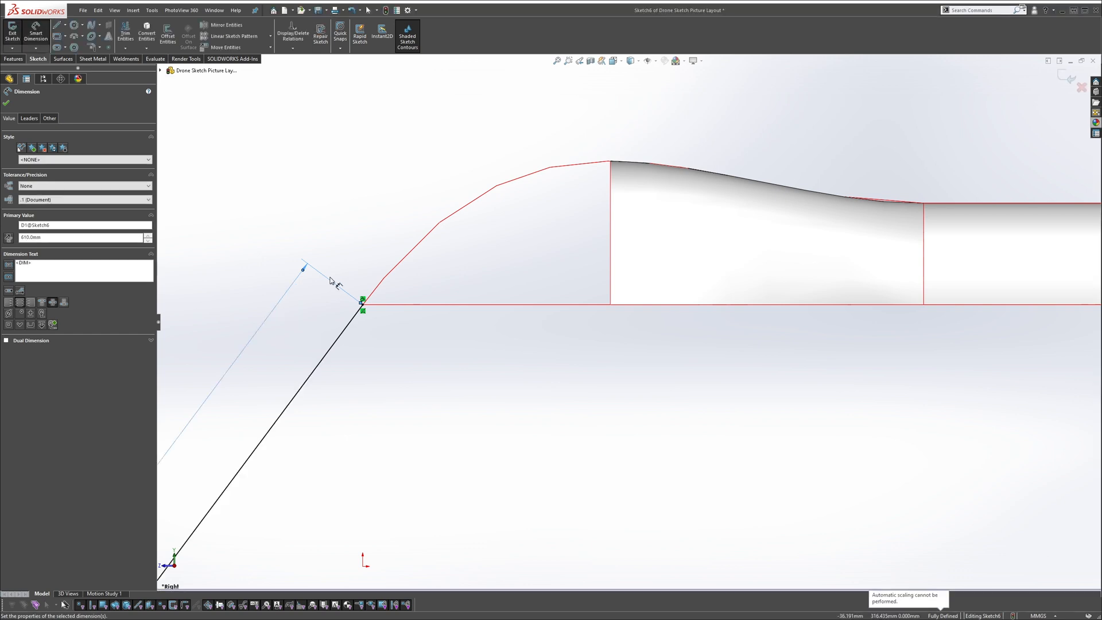
click(373, 347)
Set the tangent line's length to 60 mm and finish the sketch
double_click(291, 285)
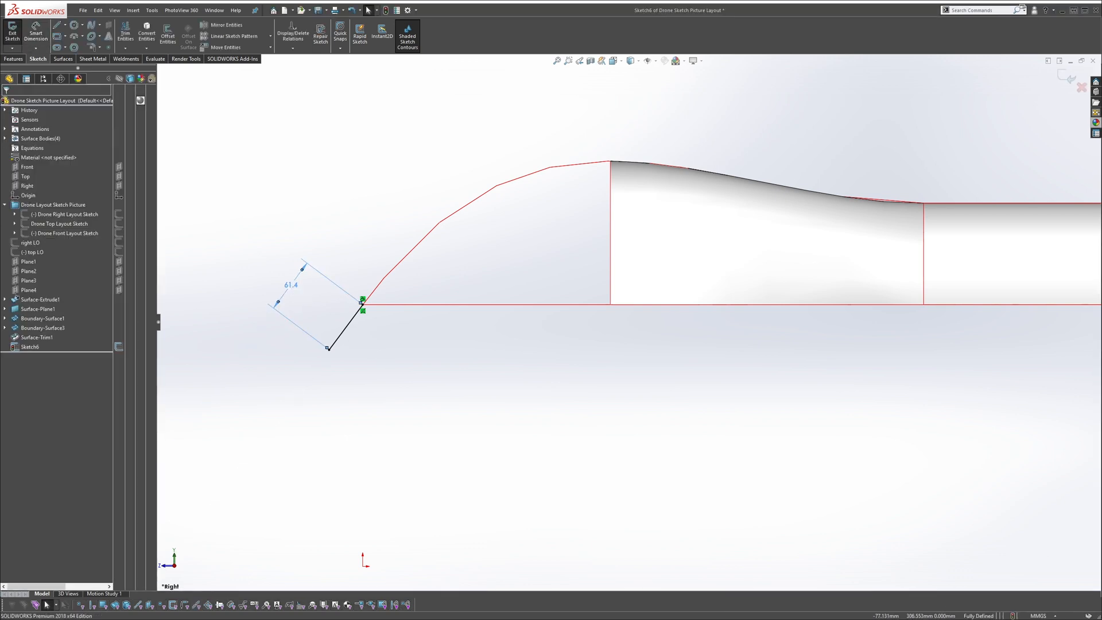
click(303, 285)
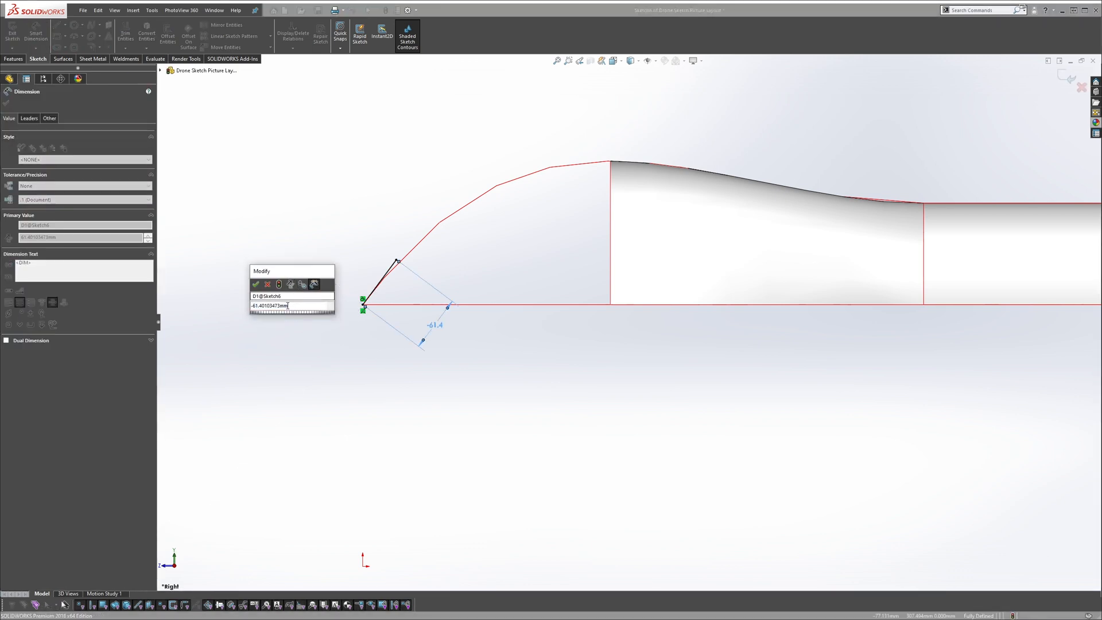
key(ctrl+a)
text(60)
key(Return)
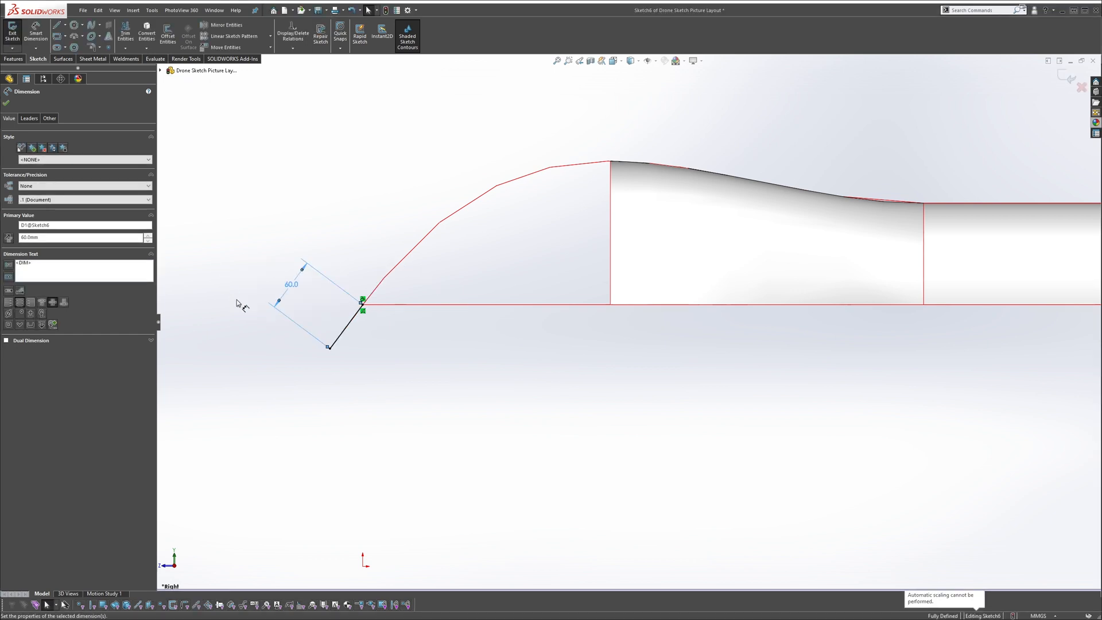
click(413, 374)
scroll(642, 318, up, 3)
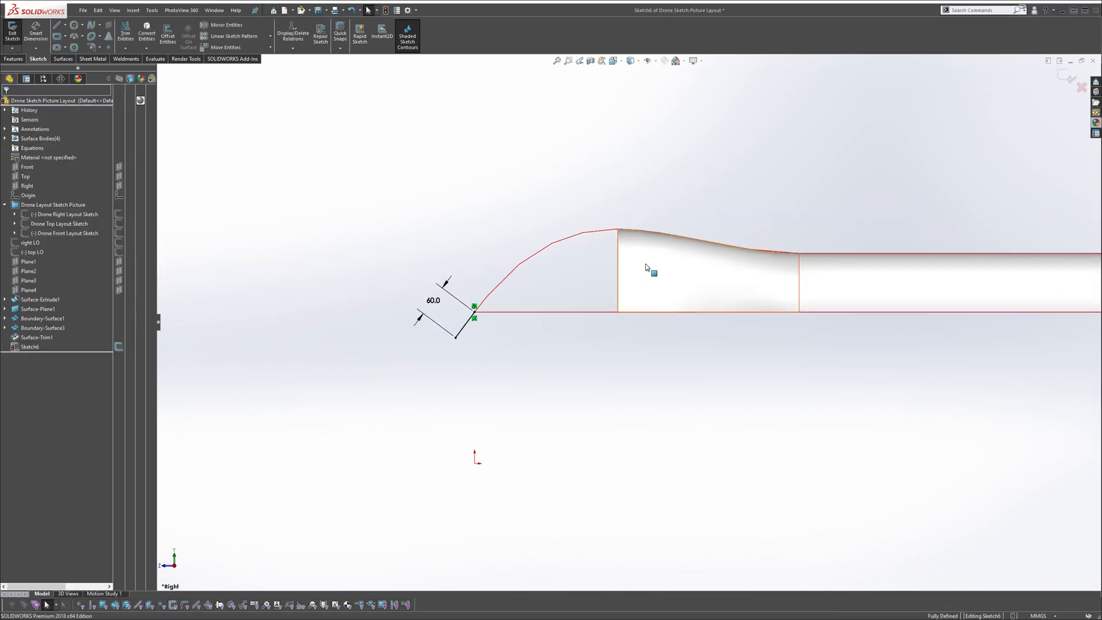
scroll(484, 321, down, 2)
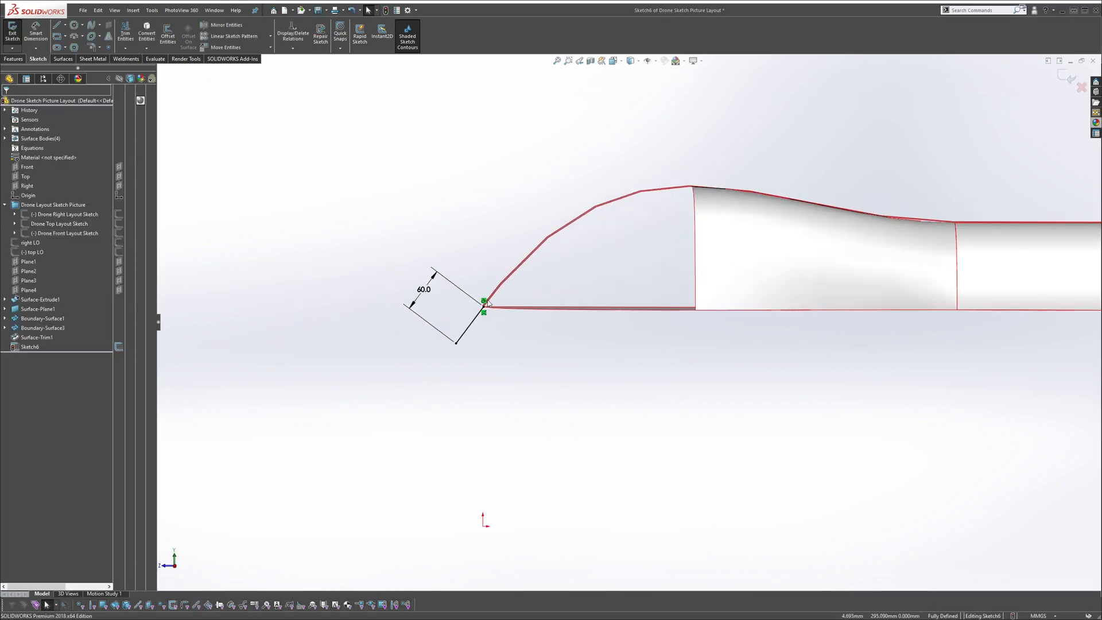
middle_drag(484, 308, 590, 319)
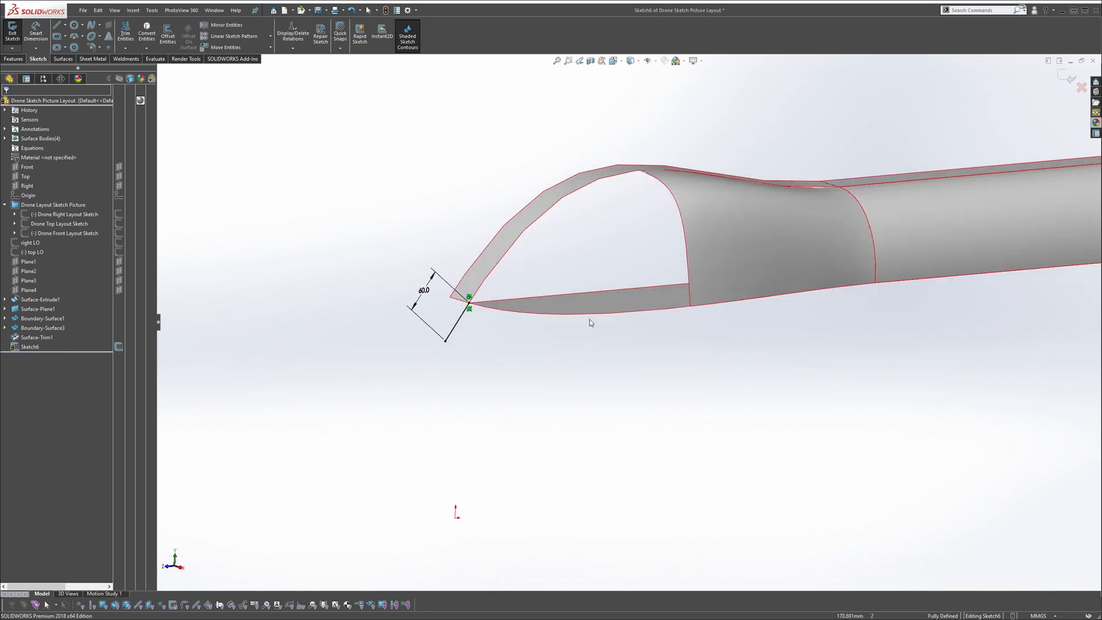
click(1075, 78)
mouse_move(675, 318)
middle_down()
mouse_move(721, 312)
mouse_move(637, 321)
middle_up()
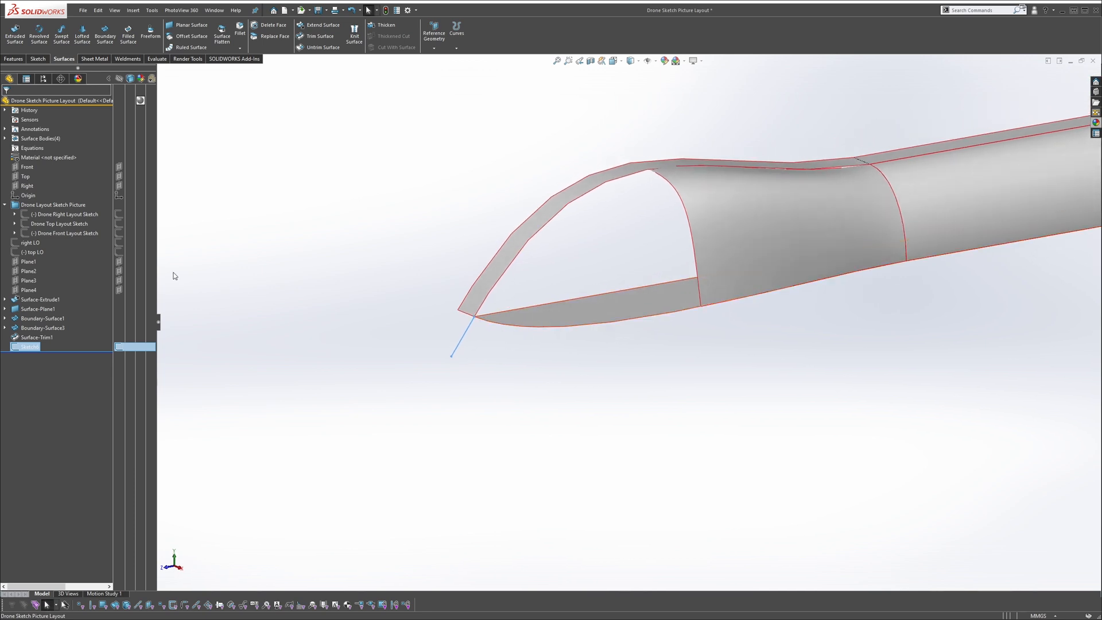
Sketch a steep line on Plane3, running downward just outside the lower end of the trimmed surface
click(29, 280)
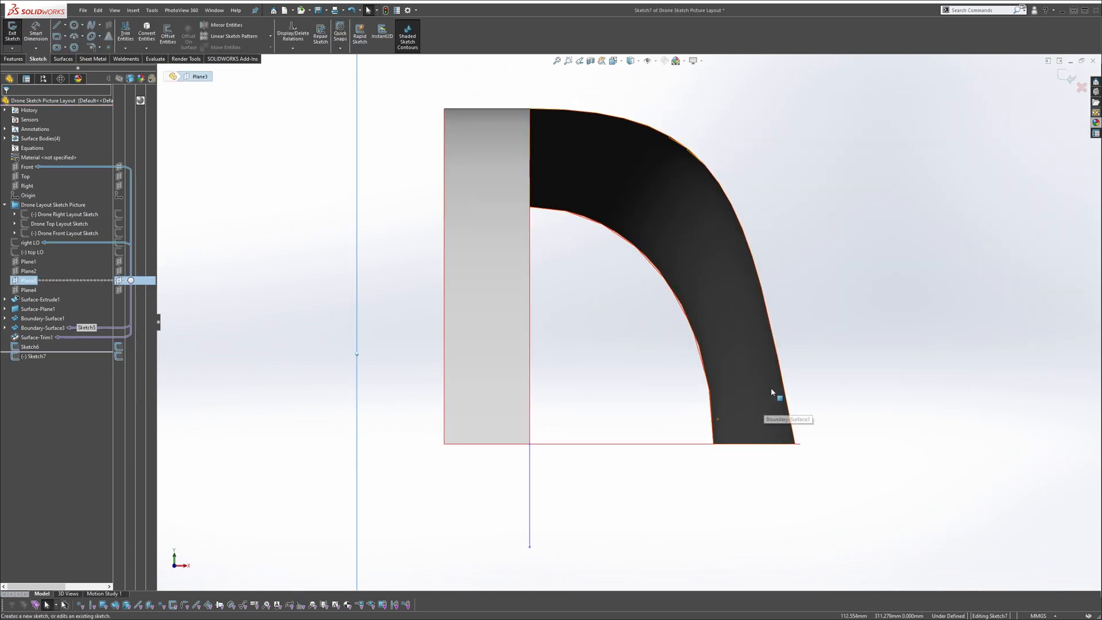
click(800, 390)
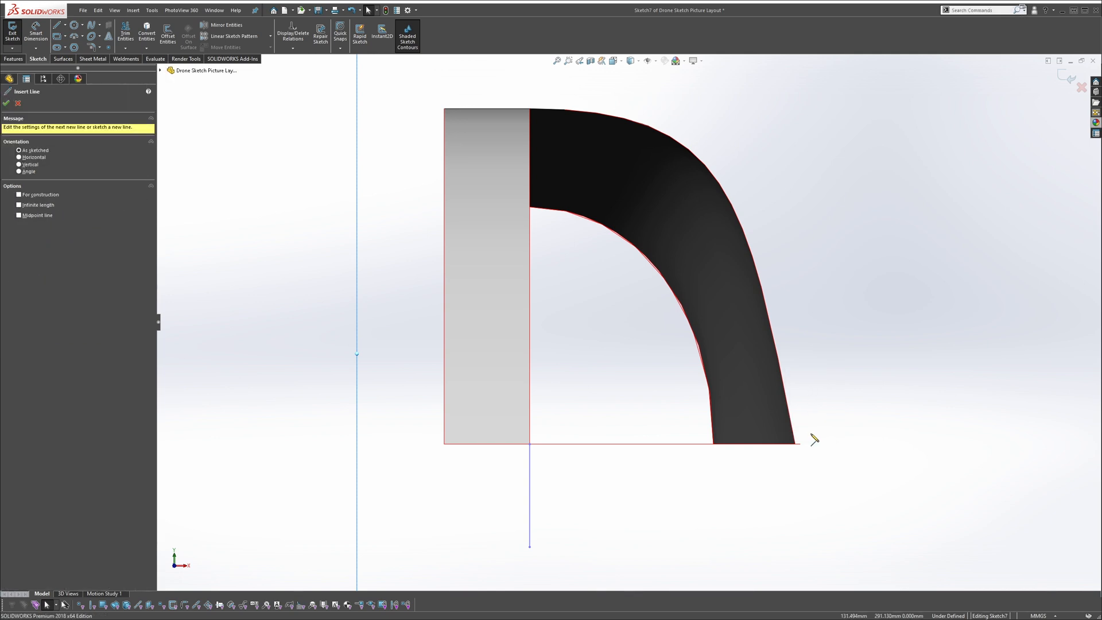
click(809, 435)
click(825, 510)
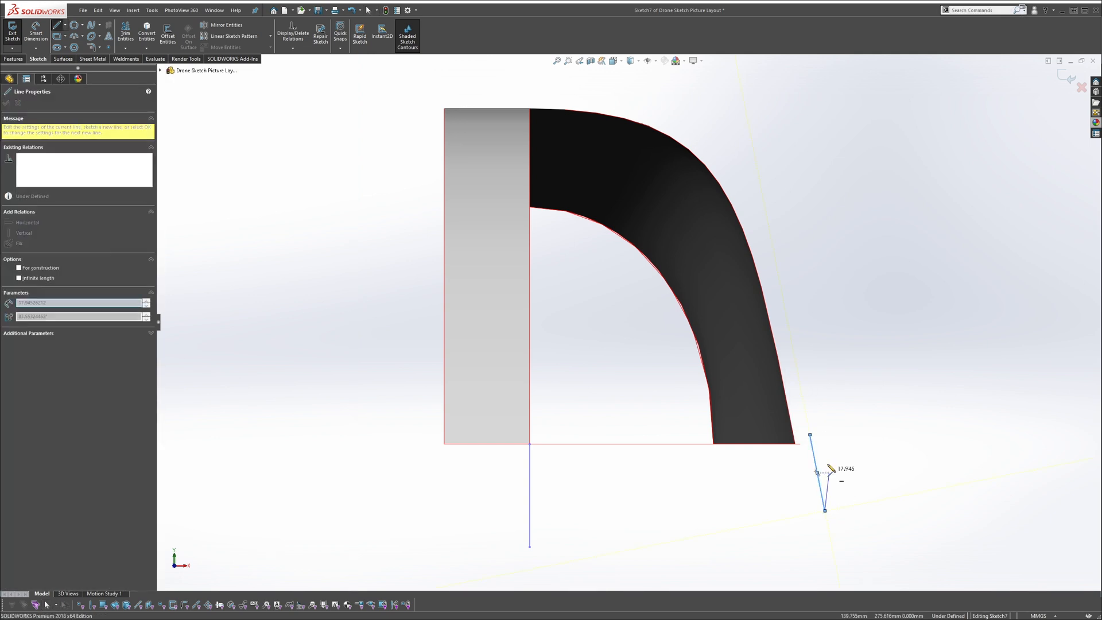
scroll(794, 436, up, 3)
key(Escape)
Add a pierce relation between the line's upper endpoint and the lower edge of the trimmed nose surface
middle_drag(744, 400, 718, 447)
scroll(662, 435, down, 5)
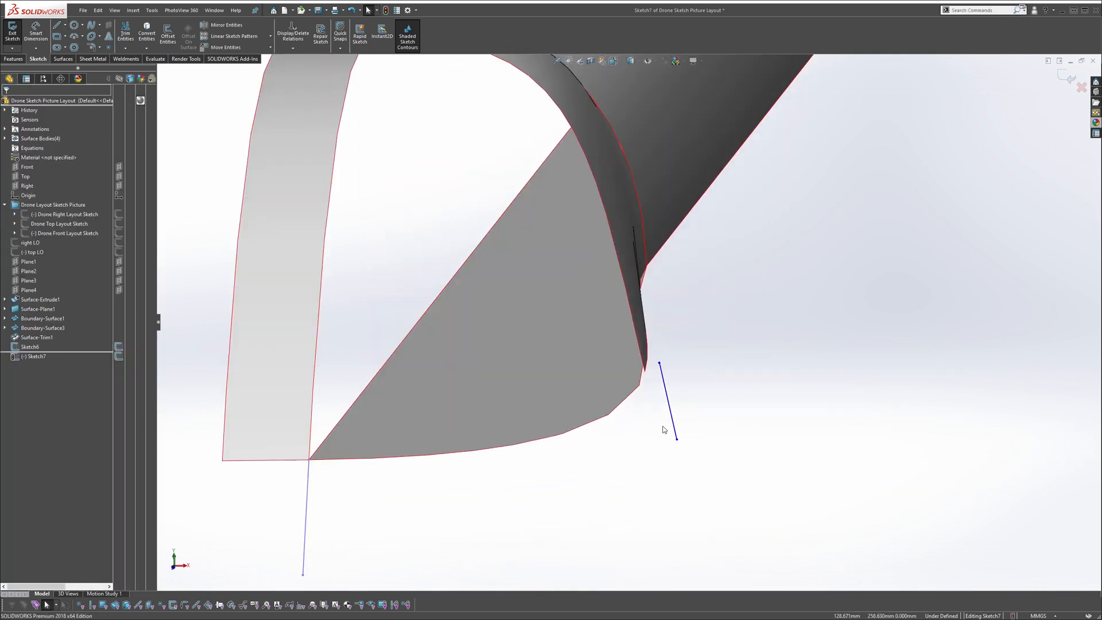
click(660, 363)
middle_drag(659, 364, 648, 363)
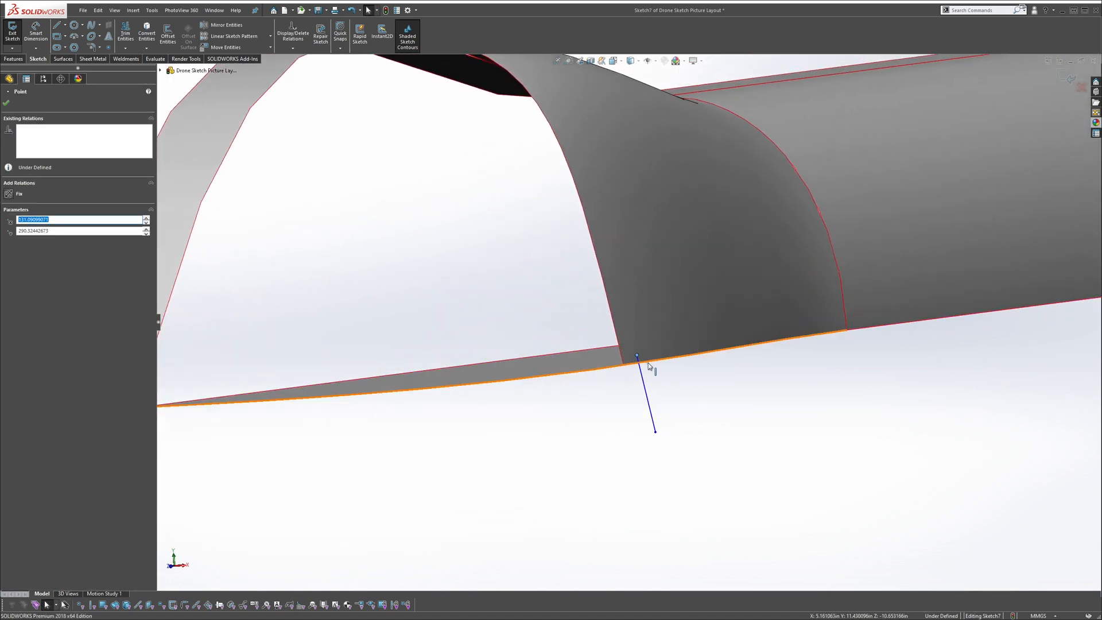
ctrl+click(626, 364)
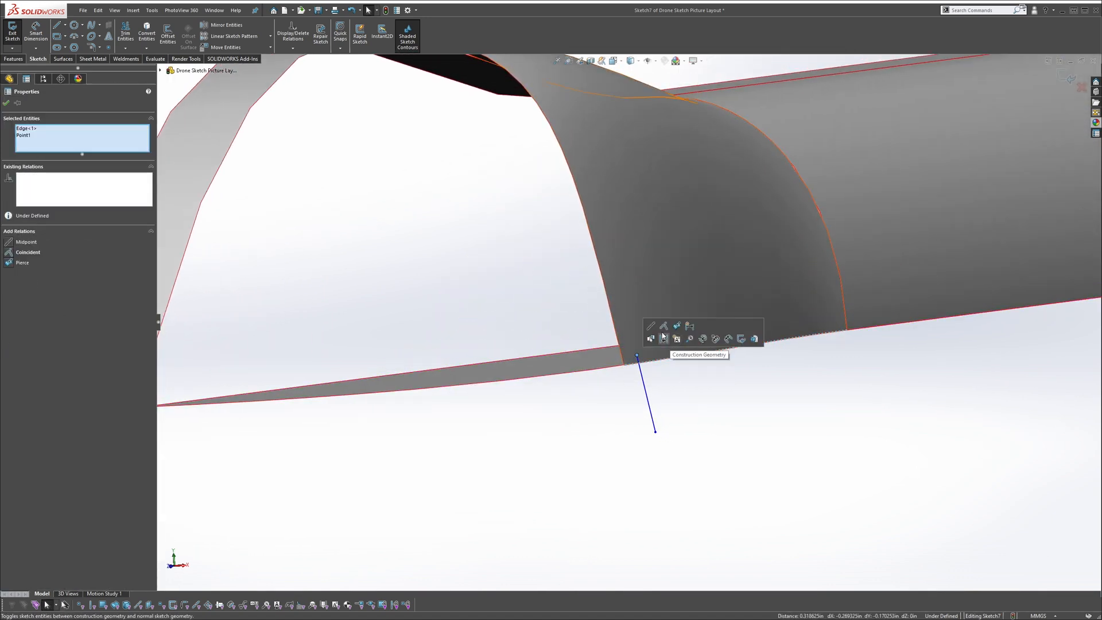
click(676, 325)
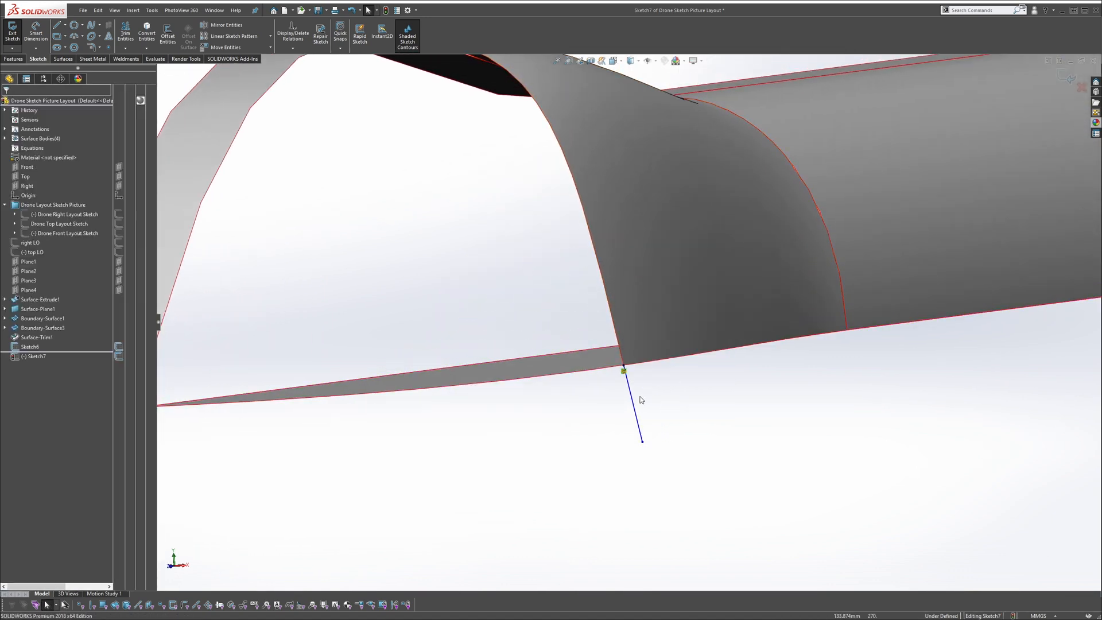
Convert the trimmed surface's open front edge into the sketch and make the resulting curve construction geometry
click(619, 344)
scroll(580, 231, up, 2)
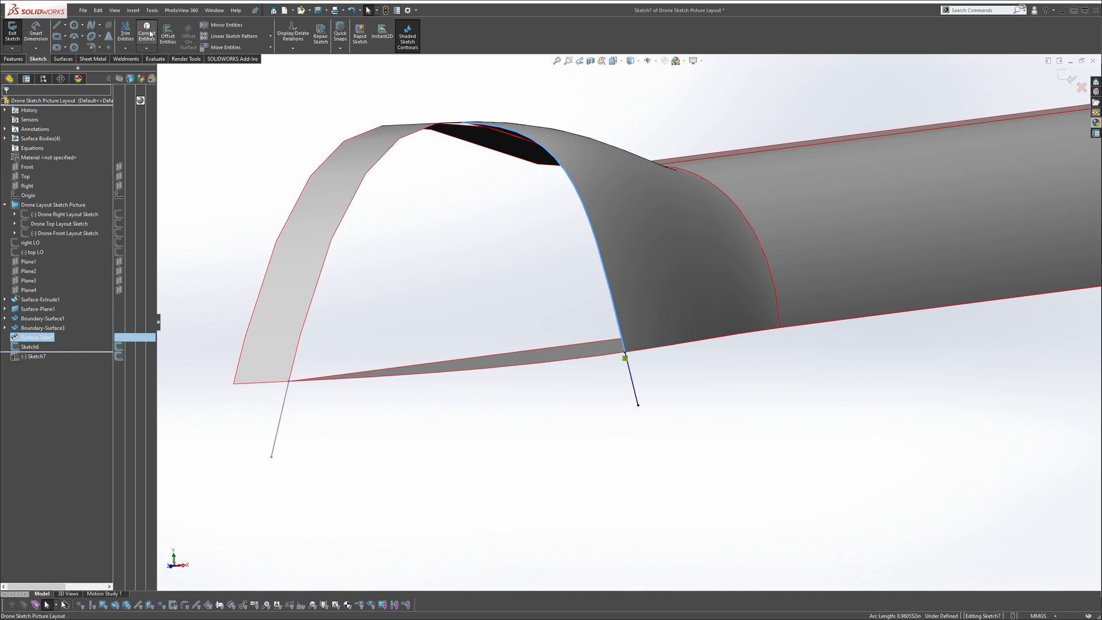
click(543, 339)
scroll(638, 367, down, 3)
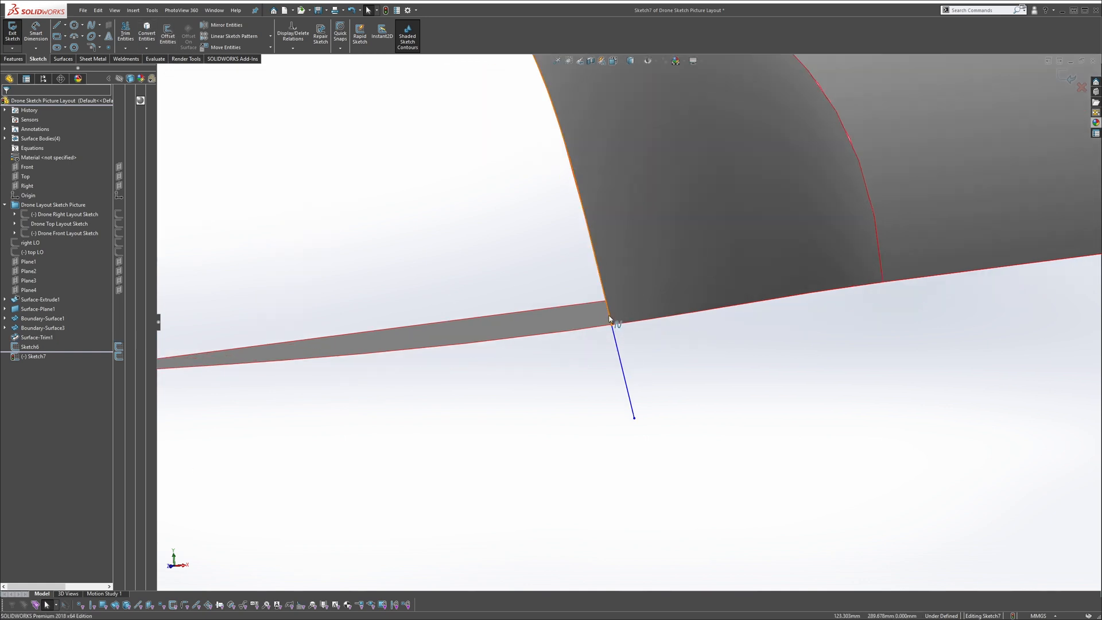
click(619, 345)
ctrl+click(618, 348)
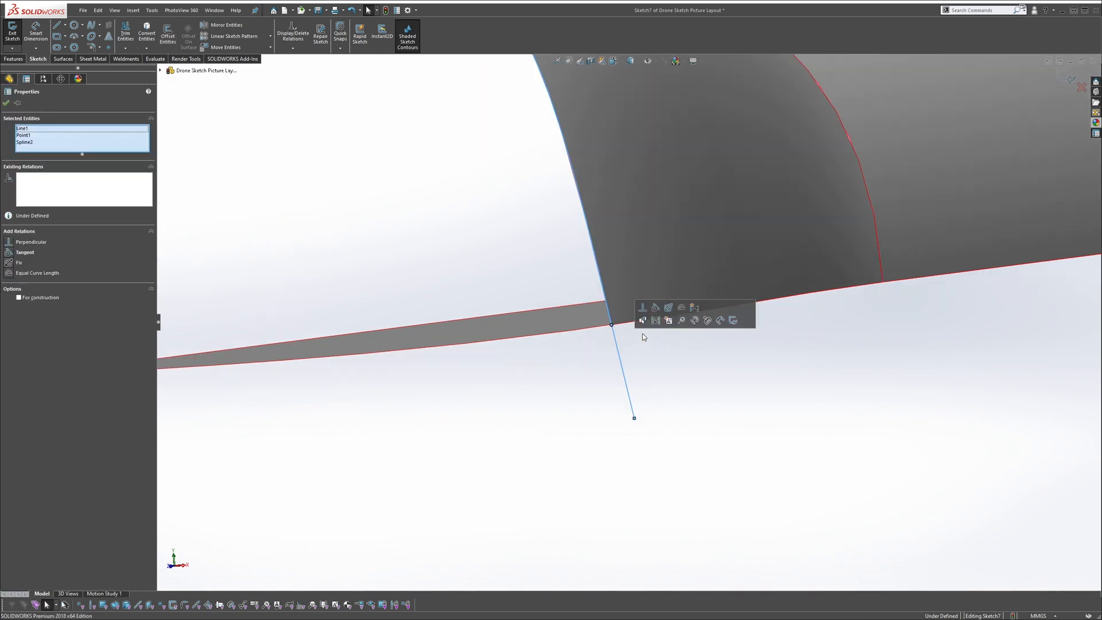
click(642, 334)
click(609, 312)
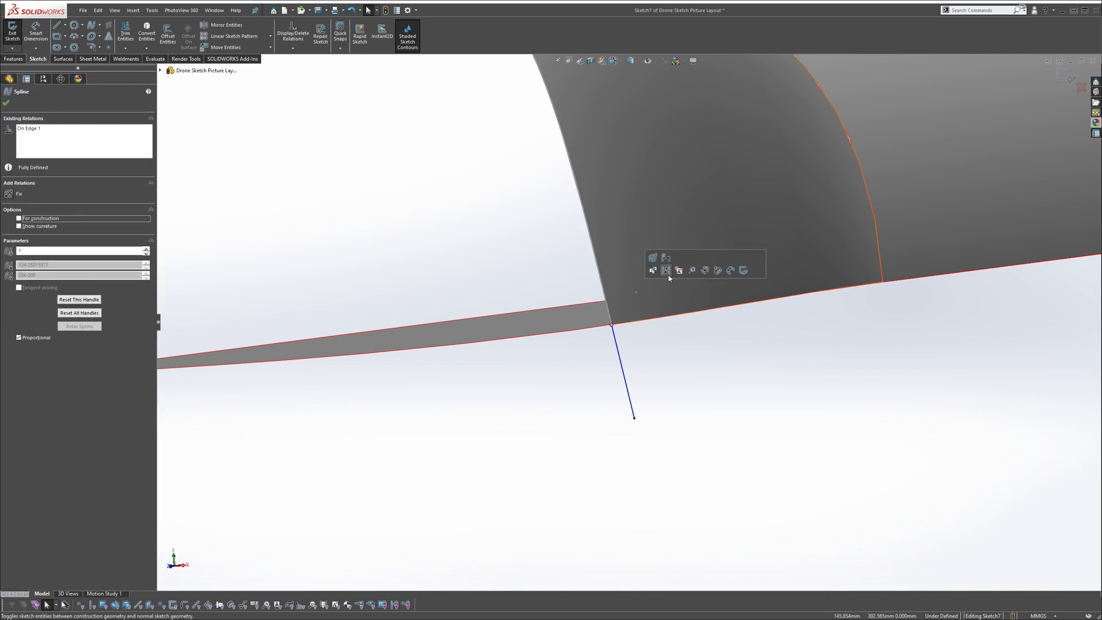
click(667, 361)
Make the steep line tangent to the converted construction curve
click(608, 314)
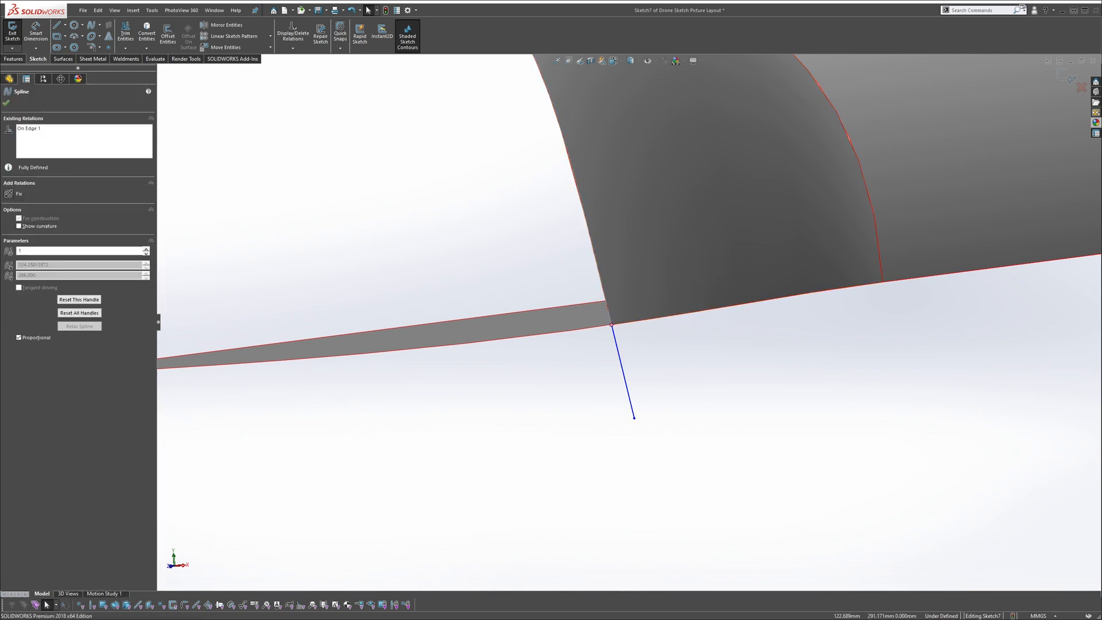
scroll(607, 315, down, 5)
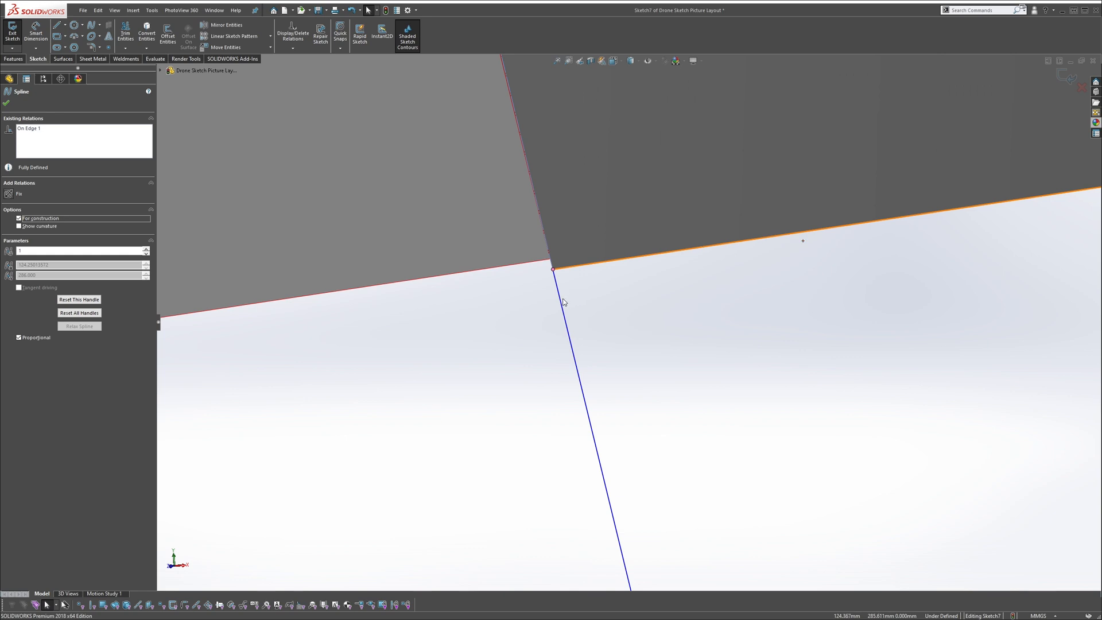
ctrl+click(560, 298)
click(607, 267)
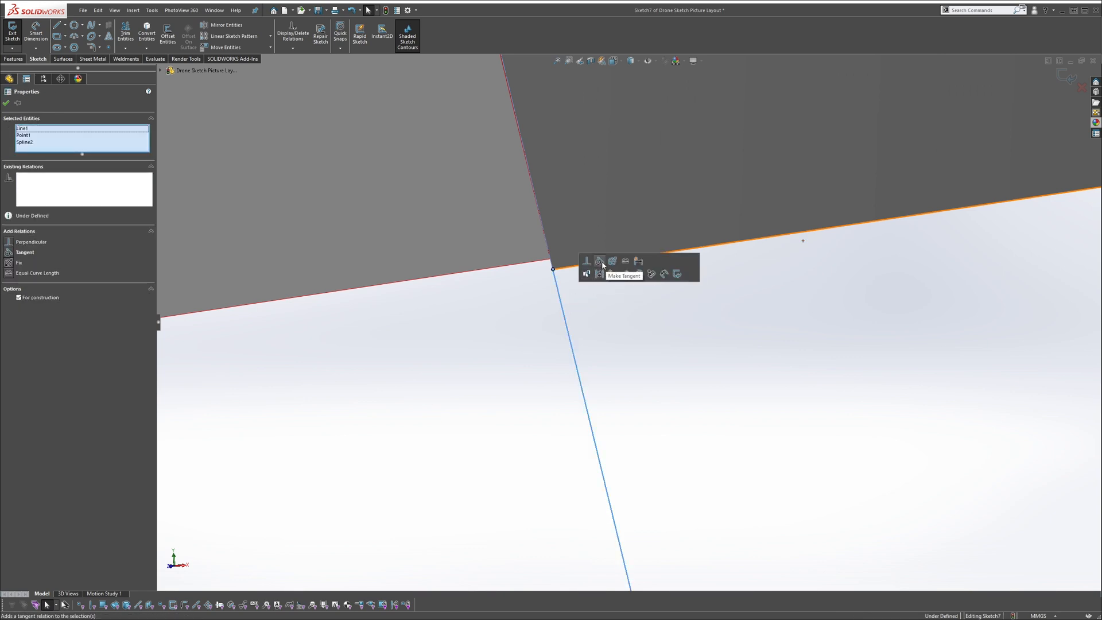
click(677, 374)
scroll(677, 373, up, 3)
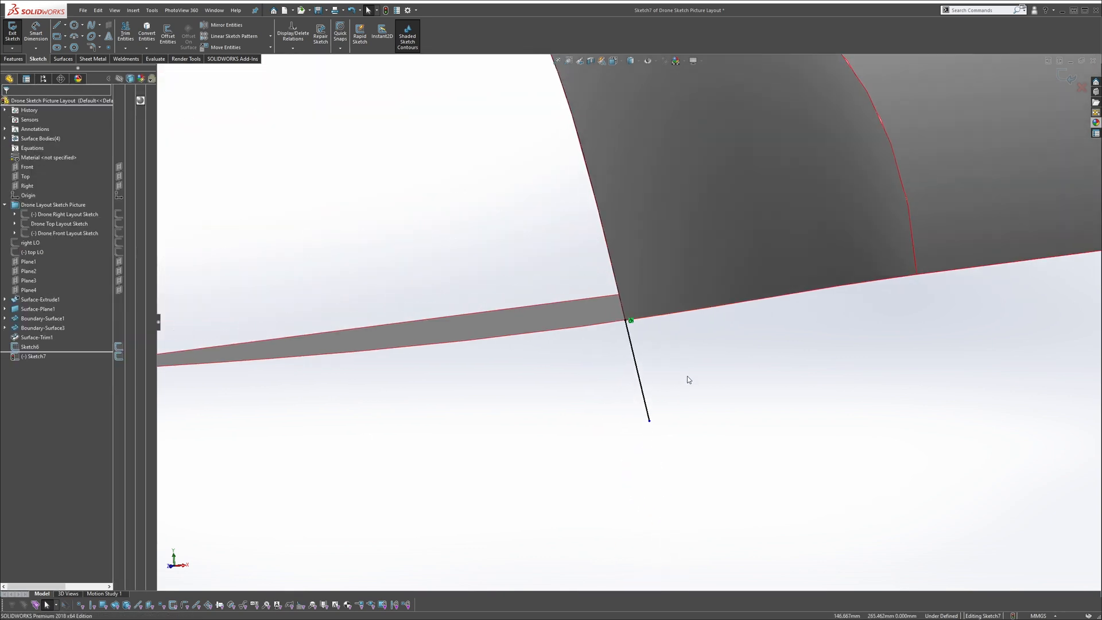
Dimension the tangent line's length at 60 mm and finish the sketch
key(s)
click(693, 355)
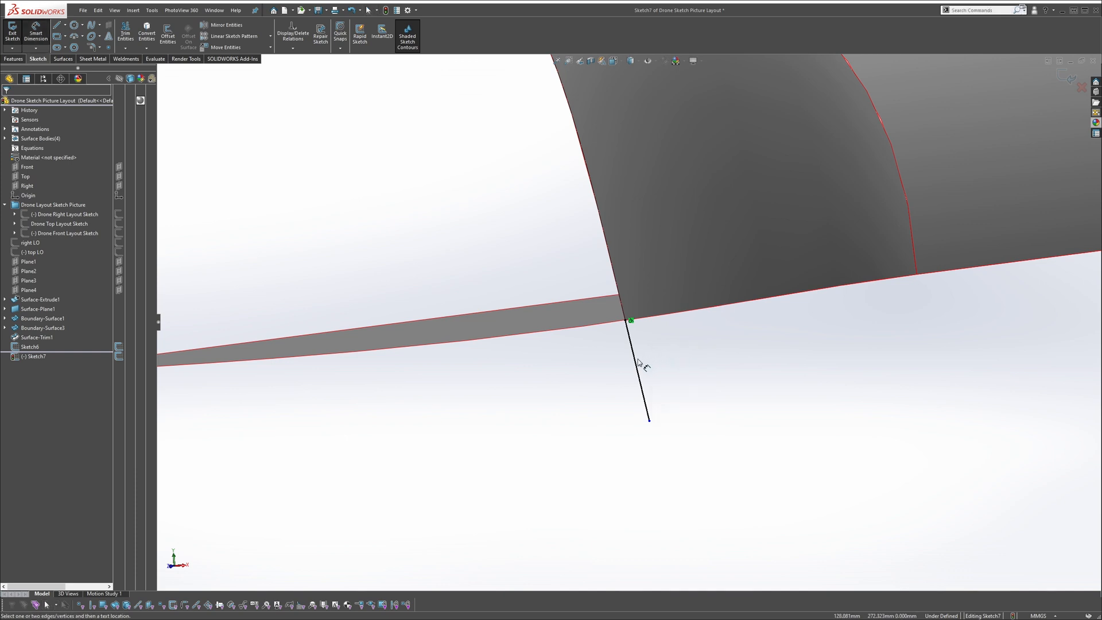
click(636, 363)
click(716, 271)
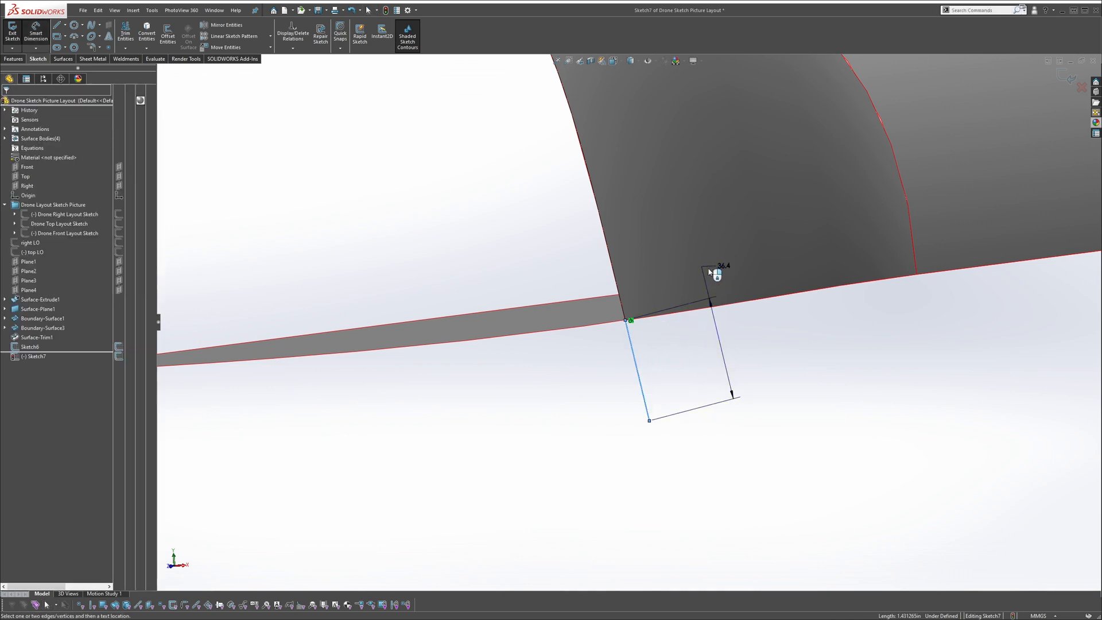
text(60)
key(Return)
scroll(725, 339, up, 6)
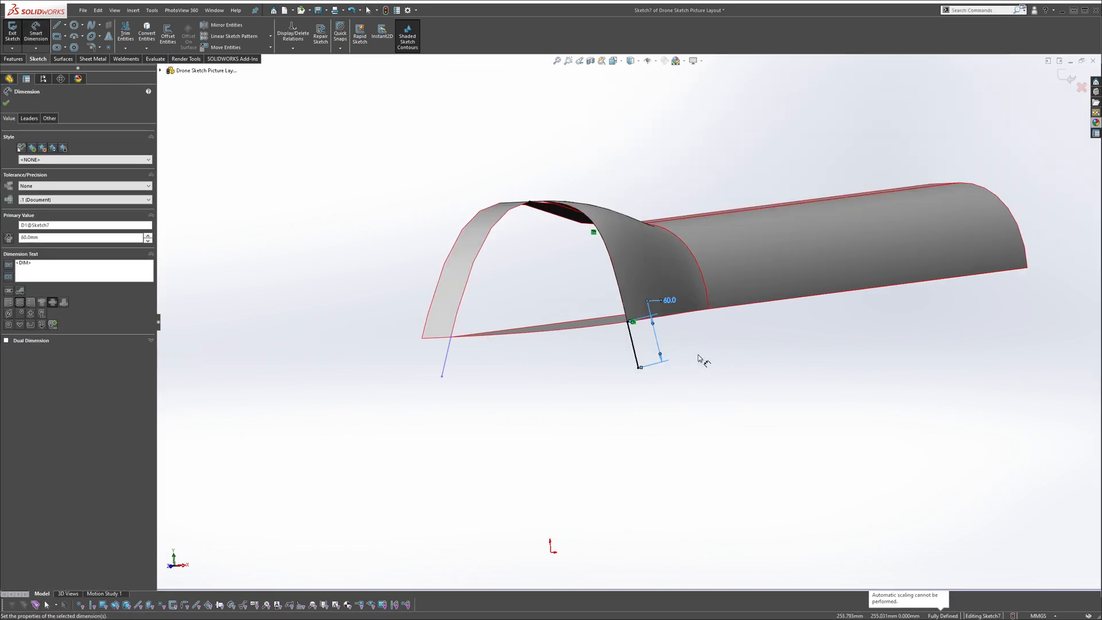
mouse_move(700, 360)
middle_down()
mouse_move(606, 340)
mouse_move(543, 385)
mouse_move(590, 404)
middle_up()
scroll(437, 379, down, 2)
click(1068, 79)
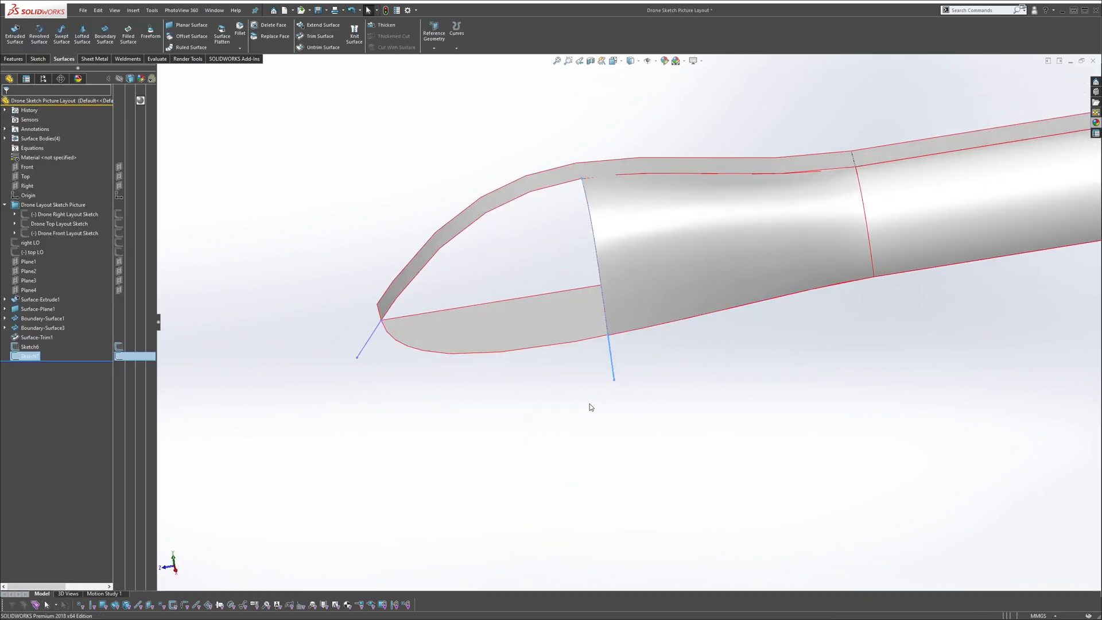
Start a boundary surface with Sketch6 and Sketch7 as Direction 1 curves, and flip the connectors to untwist it
middle_drag(587, 341, 596, 332)
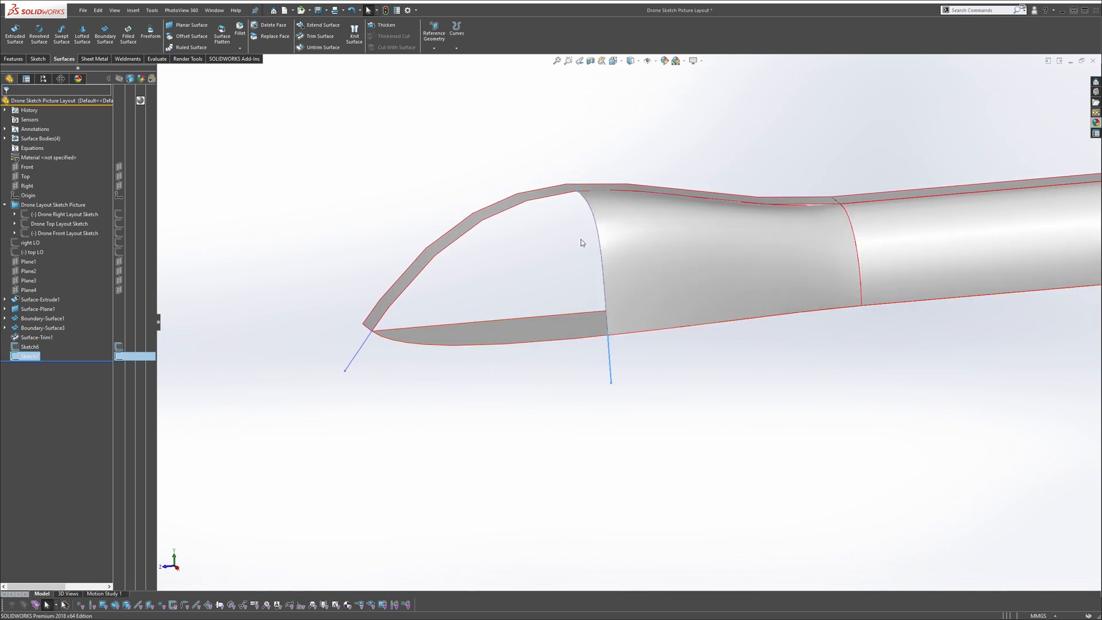
middle_drag(563, 308, 569, 356)
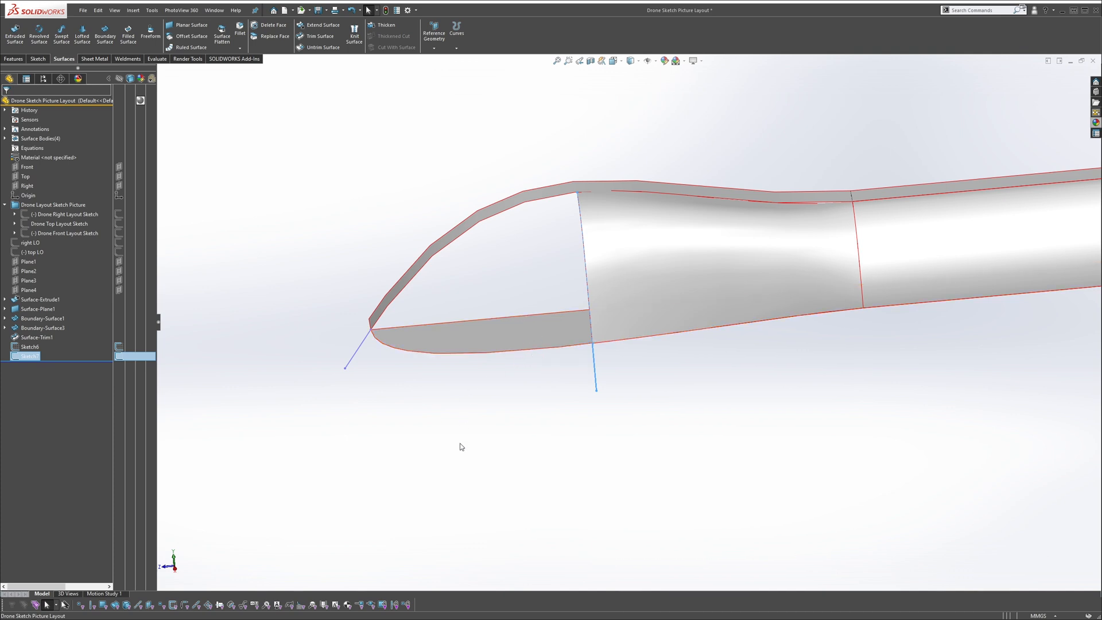
click(464, 425)
middle_drag(467, 403, 485, 373)
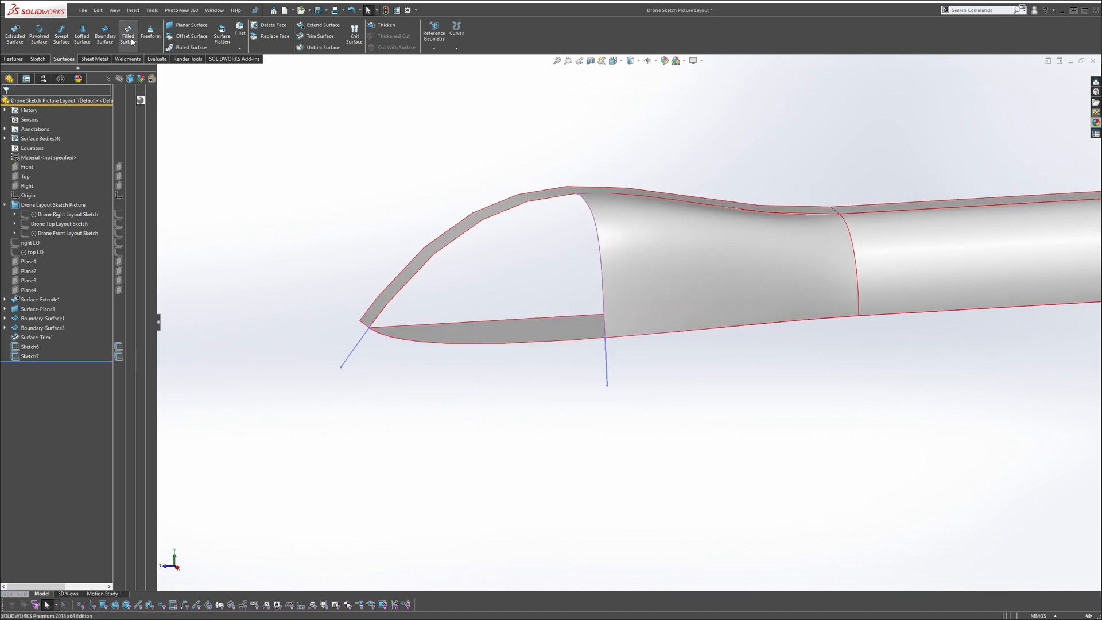
click(103, 38)
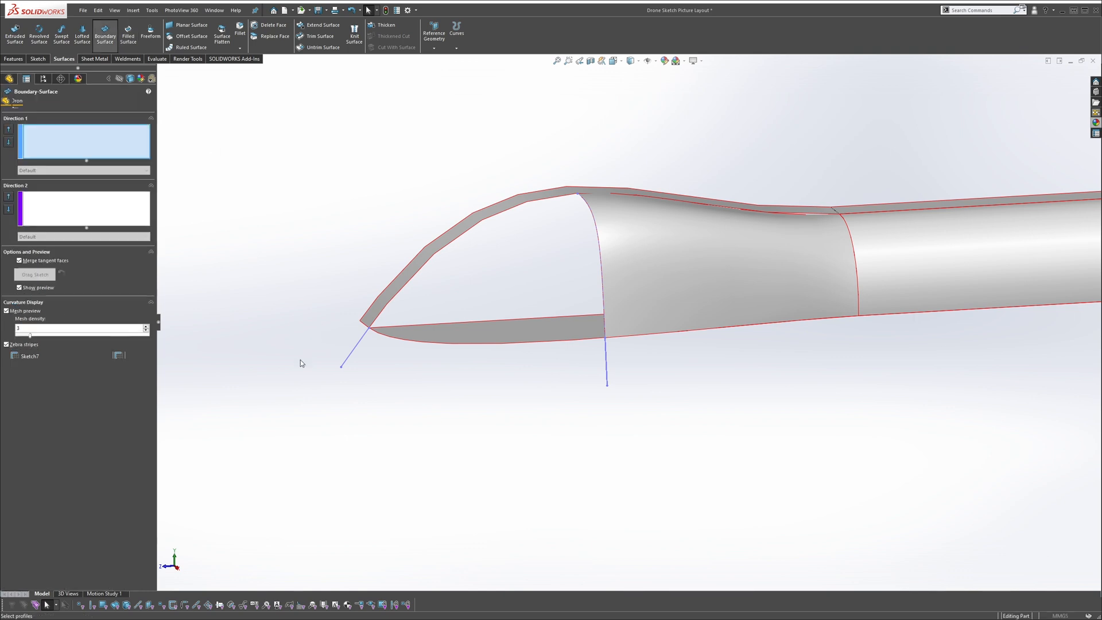
click(361, 341)
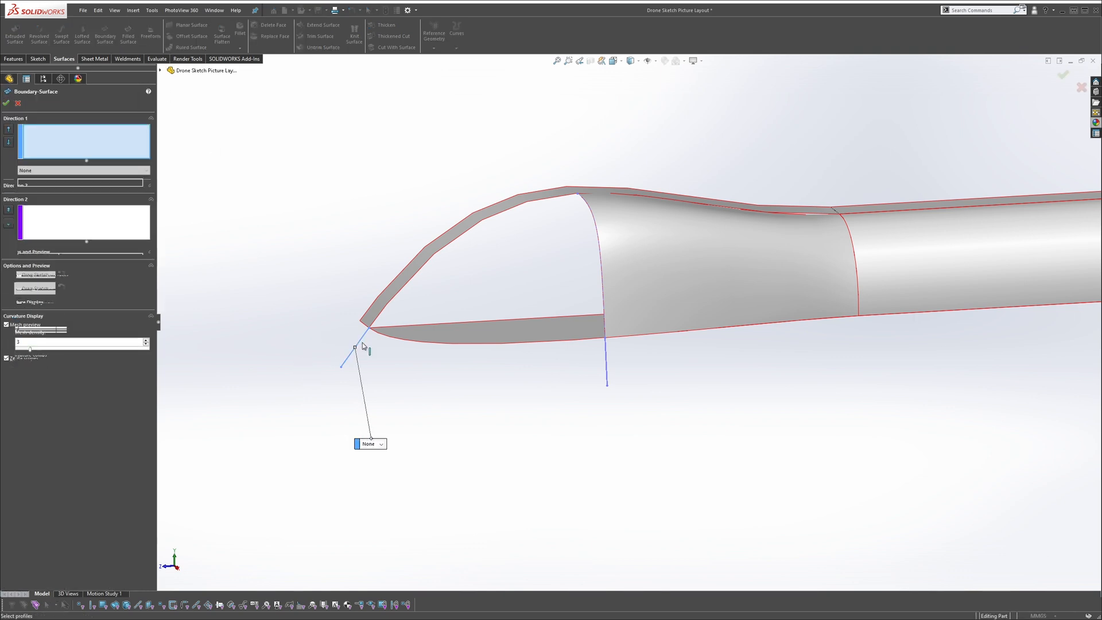
click(607, 368)
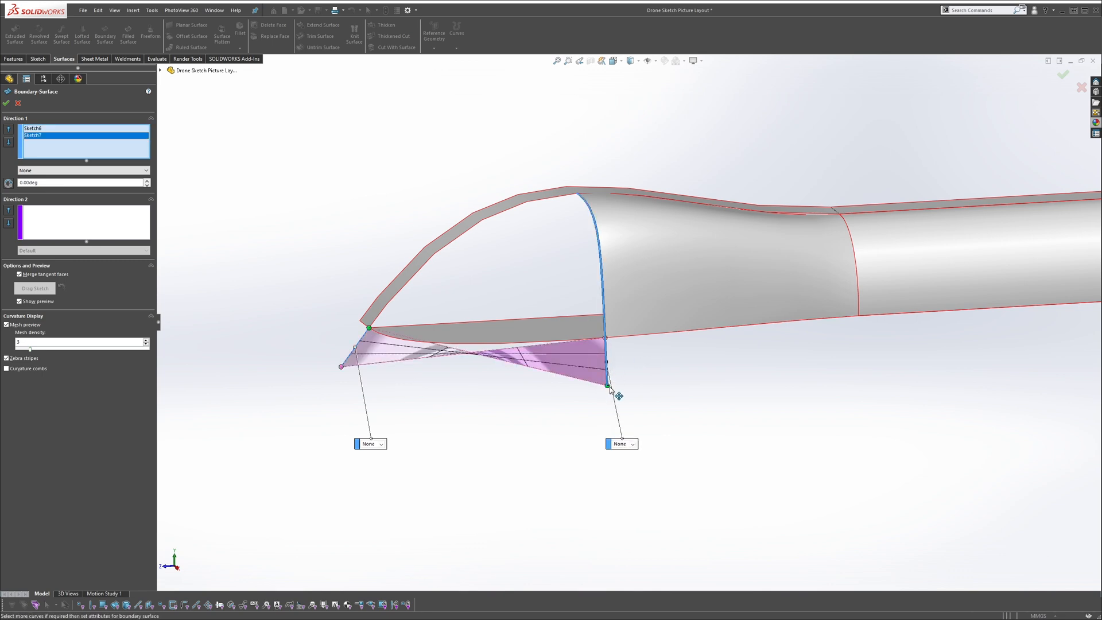
right_click(503, 389)
click(533, 480)
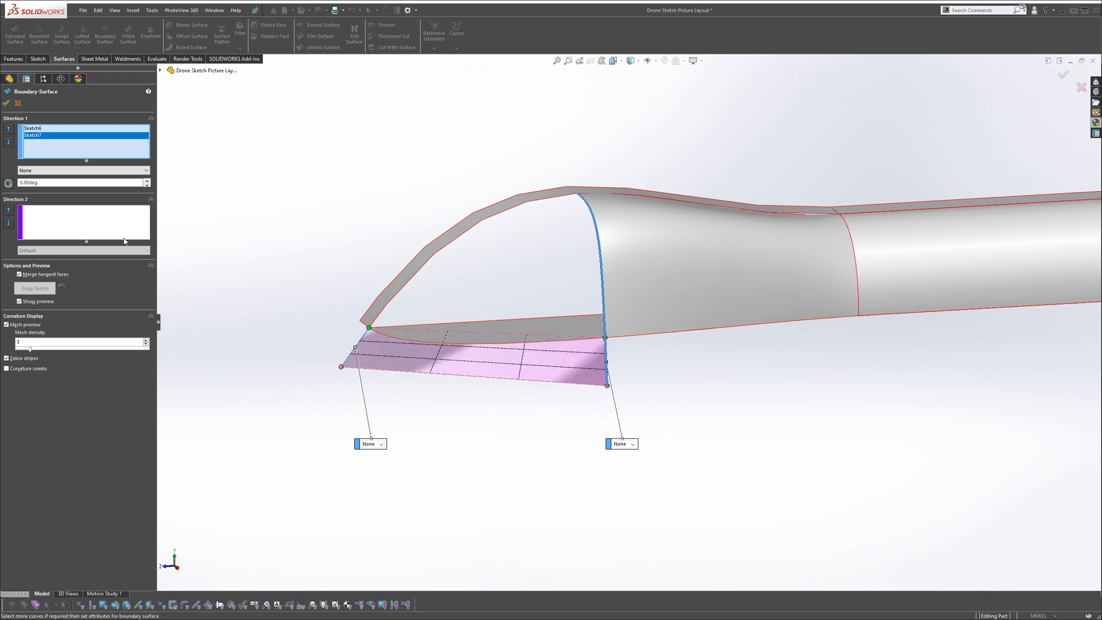
Add the body's curved lower edge as the Direction 2 curve and enable trimming by Direction 1
click(88, 224)
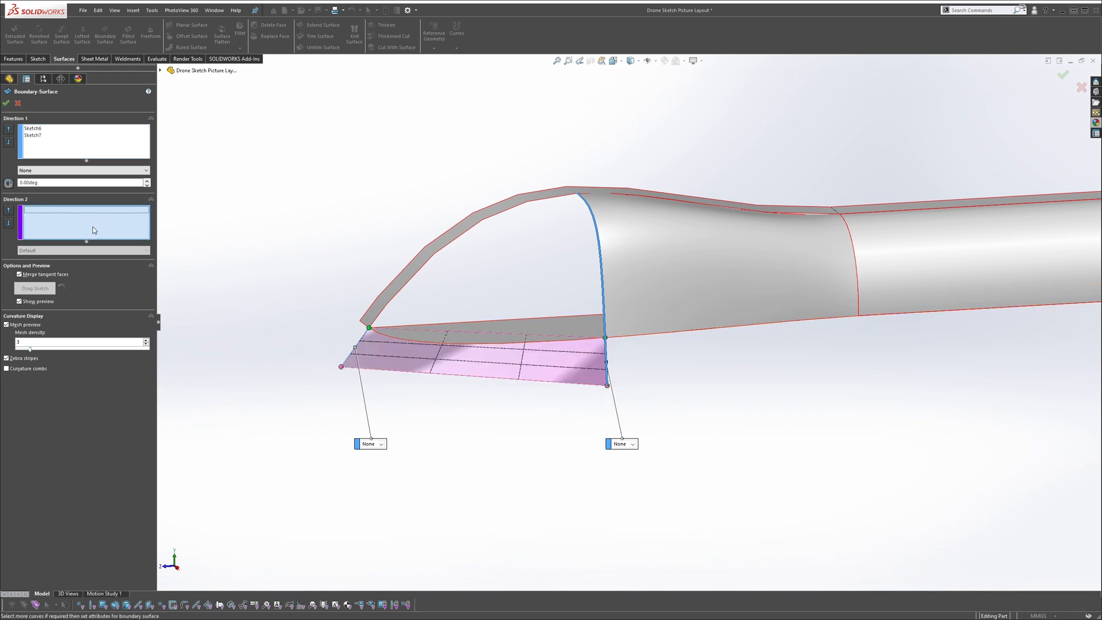
click(403, 341)
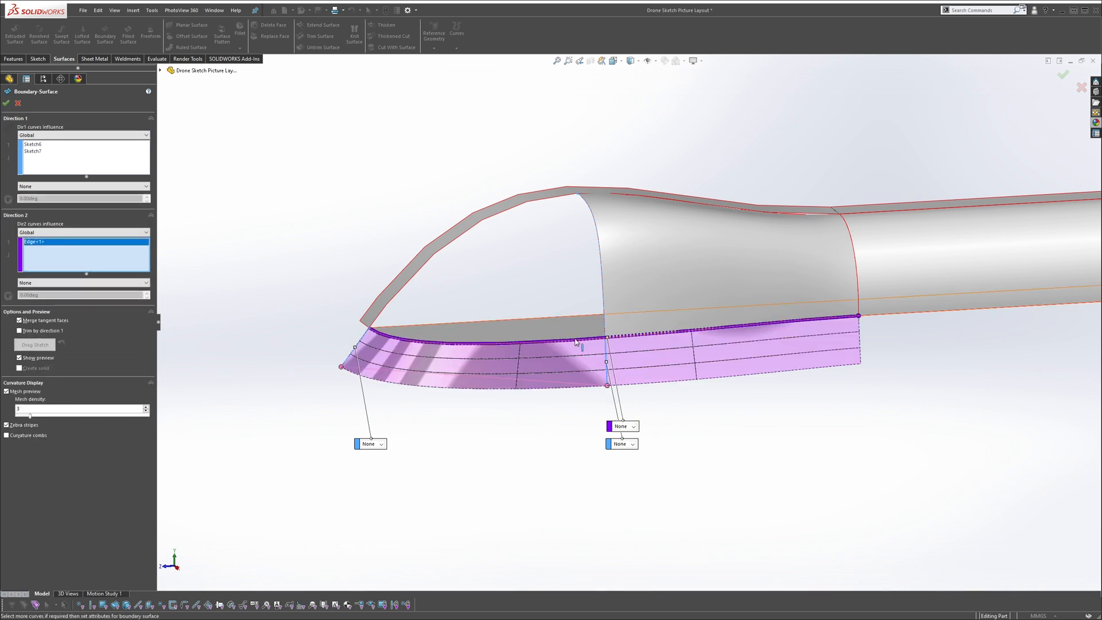
click(35, 331)
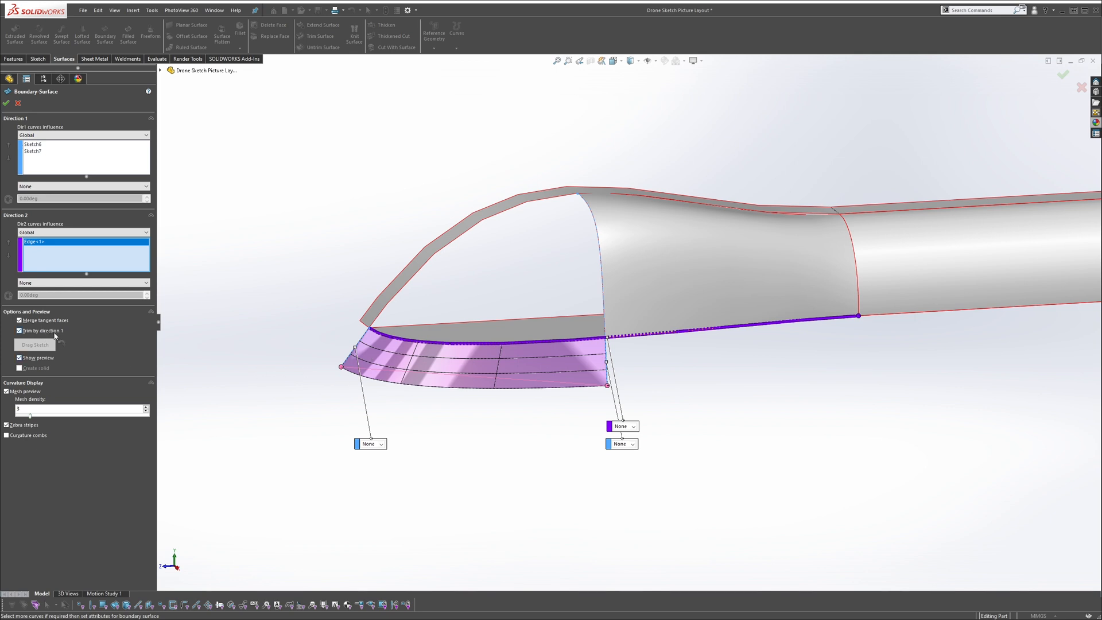
Finish the boundary surface below the nose, using Sketch6 and Sketch7 with the nose's lower edge, trimmed by direction 1
click(6, 103)
middle_drag(495, 265, 395, 178)
scroll(574, 280, up, 2)
middle_drag(638, 293, 631, 338)
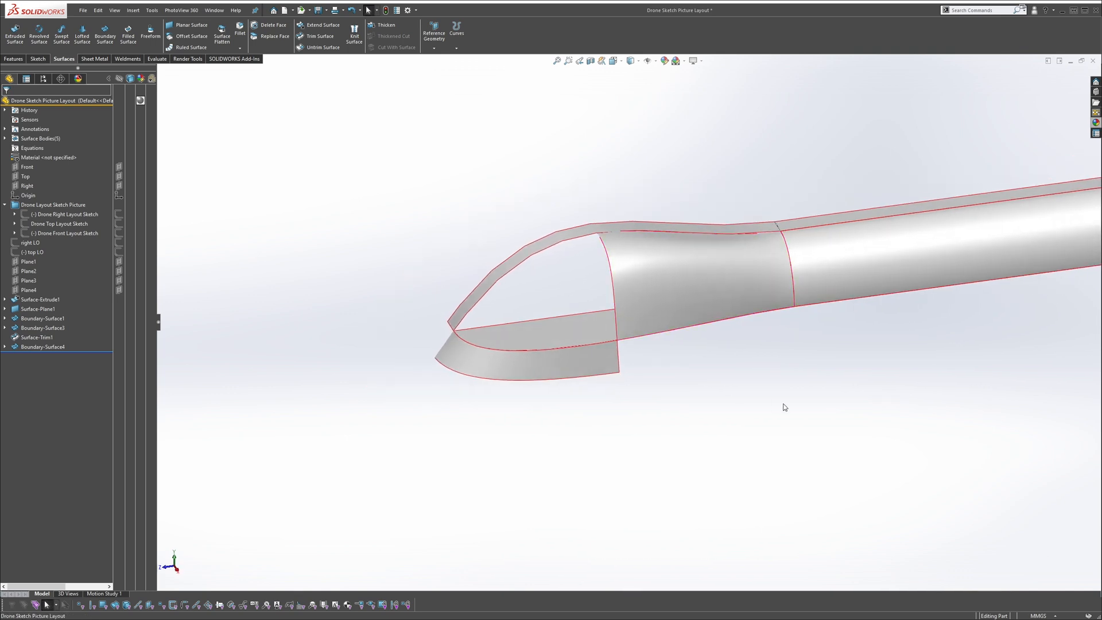
Knit the transition boundary surface, the arm surface and the trimmed upper strip into one surface body
middle_drag(733, 301, 551, 221)
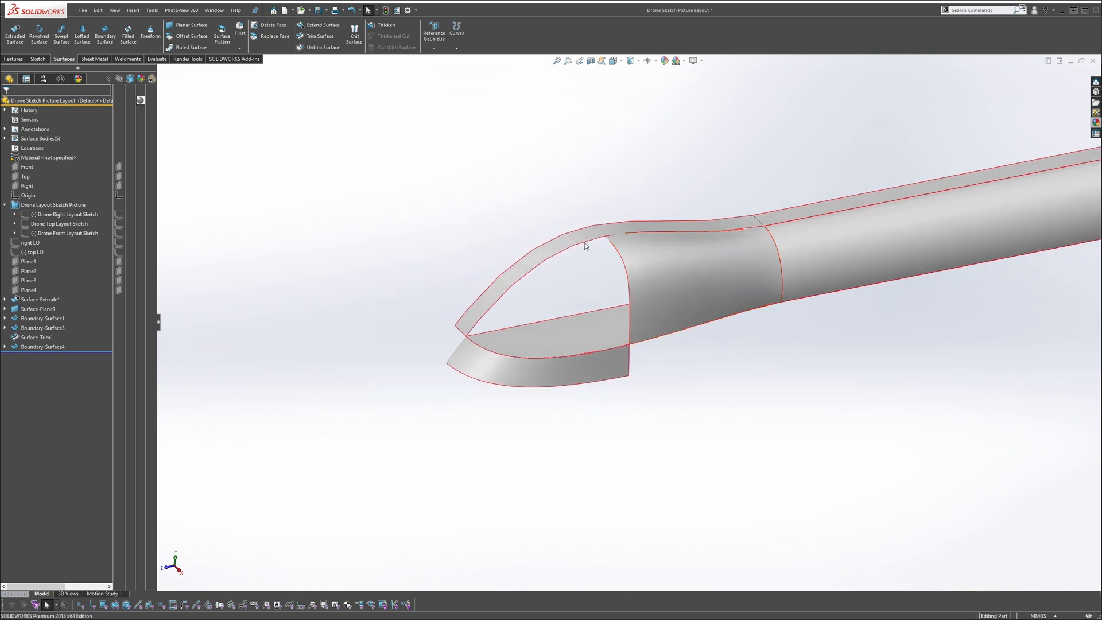
middle_drag(687, 271, 531, 252)
click(352, 45)
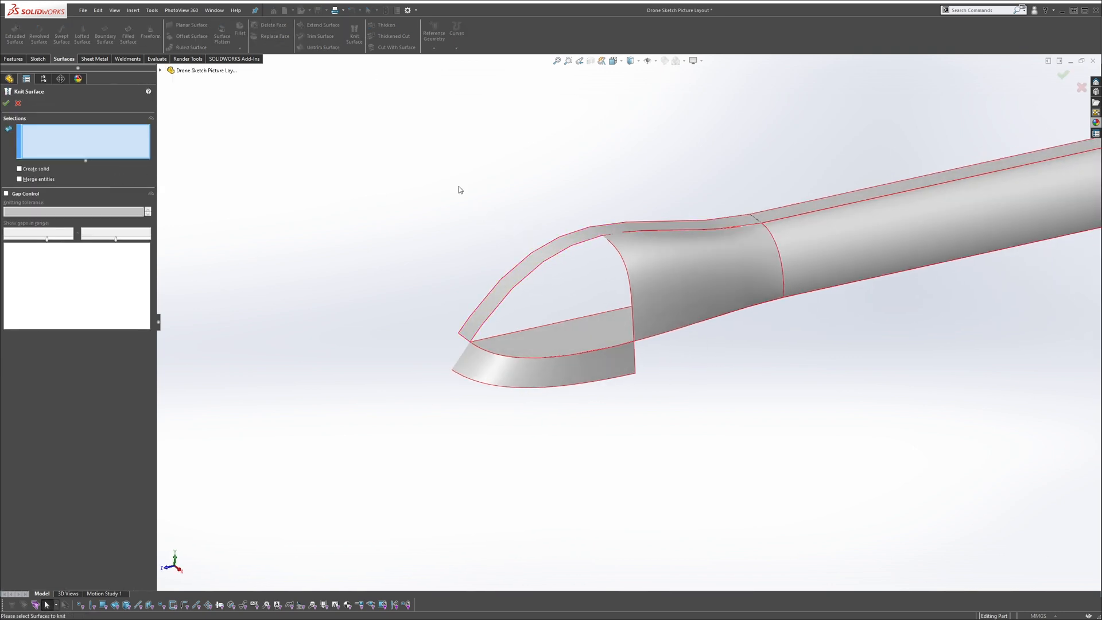
click(714, 292)
click(821, 248)
click(778, 216)
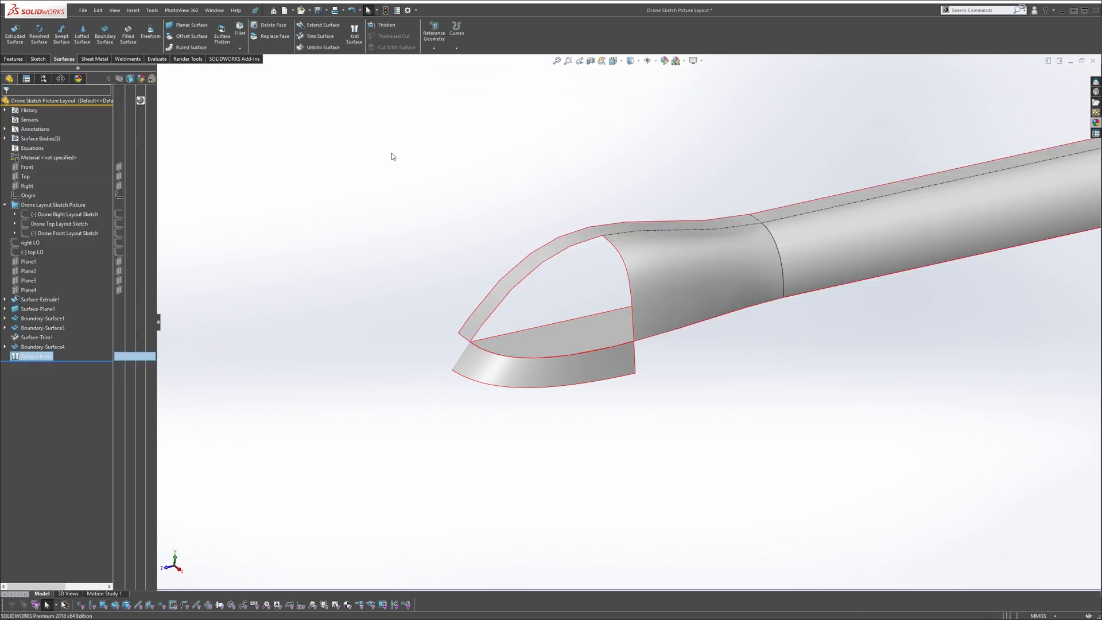
Hide the planar surface body that crosses the bottom of the nose opening
middle_drag(477, 226, 480, 275)
click(563, 354)
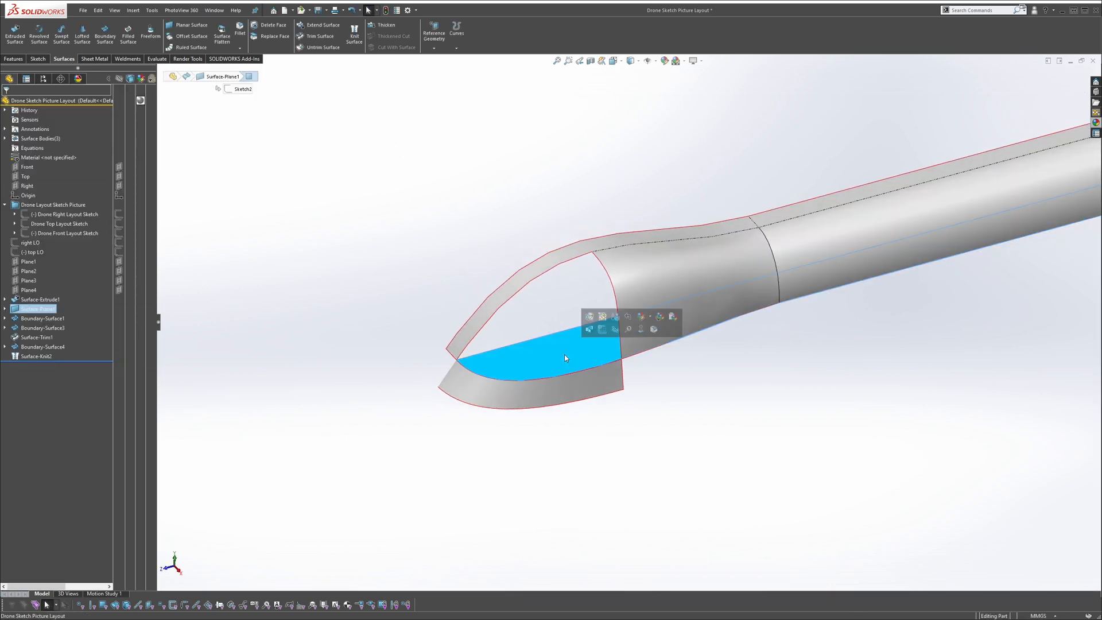
click(601, 328)
middle_drag(547, 324, 514, 267)
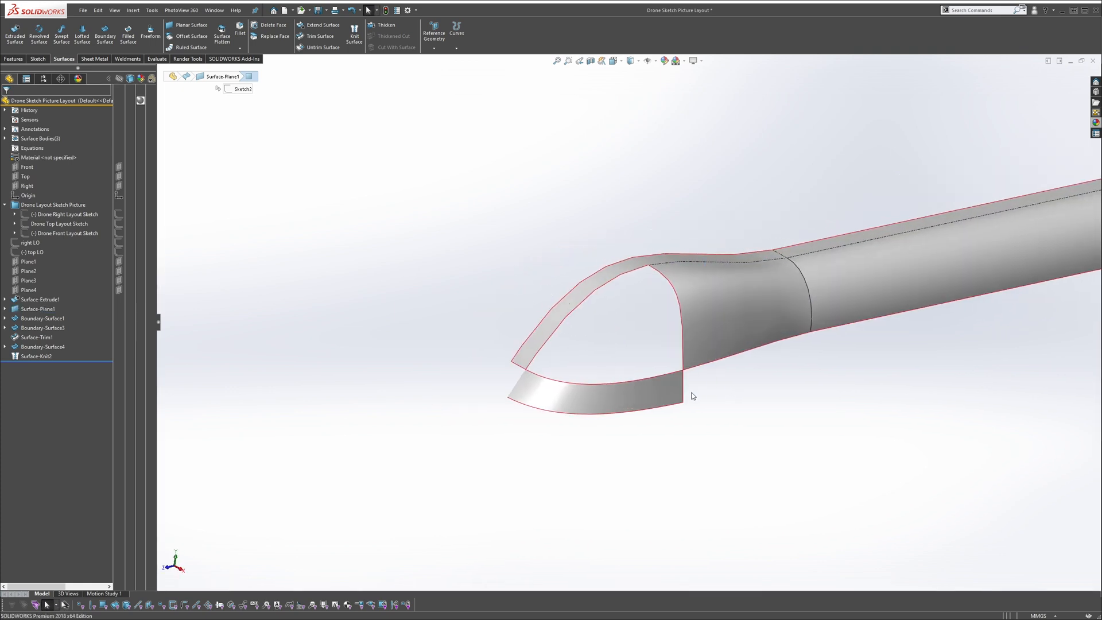
Start a Filled Surface bounded by the upper strip's edge, the transition surface's front edge and the lower boundary surface's edge
click(128, 34)
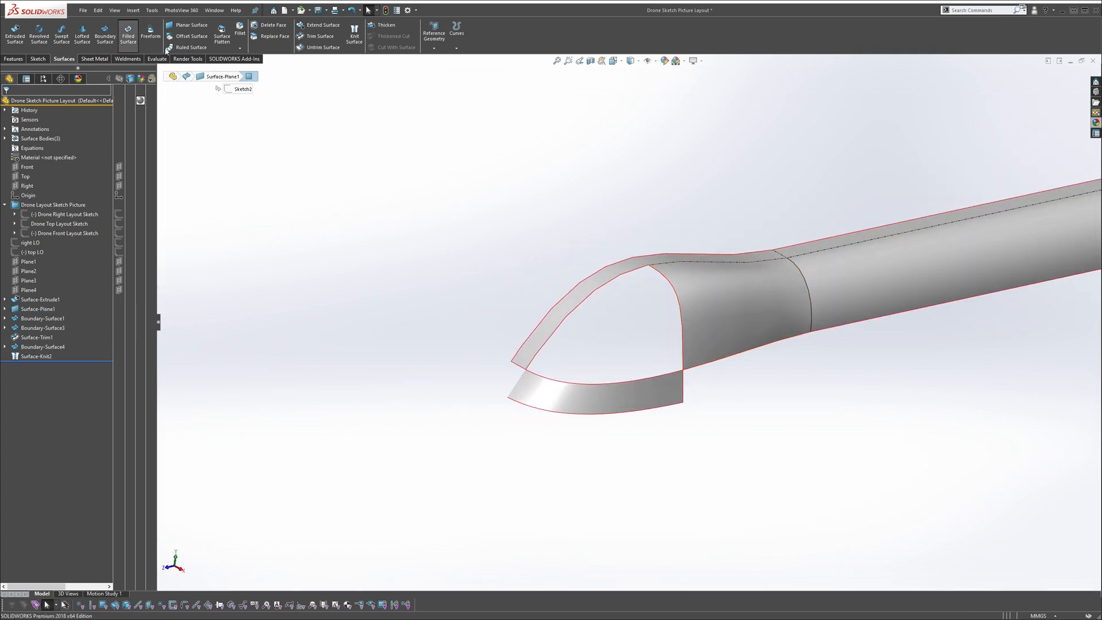
click(634, 269)
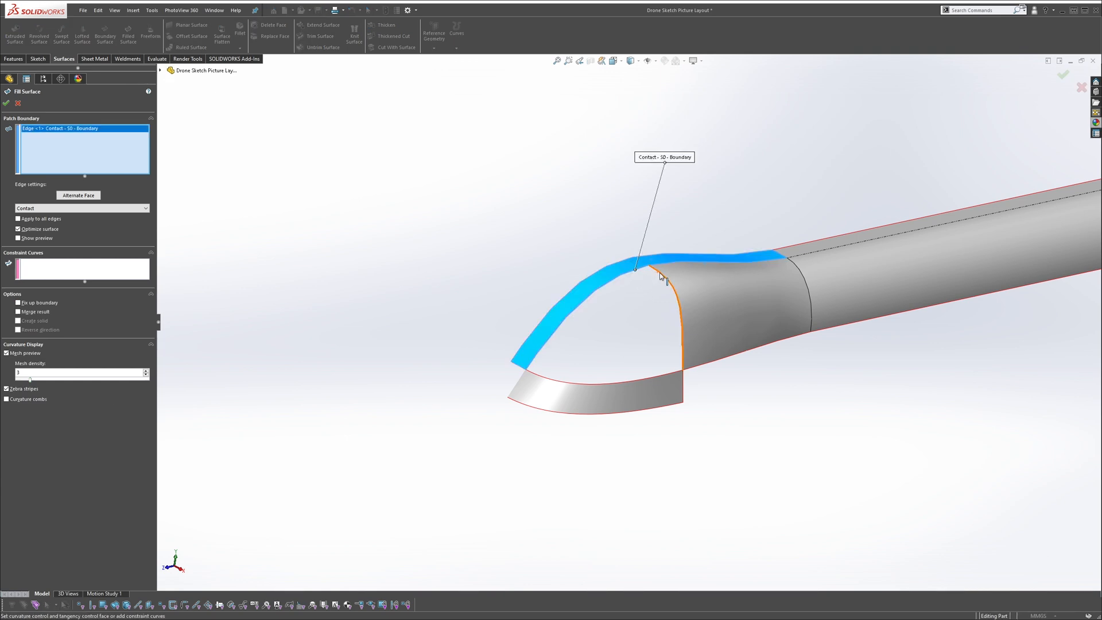
click(660, 276)
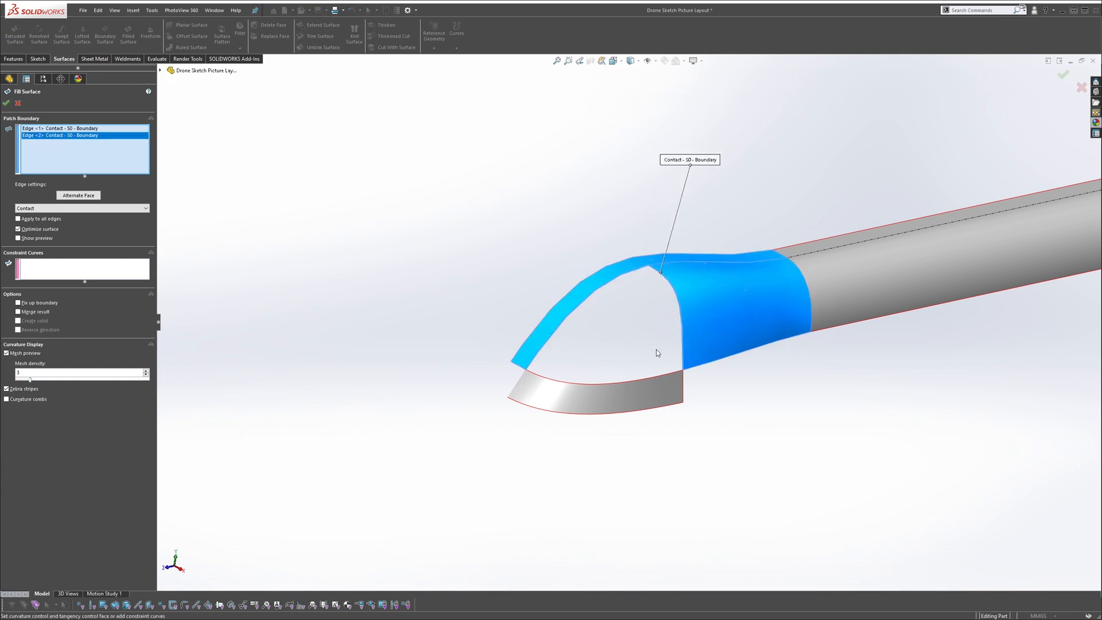
click(654, 379)
scroll(644, 382, down, 3)
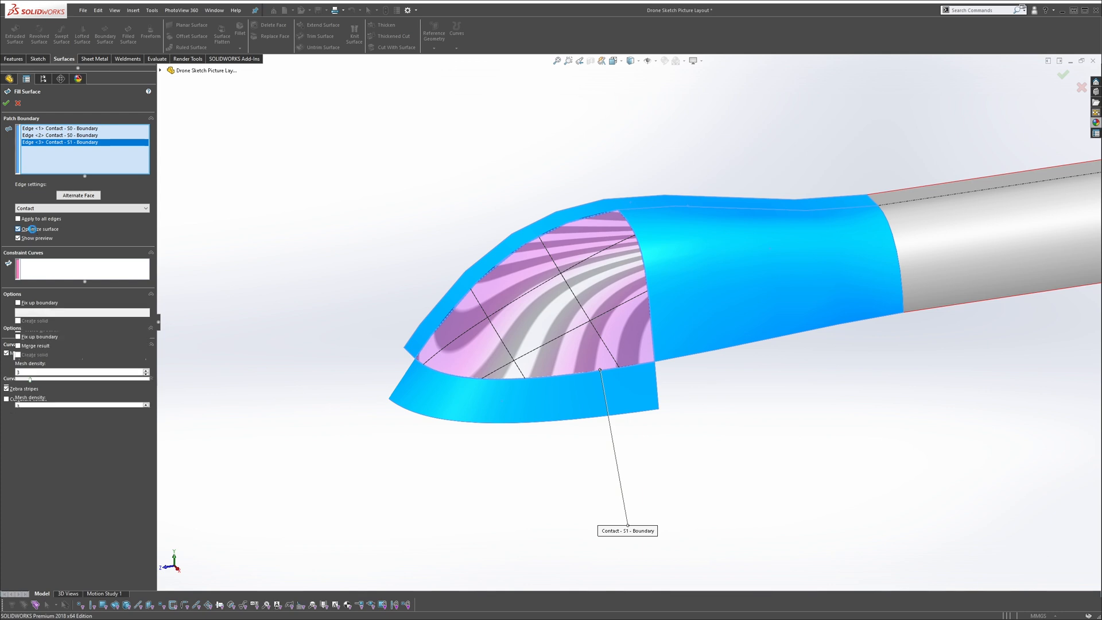
Set all three patch boundary edges to Tangent and turn off Optimize surface for the fill
click(46, 208)
click(48, 220)
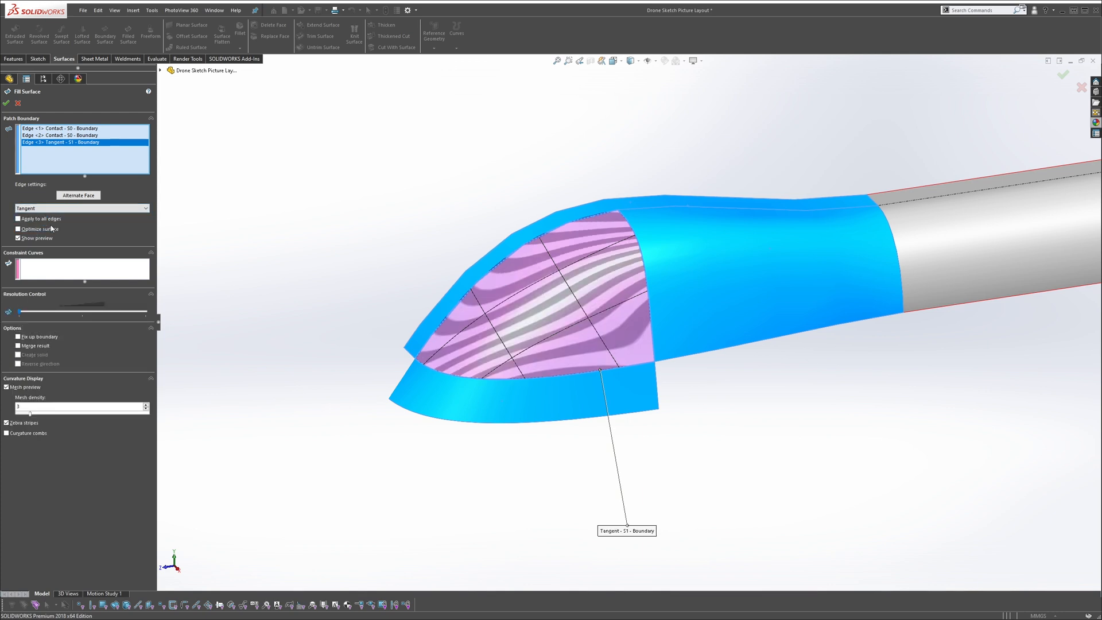
click(47, 218)
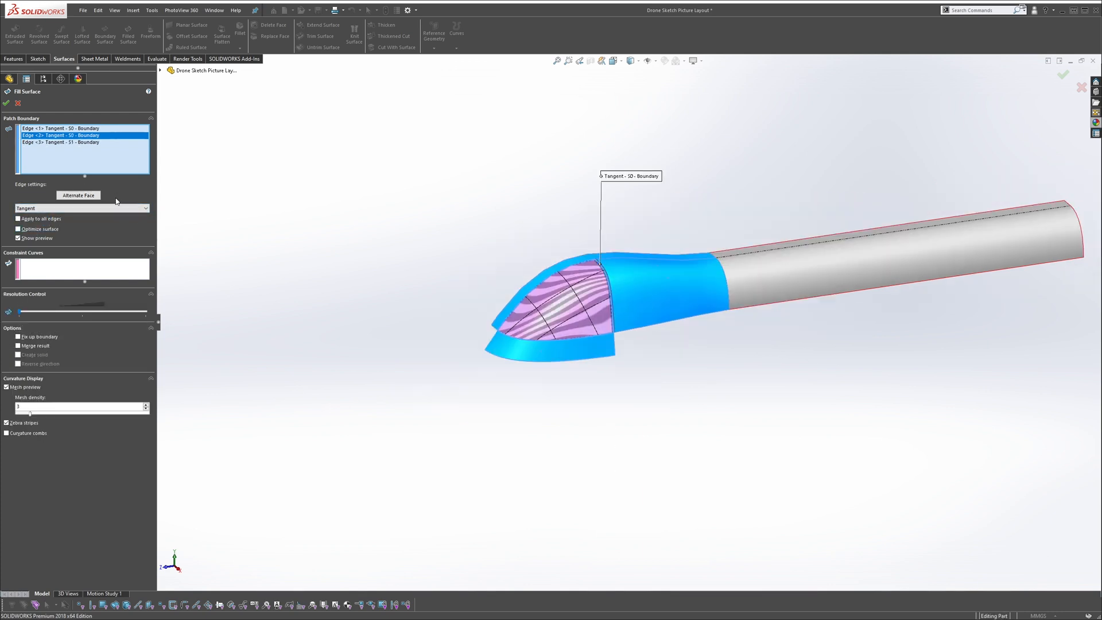
Examine the zebra stripes across the nose fill preview and along its boundary edges from several angles
mouse_move(623, 292)
middle_down()
mouse_move(645, 294)
mouse_move(634, 297)
middle_up()
scroll(604, 288, down, 4)
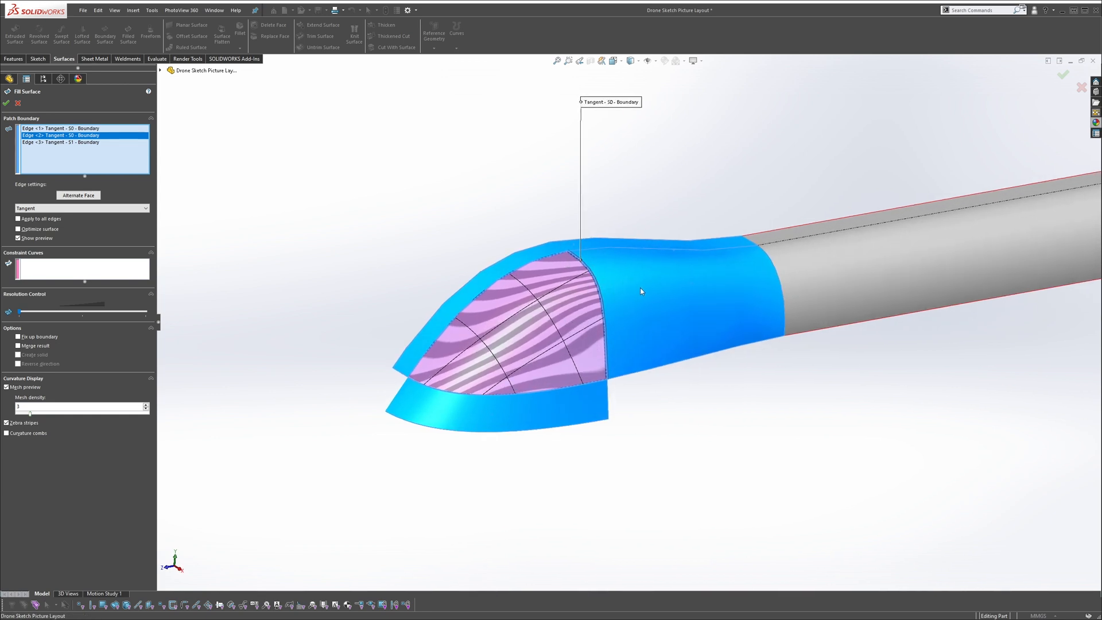
scroll(553, 287, down, 3)
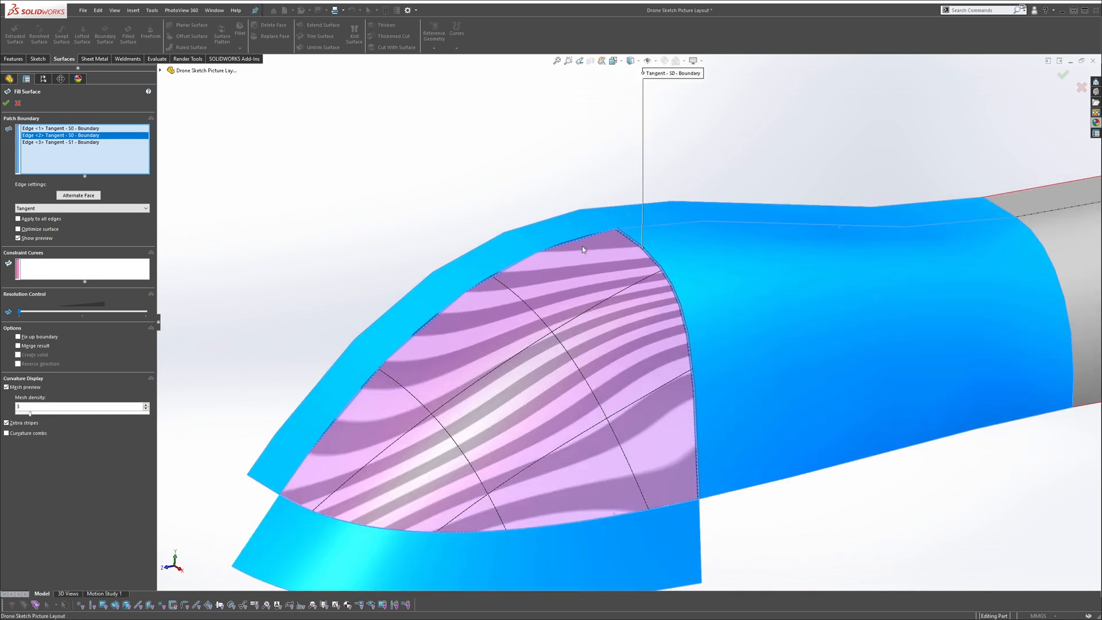
scroll(586, 250, up, 3)
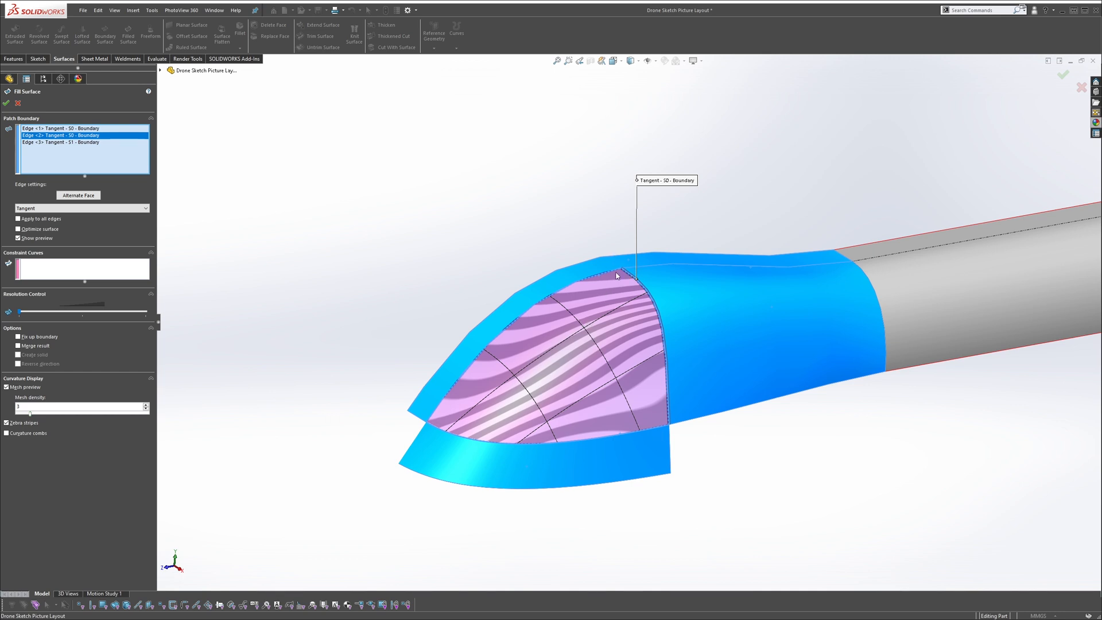
mouse_move(520, 408)
middle_down()
mouse_move(484, 439)
mouse_move(503, 409)
middle_up()
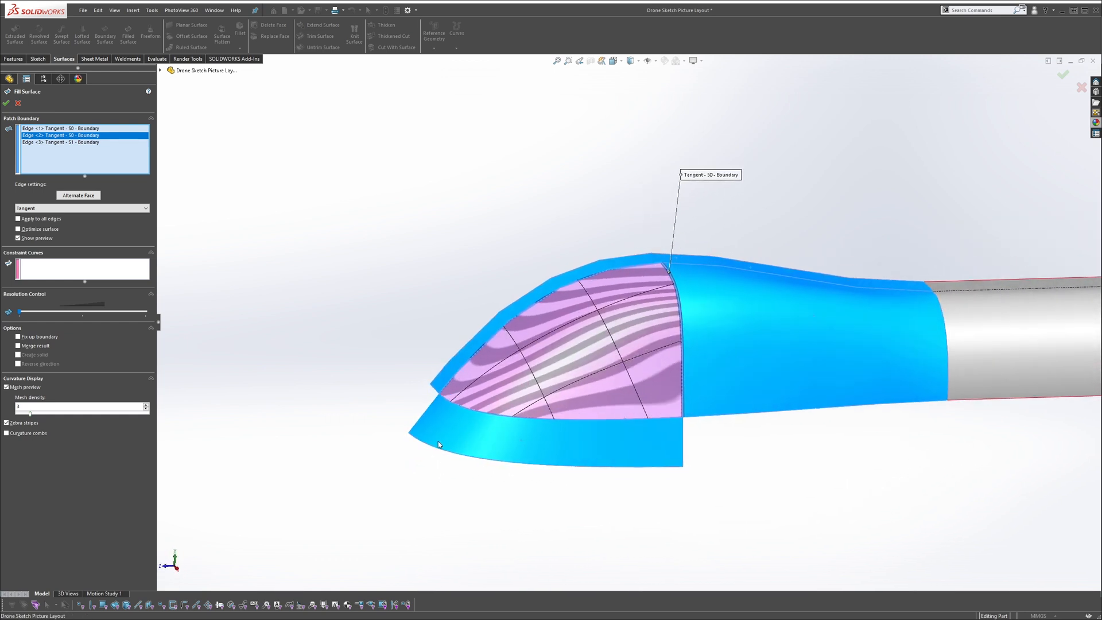
middle_drag(439, 444, 470, 423)
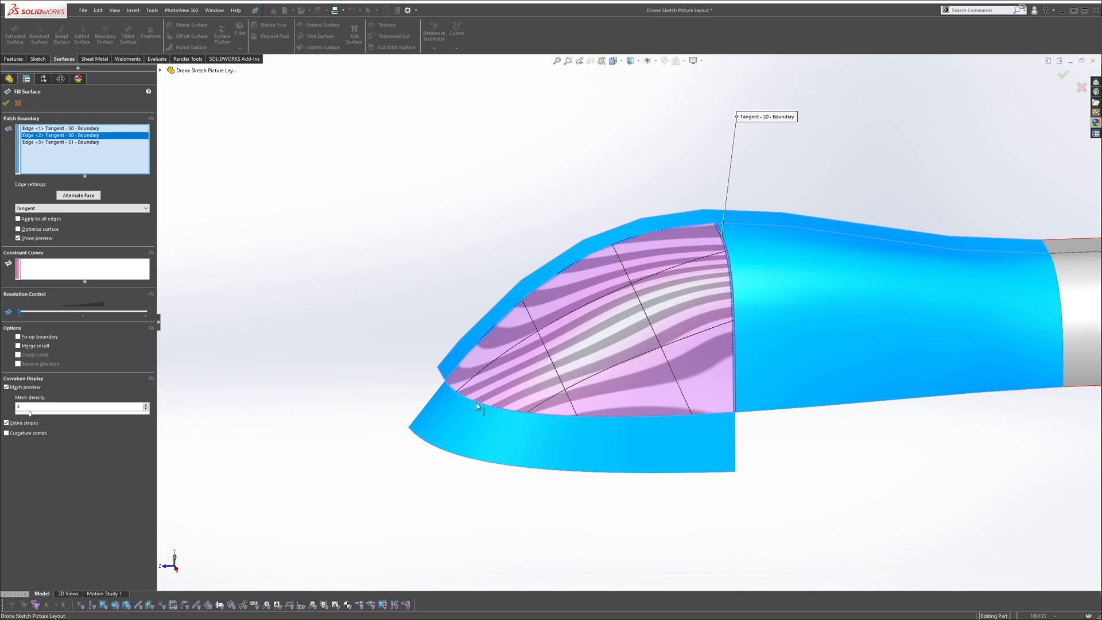
middle_drag(575, 360, 674, 359)
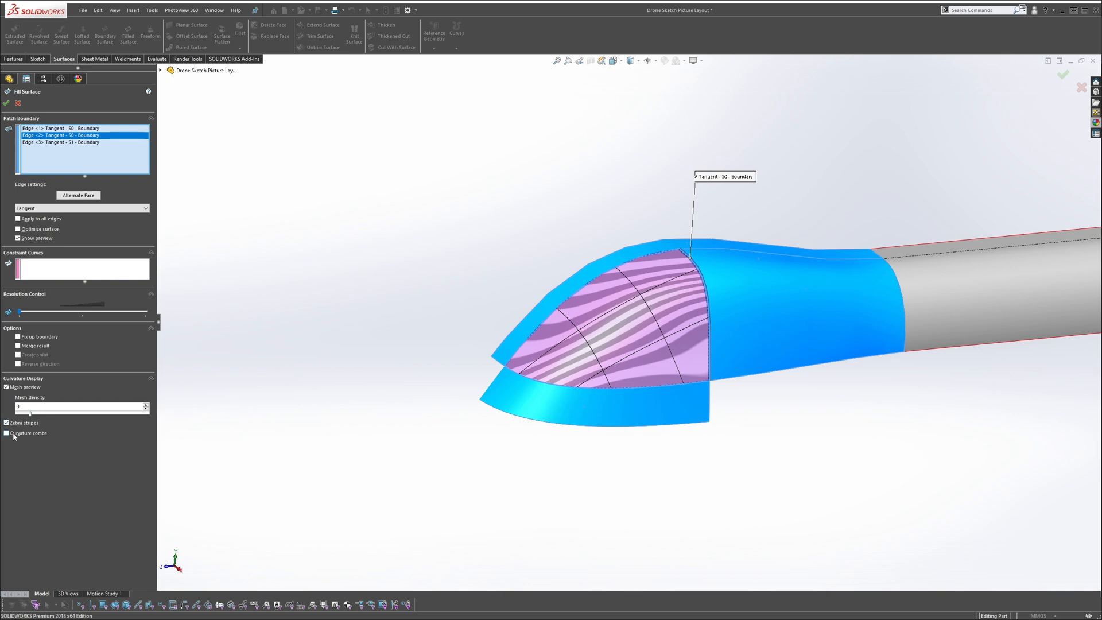
Show curvature combs on the nose fill preview with a scale of 10
click(11, 434)
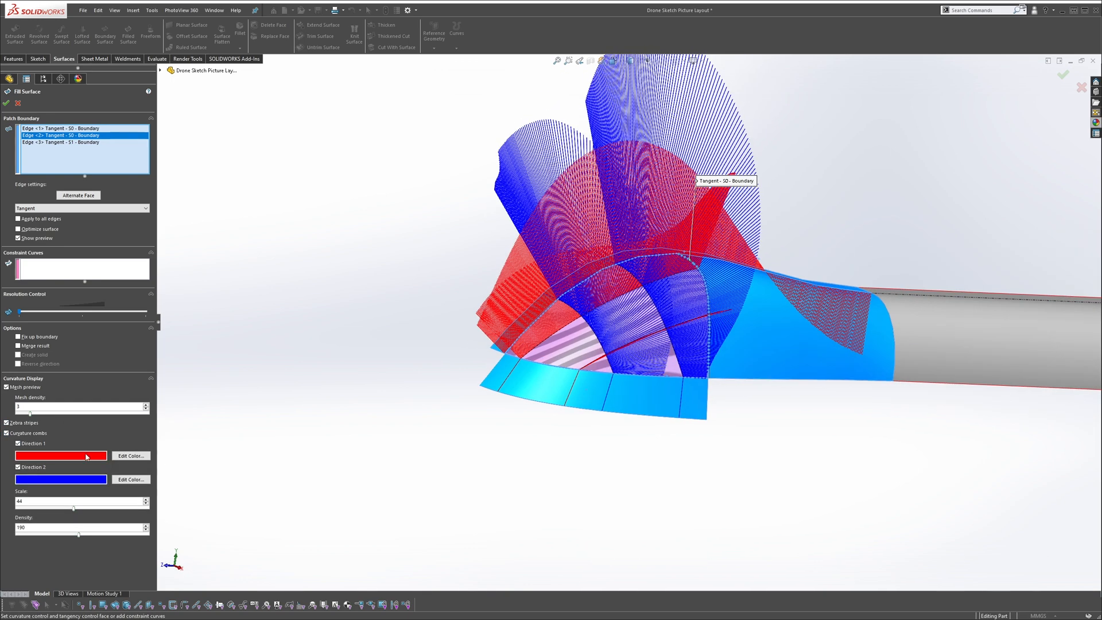
drag(73, 508, 28, 508)
scroll(645, 314, down, 2)
middle_drag(646, 314, 637, 330)
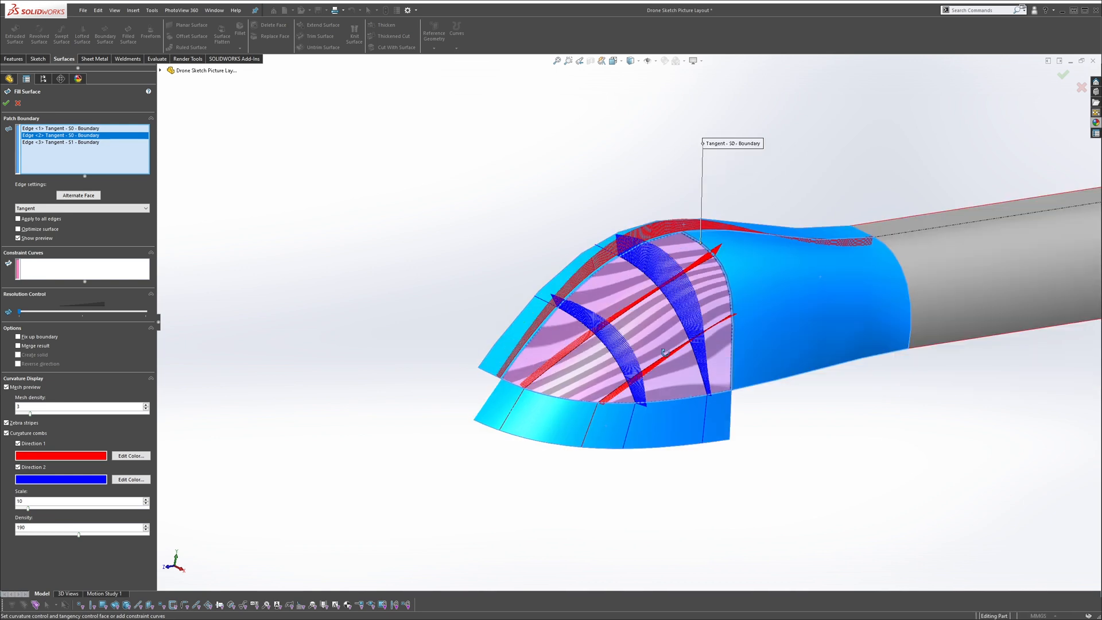
Review the contact setting of each patch boundary edge and create the filled nose surface
click(52, 129)
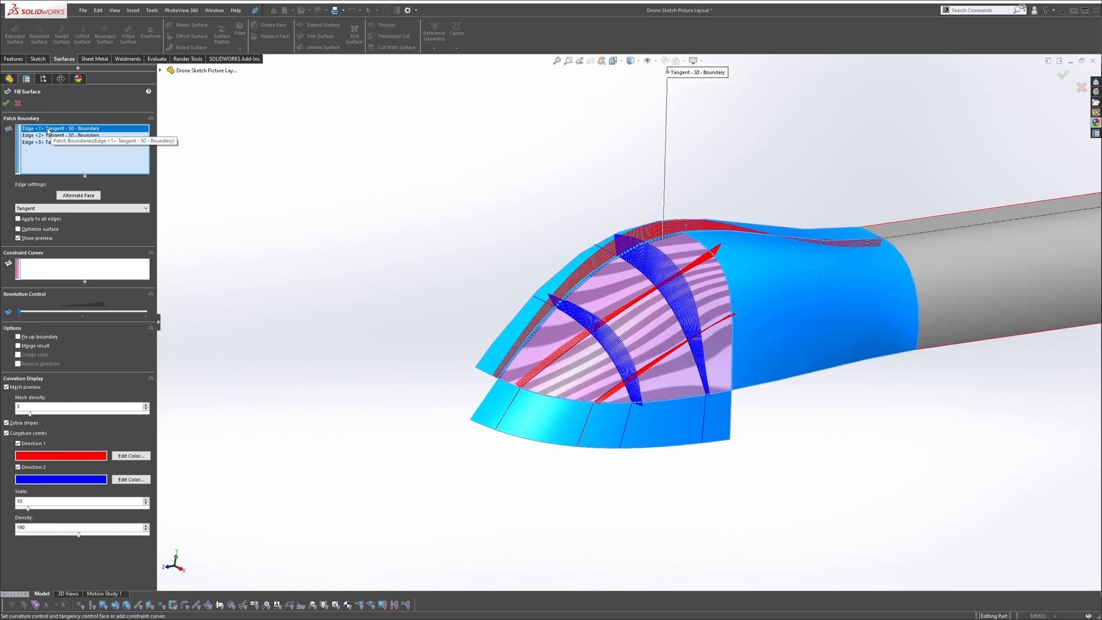
click(54, 135)
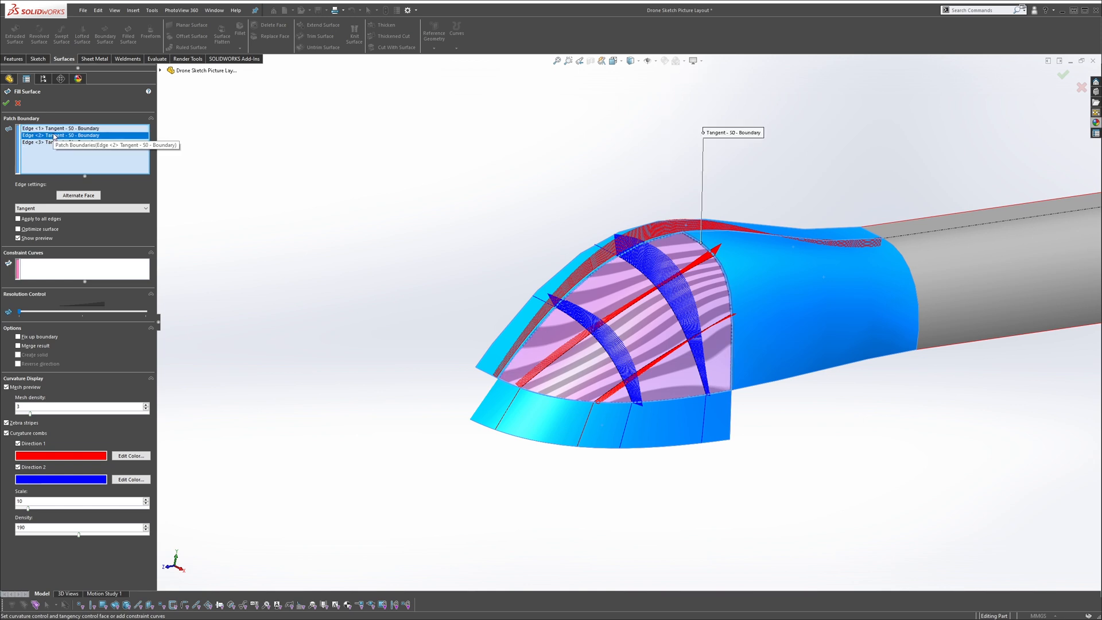
click(42, 143)
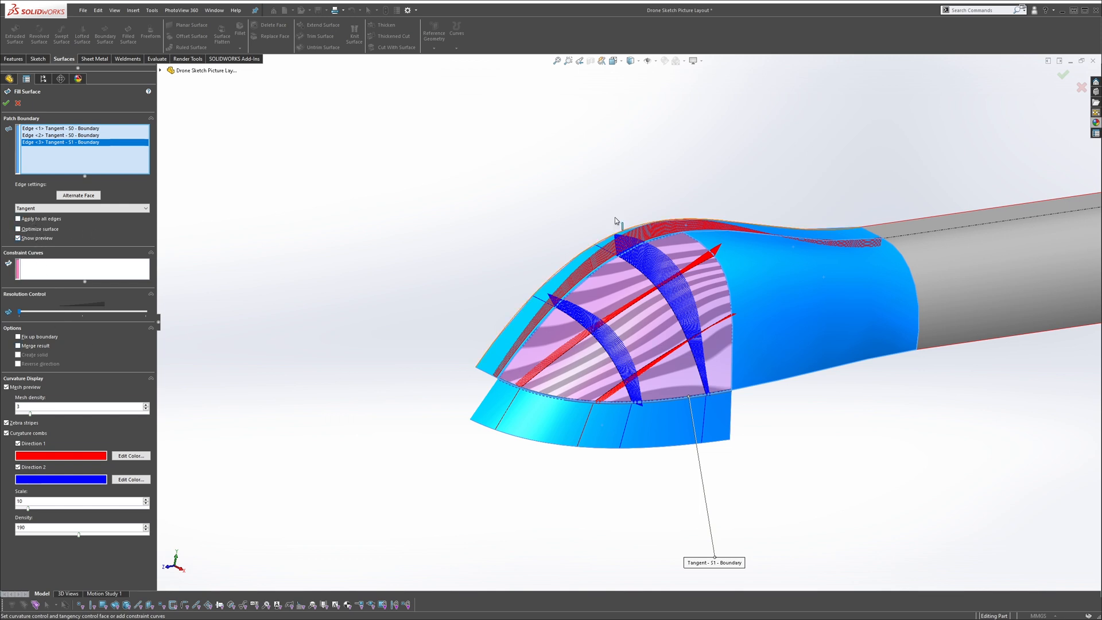
key(Return)
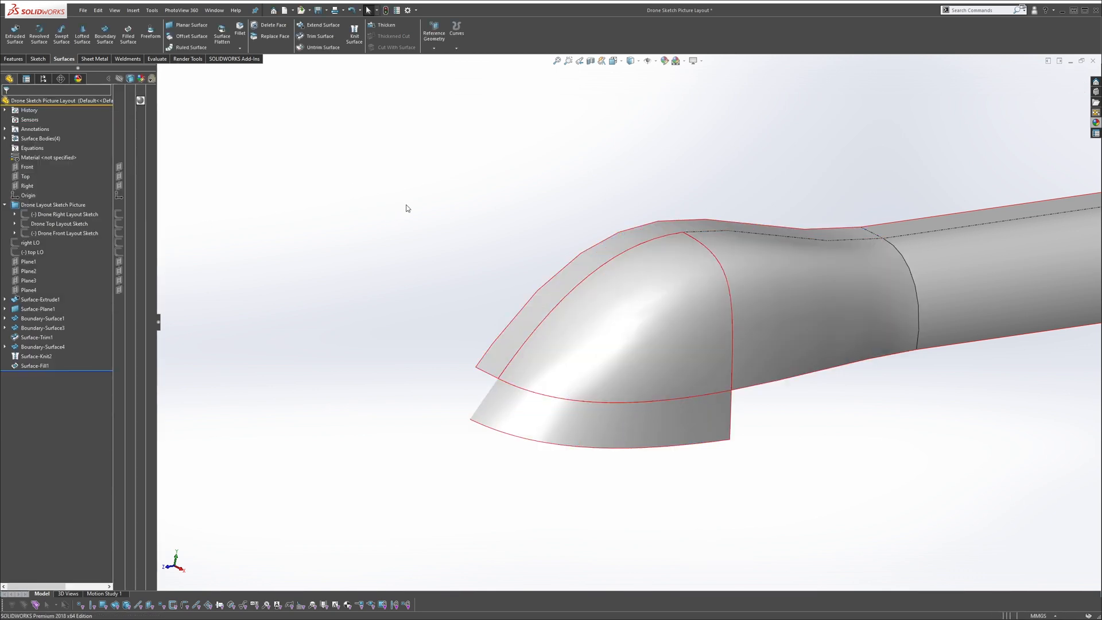
Knit the filled nose surface to the already knitted arm surface body
middle_drag(578, 394, 627, 270)
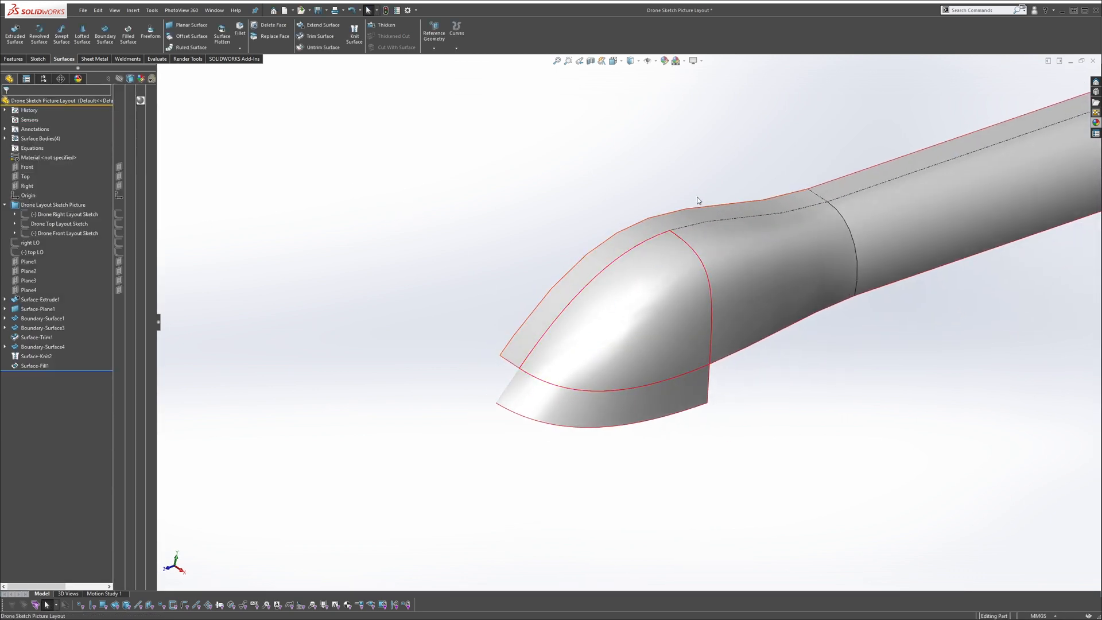
mouse_move(692, 257)
middle_down()
mouse_move(742, 229)
mouse_move(687, 245)
middle_up()
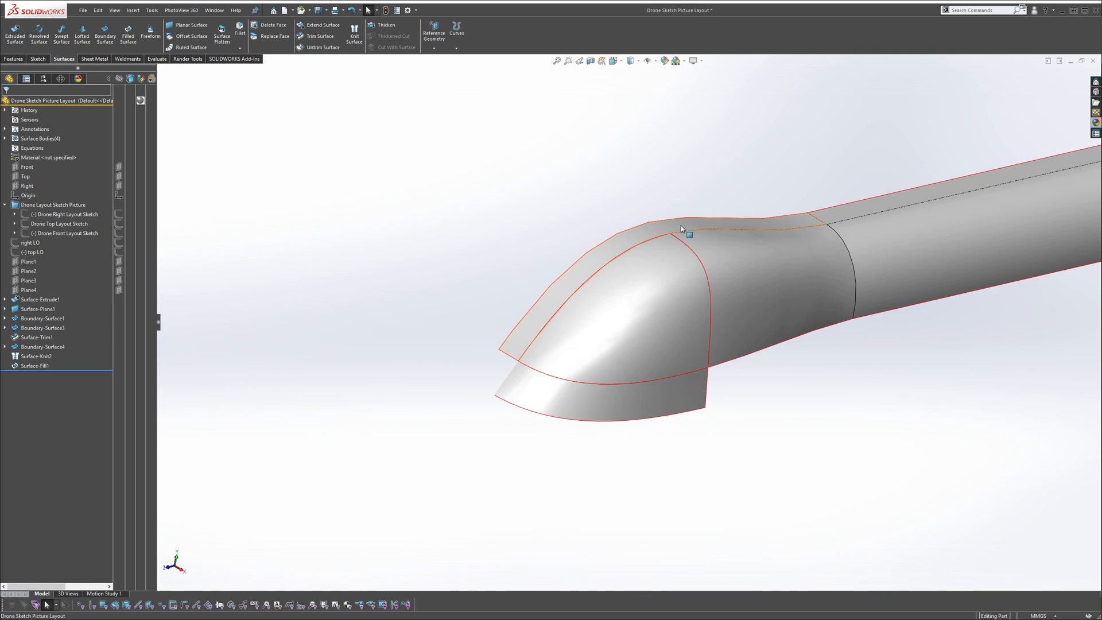
click(685, 225)
click(580, 198)
middle_drag(752, 237, 659, 241)
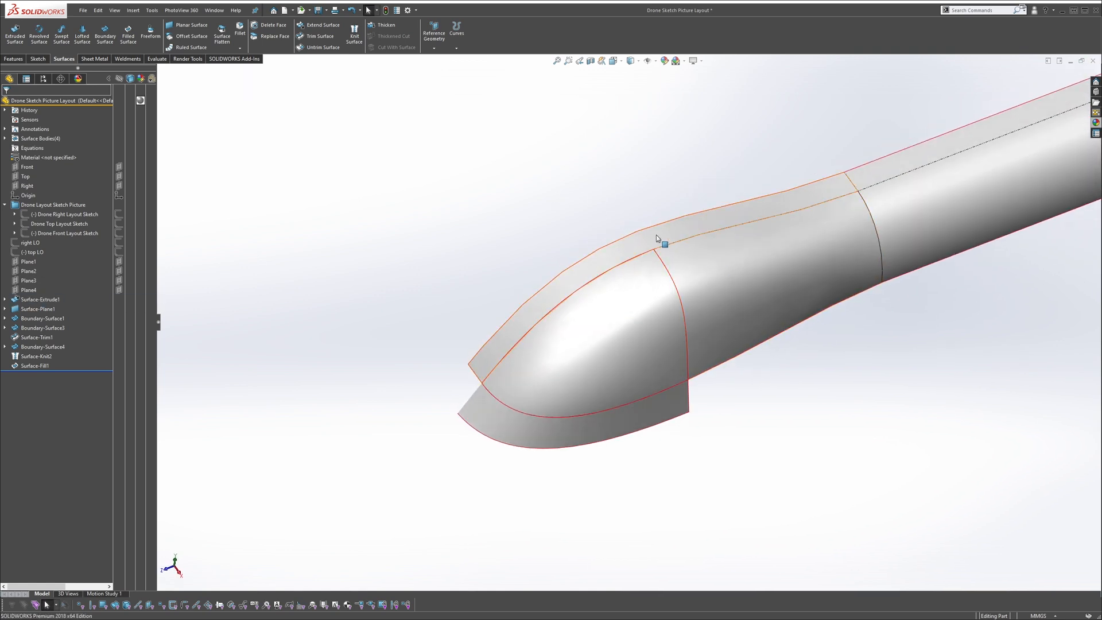
middle_drag(618, 205, 610, 144)
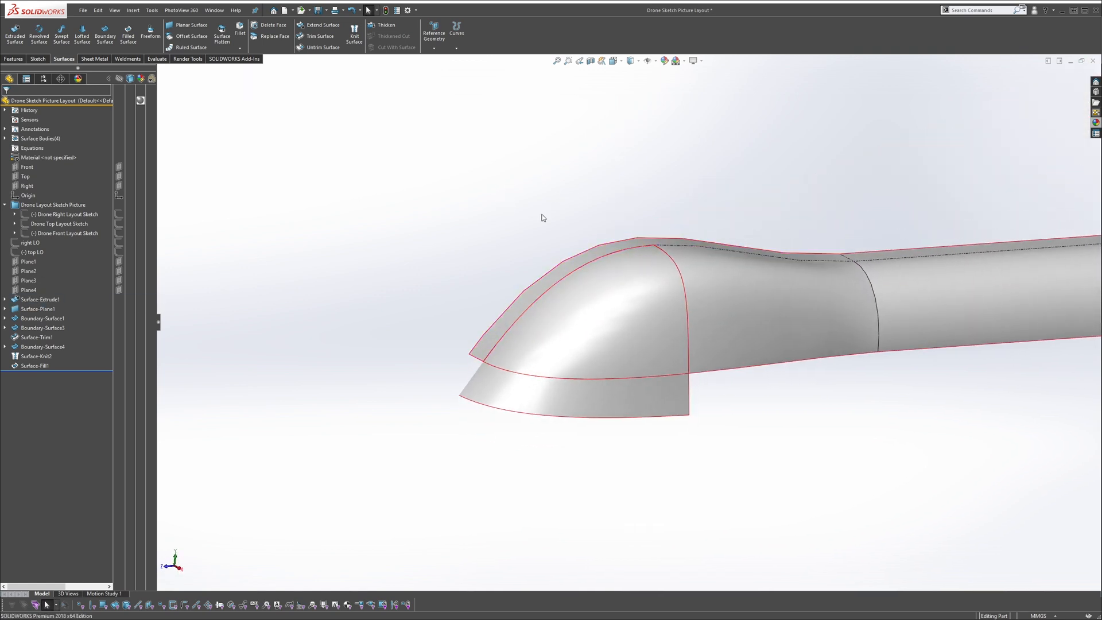
click(354, 33)
click(620, 298)
click(703, 287)
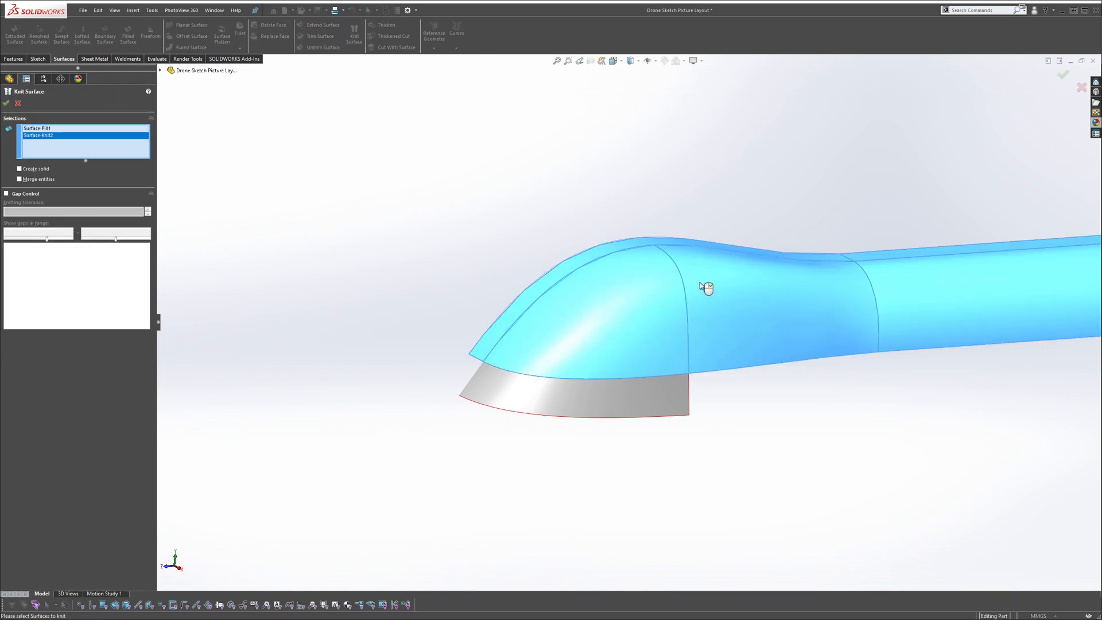
scroll(700, 282, up, 1)
click(7, 104)
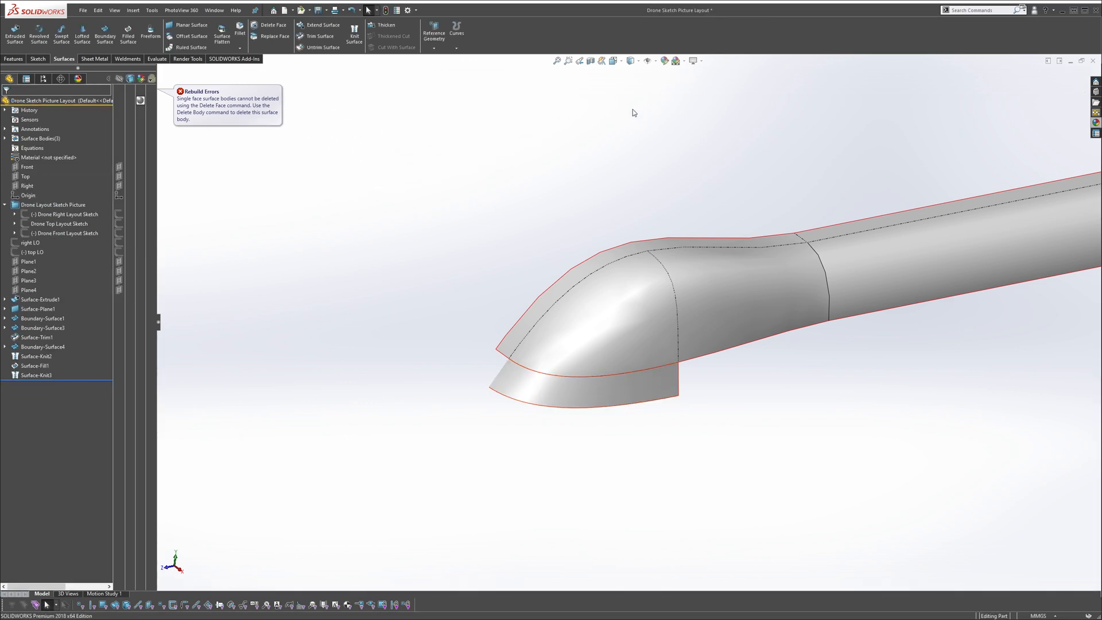
Create a Delete/Keep Body feature of type Keep Bodies with the lower boundary surface as the selected body
key(s)
click(666, 201)
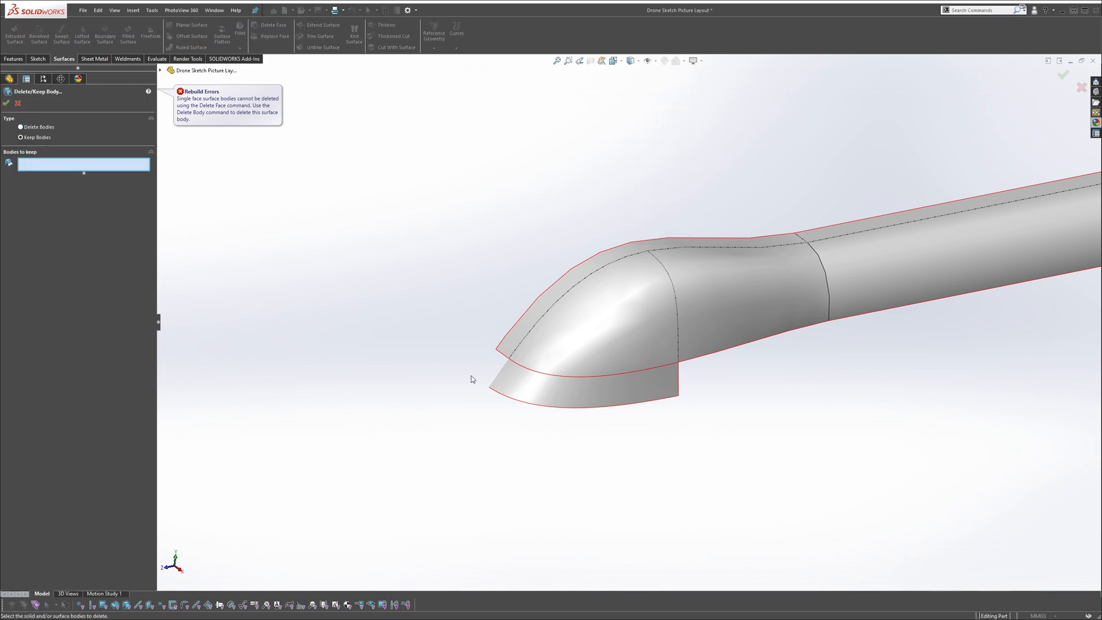
click(505, 390)
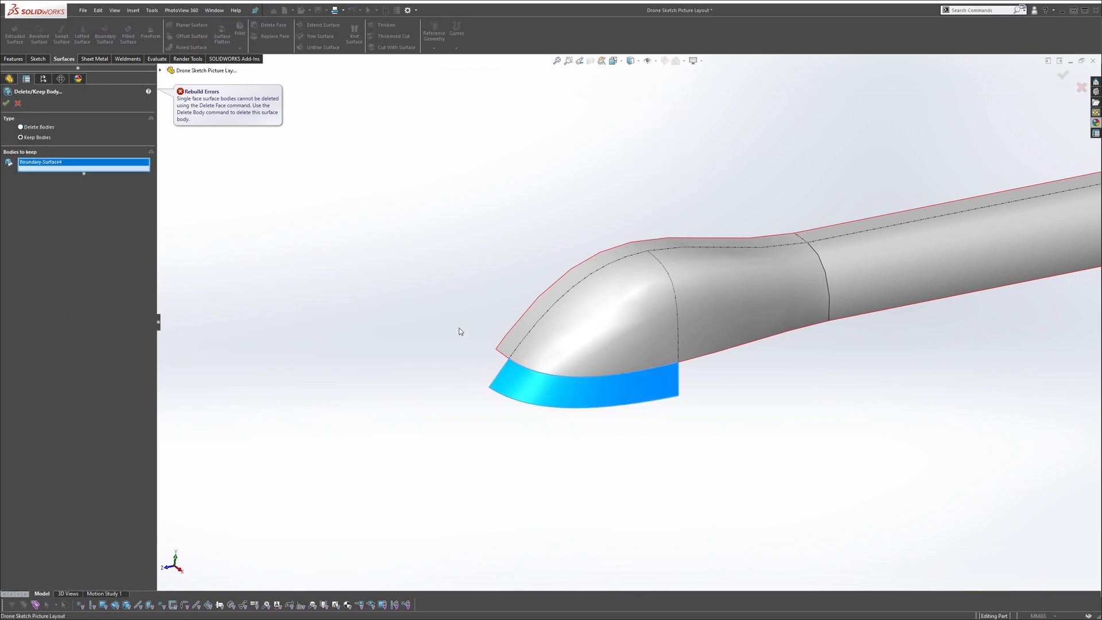
click(6, 103)
Edit the Delete/Keep Body feature to Delete Bodies so that the lower boundary surface is removed
right_click(48, 388)
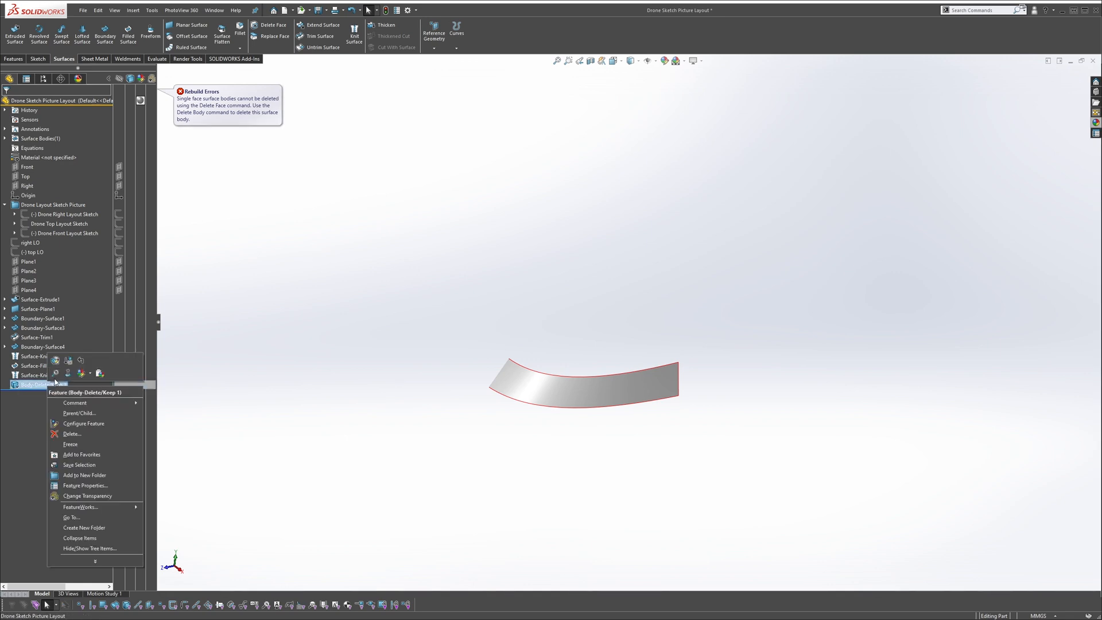
click(55, 374)
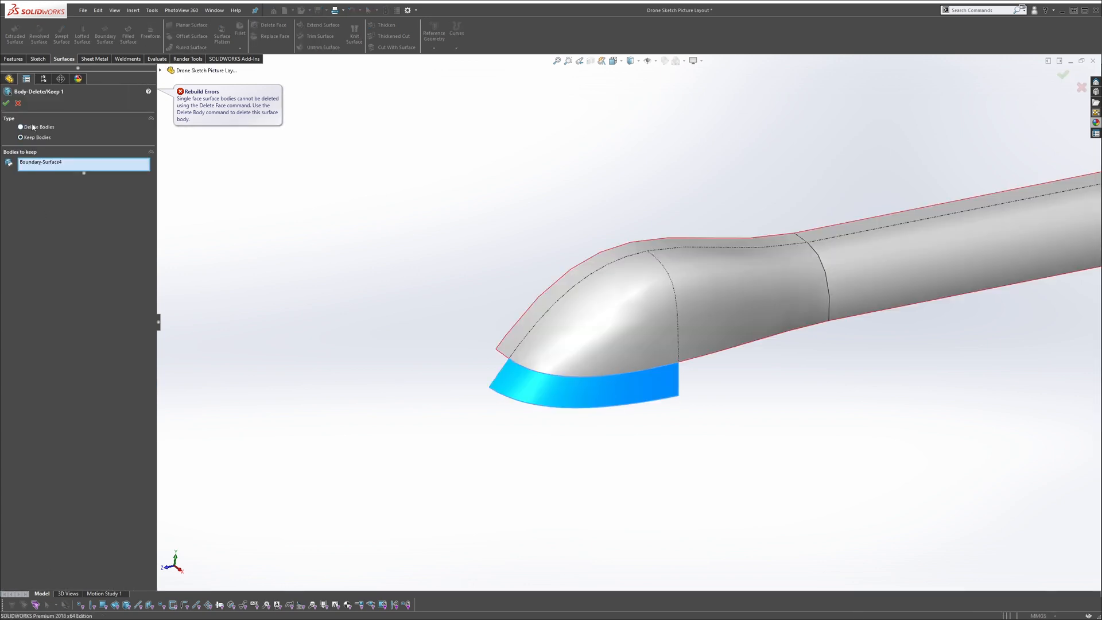
click(6, 103)
scroll(602, 247, up, 2)
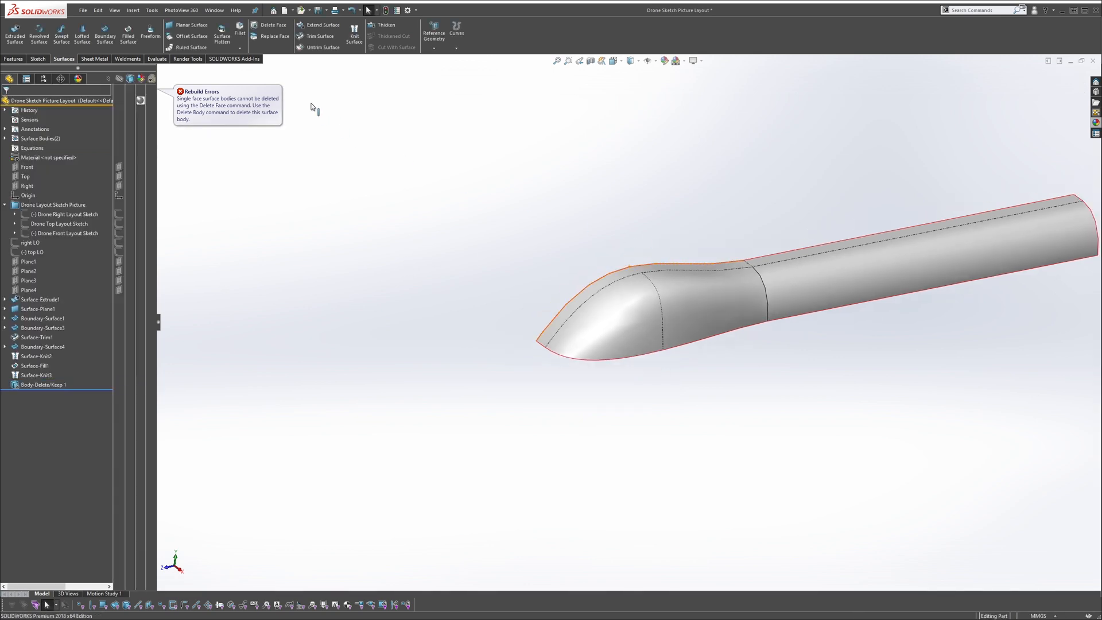
Delete the two narrow strip faces along the upper edge of the nose and arm, using the Delete option without patching
click(286, 26)
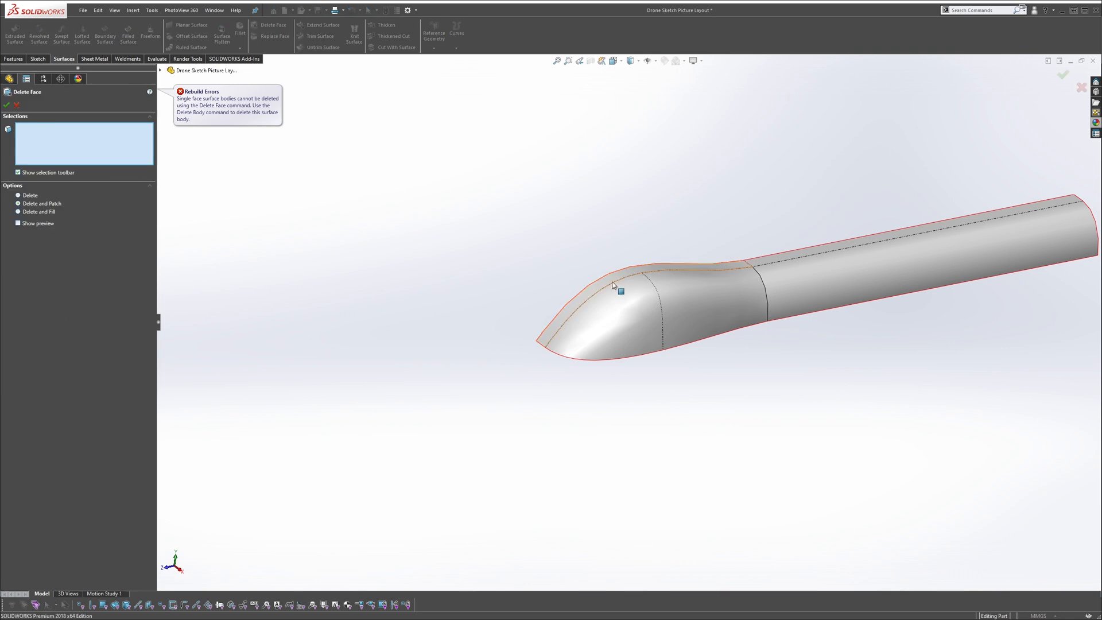
click(648, 268)
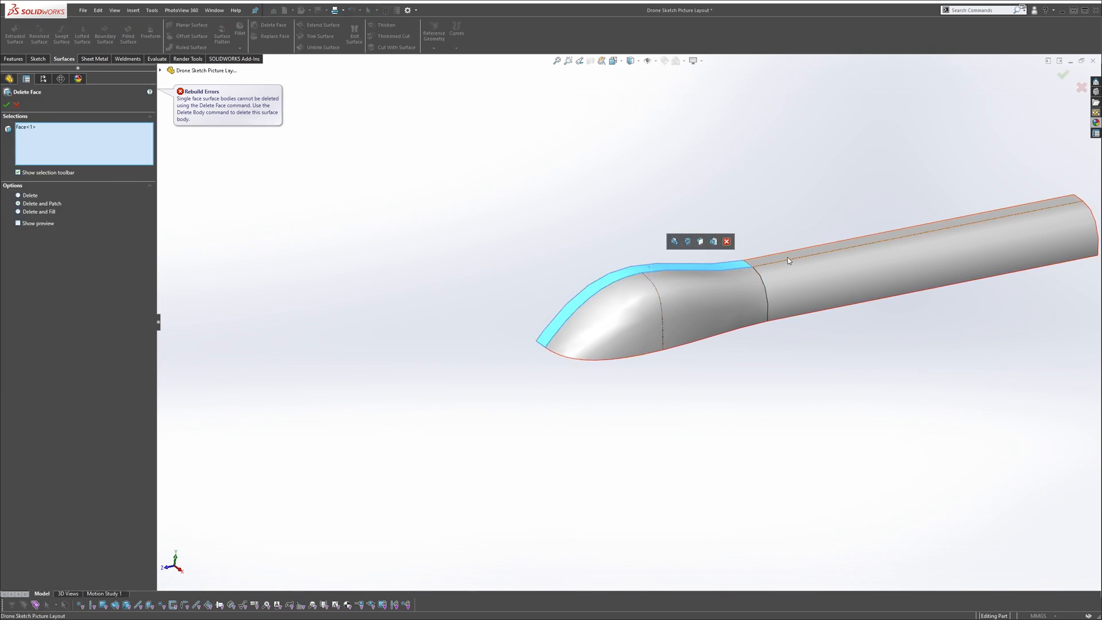
click(769, 256)
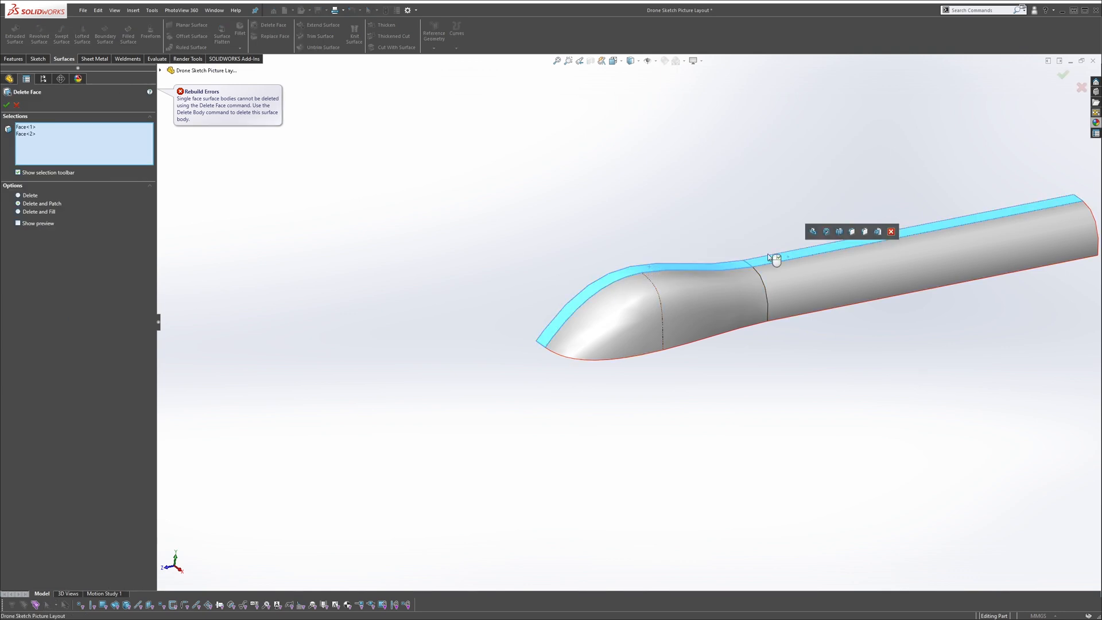
click(7, 105)
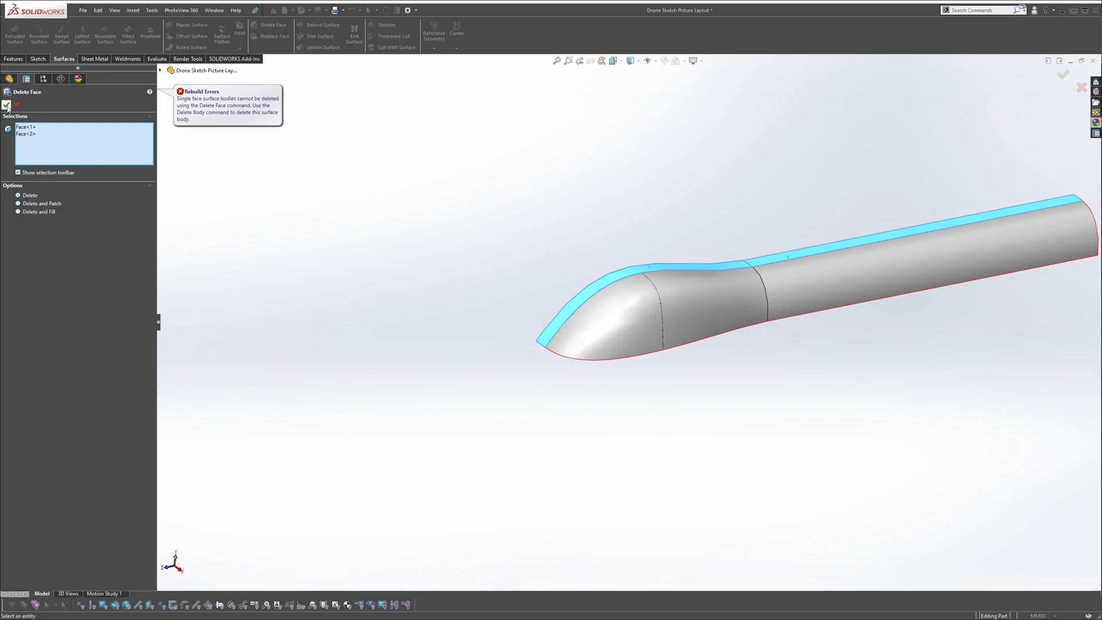
Examine the seam edges where the transition surface meets the arm tube and the nose surface
scroll(663, 244, down, 5)
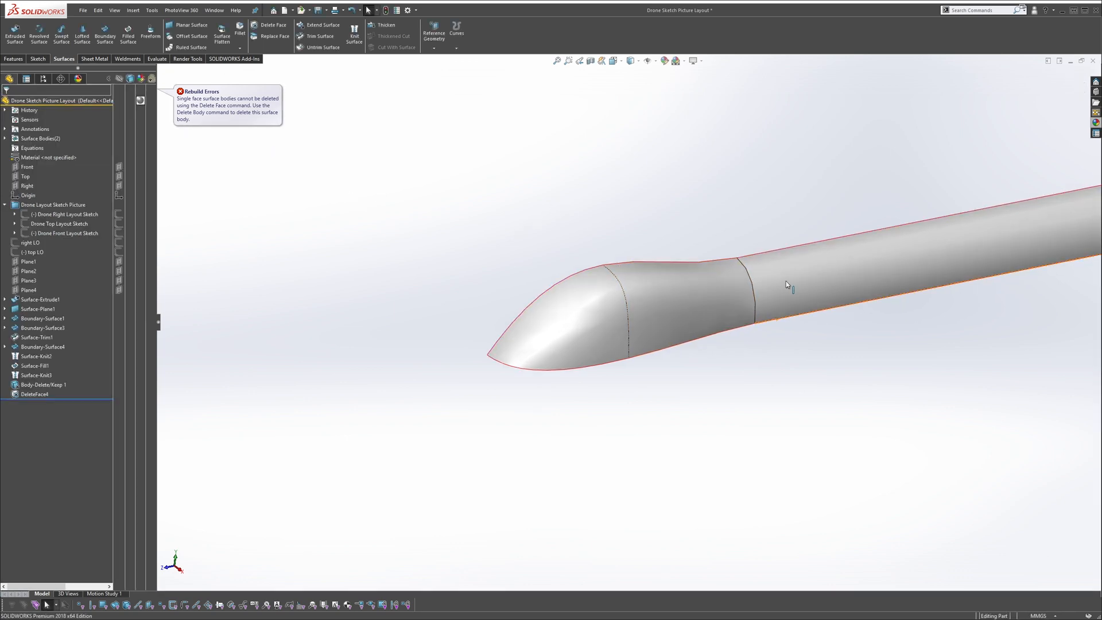
scroll(665, 249, up, 5)
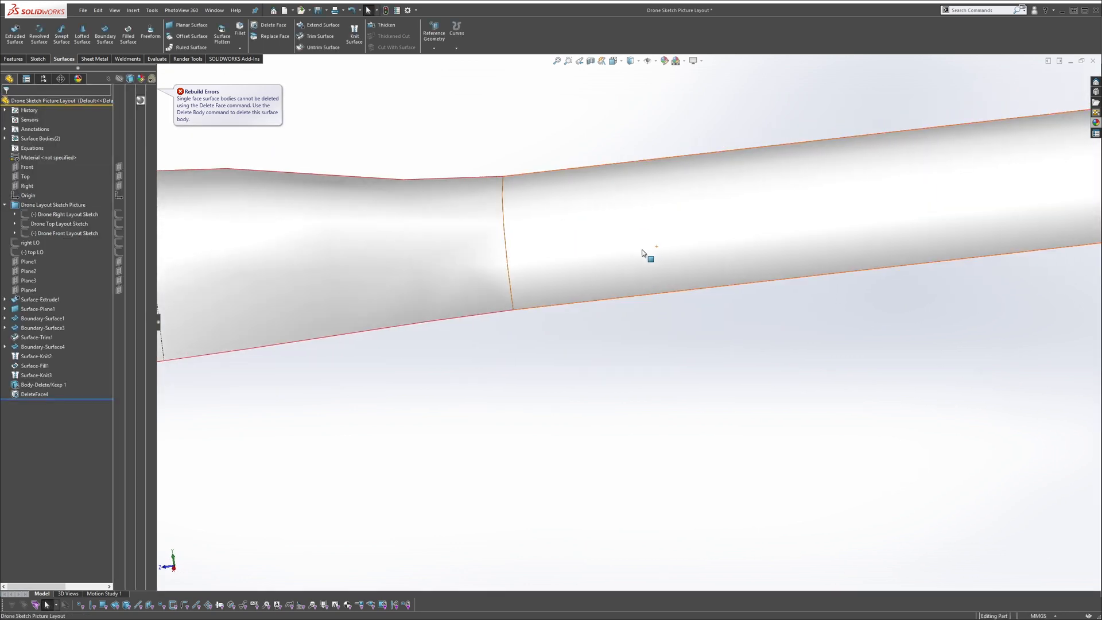
scroll(610, 344, down, 6)
middle_drag(556, 259, 527, 238)
click(527, 238)
click(556, 250)
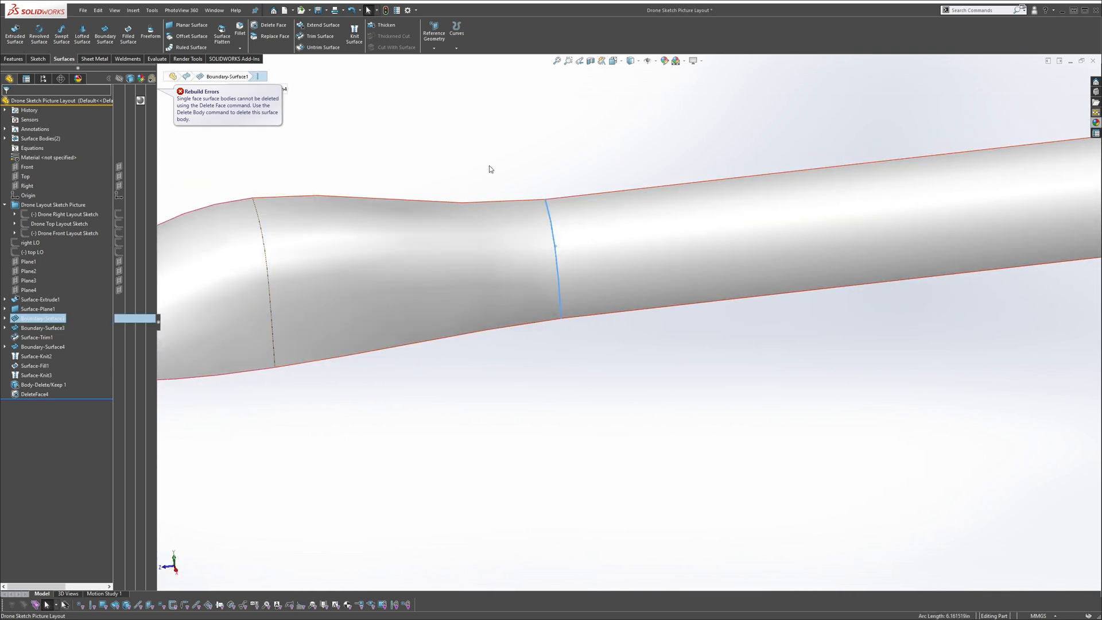
click(489, 165)
scroll(540, 198, down, 5)
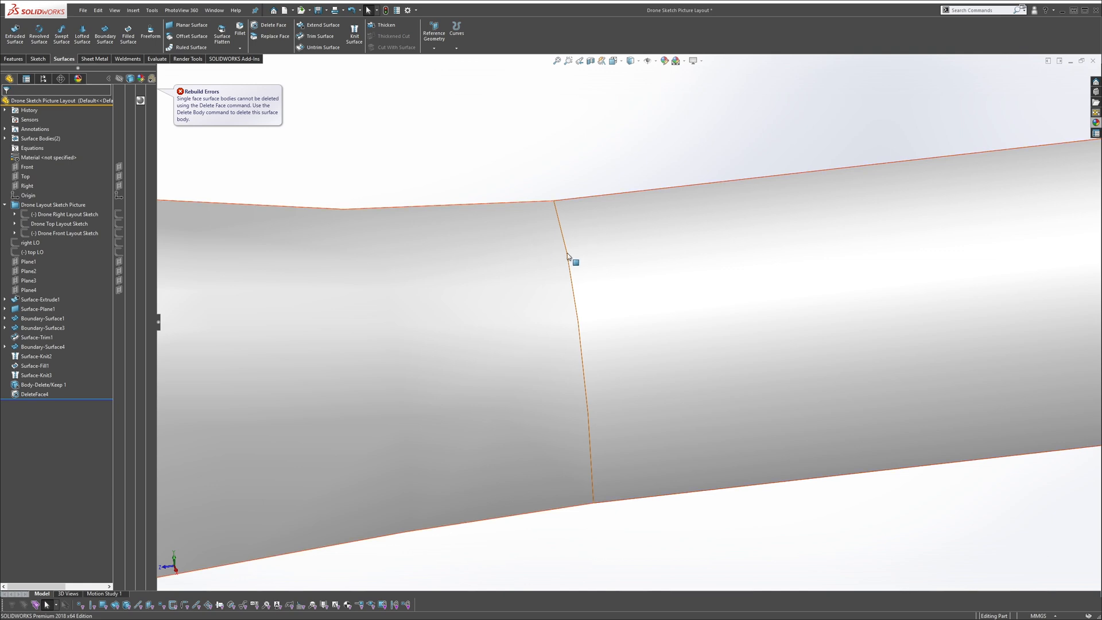
scroll(571, 256, up, 4)
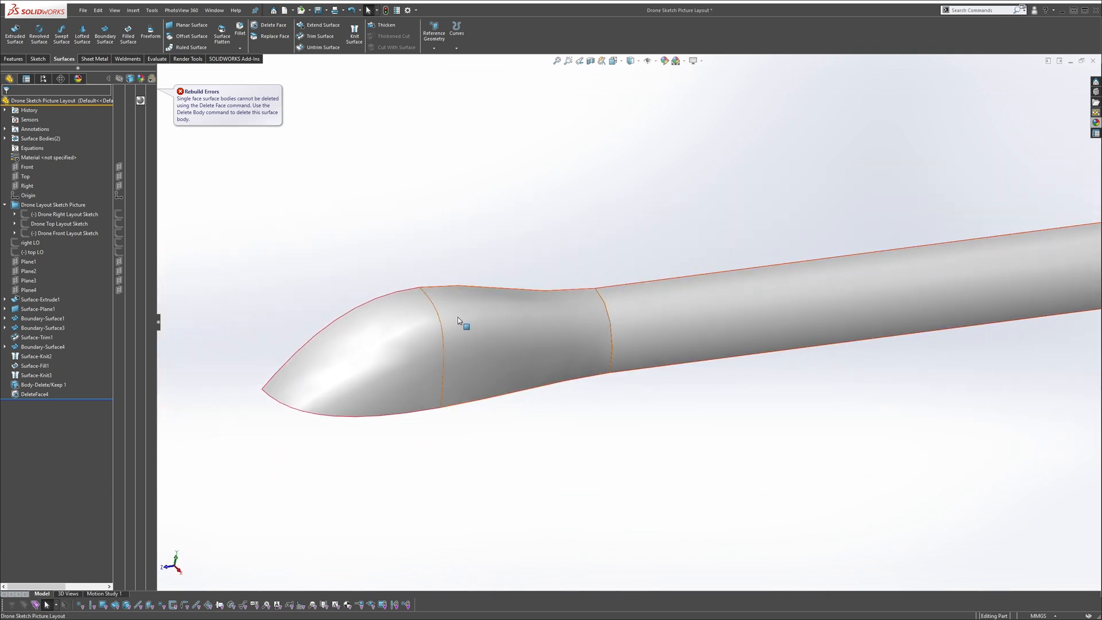
scroll(453, 319, down, 3)
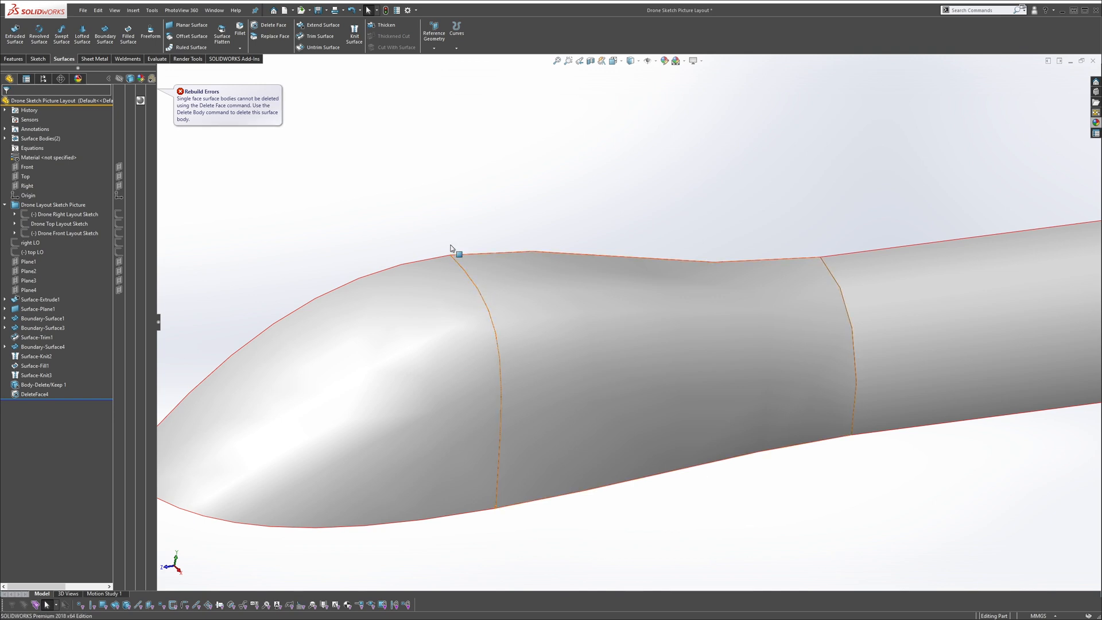
Check the tangent edge display options and compare the edges at both ends of the transition surface
click(133, 10)
mouse_move(115, 11)
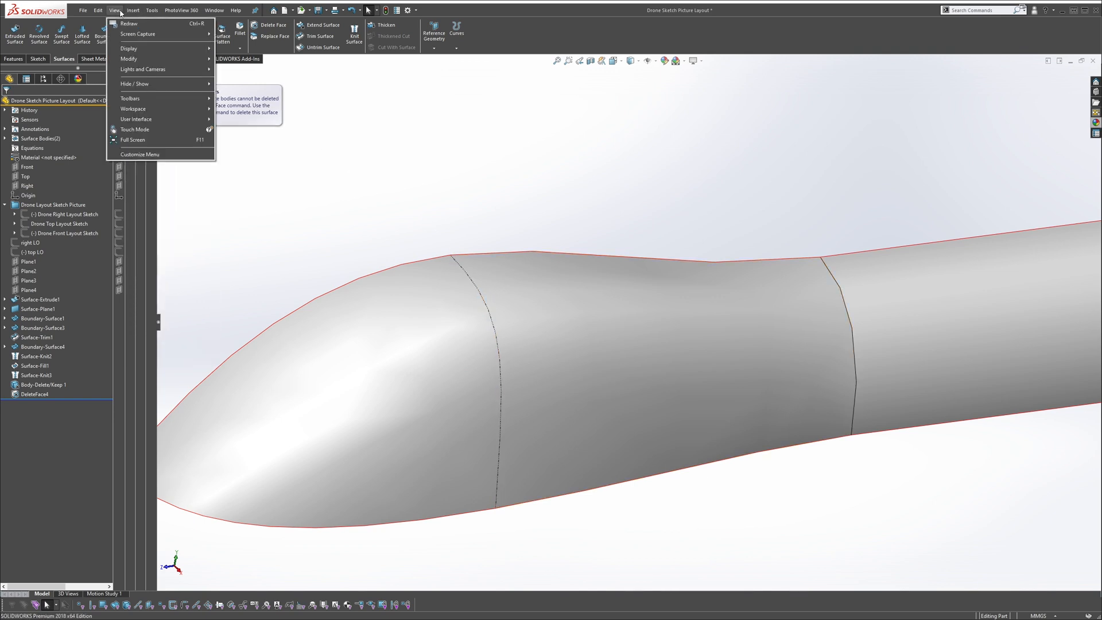
mouse_move(166, 47)
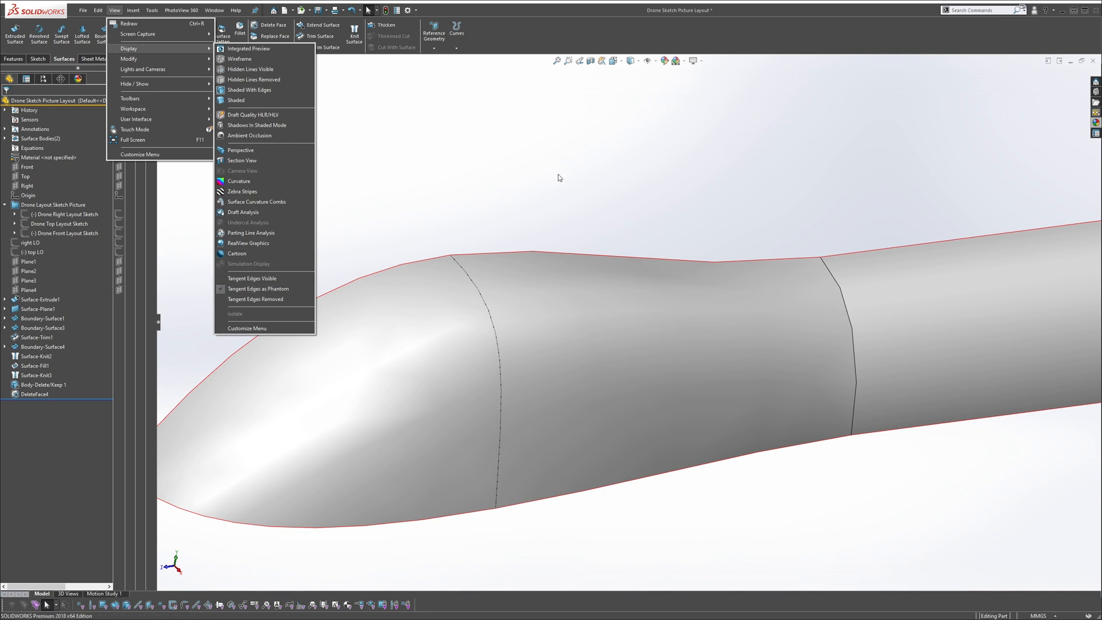
click(579, 203)
scroll(582, 229, up, 1)
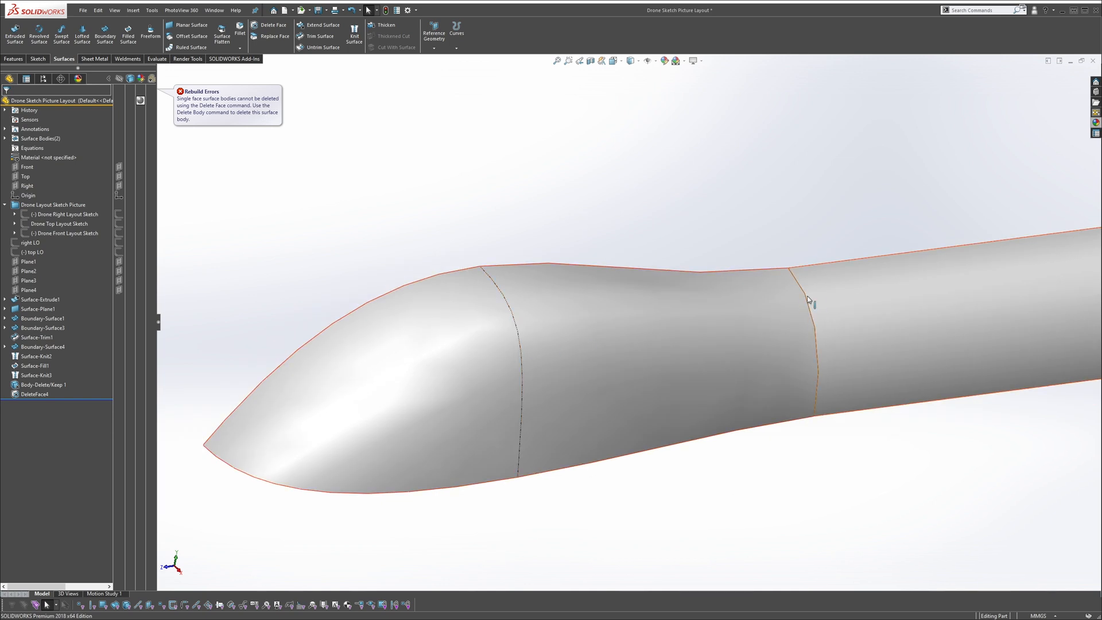
scroll(728, 303, up, 1)
scroll(723, 306, up, 1)
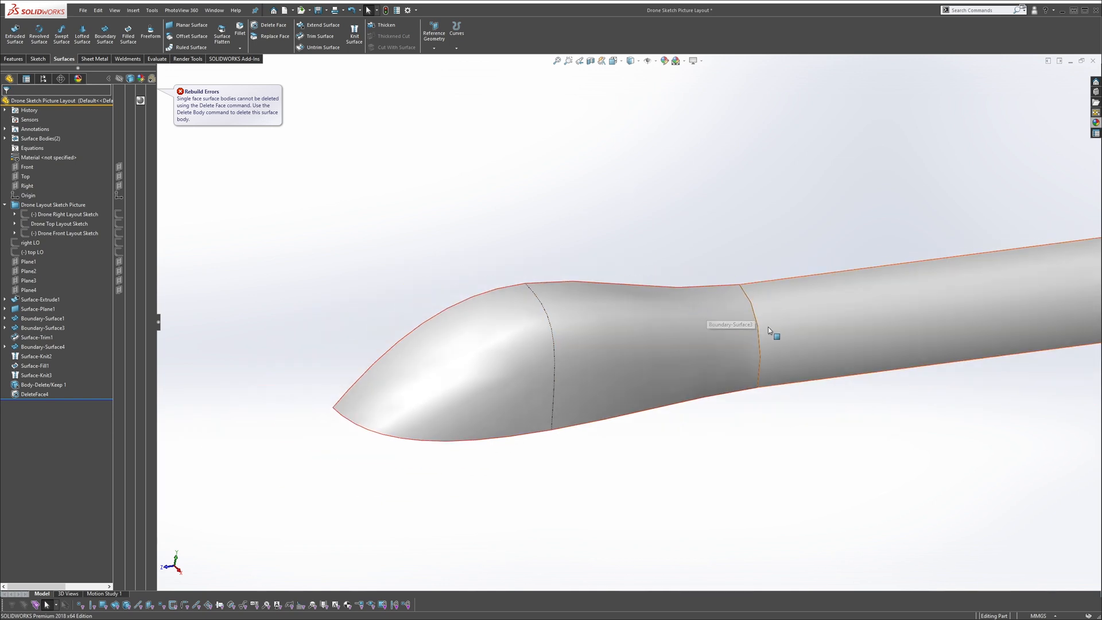
scroll(767, 326, down, 2)
middle_drag(749, 301, 713, 226)
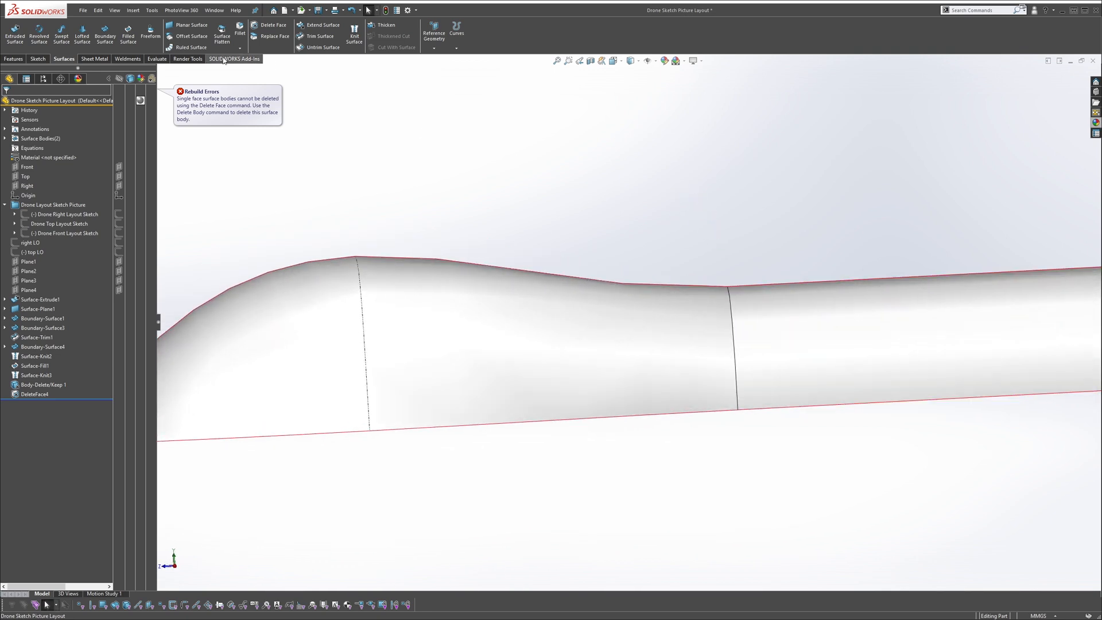
Show zebra stripes on the arm and examine their flow across the seam between transition surface and tube
click(156, 58)
click(235, 38)
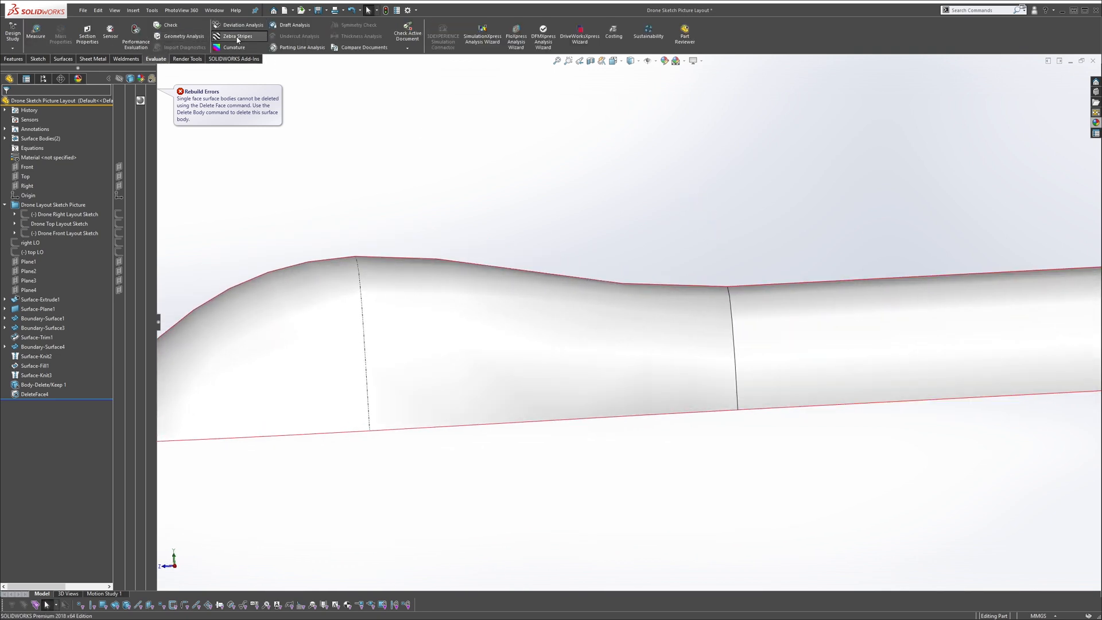
key(Return)
middle_drag(736, 294, 781, 364)
scroll(764, 361, down, 2)
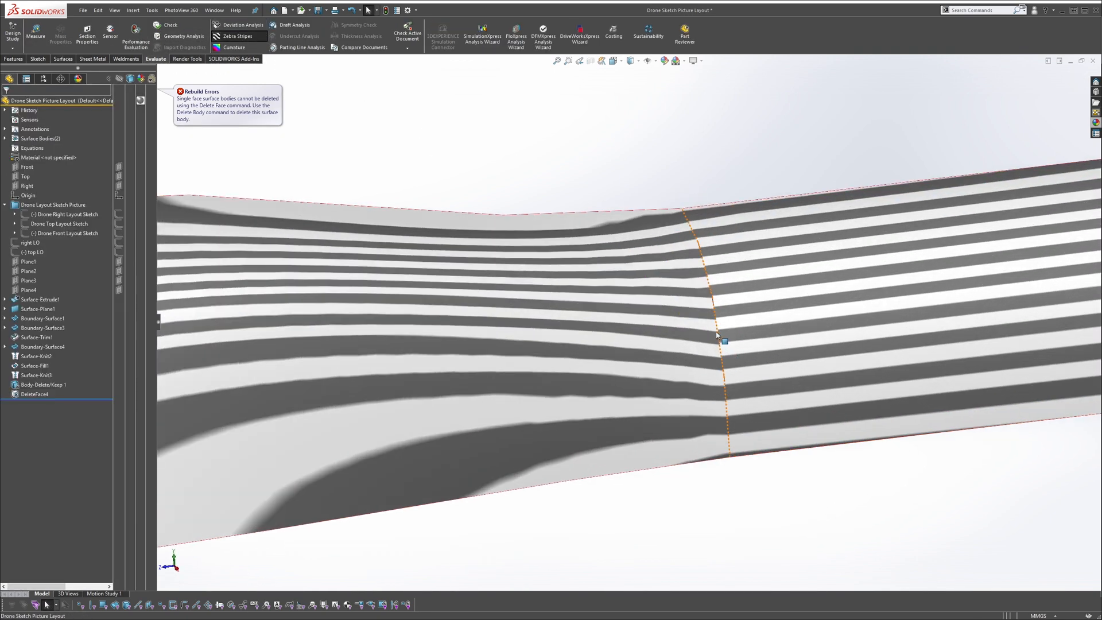
Compare the curvature colour display with the zebra stripes at the tube seam, and turn both displays off
click(234, 36)
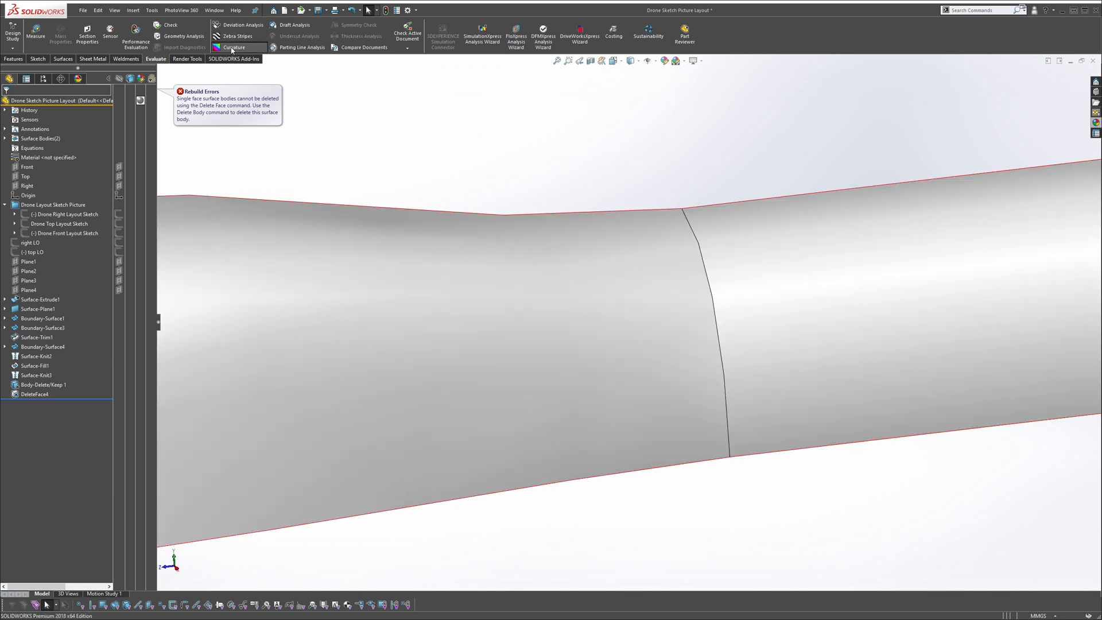
click(233, 48)
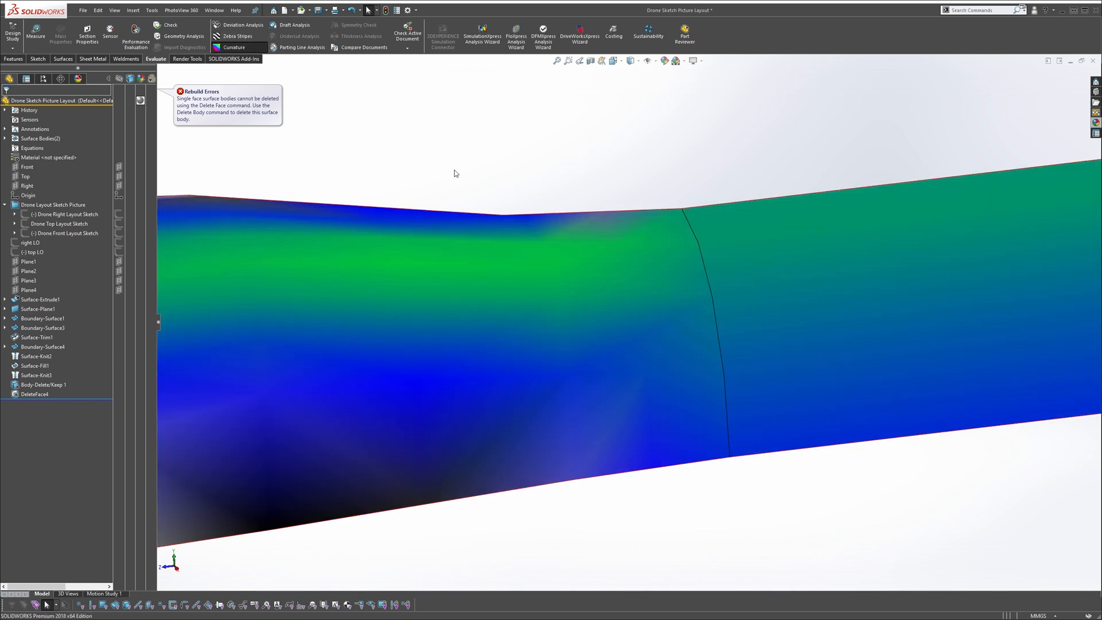
click(234, 48)
click(234, 36)
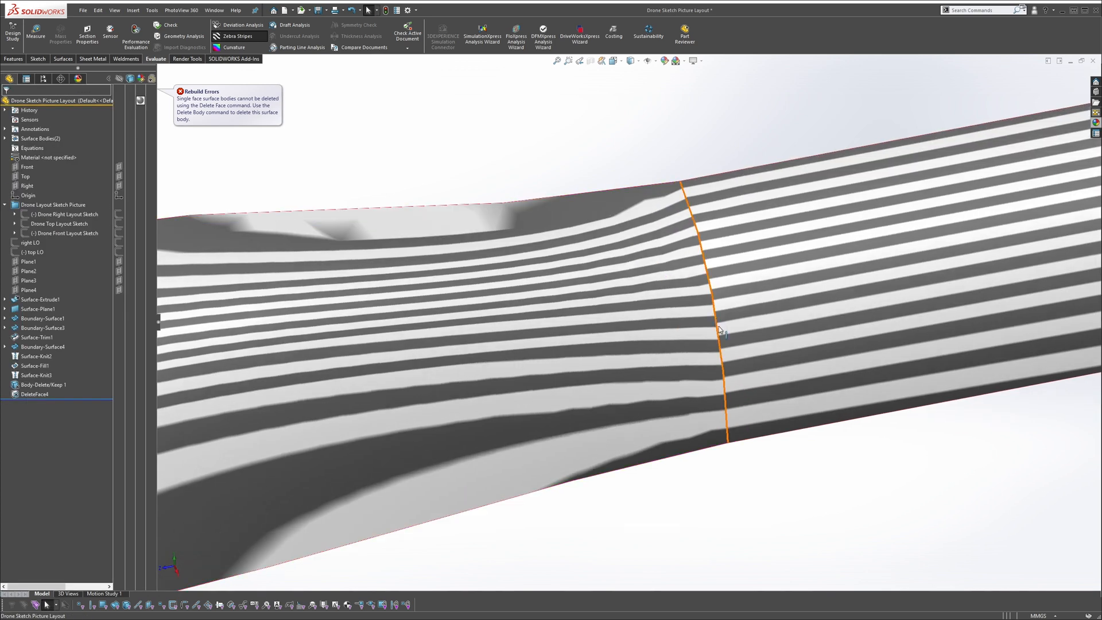
click(234, 36)
Edit the boundary surface between nose and tube, setting its Direction 1 edge at the tube to Tangency To Face
scroll(545, 312, up, 5)
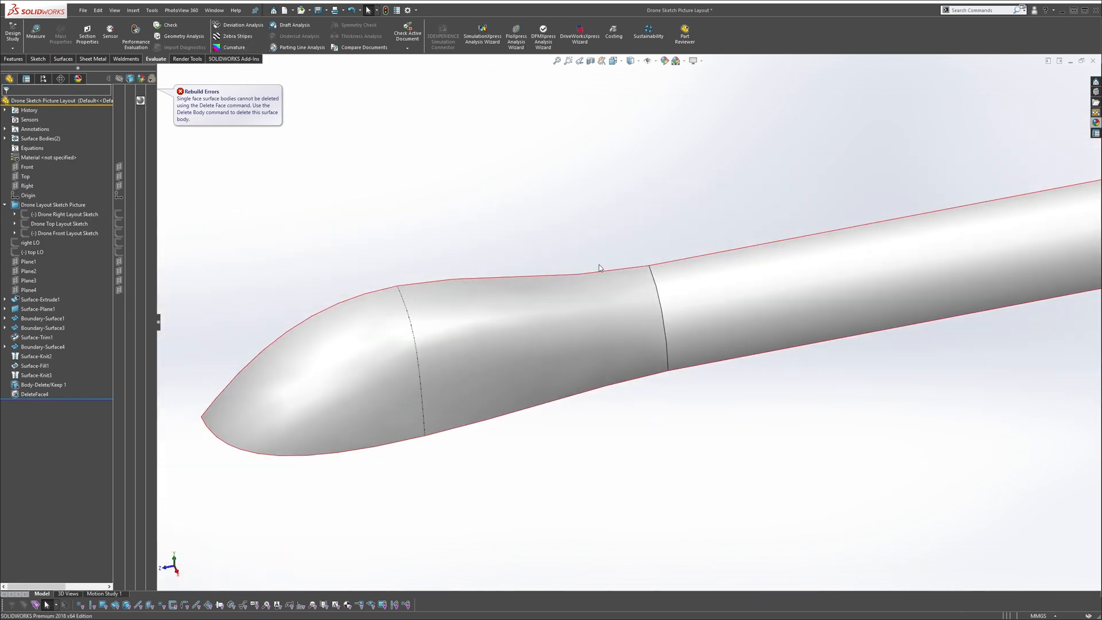
click(545, 313)
right_click(43, 330)
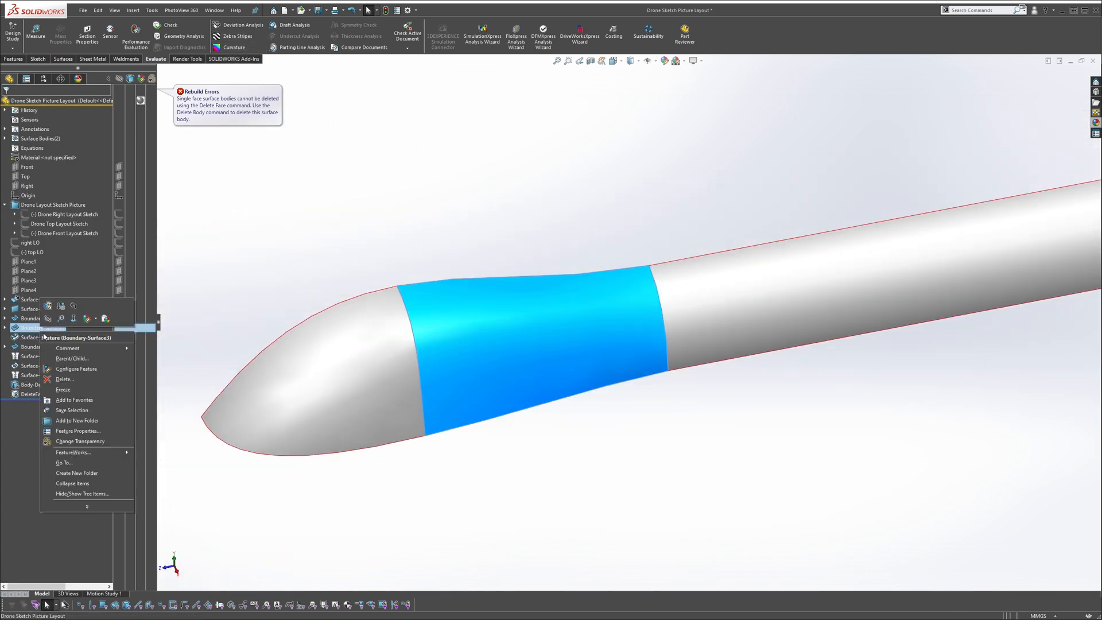
click(48, 307)
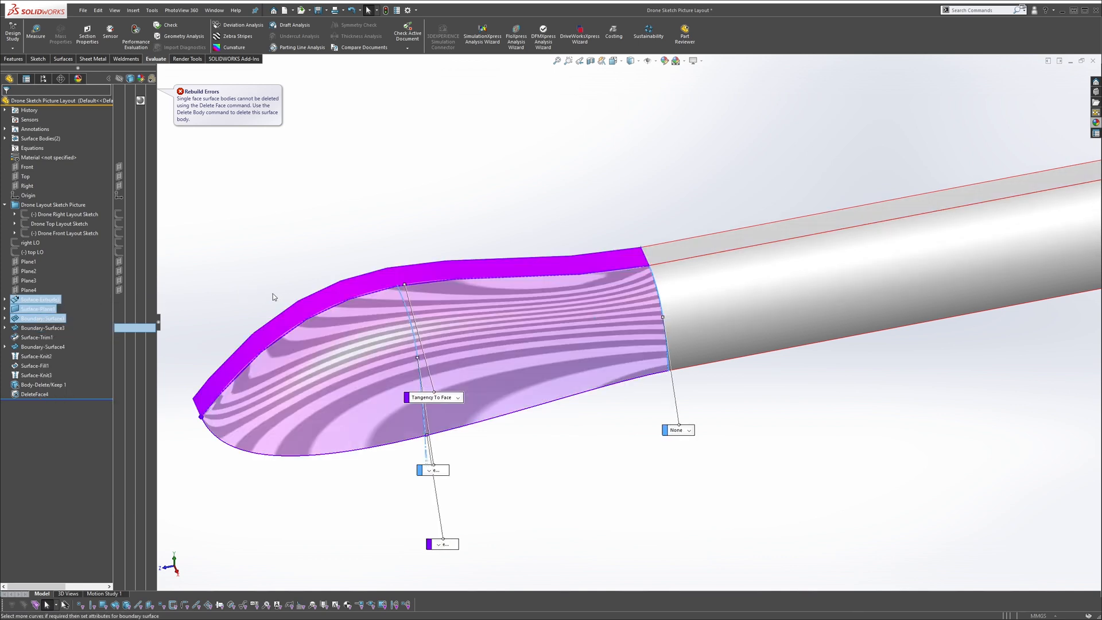
middle_drag(684, 404, 708, 354)
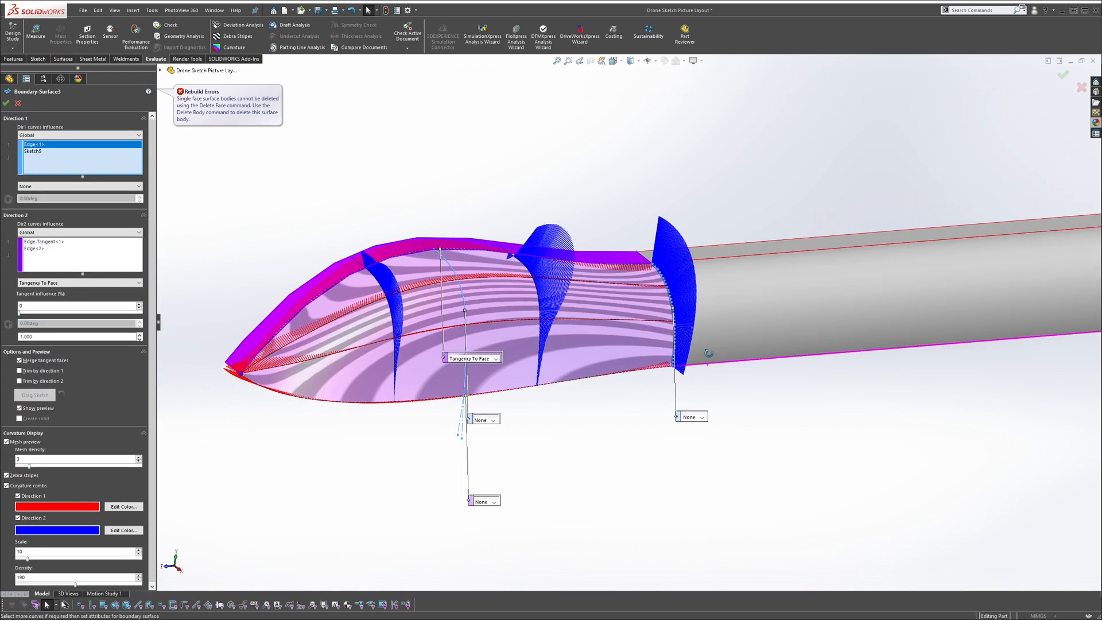
click(701, 416)
click(708, 435)
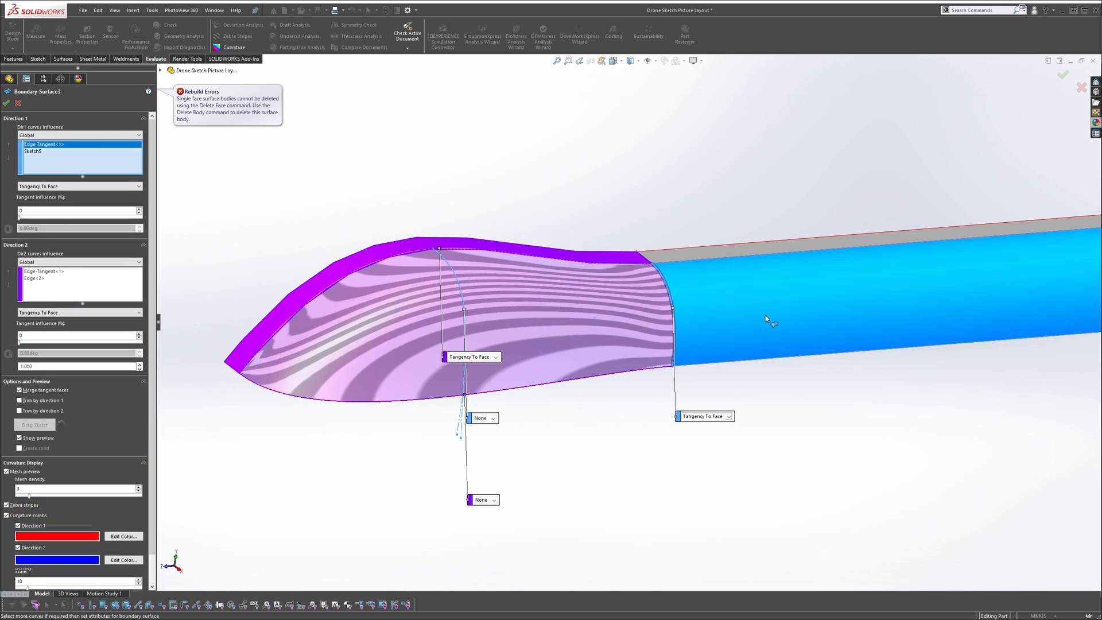
Set the tangent influence of the Direction 1 edge at the tube to 100%
middle_drag(581, 291, 544, 213)
scroll(642, 294, down, 3)
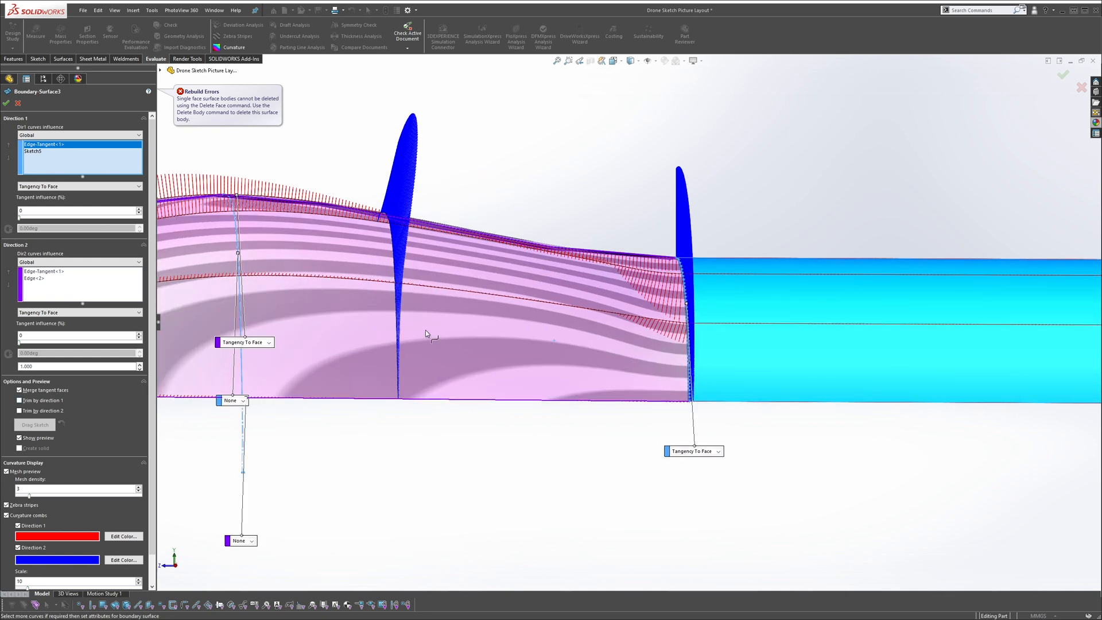
scroll(665, 329, up, 1)
middle_drag(660, 327, 672, 351)
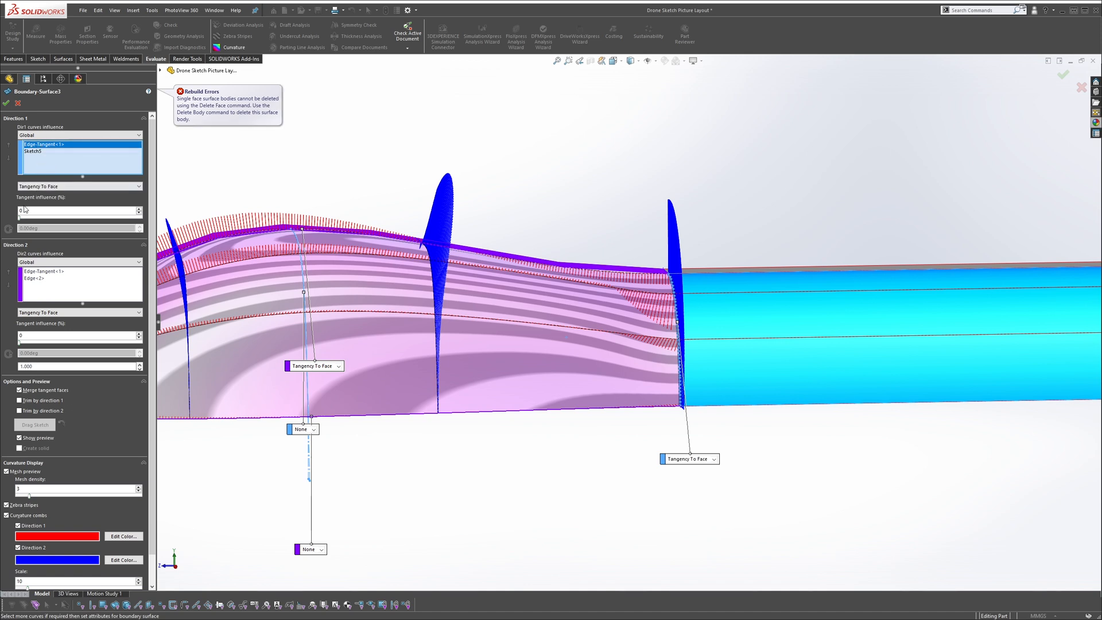
drag(20, 218, 146, 217)
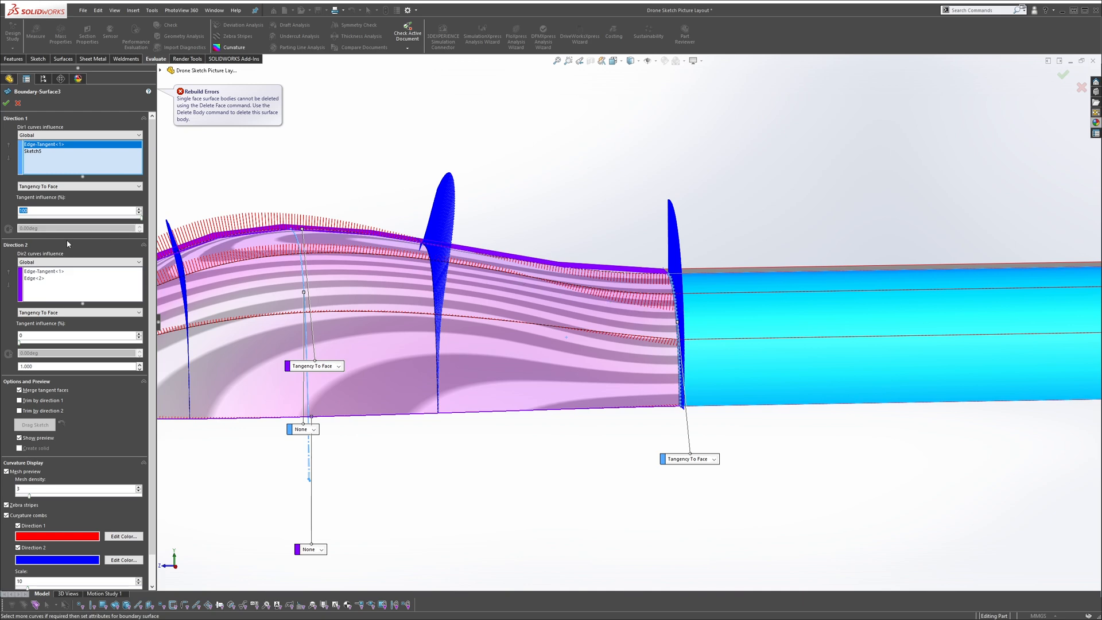
key(f)
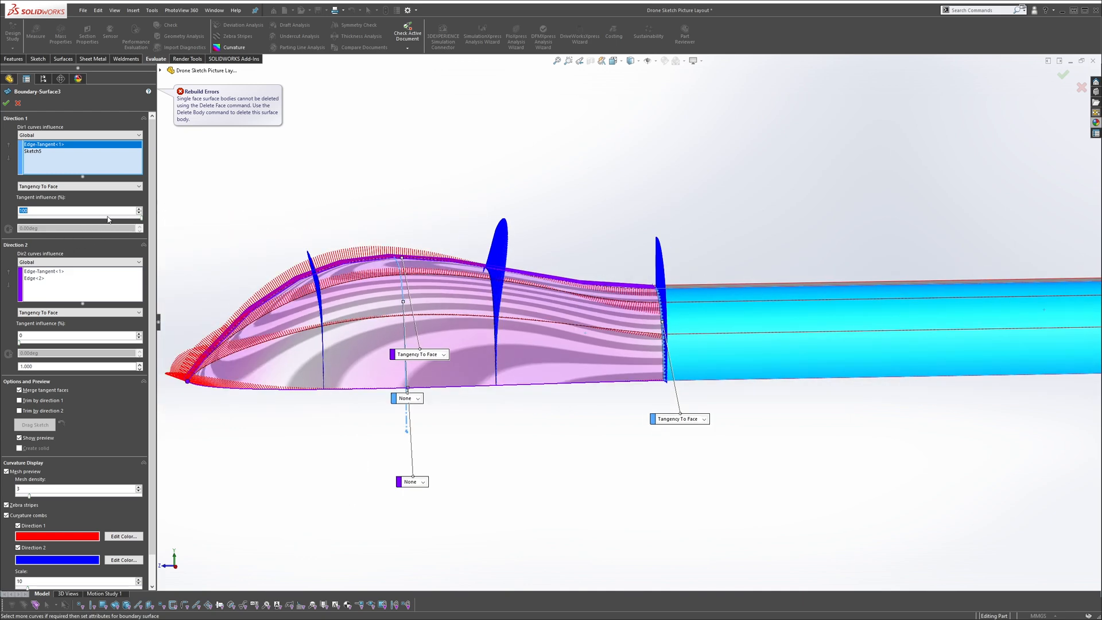
Try a tangent influence of 100% on the Direction 2 tangent edge and inspect the zebra stripes and curvature combs
middle_drag(484, 322, 598, 342)
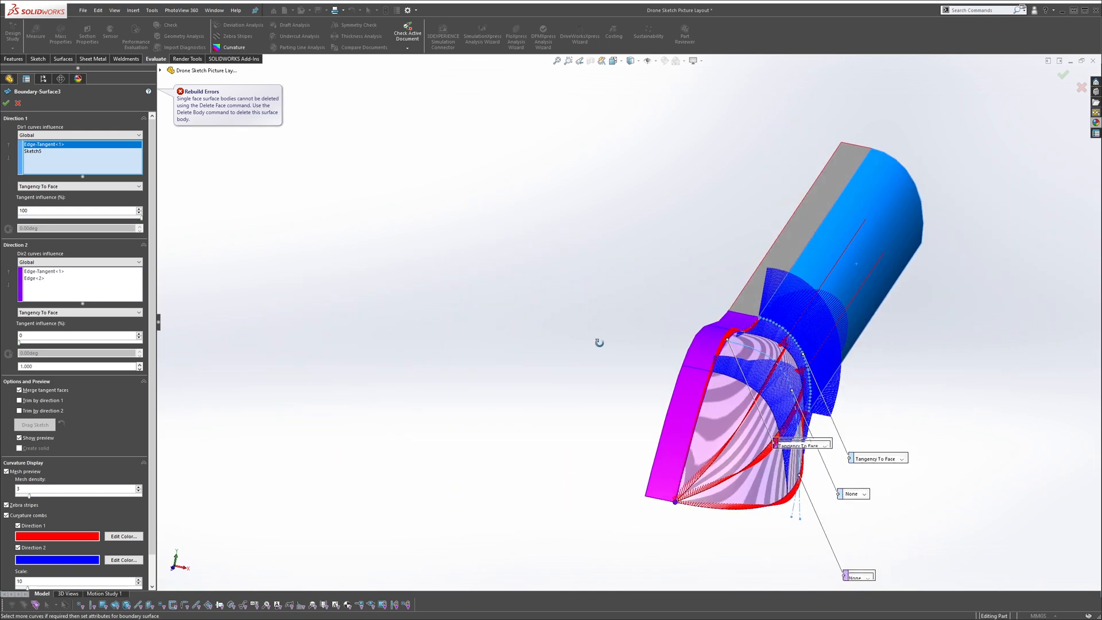
scroll(722, 331, down, 5)
middle_drag(712, 322, 870, 261)
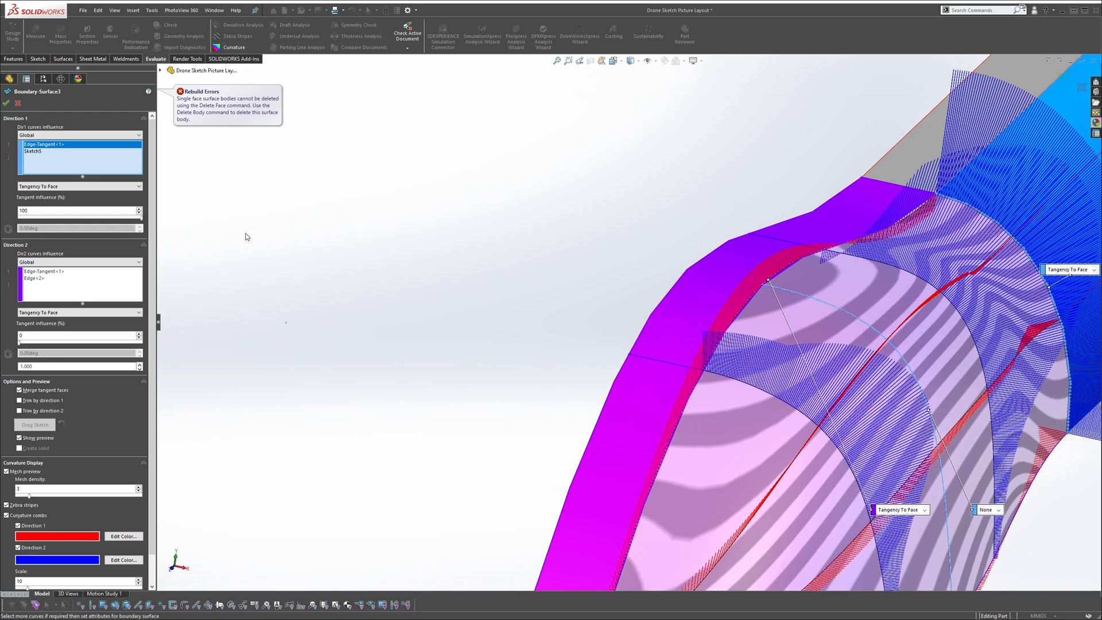
scroll(610, 279, up, 3)
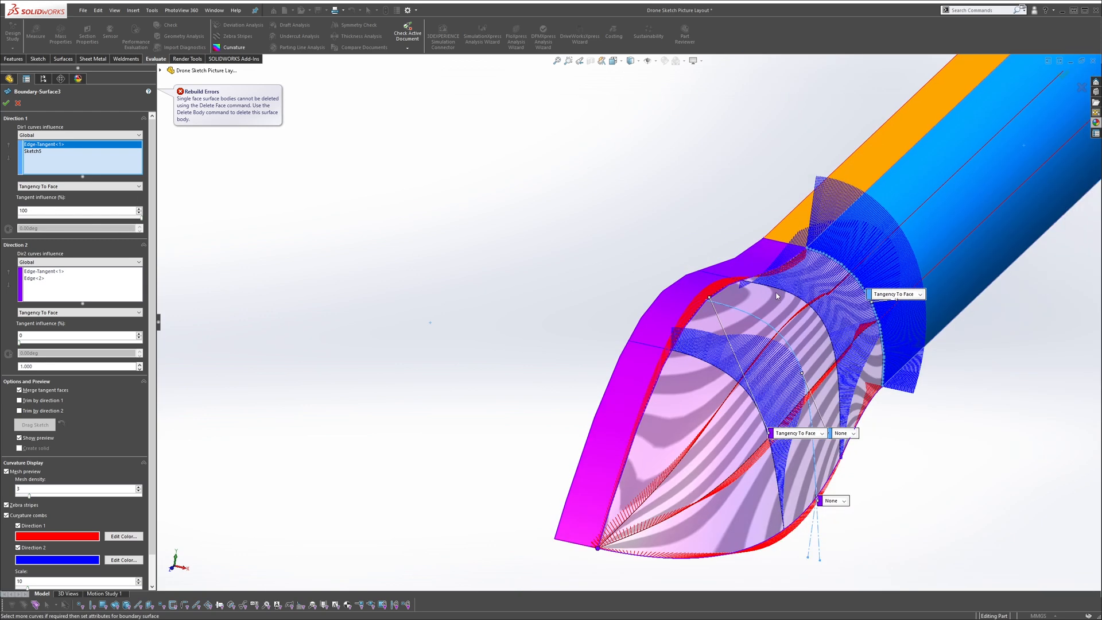
click(44, 271)
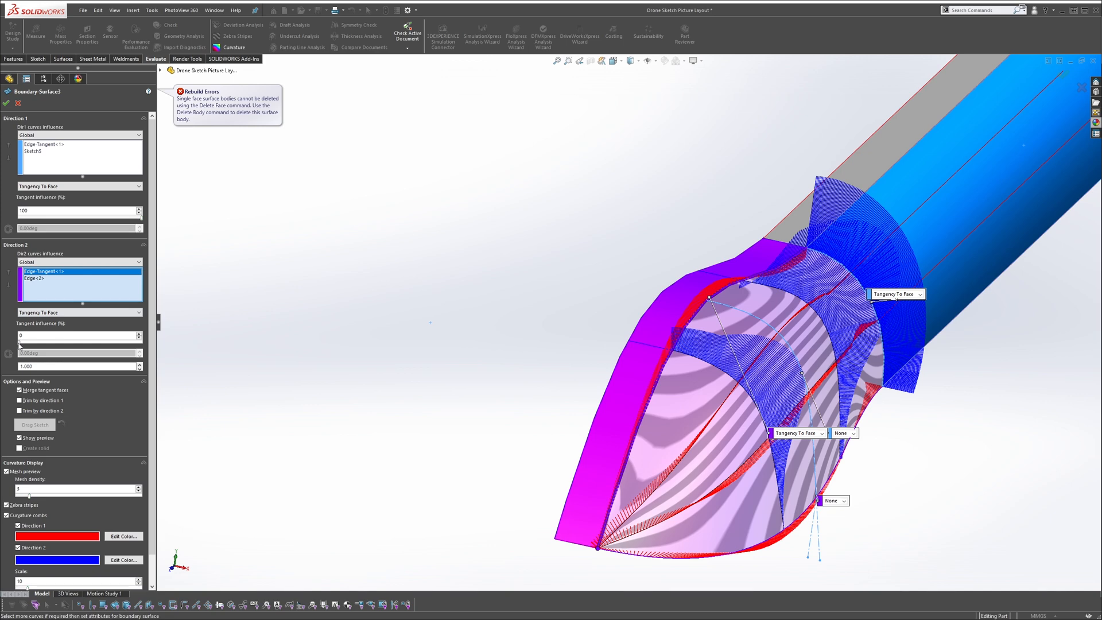
drag(19, 344, 166, 346)
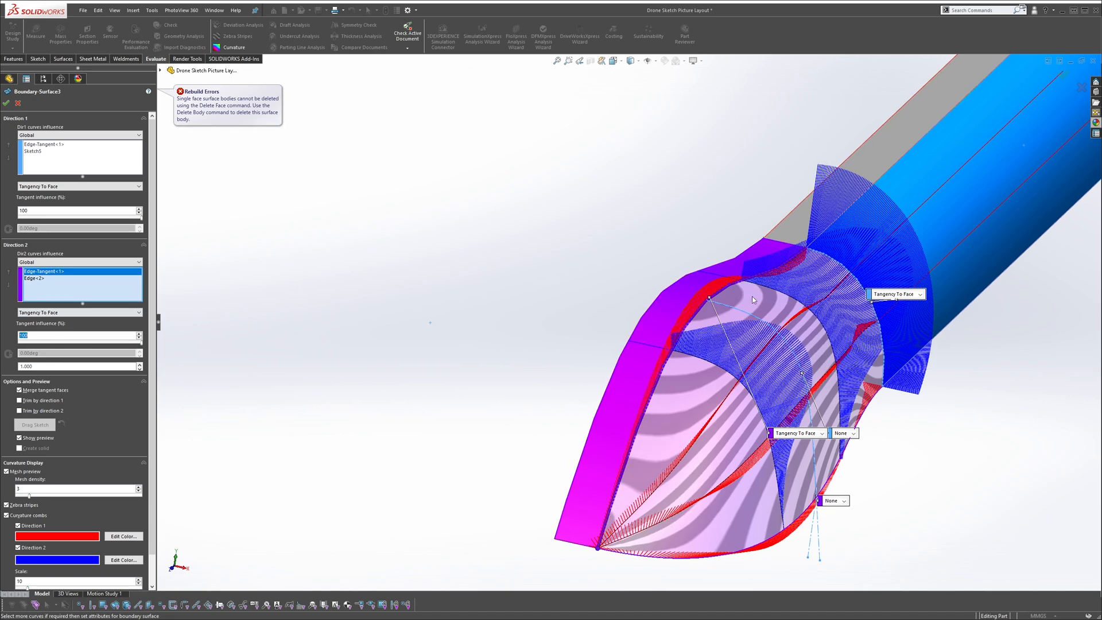
middle_drag(754, 299, 775, 275)
scroll(777, 272, down, 3)
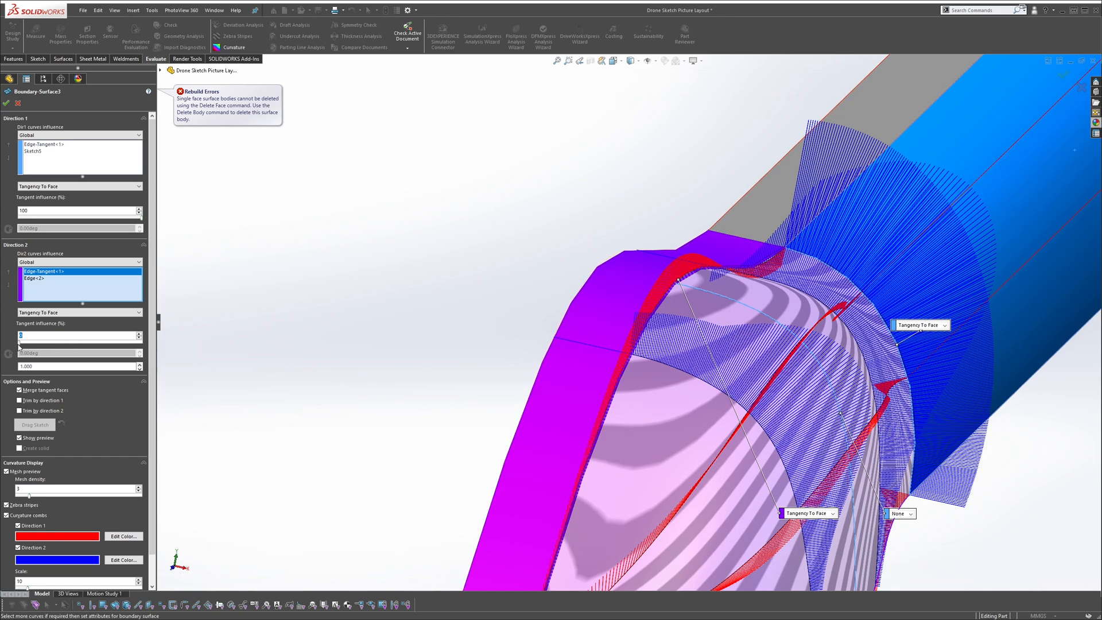
Set the Direction 2 tangent edge's tangent influence to 100% and accept the boundary surface between nose and tube
drag(20, 343, 139, 343)
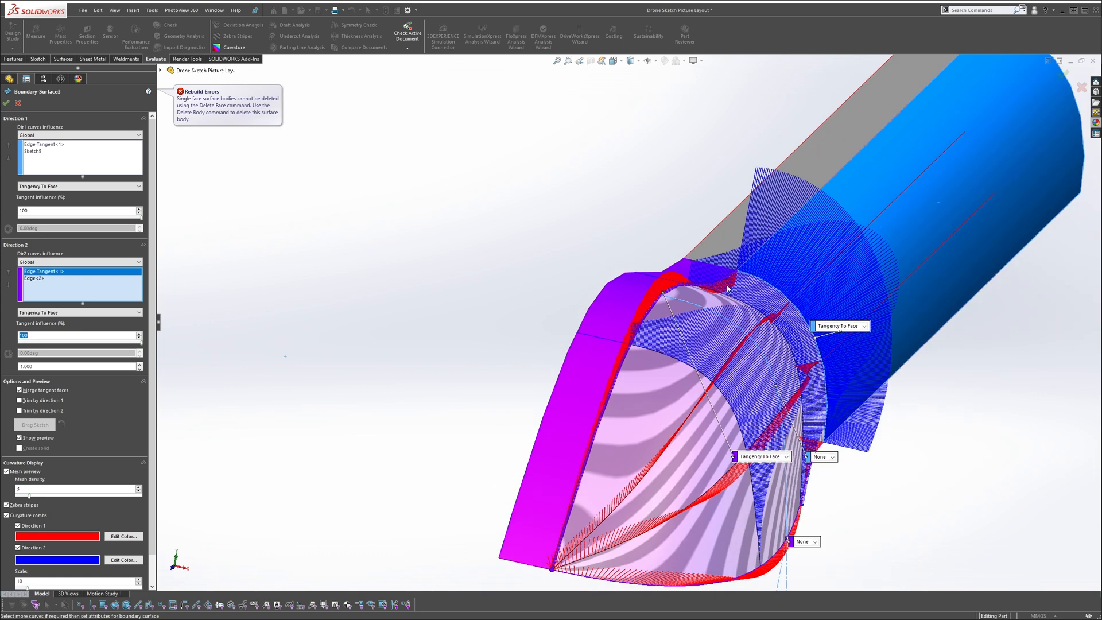
middle_drag(728, 288, 572, 316)
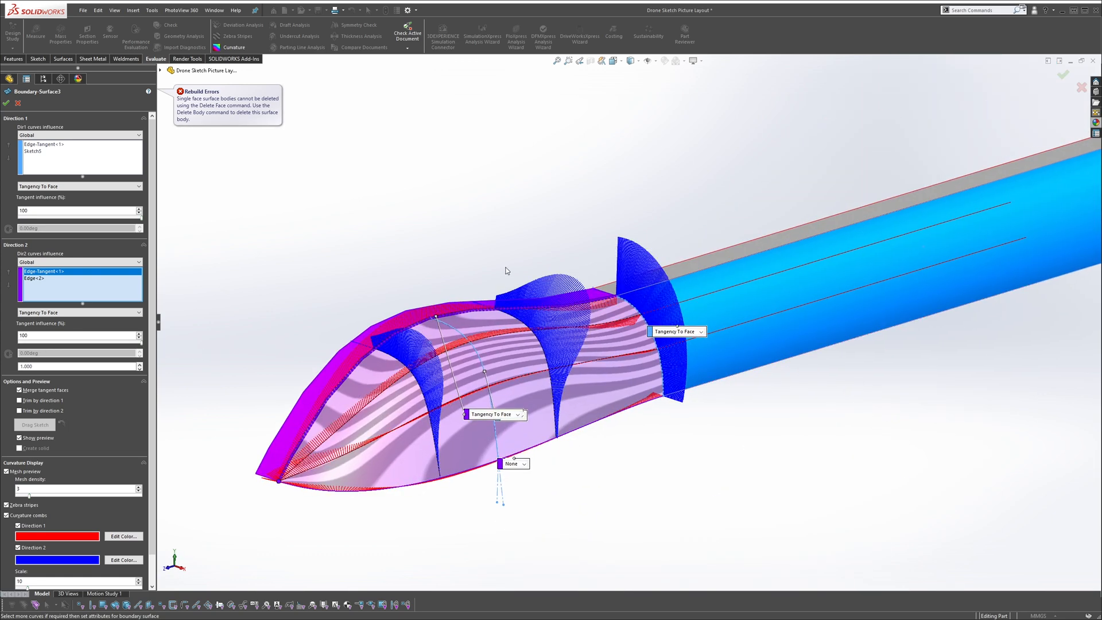
click(7, 103)
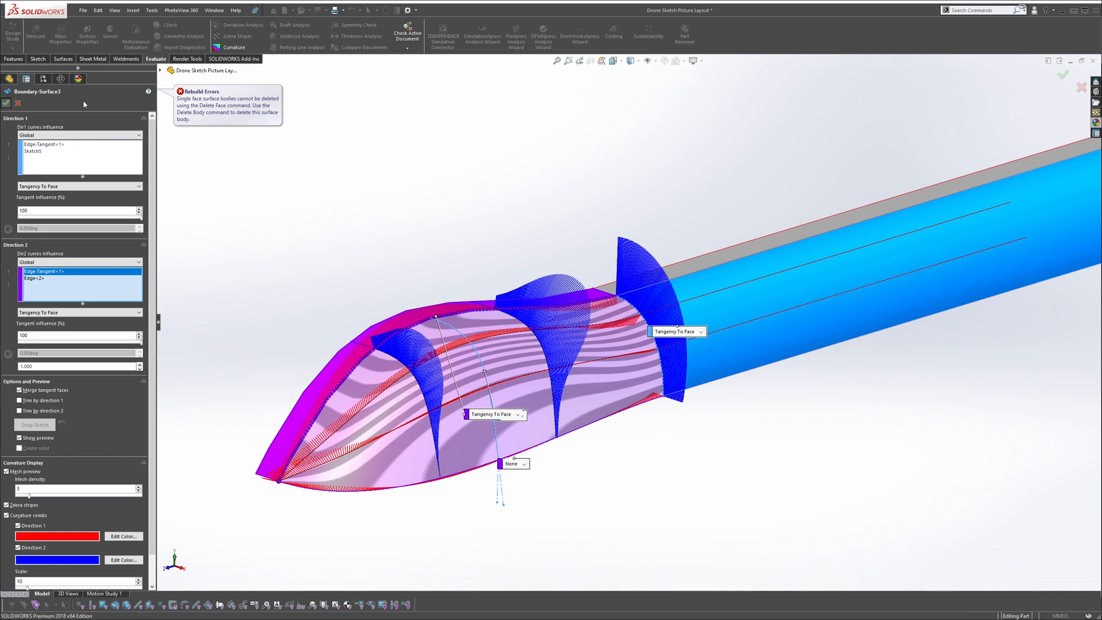
Examine the rebuilt half arm, checking the seam between the transition surface and the tube
middle_drag(470, 251, 561, 256)
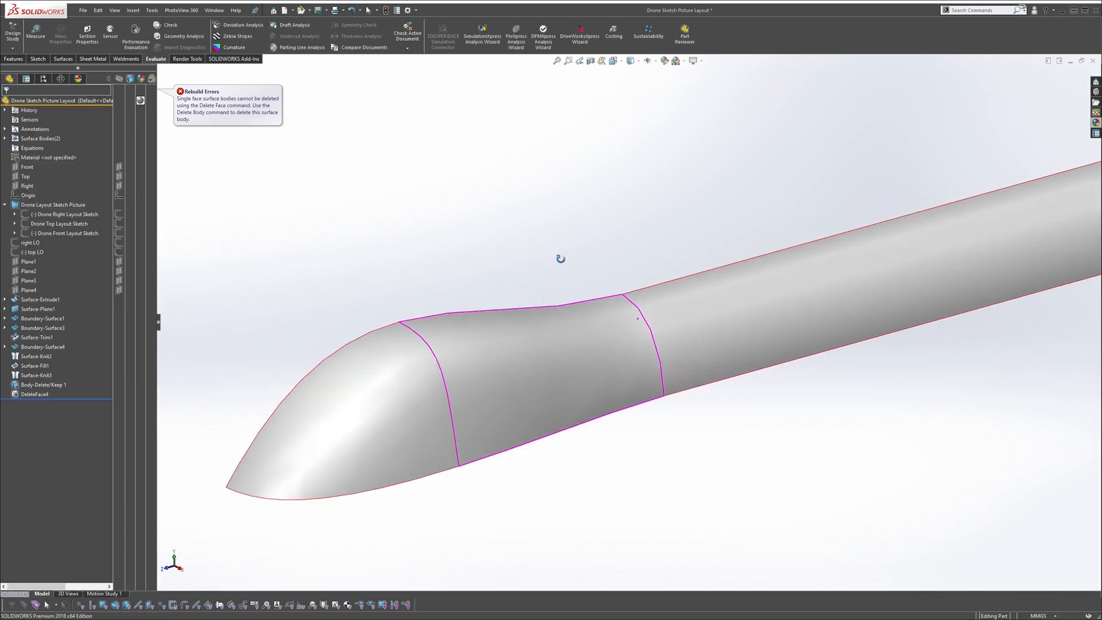
scroll(657, 337, down, 2)
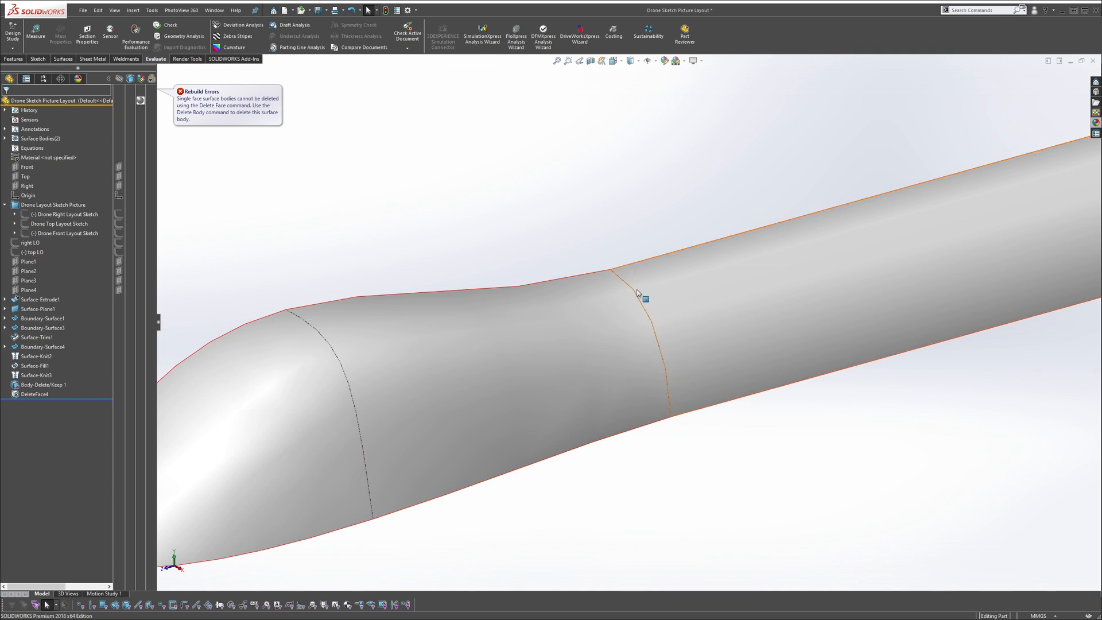
scroll(668, 286, up, 2)
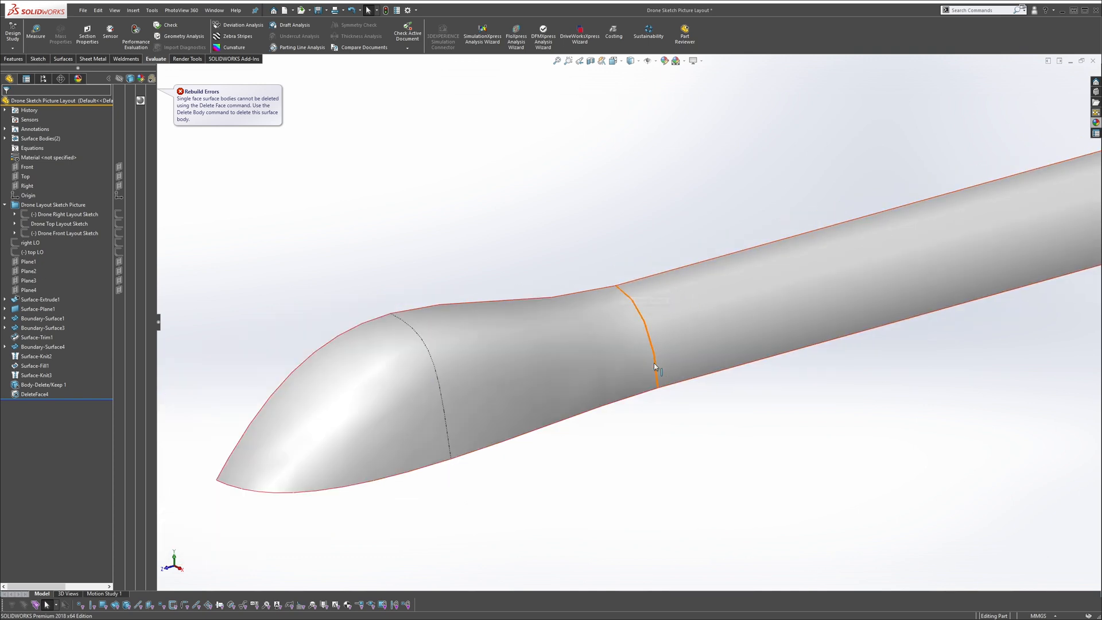
scroll(609, 315, up, 3)
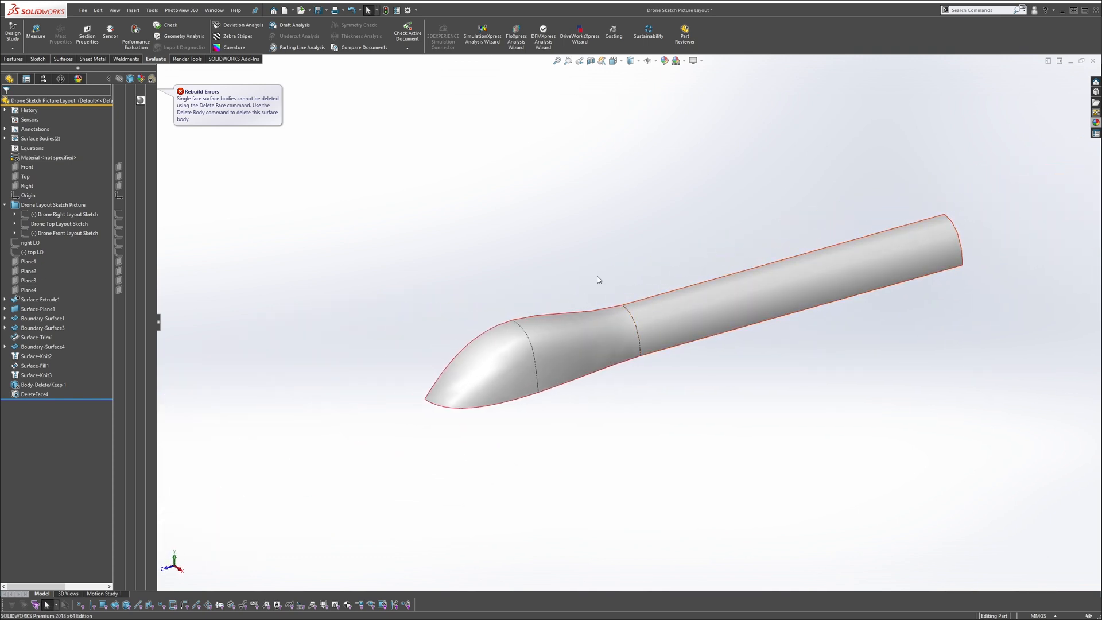
scroll(685, 290, up, 2)
scroll(645, 332, down, 3)
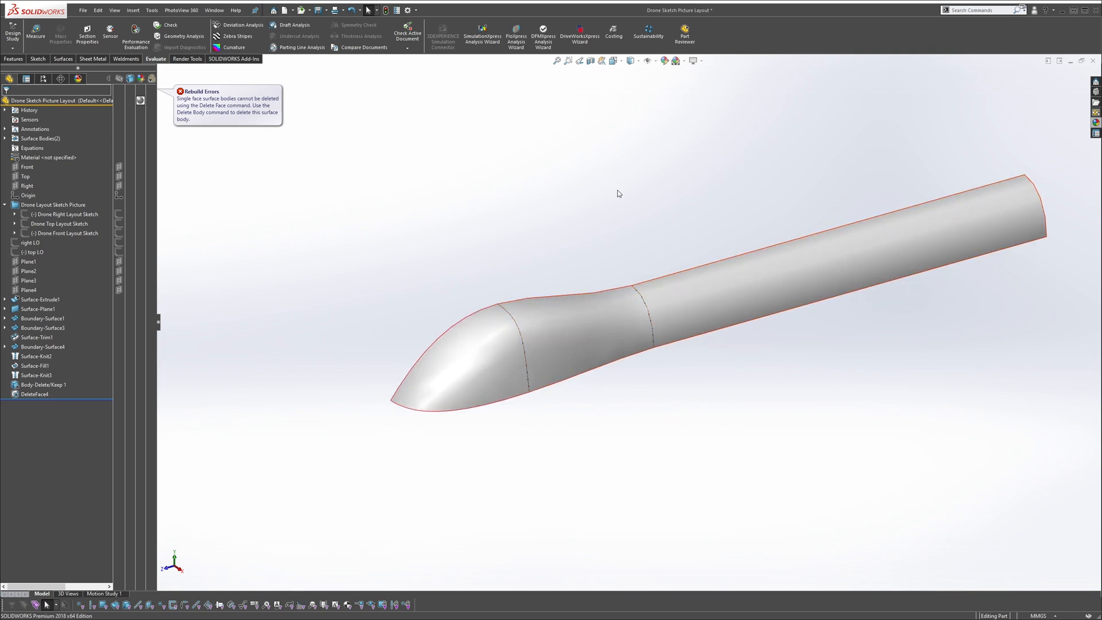
scroll(640, 211, up, 3)
middle_drag(647, 217, 649, 240)
scroll(642, 314, down, 2)
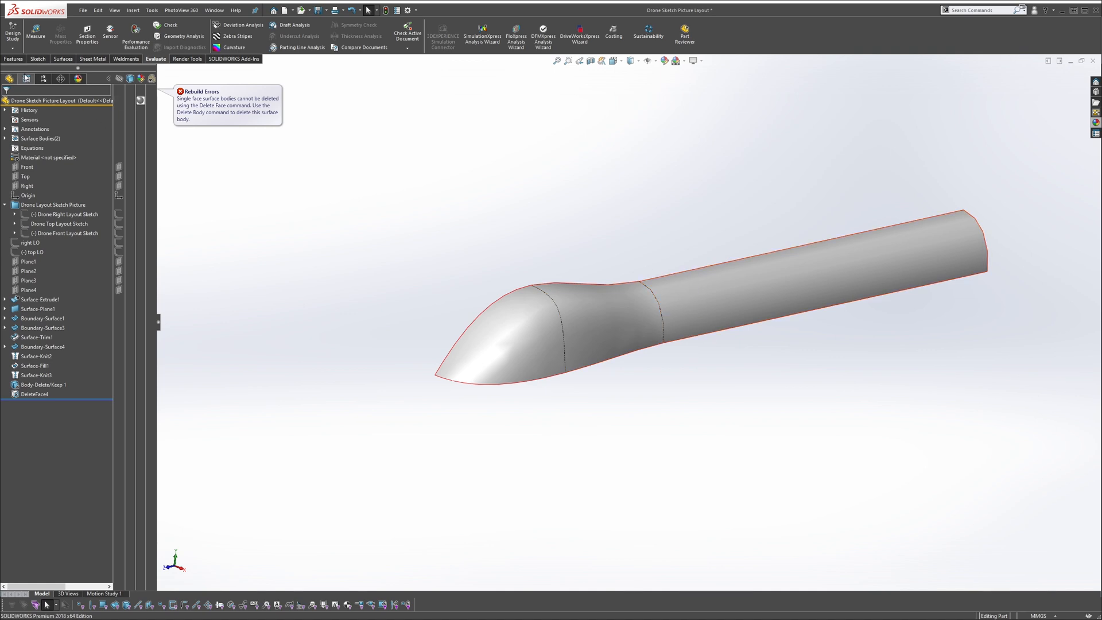
Mirror the half arm surface body about the Right plane
click(14, 59)
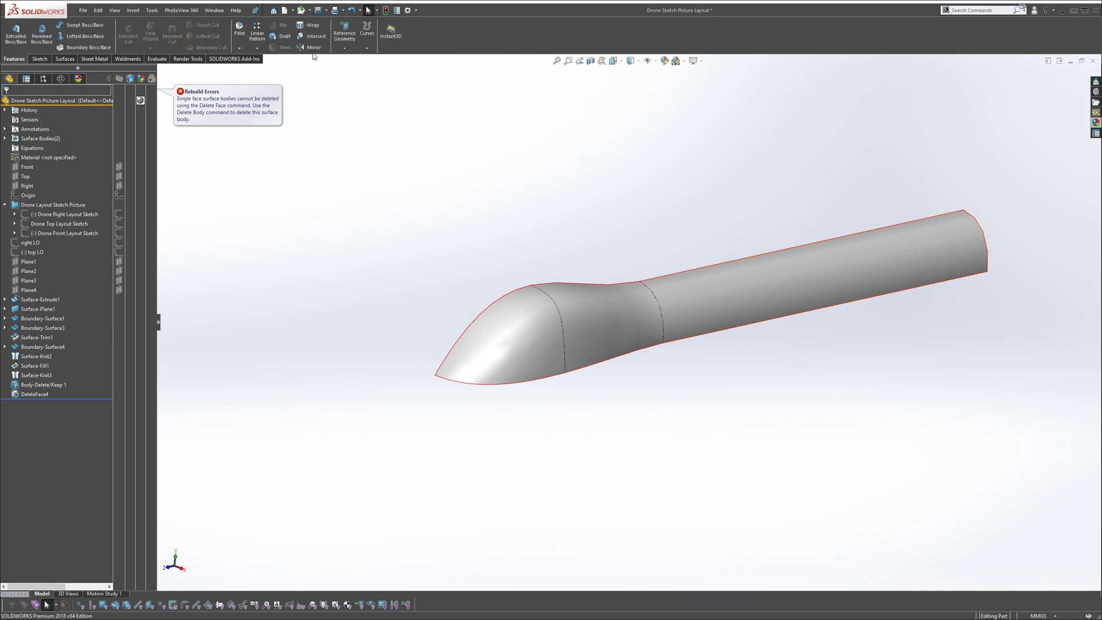
click(314, 48)
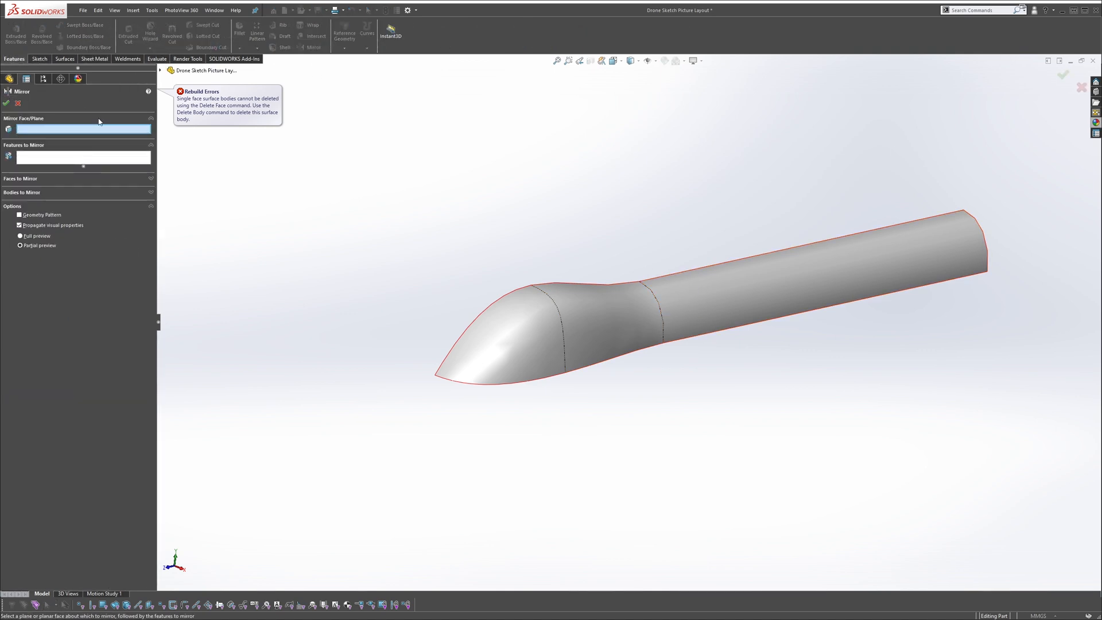
click(160, 70)
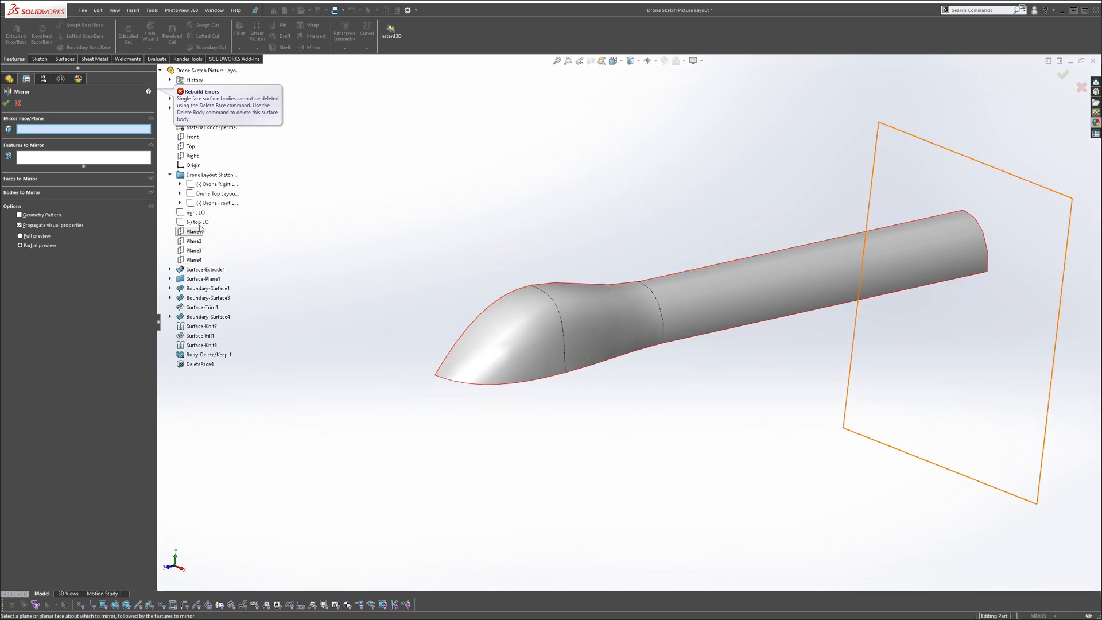
click(193, 156)
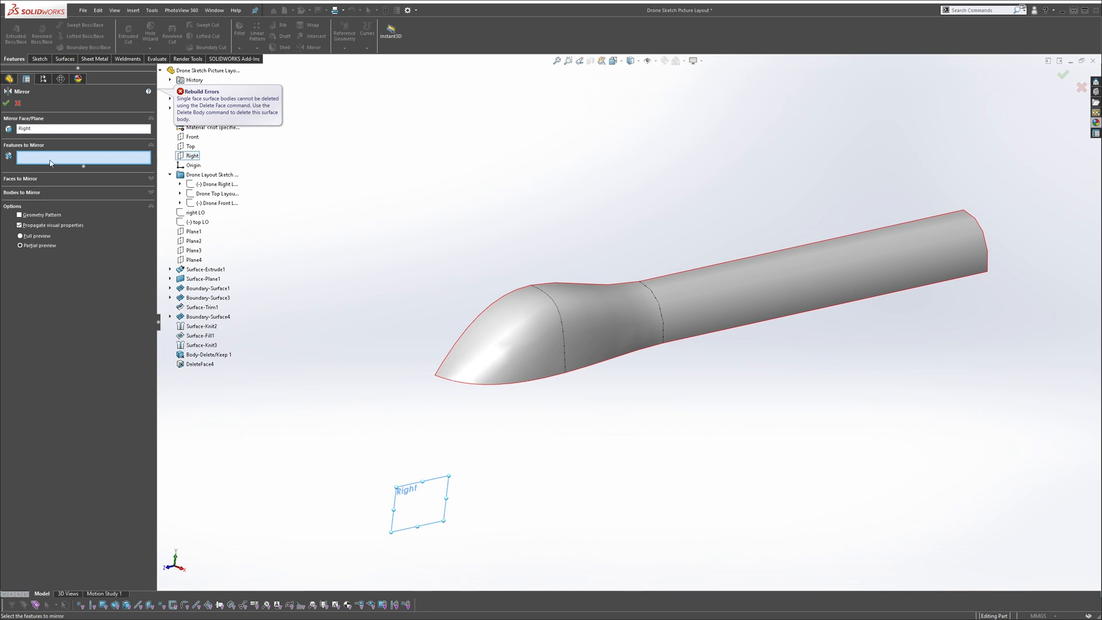
click(33, 193)
click(520, 314)
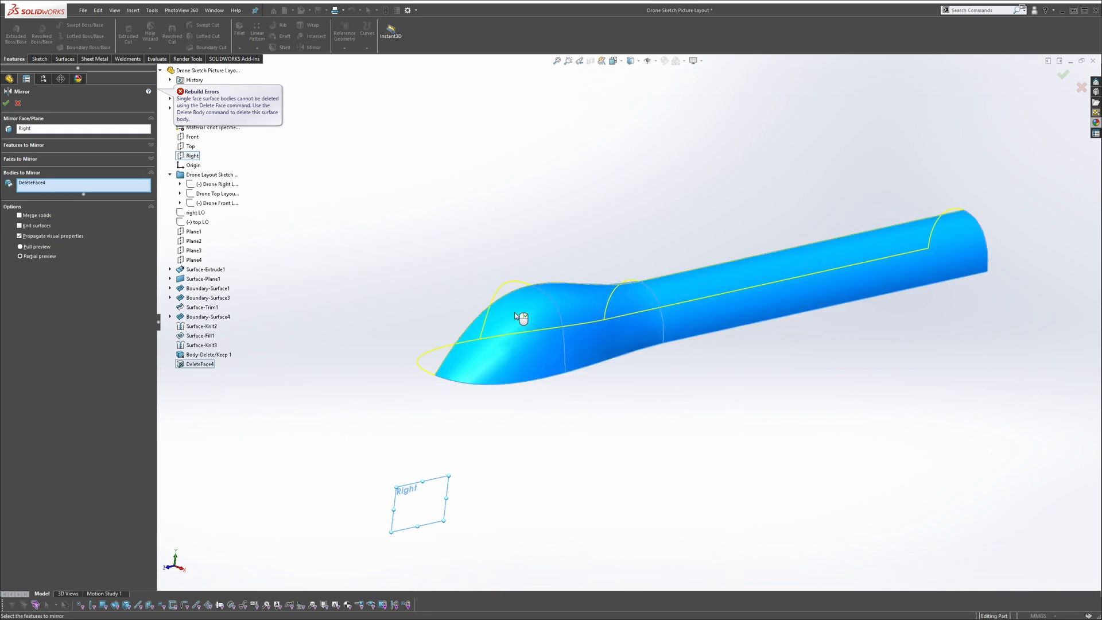
middle_drag(574, 313, 600, 341)
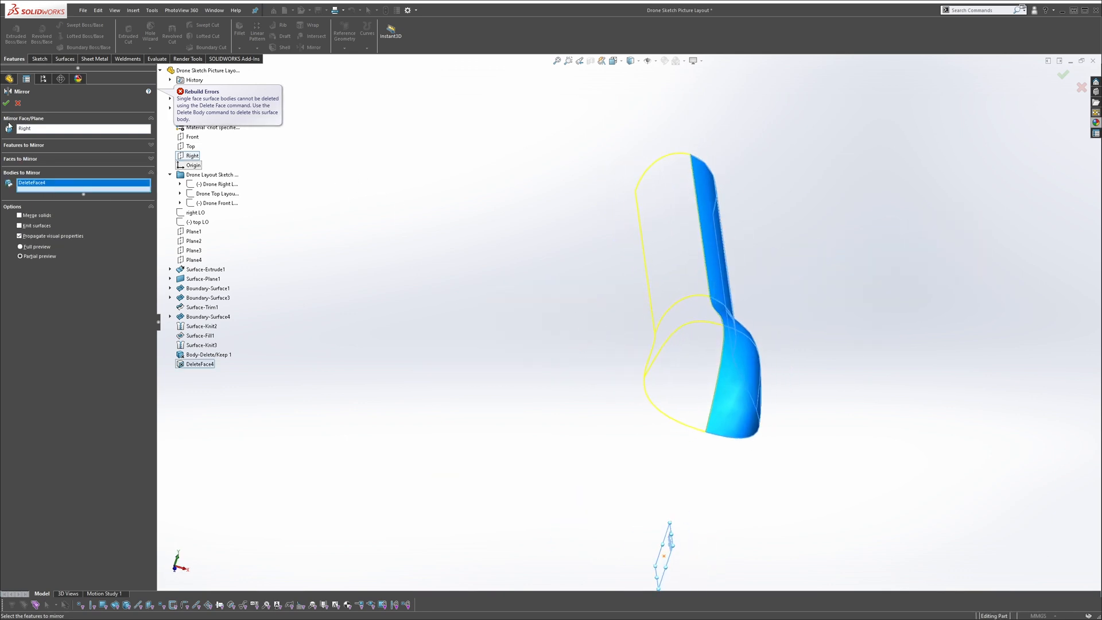
click(6, 103)
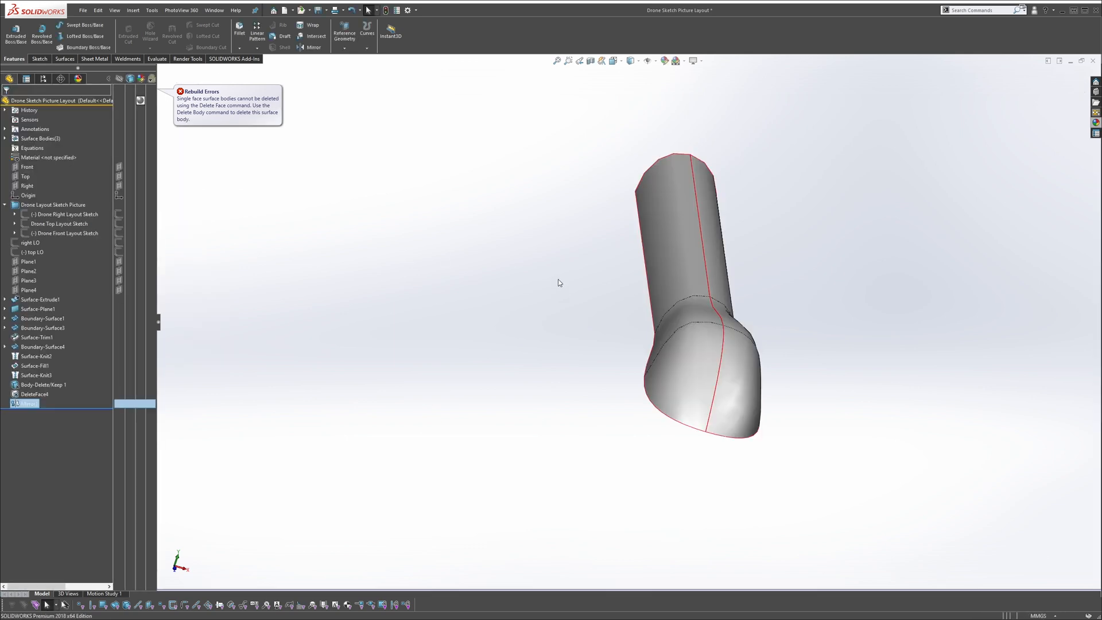
Knit the original and mirrored arm surface bodies into one surface
middle_drag(558, 281, 339, 96)
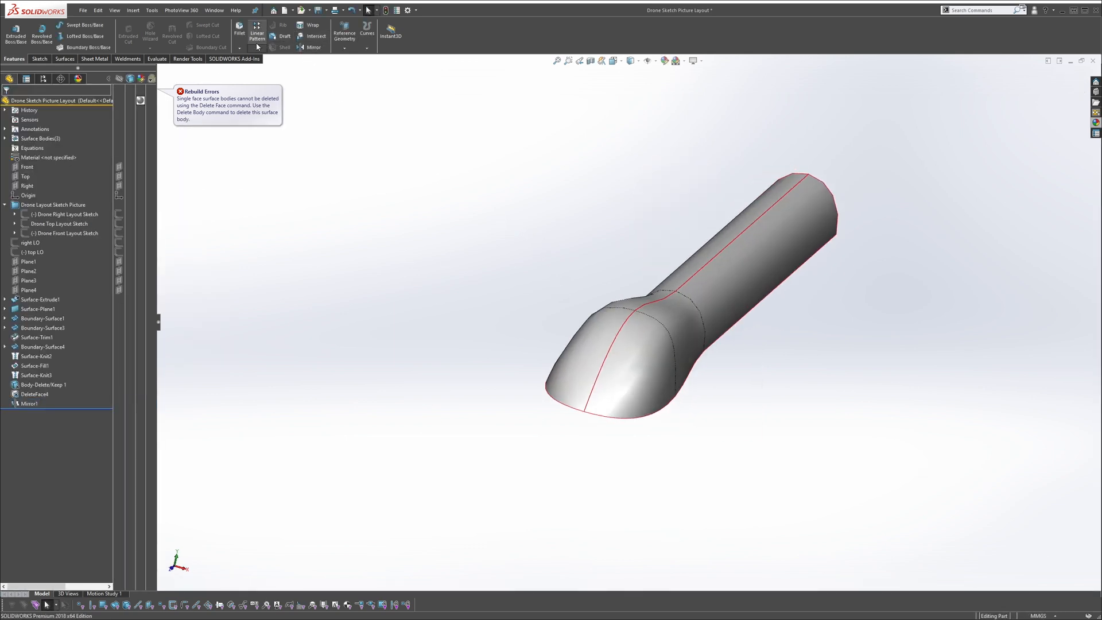
click(64, 59)
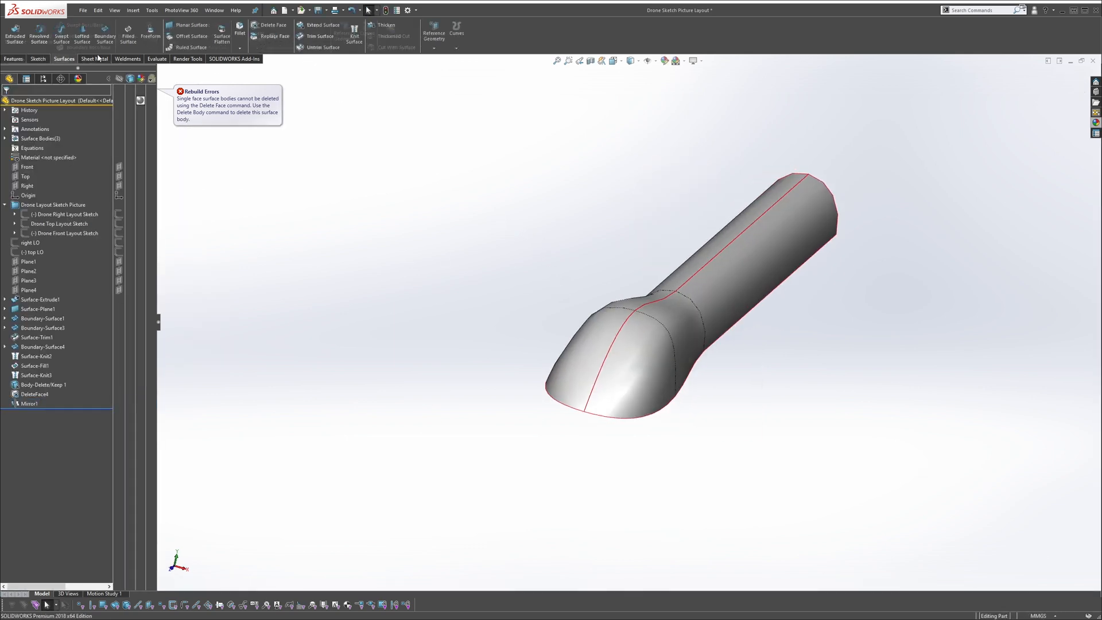
click(354, 35)
click(617, 328)
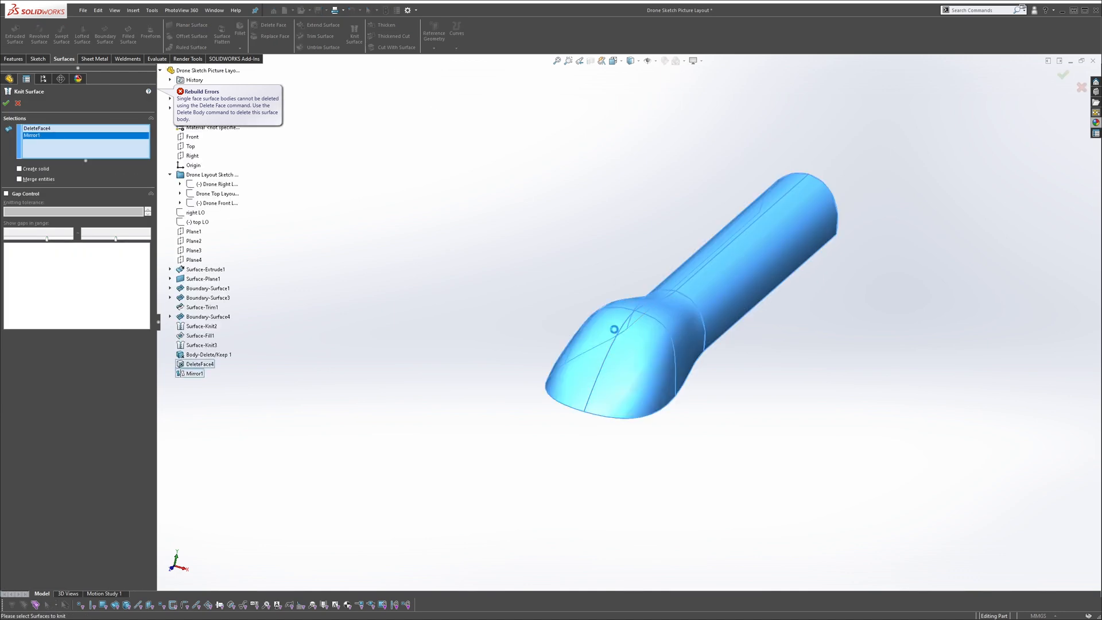
key(Return)
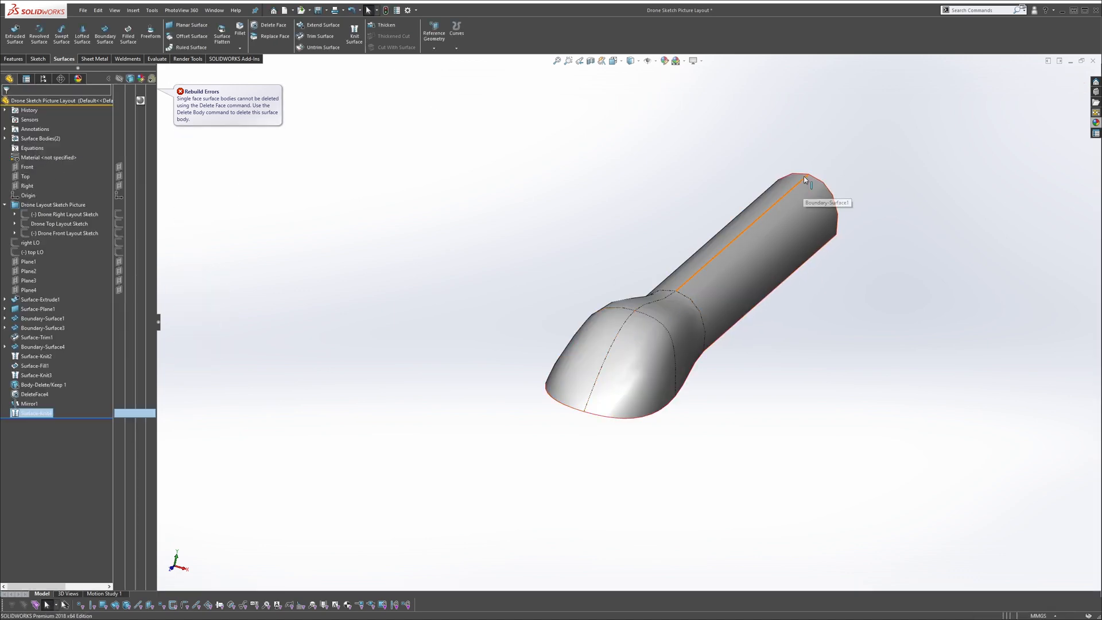
Examine the knitted arm from several angles, picking out its tube, transition and nose faces
middle_drag(797, 202, 643, 367)
middle_drag(522, 395, 488, 292)
scroll(498, 375, down, 3)
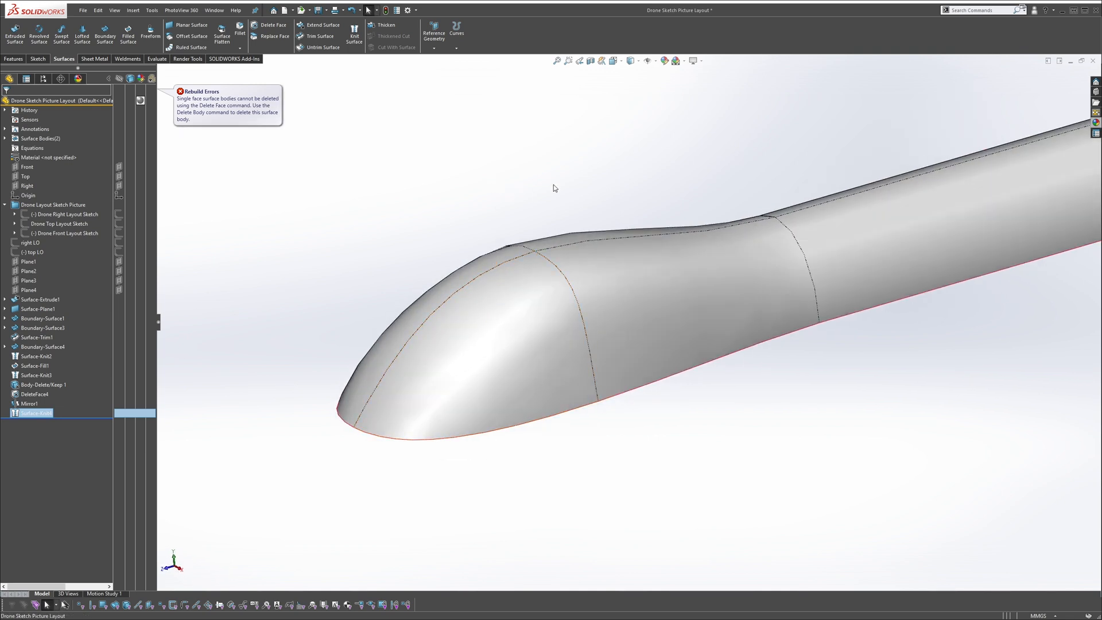
middle_drag(553, 188, 593, 287)
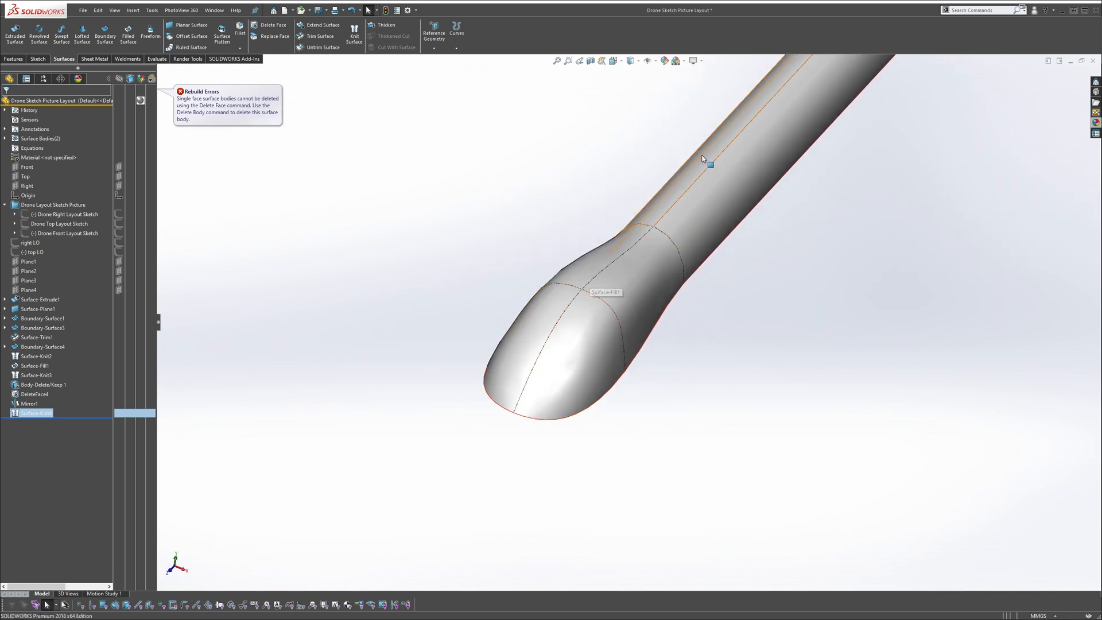
scroll(741, 149, up, 3)
middle_drag(735, 166, 708, 263)
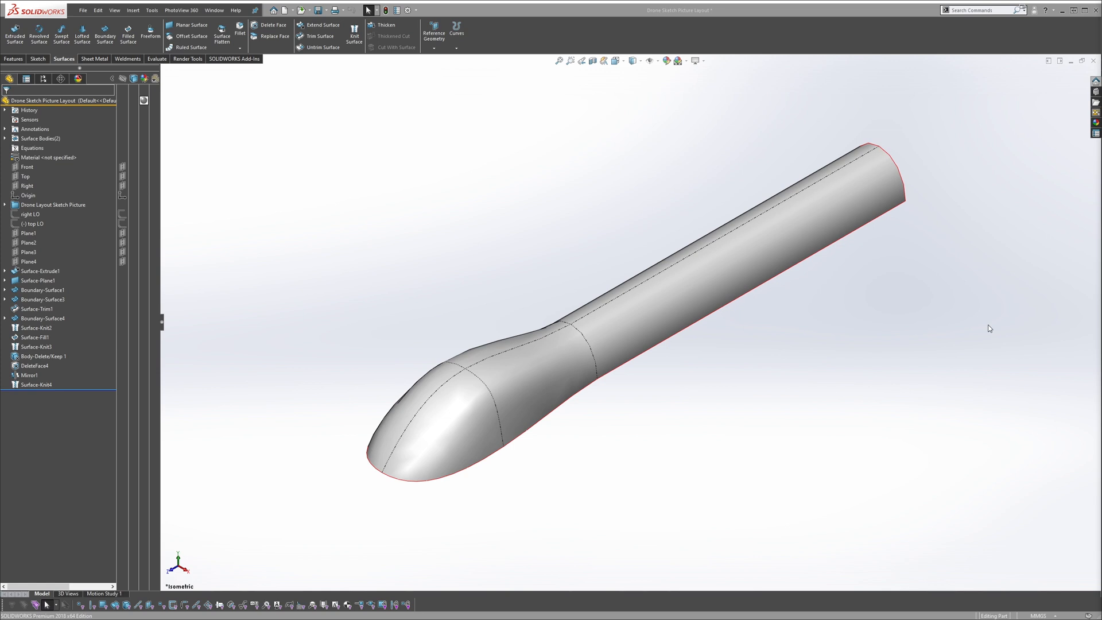
click(717, 258)
click(548, 354)
click(458, 390)
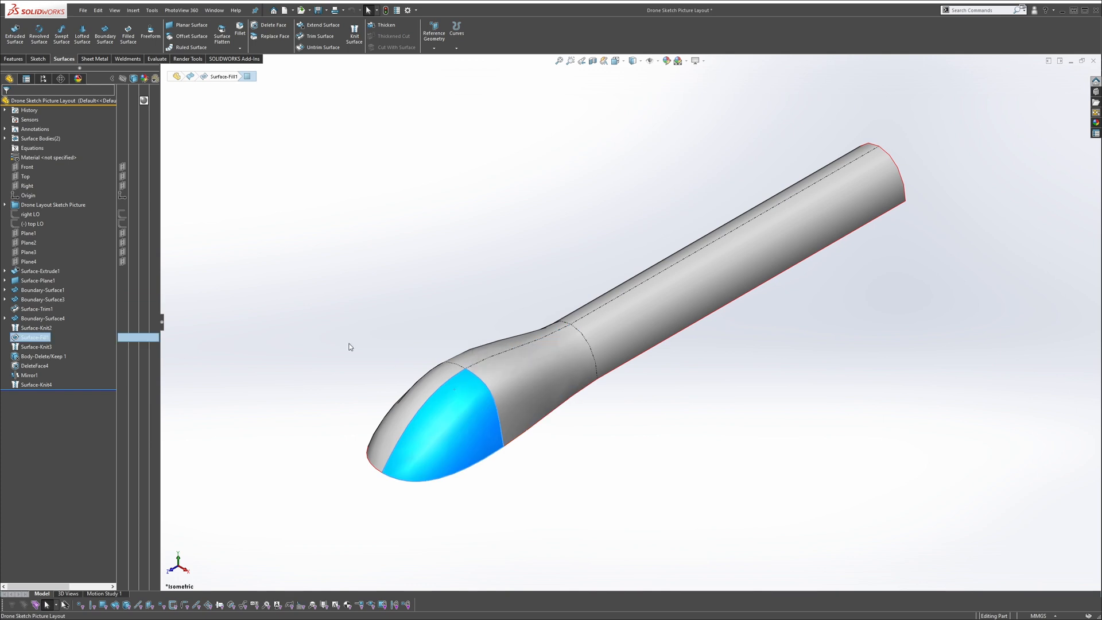
click(309, 304)
Roll the feature history back to before the mirror and highlight the tube, transition and nose faces individually
drag(83, 388, 79, 370)
click(660, 319)
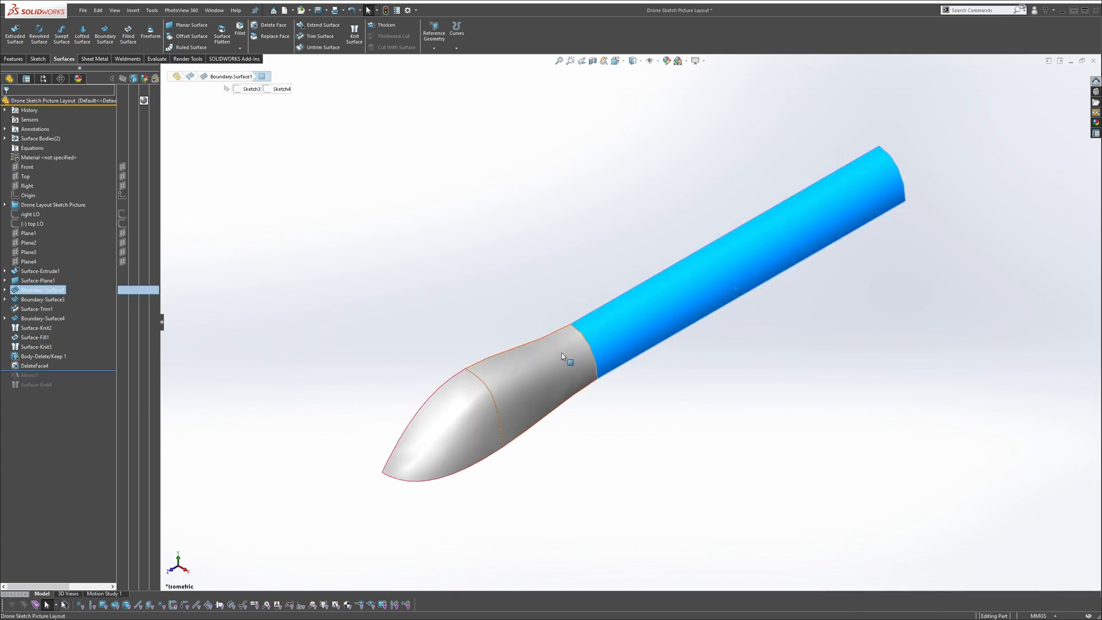
click(516, 382)
click(442, 413)
click(368, 310)
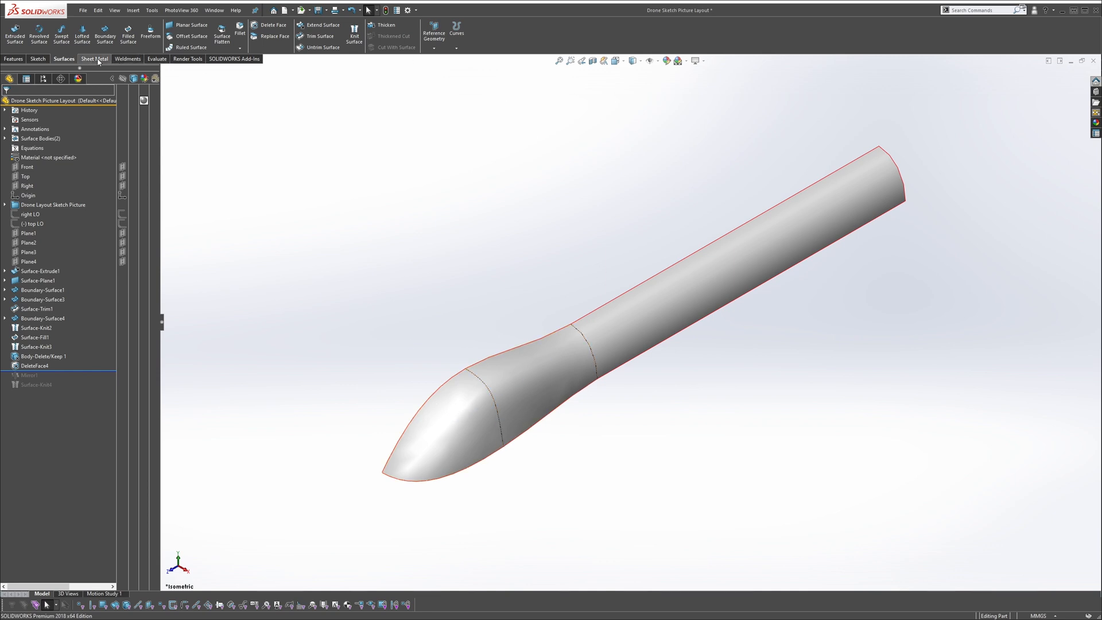
Show zebra stripes on the half arm and inspect their flow across the transition-to-tube seam
click(156, 59)
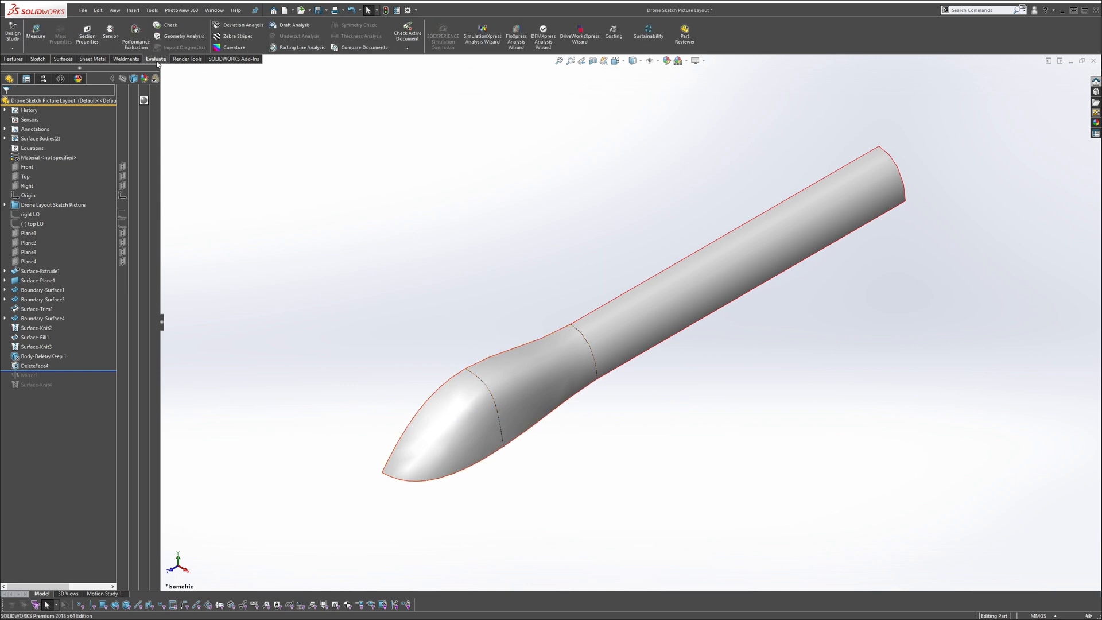
click(237, 36)
middle_drag(602, 358, 535, 299)
scroll(582, 340, down, 4)
key(Escape)
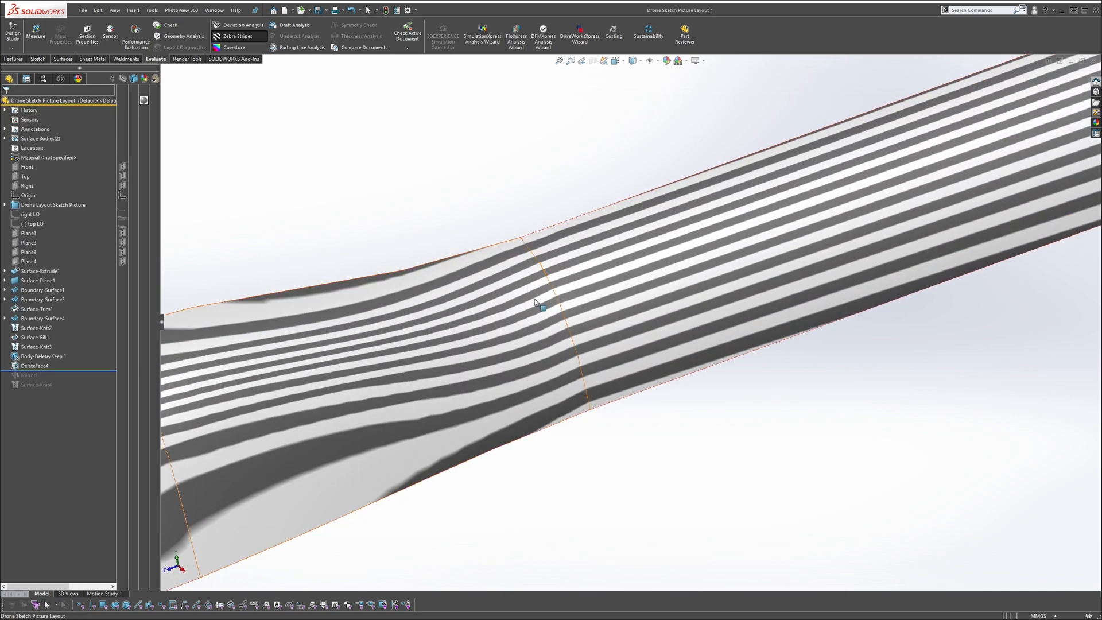
Check the zebra stripes across the nose, transition and tube surfaces, and turn the zebra display off
scroll(550, 310, up, 5)
middle_drag(405, 381, 309, 454)
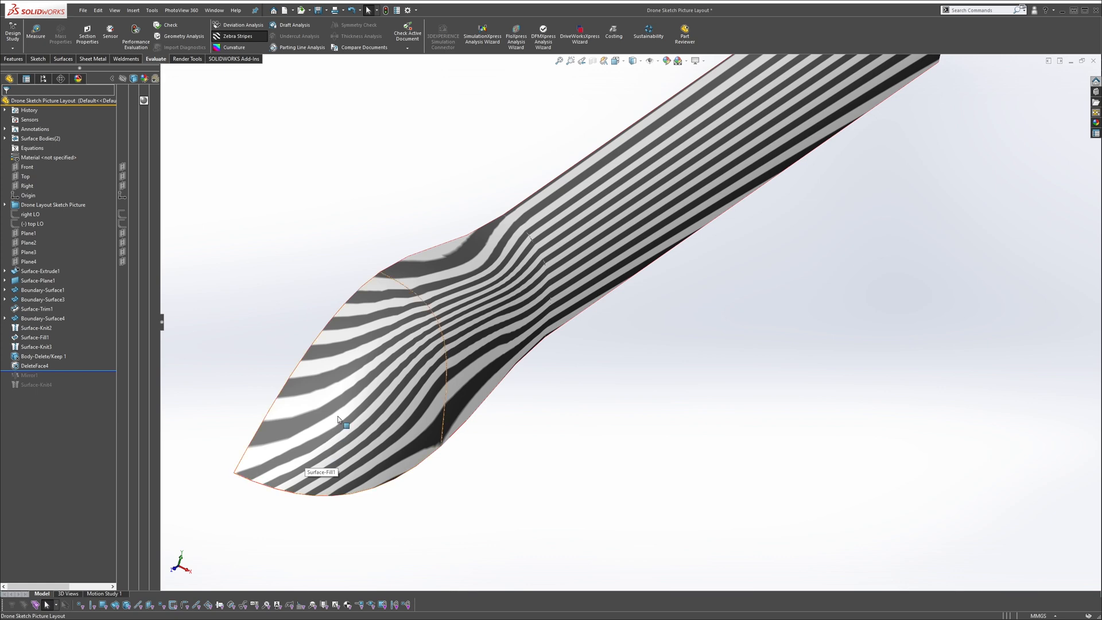
middle_drag(410, 400, 468, 323)
click(481, 319)
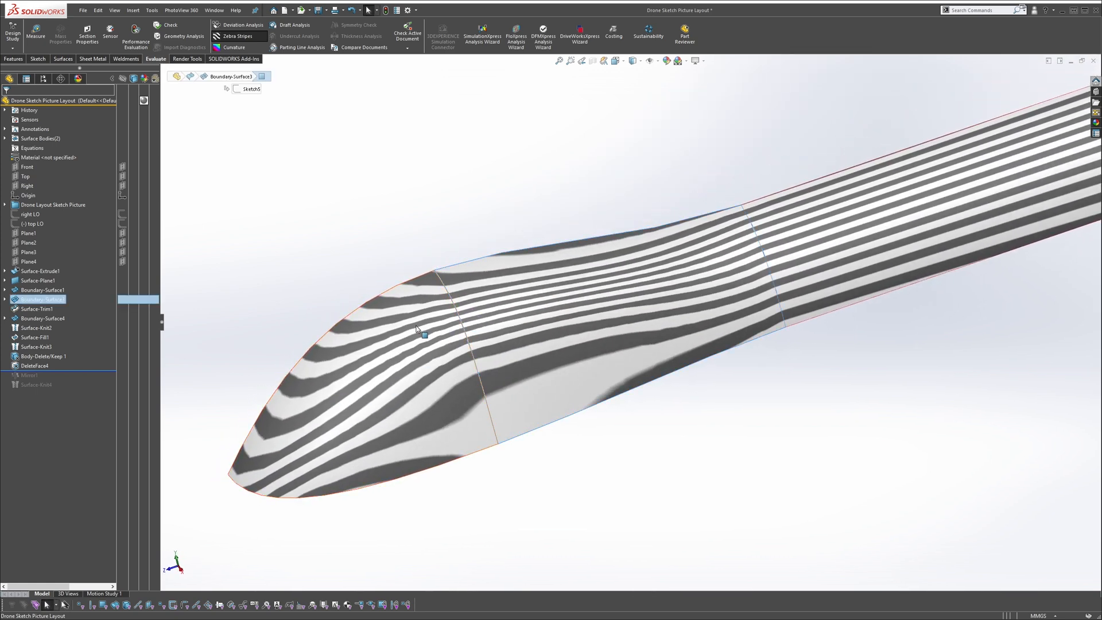
scroll(482, 324, down, 5)
scroll(509, 308, up, 8)
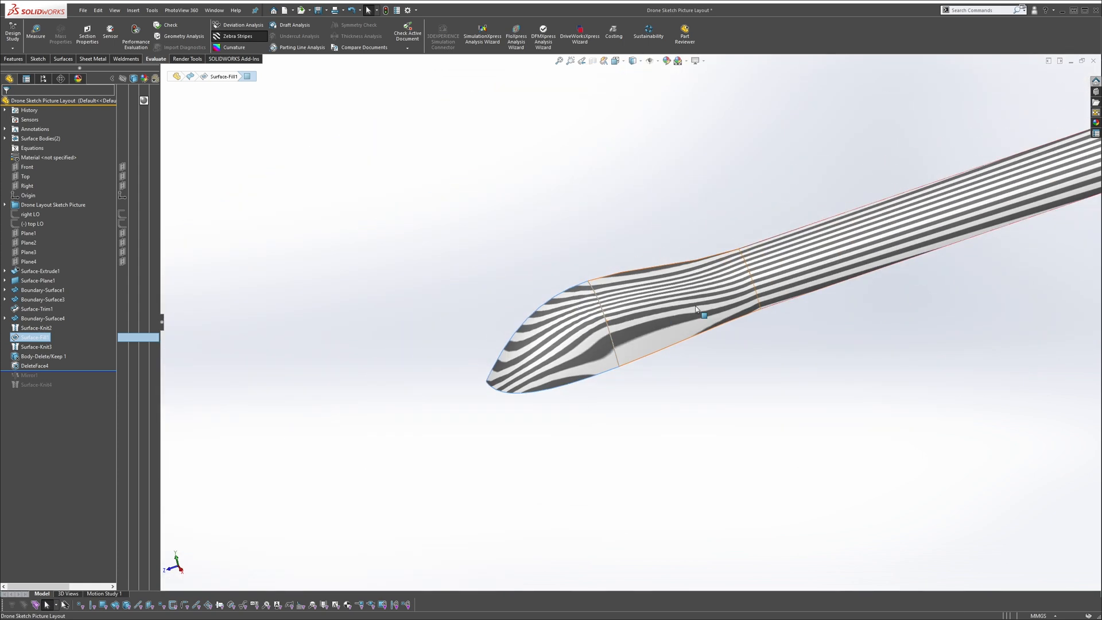
middle_drag(696, 308, 743, 356)
click(752, 351)
scroll(827, 258, down, 4)
scroll(826, 258, up, 8)
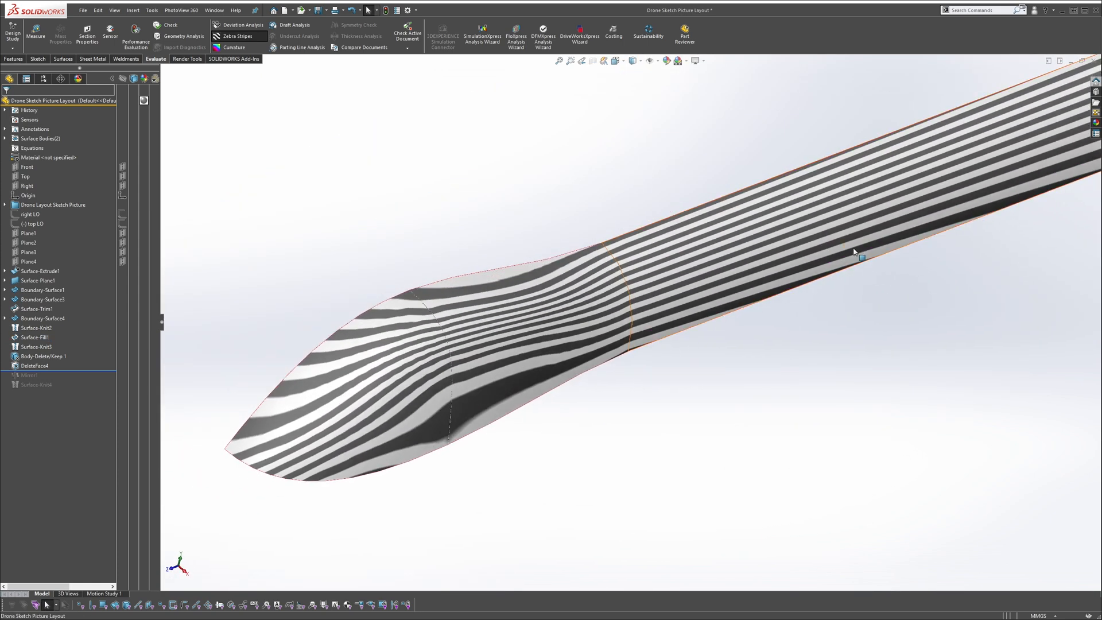
click(237, 36)
Turn on the curvature colour display for the half arm and examine it across the transition-to-tube seam
scroll(585, 275, down, 2)
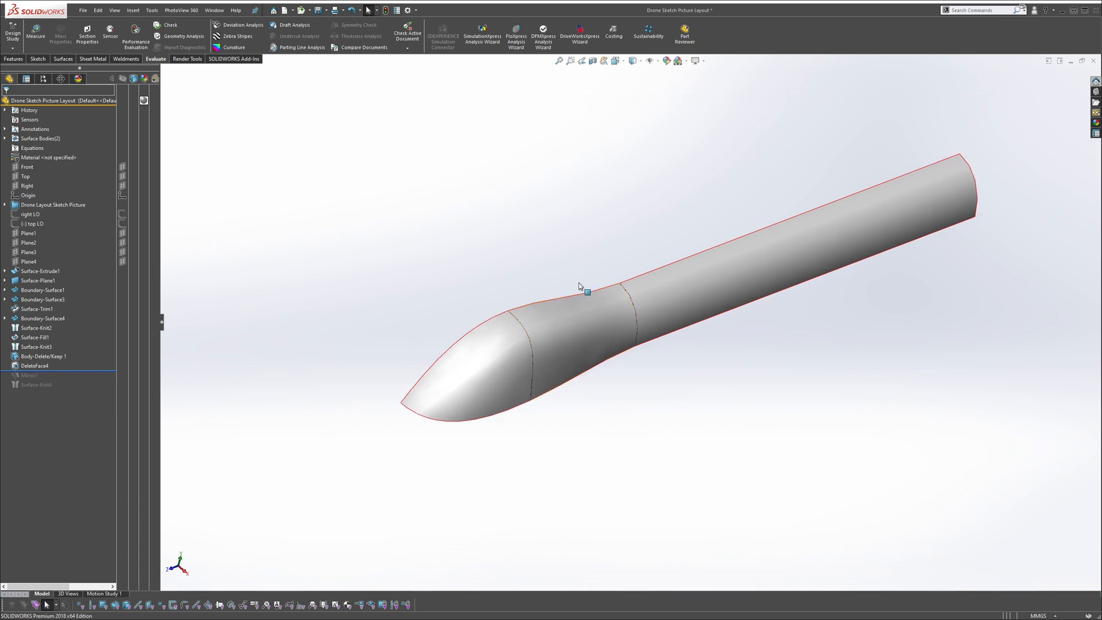
middle_drag(583, 287, 556, 249)
click(236, 51)
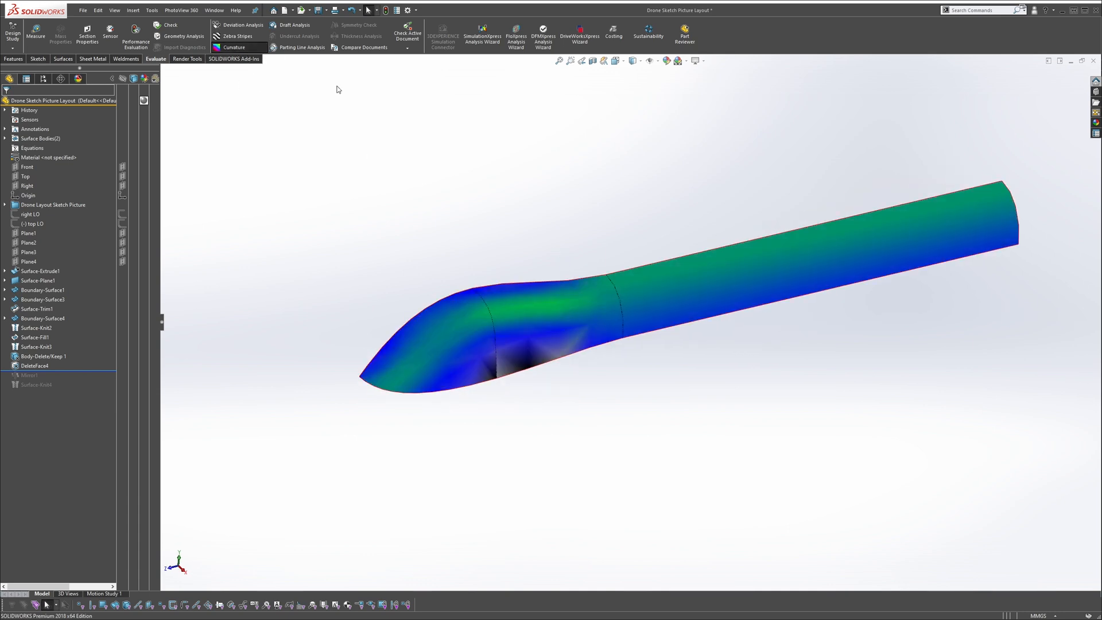
middle_drag(697, 283, 750, 304)
click(738, 295)
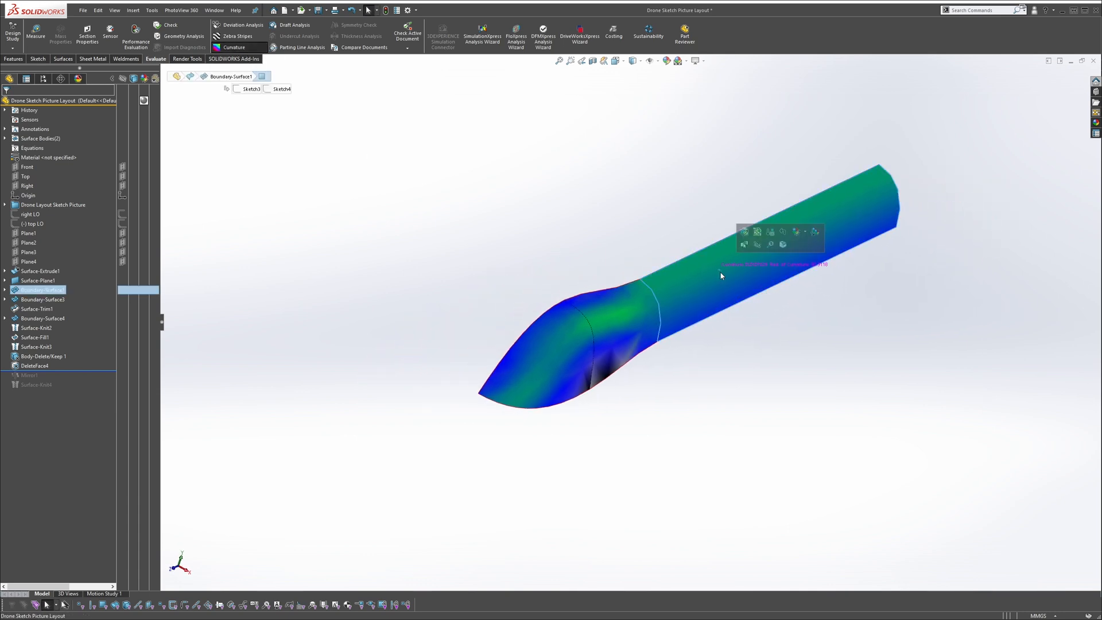
scroll(672, 298, down, 3)
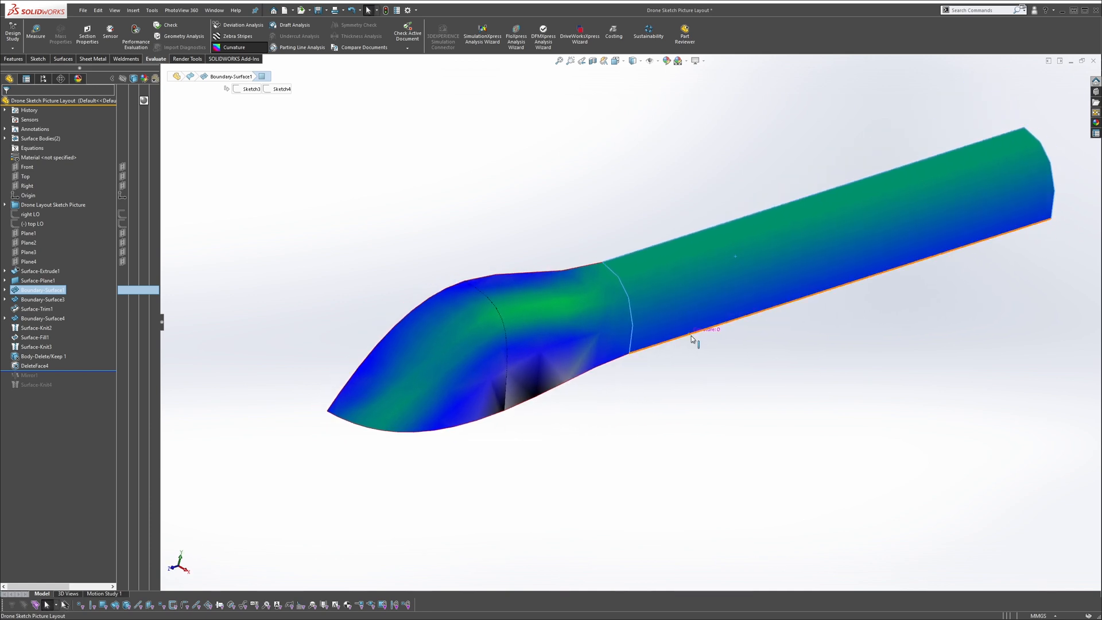
middle_drag(612, 291, 580, 322)
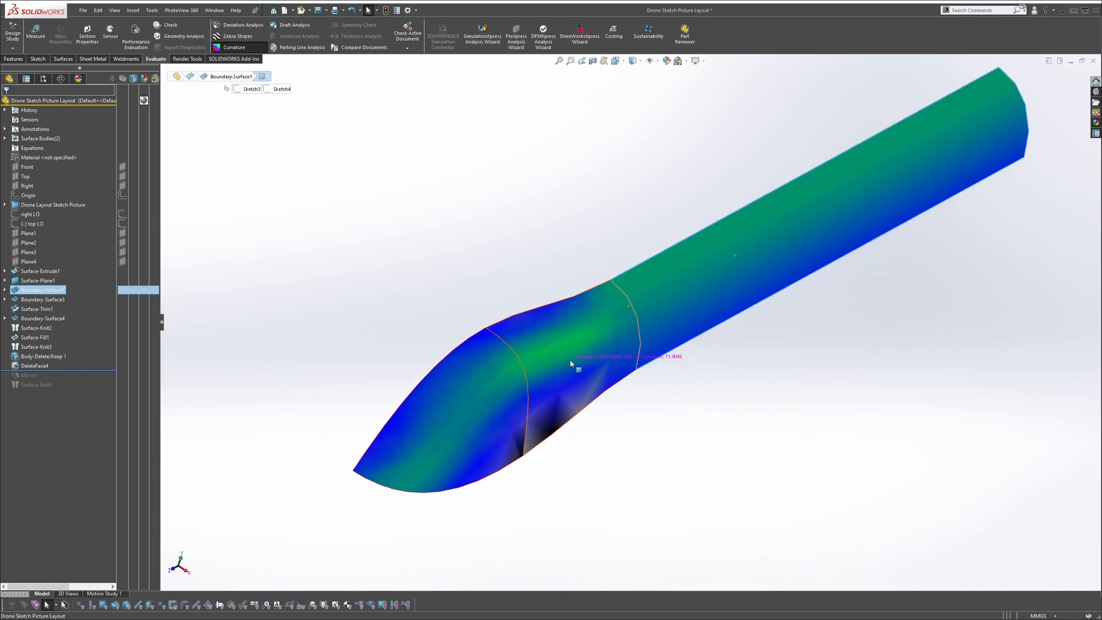
middle_drag(570, 364, 442, 322)
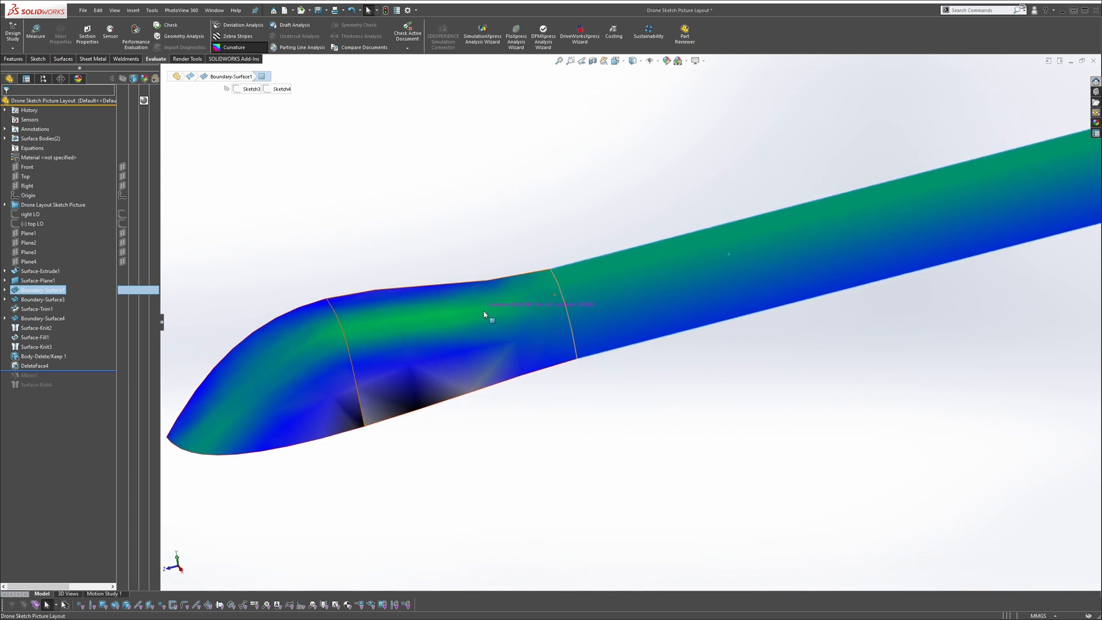
Examine the curvature colours around the nose-to-transition seam and highlight the seam edge
click(606, 443)
middle_drag(430, 404, 404, 361)
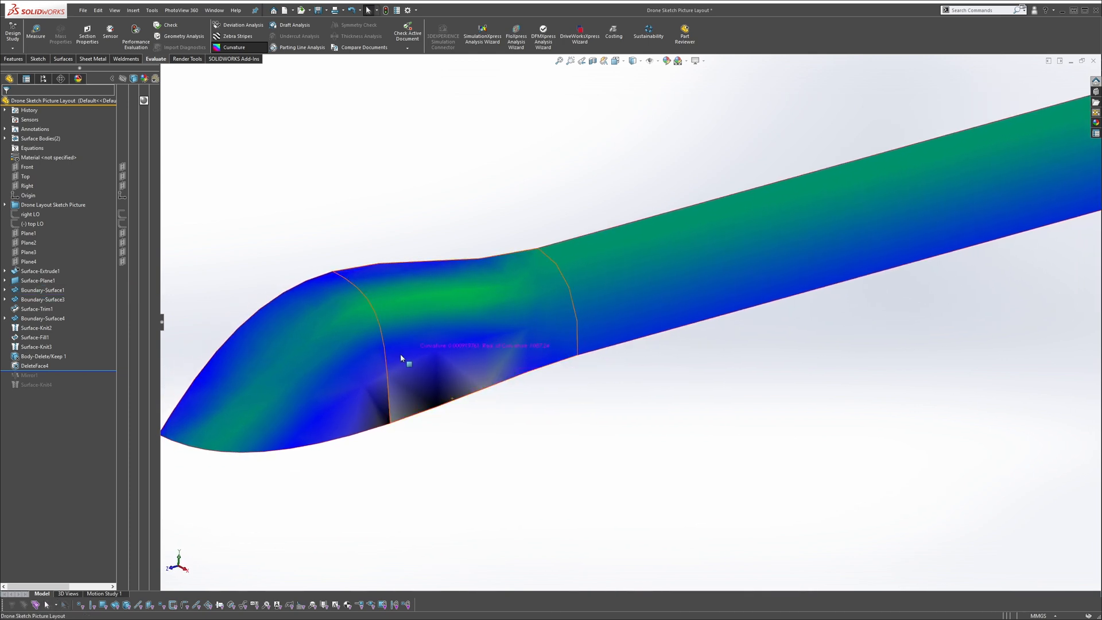
mouse_move(480, 381)
middle_down()
mouse_move(431, 386)
mouse_move(516, 388)
mouse_move(477, 397)
middle_up()
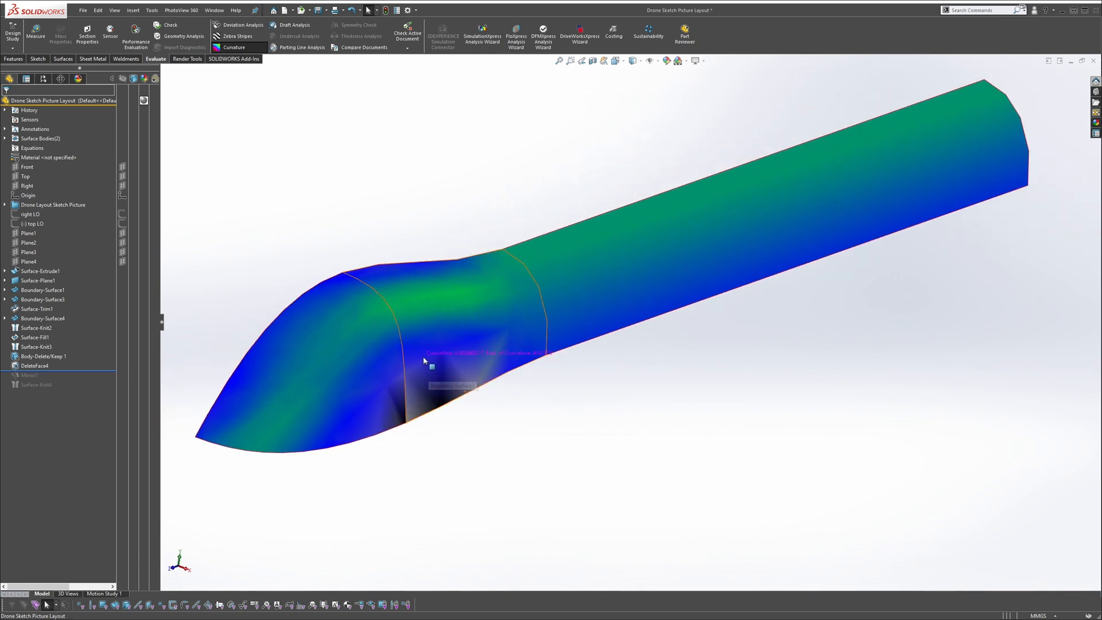
scroll(469, 411, up, 3)
scroll(497, 358, down, 2)
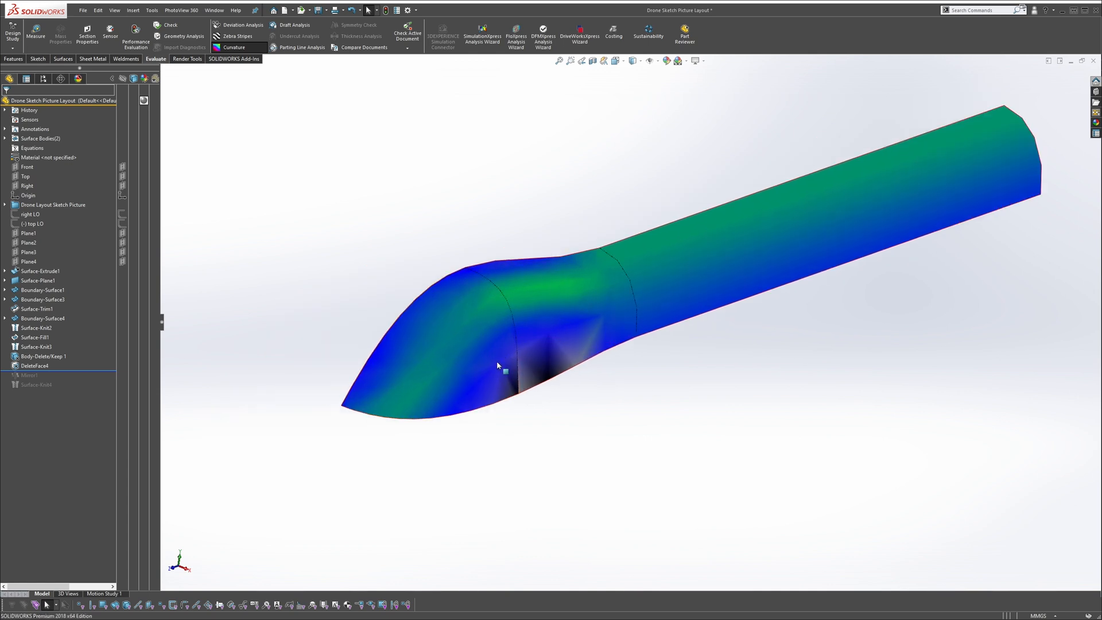
click(545, 355)
click(405, 266)
click(494, 284)
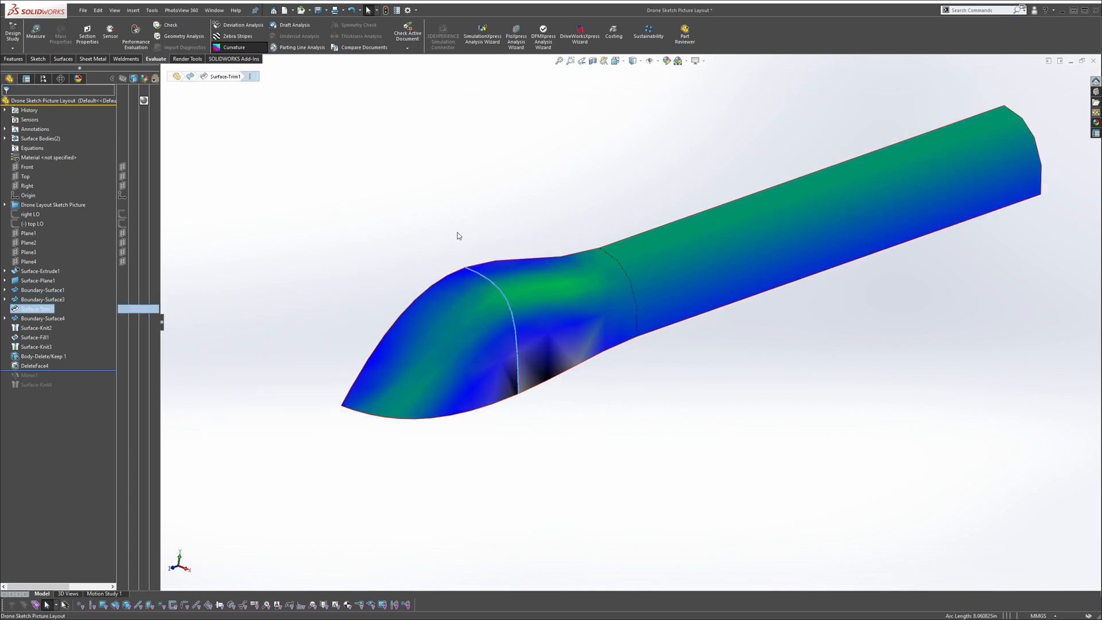
scroll(476, 267, down, 2)
click(338, 246)
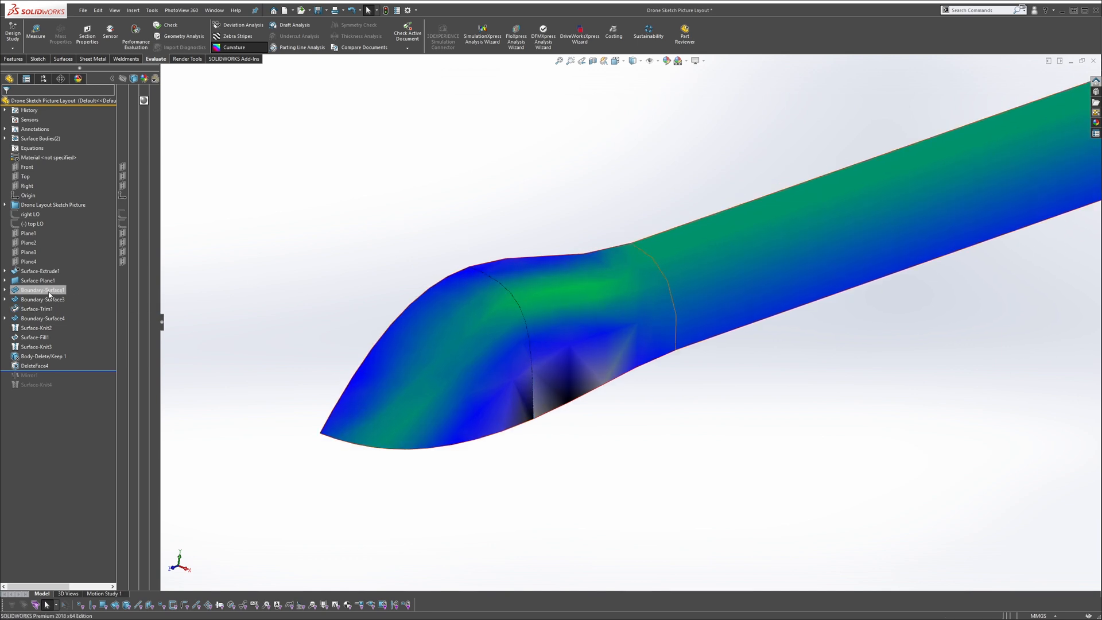
Open the nose boundary surface's profile sketch for editing and show the front layout sketch picture behind it
click(5, 299)
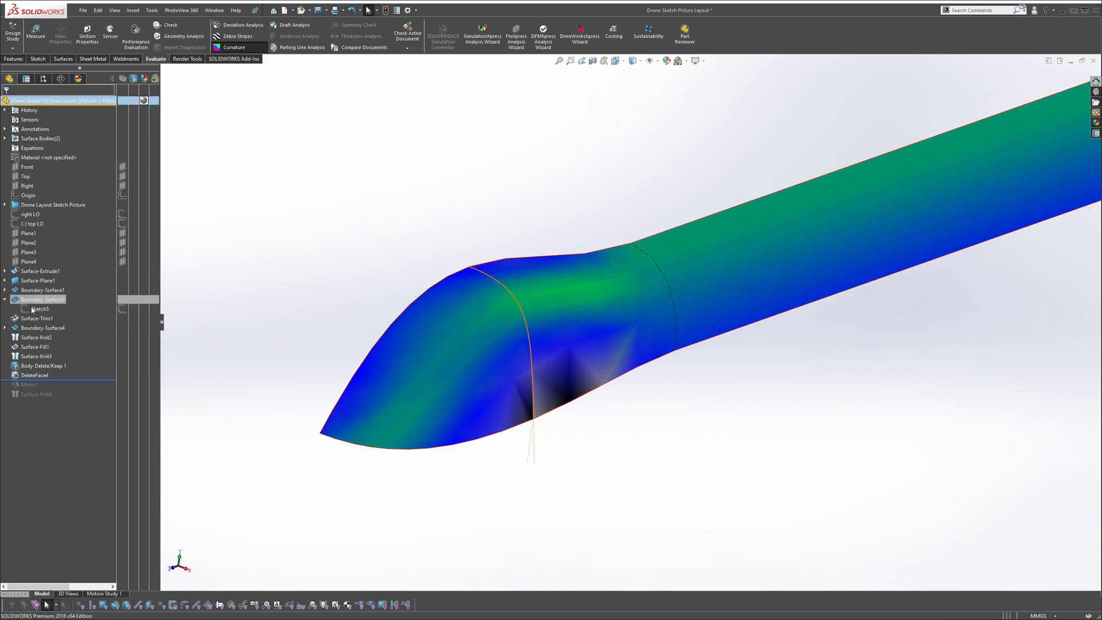
click(35, 309)
right_click(36, 311)
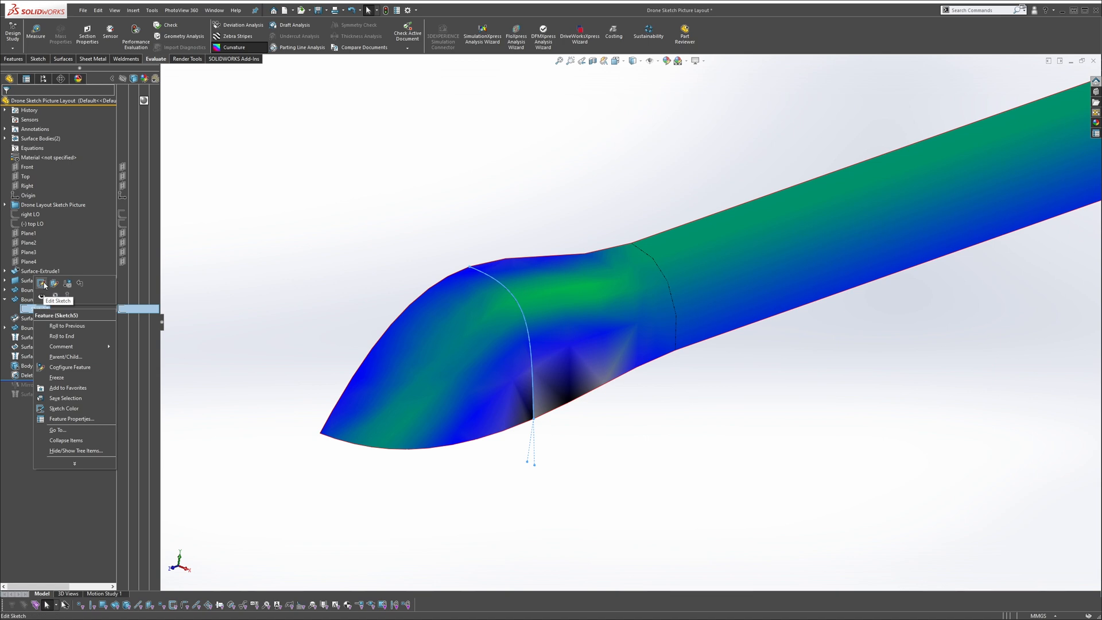
click(43, 283)
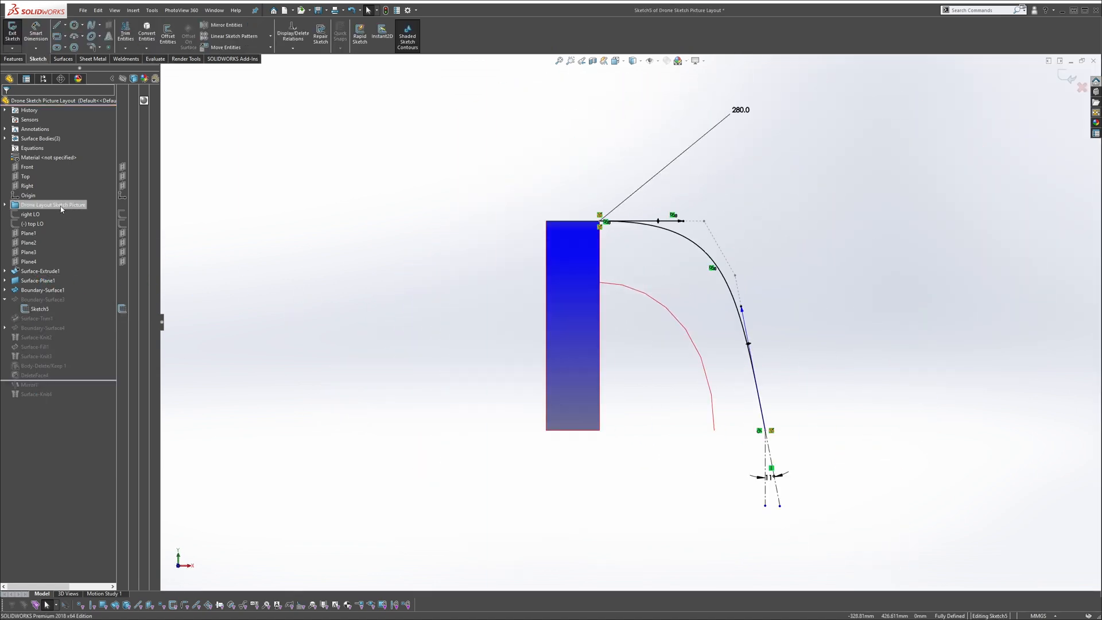
click(5, 206)
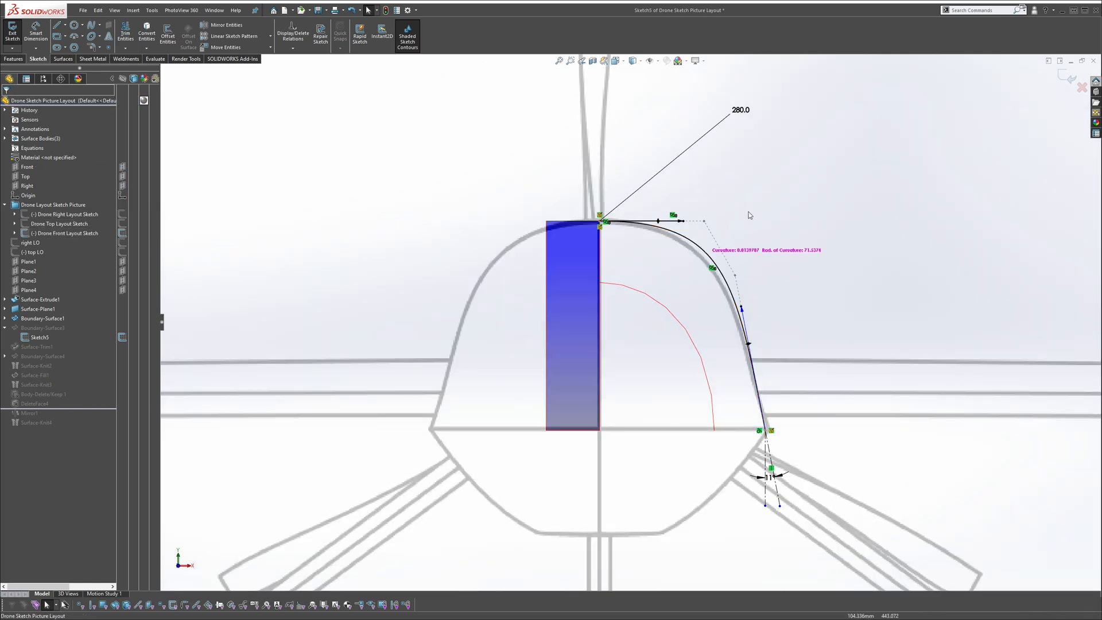
Delete the 280 mm dimension on the profile spline's upper handle and adjust both end handles to follow the layout picture
click(740, 111)
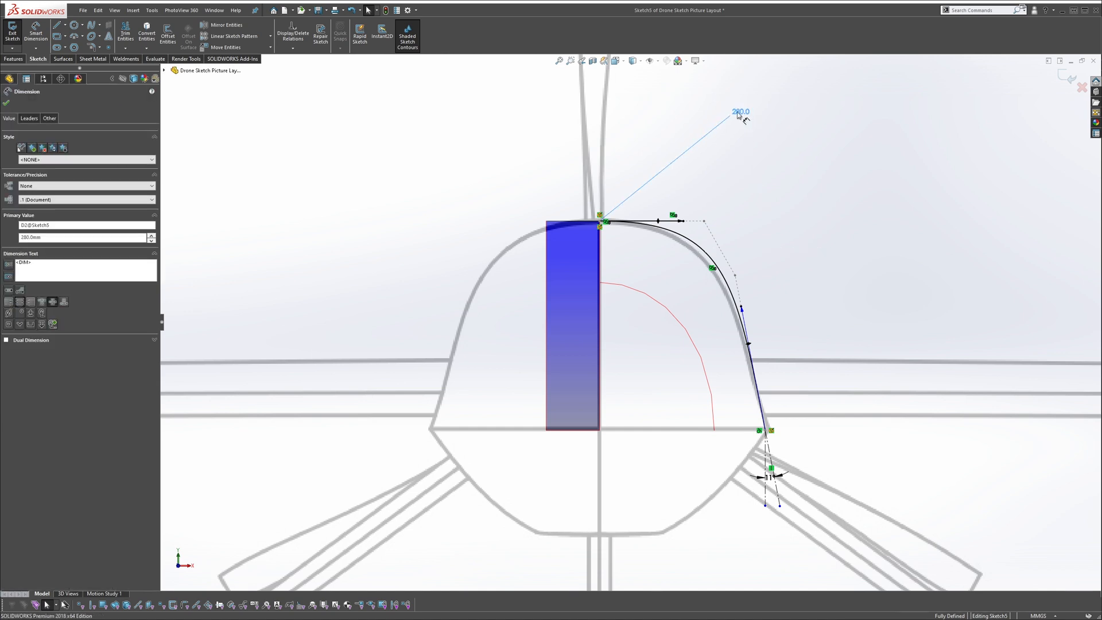
key(Delete)
scroll(714, 250, down, 1)
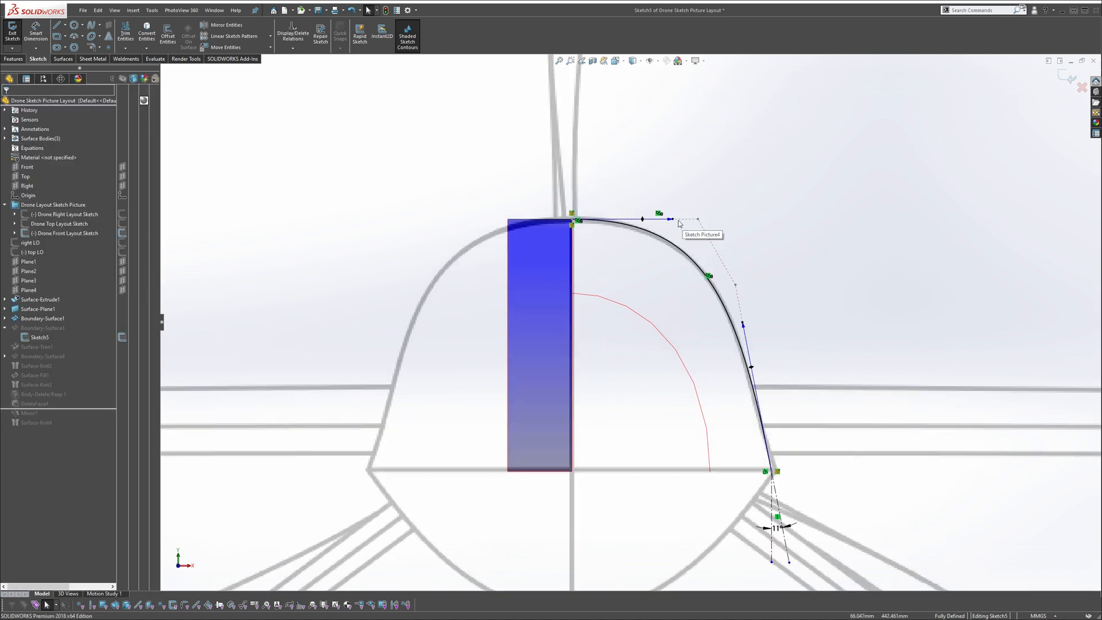
drag(670, 223, 669, 222)
scroll(766, 342, up, 3)
scroll(713, 346, down, 3)
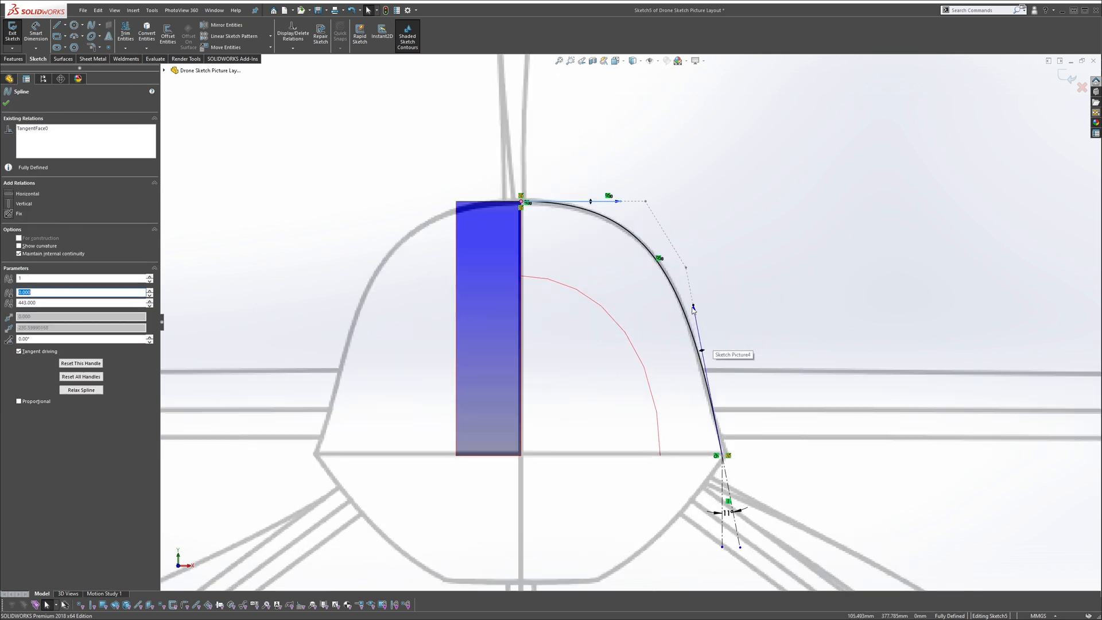
drag(692, 308, 693, 303)
click(763, 417)
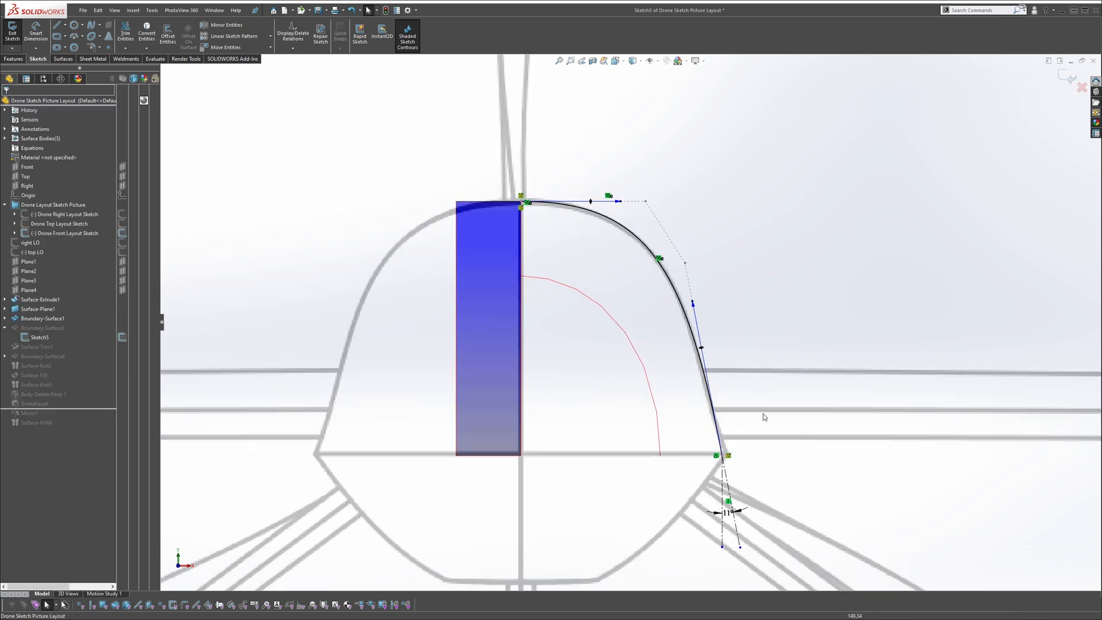
Add an Equal Curvature relation between the profile spline and the angled construction line at its lower end
scroll(743, 521, down, 2)
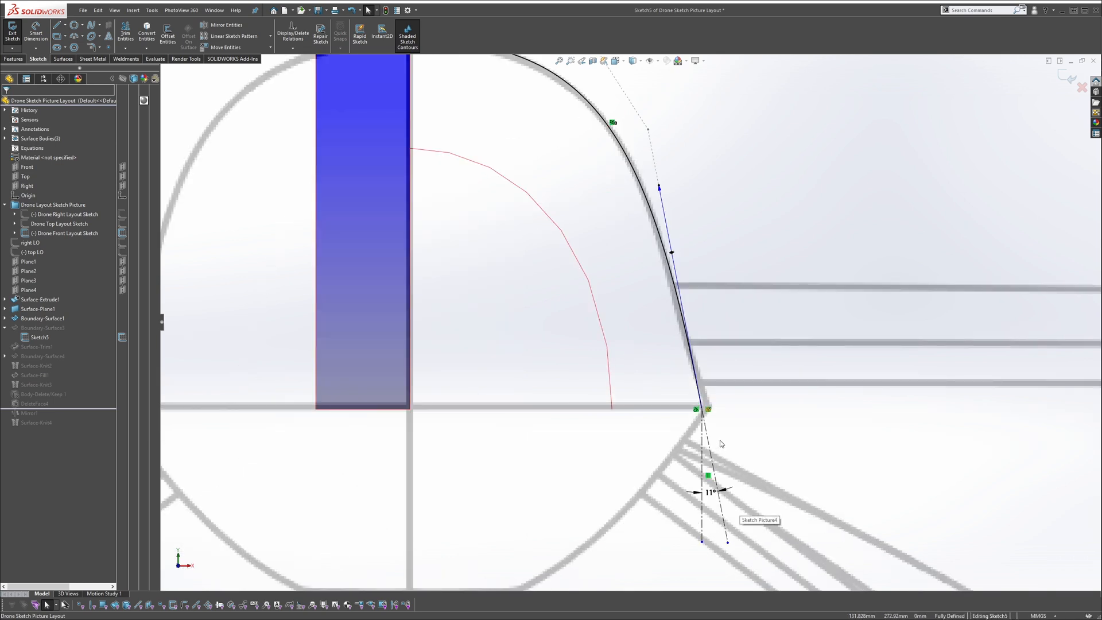
scroll(684, 351, up, 3)
click(645, 252)
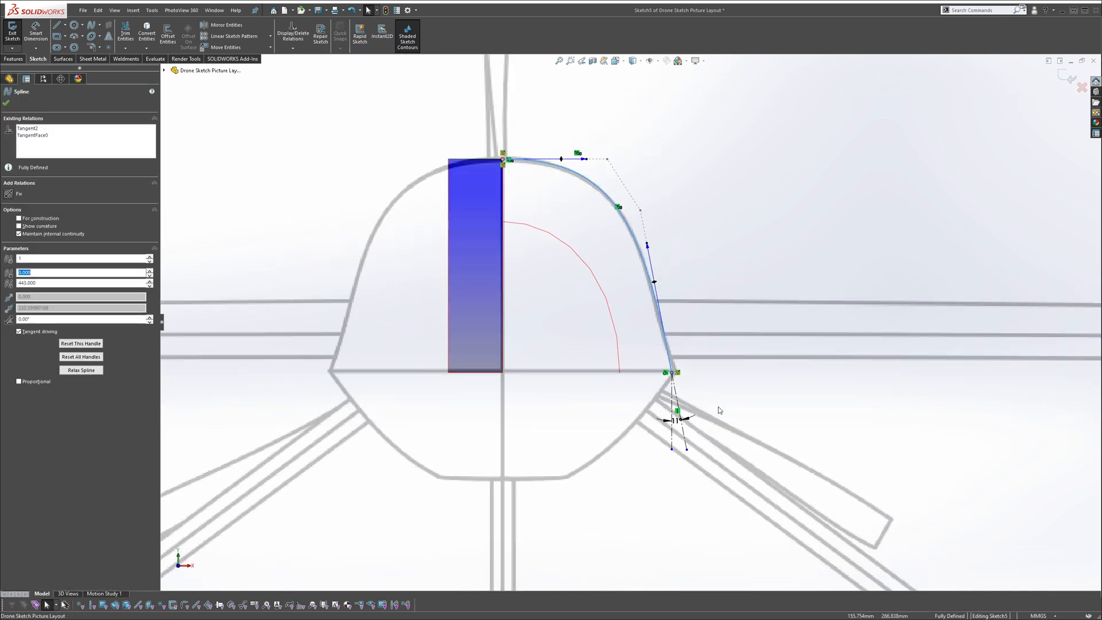
ctrl+click(677, 400)
scroll(679, 400, down, 3)
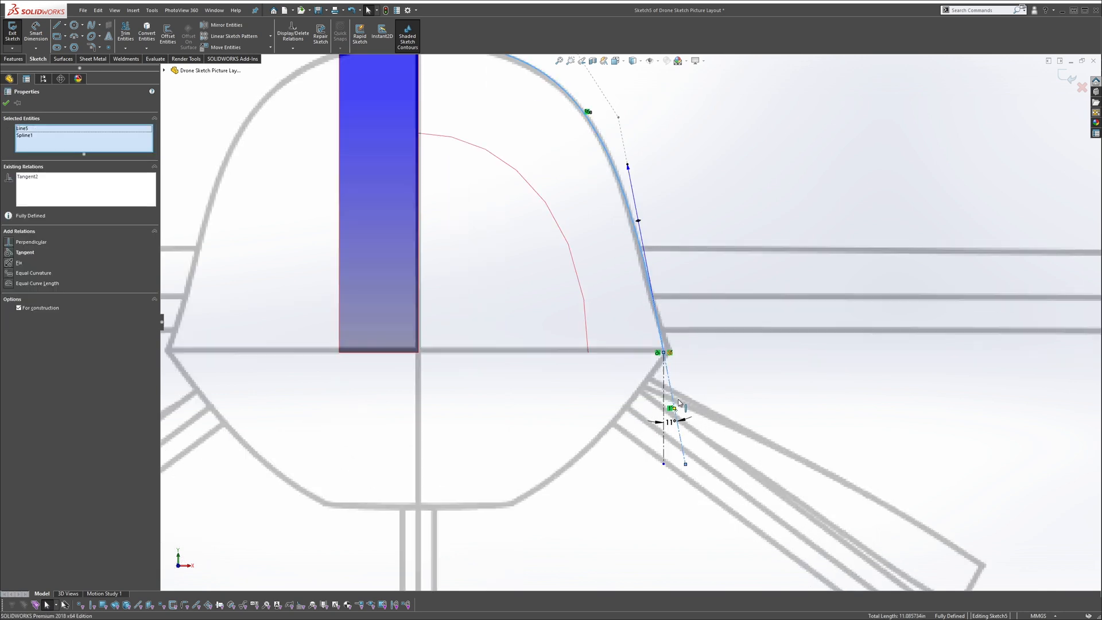
click(21, 273)
Lengthen the spline's upper tangent handle and adjust the lower one so the profile matches the front layout outline again
scroll(638, 191, up, 5)
click(592, 195)
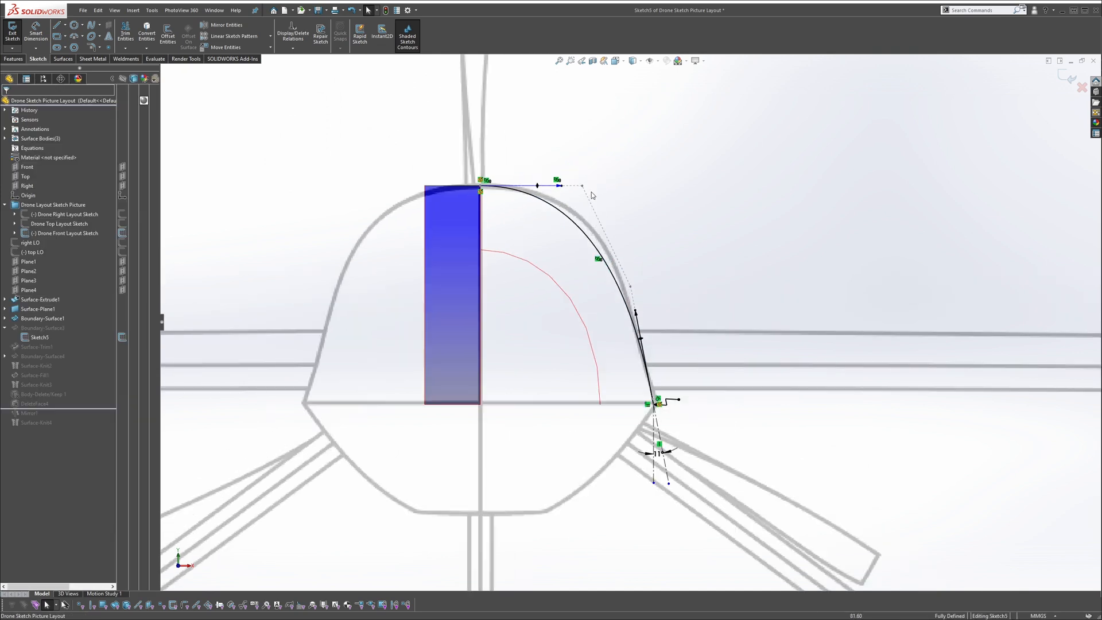
drag(564, 189, 579, 189)
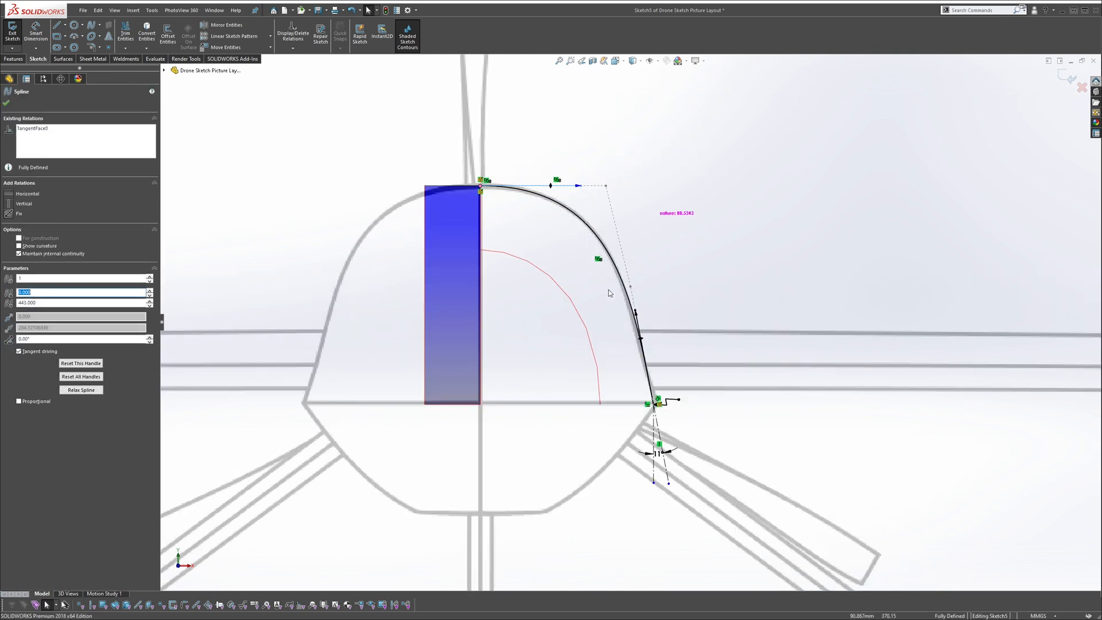
click(635, 312)
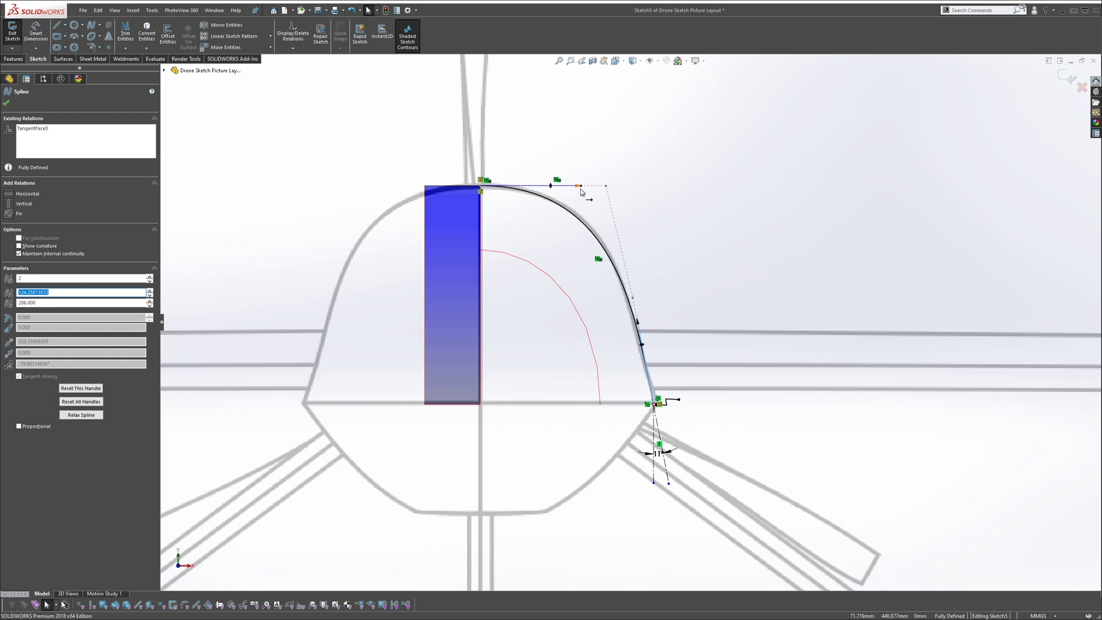
drag(580, 188, 588, 189)
click(598, 123)
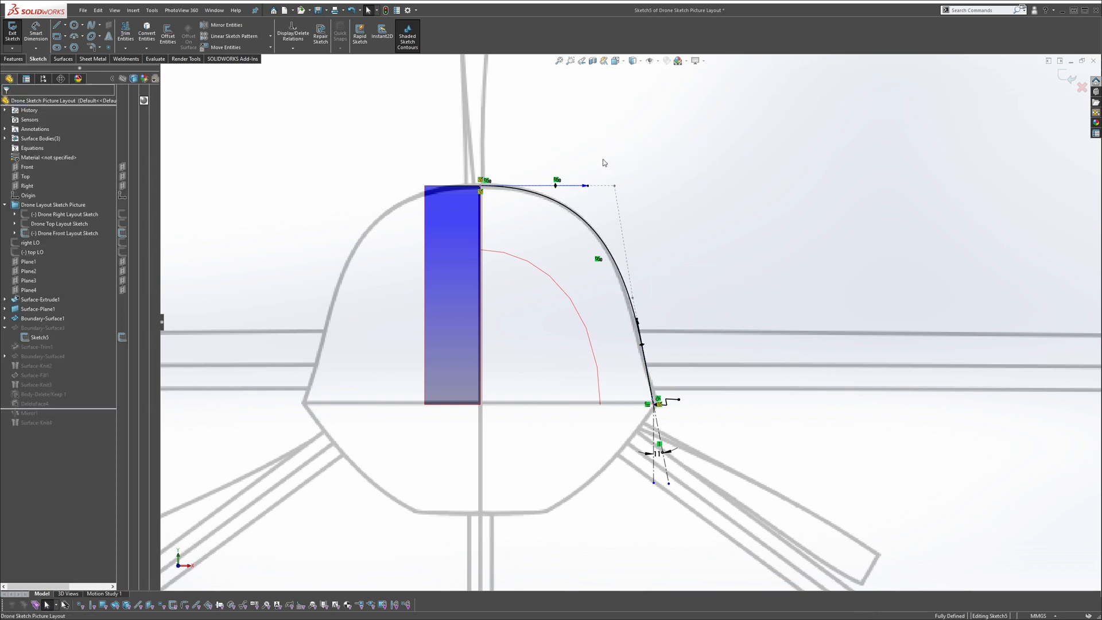
Dimension the spline's upper tangent handle at 303 mm
key(s)
click(642, 174)
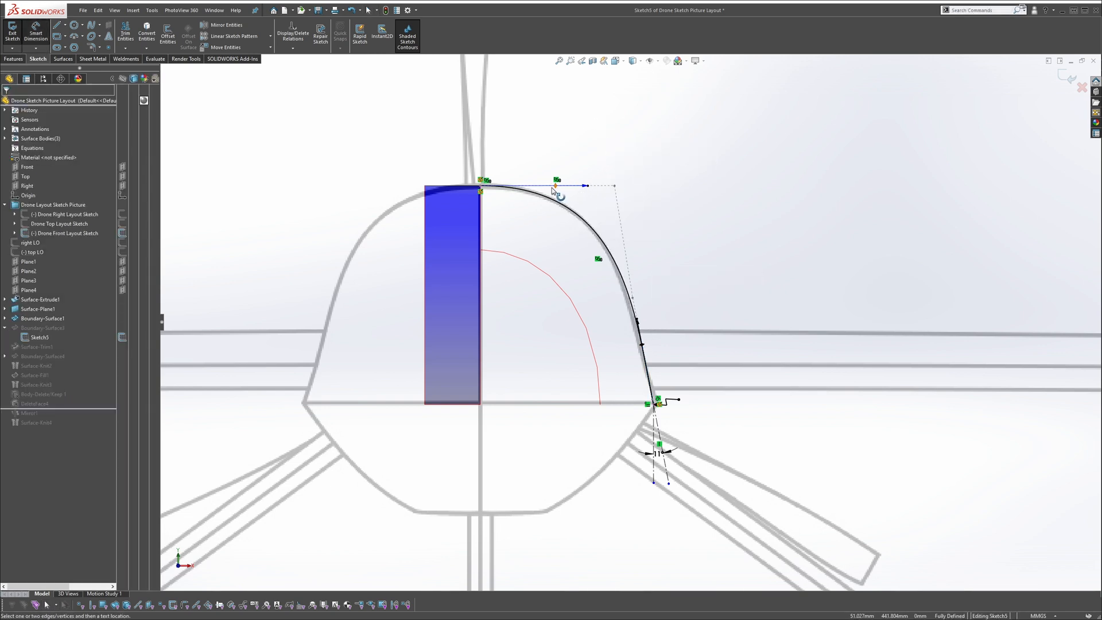
click(585, 186)
click(655, 147)
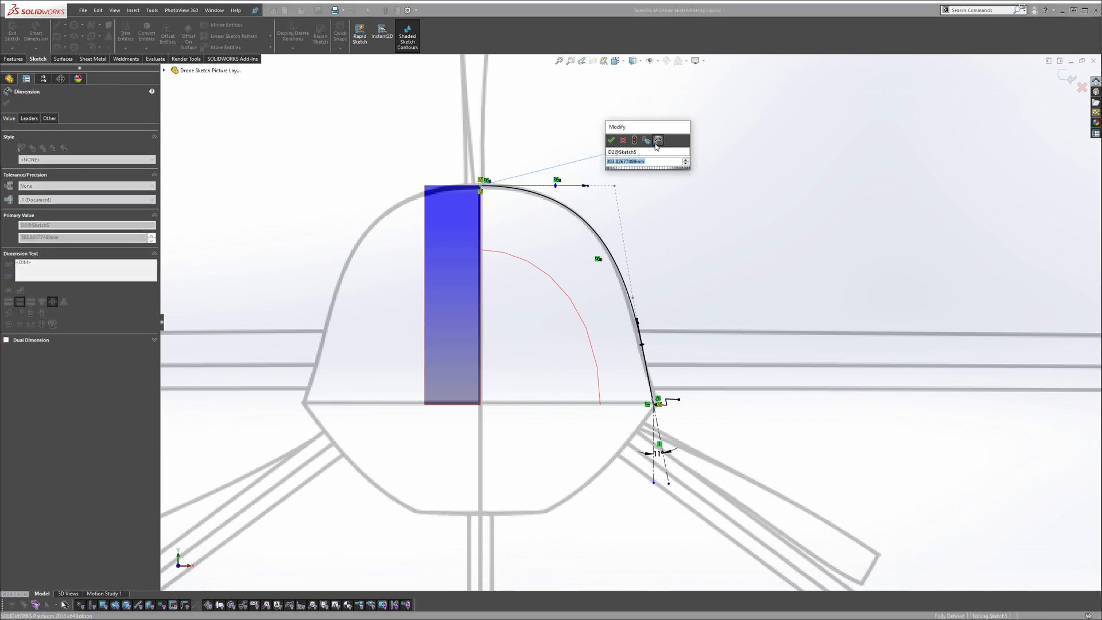
key(Return)
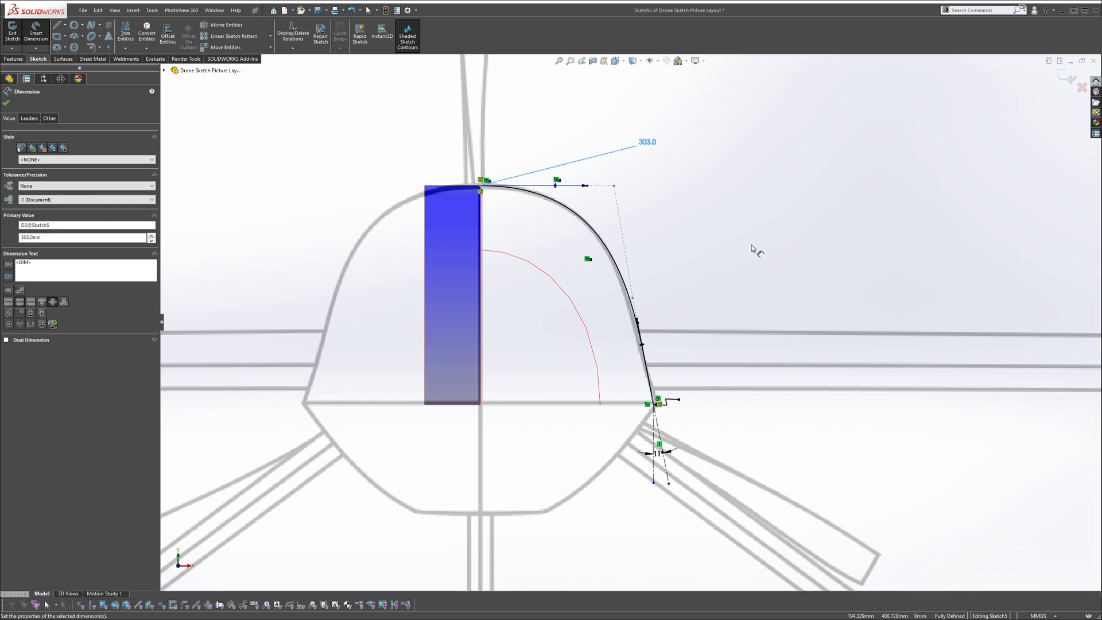
click(755, 249)
click(636, 317)
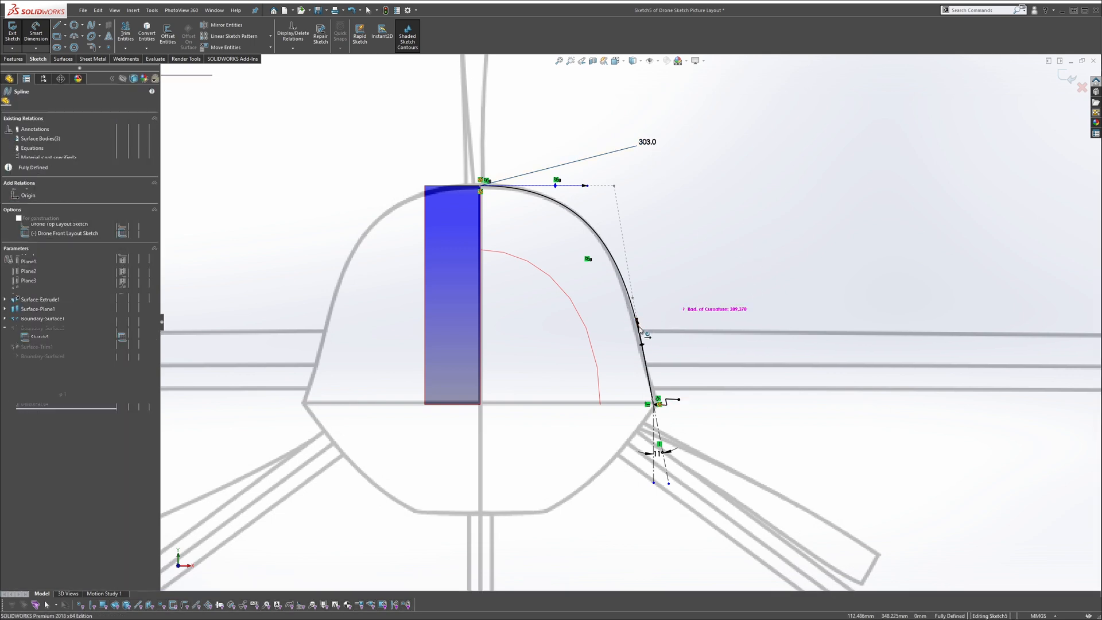
key(Escape)
key(Escape)
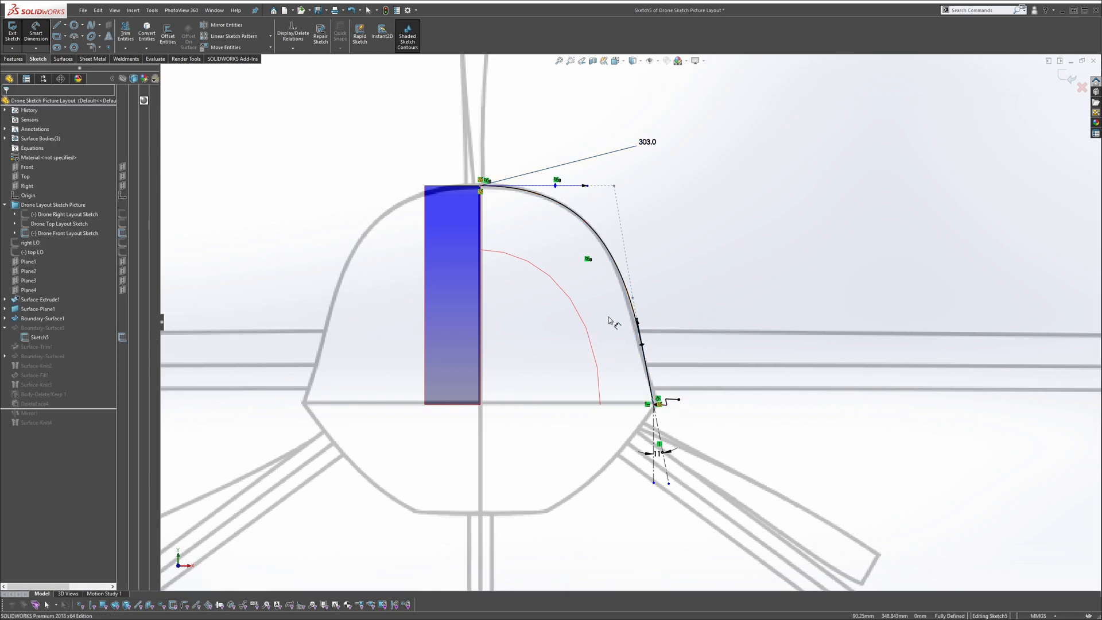
Exit the sketch, roll the feature history forward past the mirror and final knit, and inspect the updated curvature colours
click(1066, 78)
mouse_move(665, 276)
middle_down()
mouse_move(574, 314)
mouse_move(615, 371)
mouse_move(580, 393)
middle_up()
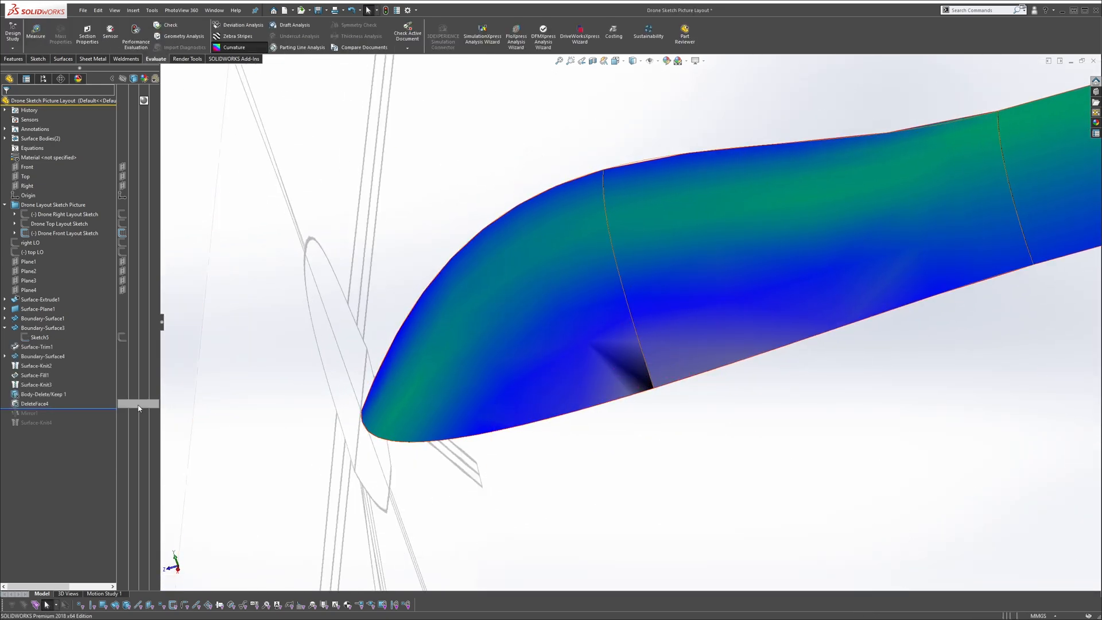
drag(139, 405, 135, 430)
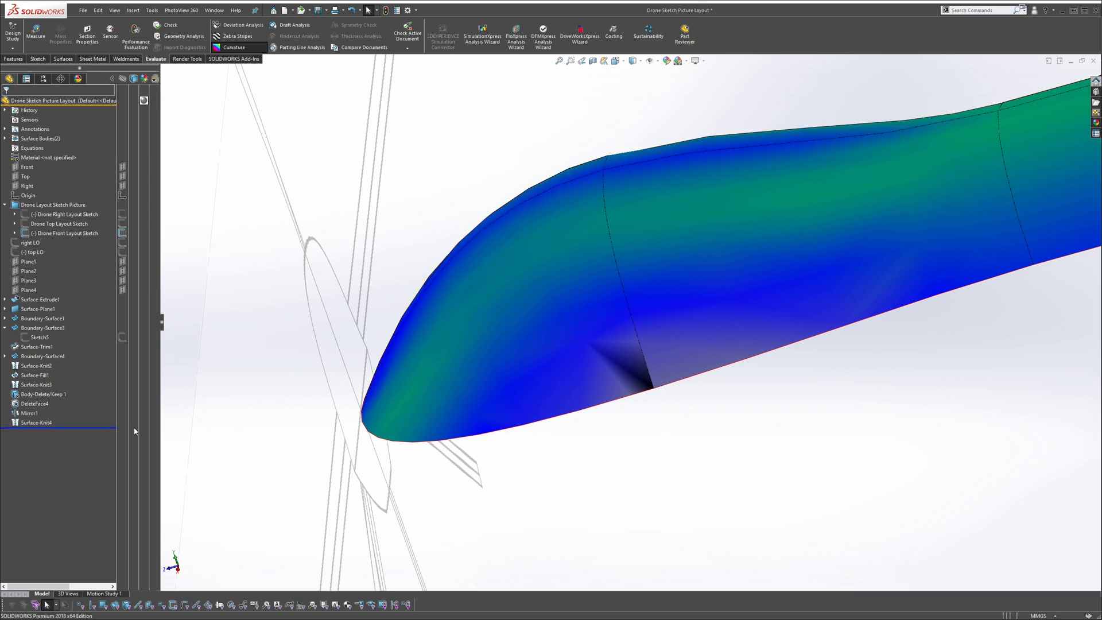
middle_drag(645, 368, 658, 360)
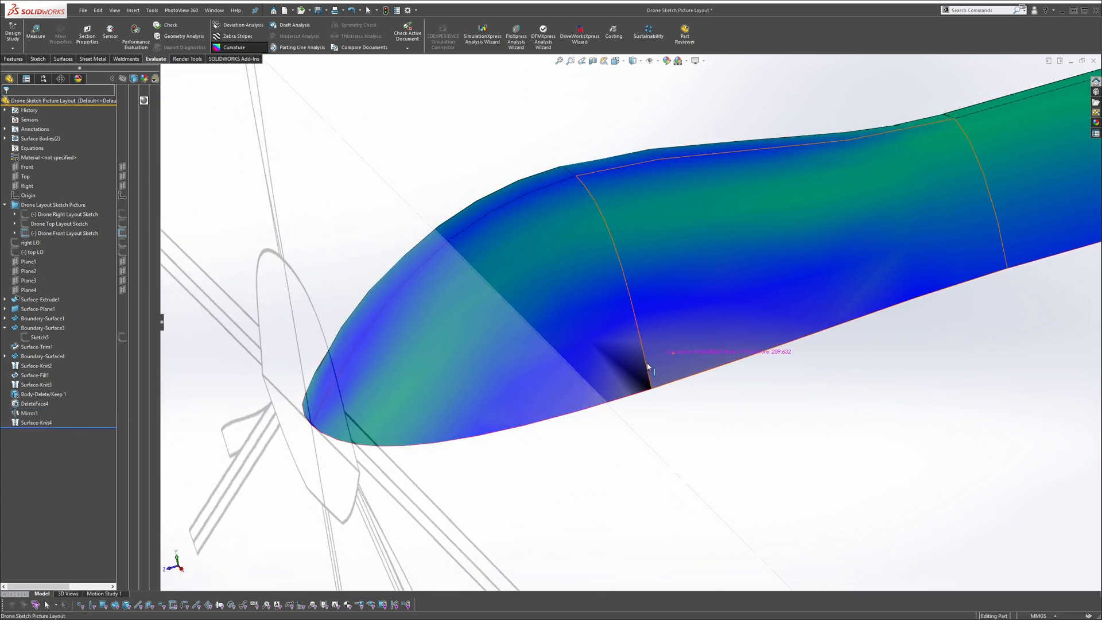
Reopen the nose profile sketch and delete the 303 mm dimension on the spline's upper tangent handle
right_click(39, 337)
click(47, 322)
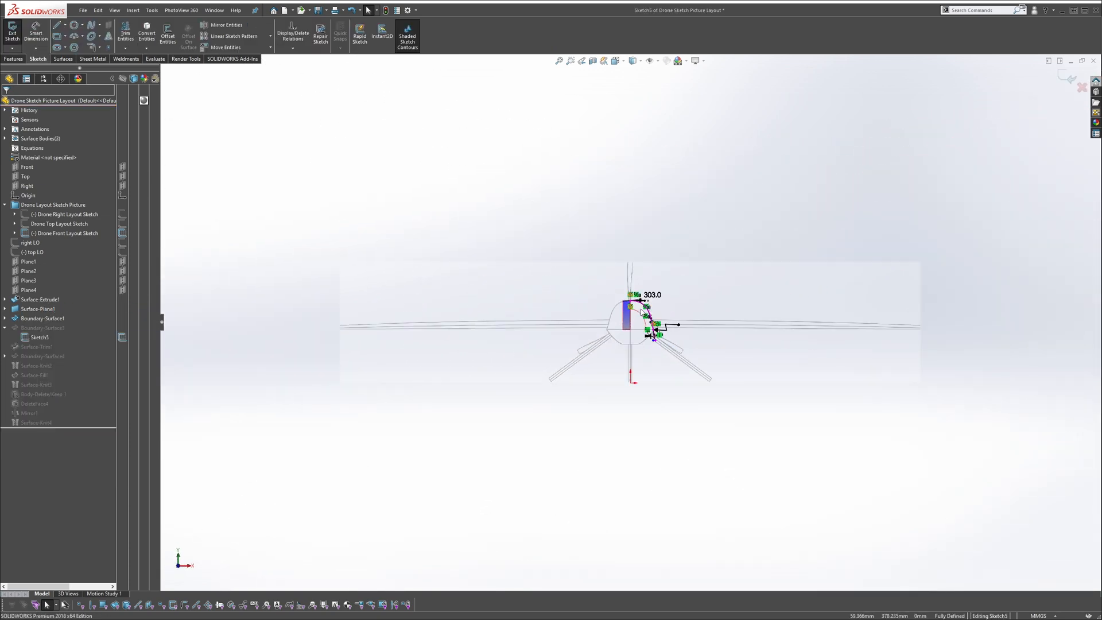
scroll(653, 254, up, 5)
click(671, 264)
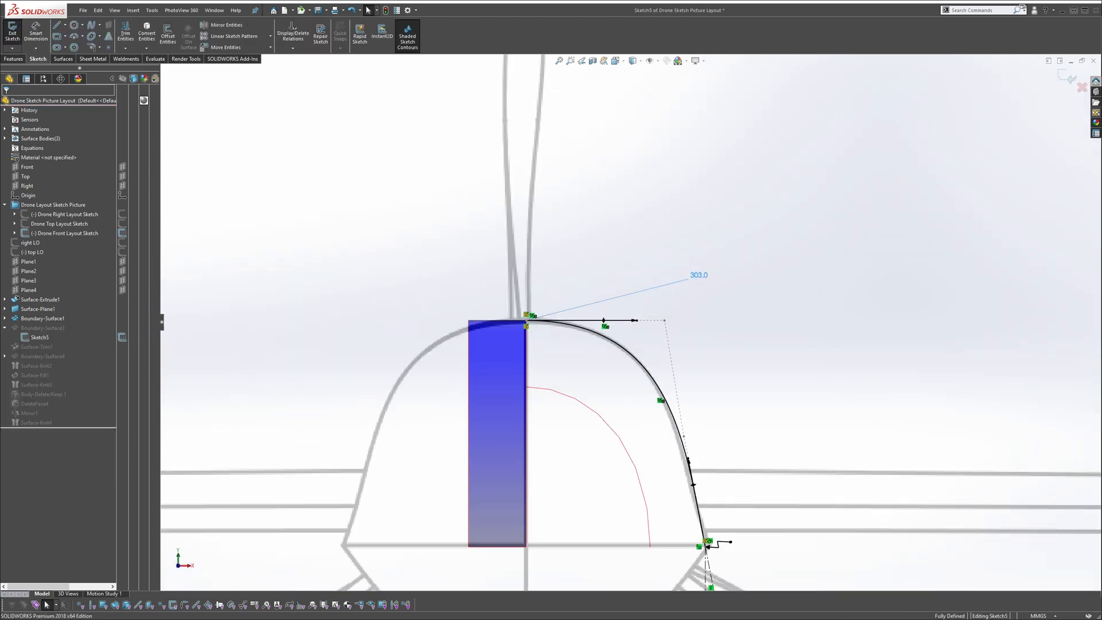
key(Delete)
scroll(671, 402, down, 2)
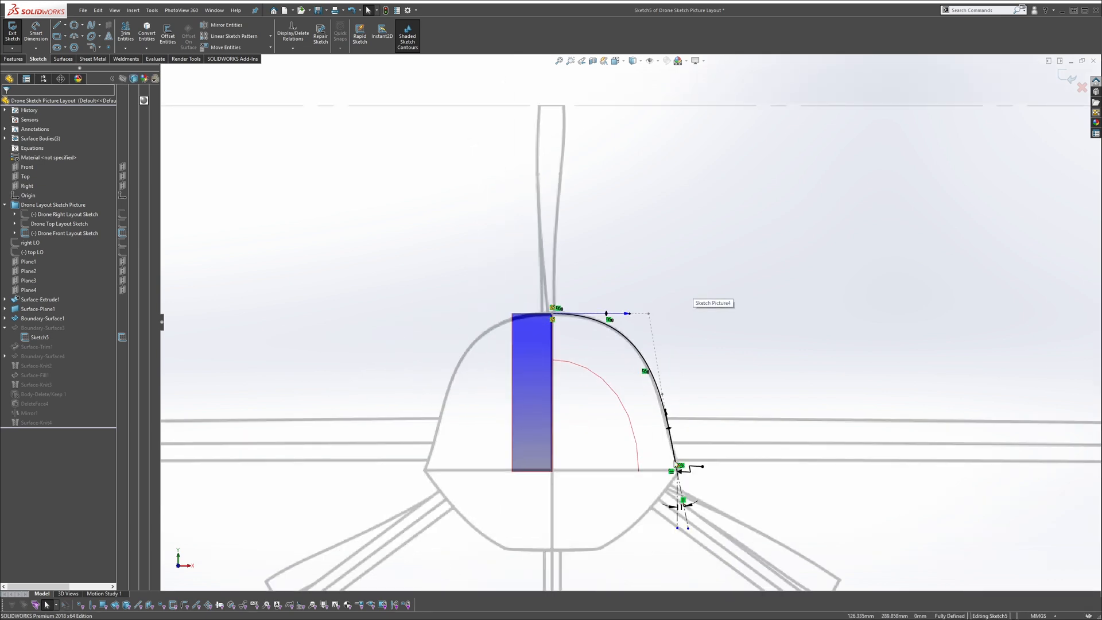
scroll(681, 482, up, 3)
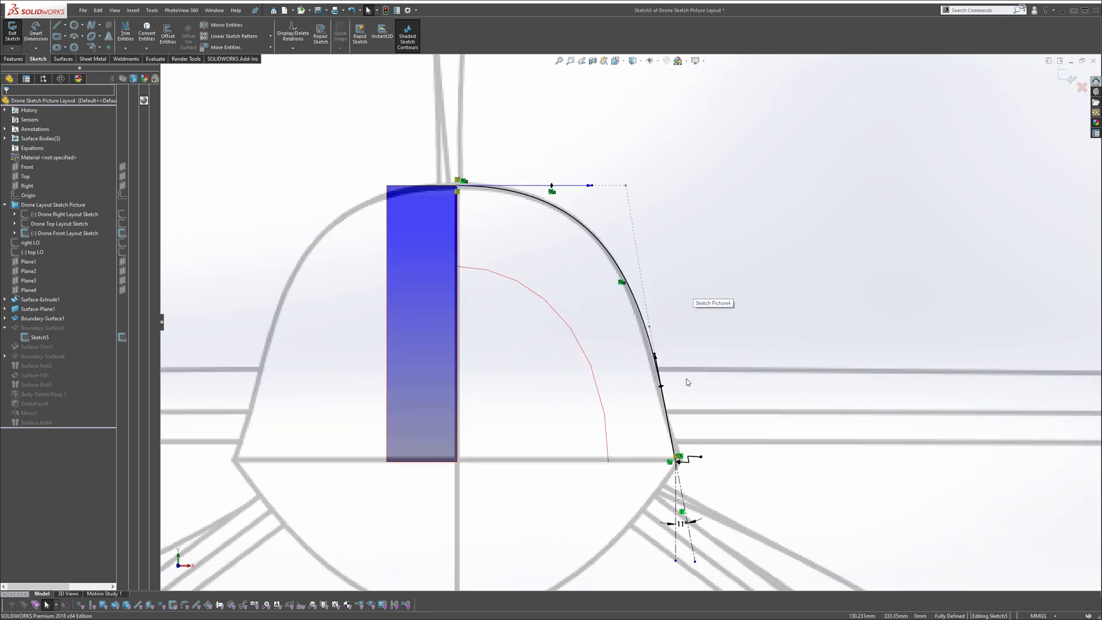
Shorten the spline's lower tangent handle and lengthen the upper one slightly to follow the front layout outline, finishing the sketch
click(657, 362)
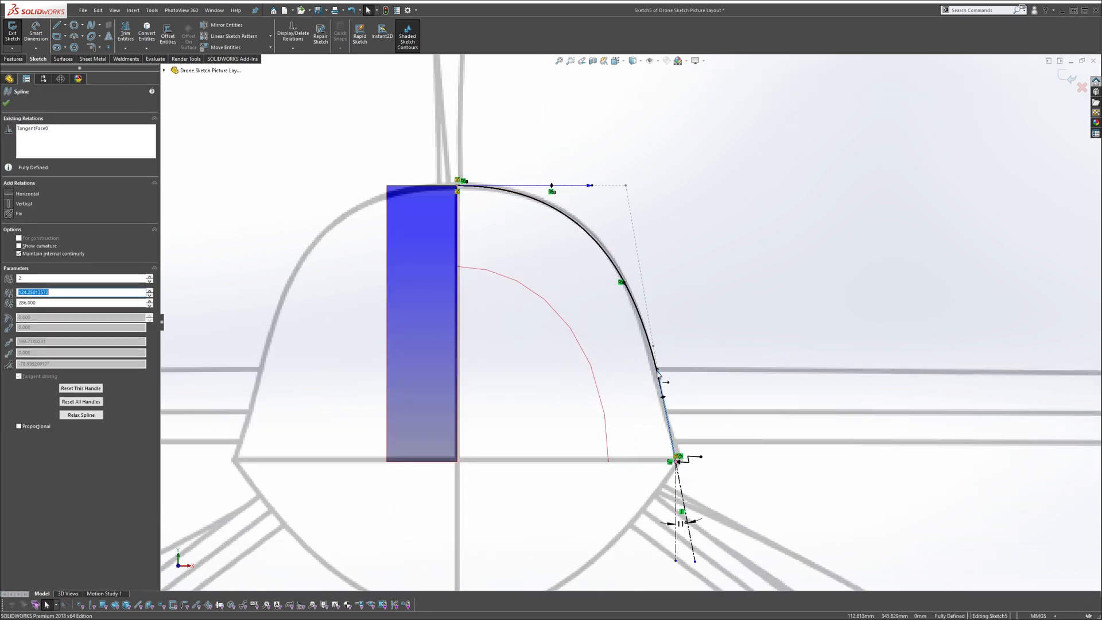
drag(659, 381, 659, 379)
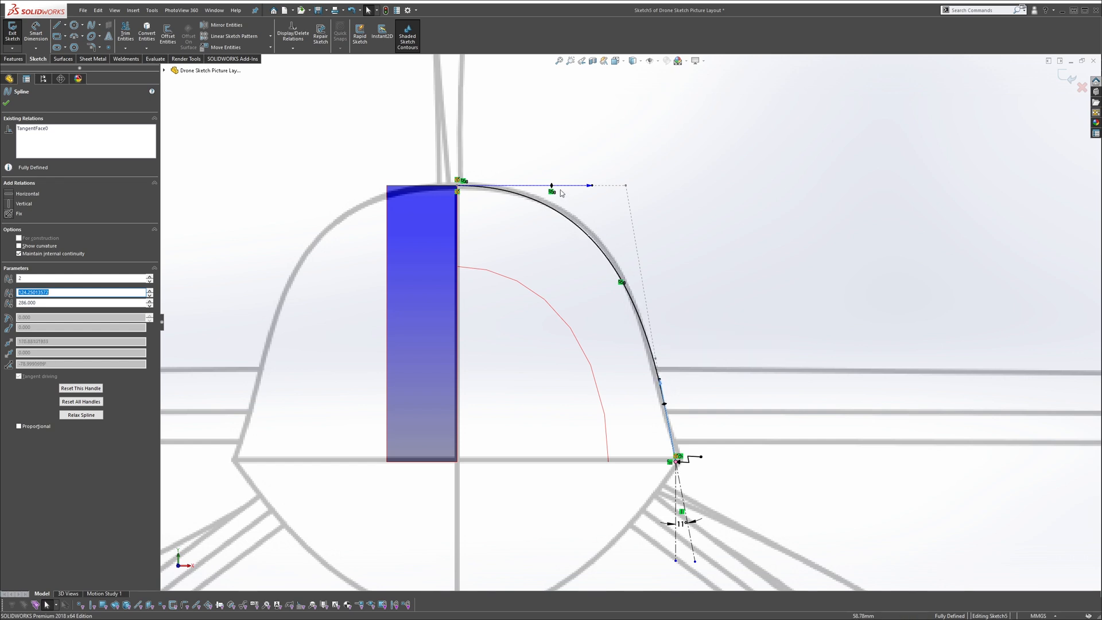
drag(589, 187, 598, 186)
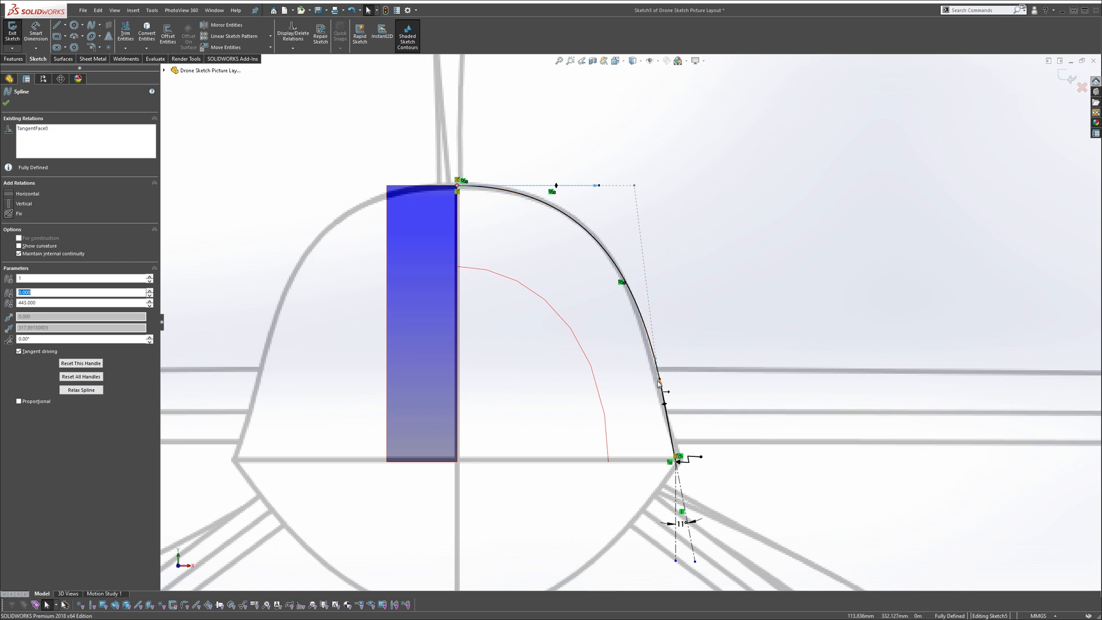
click(663, 403)
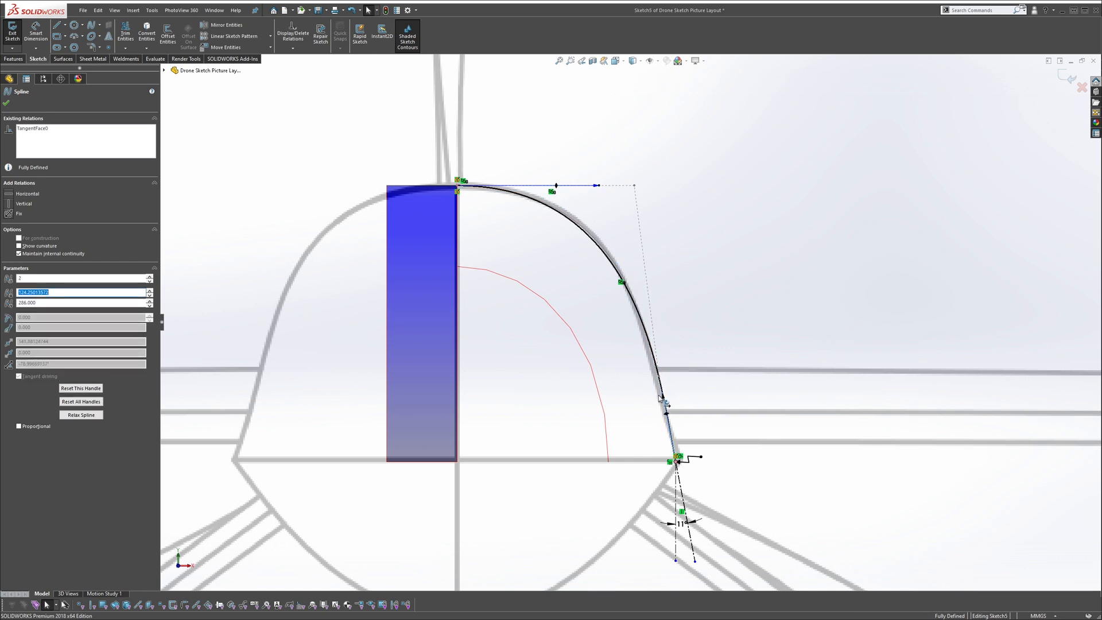
mouse_move(659, 401)
mouse_down()
mouse_move(650, 353)
mouse_move(652, 386)
mouse_up()
click(797, 273)
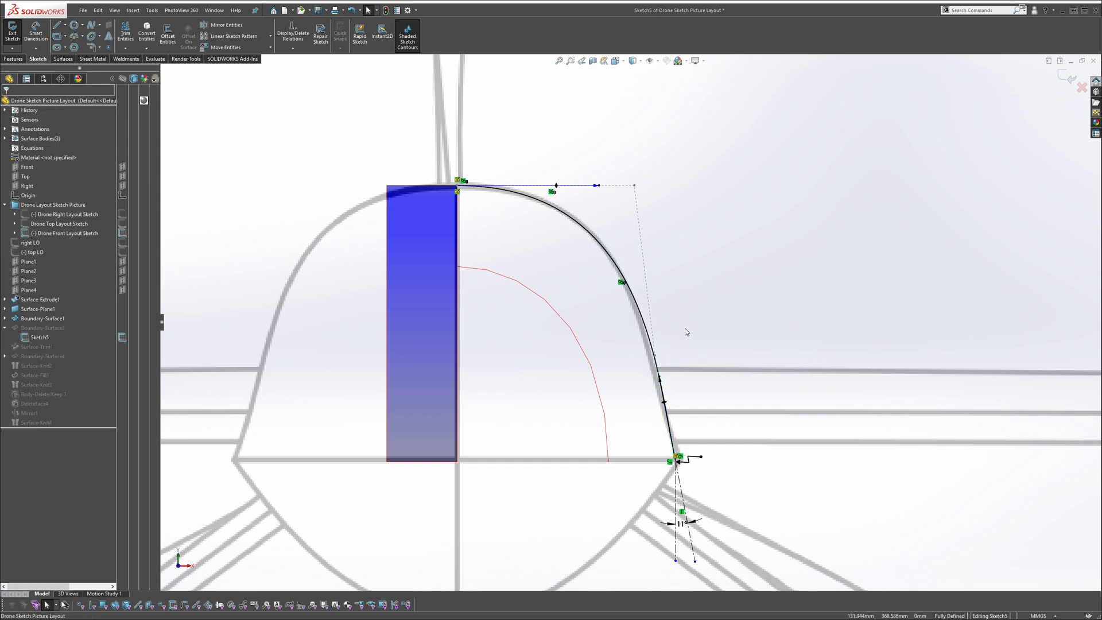
click(1068, 77)
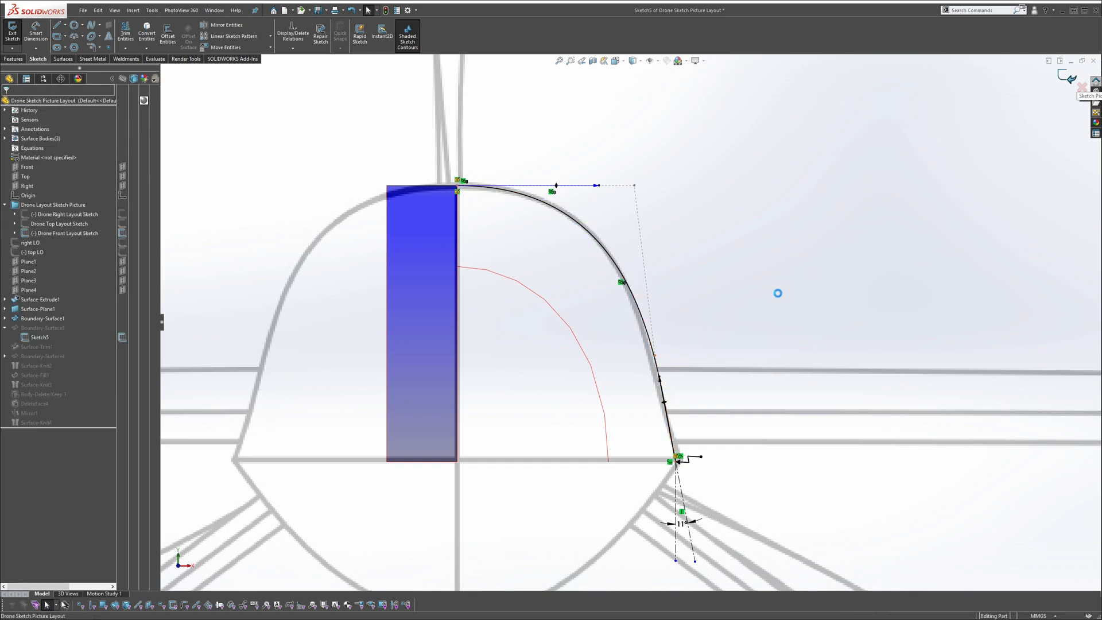
Edit the nose fill surface and display its mesh preview at density 10 together with curvature combs
mouse_move(687, 345)
middle_down()
mouse_move(804, 356)
mouse_move(774, 357)
mouse_move(741, 403)
middle_up()
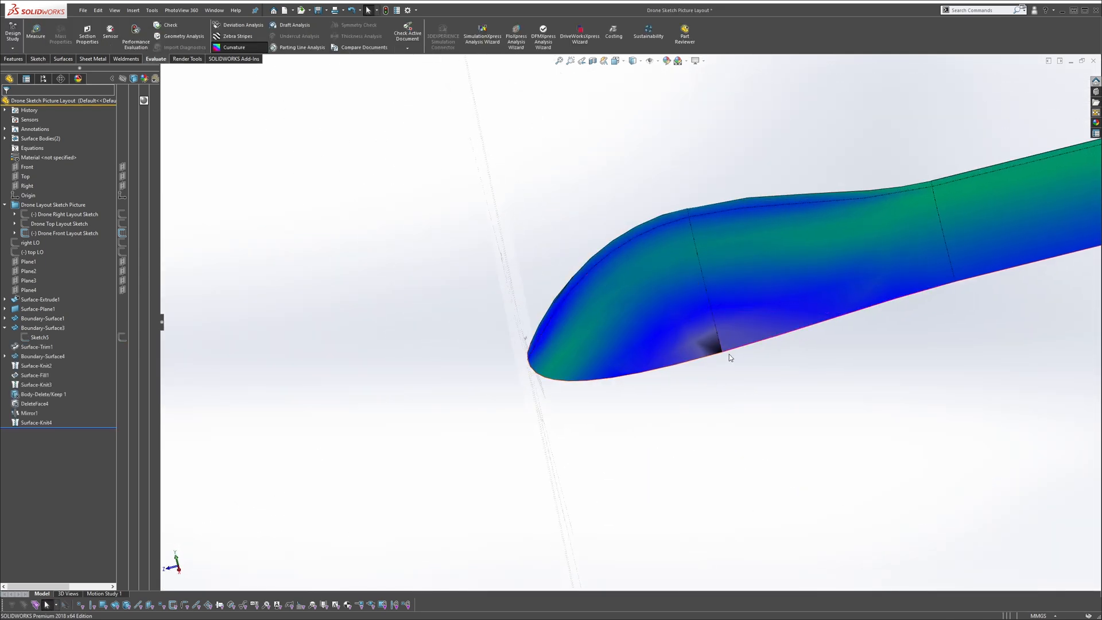
scroll(725, 353, down, 2)
click(692, 330)
click(646, 271)
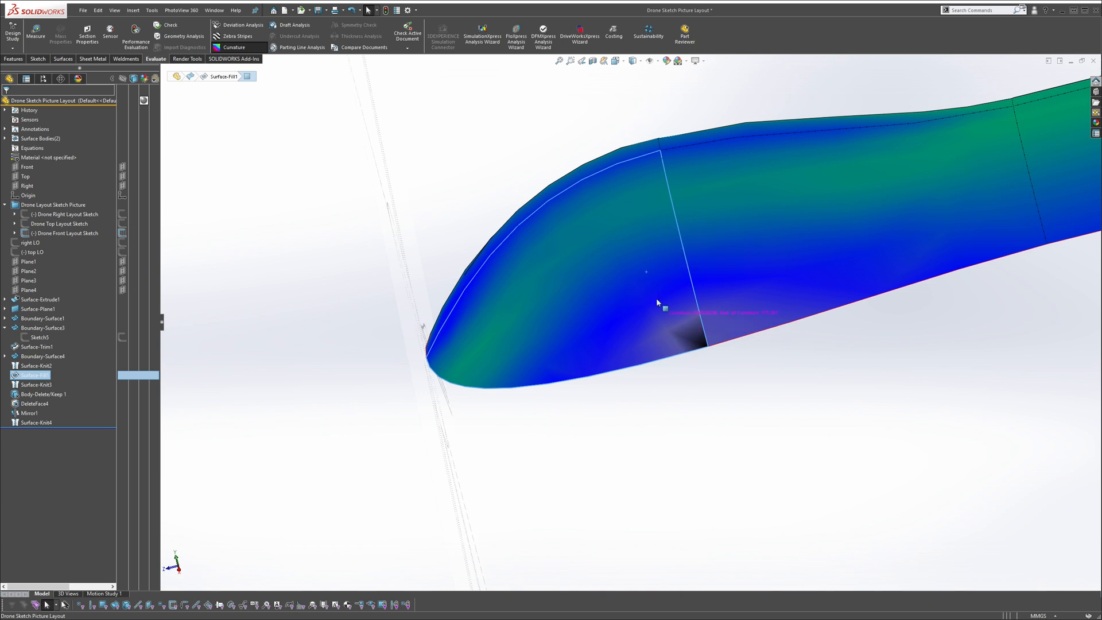
right_click(41, 375)
click(48, 351)
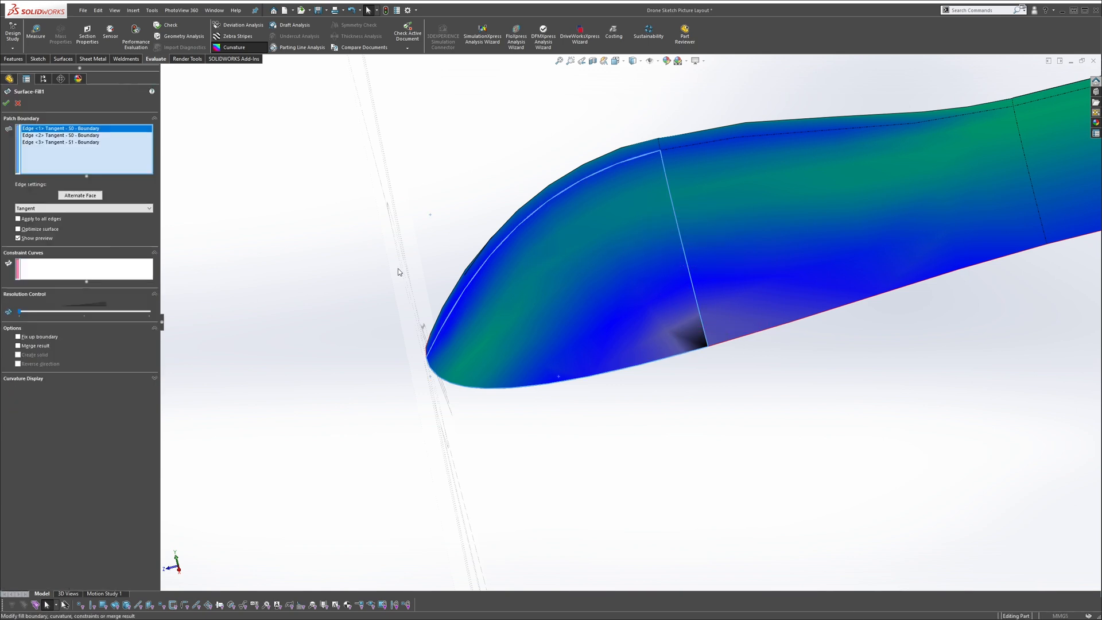
mouse_move(612, 246)
middle_down()
mouse_move(654, 216)
mouse_move(698, 211)
middle_up()
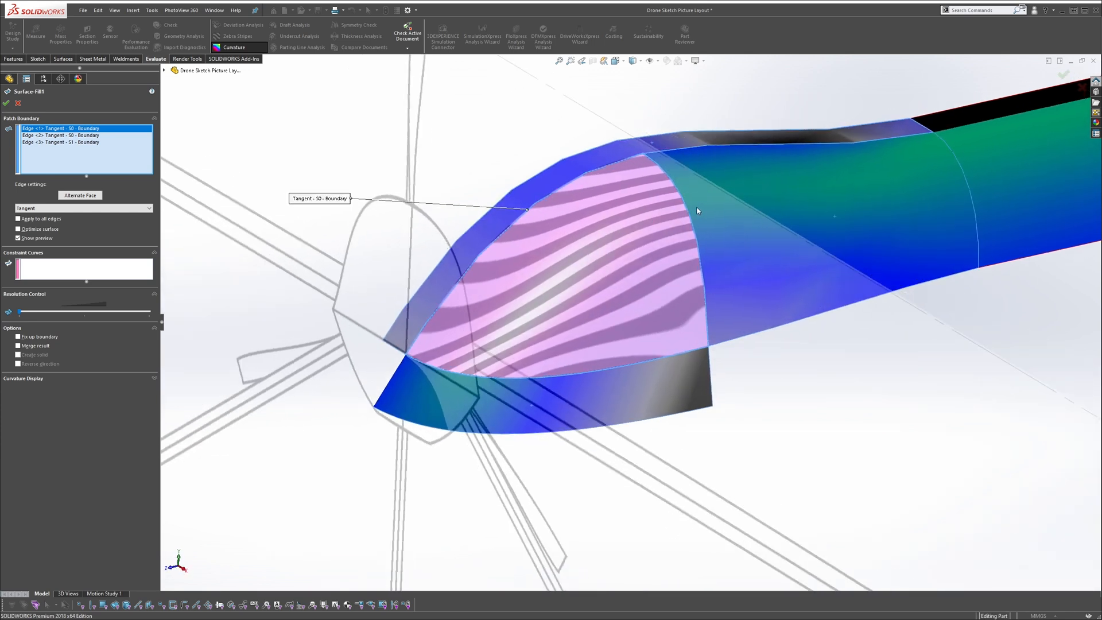
click(21, 380)
click(29, 388)
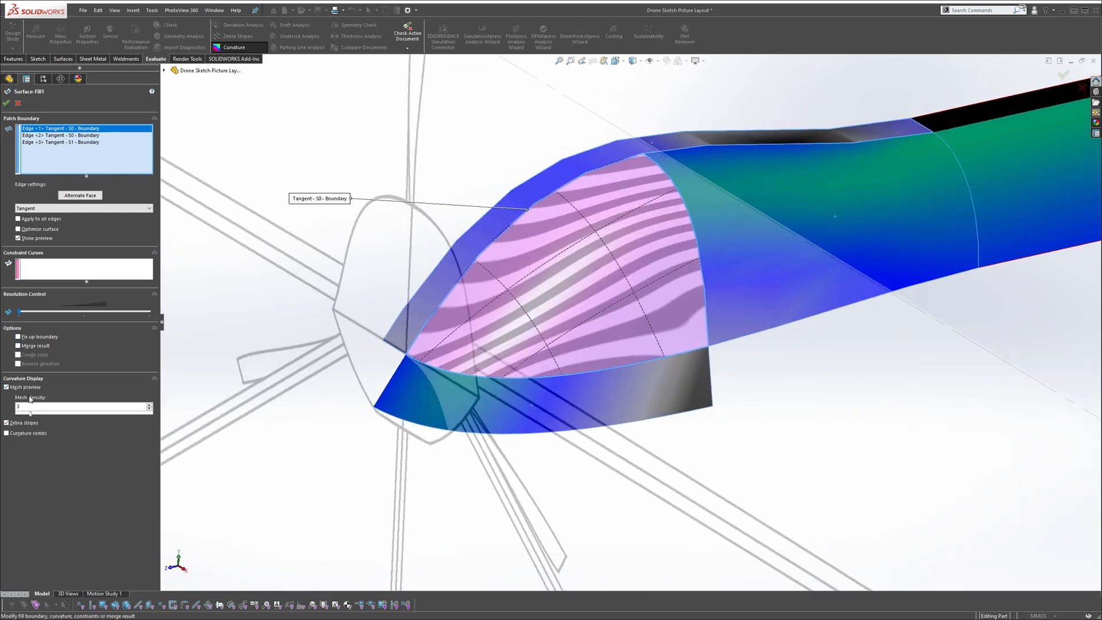
drag(31, 417, 85, 417)
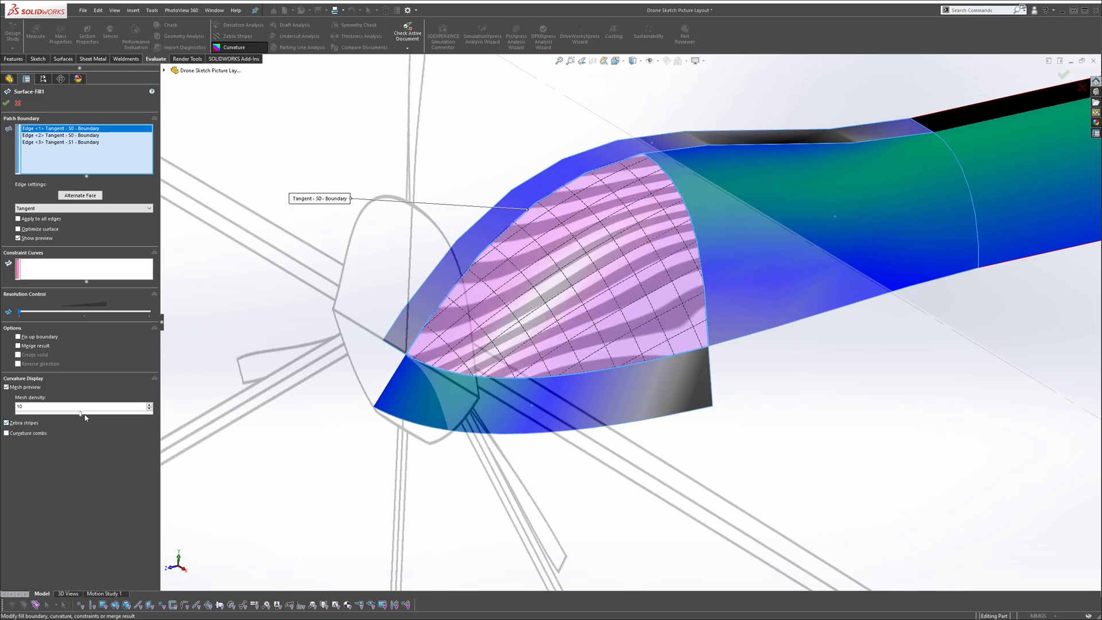
click(36, 434)
middle_drag(561, 270, 642, 241)
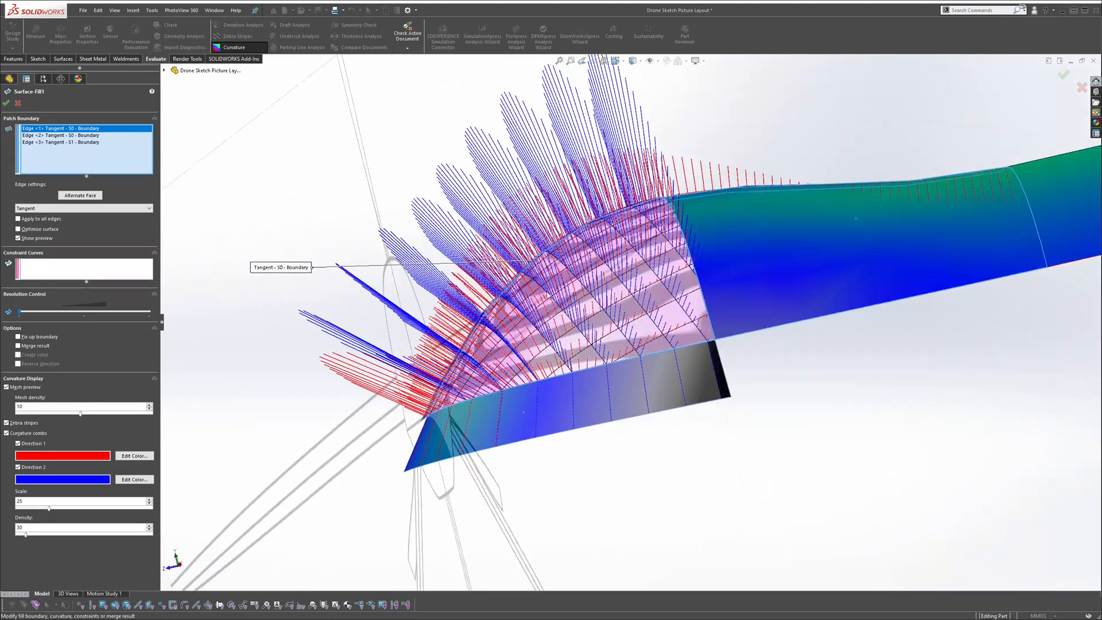
Set the curvature comb scale to 7 and density to 218, and examine the combs across the nose patch
drag(49, 510, 90, 535)
middle_drag(638, 270, 611, 294)
scroll(611, 294, down, 3)
middle_drag(542, 280, 217, 178)
middle_drag(657, 143, 643, 188)
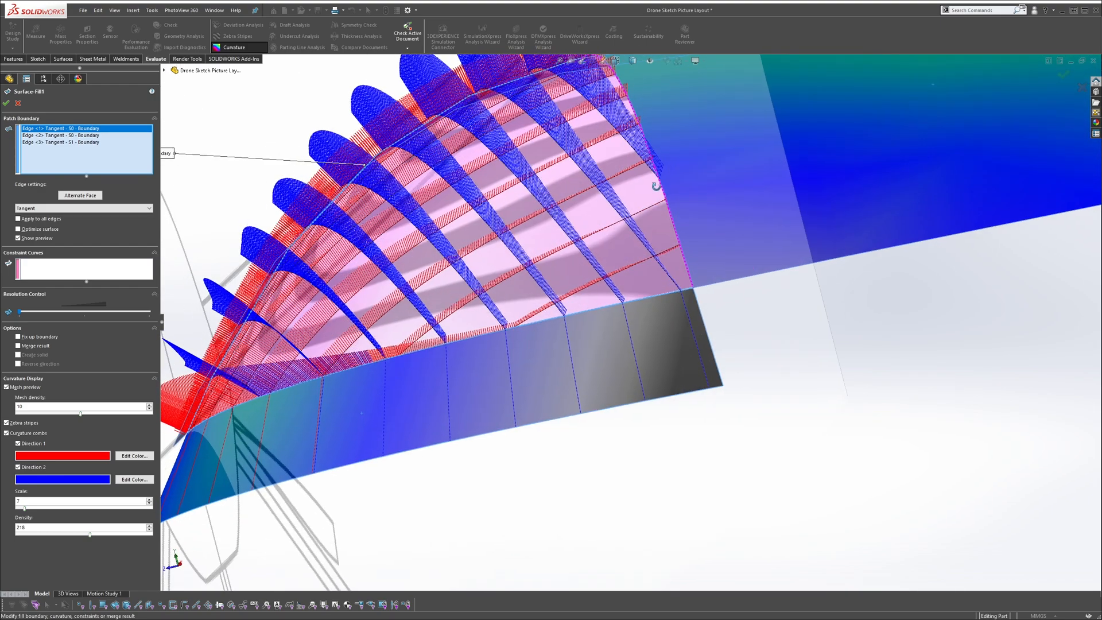
scroll(642, 188, up, 2)
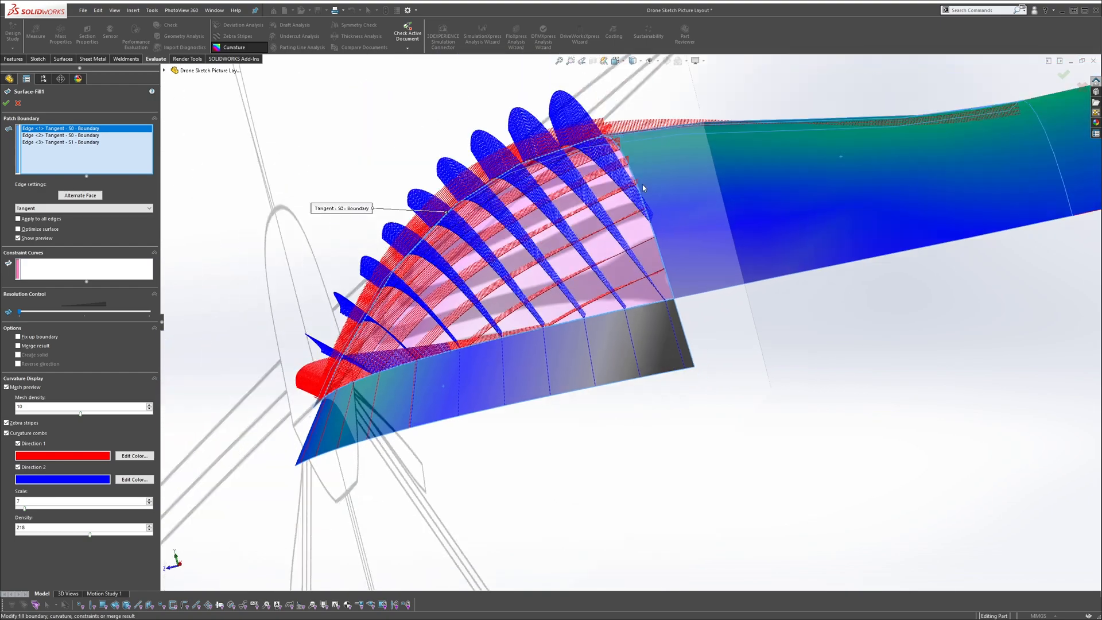
Set the fill surface's edge against the transition surface to Curvature continuity, check the combs, and accept the feature
click(88, 137)
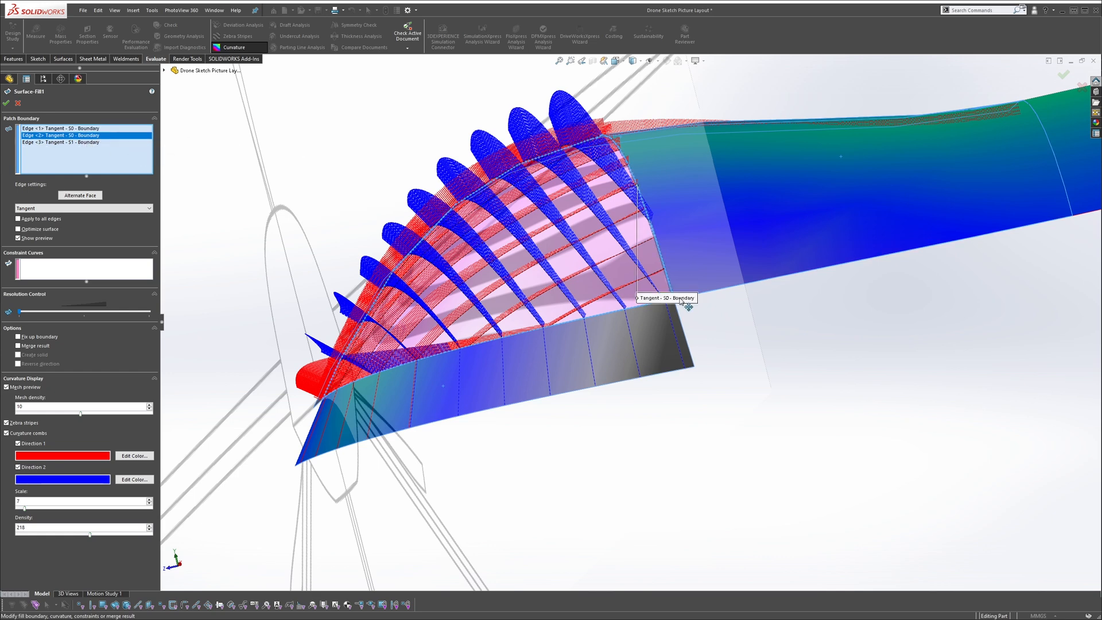
click(68, 208)
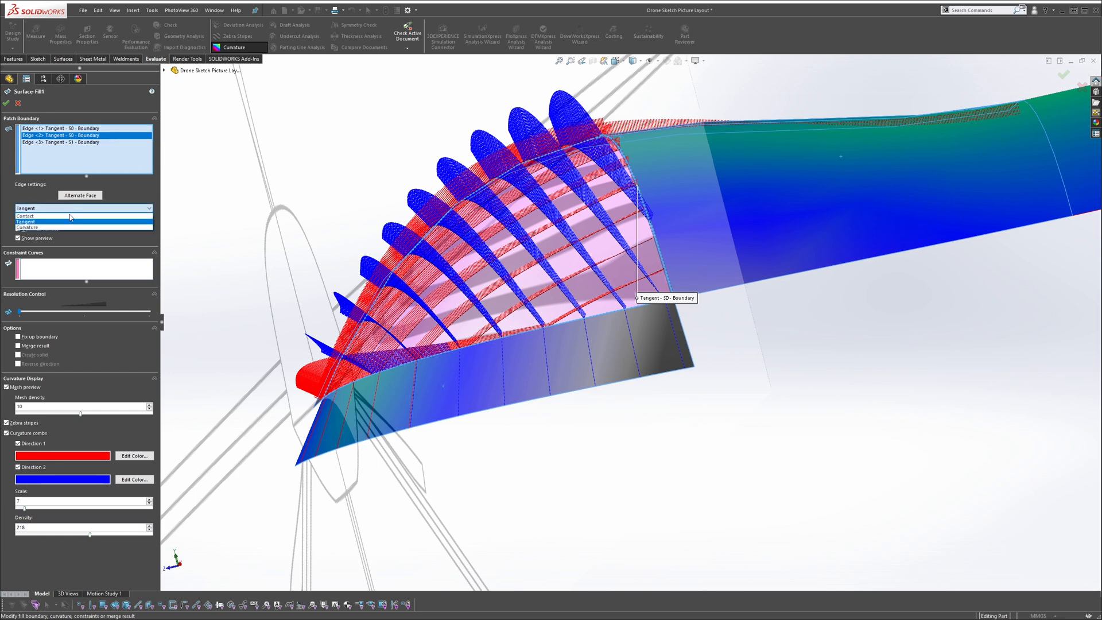
click(68, 228)
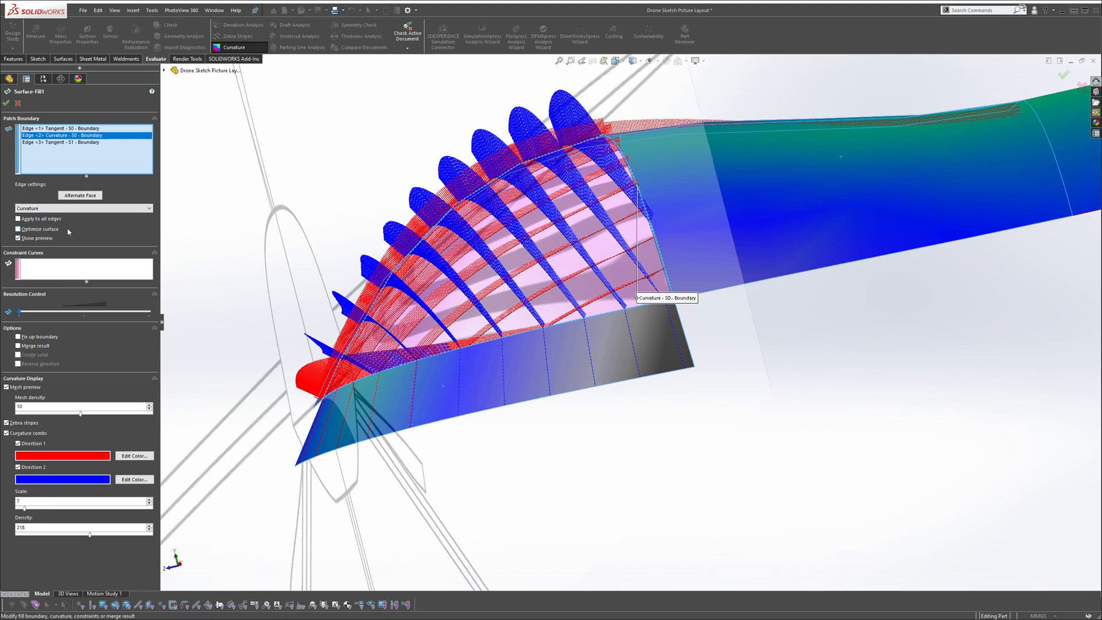
mouse_move(567, 268)
middle_down()
mouse_move(542, 244)
mouse_move(519, 244)
mouse_move(588, 261)
mouse_move(565, 280)
middle_up()
scroll(637, 276, down, 3)
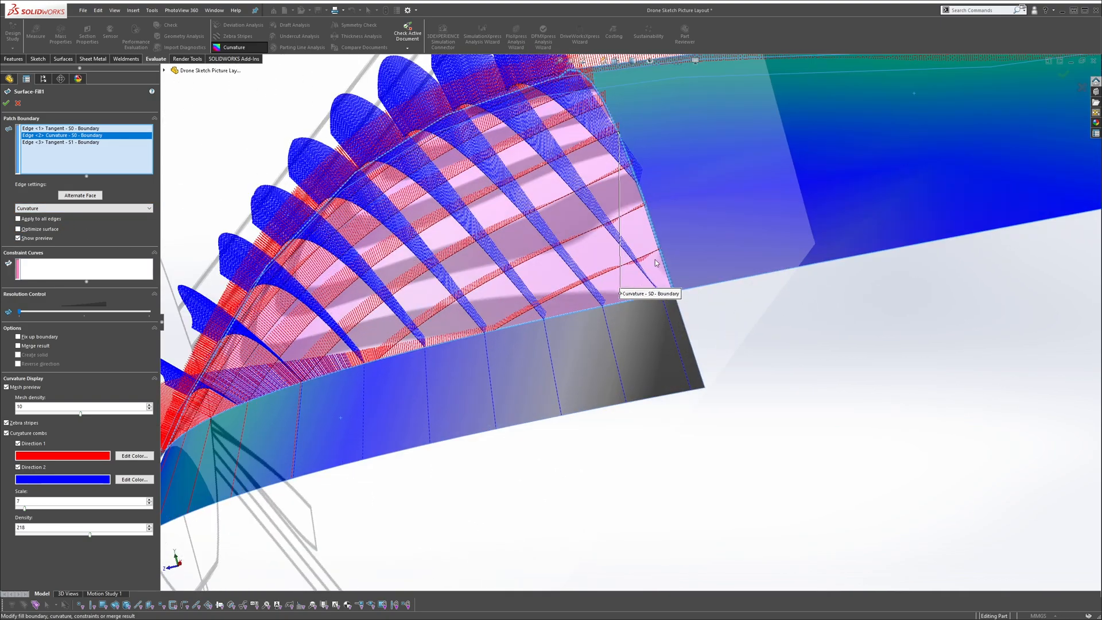
middle_drag(629, 247, 586, 281)
scroll(618, 241, up, 3)
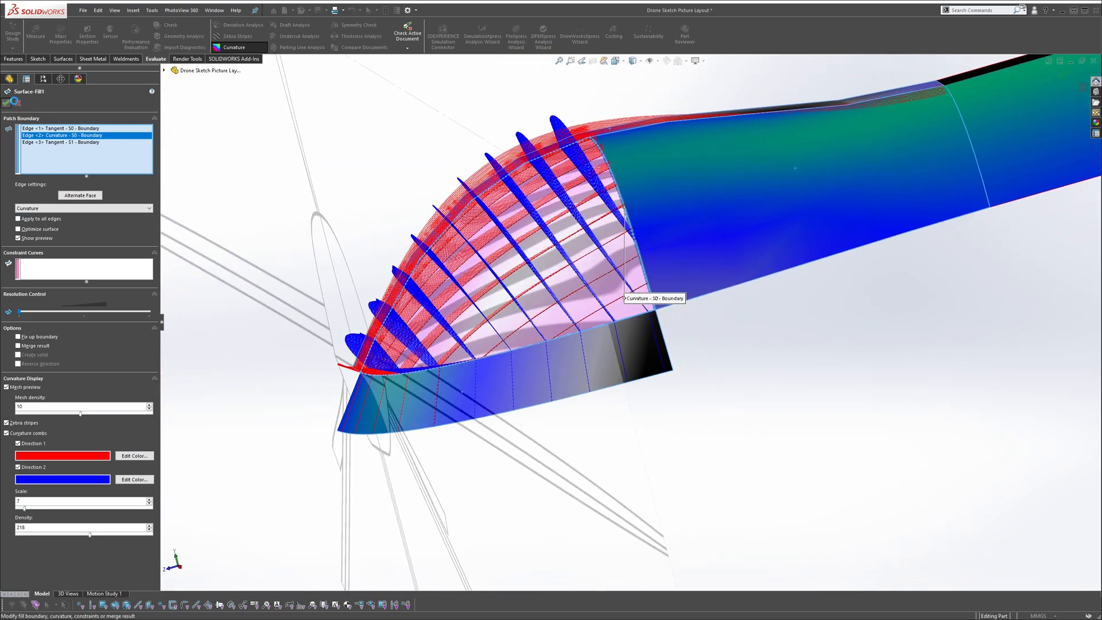
key(Return)
Examine the curvature colours across the nose, transition and tube from several distances and angles
middle_drag(494, 249, 610, 312)
scroll(694, 314, up, 2)
mouse_move(665, 306)
scroll(658, 310, up, 2)
scroll(658, 308, up, 1)
scroll(751, 244, down, 2)
scroll(821, 266, up, 5)
scroll(964, 228, down, 4)
scroll(673, 303, up, 2)
scroll(591, 342, up, 3)
scroll(633, 339, down, 2)
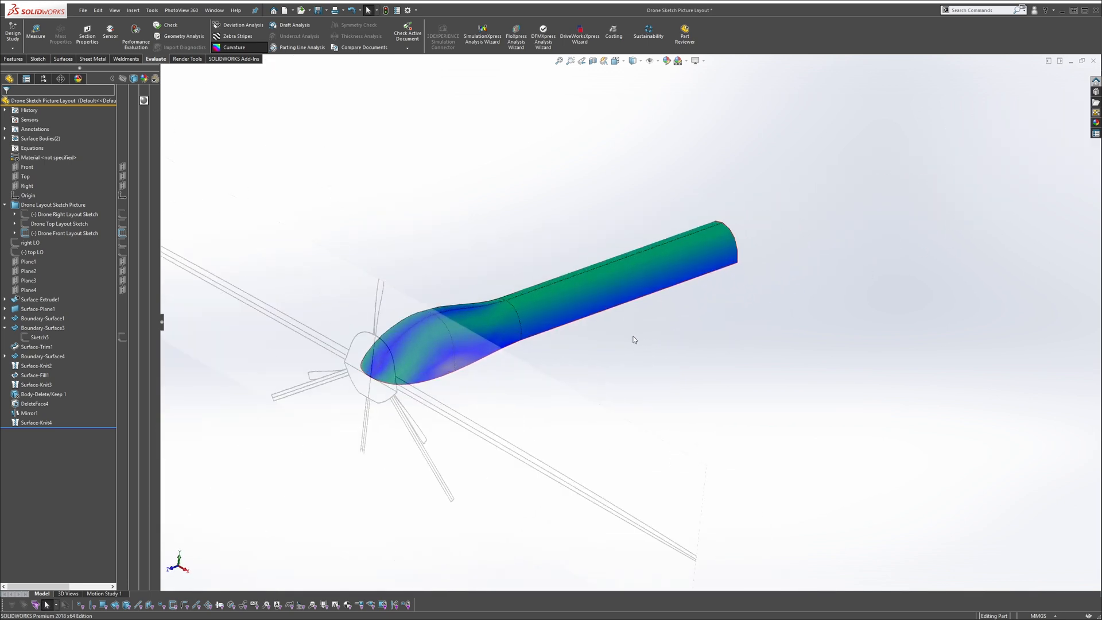
mouse_move(592, 333)
middle_down()
mouse_move(587, 440)
mouse_move(550, 336)
mouse_move(590, 327)
mouse_move(598, 340)
middle_up()
click(480, 337)
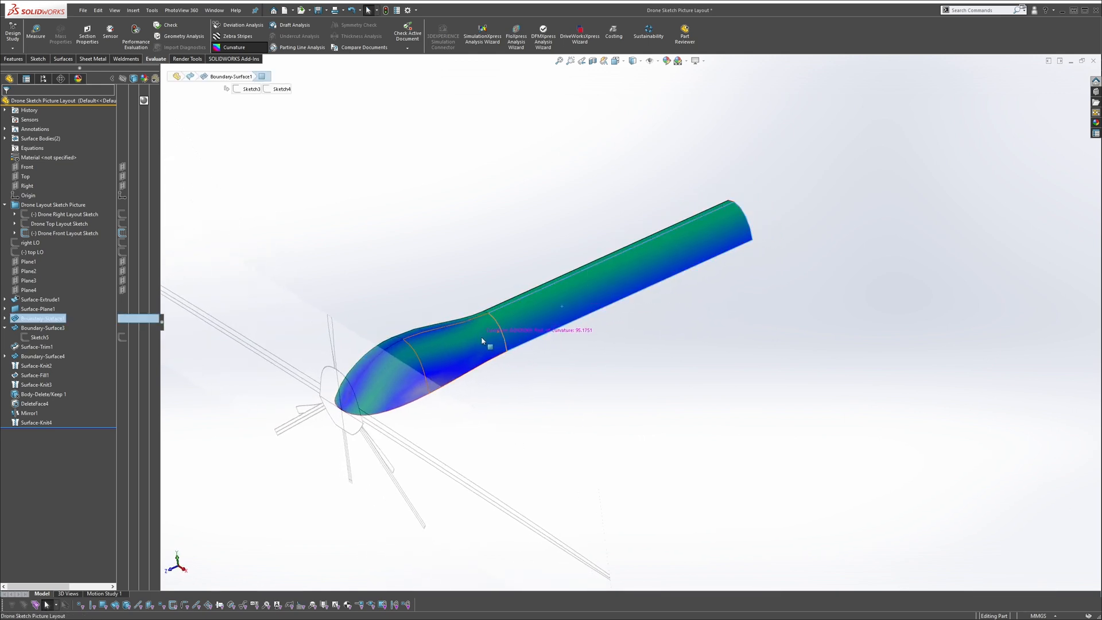
click(426, 364)
click(417, 364)
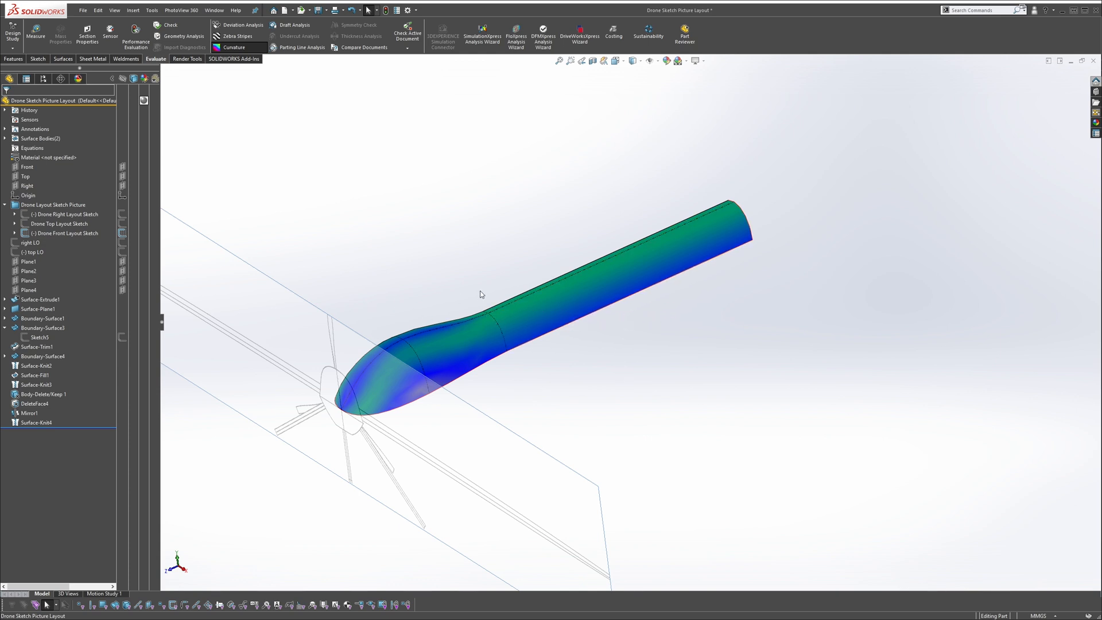
Hide the Drone Front Layout Sketch and turn off the curvature display
scroll(483, 298, up, 4)
scroll(543, 337, down, 3)
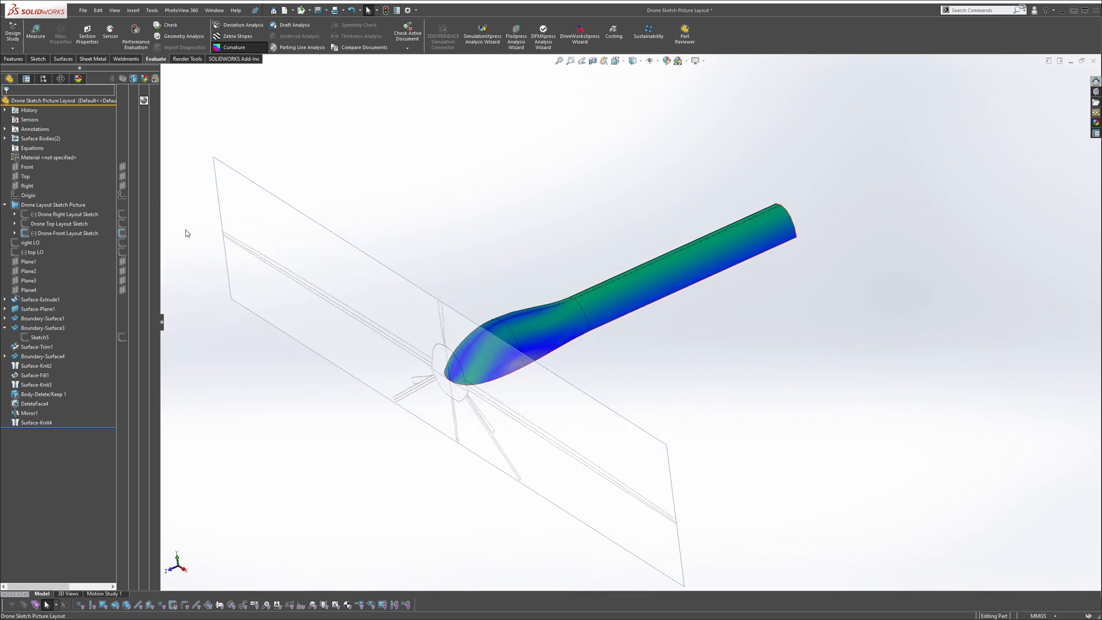
click(123, 234)
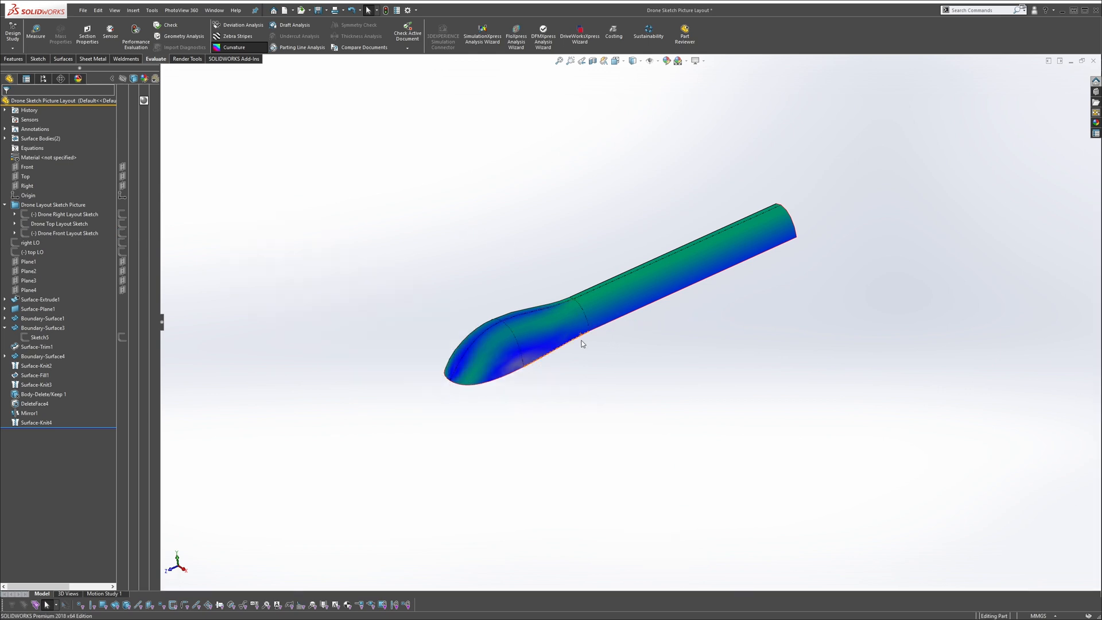
scroll(631, 313, down, 3)
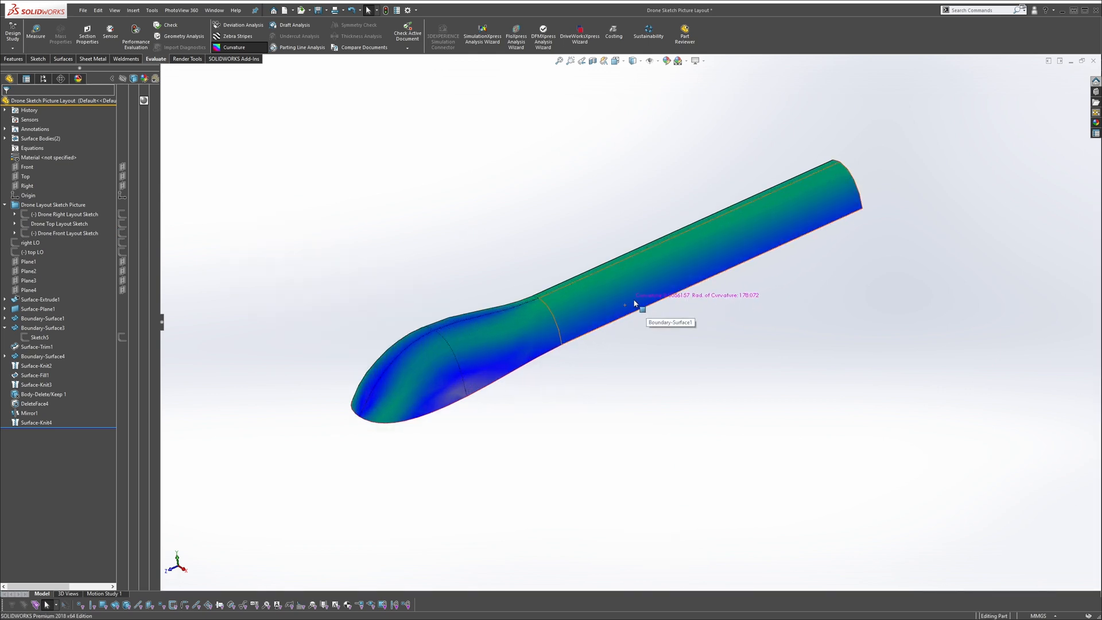
click(235, 47)
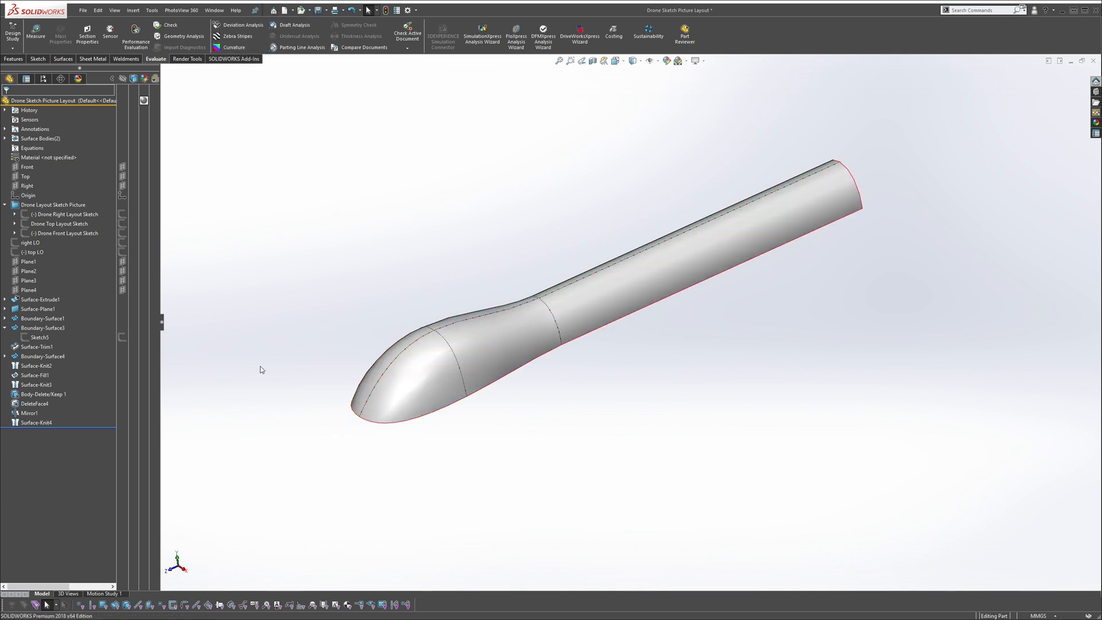
Delete the last surface knit joining the mirrored halves of the drone arm
middle_drag(466, 344, 516, 338)
click(517, 337)
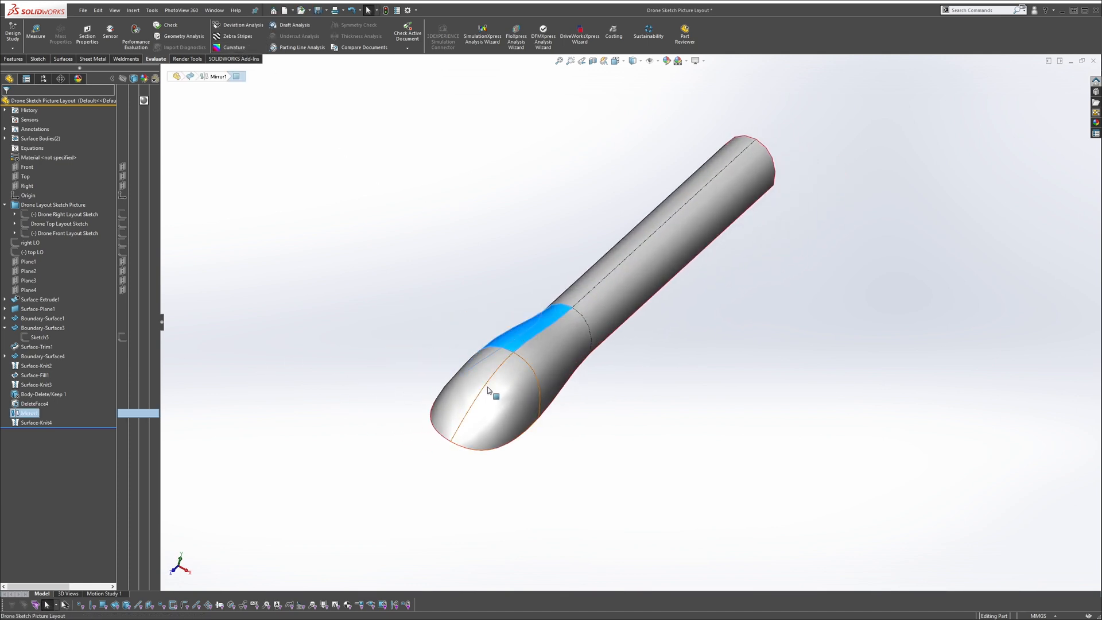
click(717, 267)
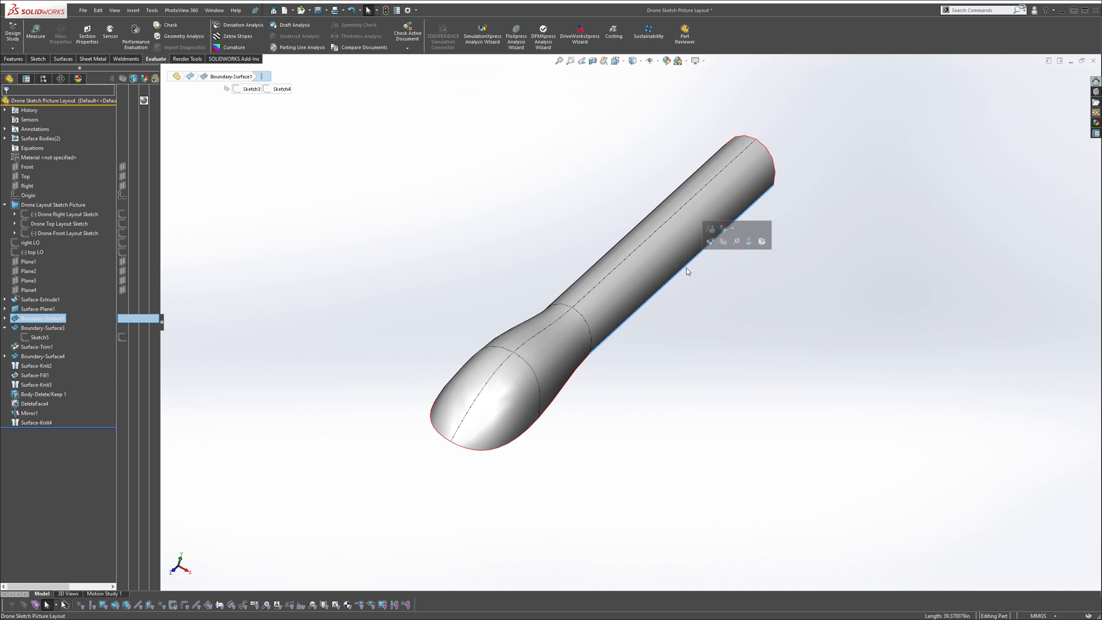
click(290, 390)
click(35, 423)
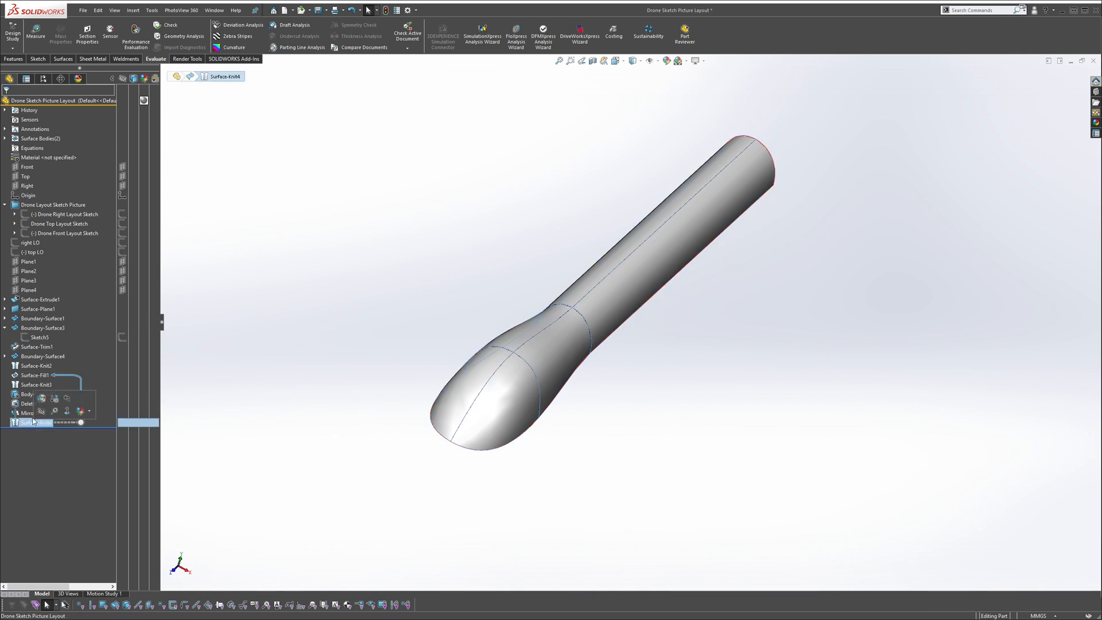
key(Delete)
key(Return)
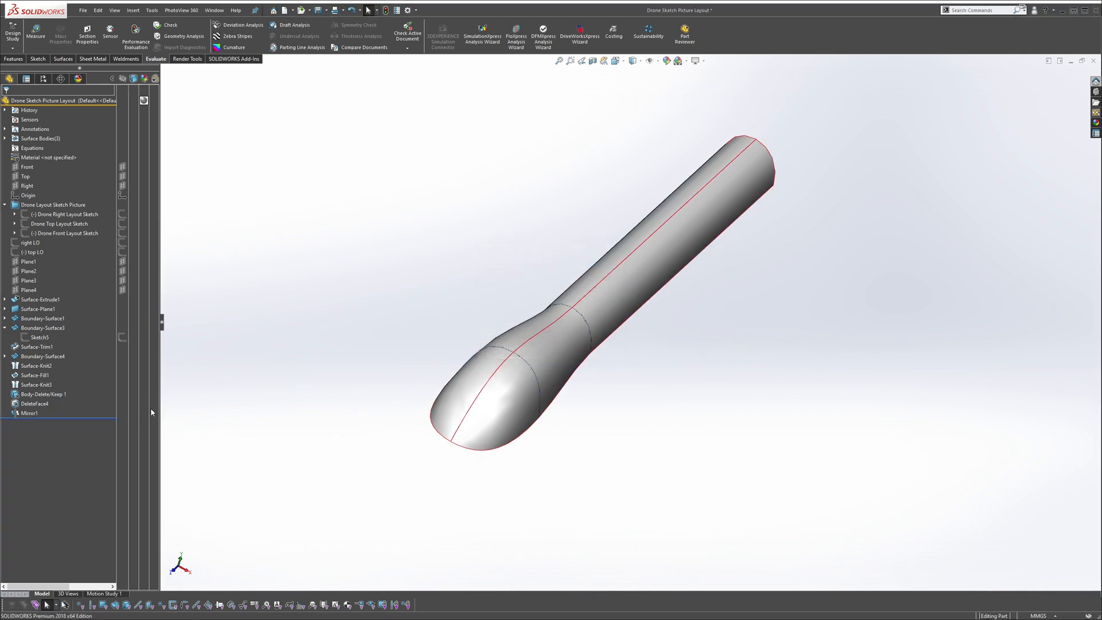
Delete the mirror feature so only one half of the drone arm remains
click(29, 413)
key(Delete)
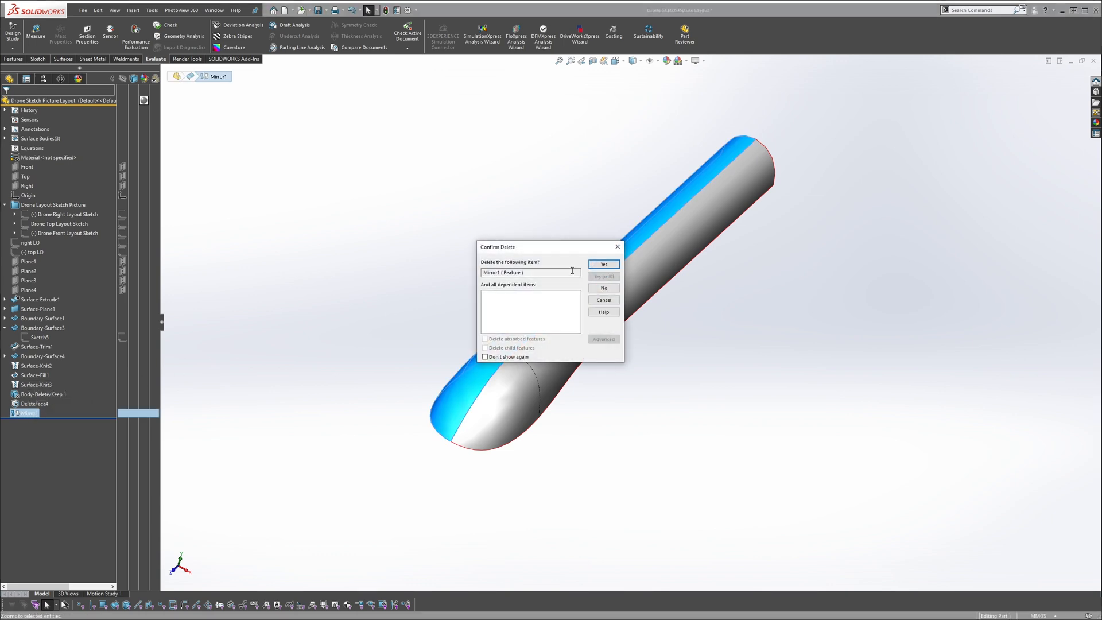
key(Return)
Examine the nose, transition and tube faces of the half body from several angles
middle_drag(560, 341, 683, 322)
middle_drag(625, 303, 711, 305)
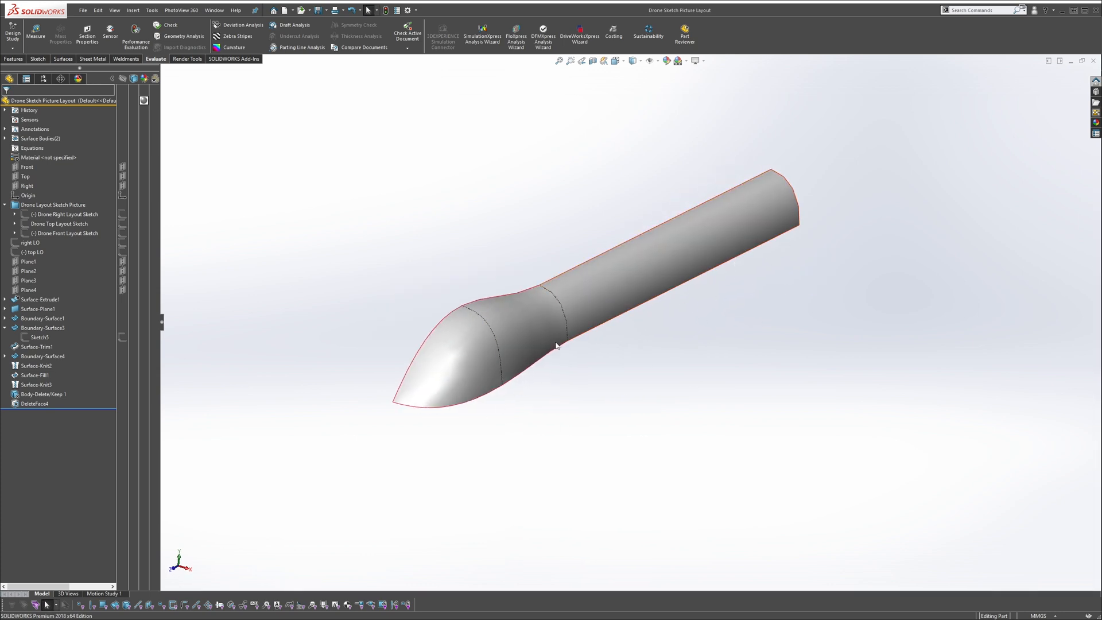
middle_drag(515, 244, 492, 274)
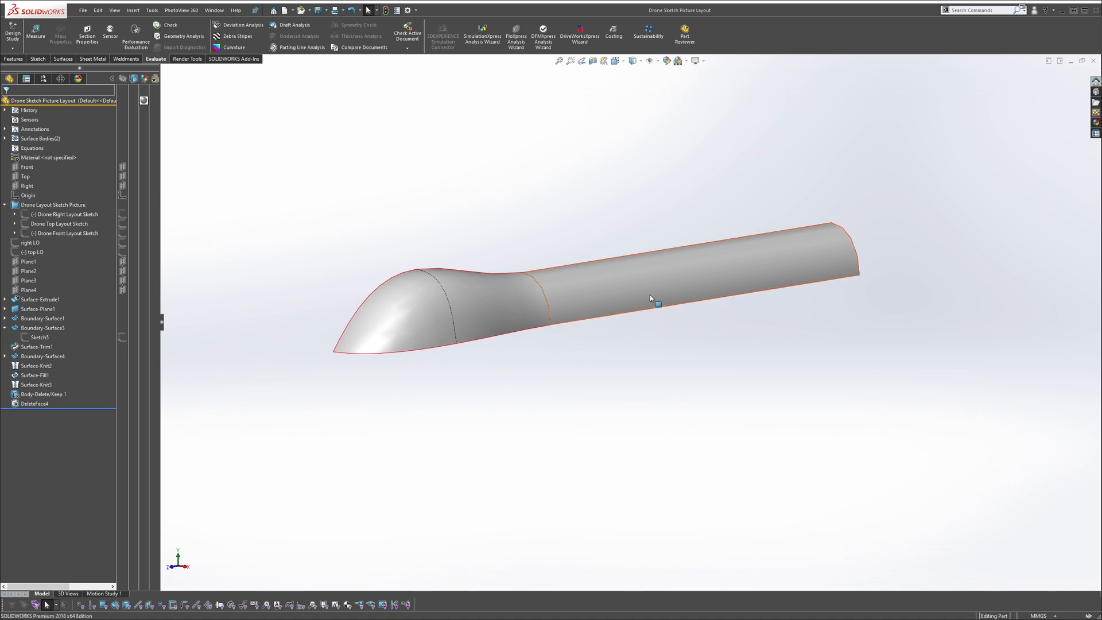
click(437, 316)
click(495, 308)
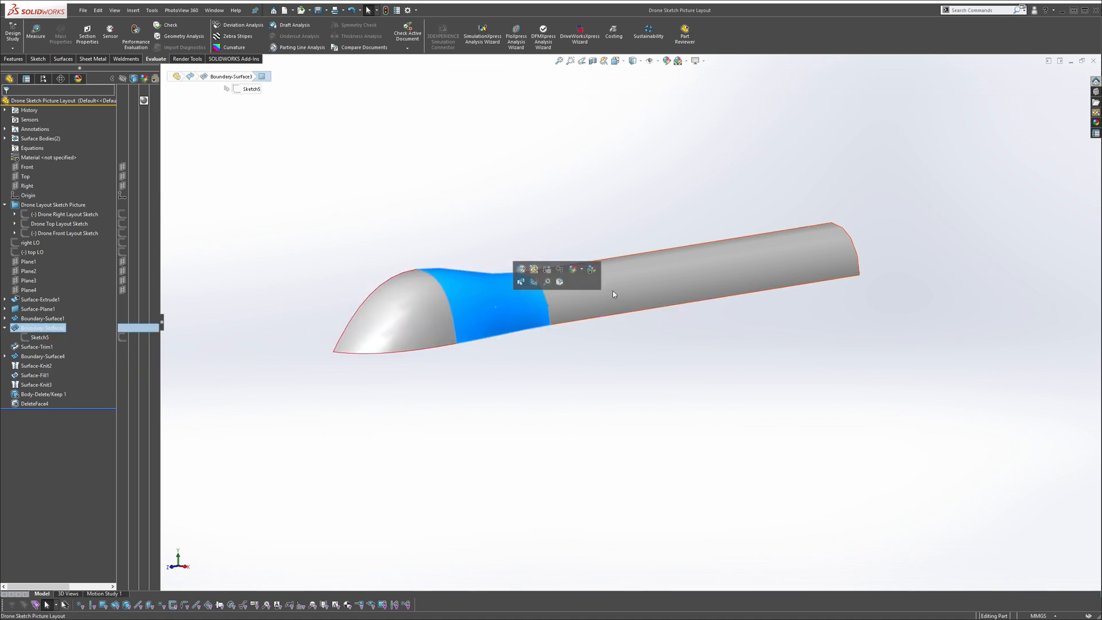
click(612, 291)
middle_drag(491, 254, 500, 284)
click(814, 356)
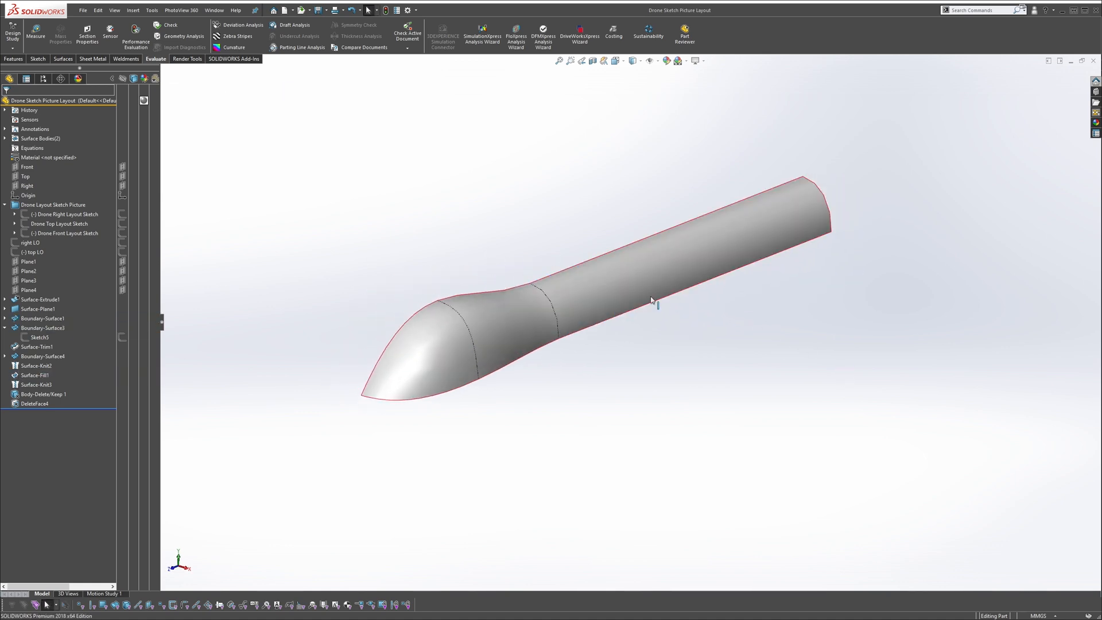
middle_drag(587, 281, 578, 236)
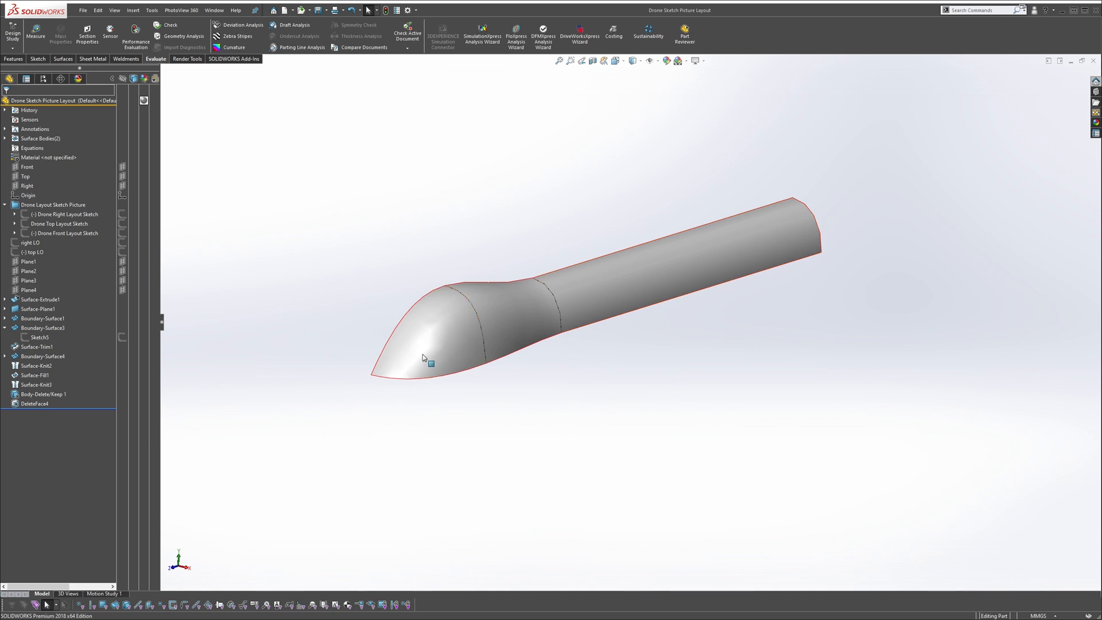
middle_drag(422, 356, 475, 197)
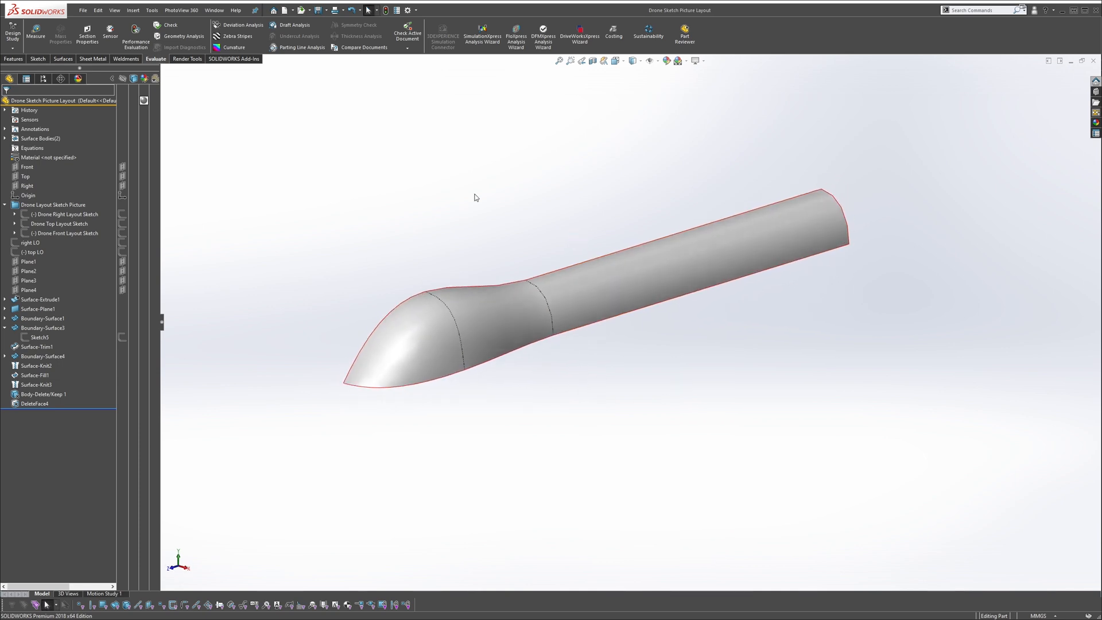
Show the right LO sketch over the half body while keeping the Drone Right Layout Sketch hidden
click(123, 215)
mouse_move(570, 265)
middle_down()
mouse_move(536, 224)
mouse_move(512, 239)
middle_up()
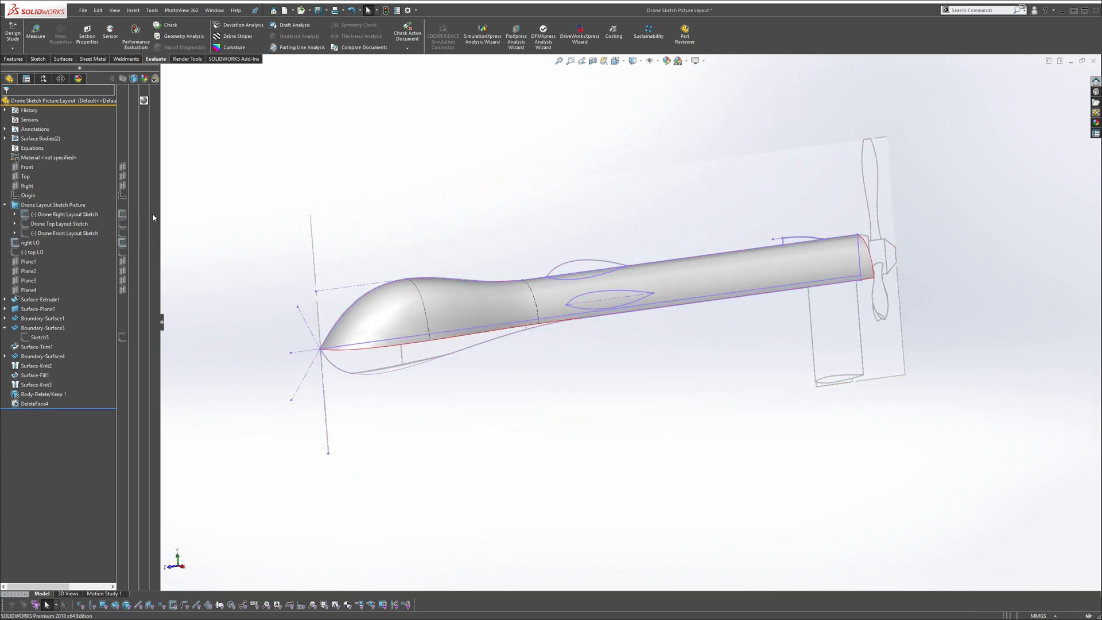
click(122, 216)
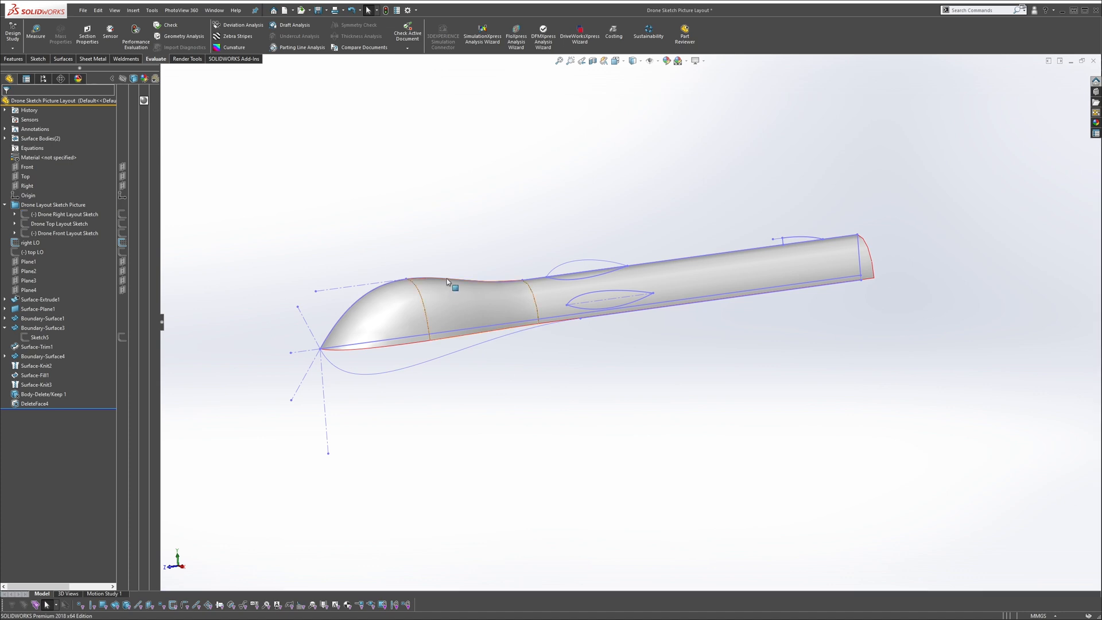
mouse_move(447, 278)
middle_down()
mouse_move(423, 177)
mouse_move(411, 222)
mouse_move(468, 269)
middle_up()
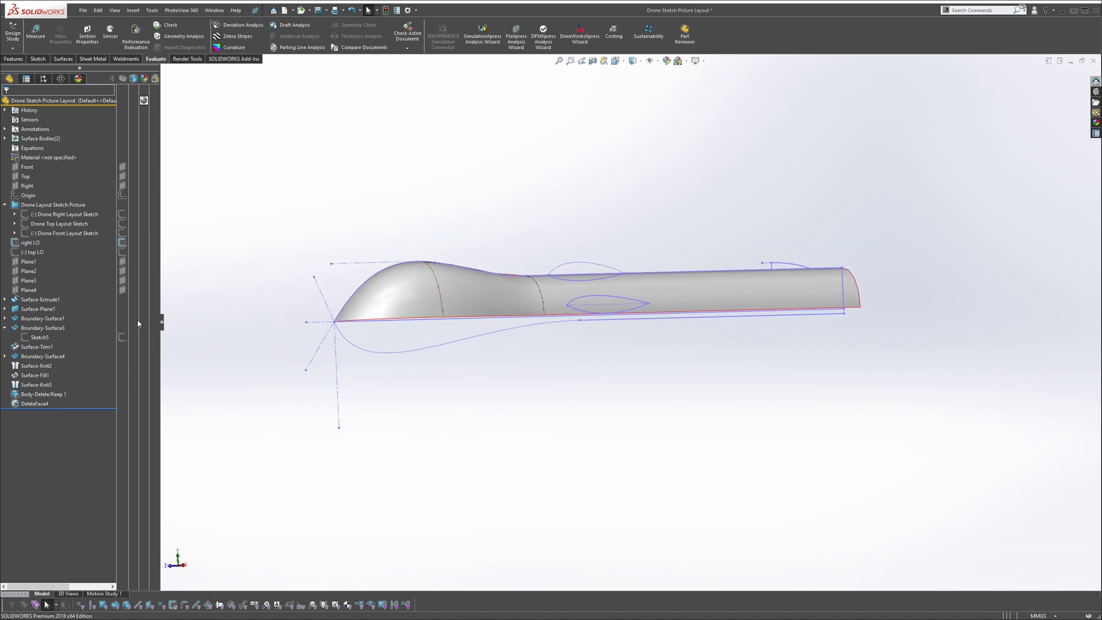
Start a sketch on the Right plane and convert the right LO sketch's lower nose spline and lower tube line into it
click(28, 186)
click(37, 174)
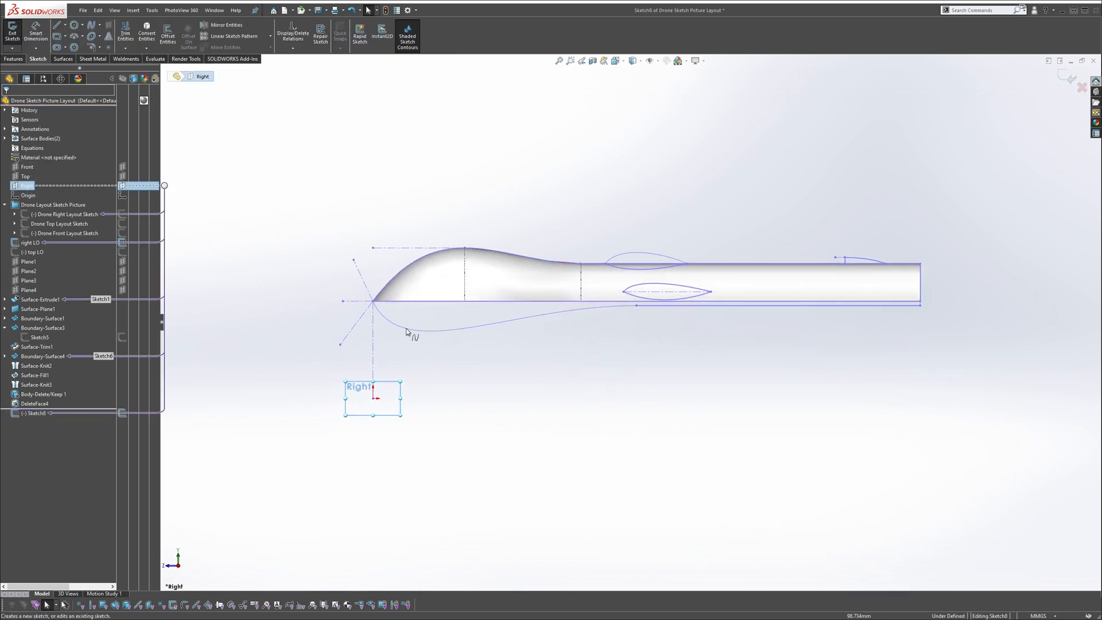
click(147, 33)
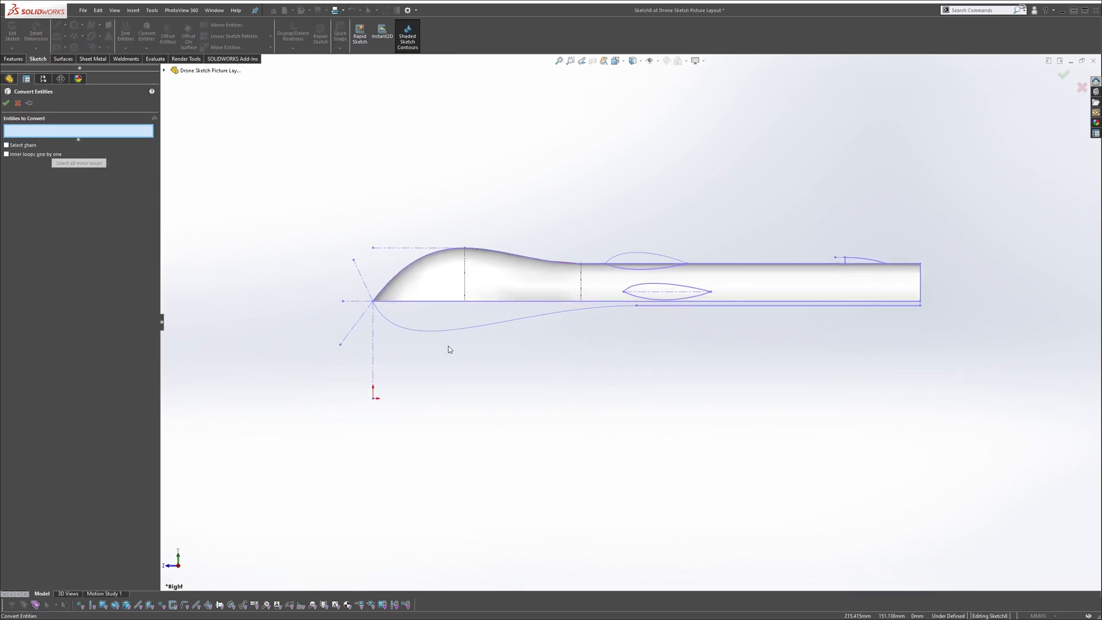
click(458, 333)
click(696, 308)
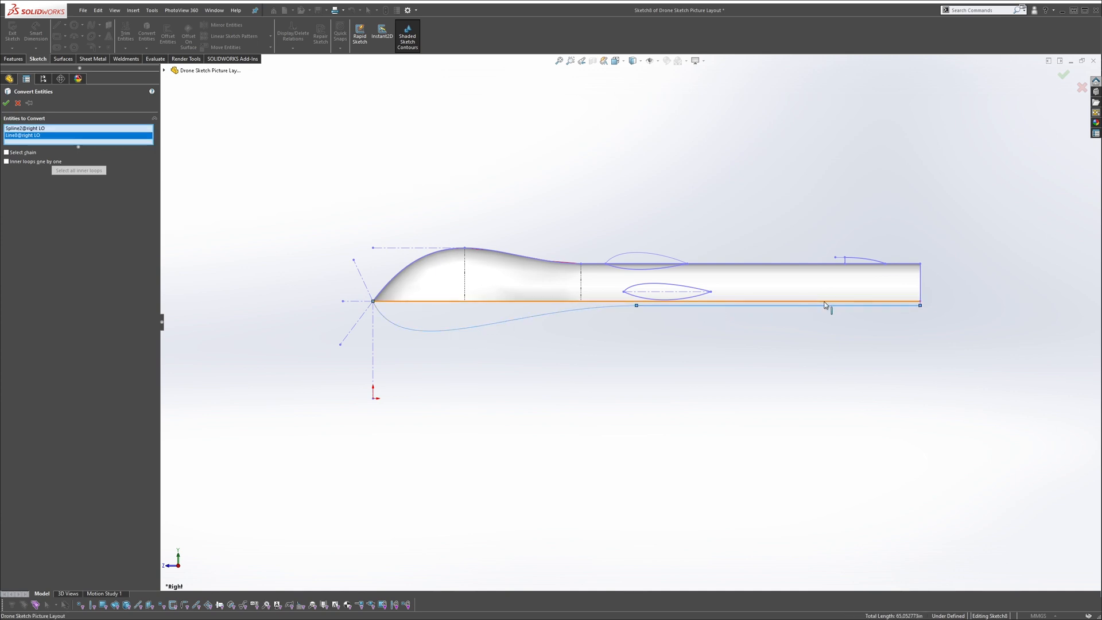
scroll(907, 305, down, 3)
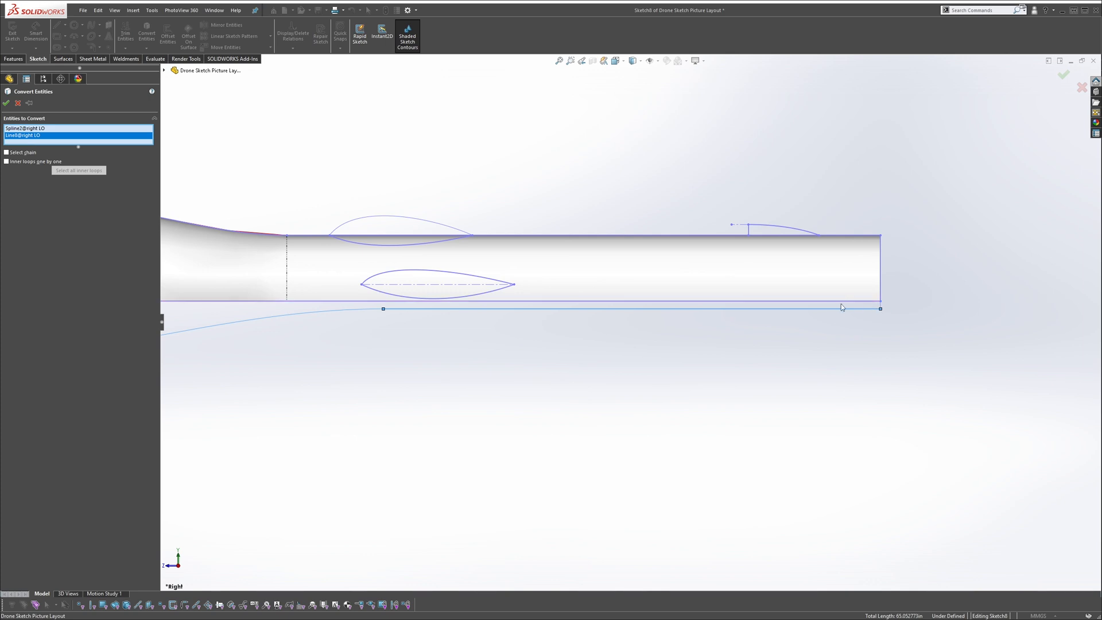
scroll(841, 307, down, 3)
scroll(868, 305, up, 5)
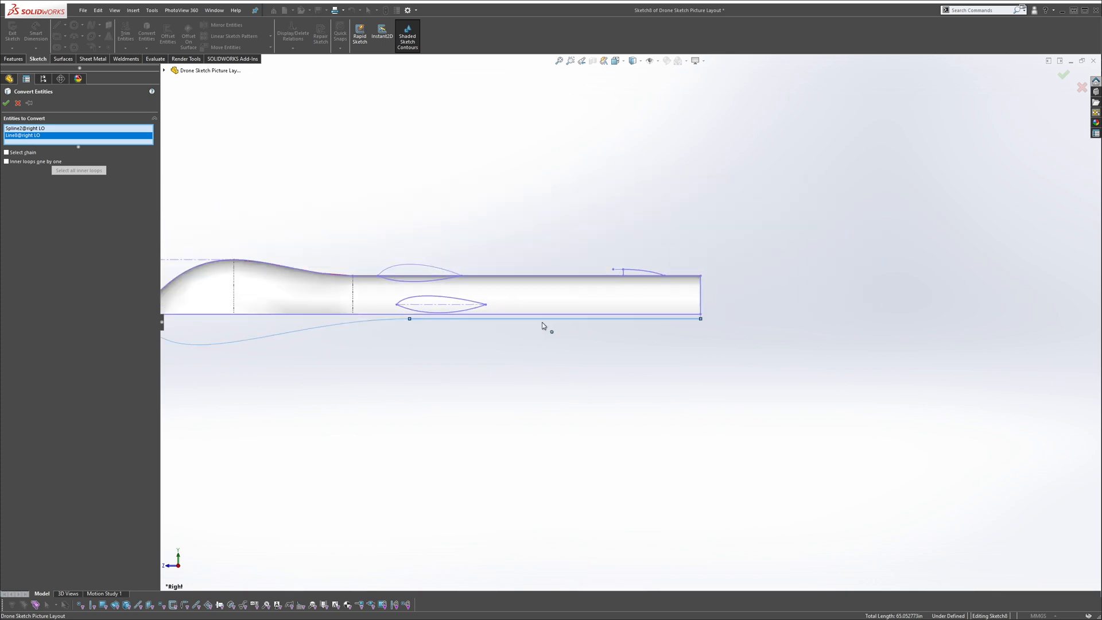
click(6, 103)
Extrude the converted lower profile as a surface with a blind depth of 40 mm
click(13, 59)
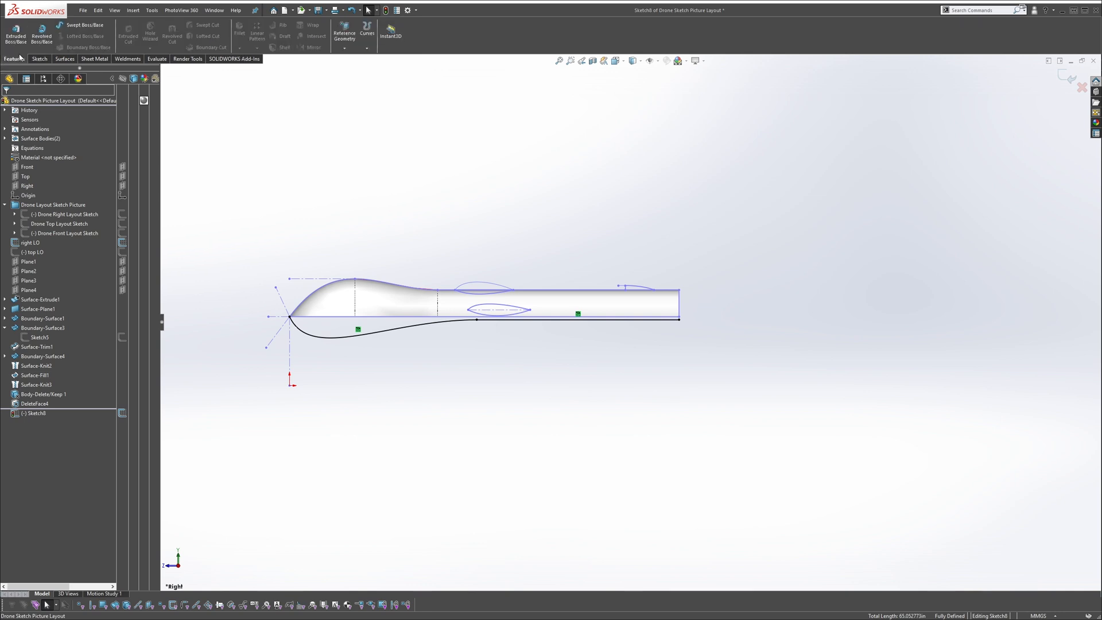
click(65, 59)
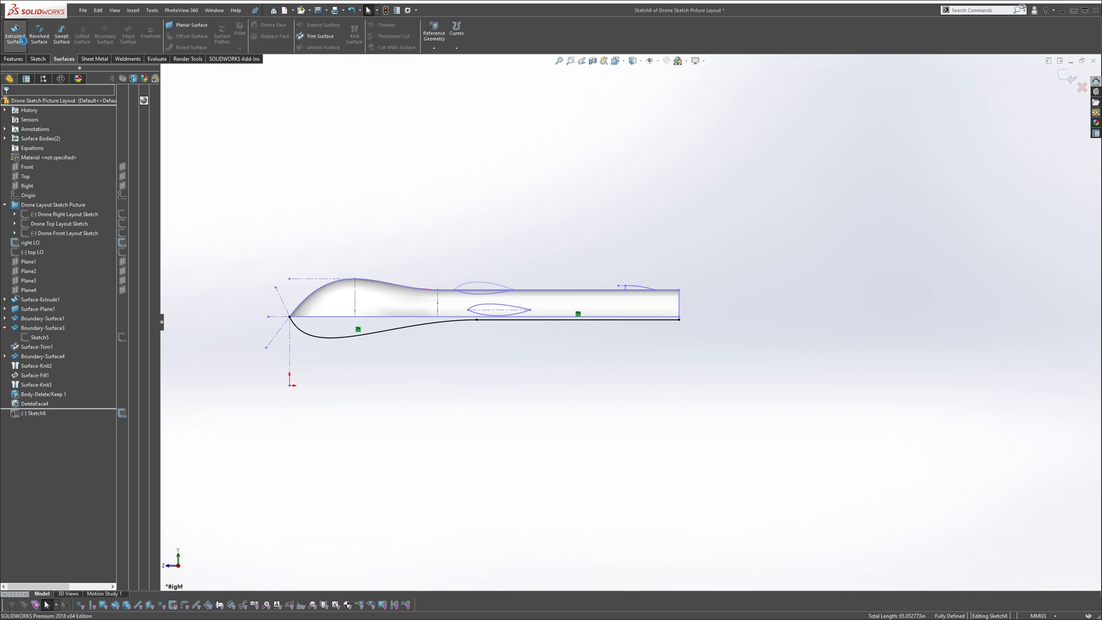
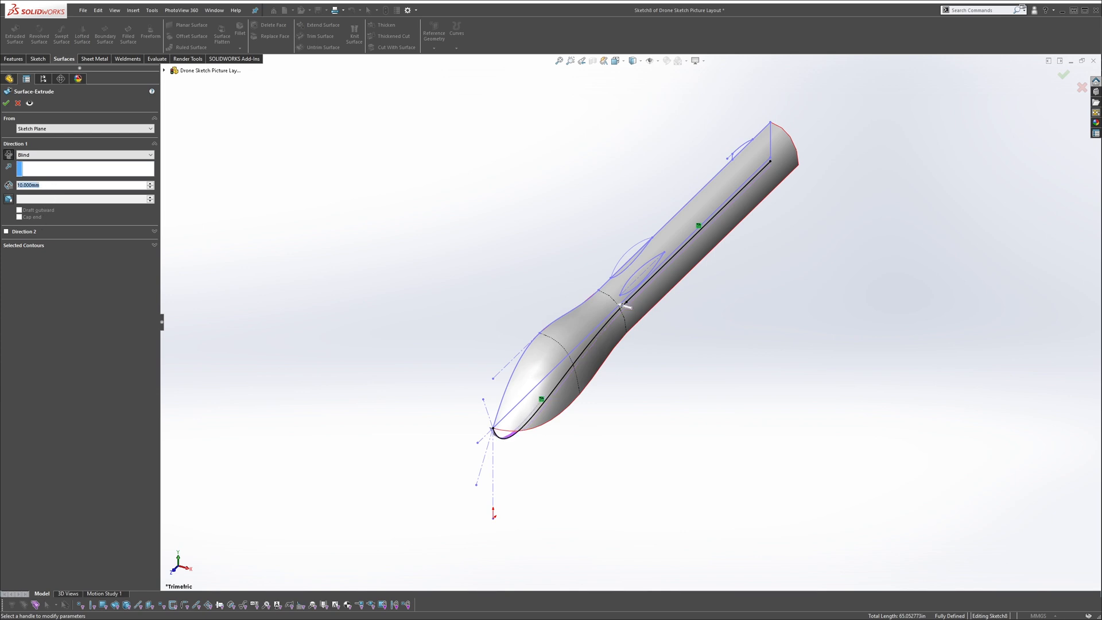
text(40)
key(Return)
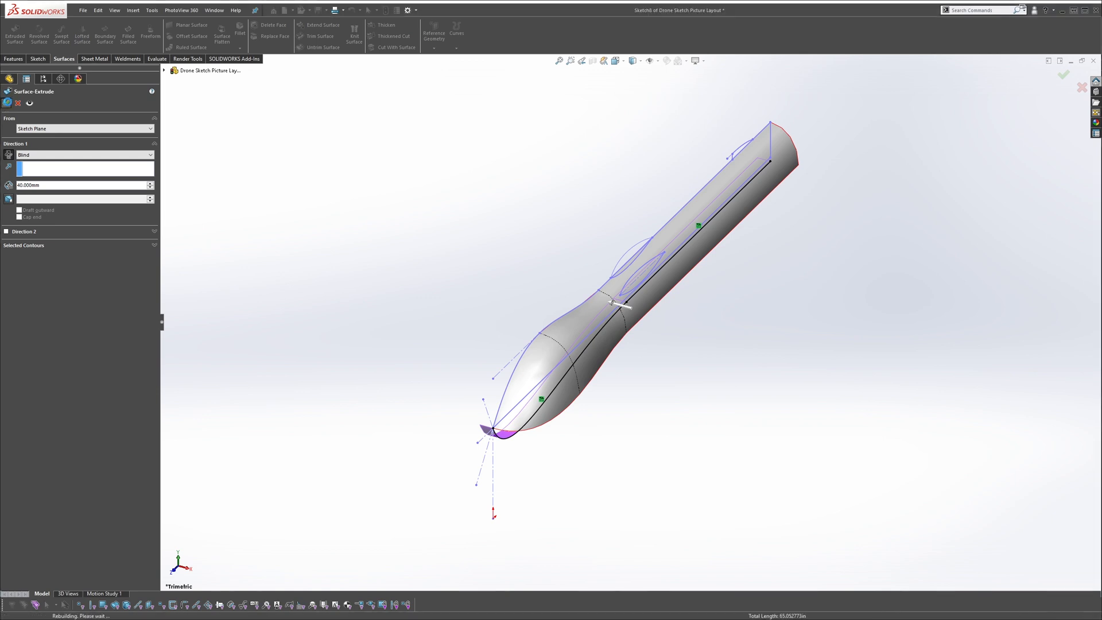
click(6, 103)
middle_drag(615, 363, 844, 310)
scroll(801, 315, down, 3)
scroll(626, 327, up, 3)
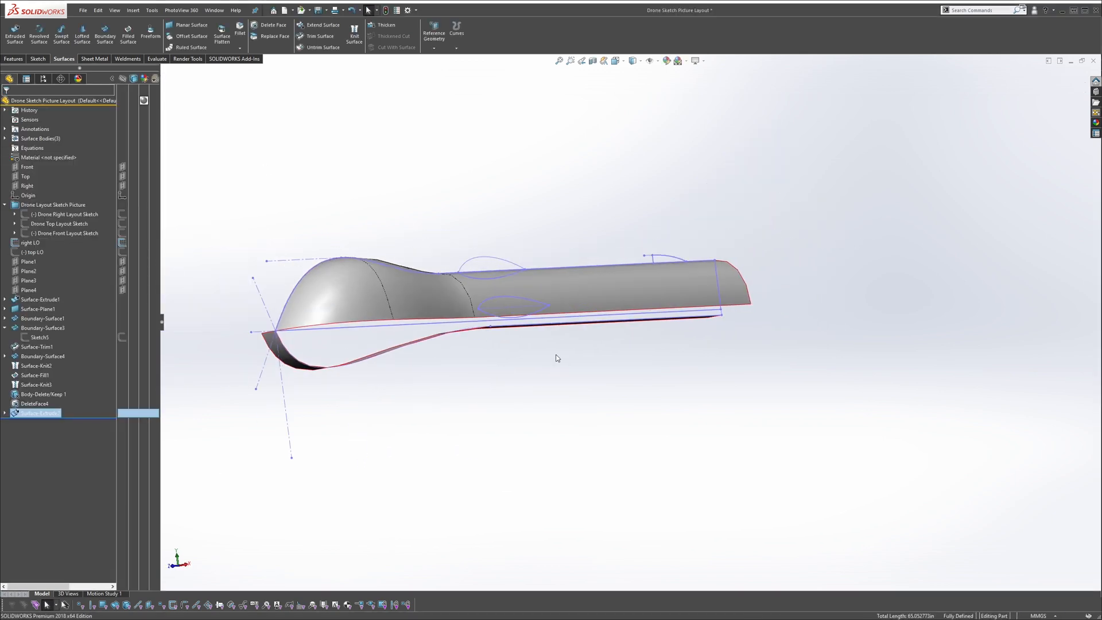
middle_drag(539, 245, 525, 278)
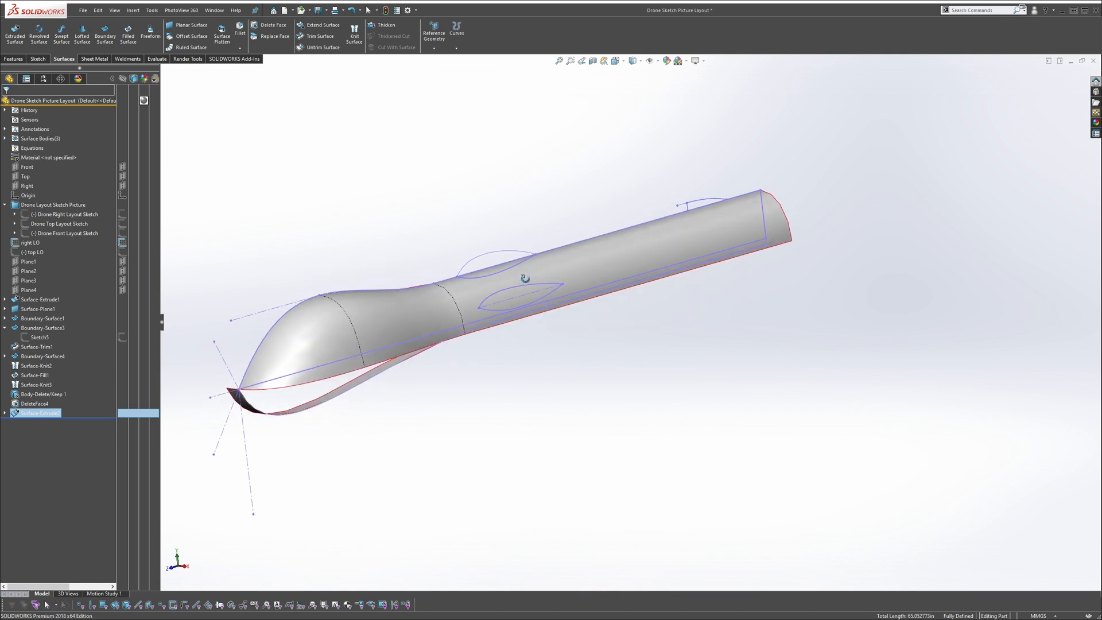
scroll(533, 284, up, 2)
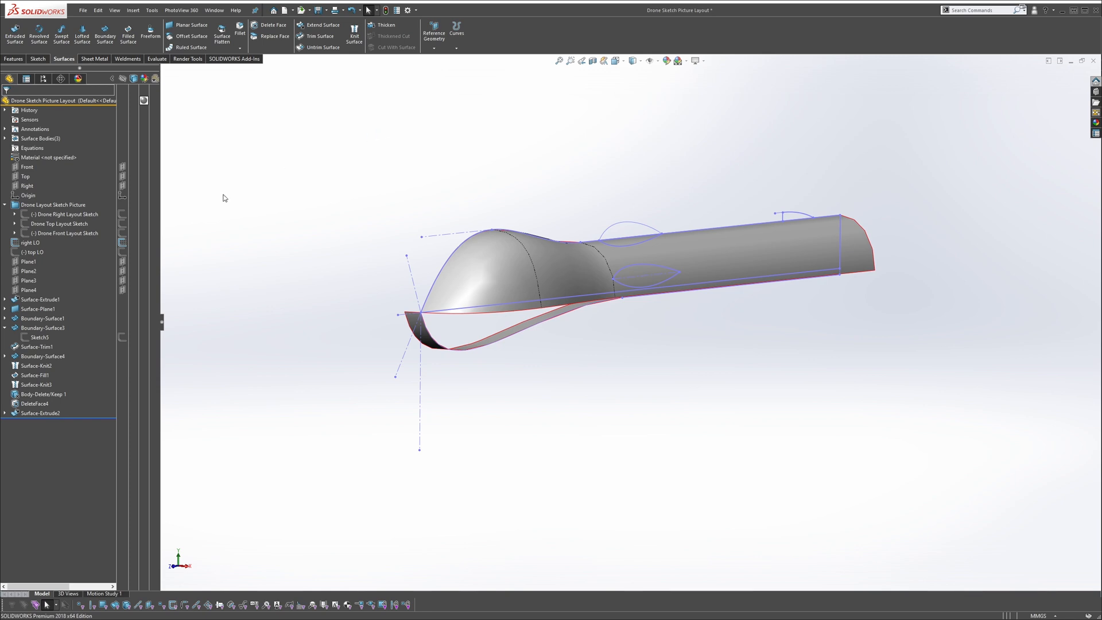
Sketch a two-point spline on Plane1 from near the tube's lower outer corner down towards the extruded surface
click(27, 261)
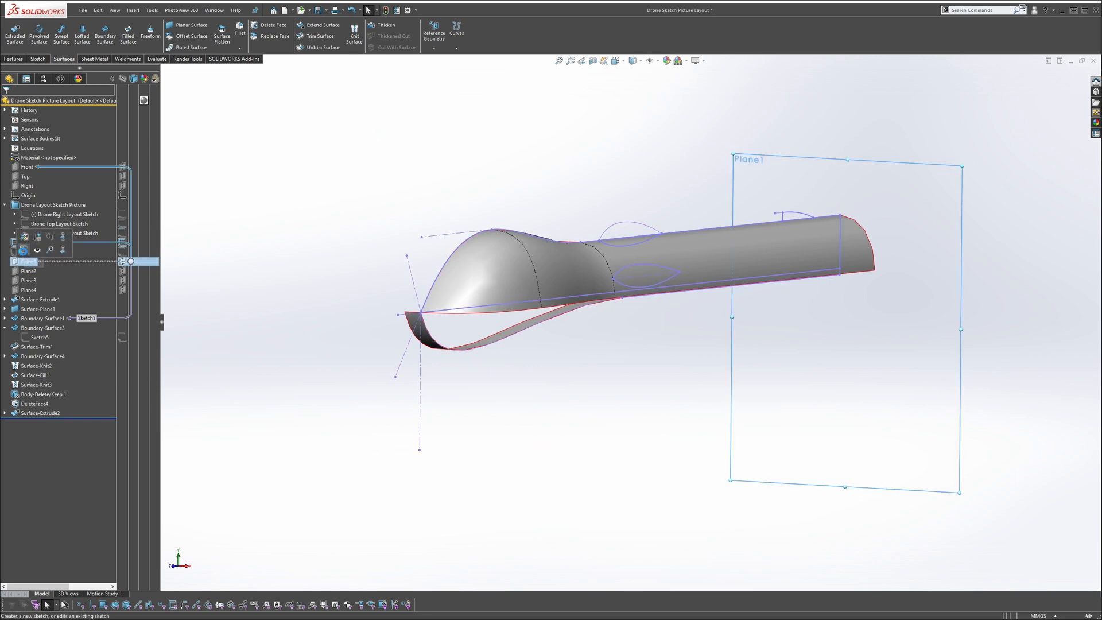
click(24, 251)
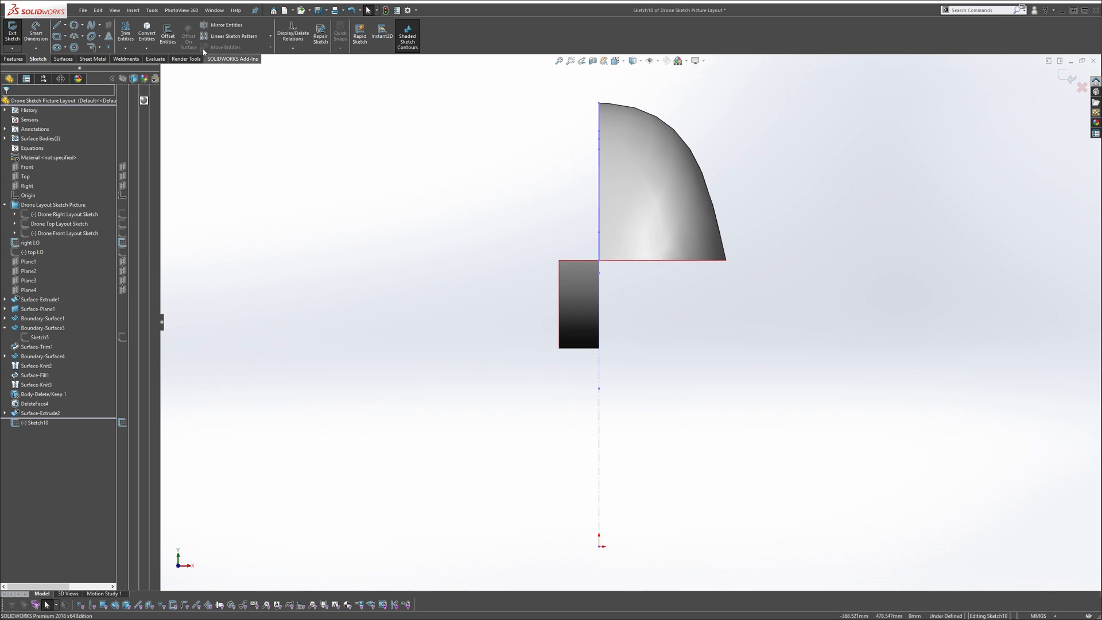
click(90, 25)
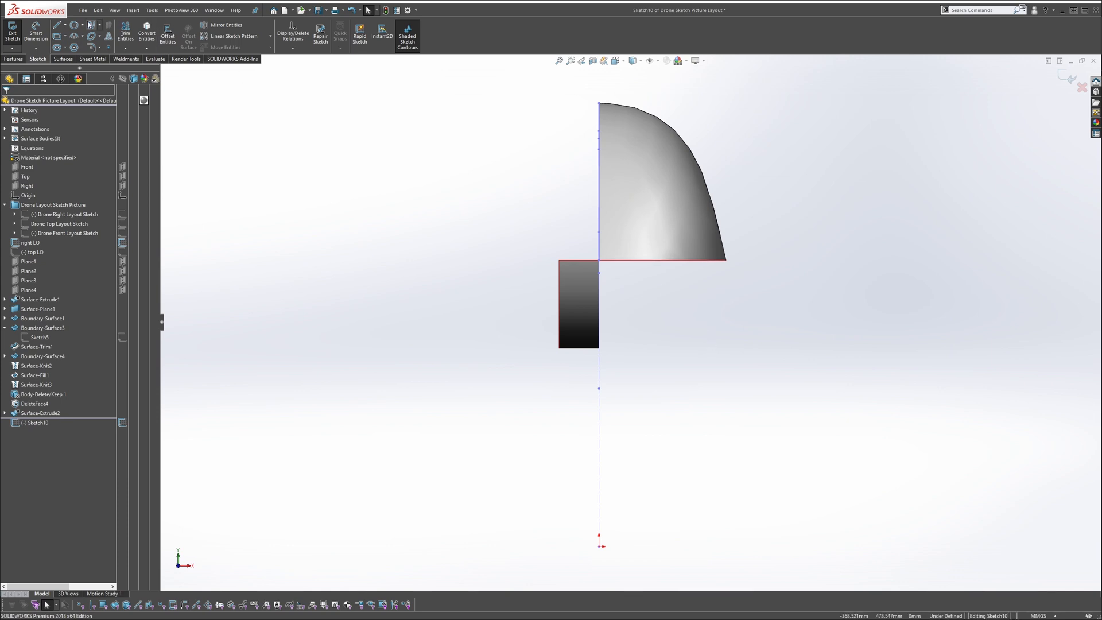
click(723, 265)
click(624, 343)
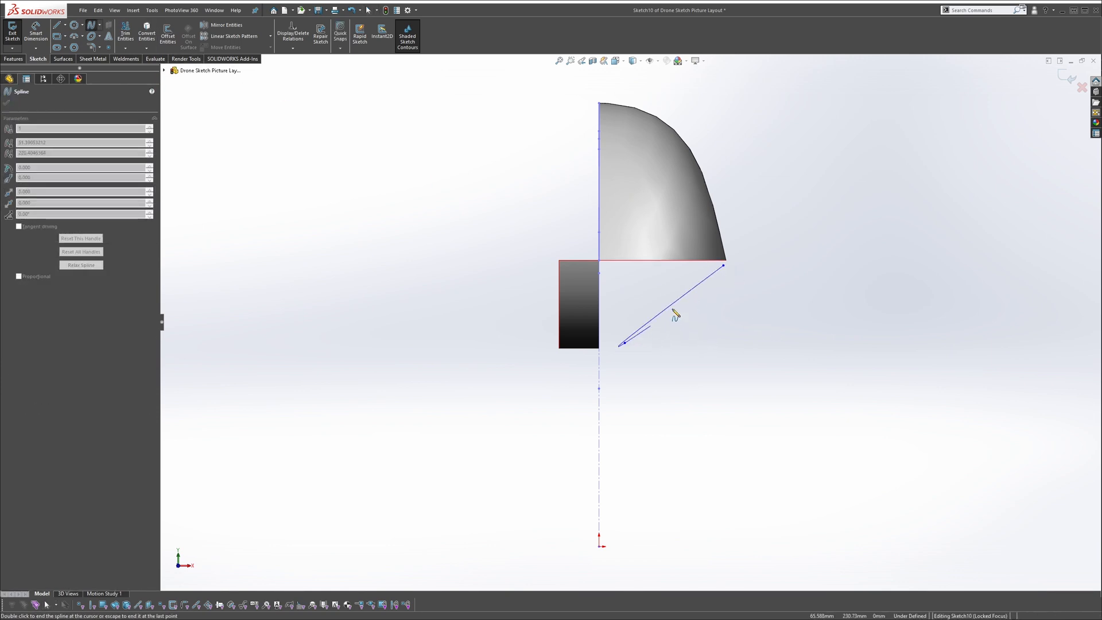
key(Escape)
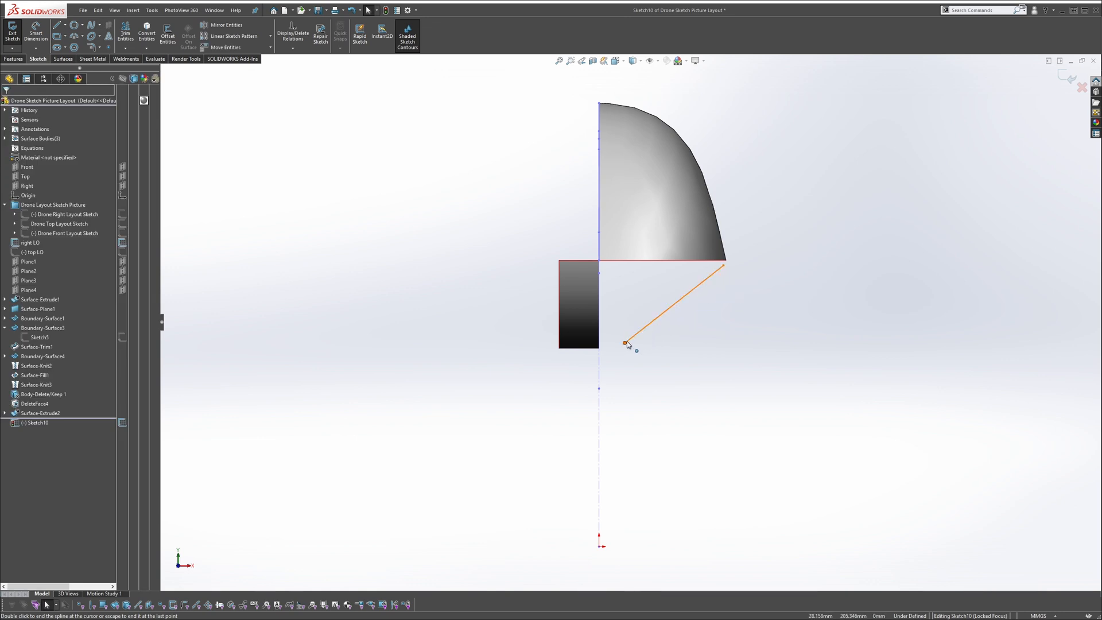
click(624, 344)
mouse_move(610, 356)
middle_down()
mouse_move(594, 287)
mouse_move(605, 290)
middle_up()
ctrl+click(689, 305)
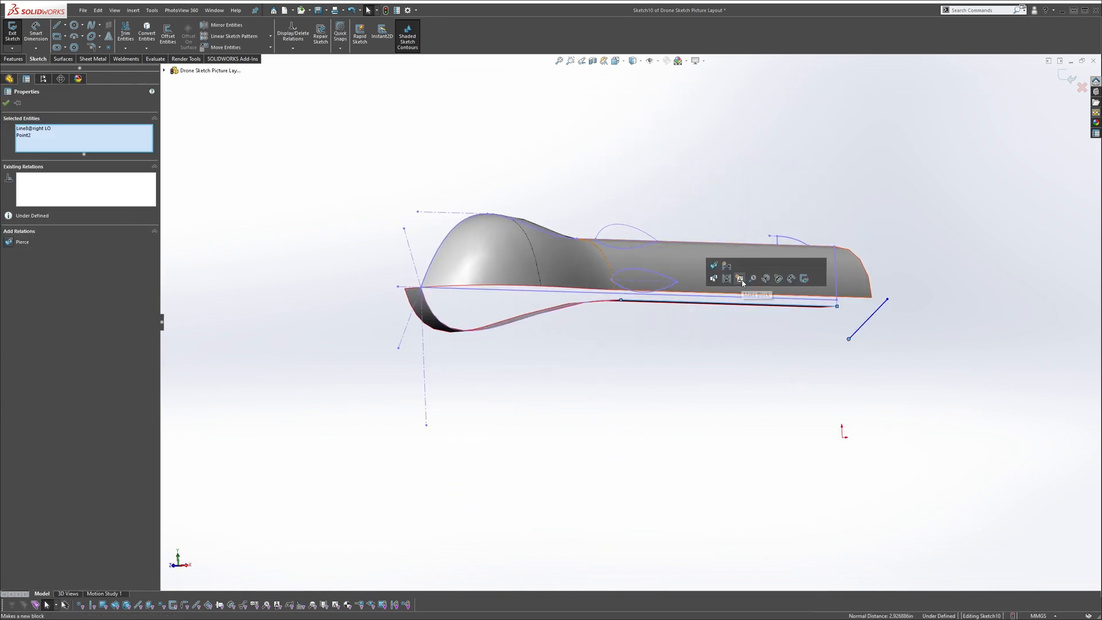
click(716, 166)
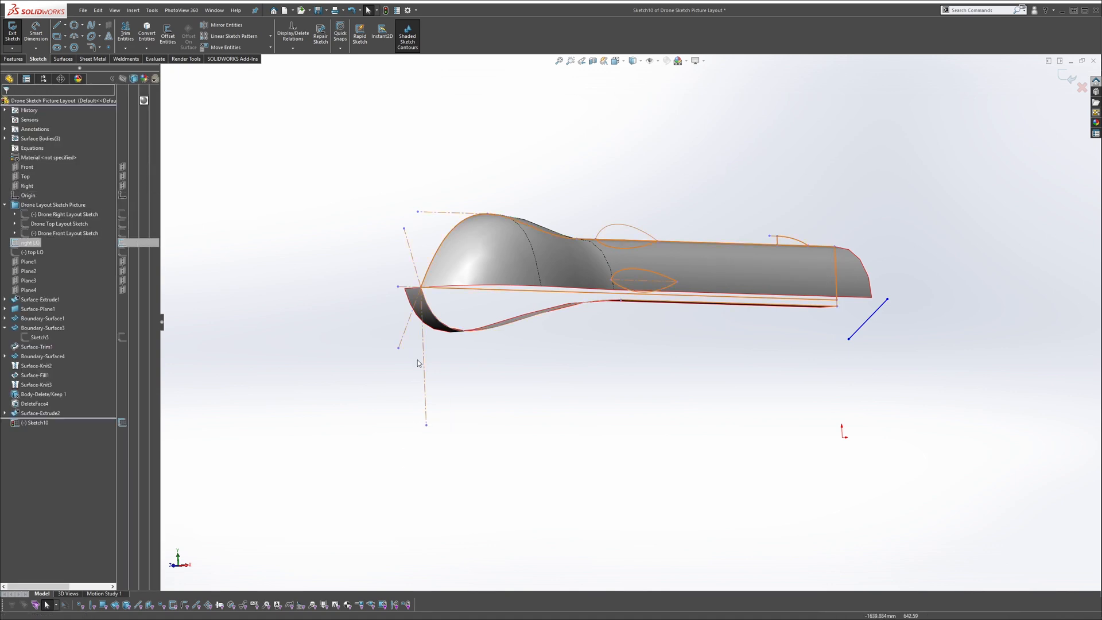
Hide the right LO sketch and pierce the spline's lower endpoint to the tube-end portion of the extruded surface's inner edge
click(126, 245)
middle_drag(777, 344, 811, 352)
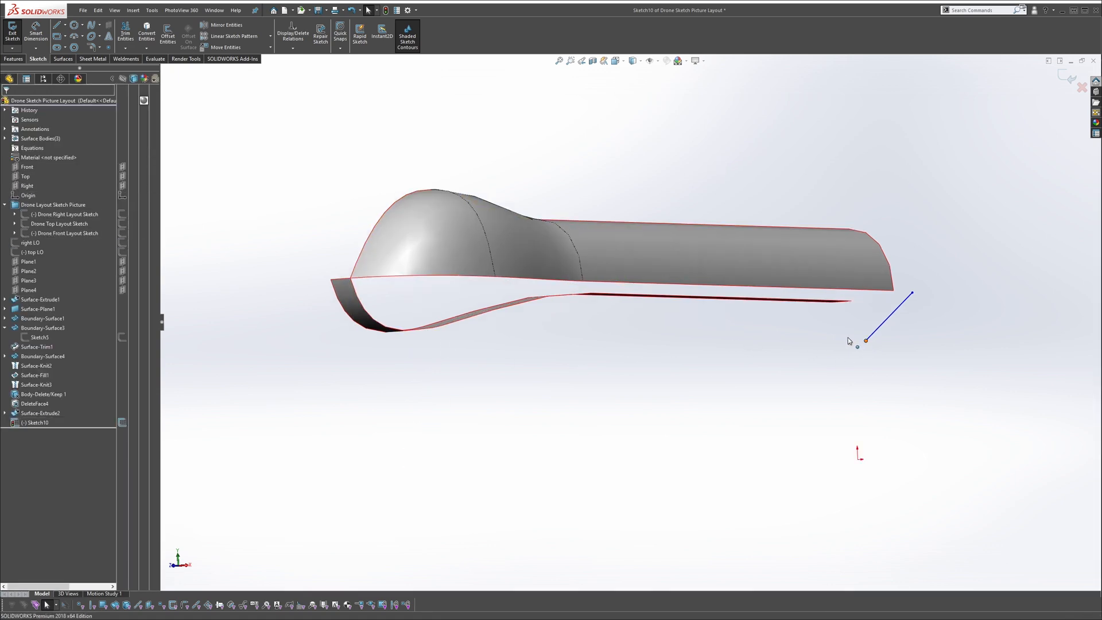
click(866, 342)
middle_drag(744, 301, 758, 313)
ctrl+click(739, 340)
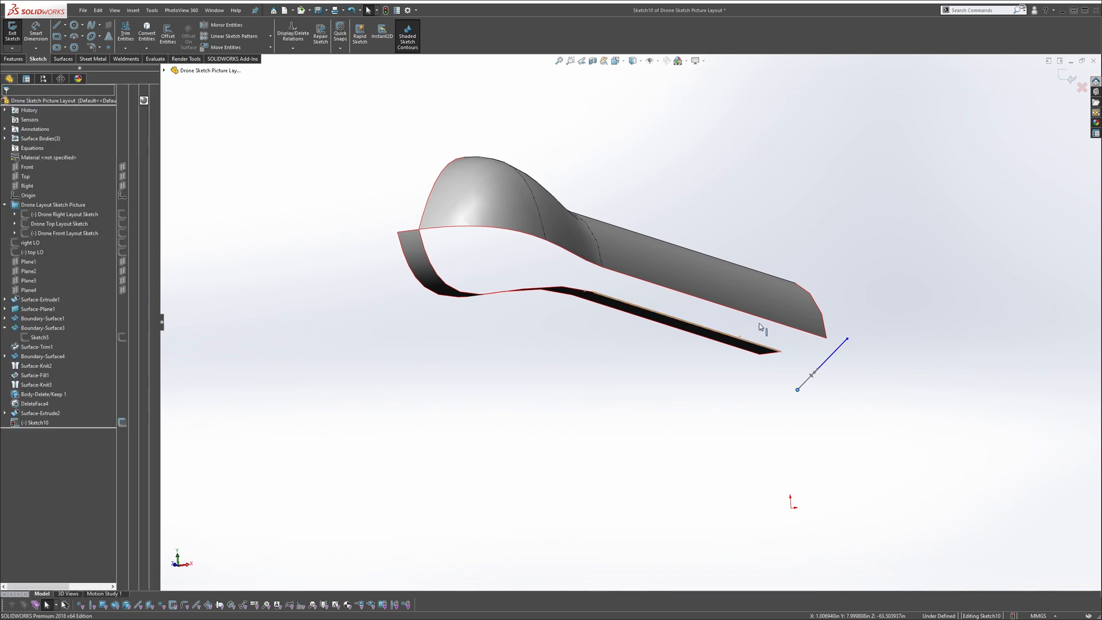
click(762, 297)
key(Escape)
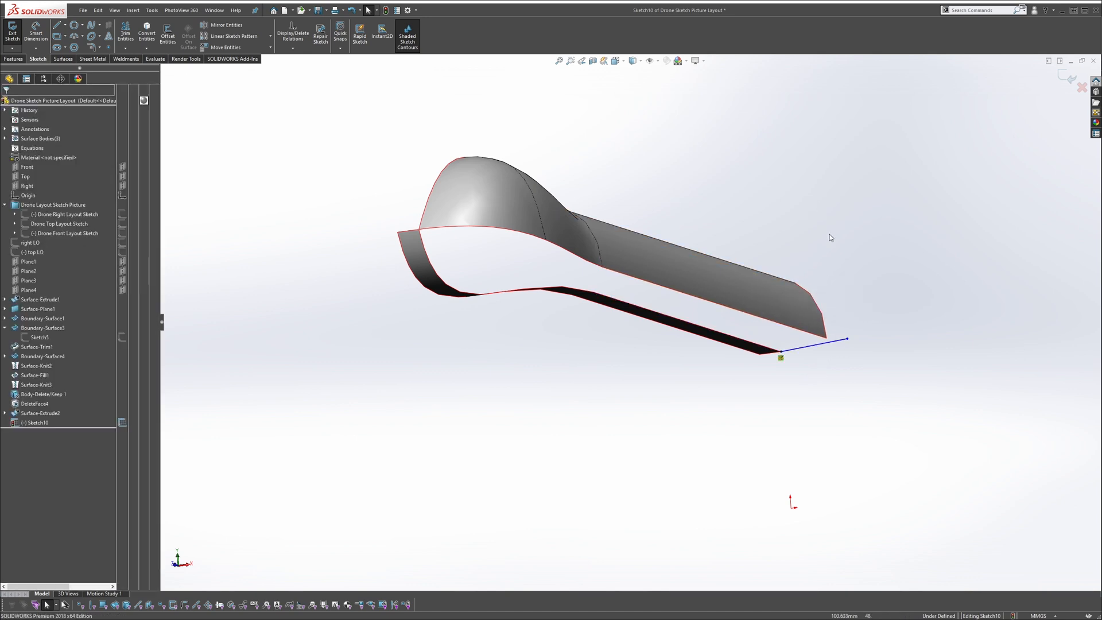
Add a Pierce relation between the spline's upper endpoint and the tube's lower edge
scroll(819, 325, down, 3)
drag(803, 337, 746, 334)
ctrl+click(739, 329)
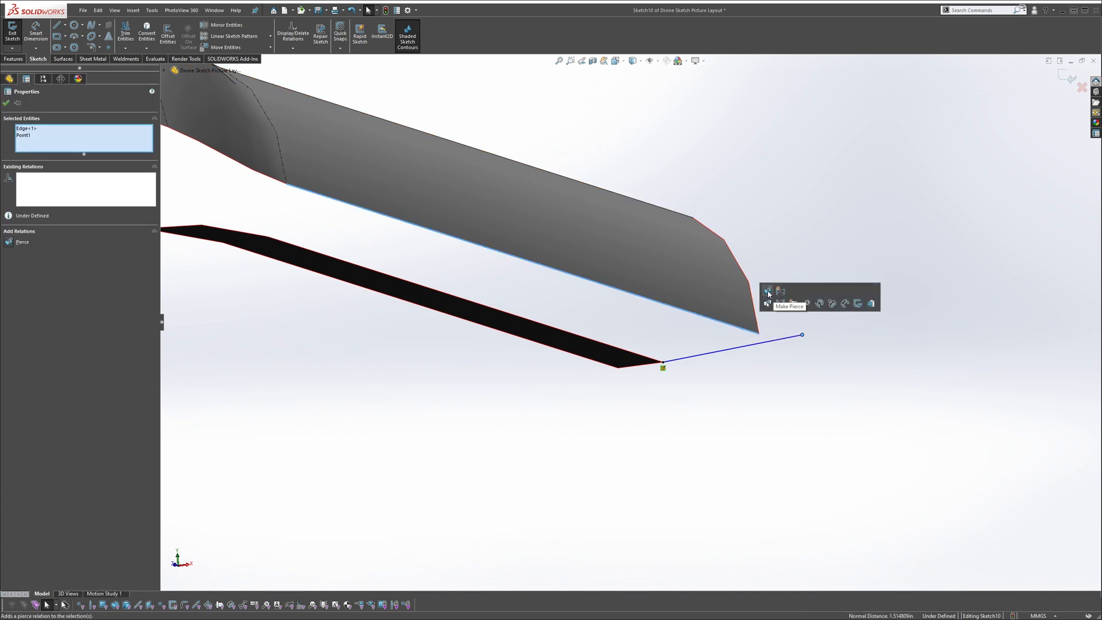
click(768, 296)
click(788, 238)
scroll(711, 339, up, 2)
middle_drag(710, 339, 738, 335)
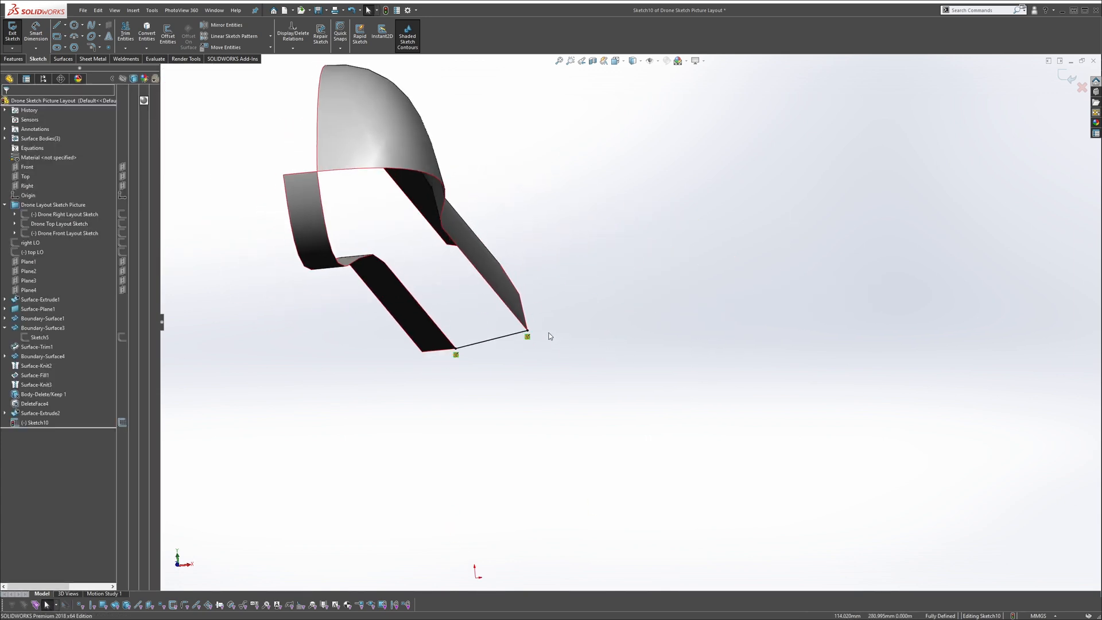
middle_drag(548, 336, 540, 351)
scroll(478, 288, down, 3)
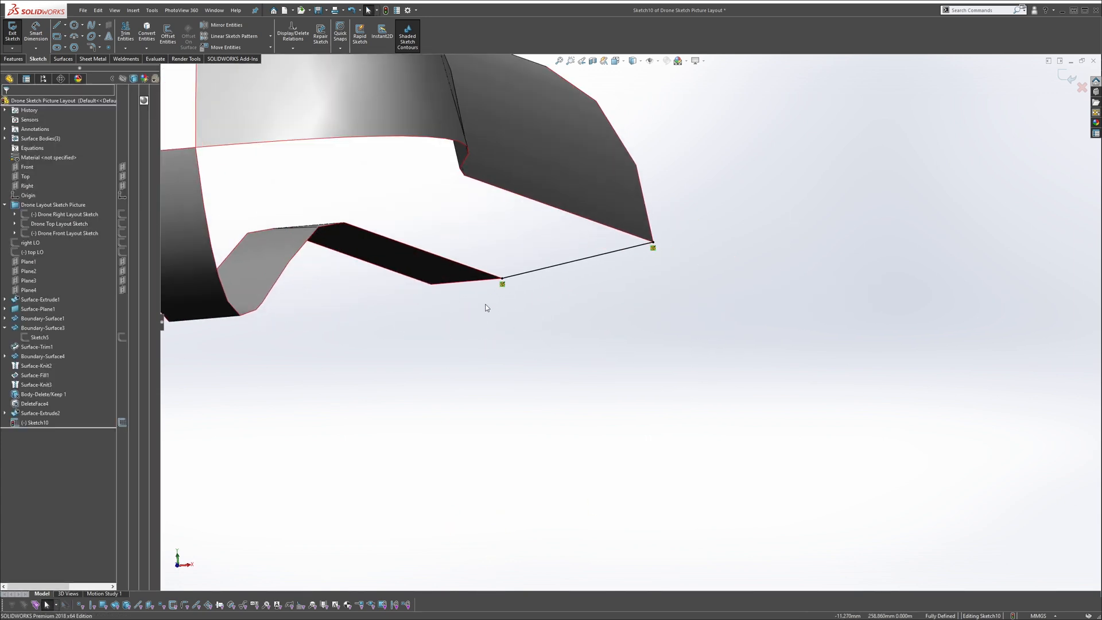
Make the spline tangent to the short end edge of the extruded lower surface
click(510, 278)
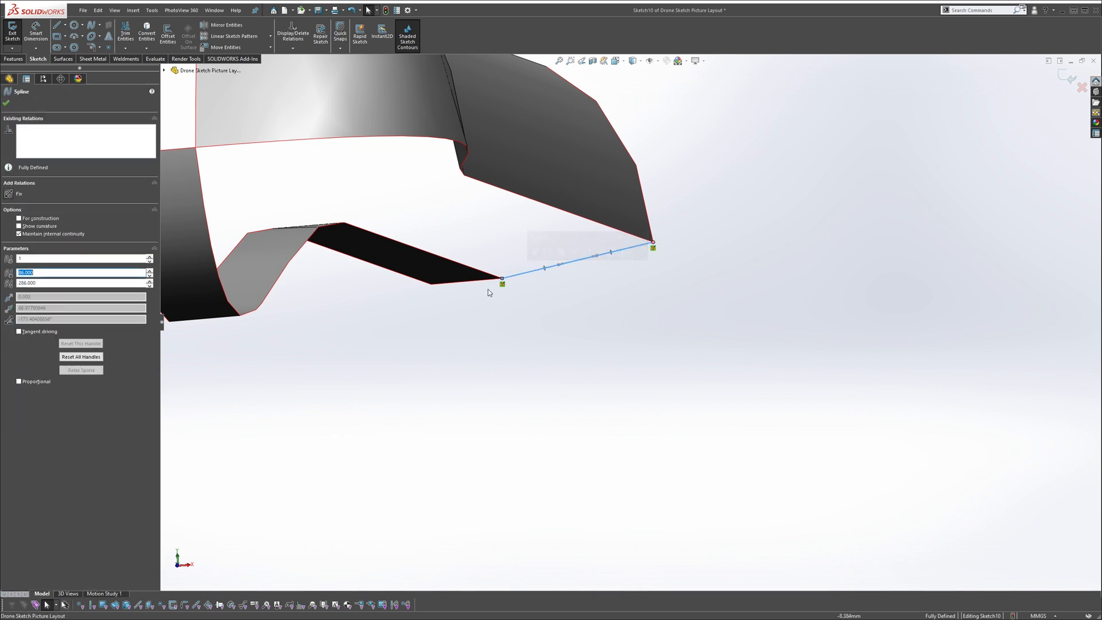
ctrl+click(490, 280)
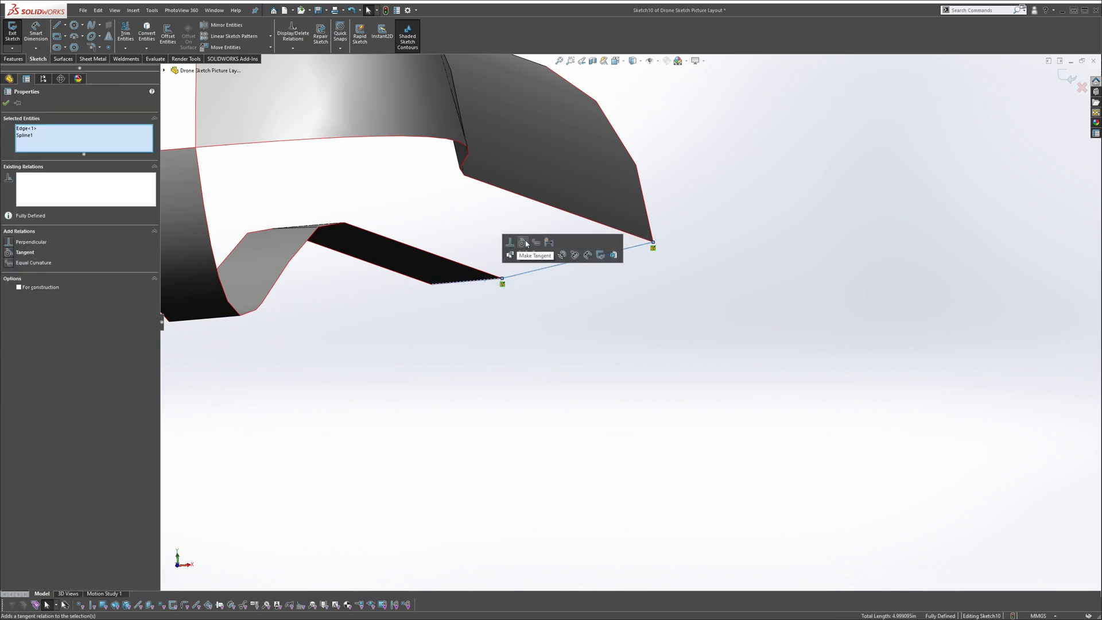
click(527, 245)
click(548, 330)
View the sketch from the front and display the spline's curvature comb
scroll(635, 260, up, 3)
middle_drag(635, 259, 555, 296)
scroll(620, 286, down, 2)
key(space)
click(491, 398)
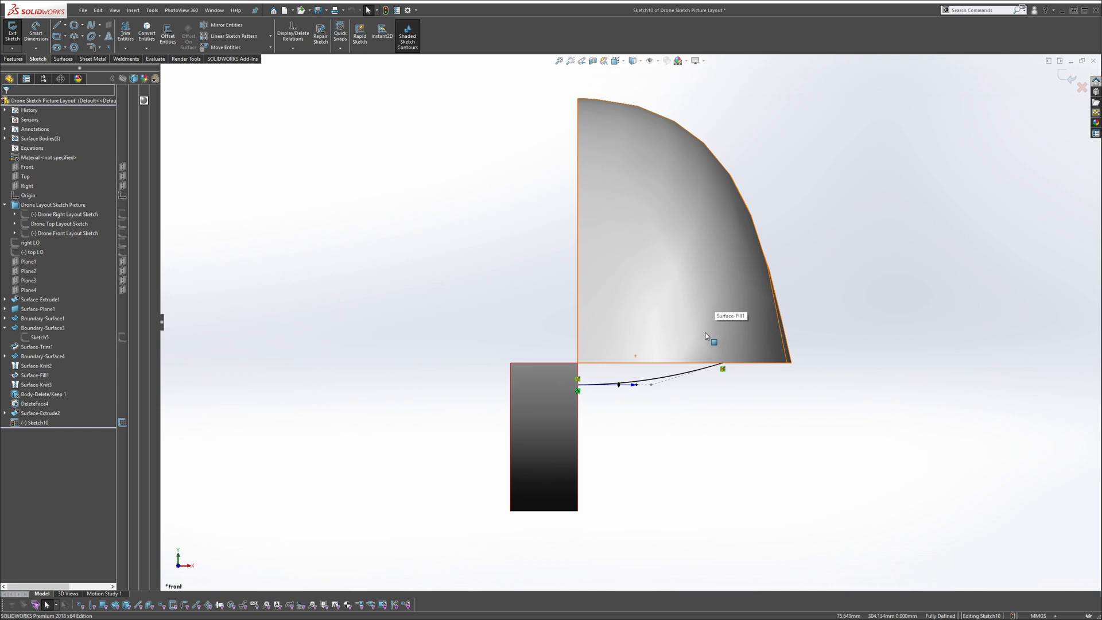
scroll(705, 337, up, 4)
middle_drag(685, 334, 739, 313)
key(space)
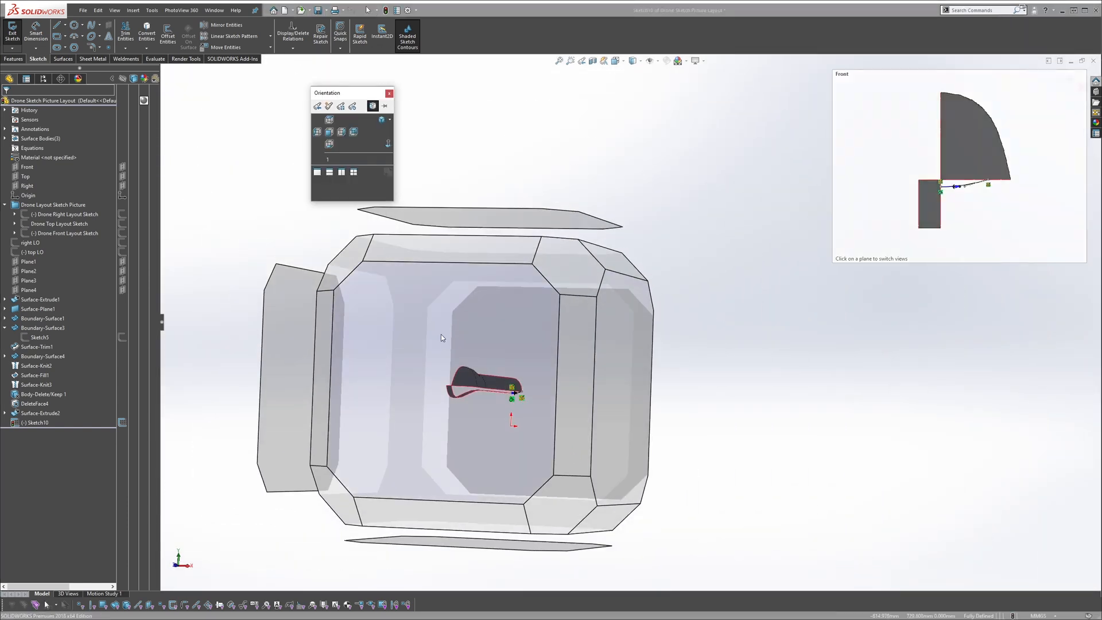
click(441, 337)
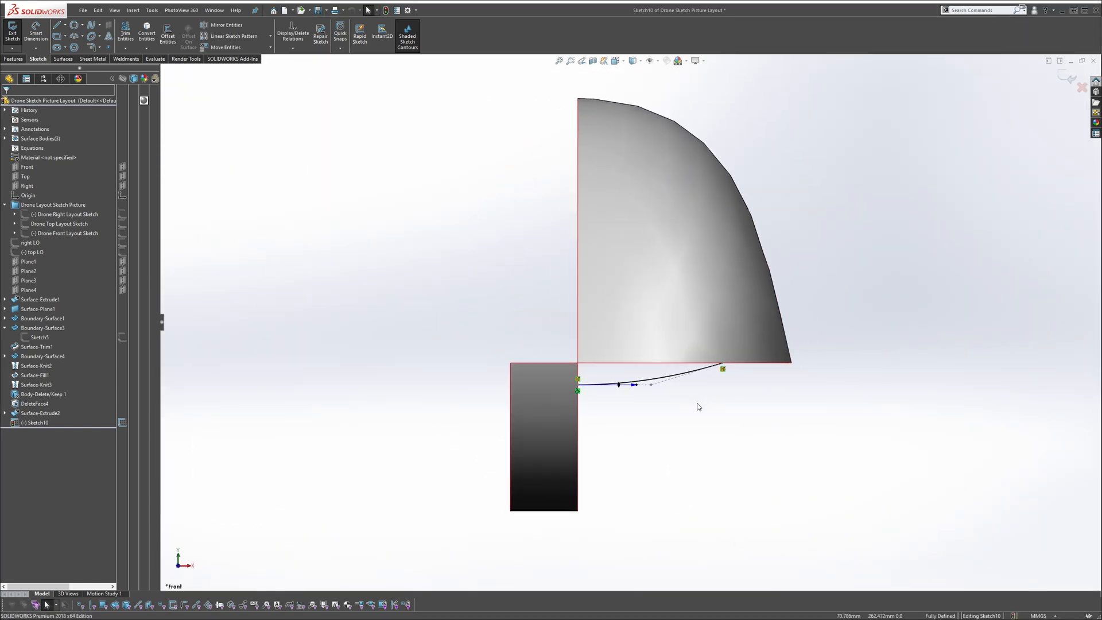
click(672, 378)
click(671, 421)
click(650, 383)
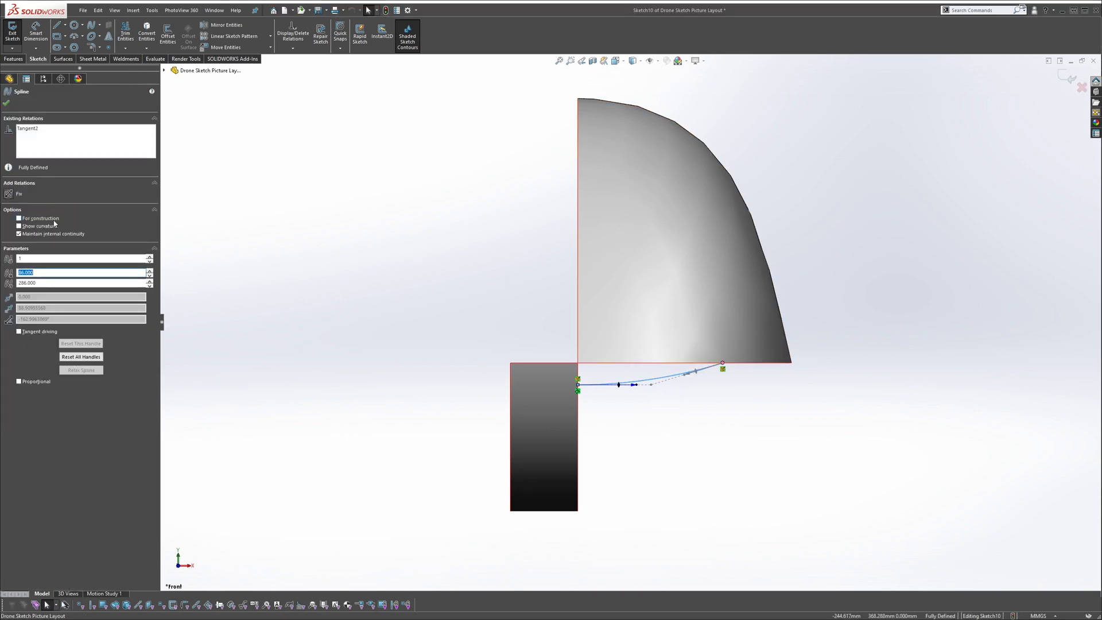
click(36, 227)
scroll(736, 382, down, 2)
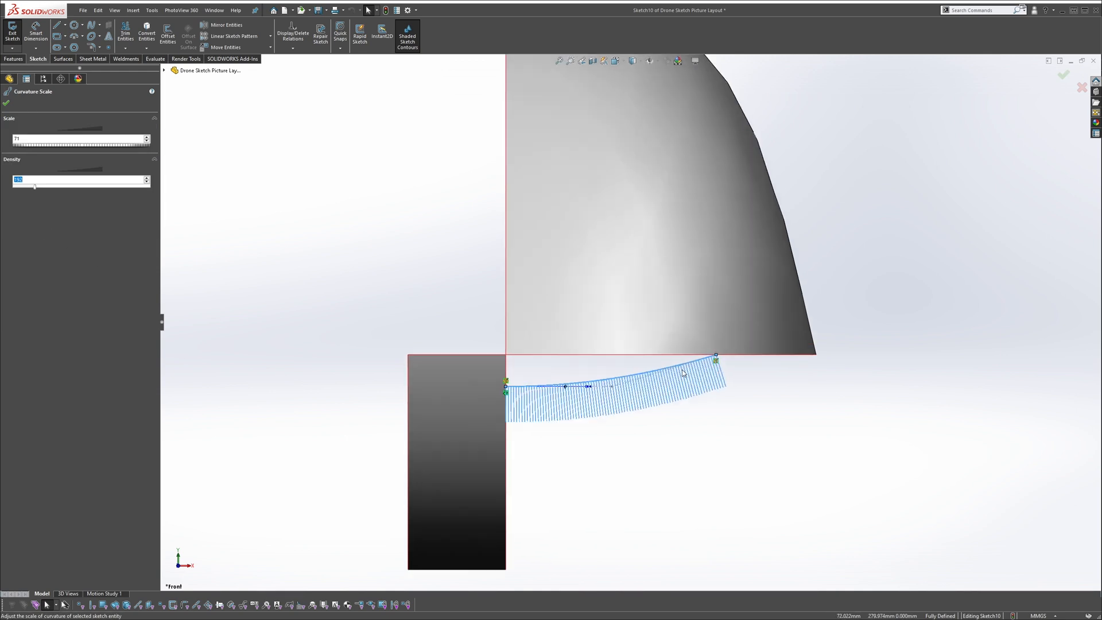
click(666, 439)
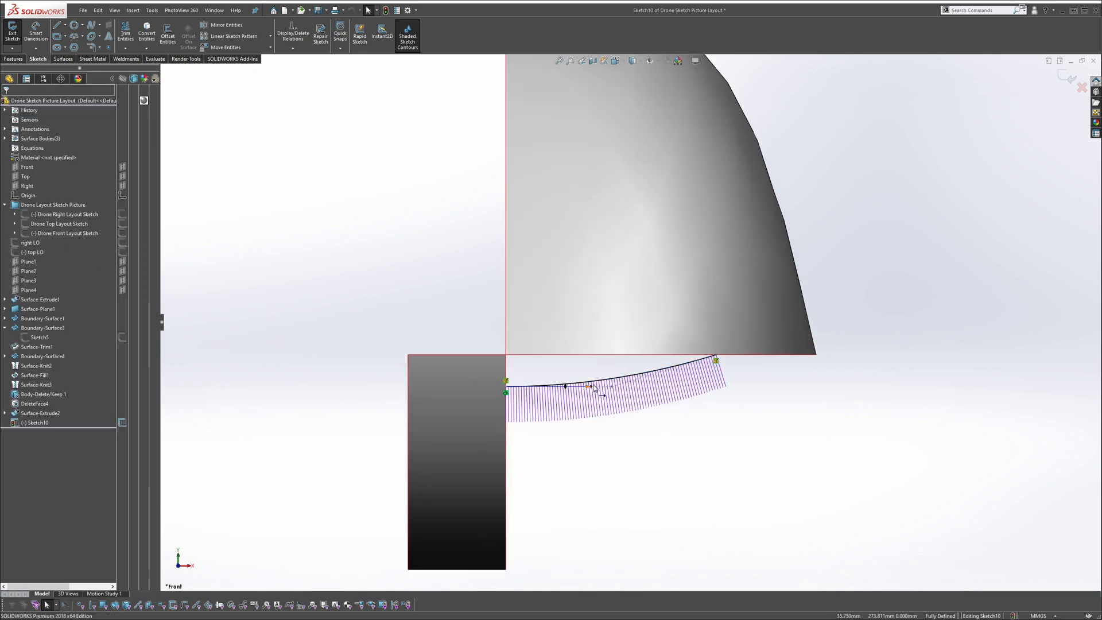
Adjust the spline's tangent handles at both endpoints to shape the curvature comb, angling the upper handle at about -161.6°
drag(605, 387, 623, 388)
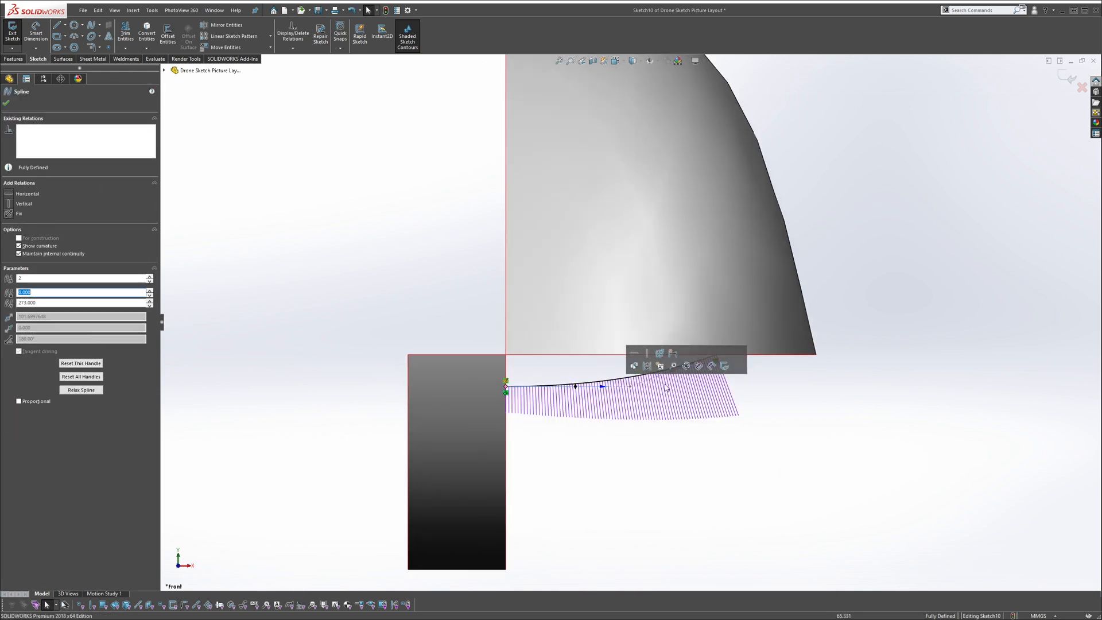
click(680, 444)
click(681, 370)
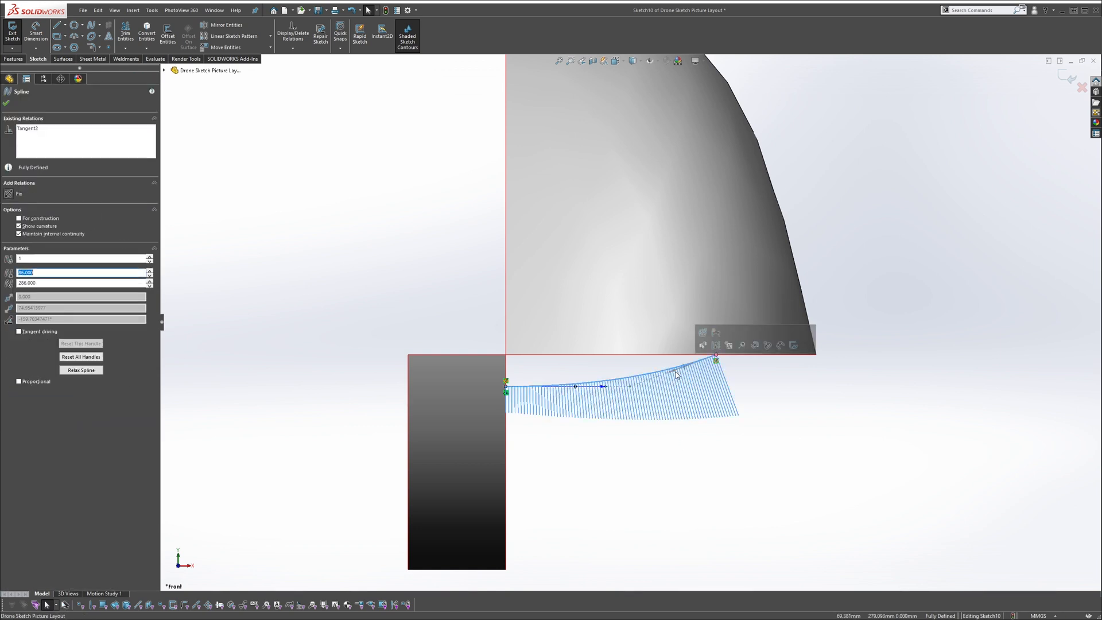
key(Escape)
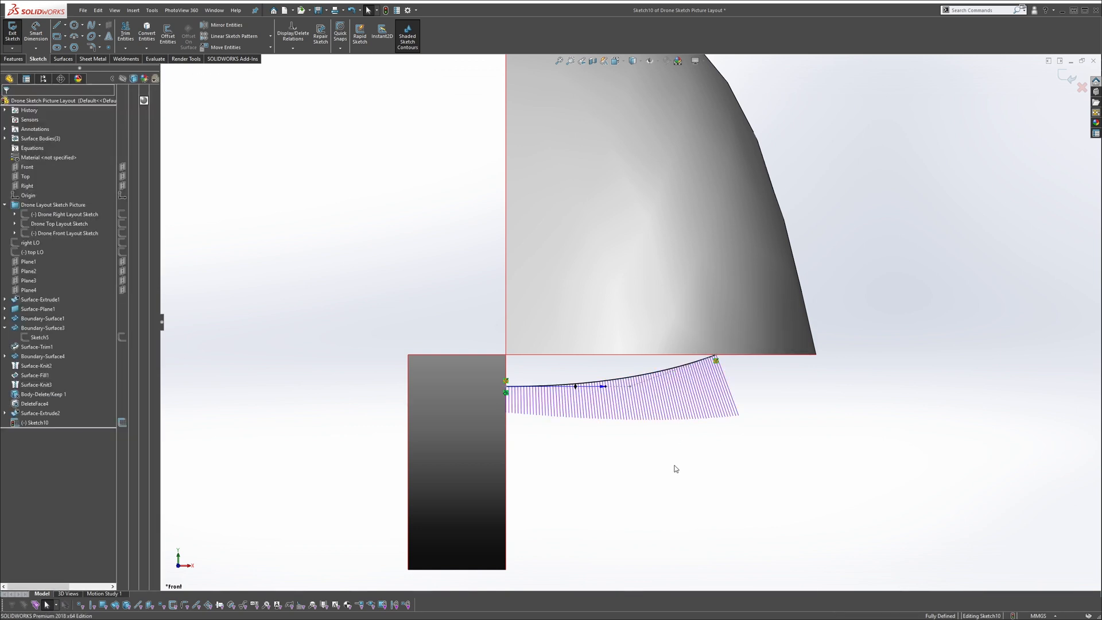
click(668, 377)
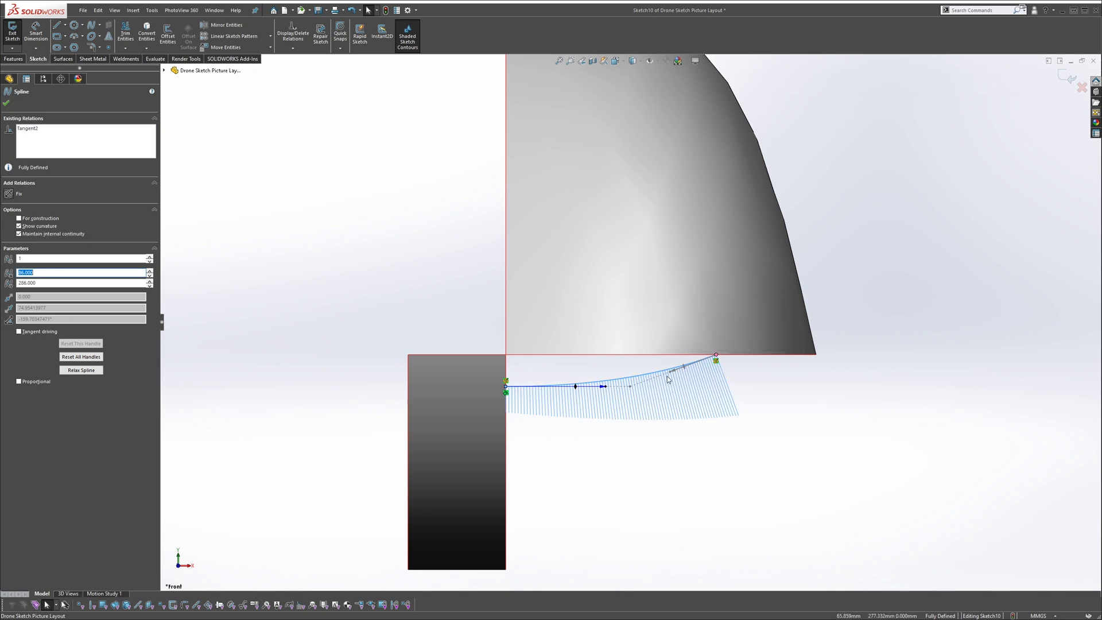
scroll(675, 389, down, 2)
mouse_move(597, 388)
mouse_down()
mouse_move(609, 404)
mouse_move(601, 390)
mouse_up()
click(606, 371)
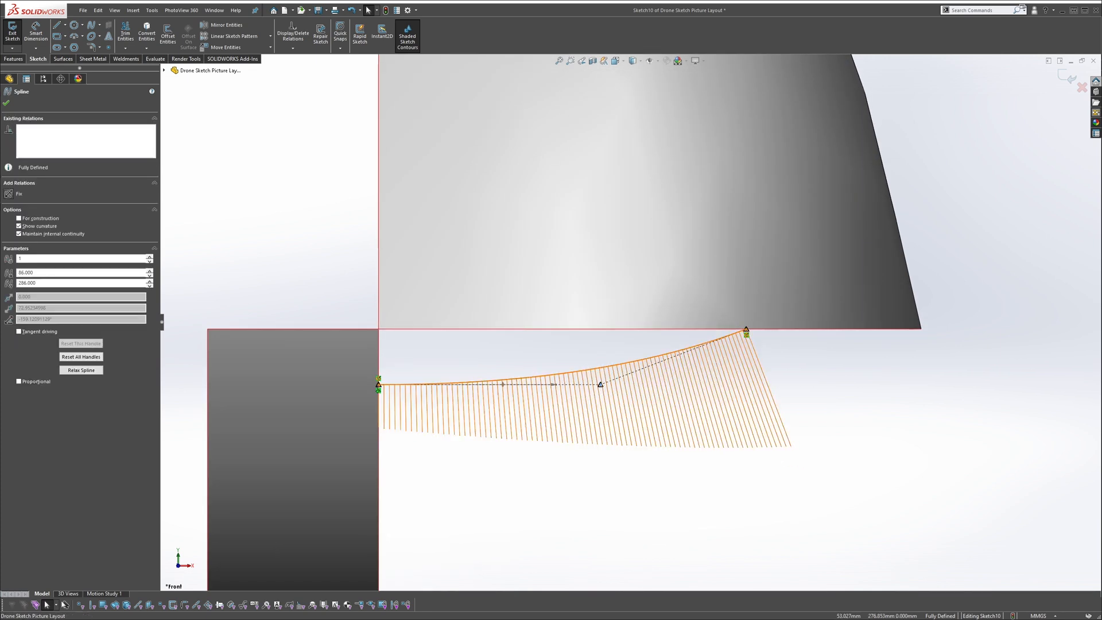
right_click(606, 369)
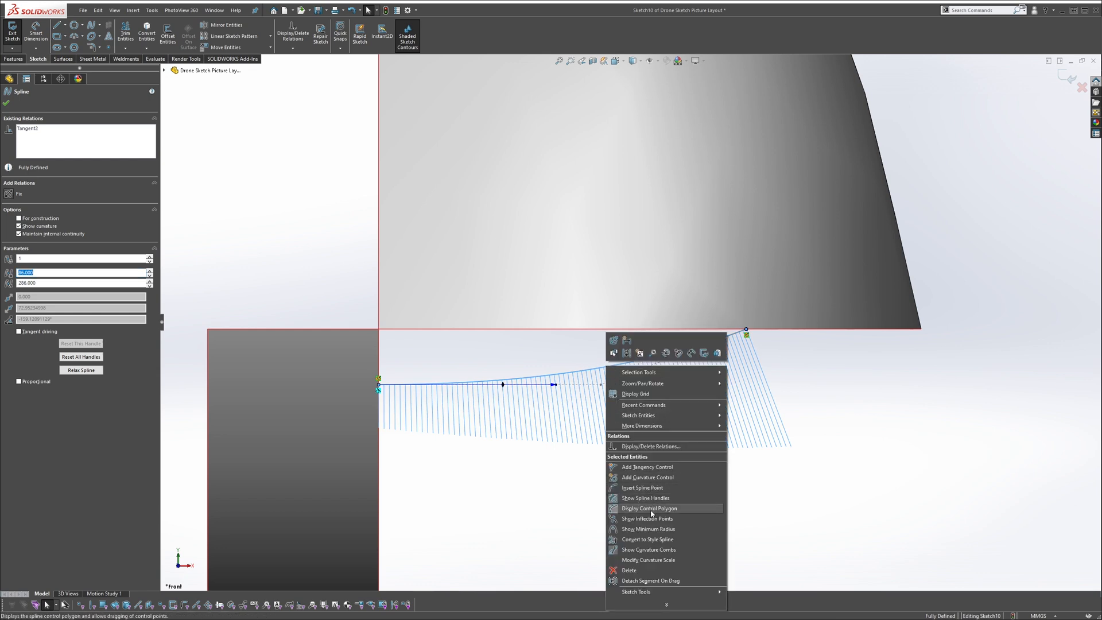
click(872, 413)
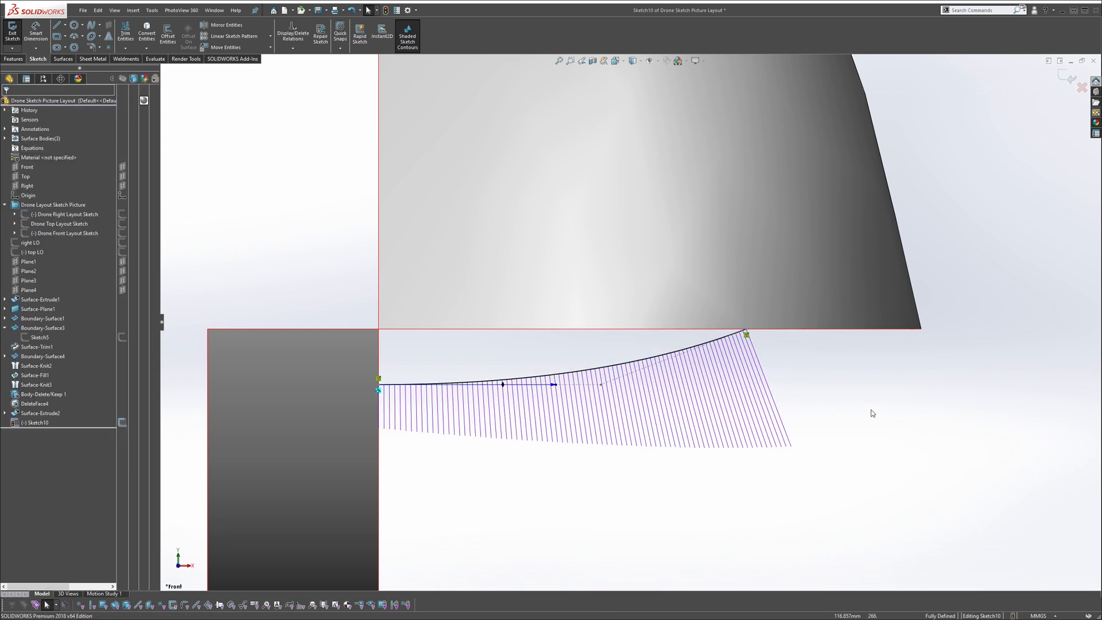
drag(740, 367, 618, 372)
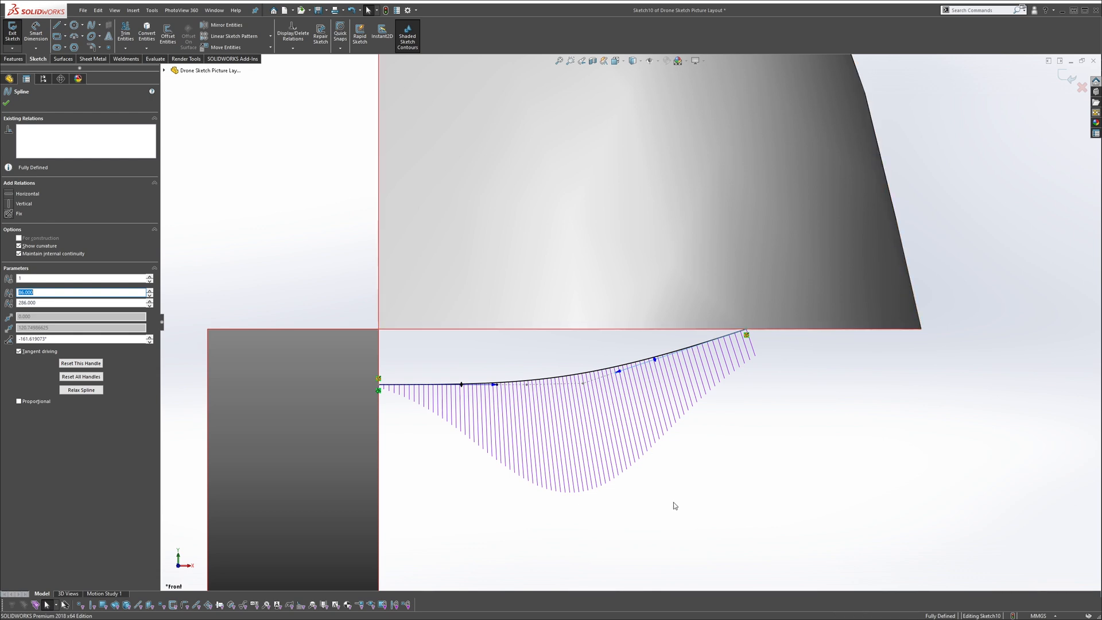
click(548, 400)
Dimension the tangent handle at the spline's lower endpoint to 121 mm
key(s)
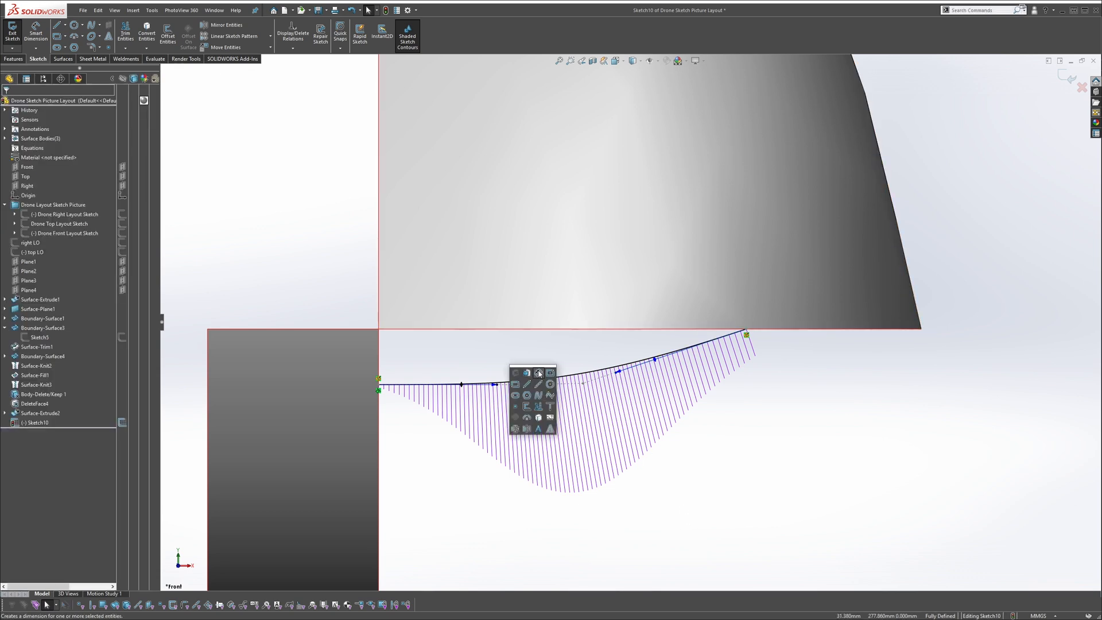
click(527, 373)
click(495, 386)
click(578, 444)
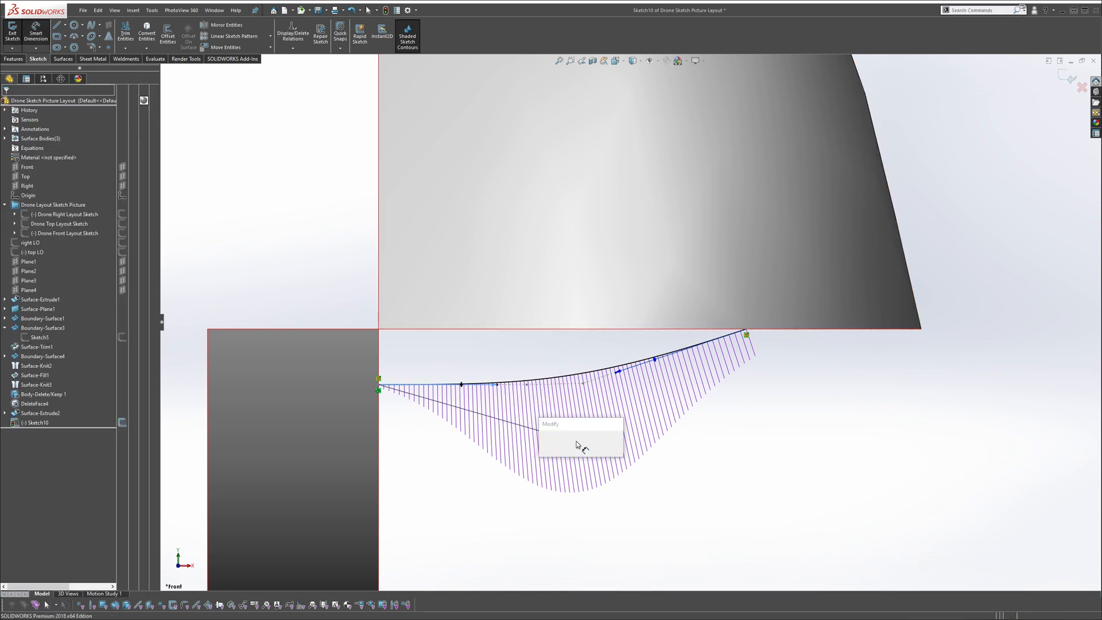
text(121)
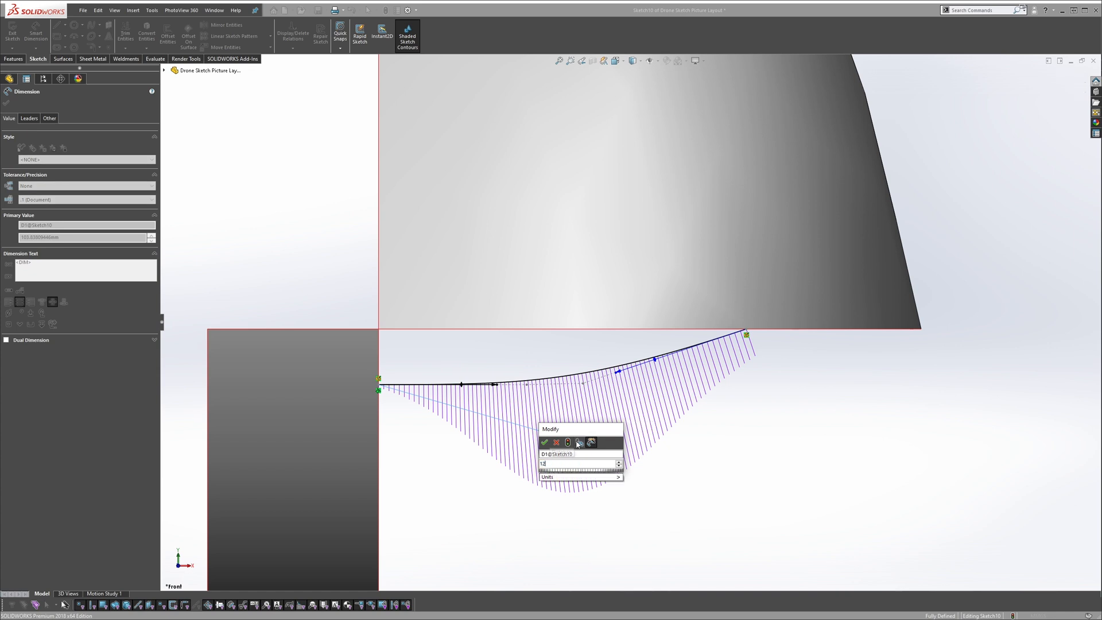
key(Return)
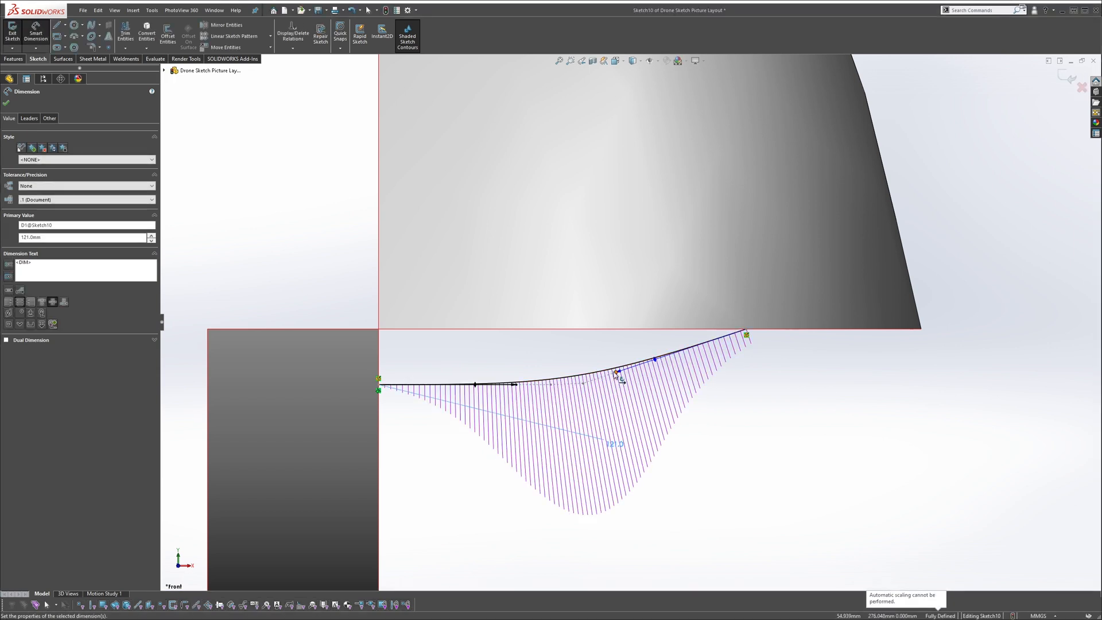
Dimension the tangent handle at the spline's upper endpoint to 110 mm and exit the sketch
click(618, 376)
click(668, 456)
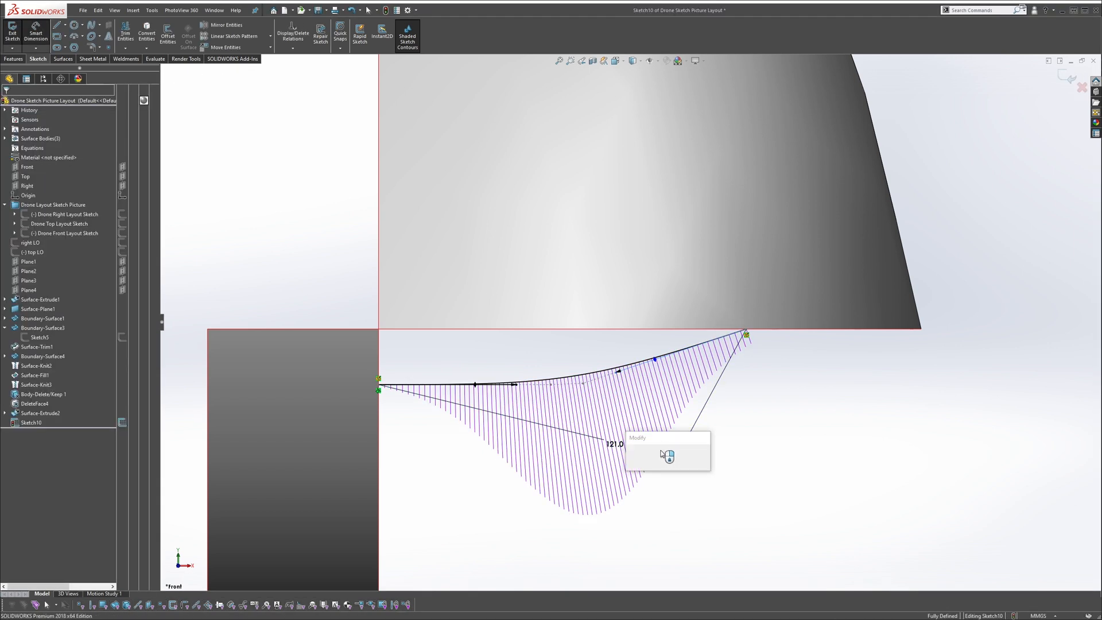
text(110)
key(Return)
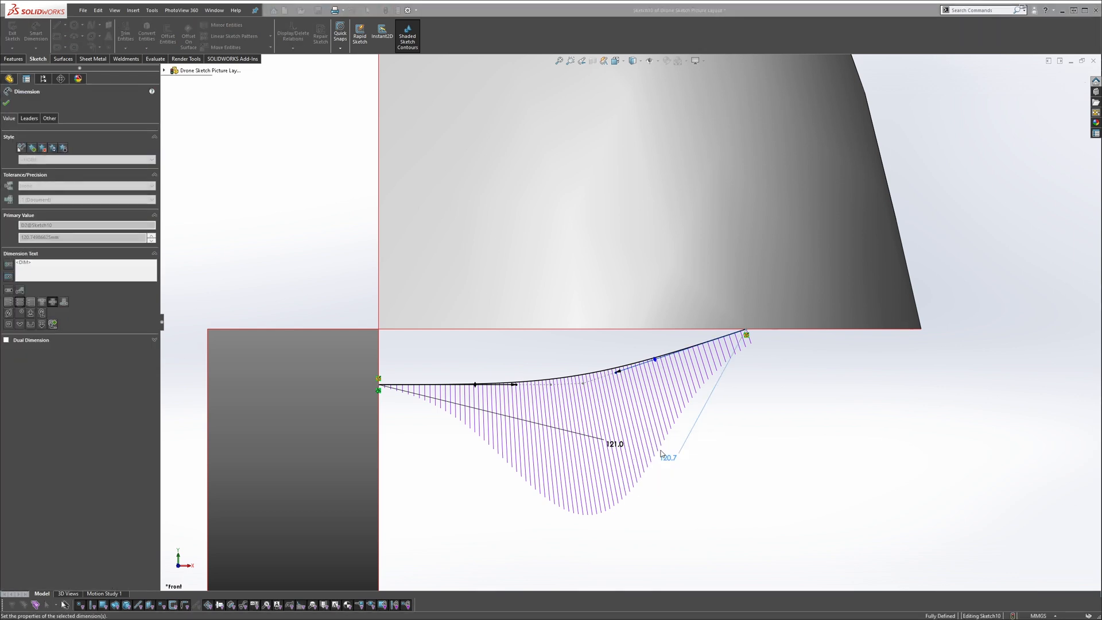
scroll(670, 395, up, 2)
scroll(456, 365, down, 2)
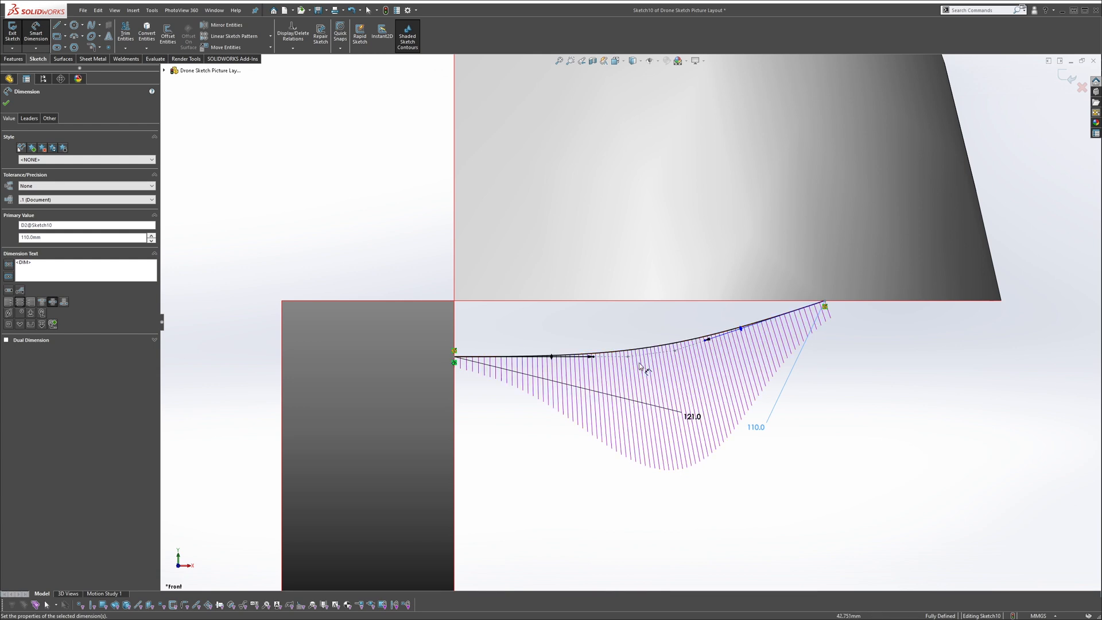
scroll(630, 324, up, 3)
key(Escape)
middle_drag(730, 303, 925, 170)
click(1062, 75)
mouse_move(718, 315)
middle_down()
mouse_move(750, 339)
mouse_move(652, 377)
mouse_move(661, 307)
mouse_move(327, 246)
middle_up()
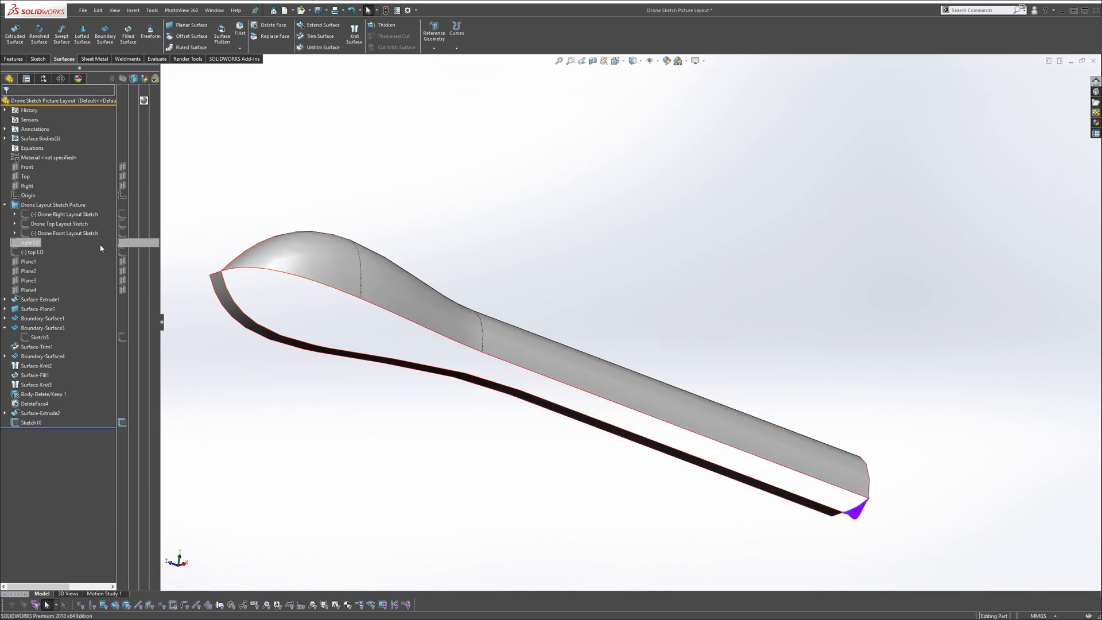
click(31, 274)
click(38, 259)
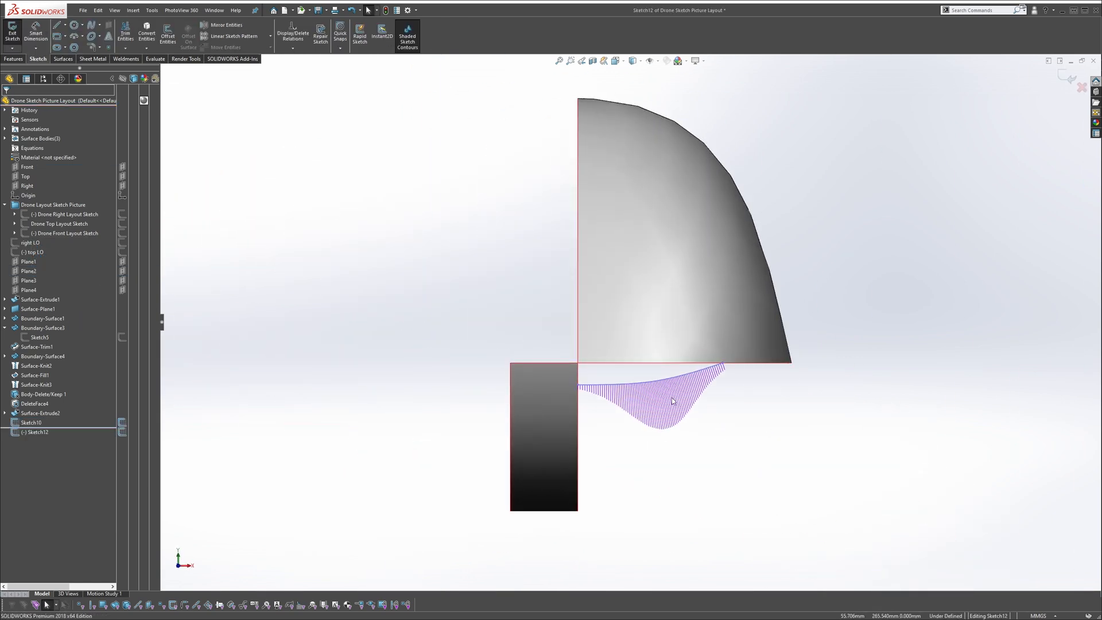
middle_drag(699, 387, 687, 384)
scroll(686, 384, up, 4)
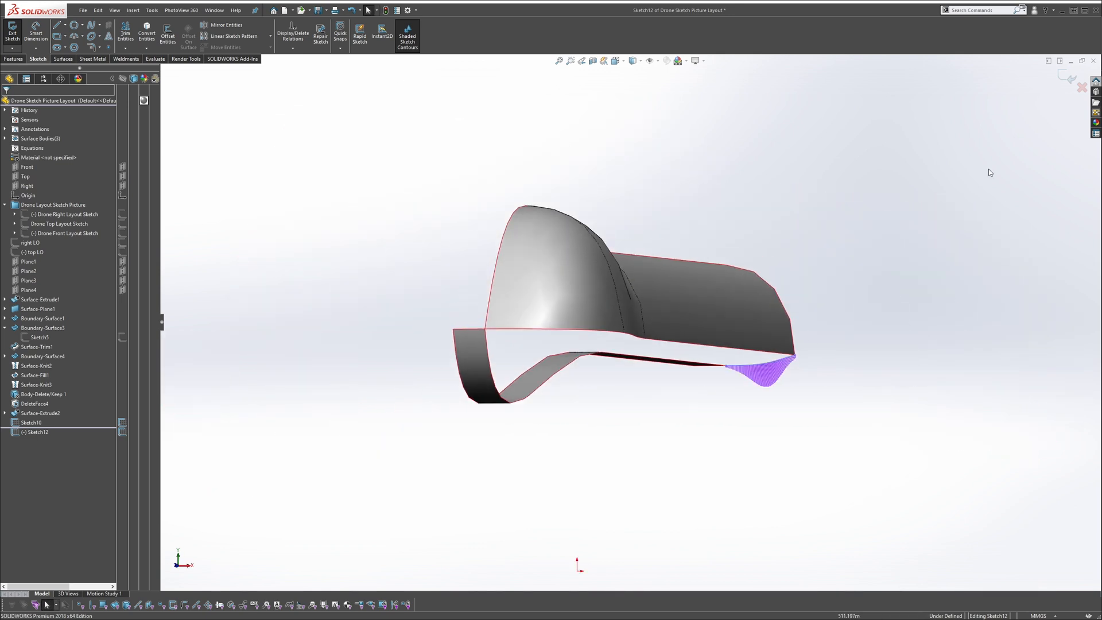
click(1070, 80)
Reopen the tube-end spline sketch, turn off the spline's curvature comb, and close the sketch
right_click(774, 360)
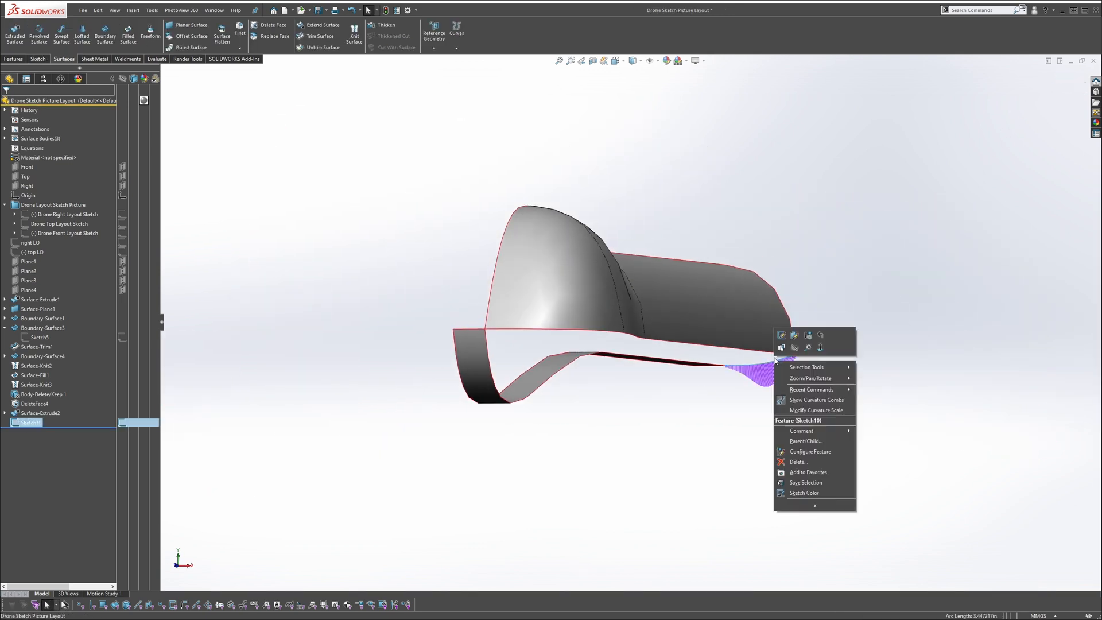
click(781, 335)
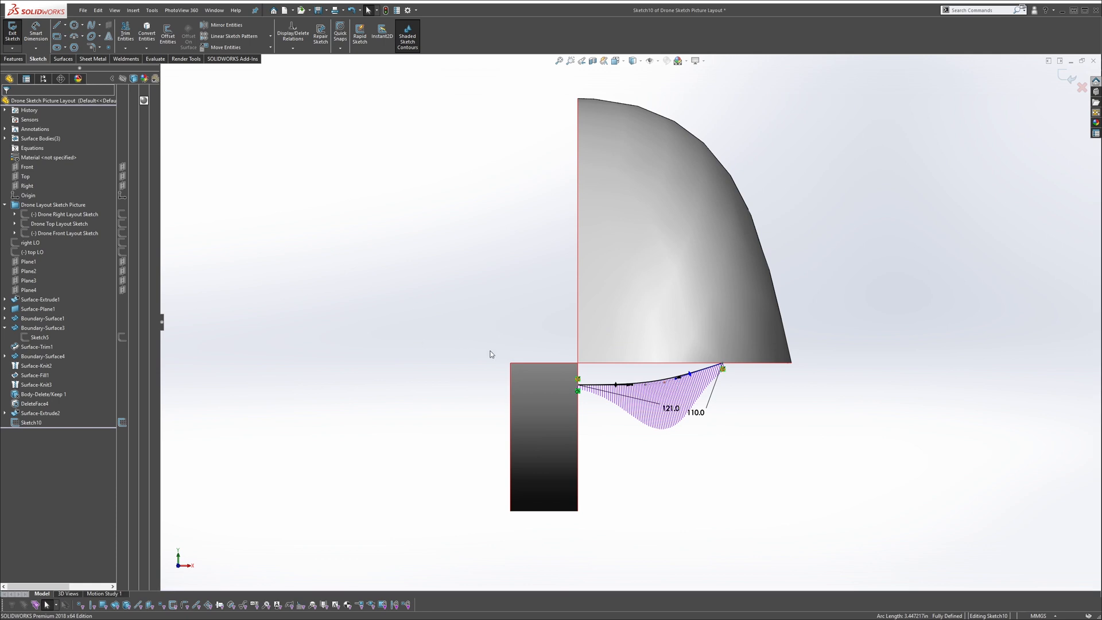
click(632, 383)
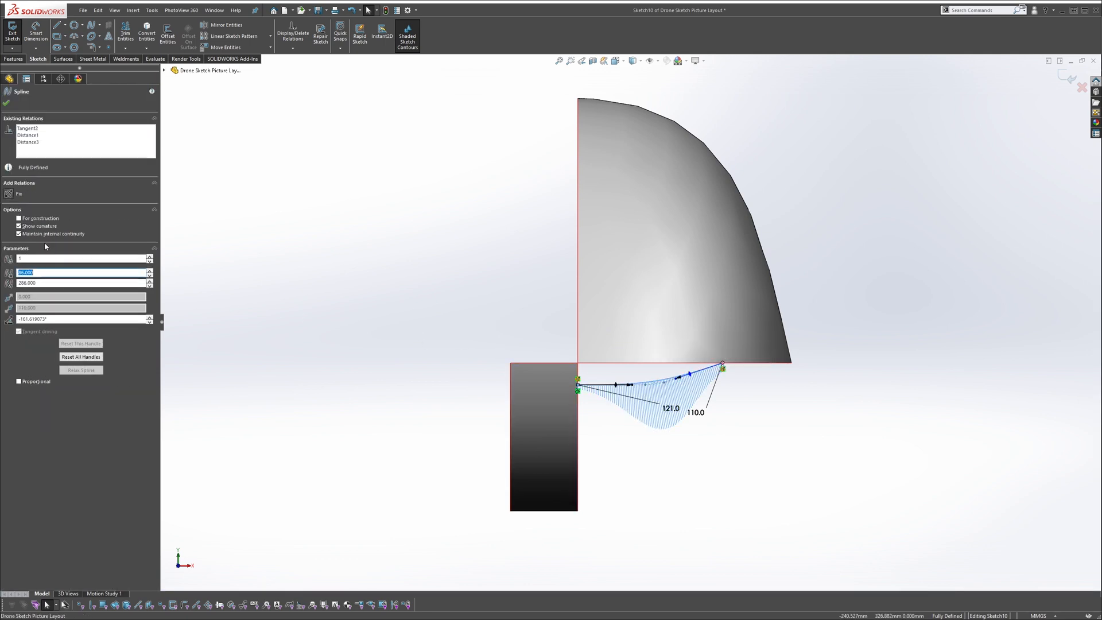
click(24, 227)
click(7, 104)
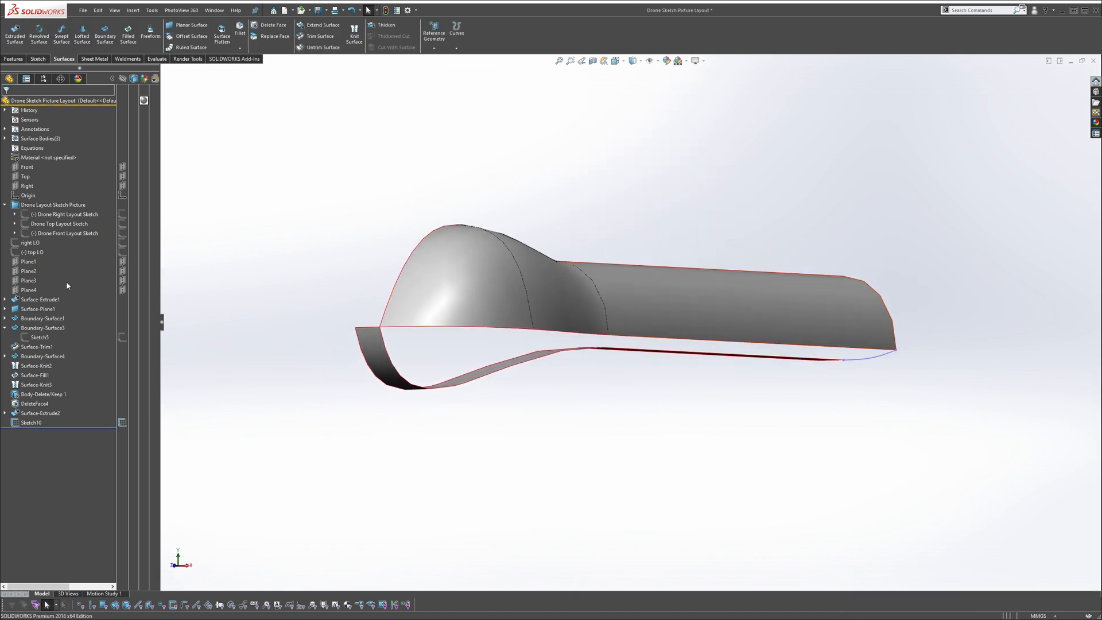
Sketch a two-point spline on Plane2 below the arm and pierce one endpoint to the tube's lower edge
click(27, 271)
click(35, 258)
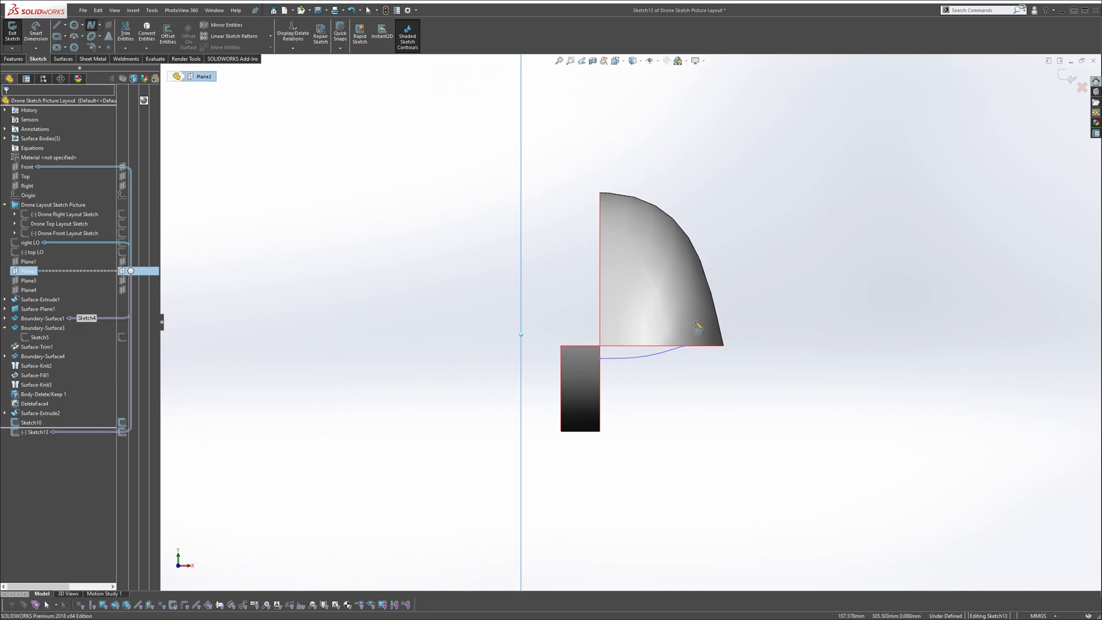
scroll(688, 330, up, 2)
middle_drag(643, 339, 654, 336)
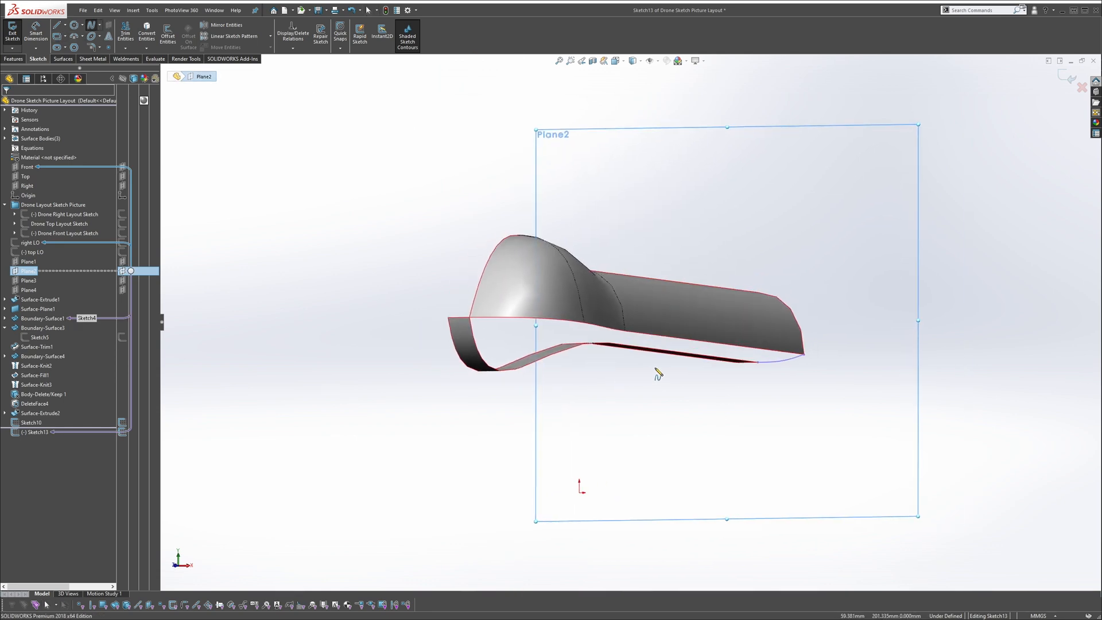
click(610, 378)
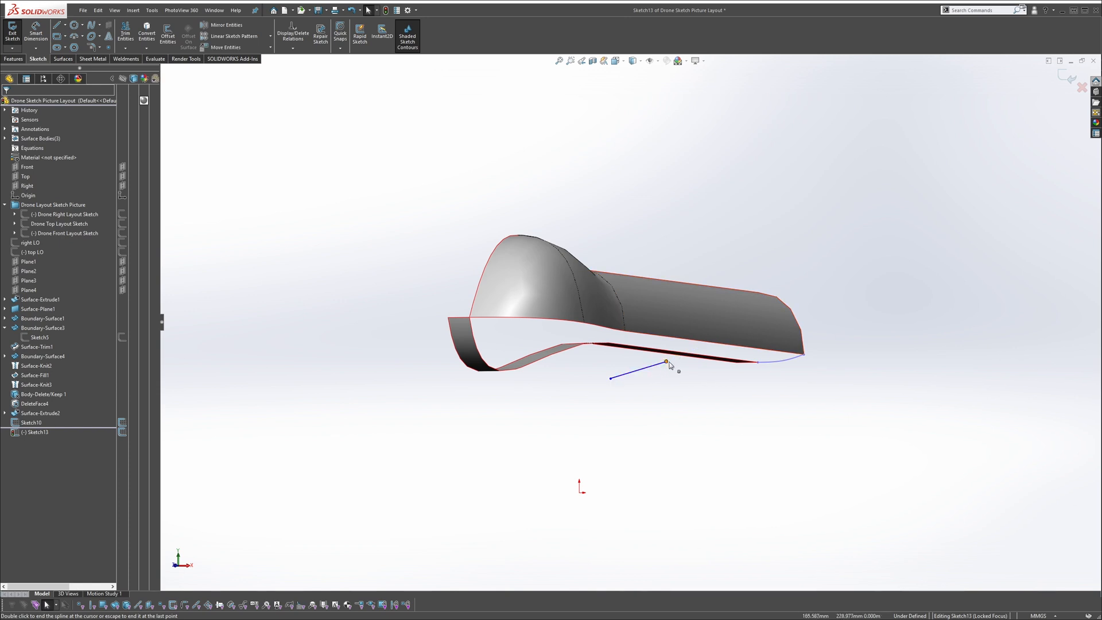
double_click(665, 362)
ctrl+click(659, 336)
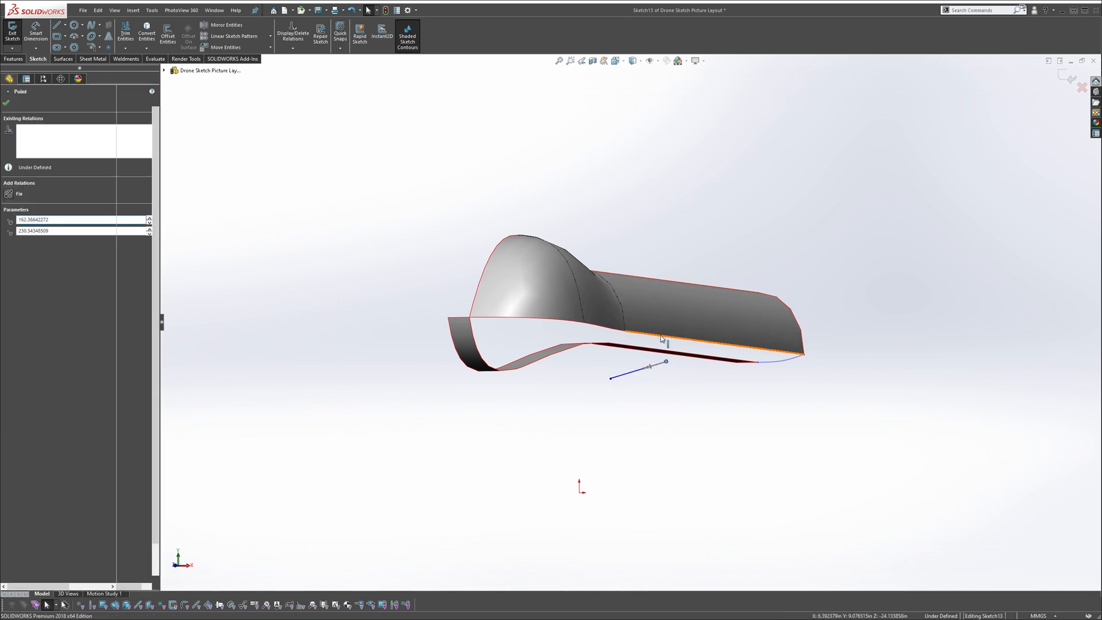
click(685, 296)
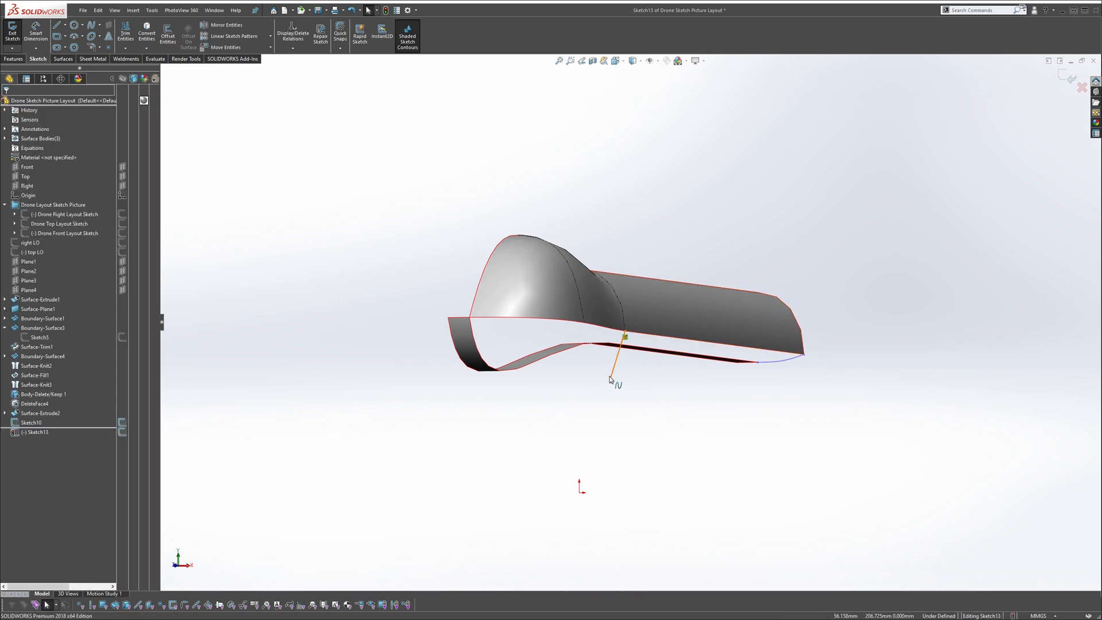
Finish the spline below the arm and pierce its free endpoint to the inner edge of the extruded reference surface
click(611, 378)
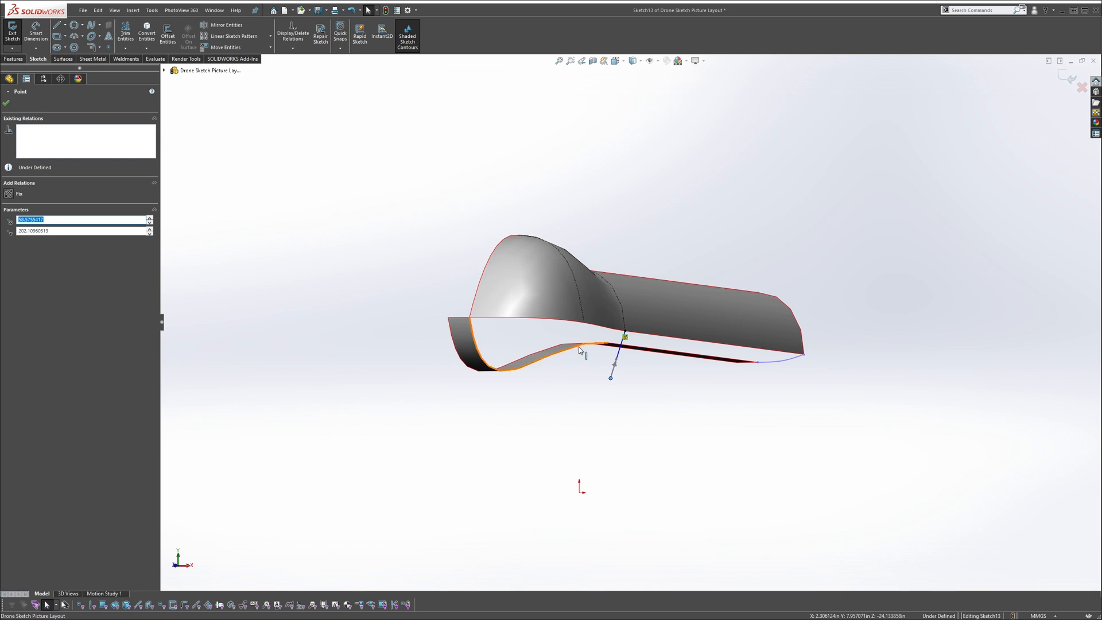
ctrl+click(578, 347)
click(610, 348)
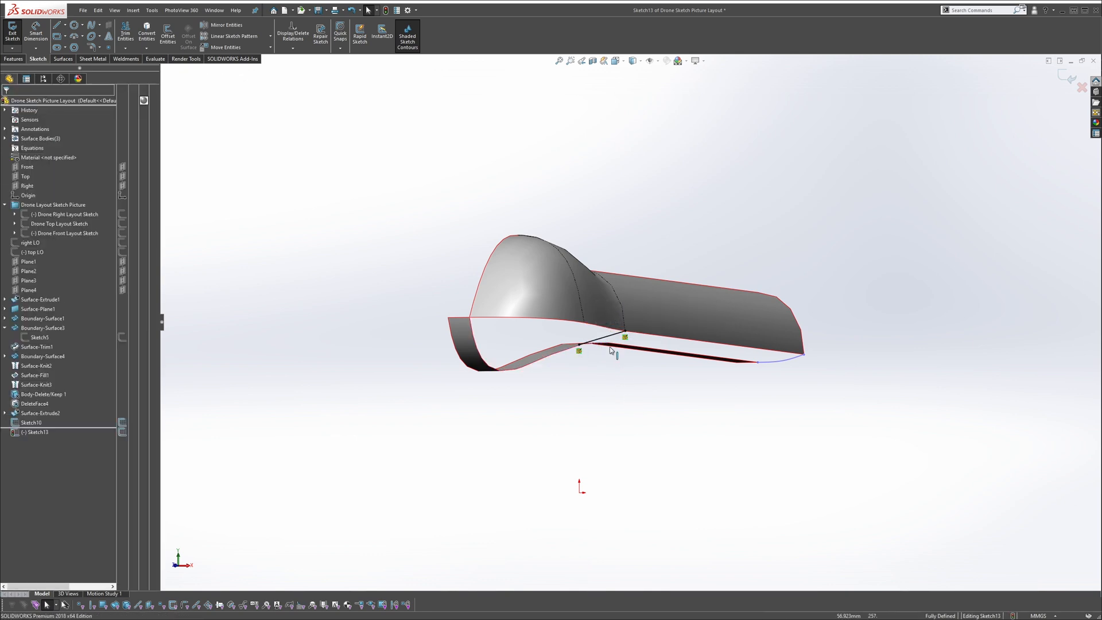
Make the spline tangent to the face of the extruded reference surface at their shared end
scroll(604, 353, down, 4)
middle_drag(605, 356, 635, 284)
click(635, 288)
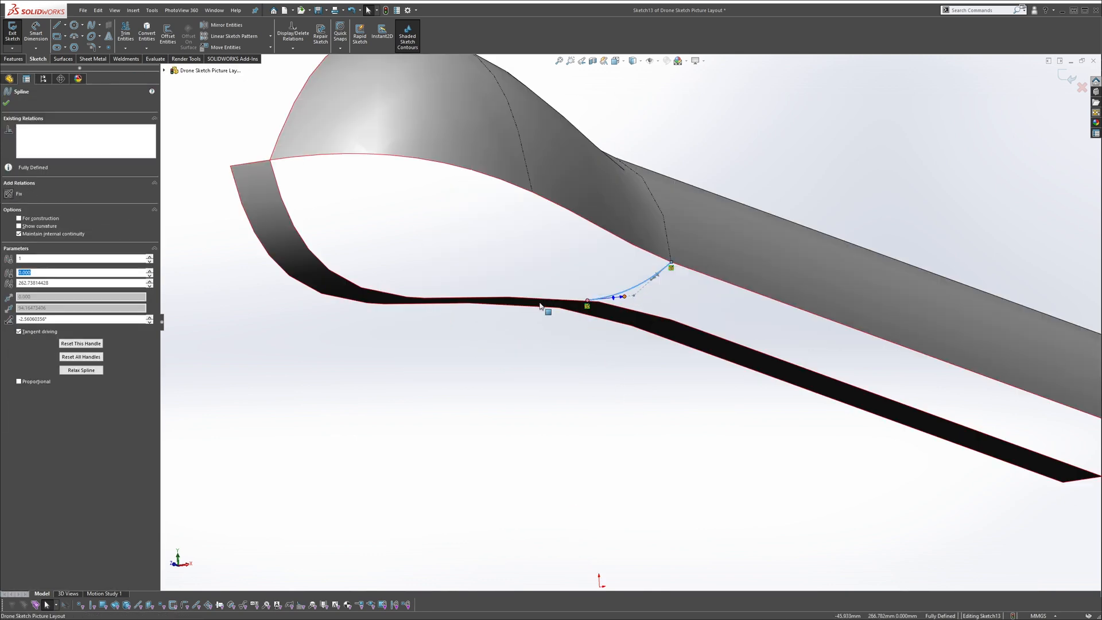
ctrl+click(546, 302)
mouse_move(546, 302)
middle_down()
mouse_move(554, 249)
mouse_move(558, 312)
middle_up()
ctrl+click(558, 312)
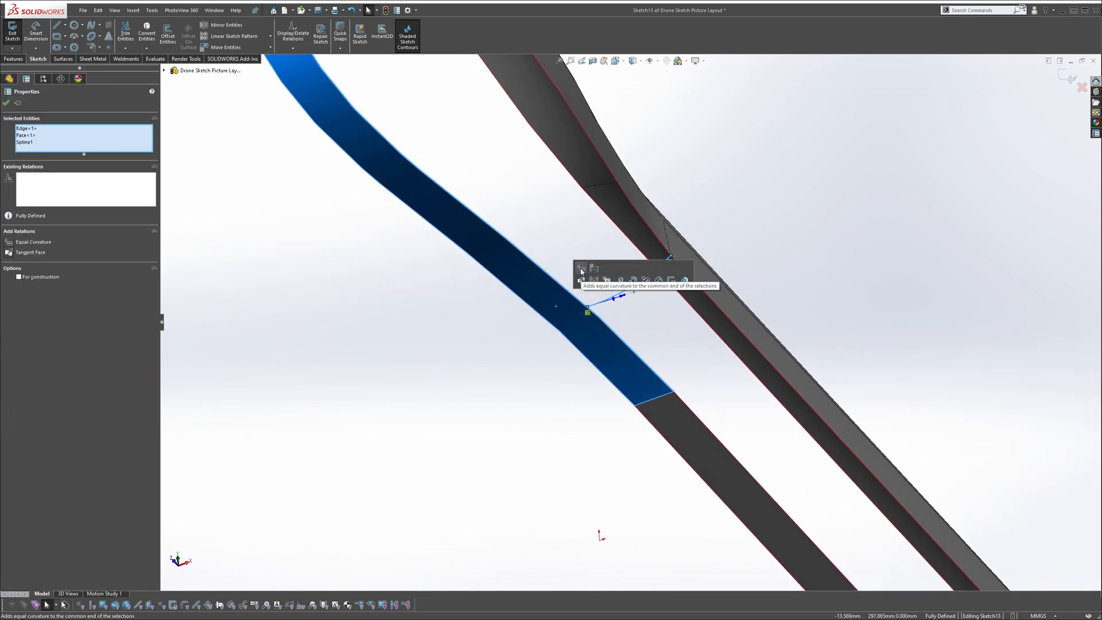
click(787, 246)
Switch to the Front view and show the curvature comb on the new spline, keeping its default scale and density
scroll(632, 293, up, 10)
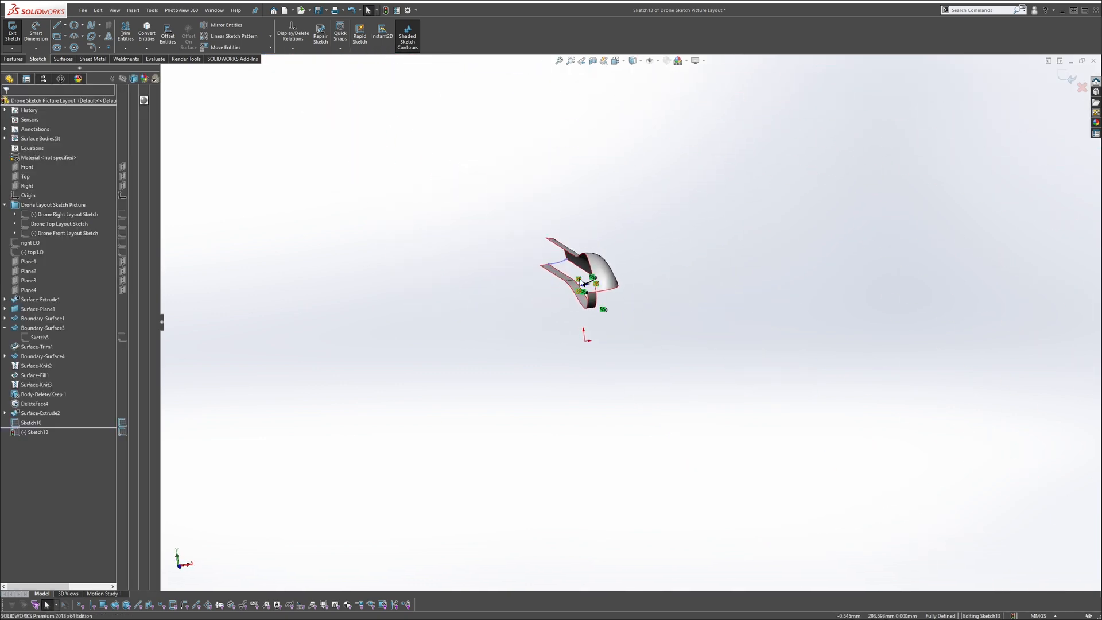
key(space)
click(550, 312)
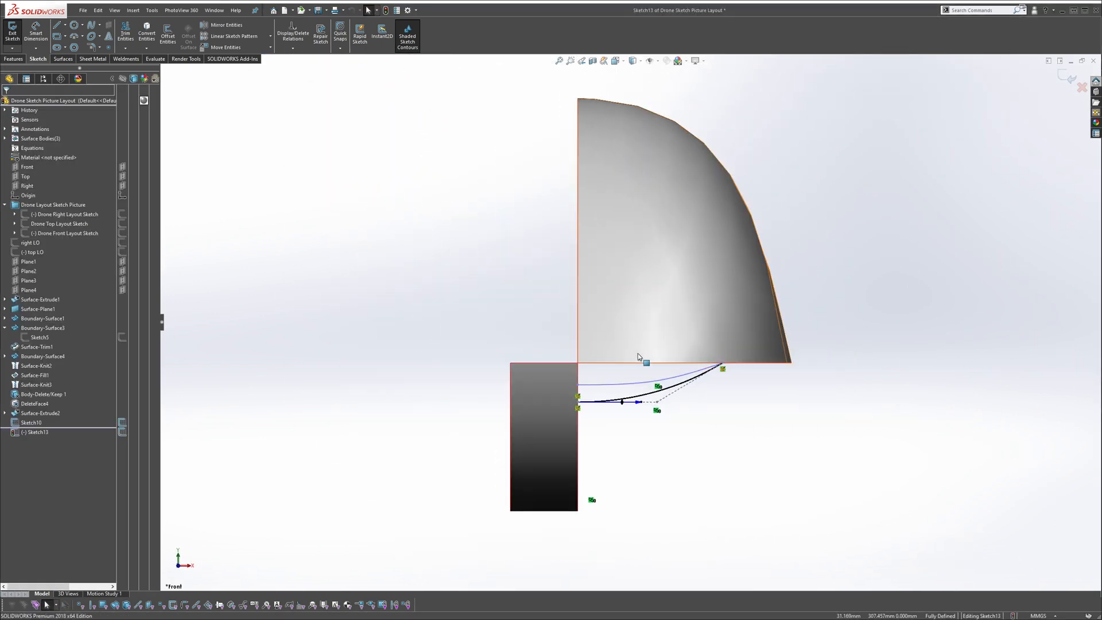
click(669, 392)
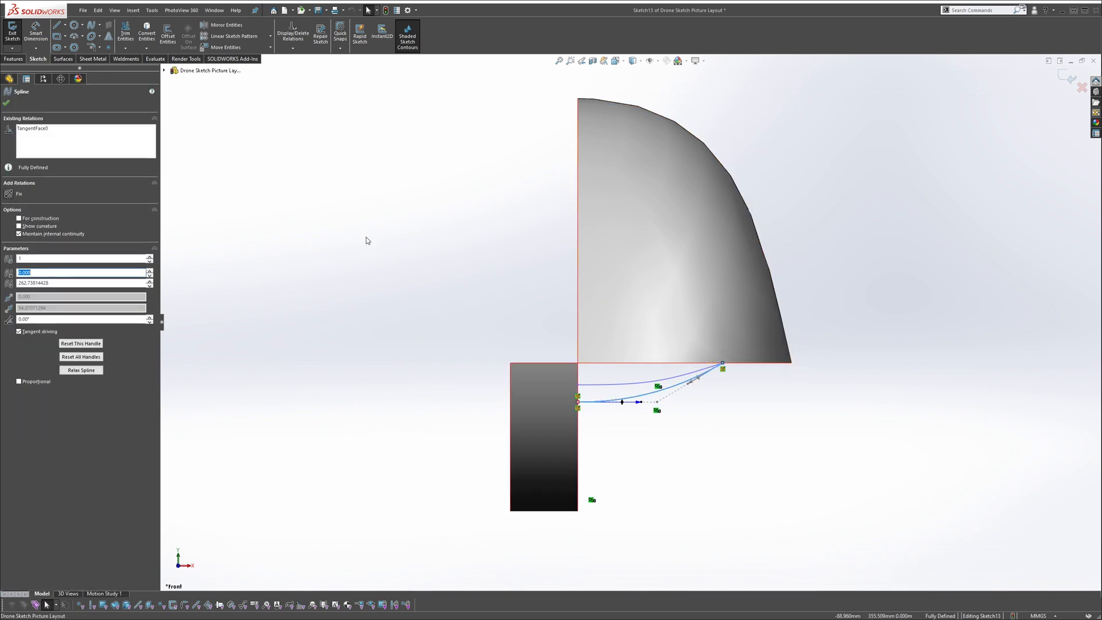
click(48, 226)
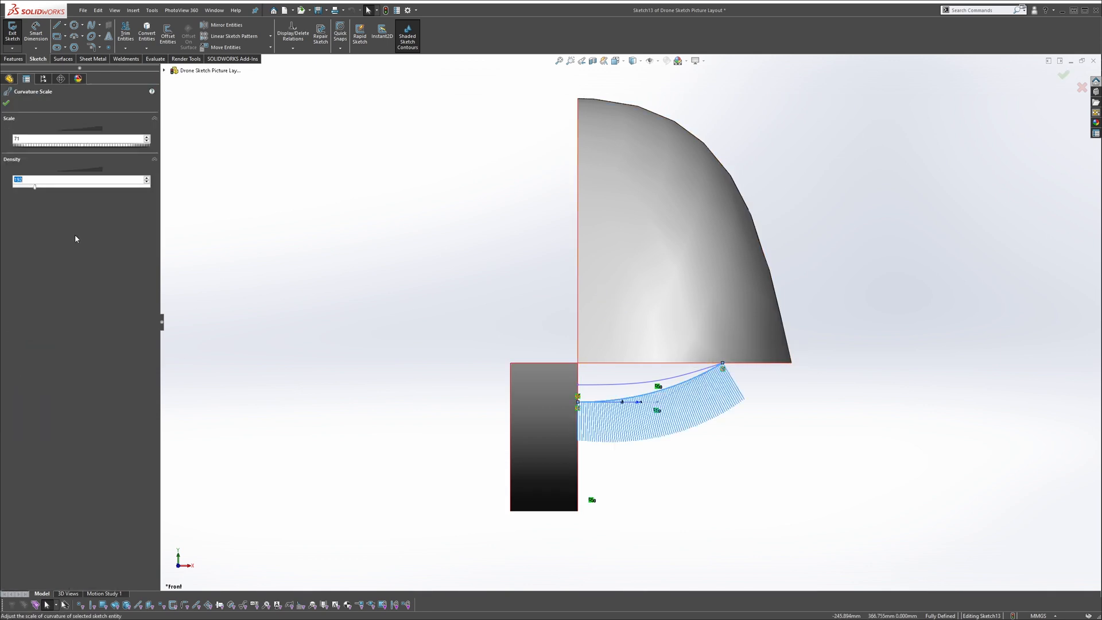
scroll(642, 442, up, 4)
key(Escape)
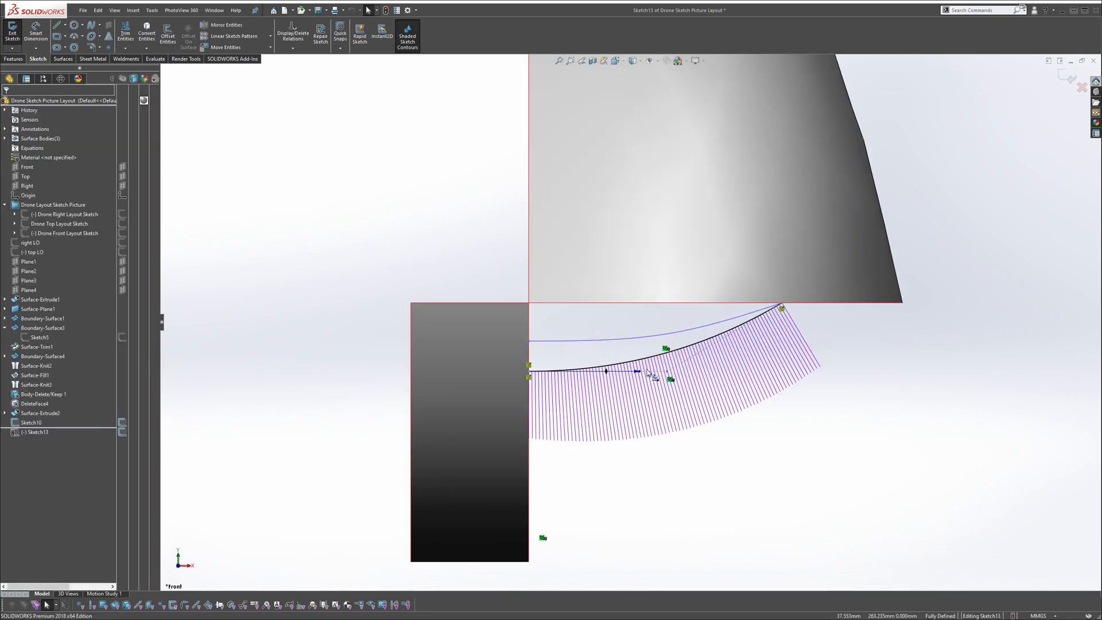
Adjust the lengths of both spline tangent handles to flatten the curve near the reference surface and smooth its curvature comb
drag(649, 373, 670, 376)
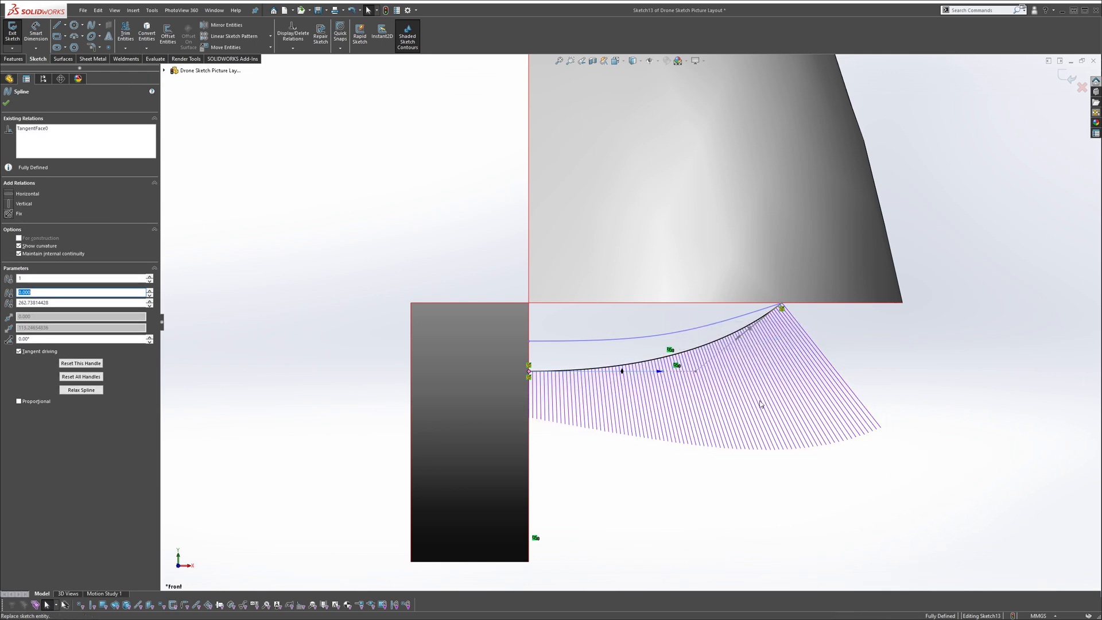
drag(739, 342, 721, 351)
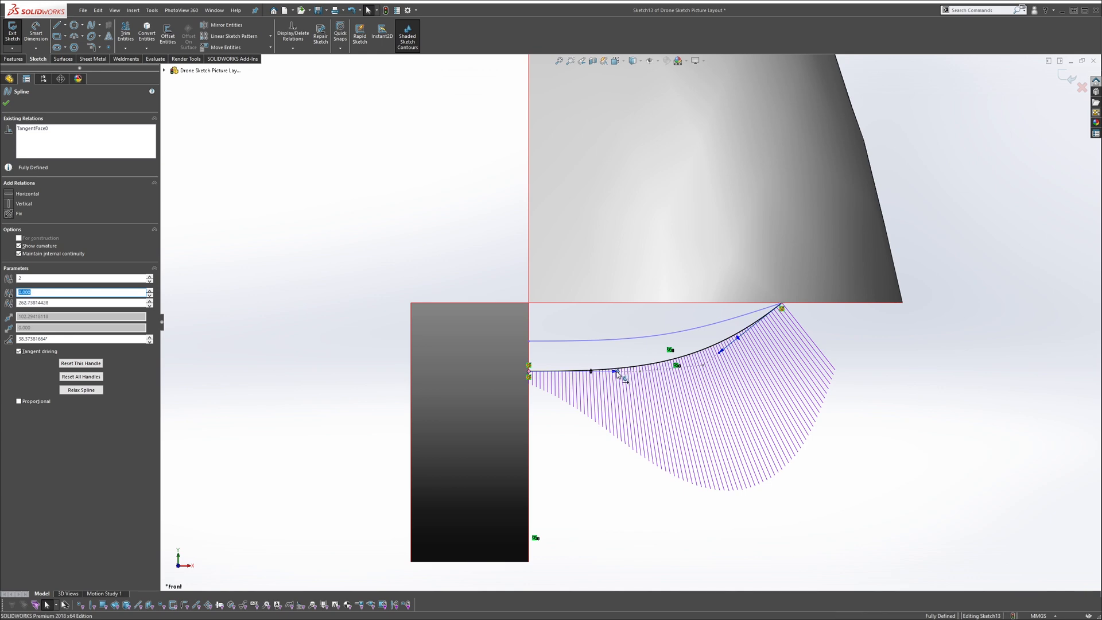
drag(617, 371, 611, 371)
click(841, 411)
scroll(803, 386, down, 2)
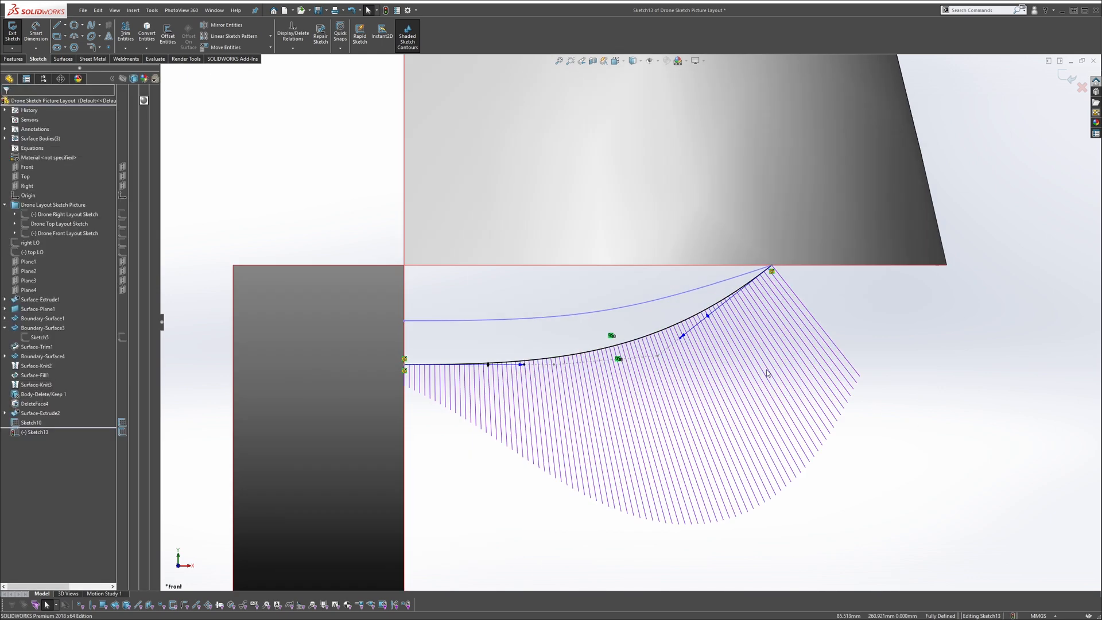
scroll(767, 373, down, 1)
drag(659, 331, 655, 347)
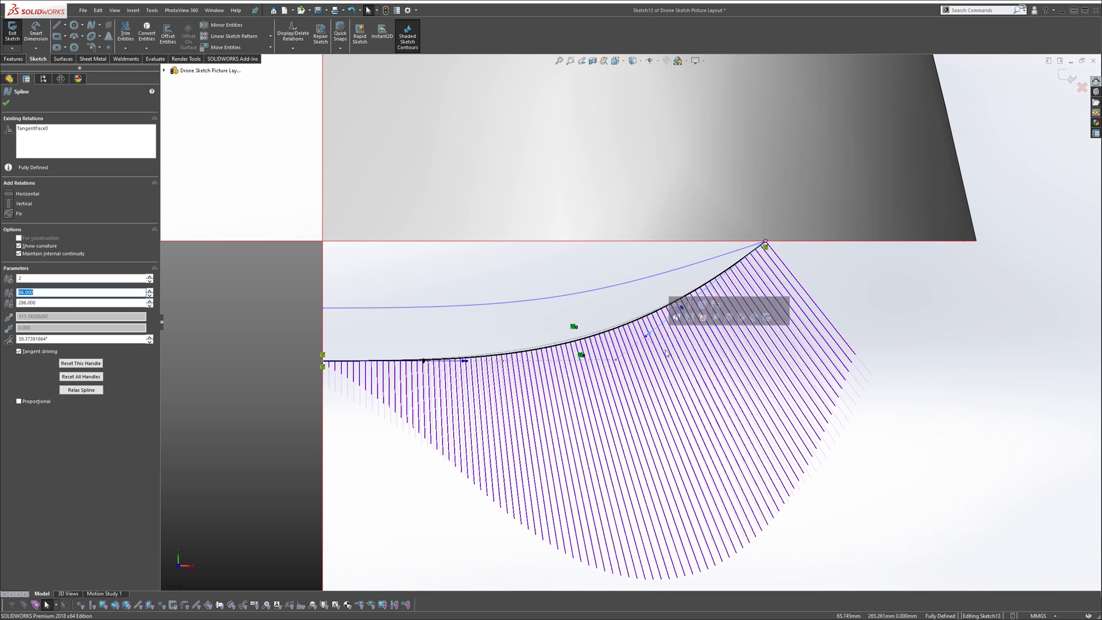
scroll(746, 428, up, 3)
click(763, 442)
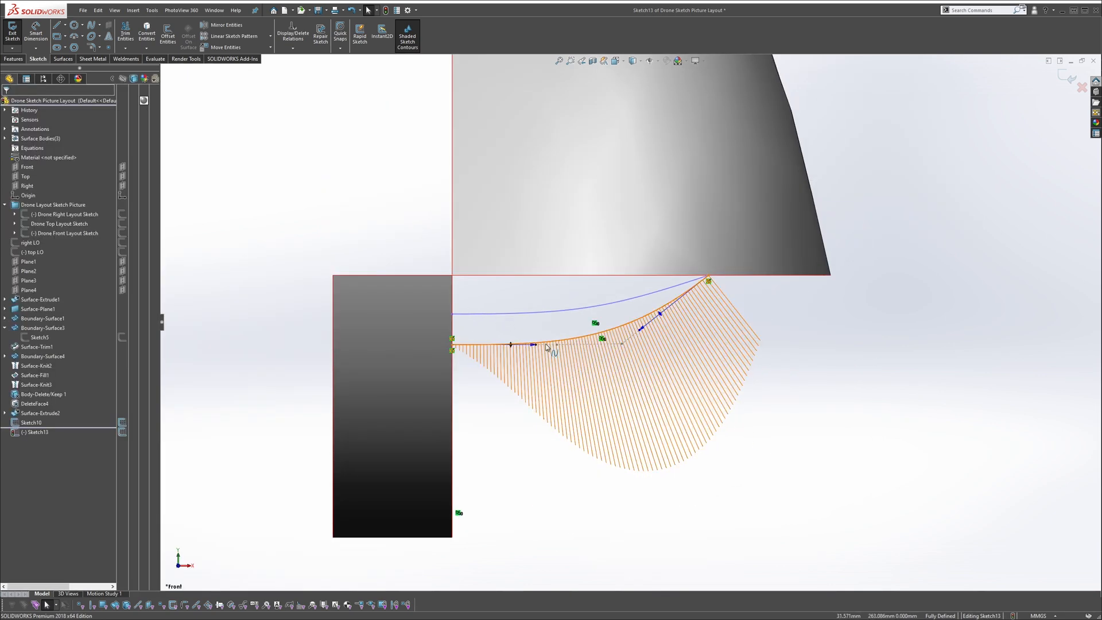
drag(552, 350, 575, 353)
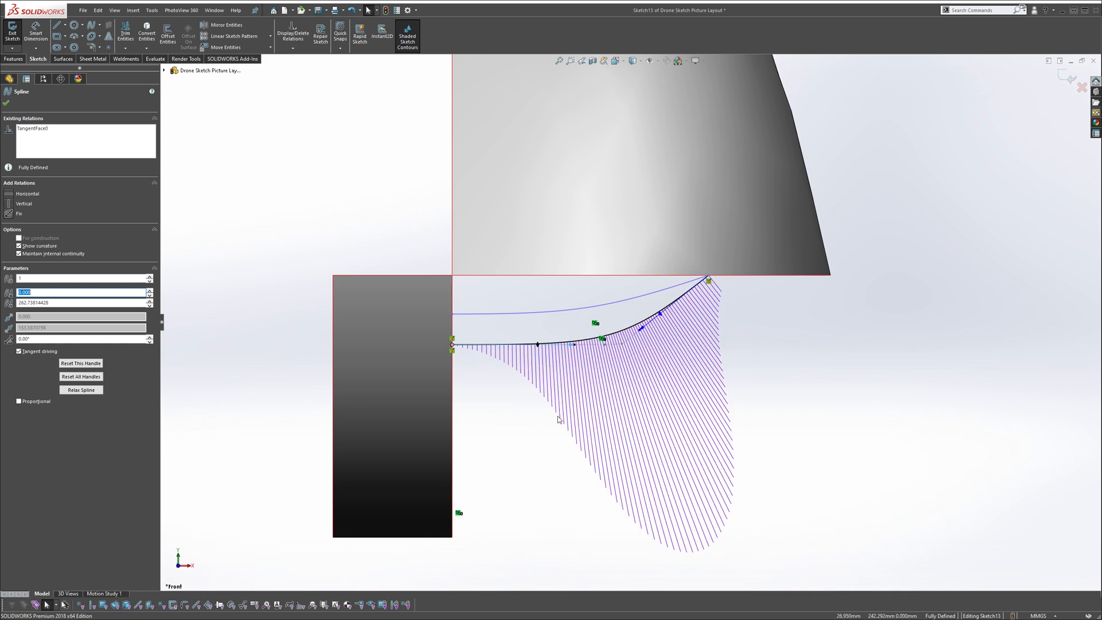
scroll(574, 384, up, 2)
click(569, 386)
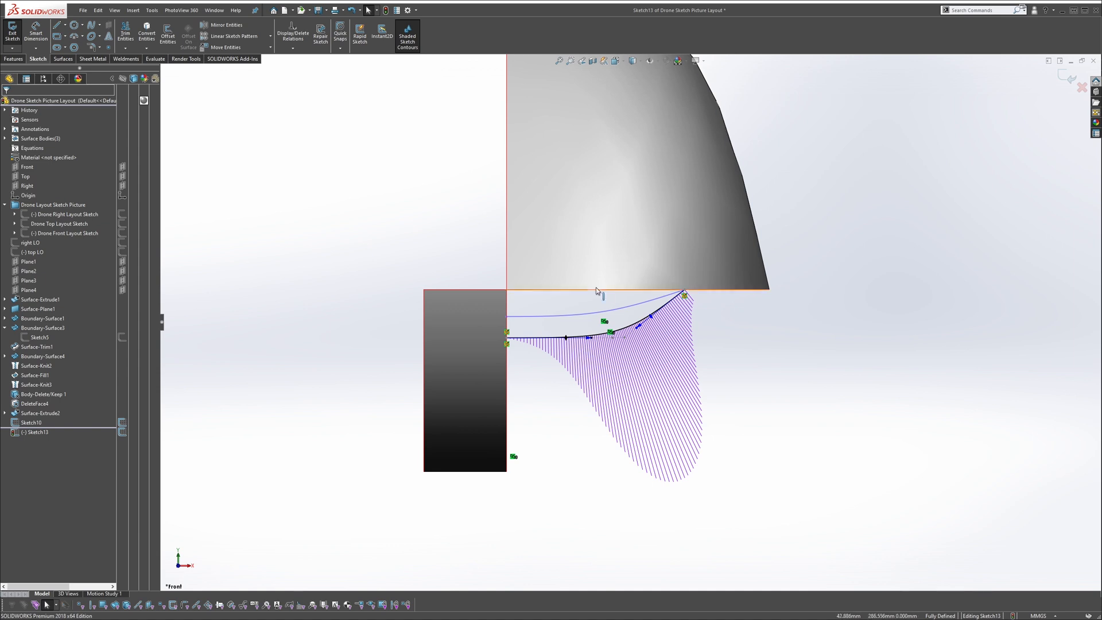
Dimension the tangent handle at the spline's lower endpoint on the reference surface to 153 mm
key(s)
click(634, 310)
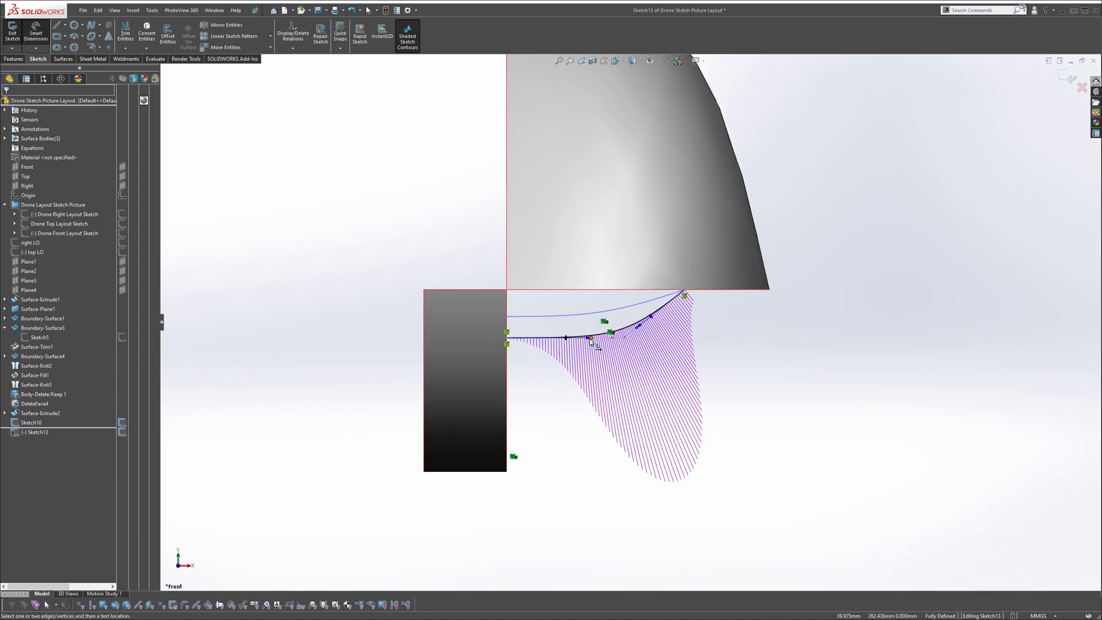
scroll(590, 339, down, 3)
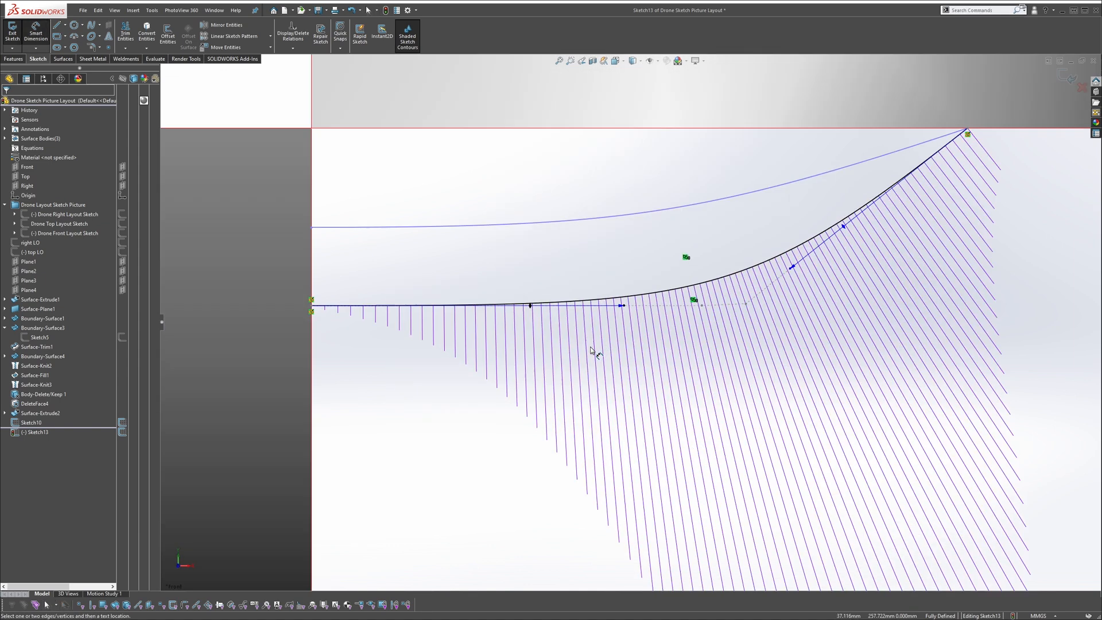
click(623, 308)
click(740, 402)
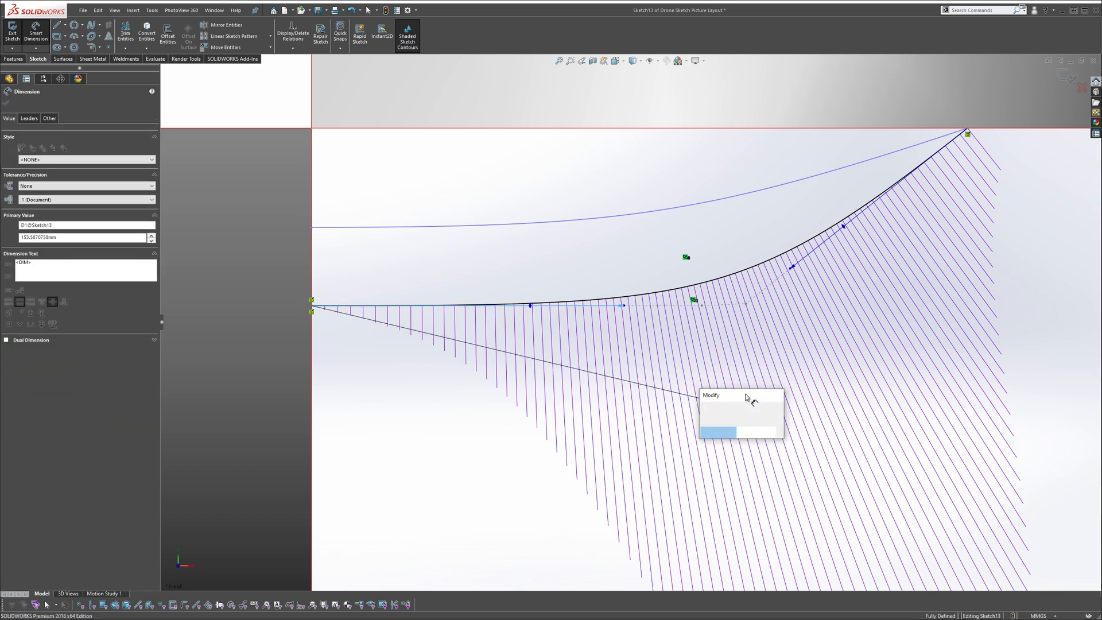
text(153)
key(Return)
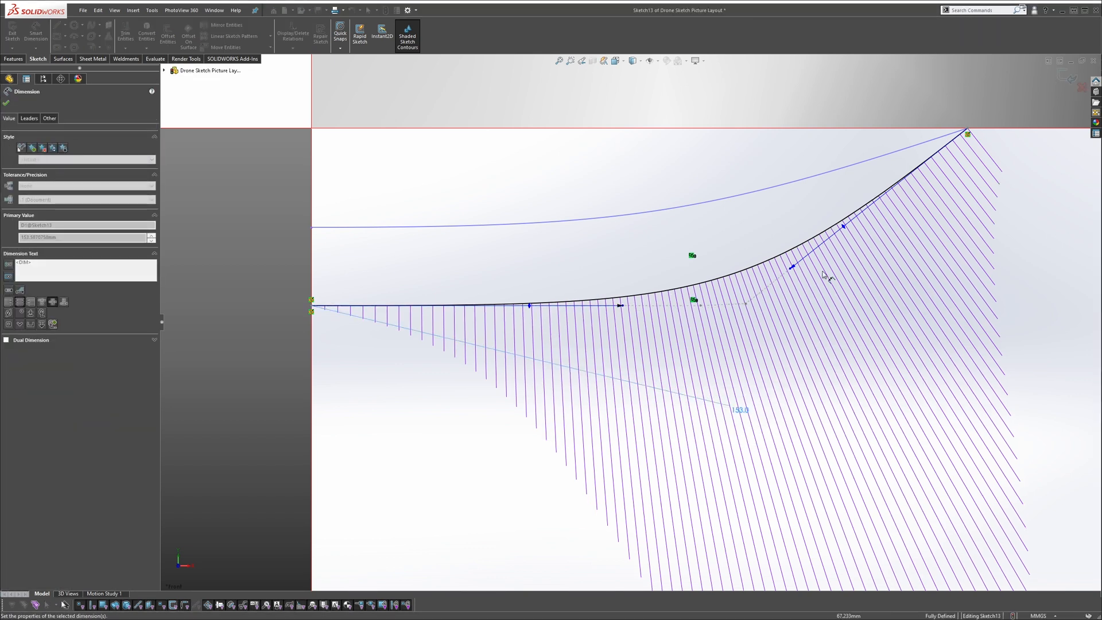
Dimension the tangent handle at the spline's upper endpoint to 111 mm and exit the sketch
click(793, 267)
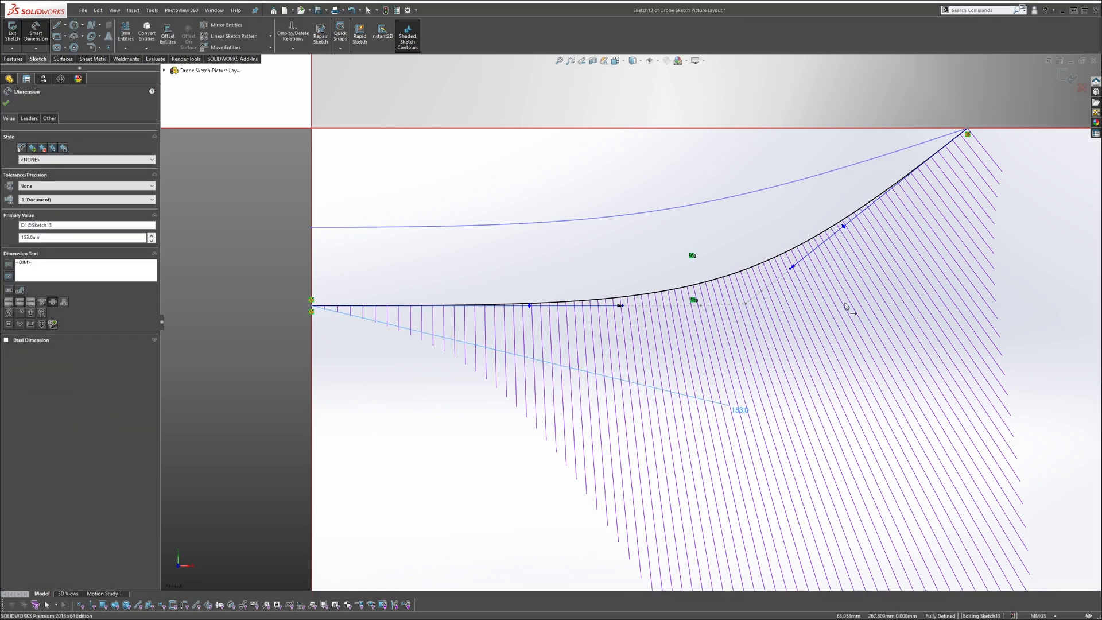
click(888, 401)
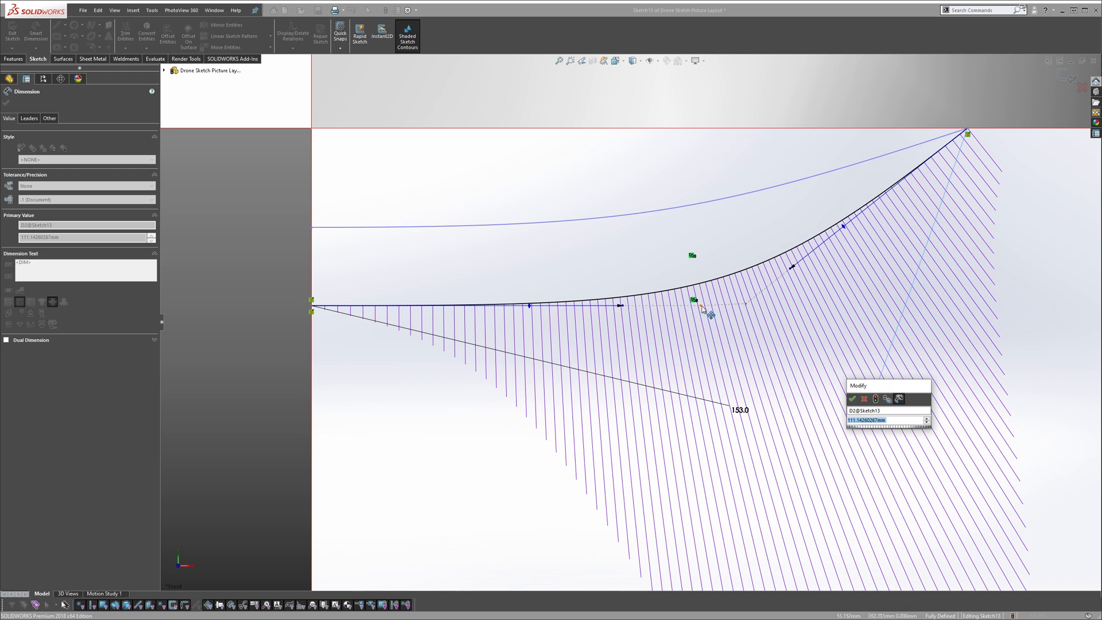
text(111)
key(Return)
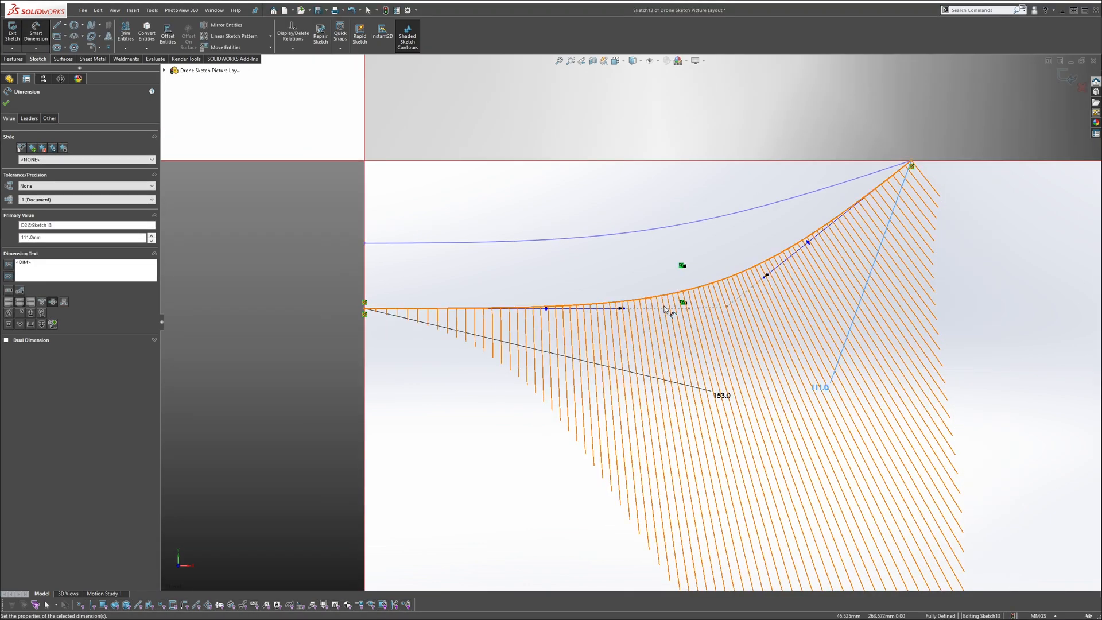
scroll(702, 307, up, 5)
middle_drag(702, 302, 626, 310)
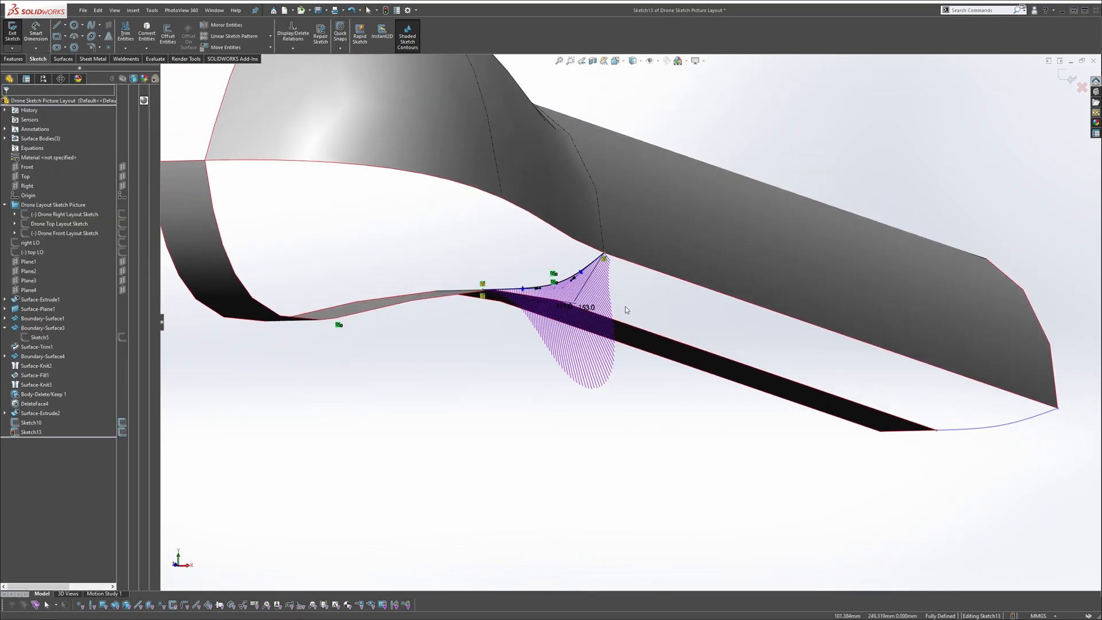
click(1069, 77)
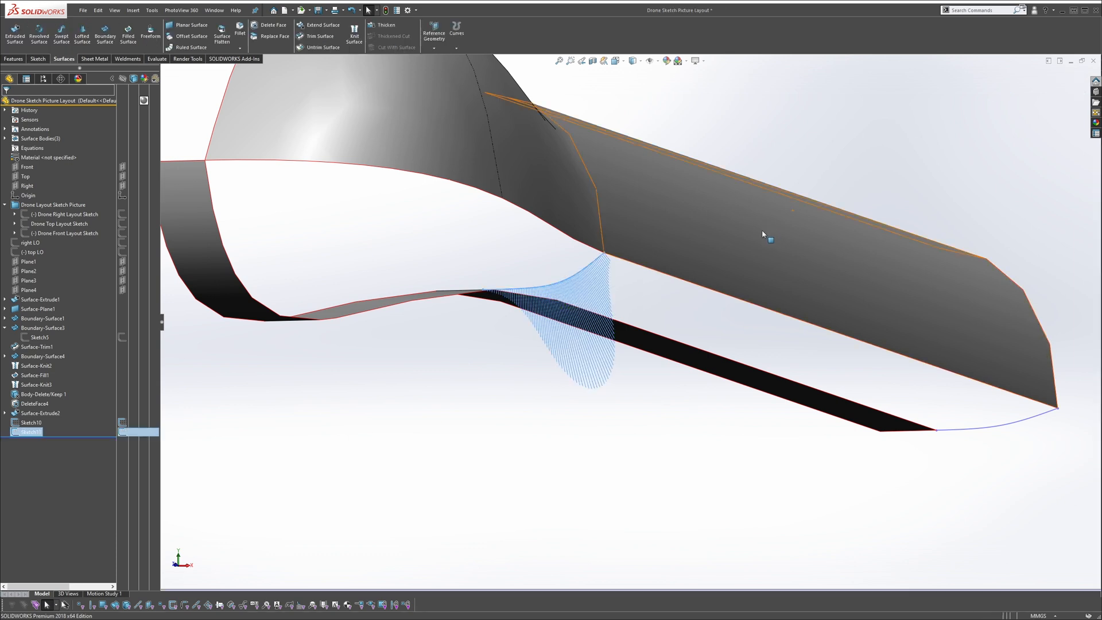
Reopen the Plane2 spline sketch, turn off the spline's curvature comb, and close the sketch
scroll(757, 231, up, 5)
click(738, 273)
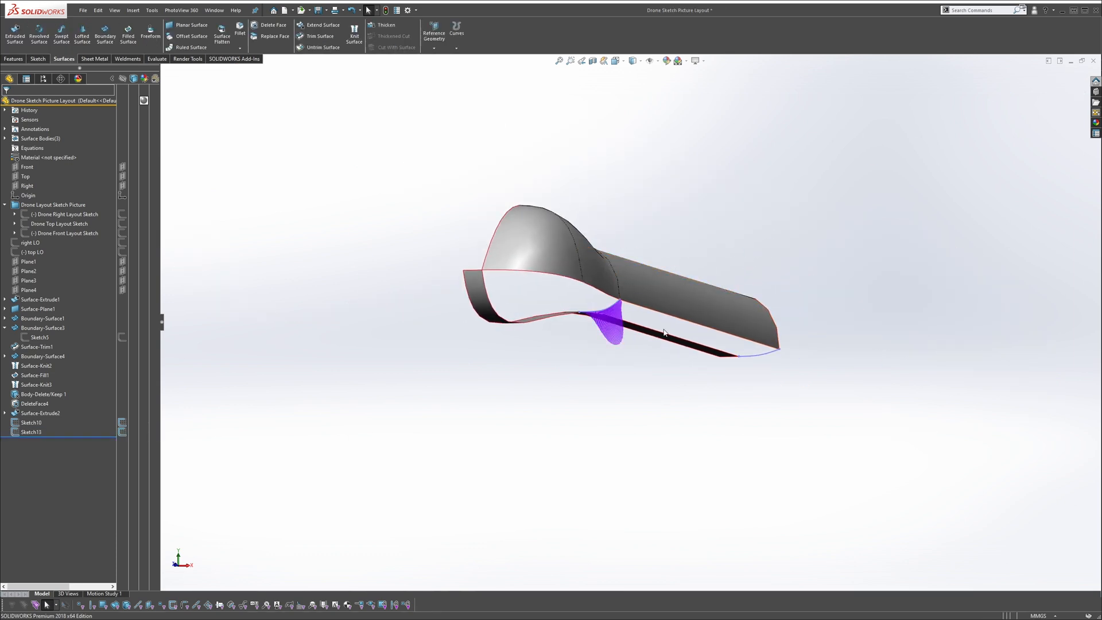
right_click(616, 308)
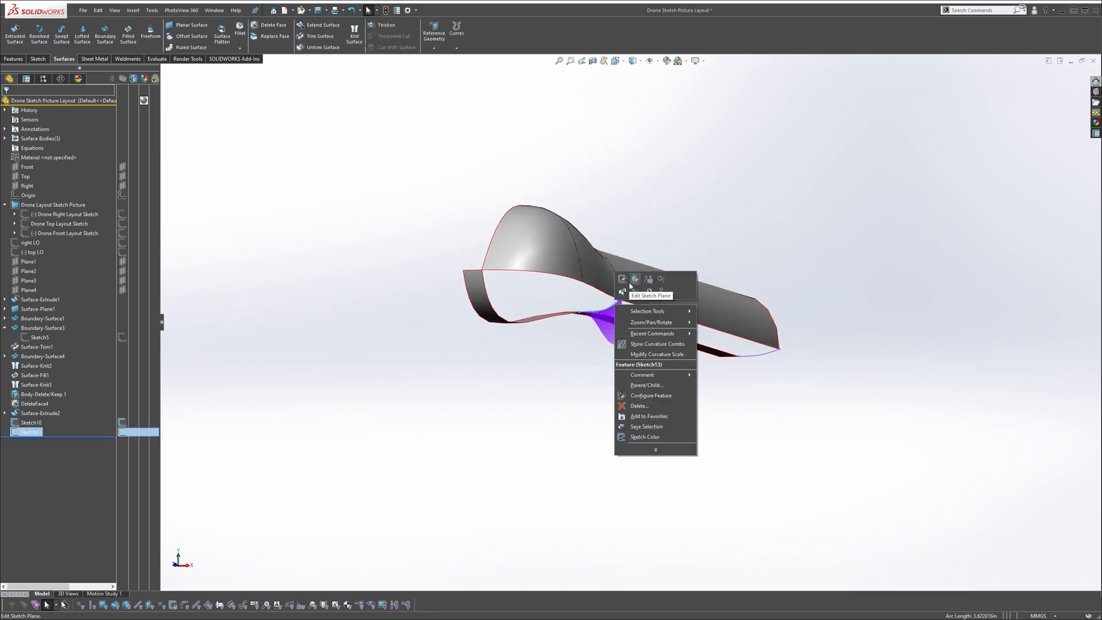
click(623, 280)
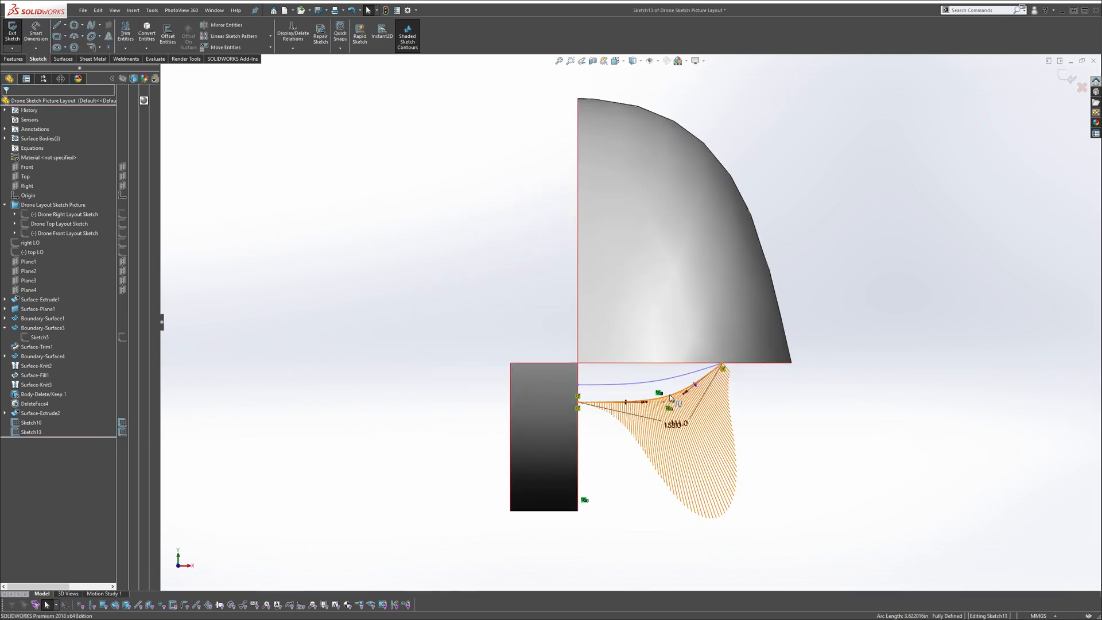
click(669, 397)
click(48, 228)
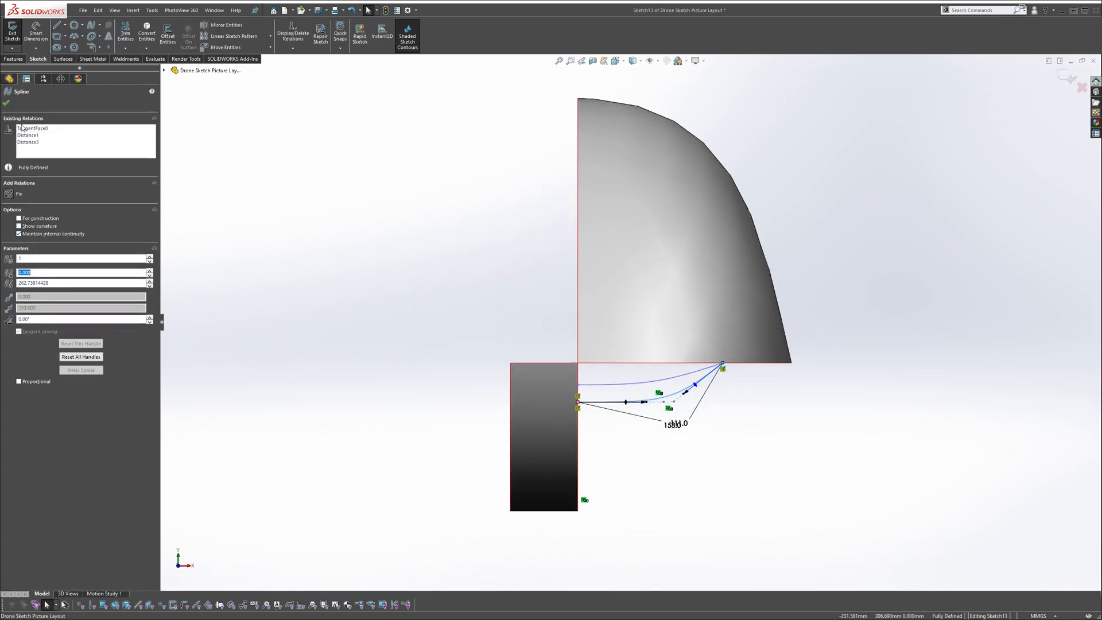
click(7, 104)
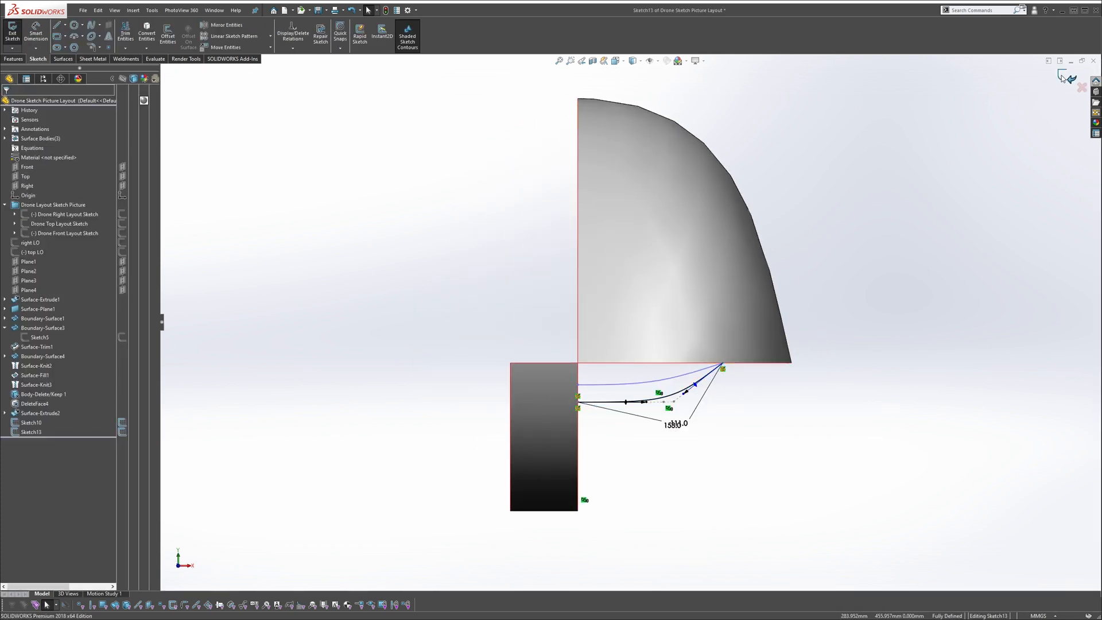
mouse_move(713, 357)
middle_down()
mouse_move(698, 308)
mouse_move(582, 351)
middle_up()
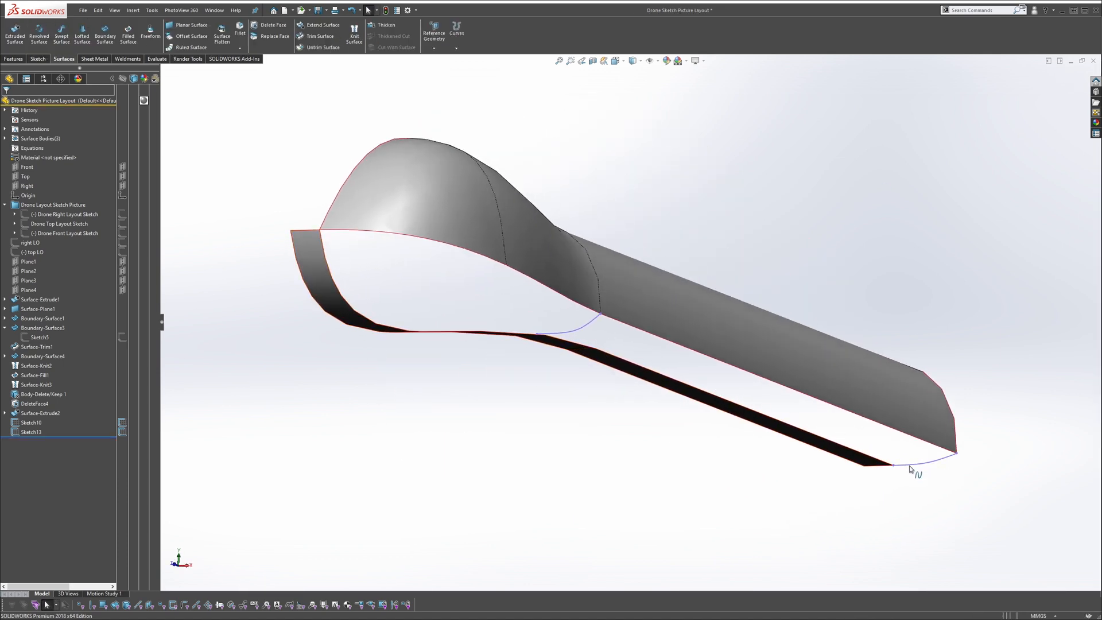
Start a boundary surface using the two spline sketches, Sketch10 and Sketch13, as Direction 1 curves and flip the connectors
middle_drag(727, 231, 681, 223)
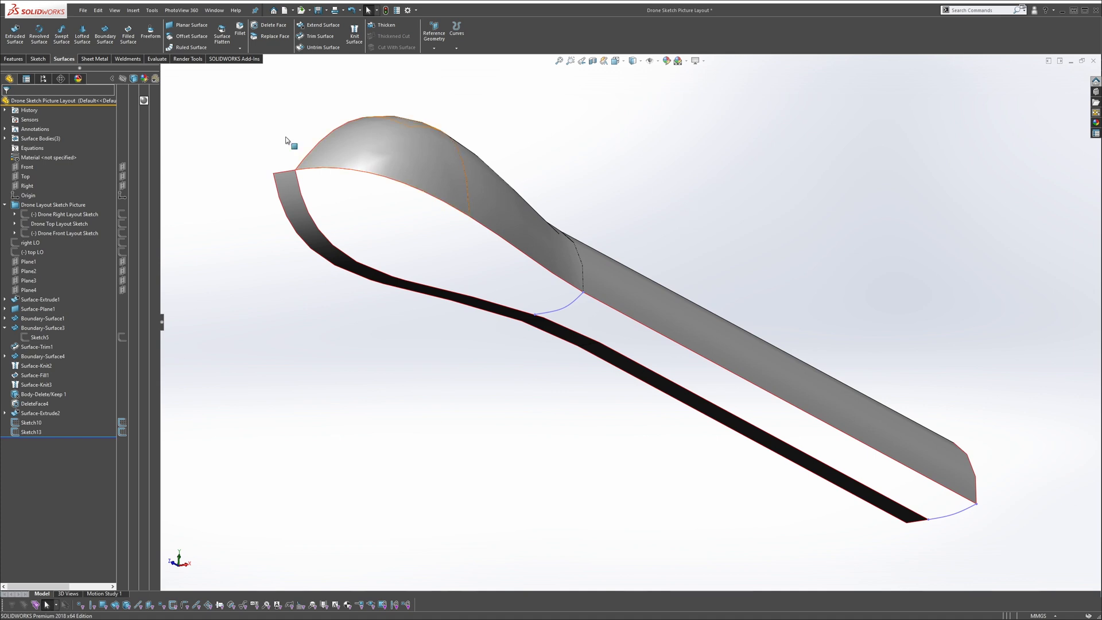
click(102, 38)
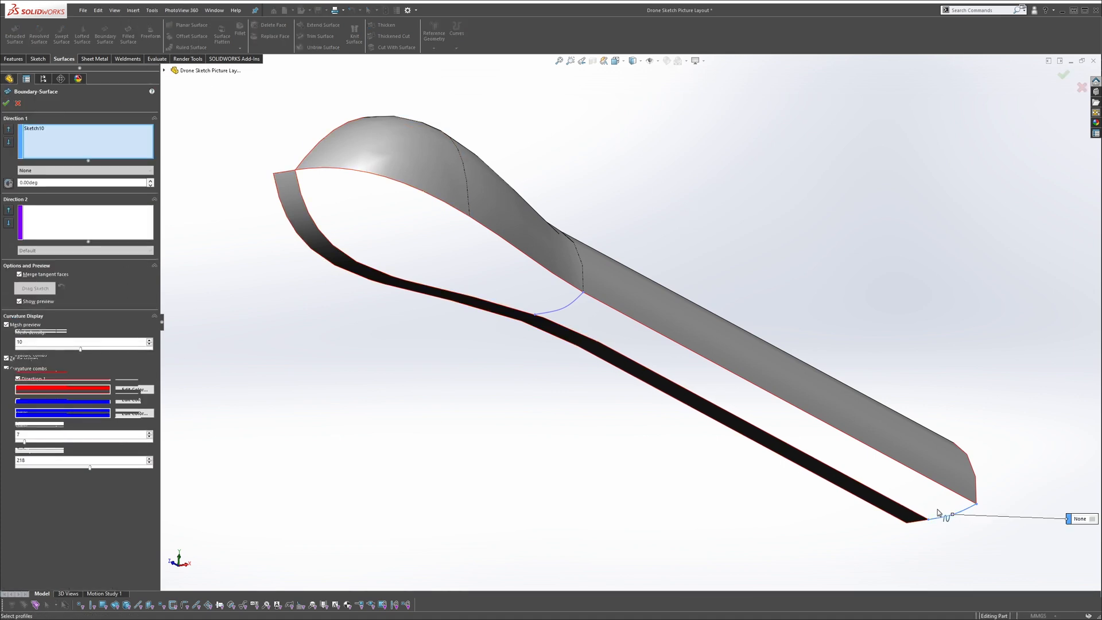
click(577, 307)
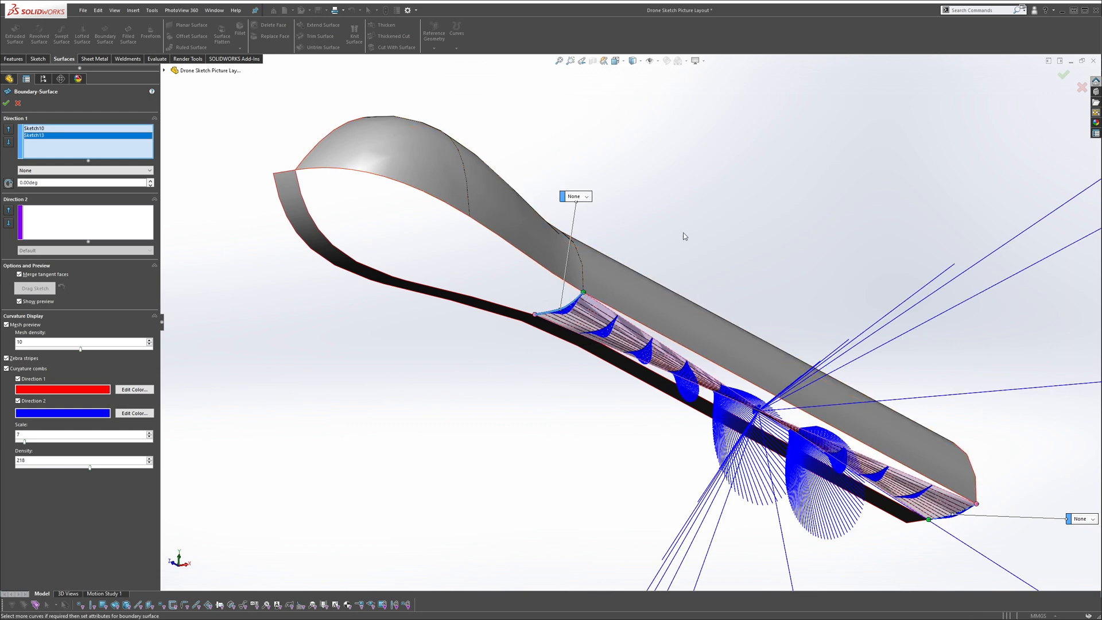
right_click(718, 239)
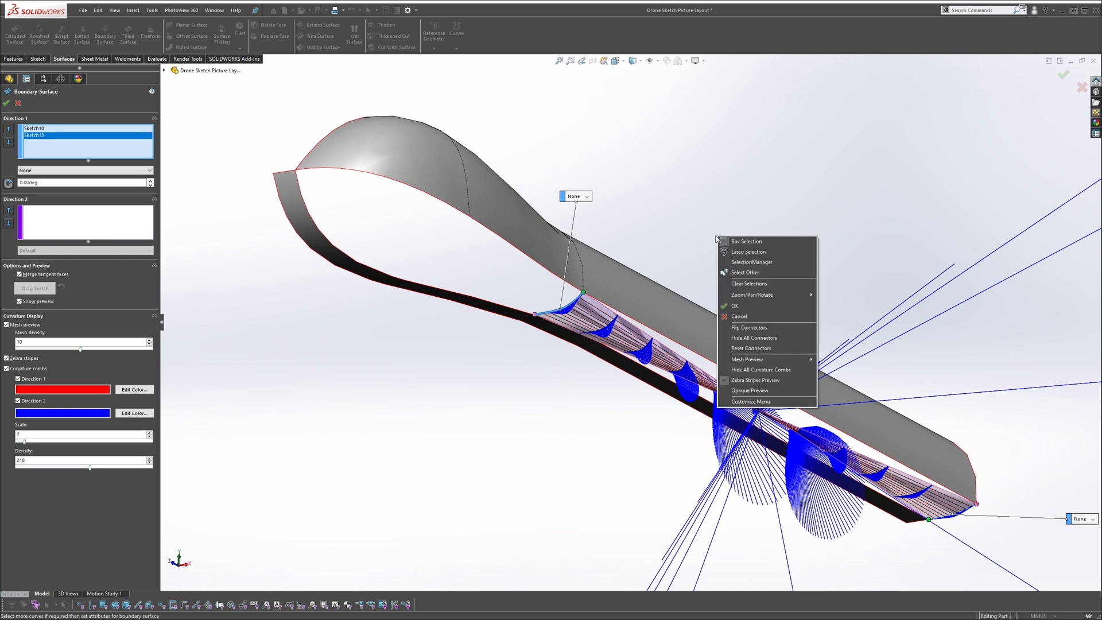
click(743, 327)
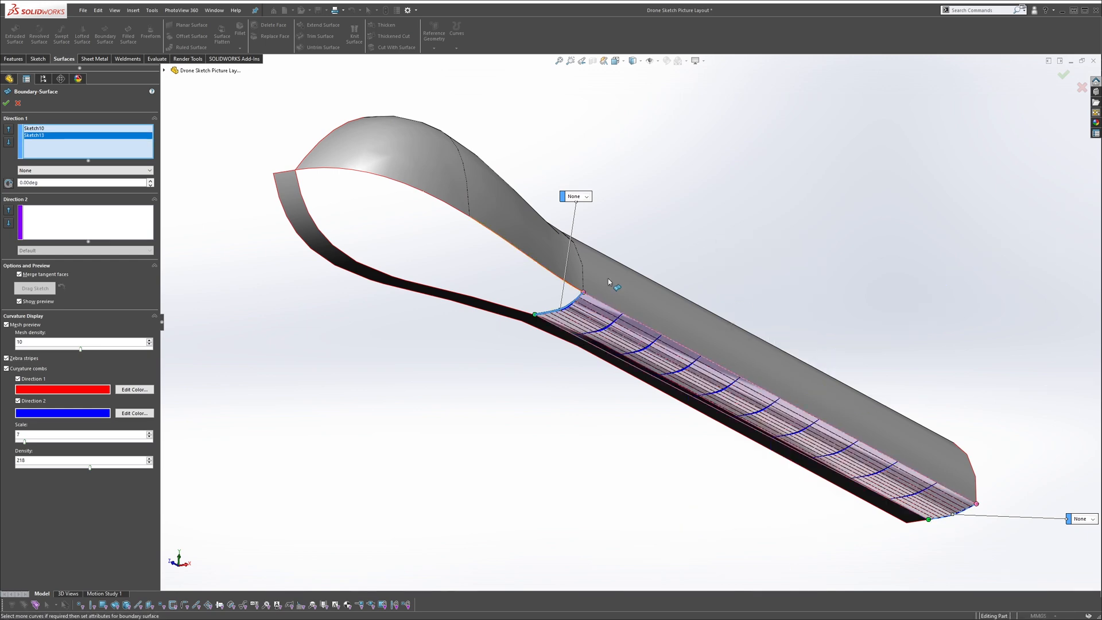
click(587, 341)
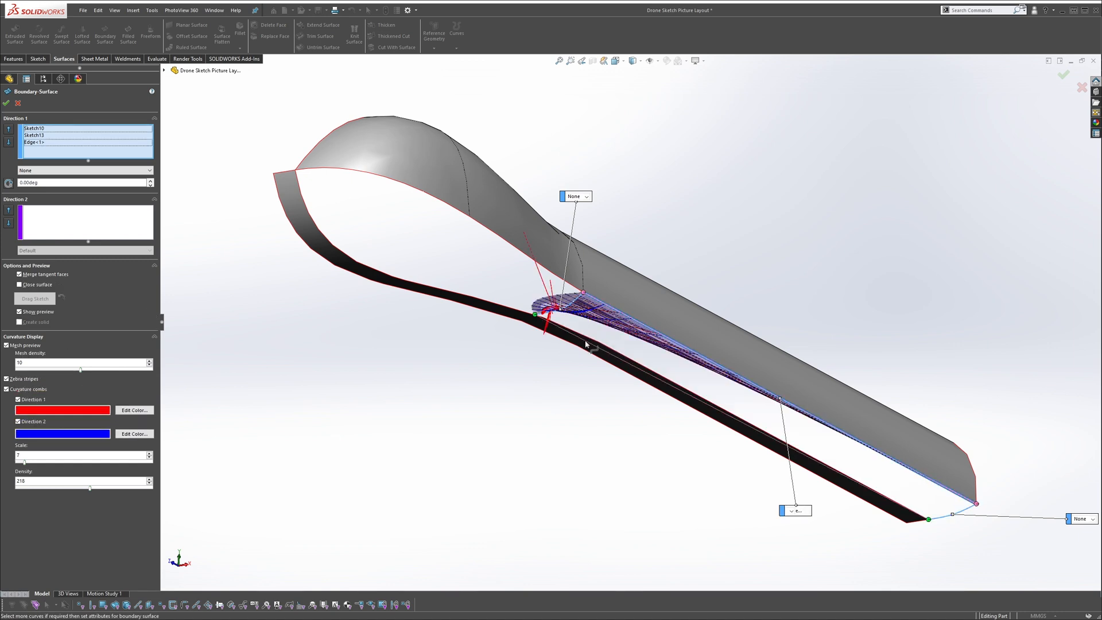
right_click(43, 144)
click(54, 150)
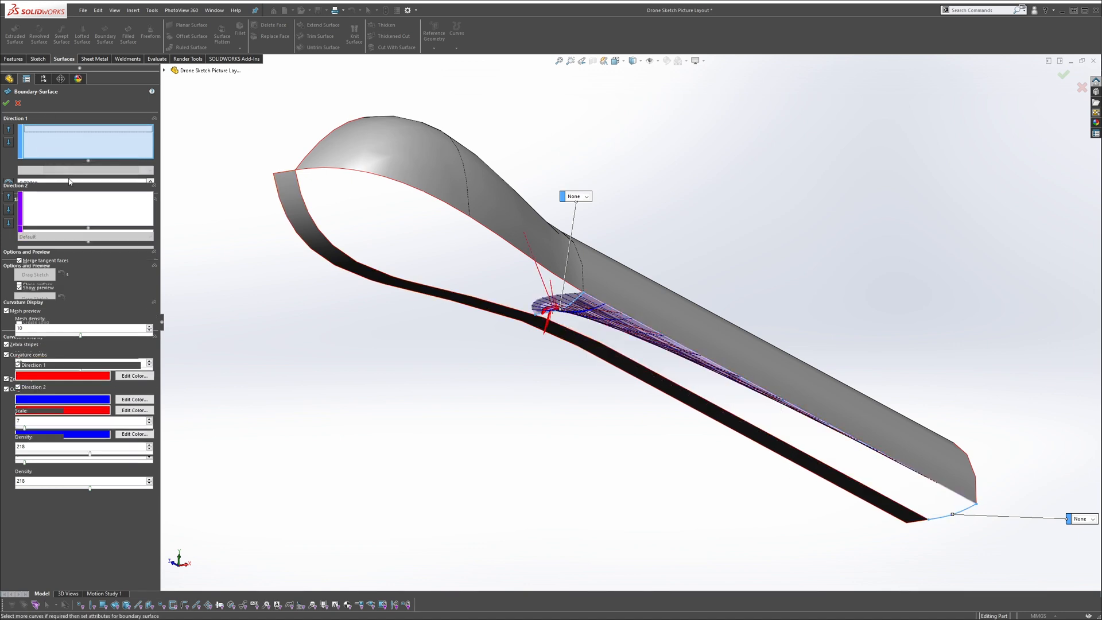
Add the tube surface's lower edge as the first Direction 2 curve of the boundary surface
click(73, 227)
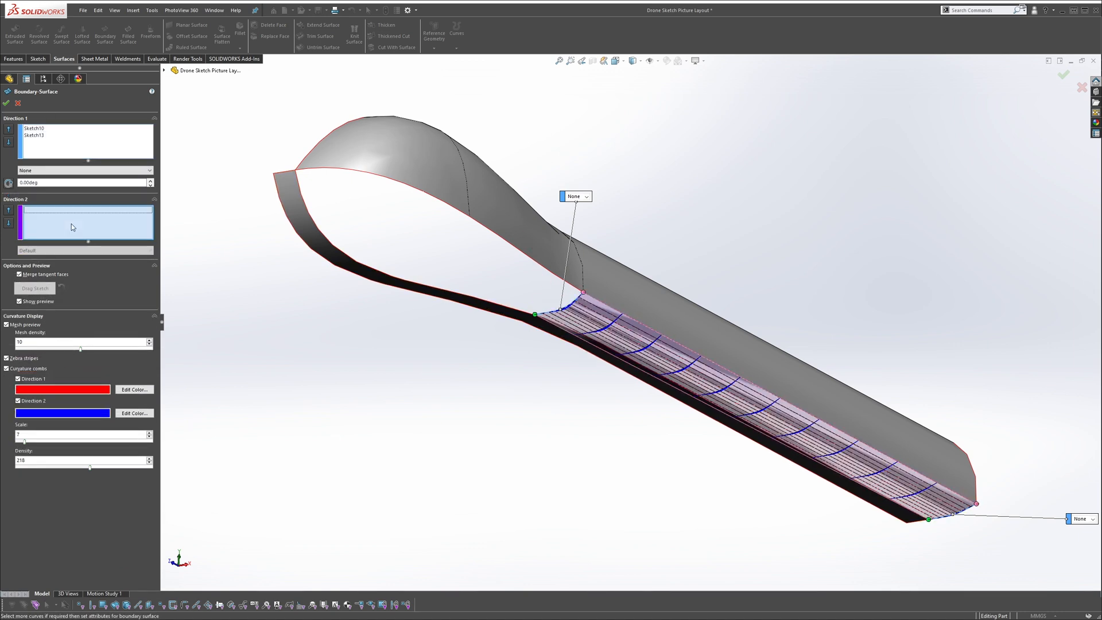
click(613, 313)
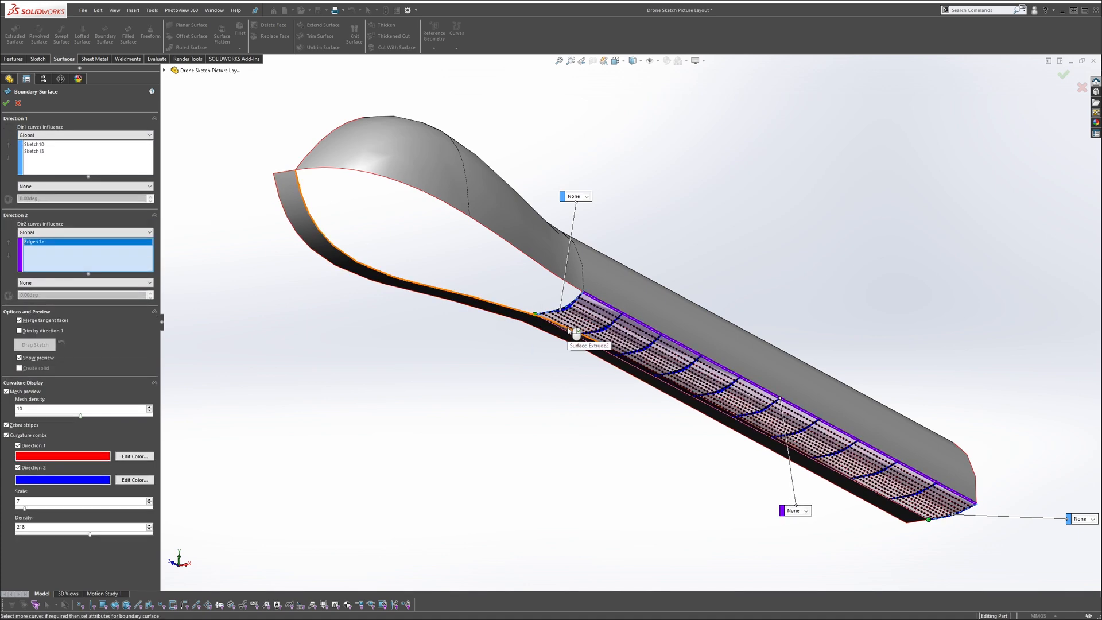
scroll(573, 339, down, 4)
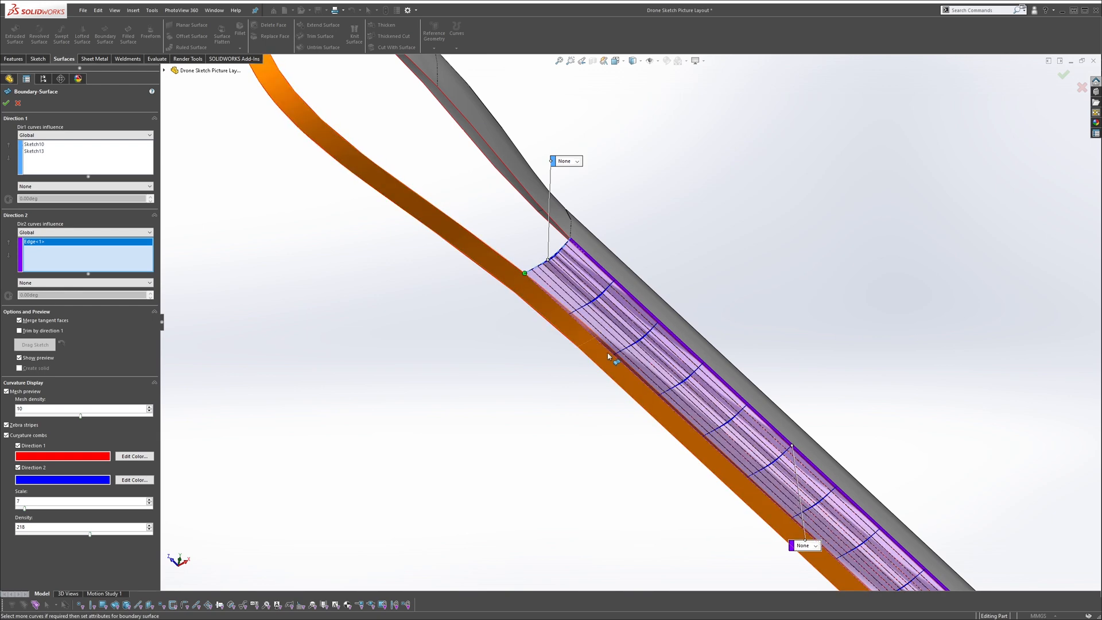
click(612, 349)
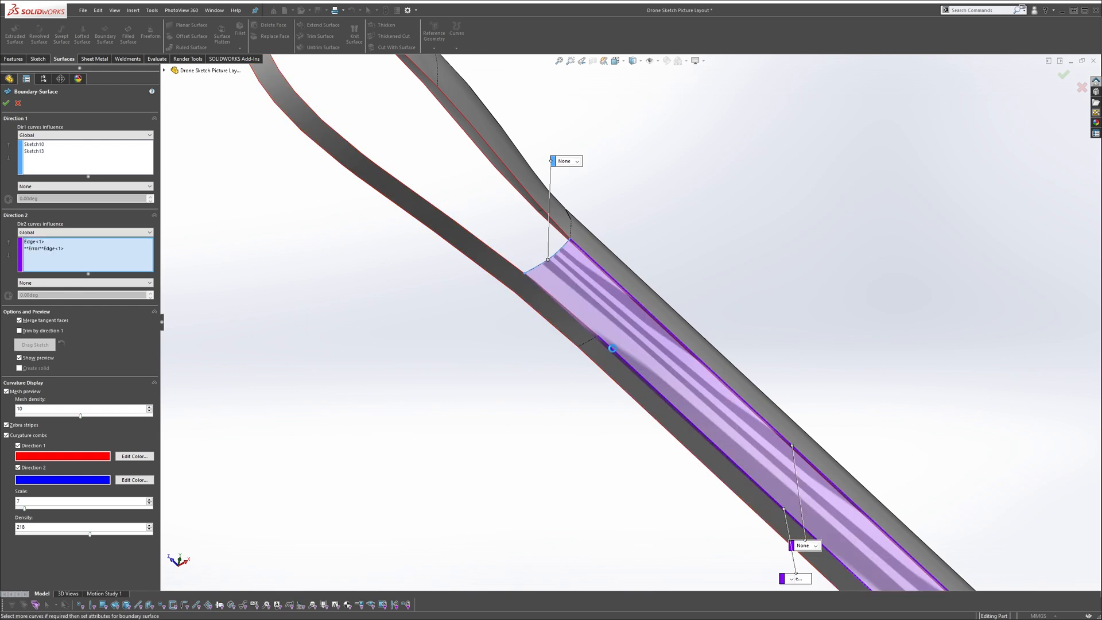
scroll(676, 356, up, 3)
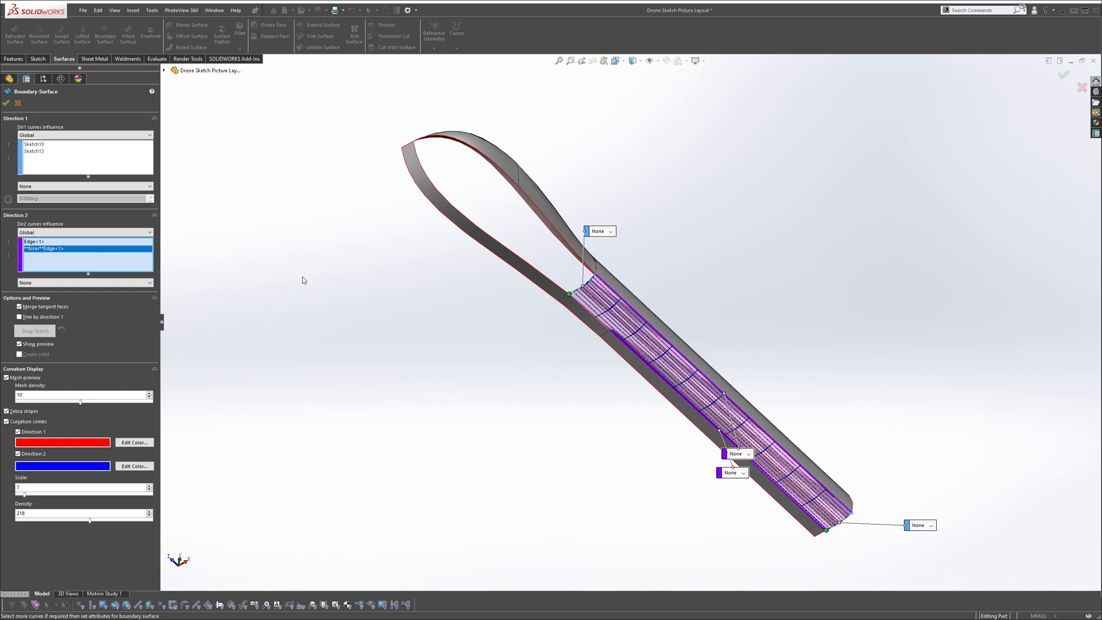
right_click(63, 253)
click(80, 277)
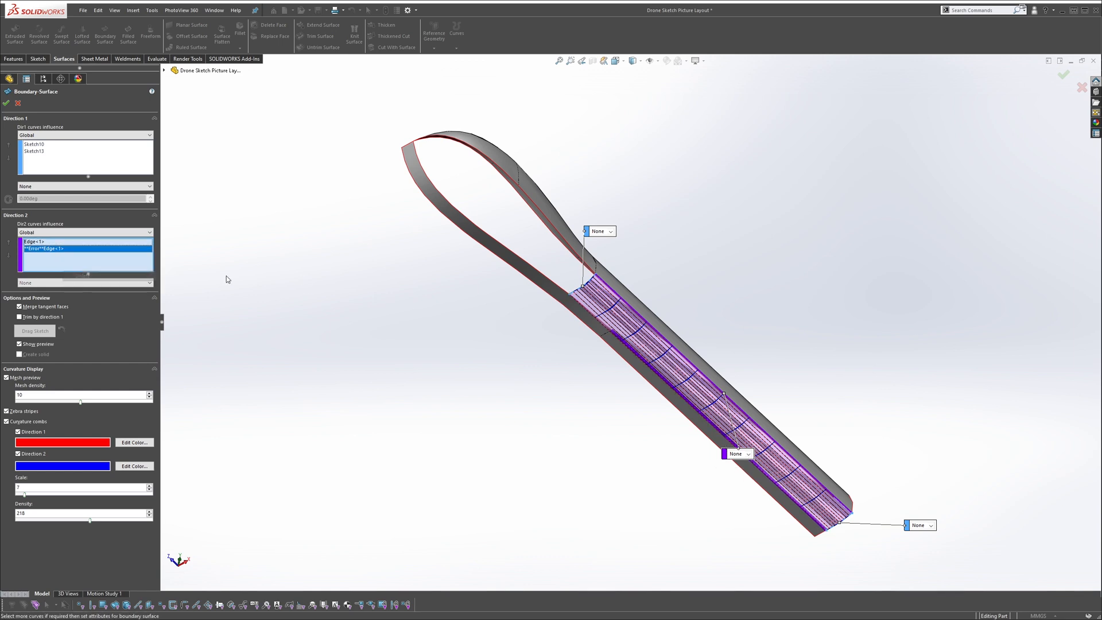
Use the SelectionManager to add the reference surface's inner tangent edge chain as an open group in Direction 2
right_click(403, 290)
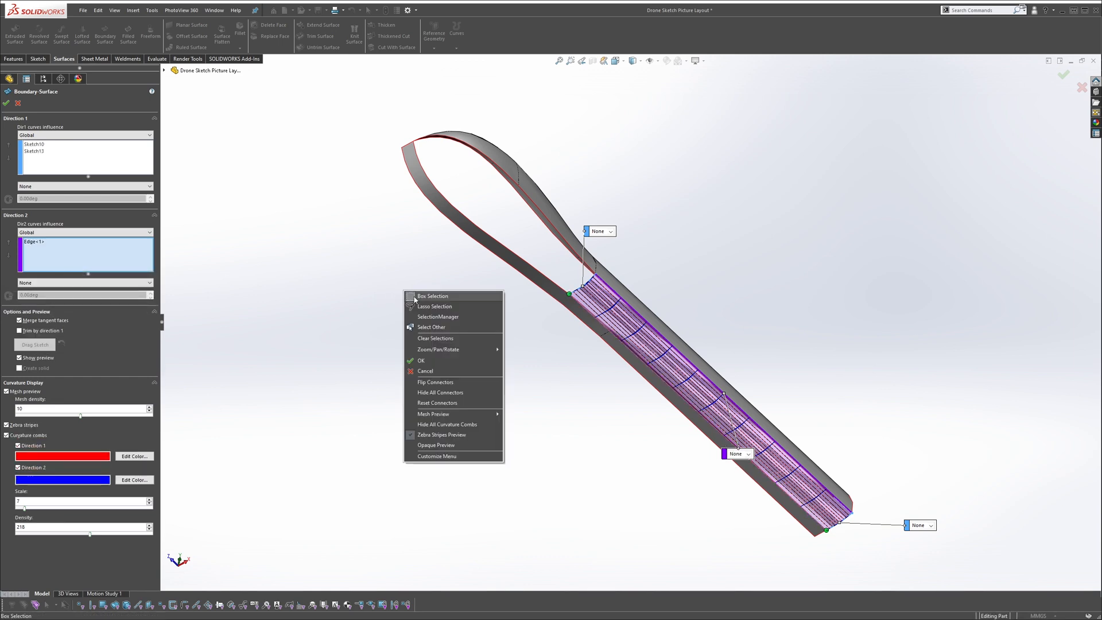
click(456, 316)
scroll(574, 320, down, 3)
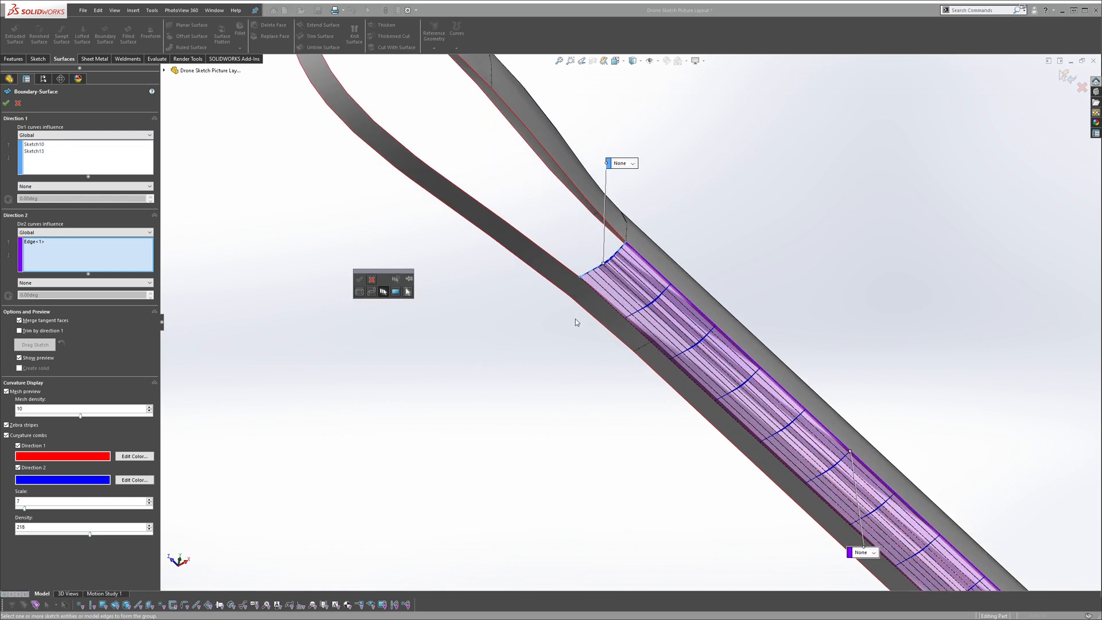
click(646, 337)
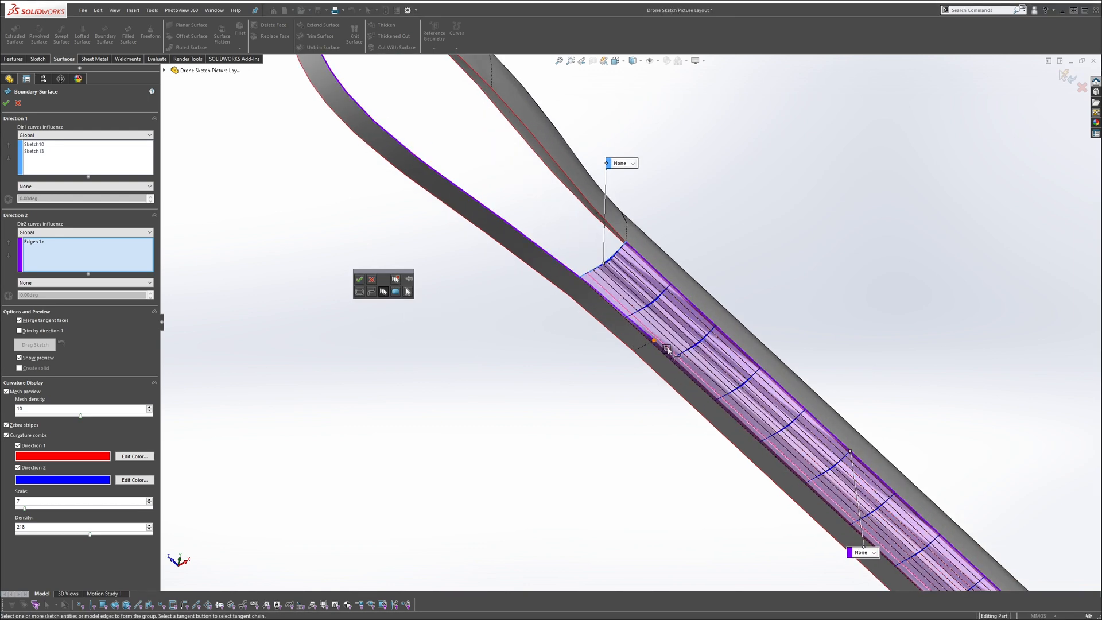
ctrl+middle_drag(668, 356, 621, 325)
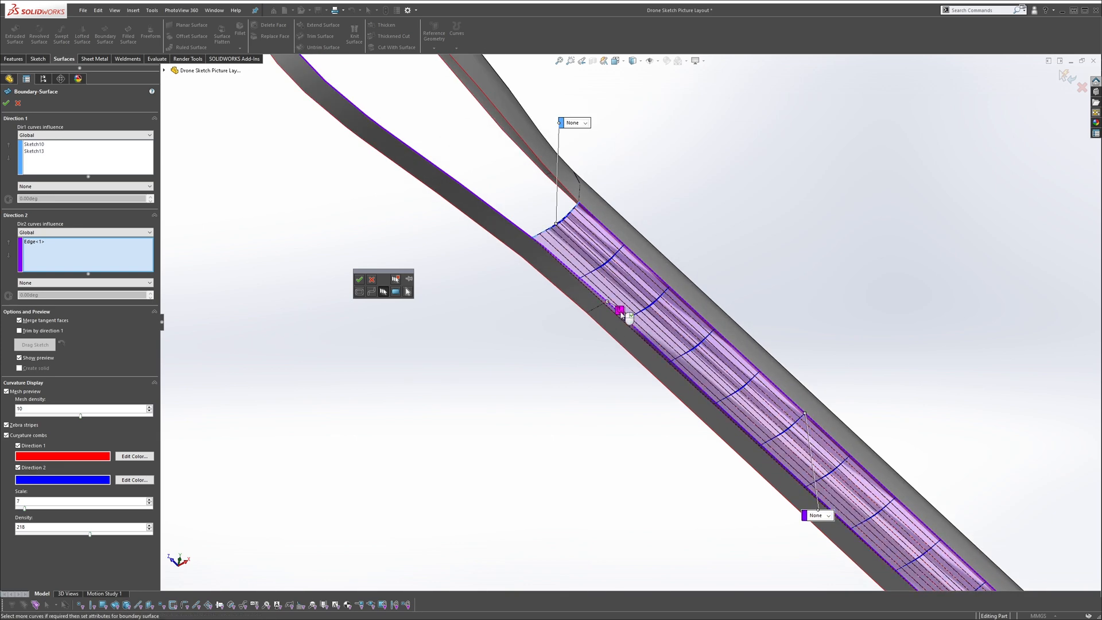
scroll(622, 314, up, 3)
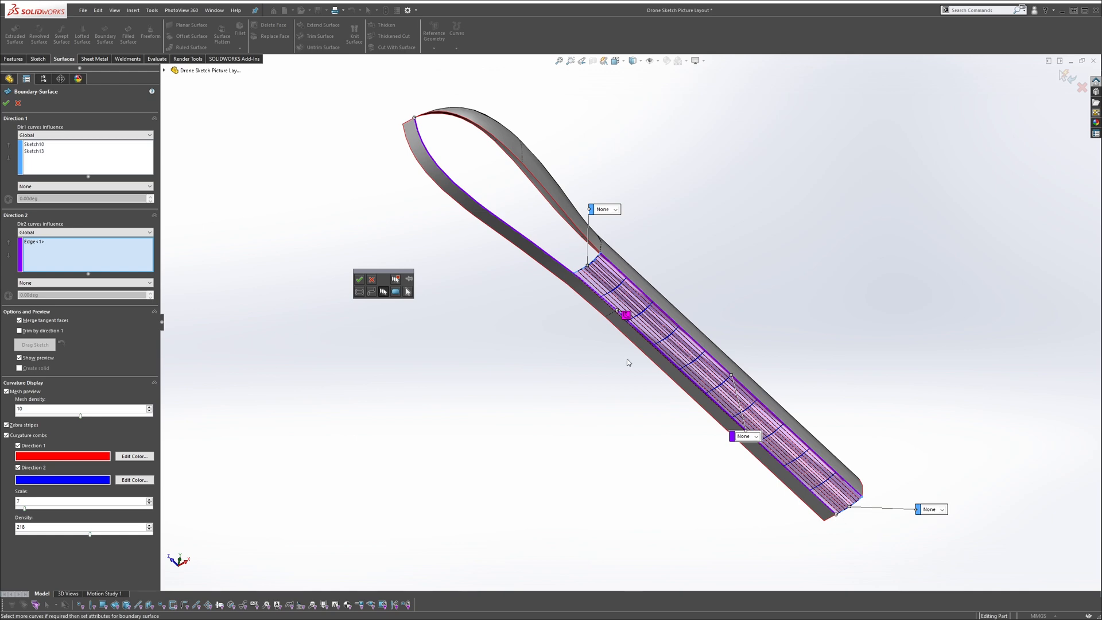
click(666, 354)
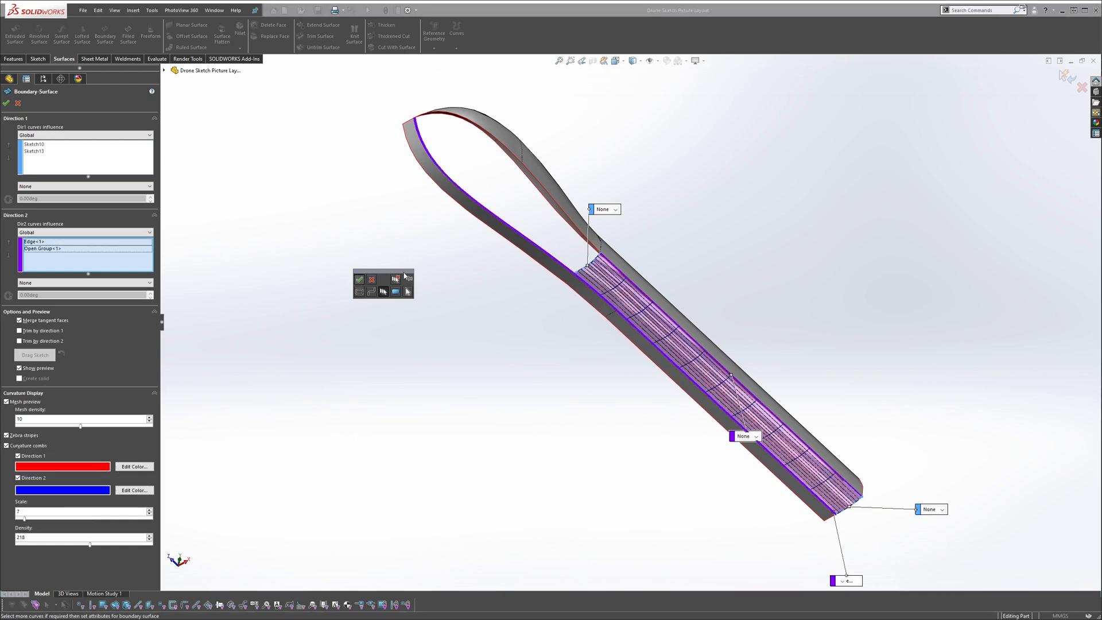
Set the Direction 2 open group along the reference surface to Tangency To Face
middle_drag(659, 364, 661, 391)
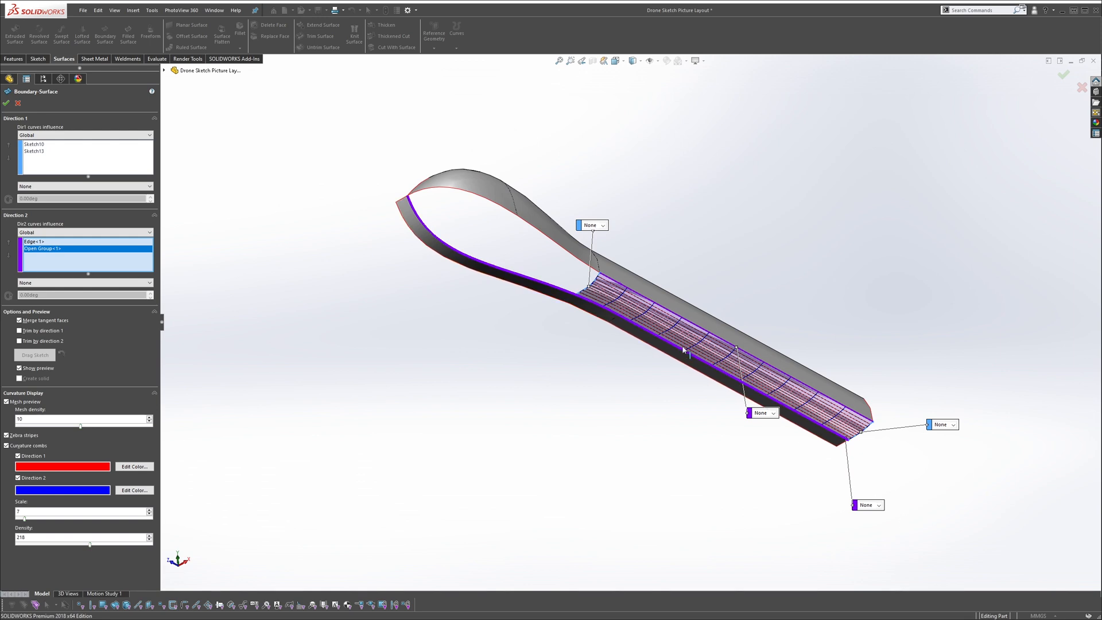
middle_drag(832, 450, 929, 505)
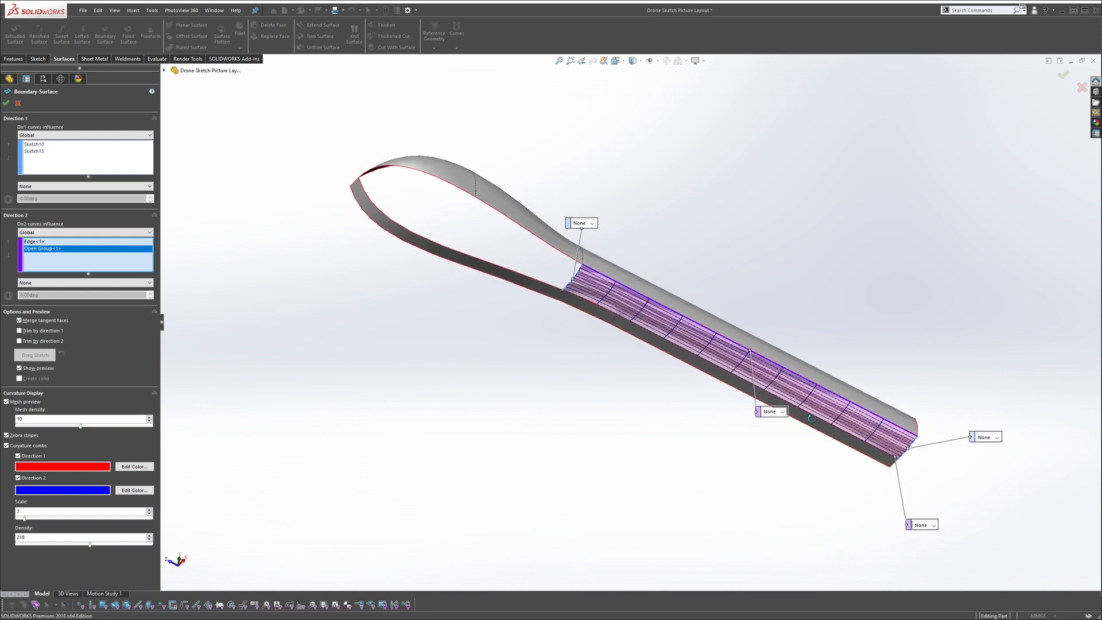
click(933, 524)
click(933, 542)
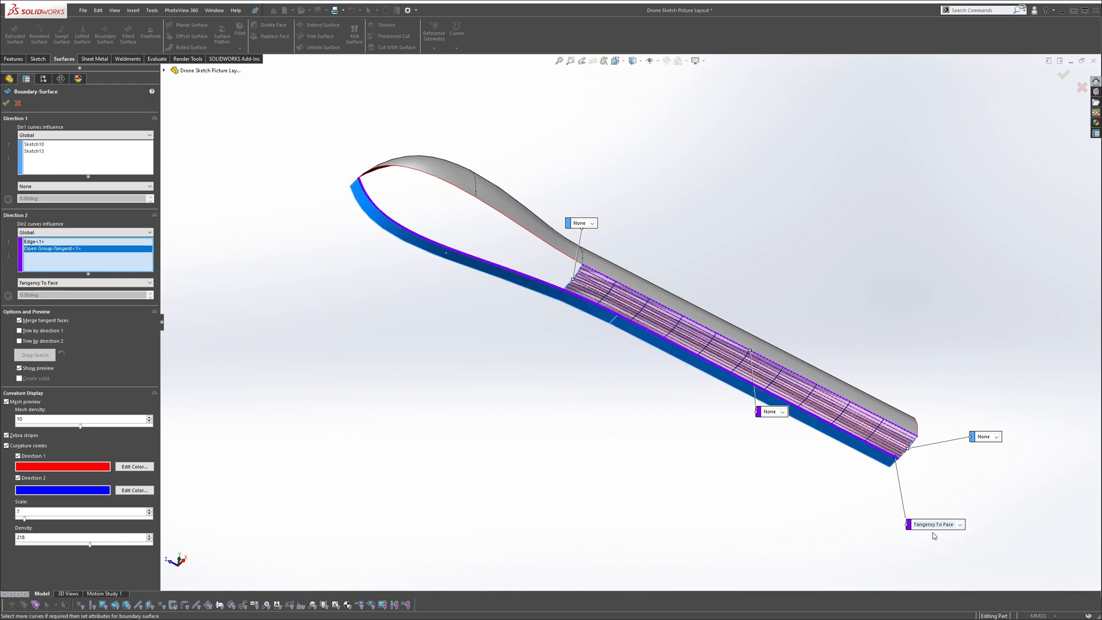
Set the curvature comb scale to 52 and inspect the boundary surface preview along the reference surface
middle_drag(812, 411, 602, 318)
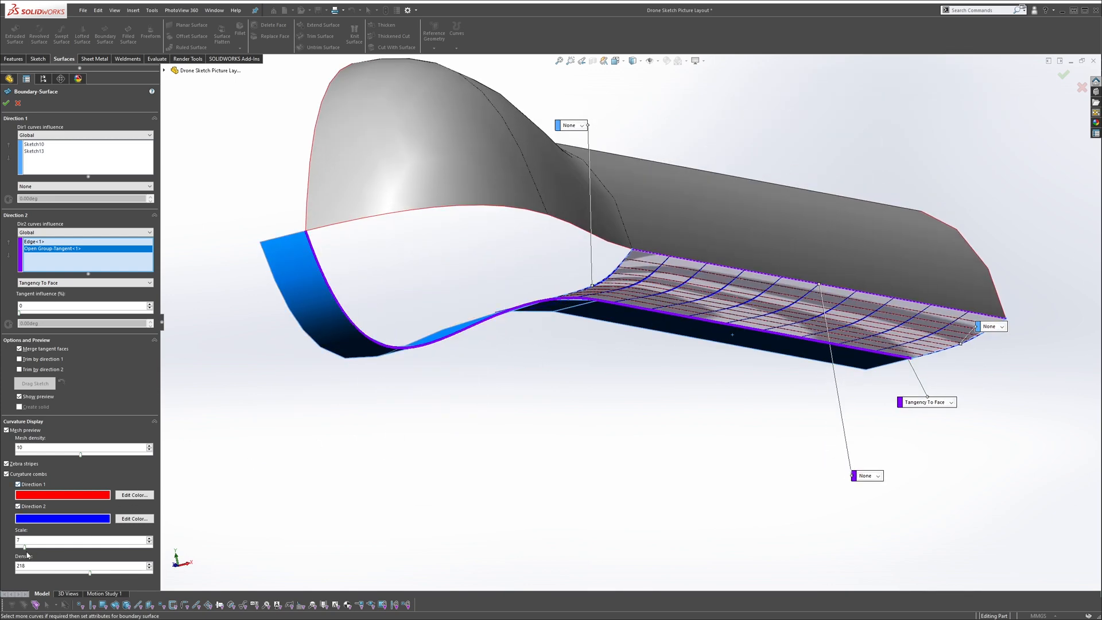
drag(25, 546, 86, 546)
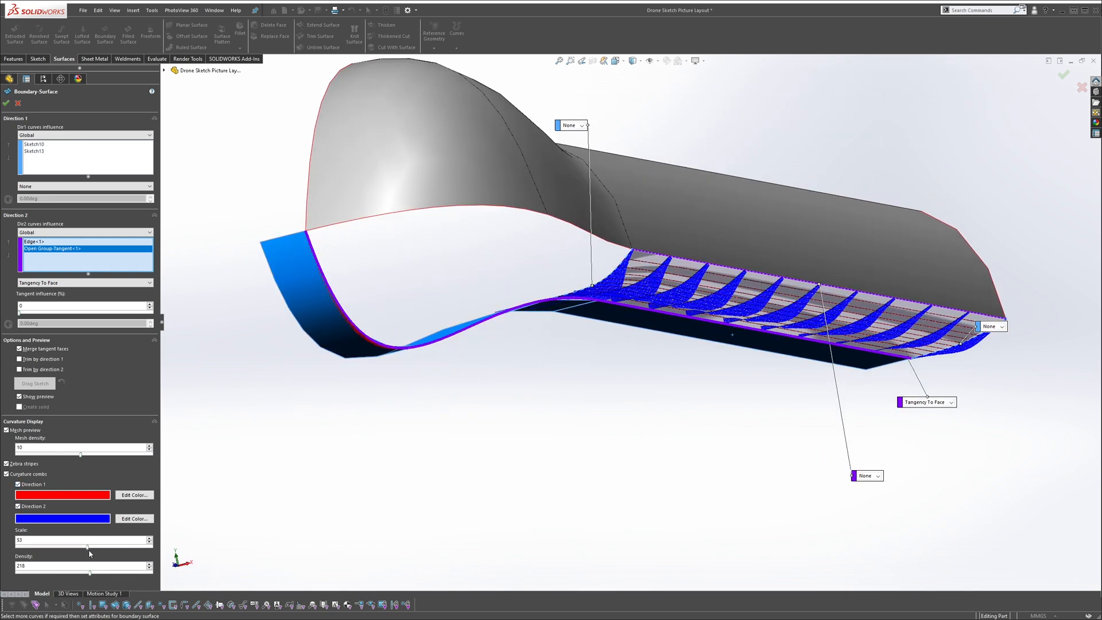
scroll(776, 278, up, 4)
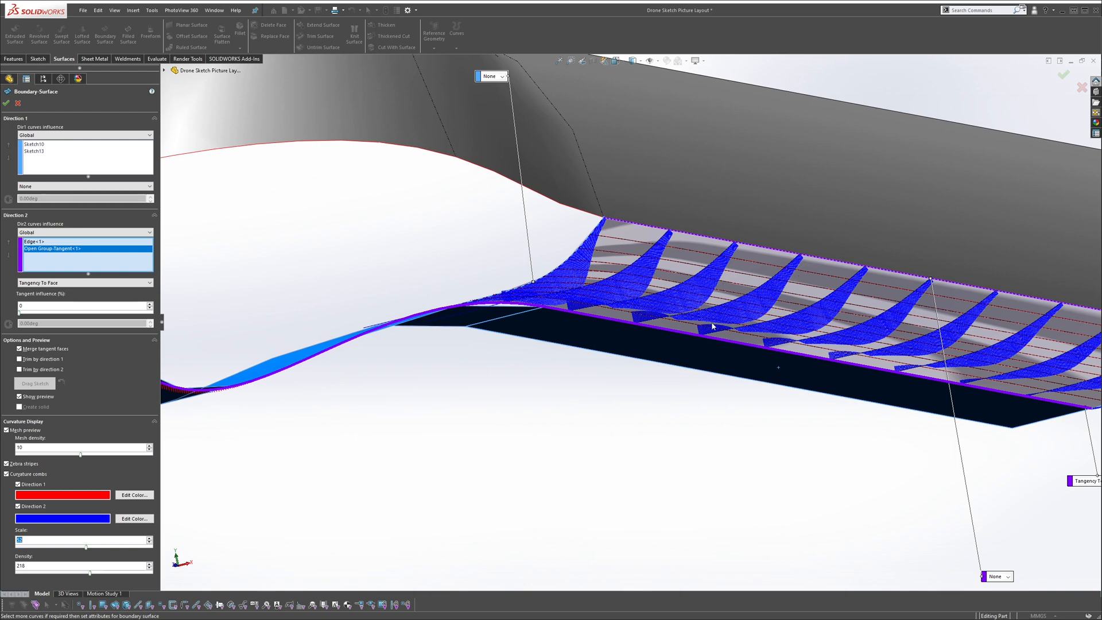
middle_drag(726, 309, 611, 343)
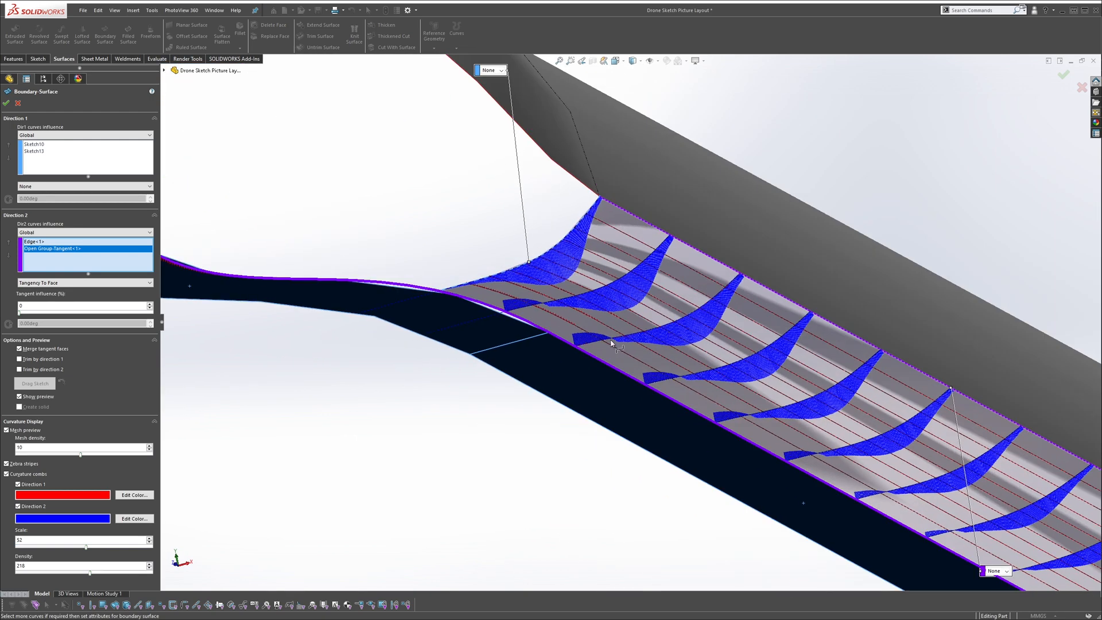
scroll(792, 455, down, 5)
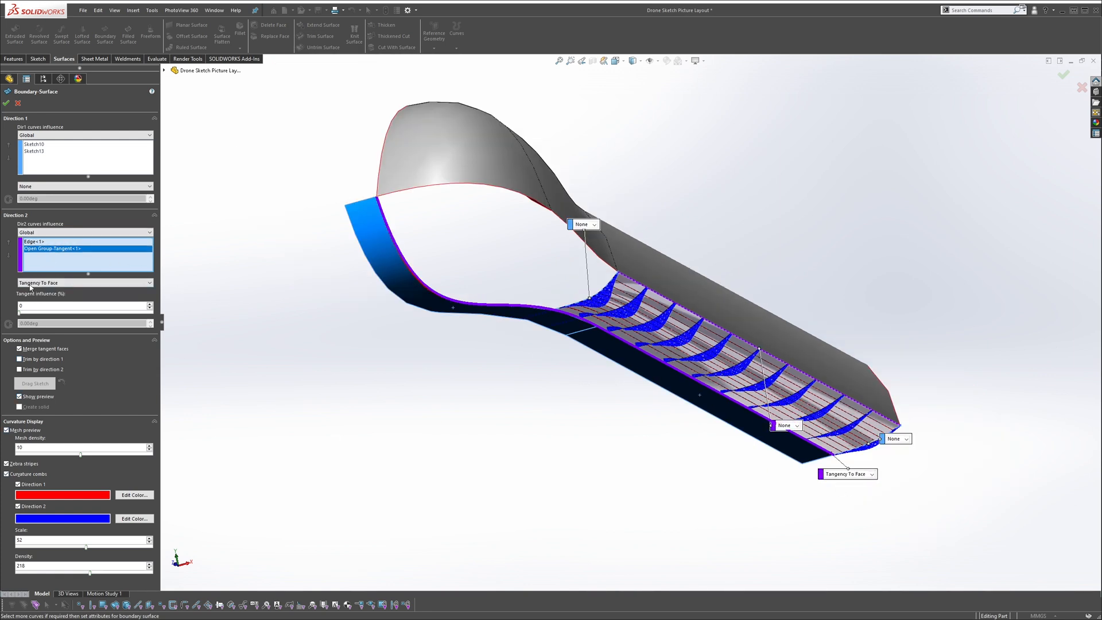
Set the open group's tangent influence to 100% and inspect the curvature combs at the reference surface edge
drag(180, 312, 201, 308)
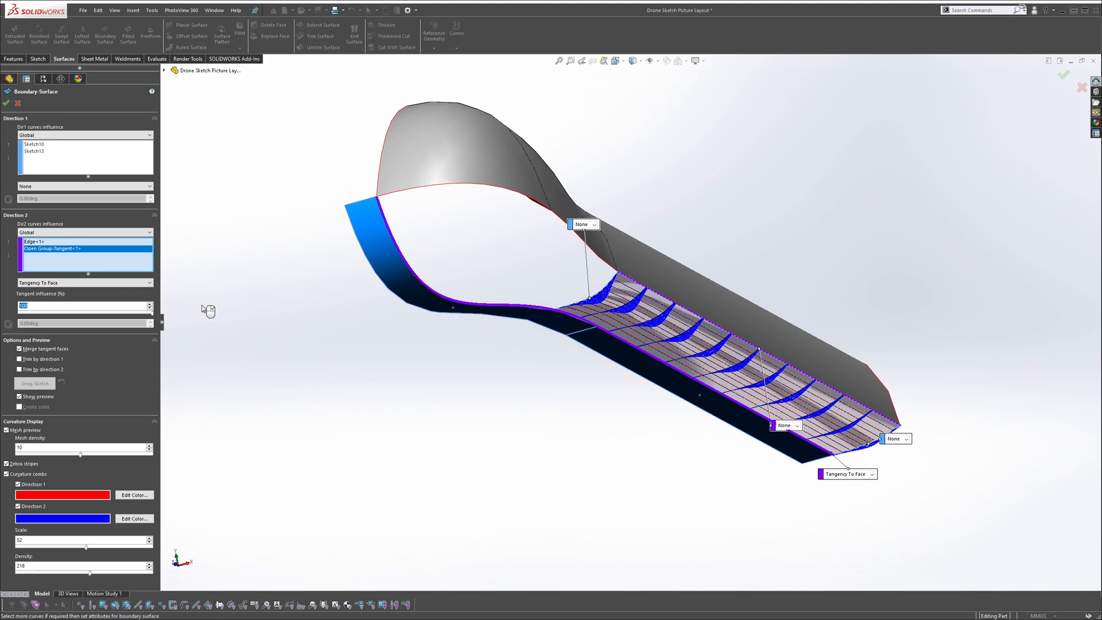
scroll(675, 386, up, 3)
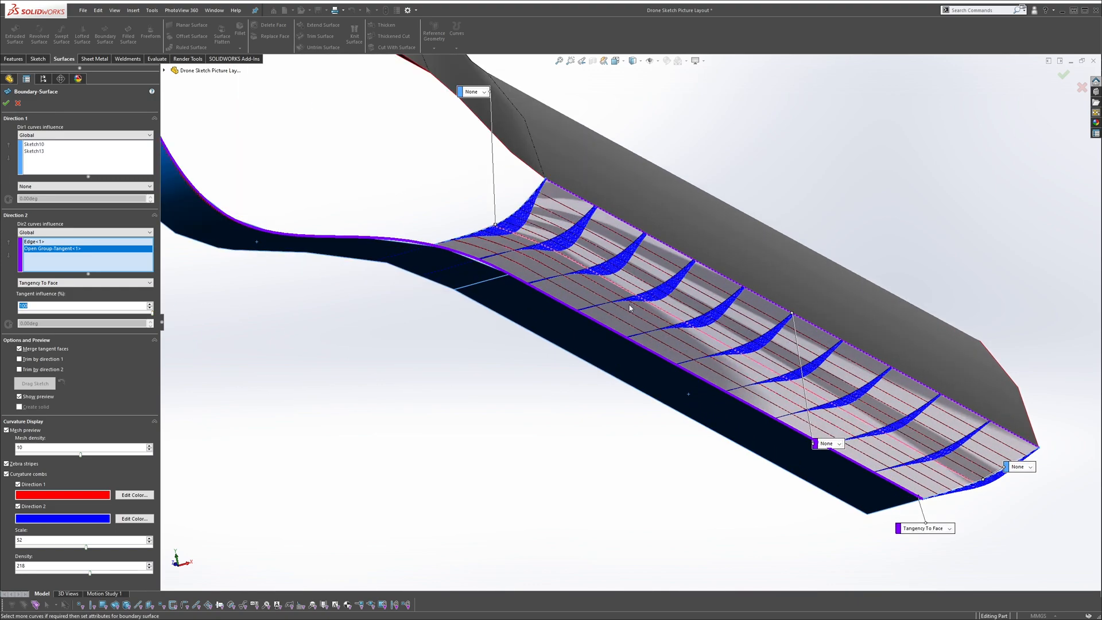
scroll(589, 307, up, 3)
scroll(573, 304, up, 3)
scroll(608, 319, up, 2)
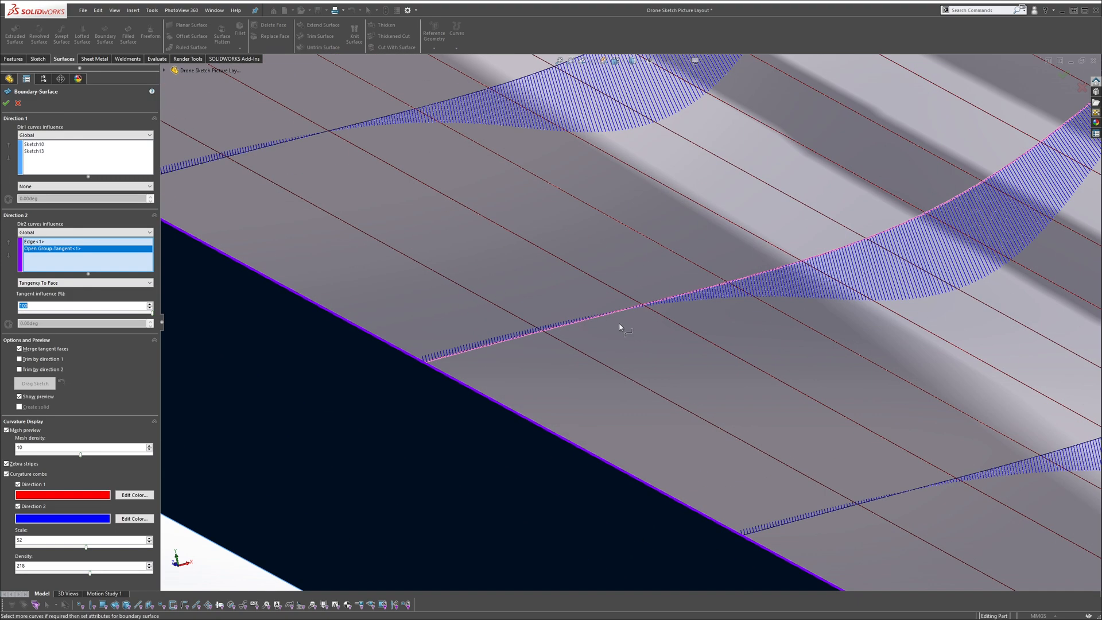
scroll(632, 330, down, 6)
scroll(645, 335, down, 2)
scroll(610, 300, up, 1)
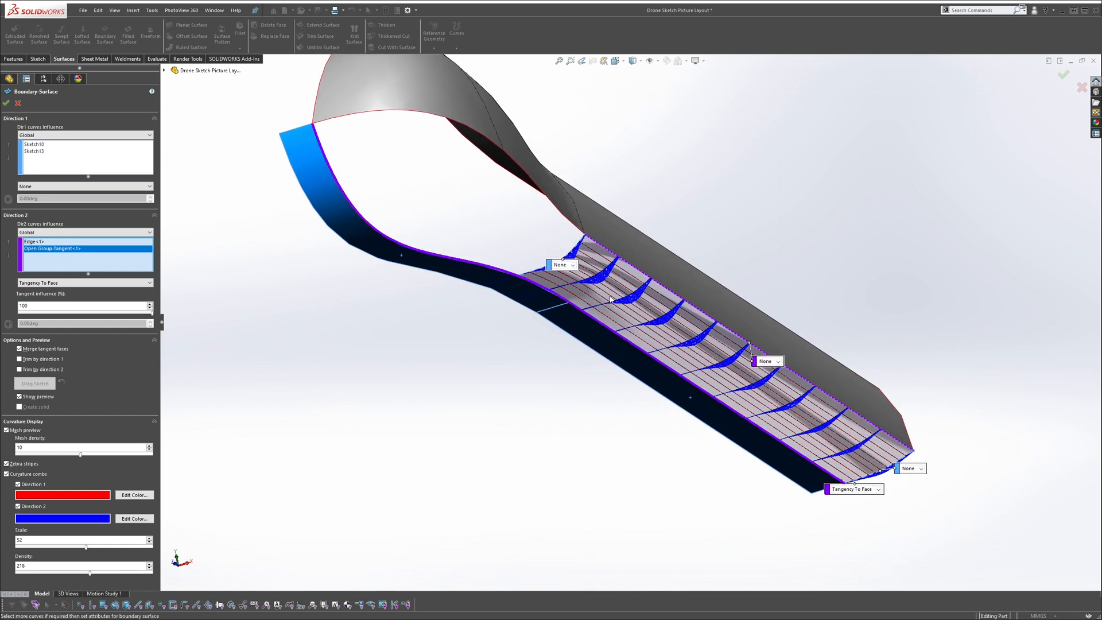
Enable trimming by Direction 1 and by Direction 2, and create the boundary surface
middle_drag(719, 362, 753, 366)
mouse_move(594, 268)
middle_down()
mouse_move(579, 226)
mouse_move(595, 256)
middle_up()
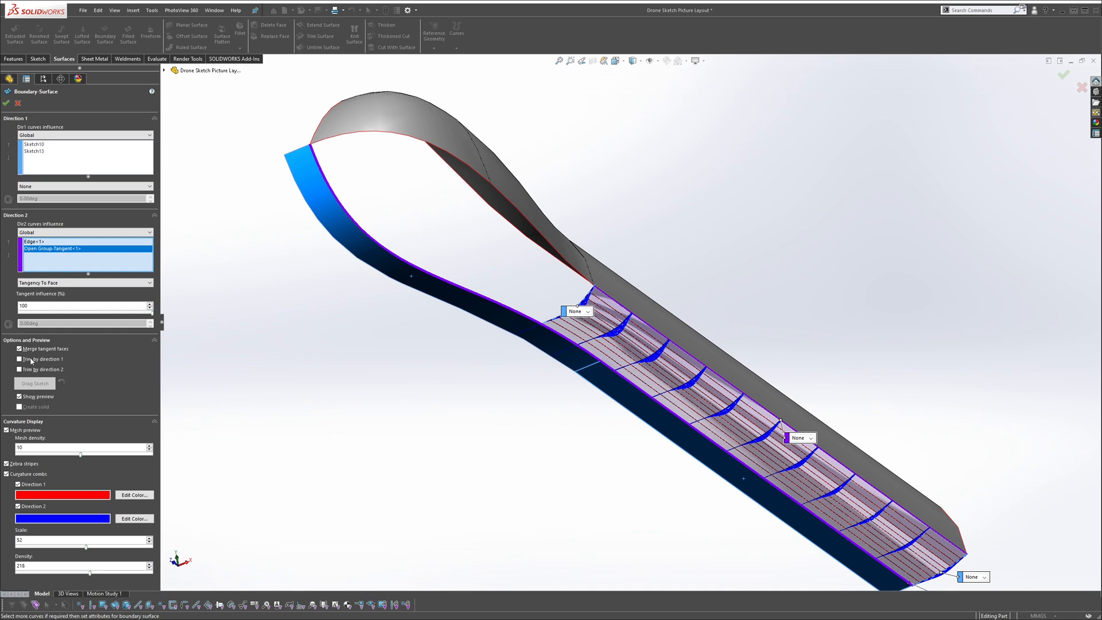
click(29, 371)
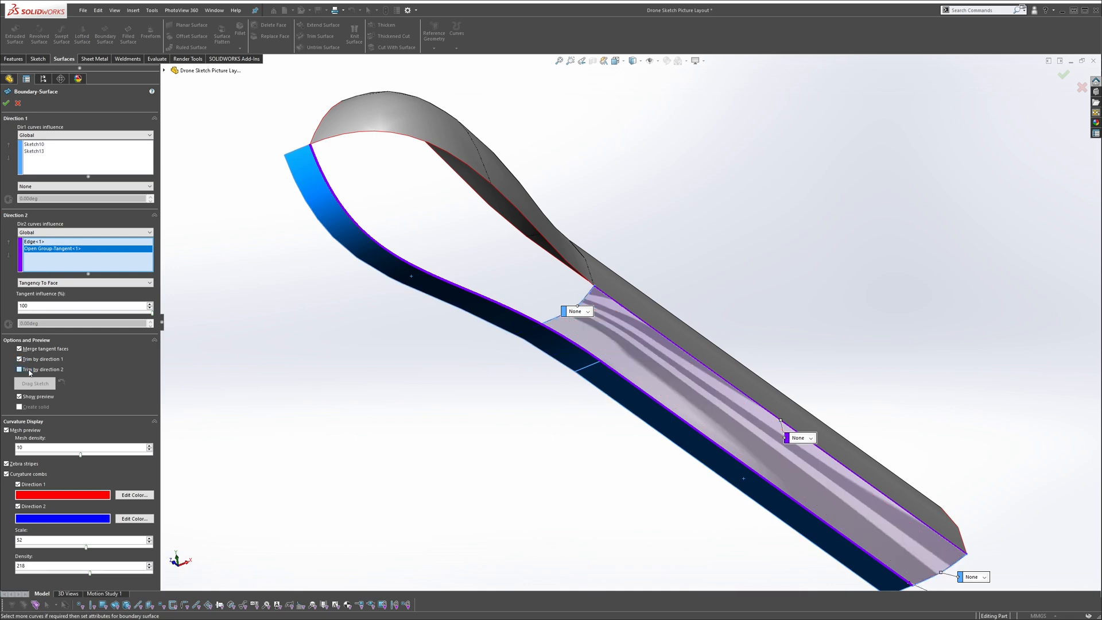
scroll(712, 373, up, 5)
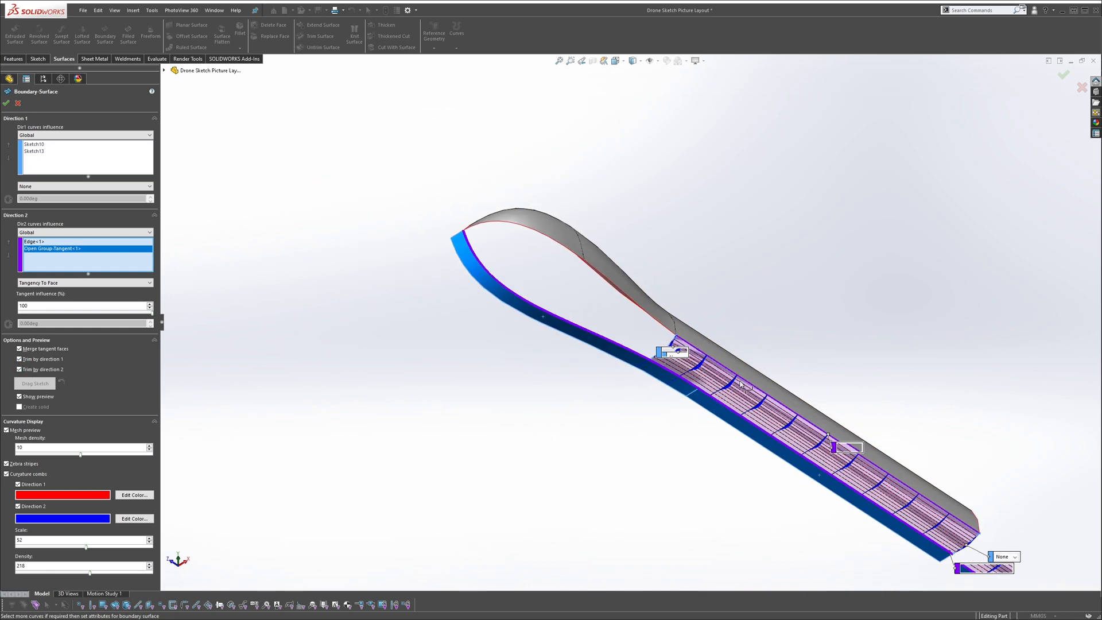
scroll(705, 422, down, 3)
middle_drag(720, 389, 719, 380)
click(6, 103)
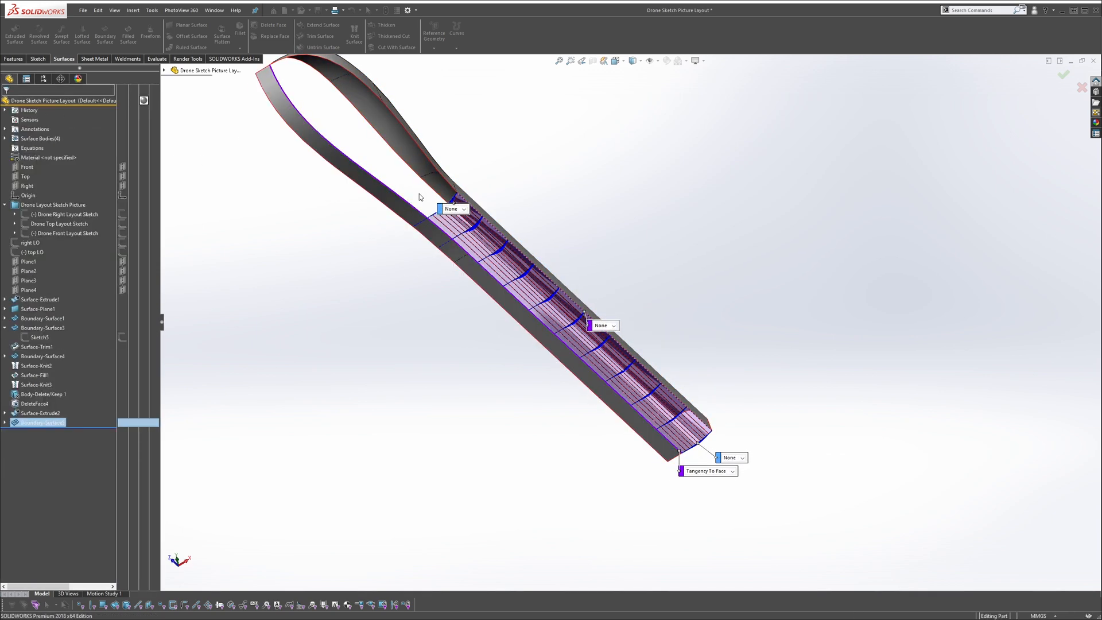
Inspect the new lower tube surface and the adjoining nose with the curvature colour display, and turn the display off again
middle_drag(500, 206, 466, 248)
click(517, 167)
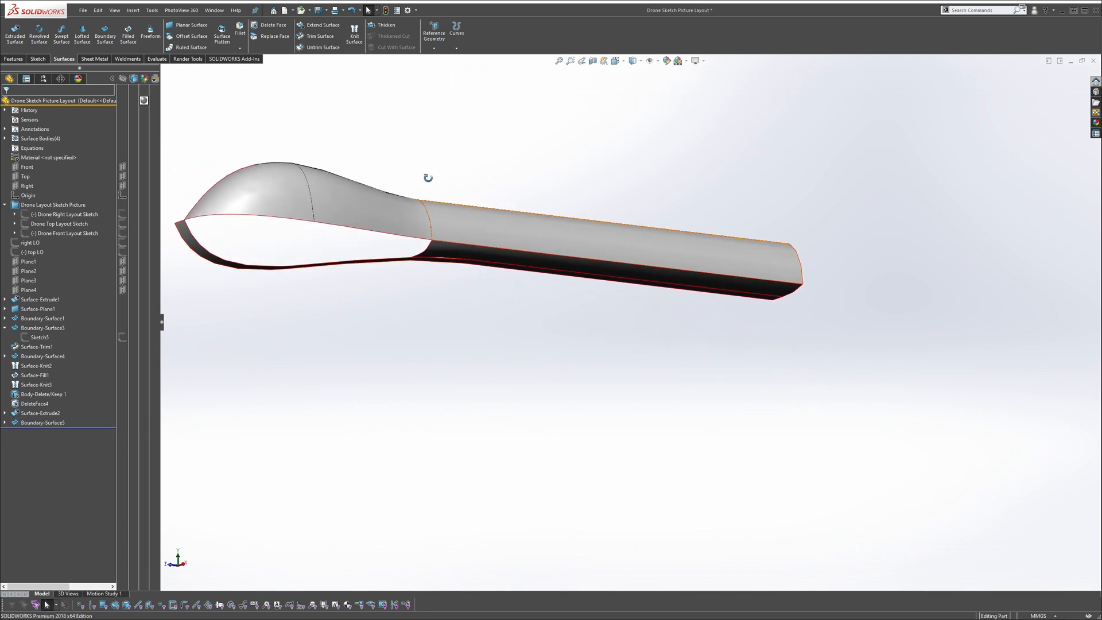
middle_drag(425, 176, 431, 99)
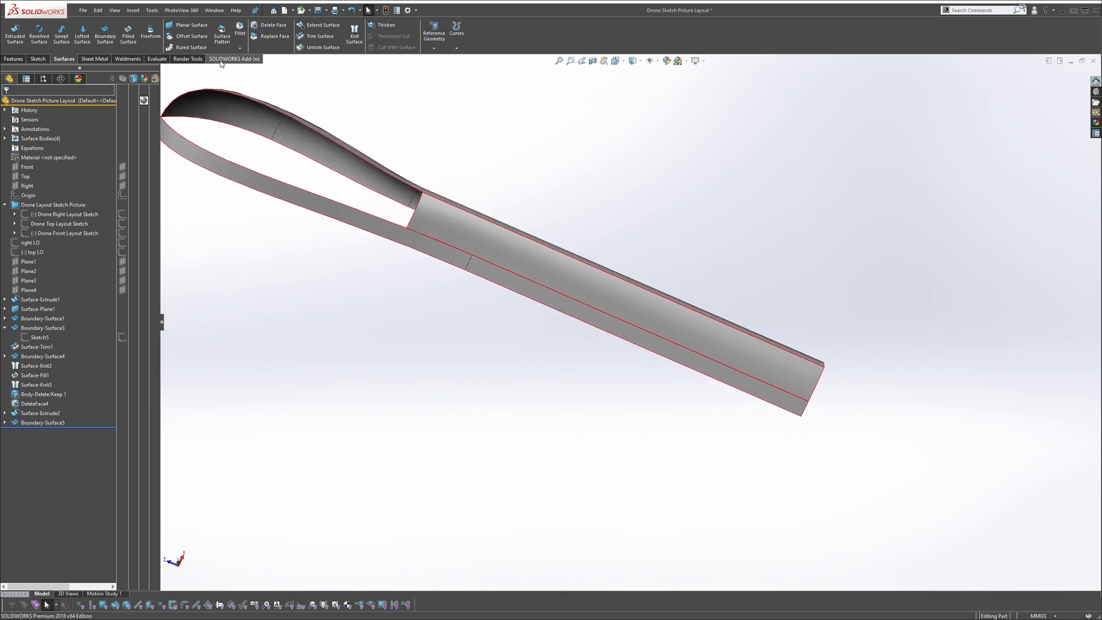
click(156, 58)
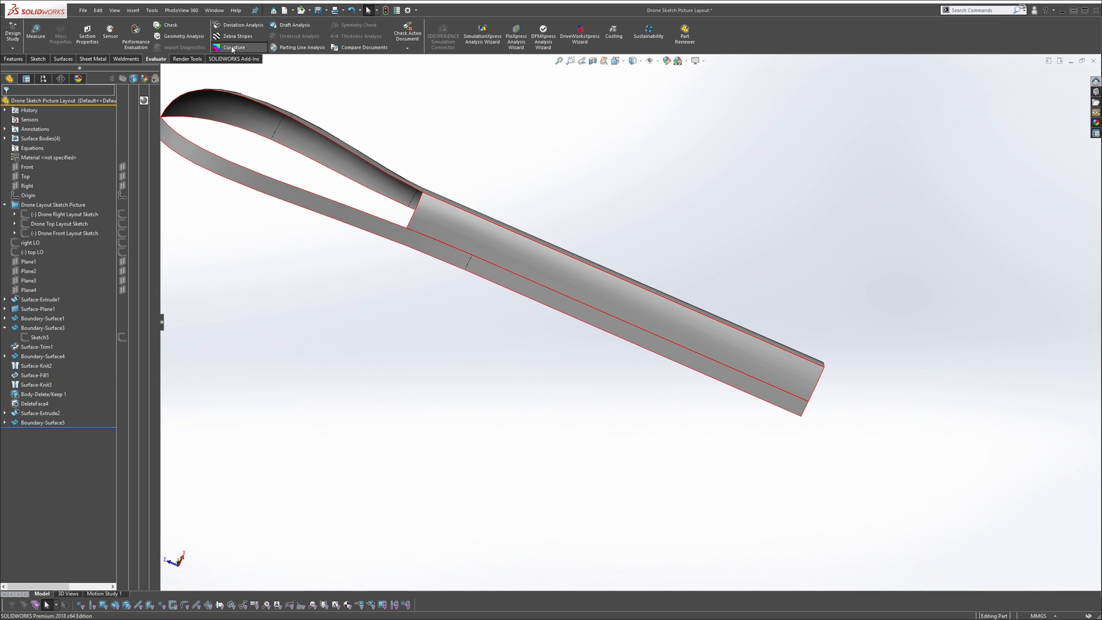
click(233, 47)
scroll(516, 270, down, 3)
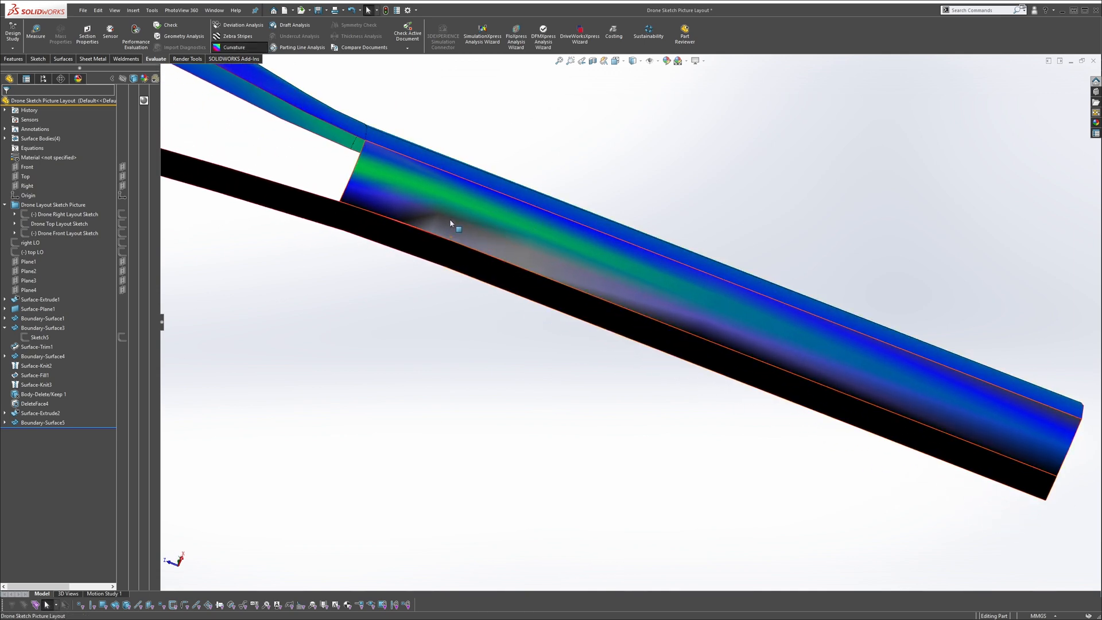
mouse_move(450, 221)
middle_down()
mouse_move(459, 235)
mouse_move(504, 246)
mouse_move(477, 266)
mouse_move(522, 192)
mouse_move(905, 362)
mouse_move(1048, 385)
mouse_move(802, 230)
mouse_move(827, 364)
mouse_move(836, 329)
mouse_move(803, 349)
mouse_move(721, 333)
middle_up()
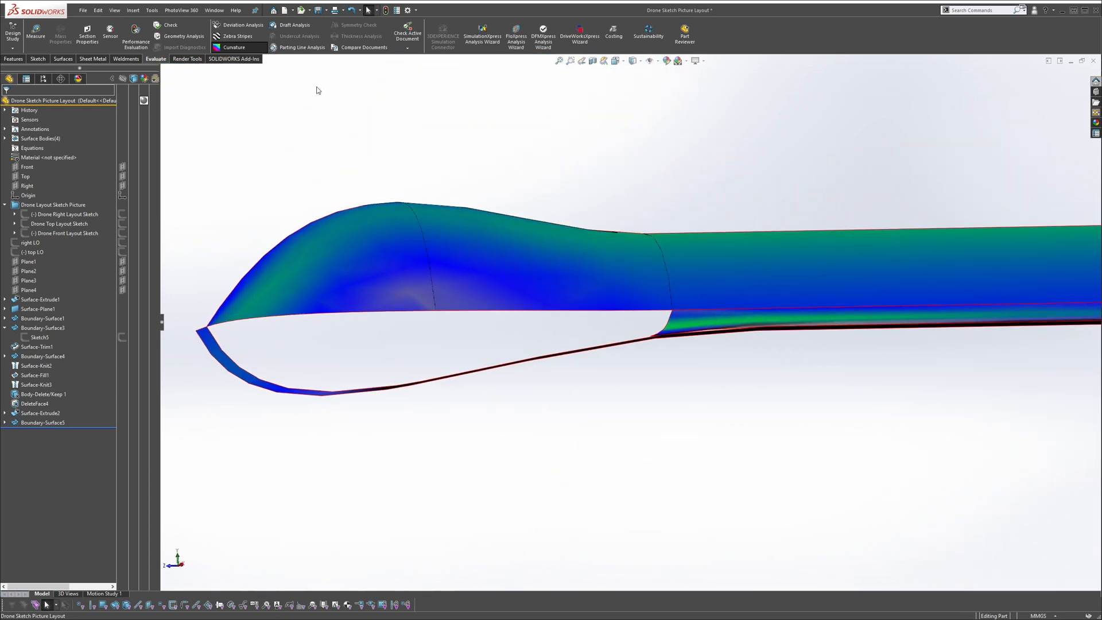
click(235, 49)
Examine the upper transition face, the filled nose face and the open area beneath them from several angles
middle_drag(590, 172, 356, 267)
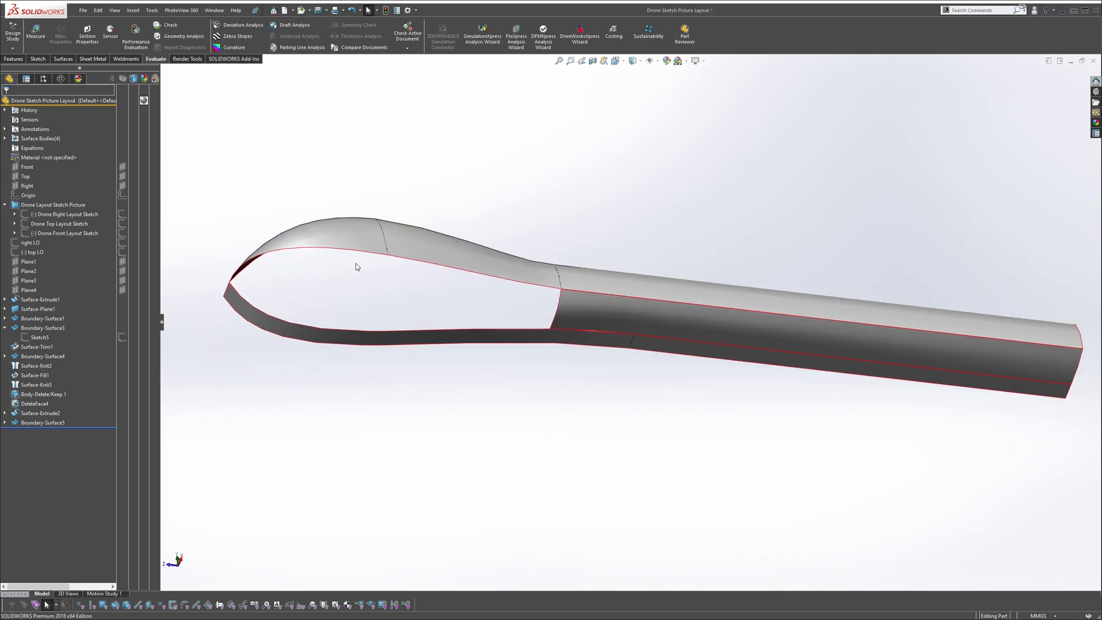
middle_drag(514, 303, 475, 239)
click(475, 241)
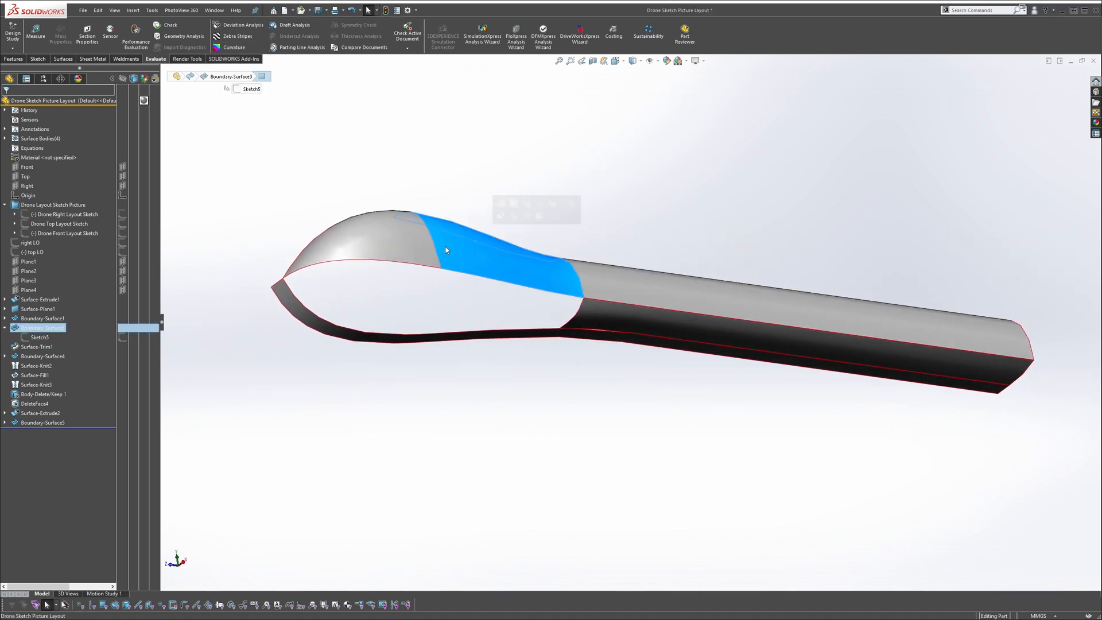
click(391, 245)
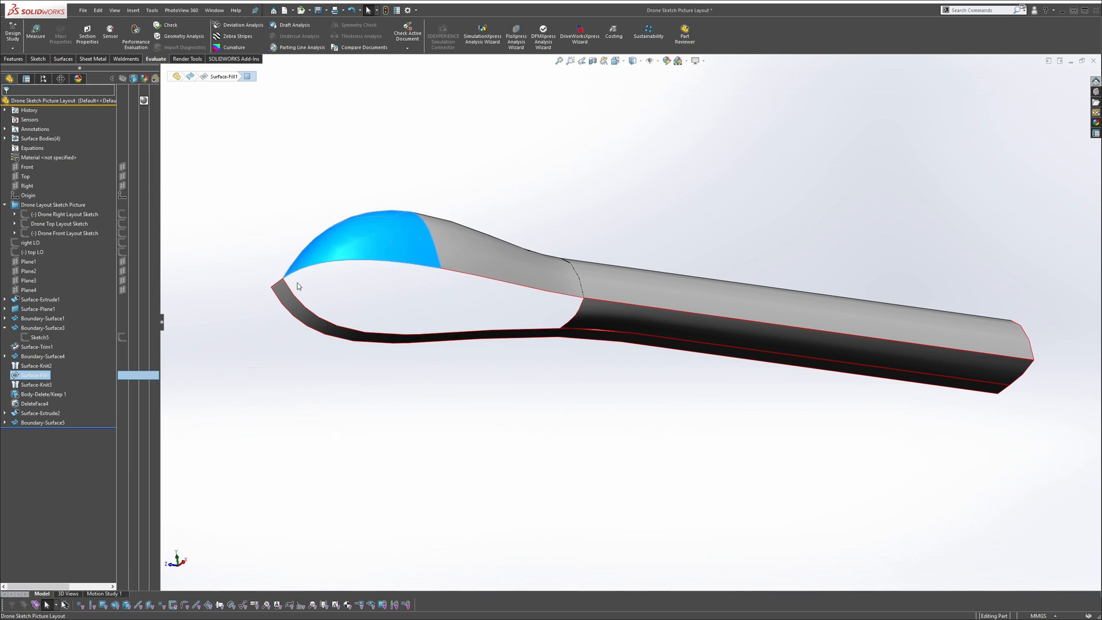
middle_drag(298, 286, 575, 188)
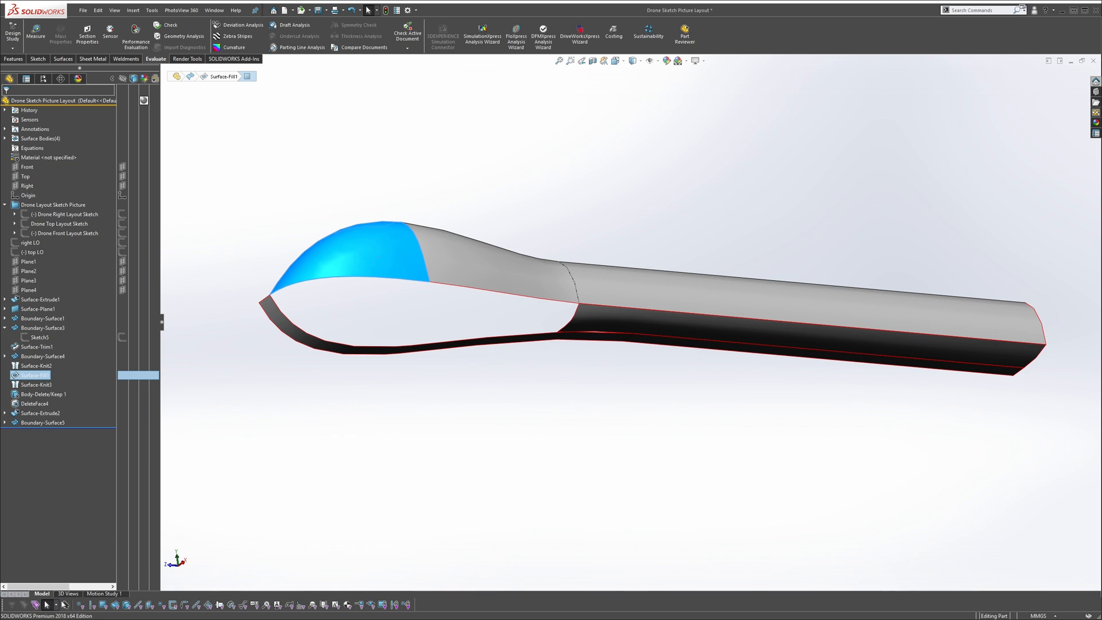
middle_drag(464, 224, 529, 231)
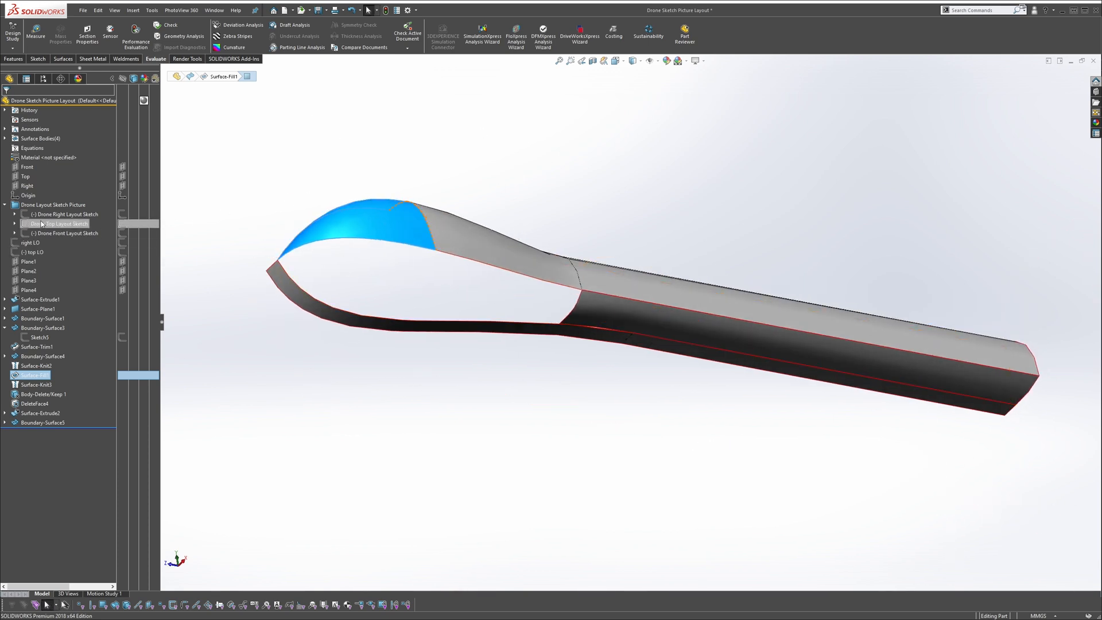
Select the Drone Front Layout Sketch in the Drone Layout Sketch Picture folder
click(62, 233)
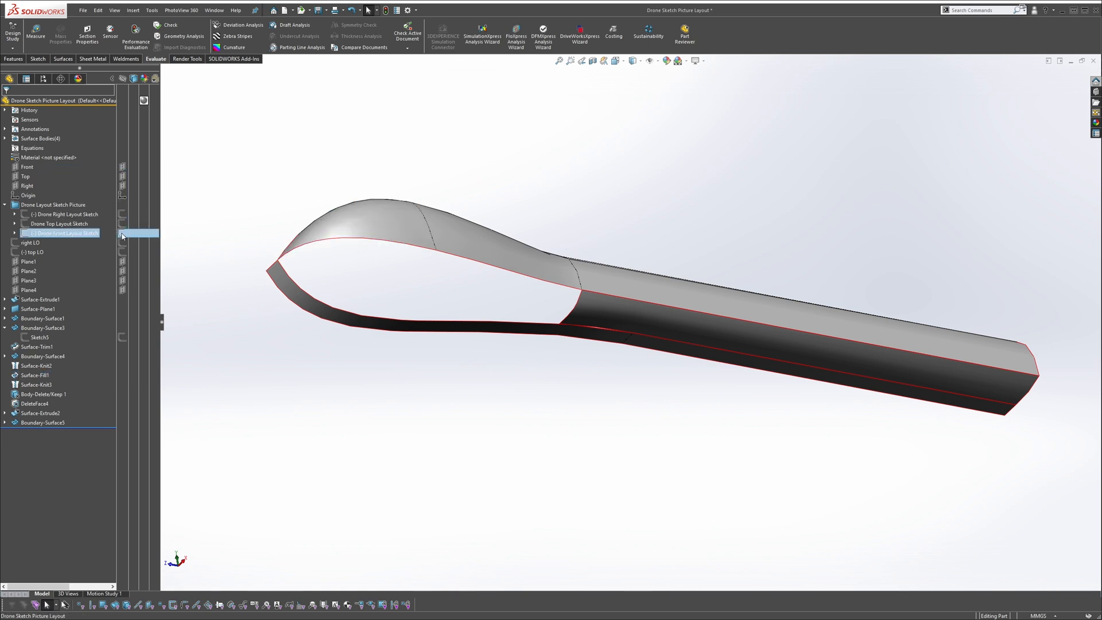
Show the Drone Front Layout Sketch and start a new sketch on Plane3
click(122, 233)
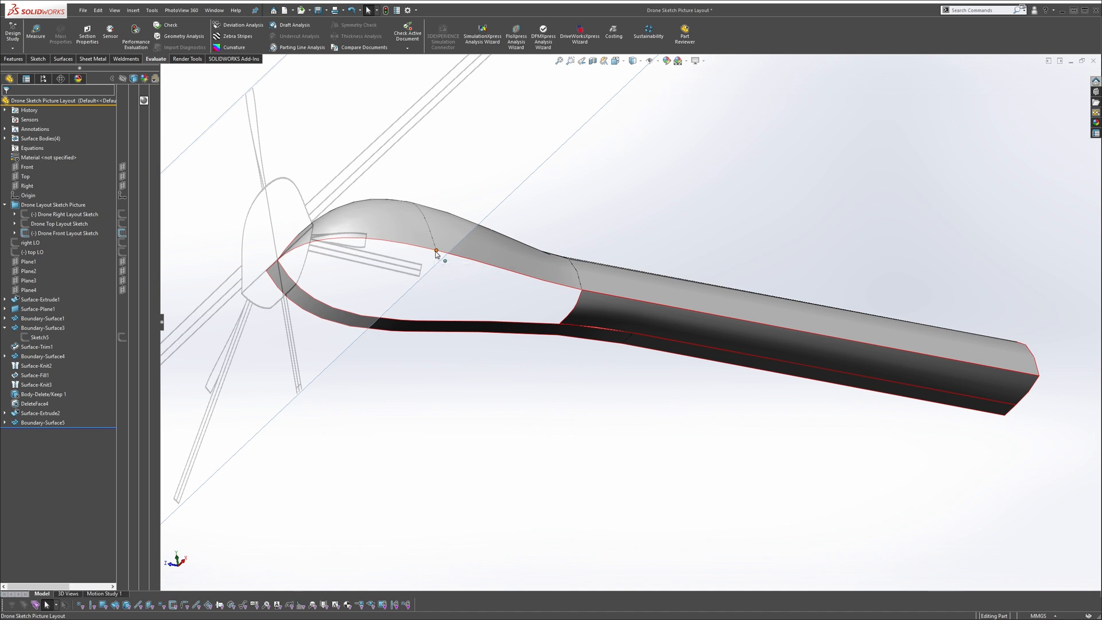
click(29, 281)
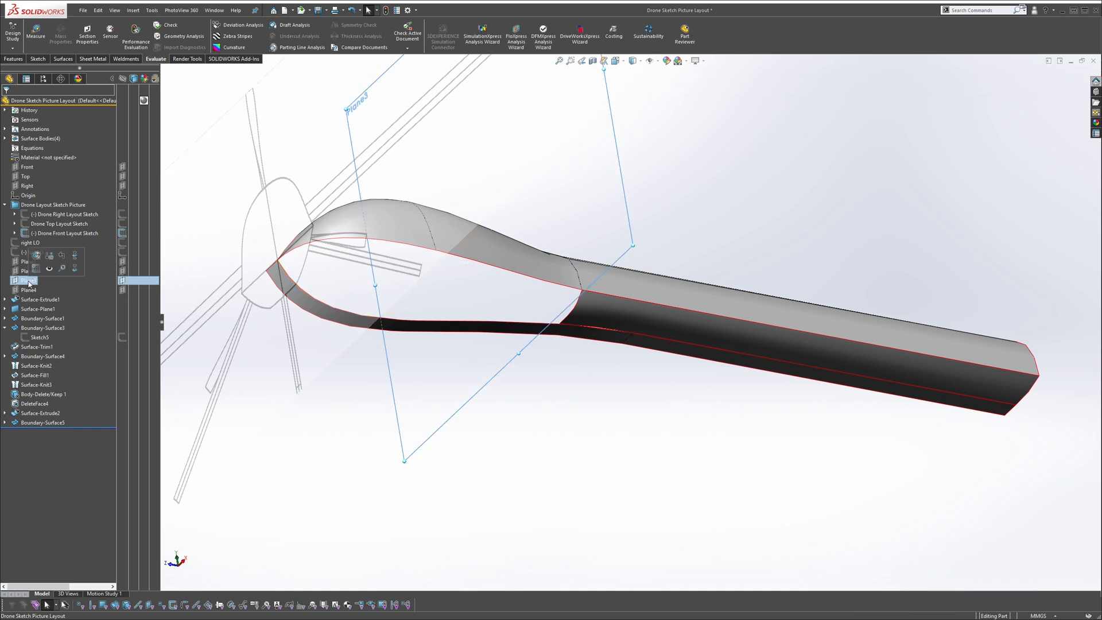
click(49, 255)
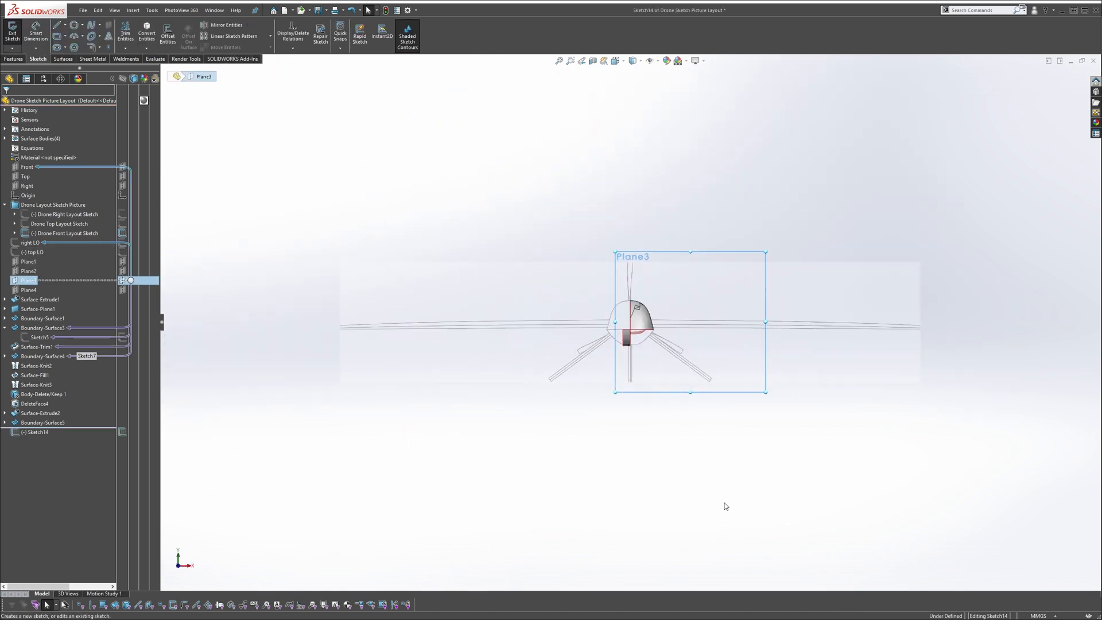
Sketch a two-point spline along the right half of the lower fuselage outline in the front layout picture
scroll(583, 214, down, 6)
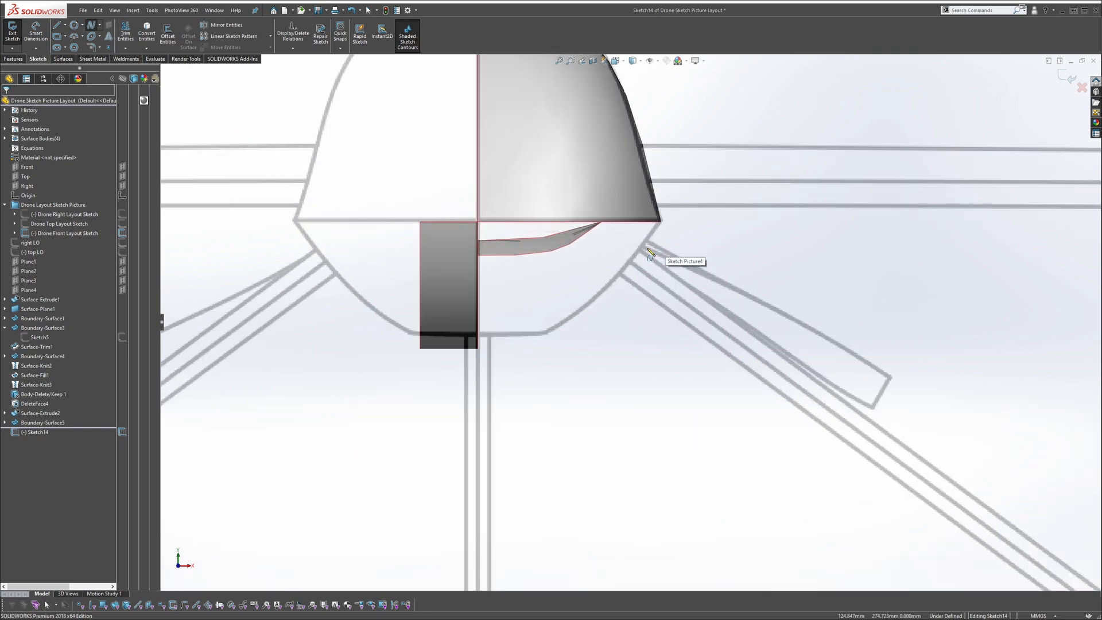
click(658, 238)
click(524, 363)
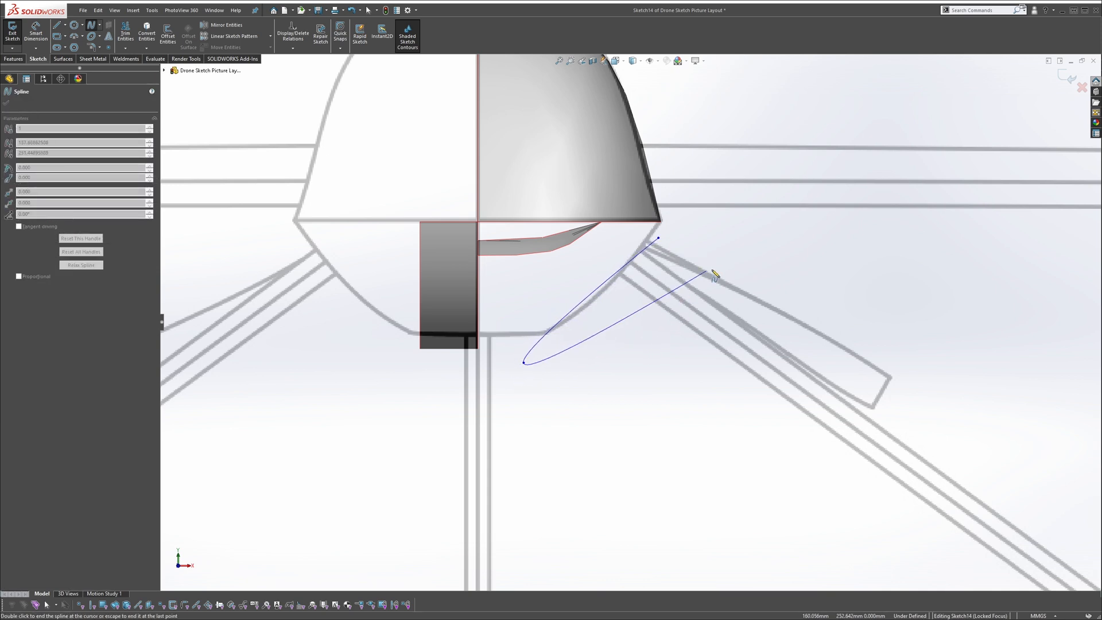
key(Escape)
Add Pierce relations from the spline's upper end to the upper body's lower edge and from its lower end to the extruded surface's edge
click(658, 238)
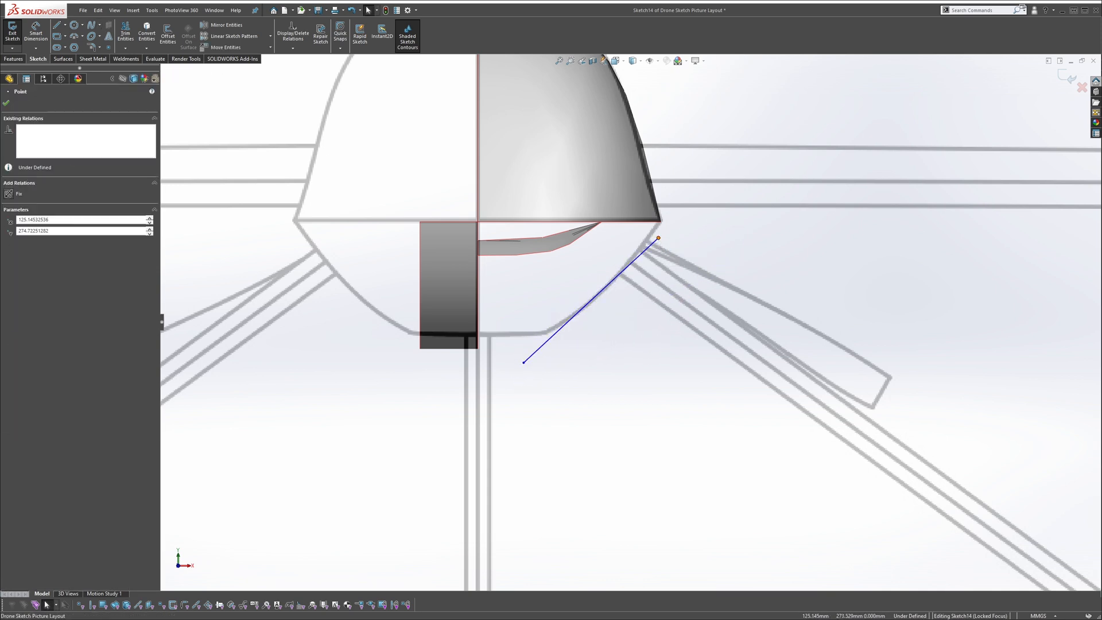
middle_drag(659, 241, 717, 220)
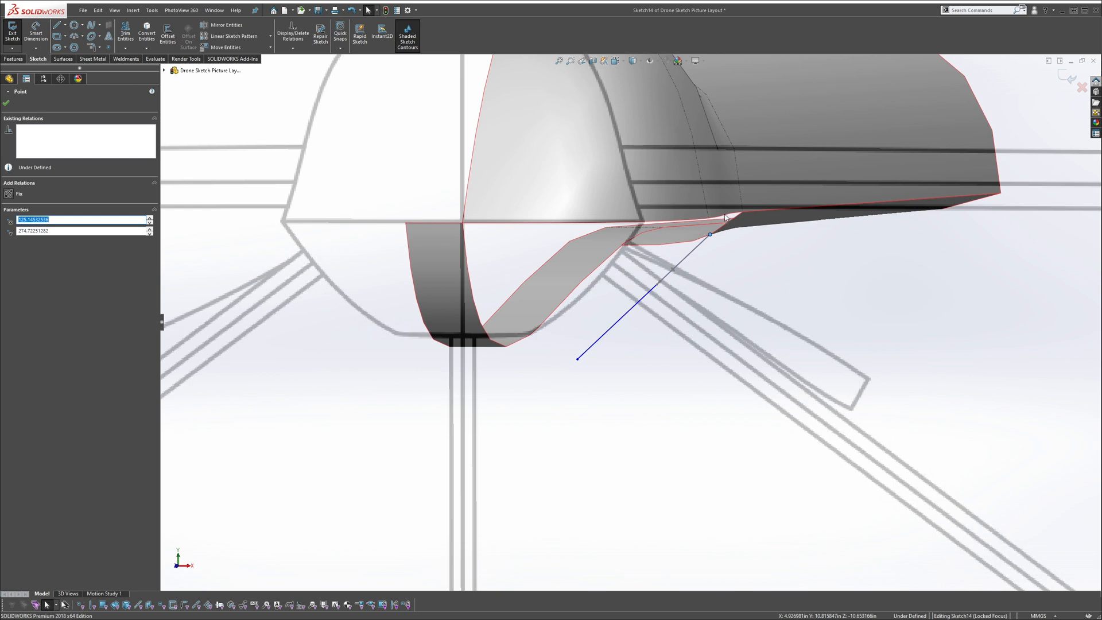
ctrl+click(726, 218)
click(789, 177)
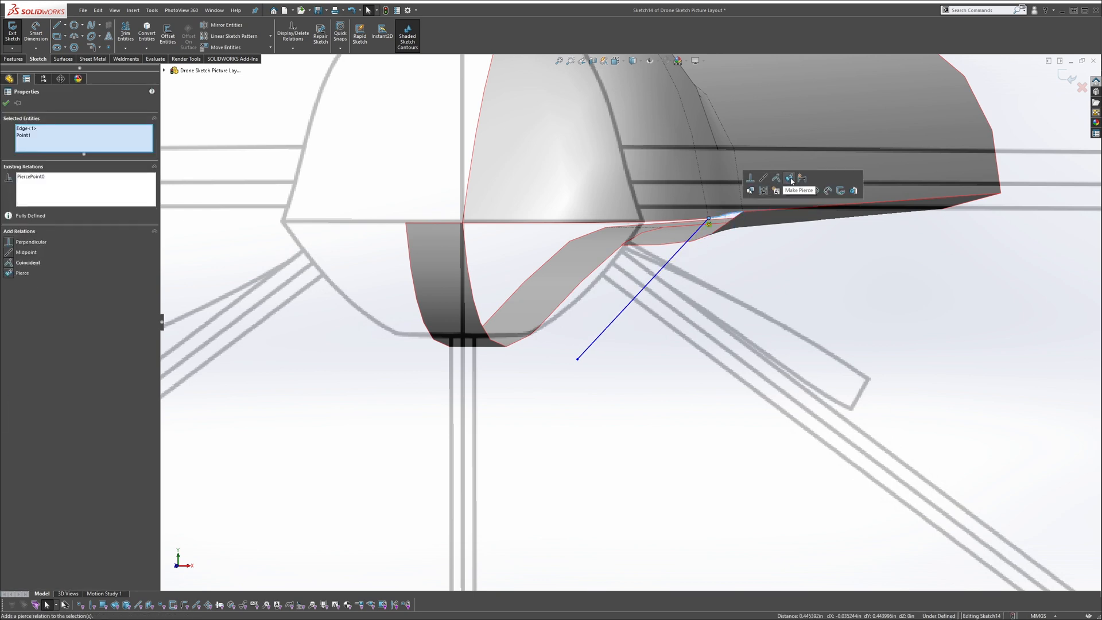
click(655, 336)
click(579, 360)
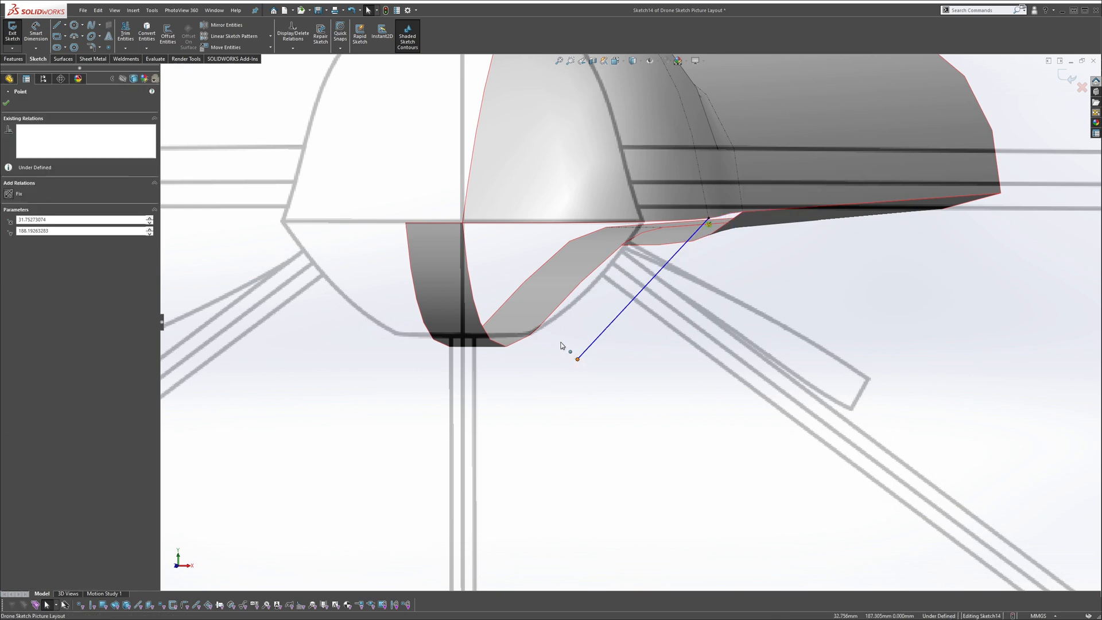
ctrl+click(550, 317)
click(612, 280)
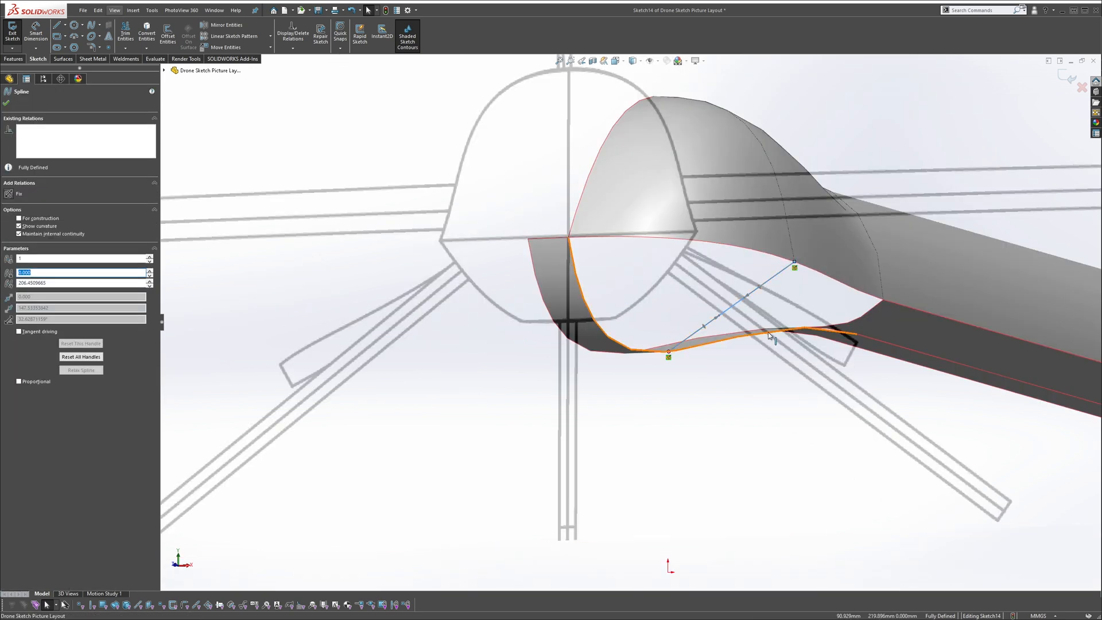
Draw a horizontal construction line about 21 mm long inward from the spline's lower end
middle_drag(767, 334, 688, 345)
scroll(663, 318, down, 4)
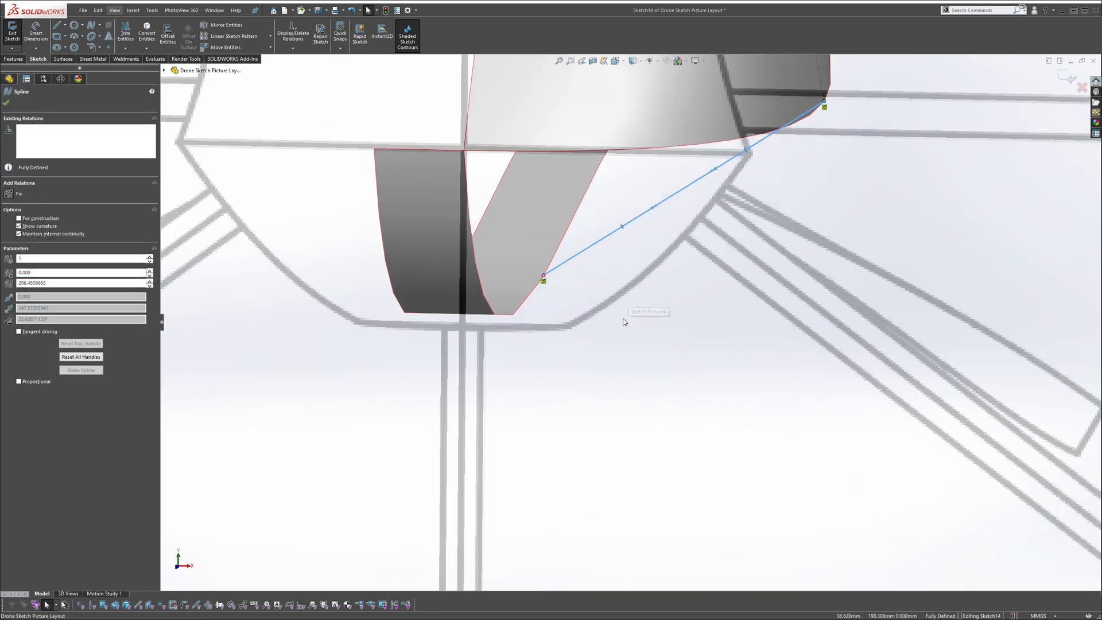
click(624, 321)
key(s)
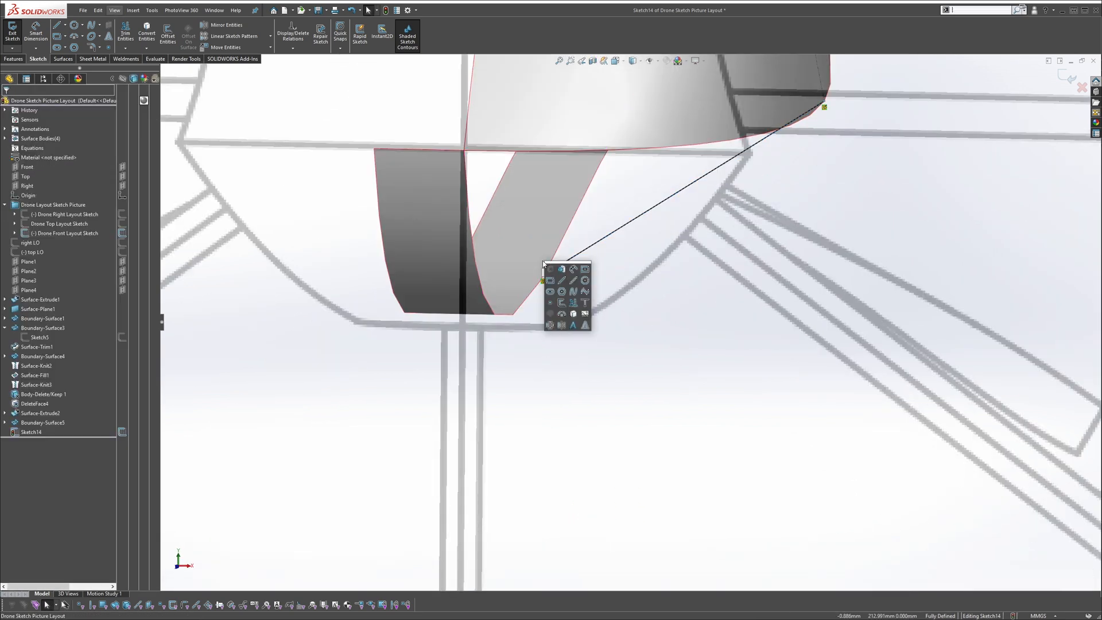
click(573, 280)
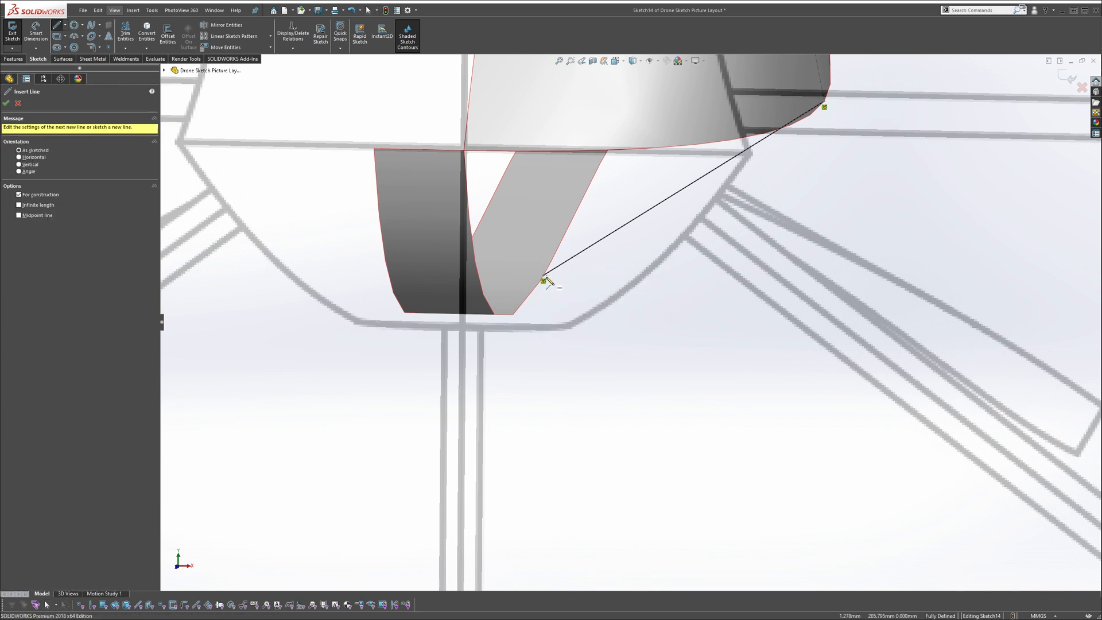
click(543, 278)
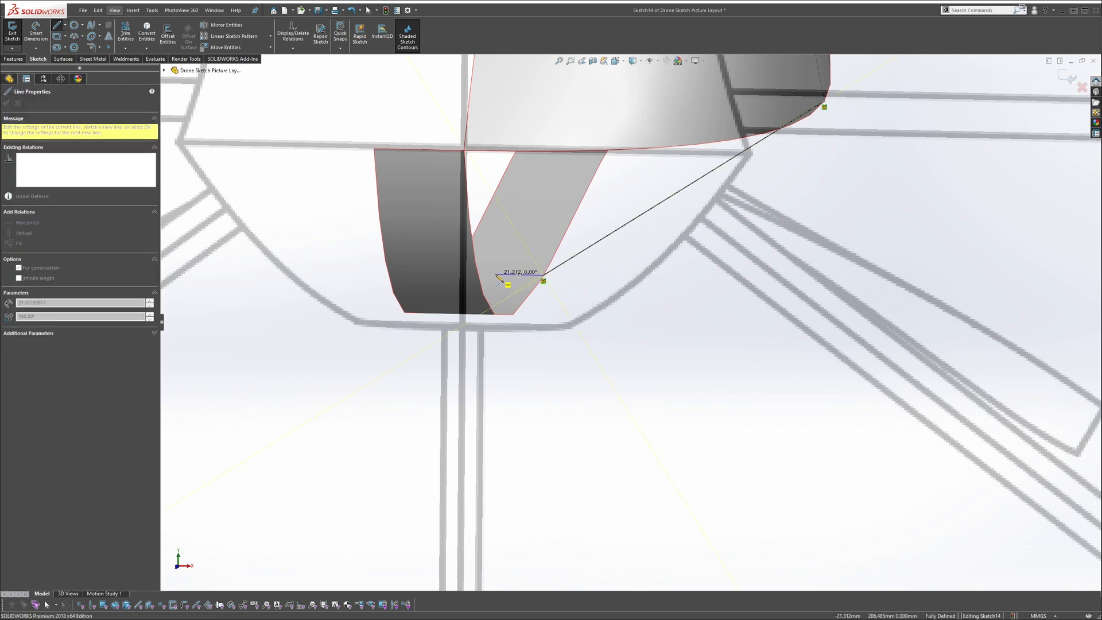
key(Escape)
Make the spline tangent to the horizontal construction line
click(529, 278)
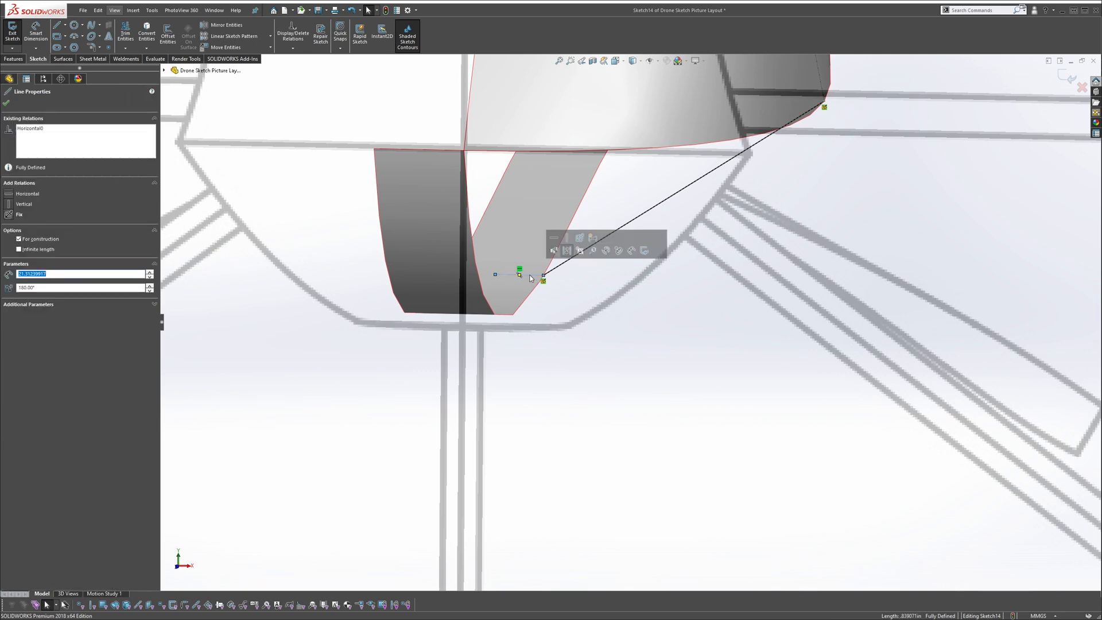
ctrl+click(567, 264)
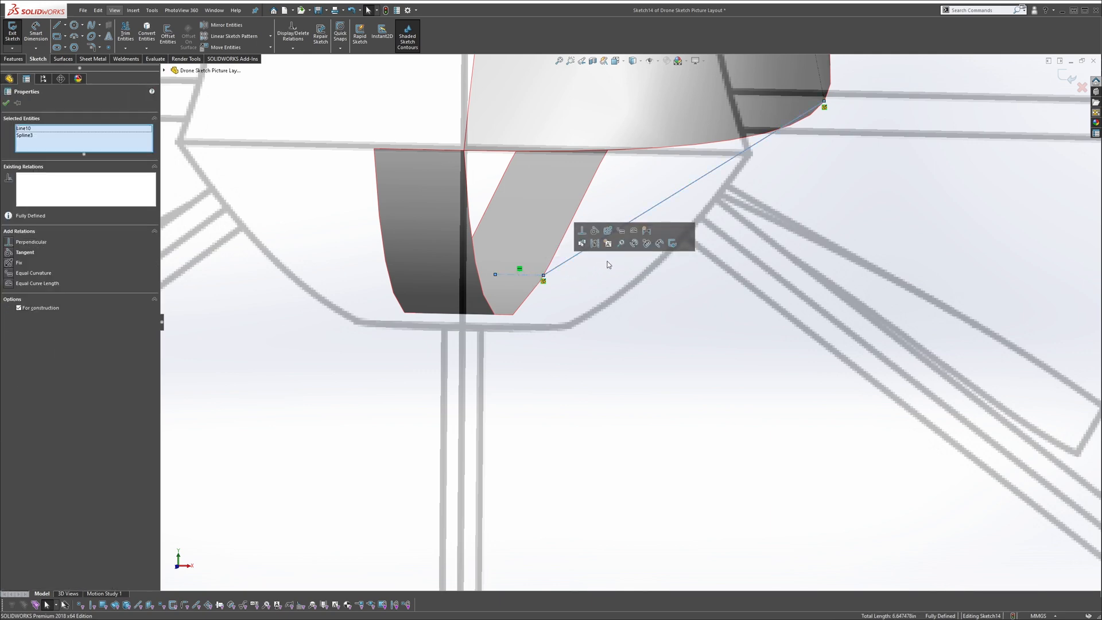
click(594, 233)
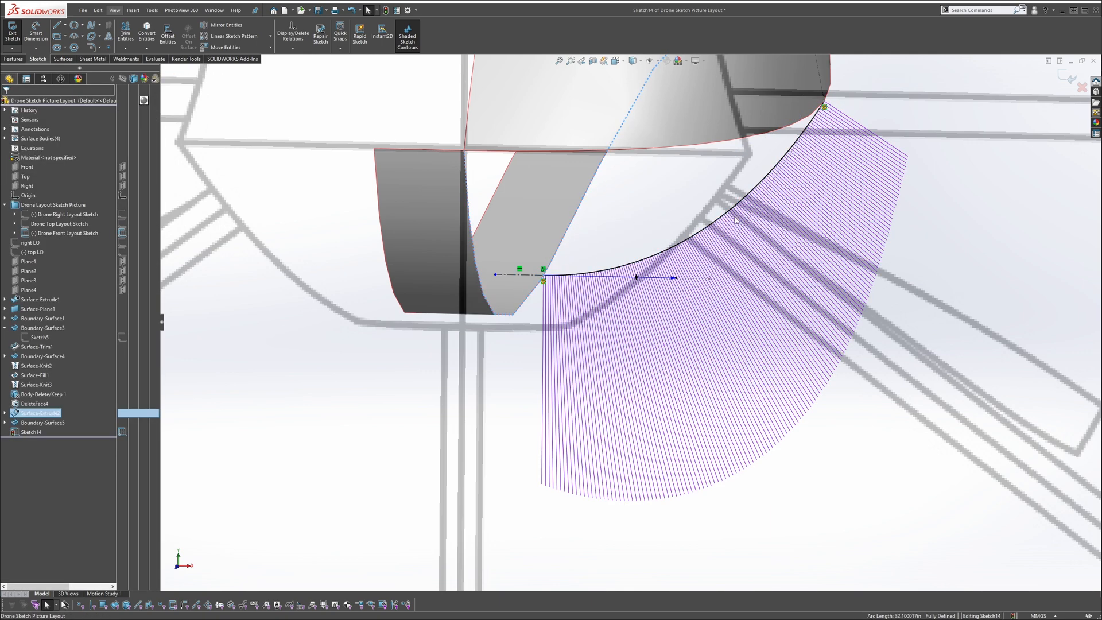
In the front view, adjust the spline's lower and upper tangency handles to follow the fuselage outline in the layout picture
scroll(735, 219, up, 10)
key(space)
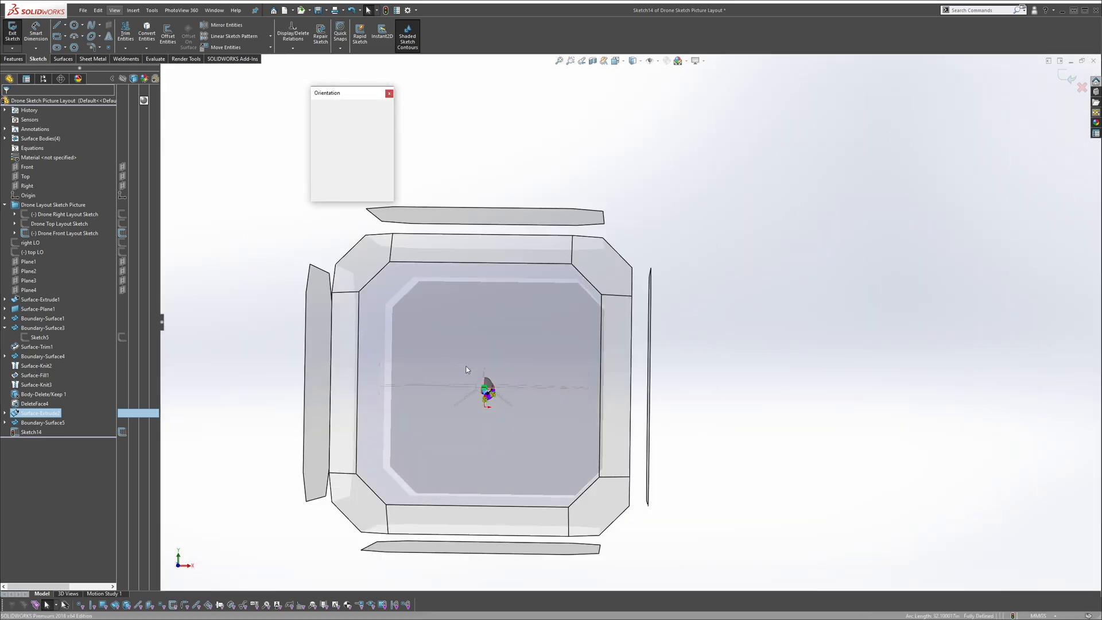
click(498, 363)
scroll(645, 350, down, 7)
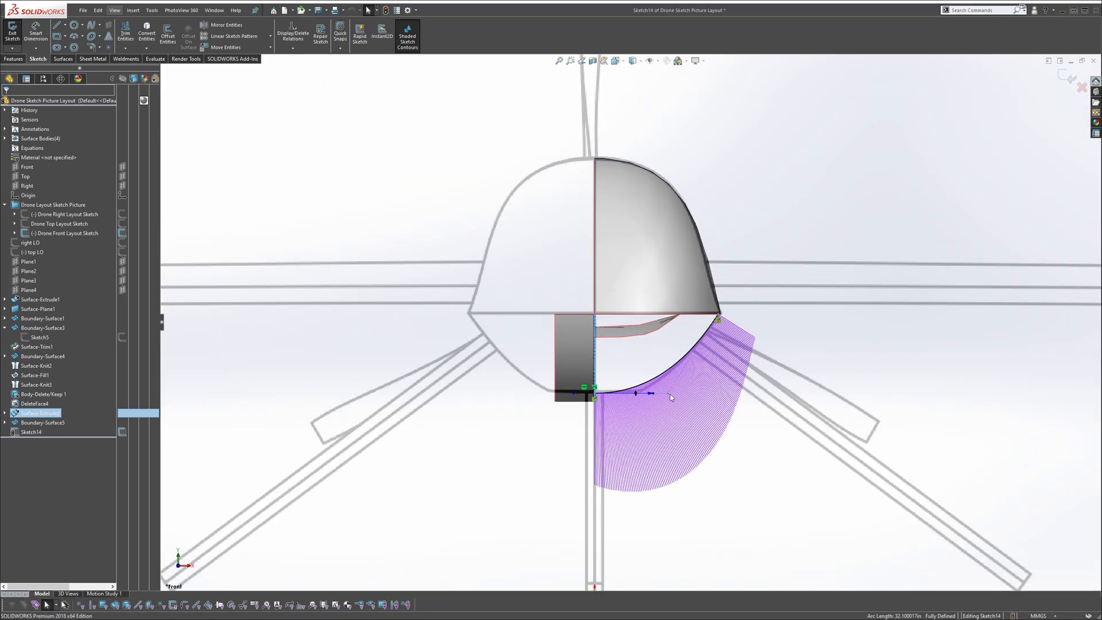
scroll(670, 397, down, 2)
drag(625, 372, 647, 403)
scroll(635, 398, down, 2)
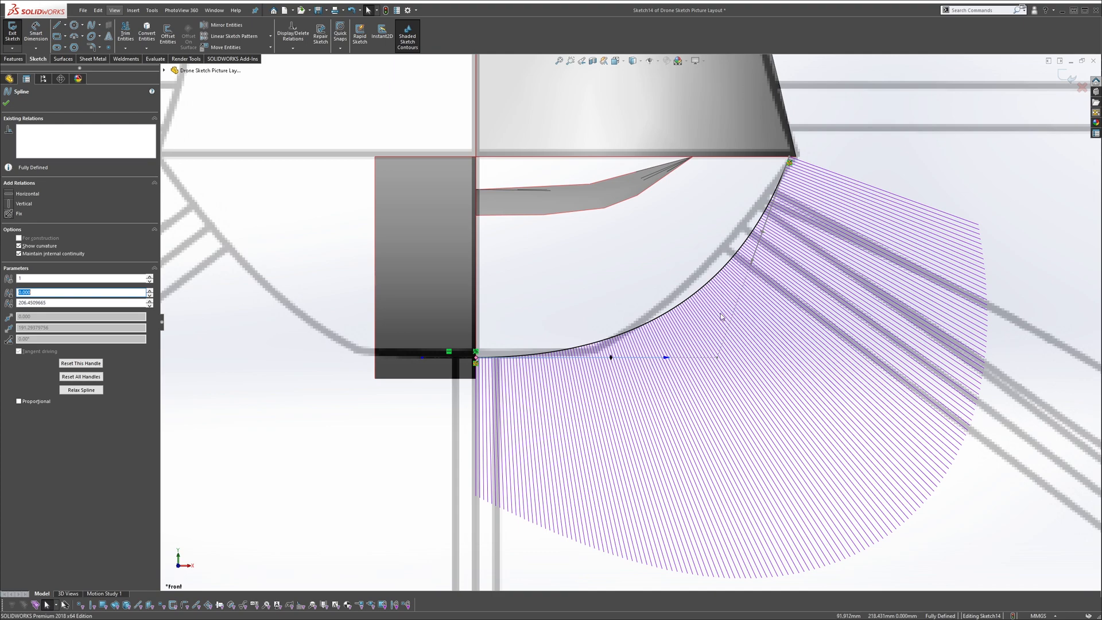
drag(750, 264, 734, 251)
drag(607, 363, 630, 375)
click(579, 322)
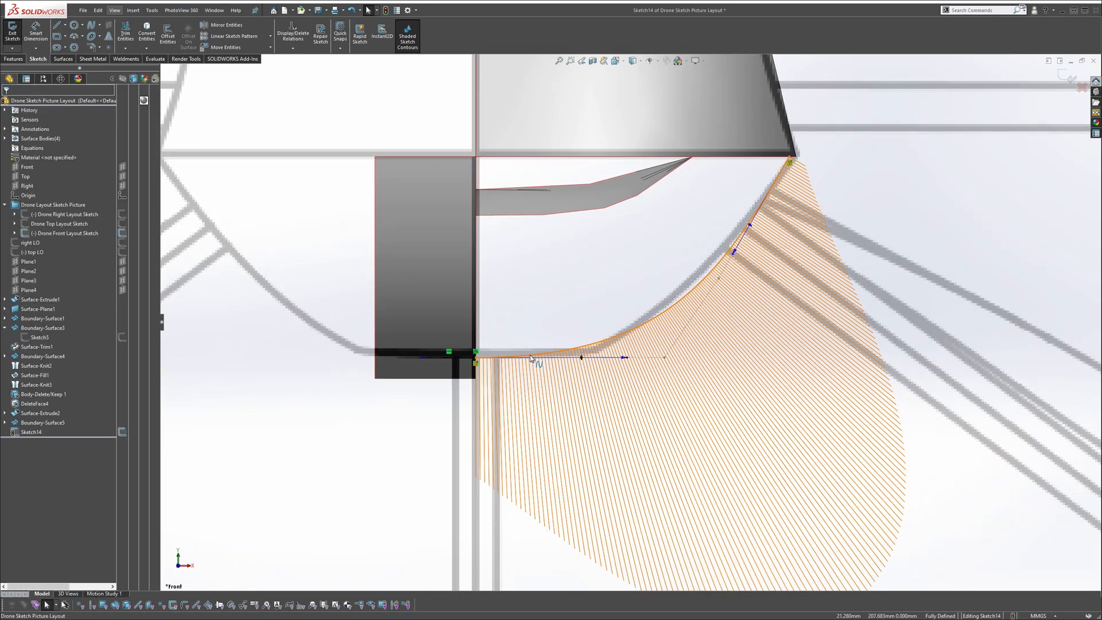
Add an Equal Curvature relation between the spline and the horizontal construction line
click(528, 359)
middle_drag(529, 362, 513, 379)
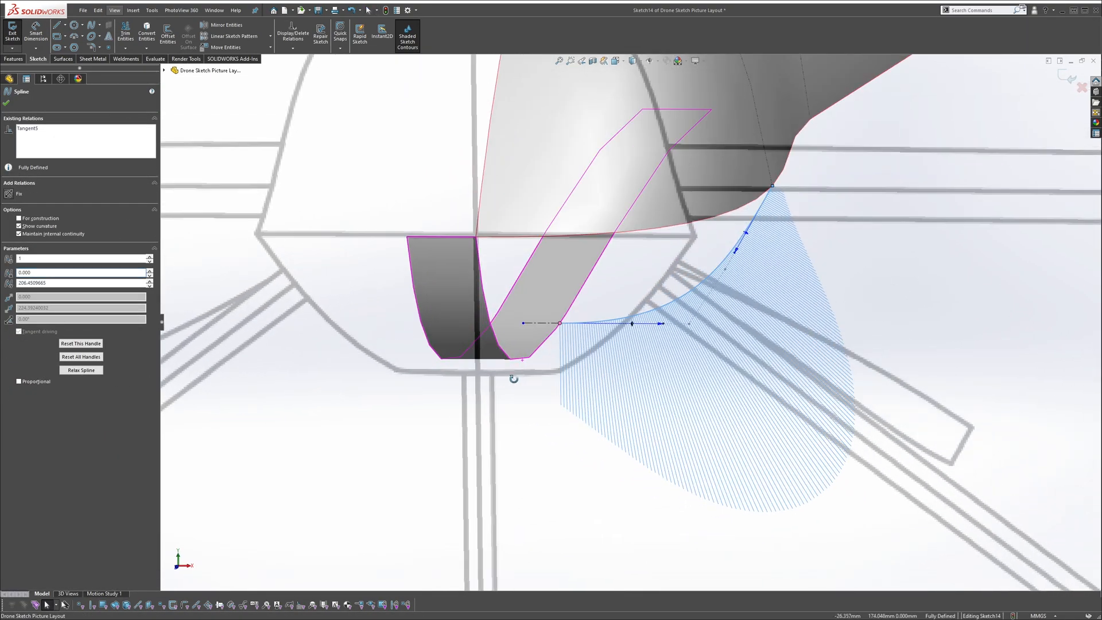
ctrl+click(547, 324)
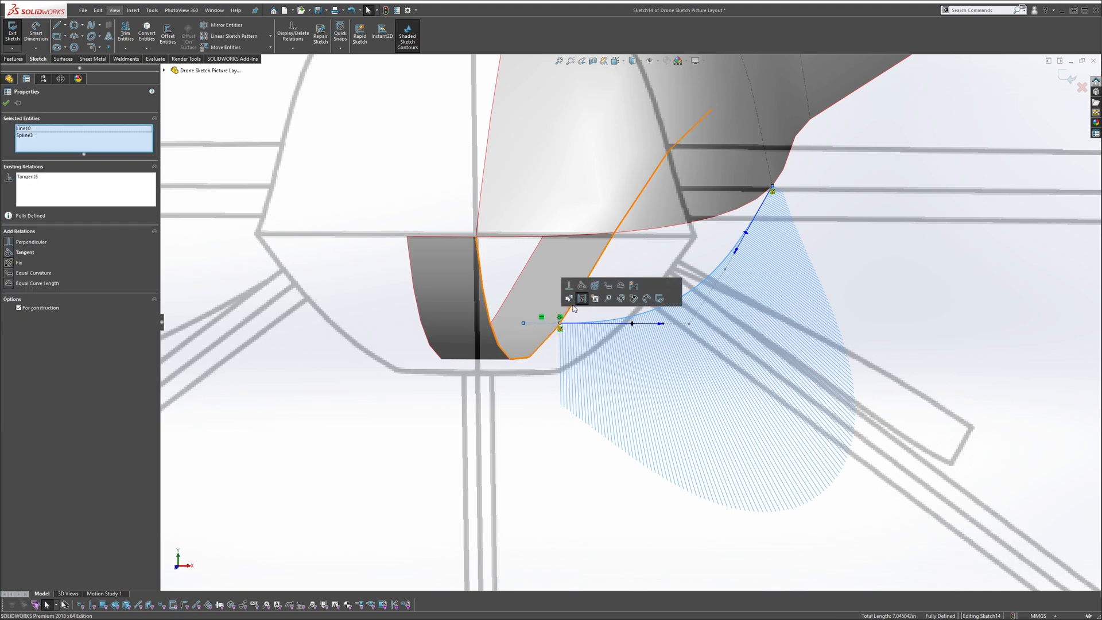
click(606, 291)
Return to the front view and lengthen the spline's upper handle so the curve matches the pictured fuselage outline
key(space)
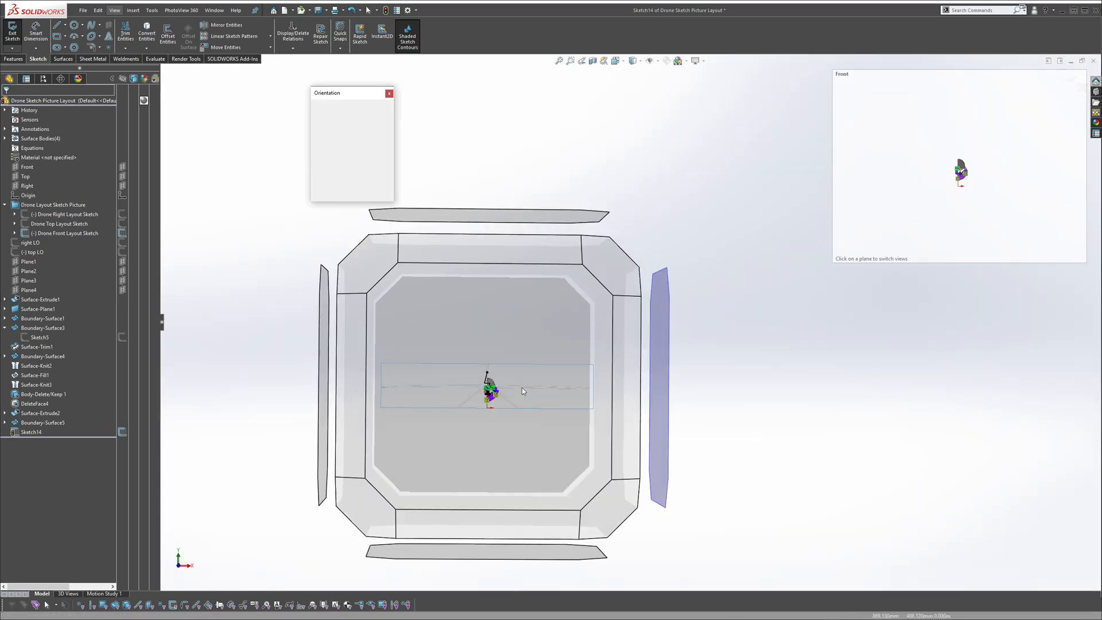
click(580, 351)
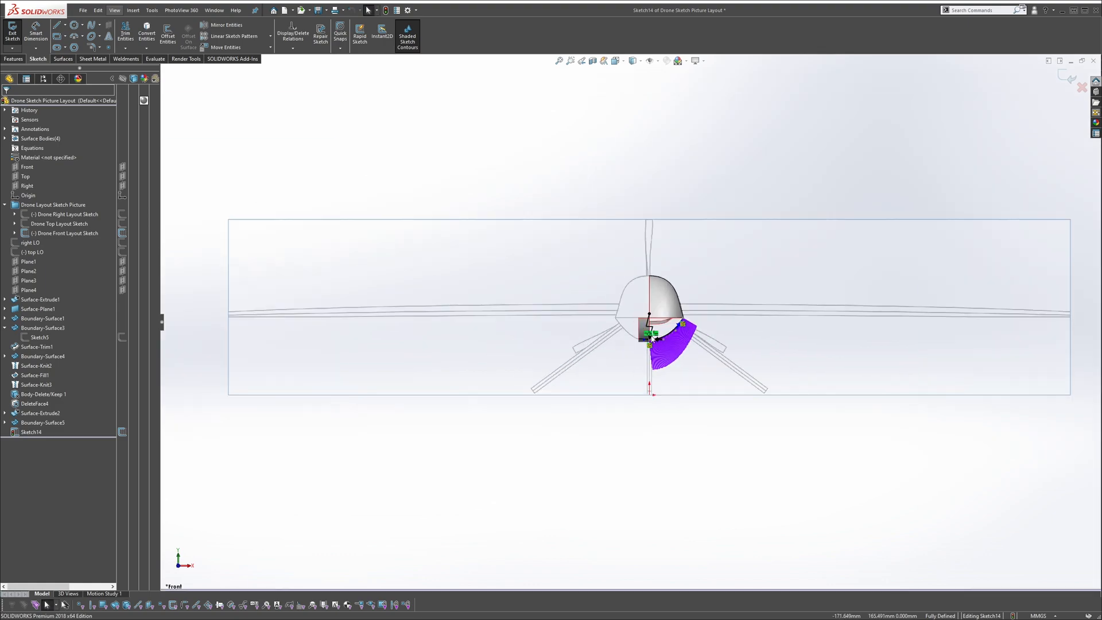
scroll(652, 339, down, 10)
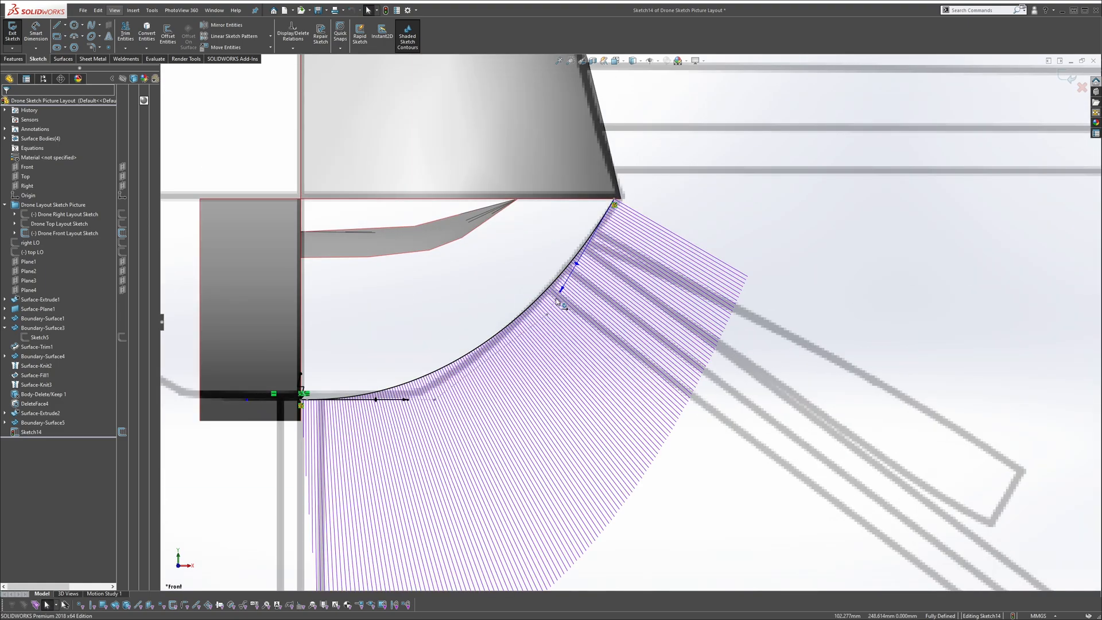
drag(556, 301, 526, 328)
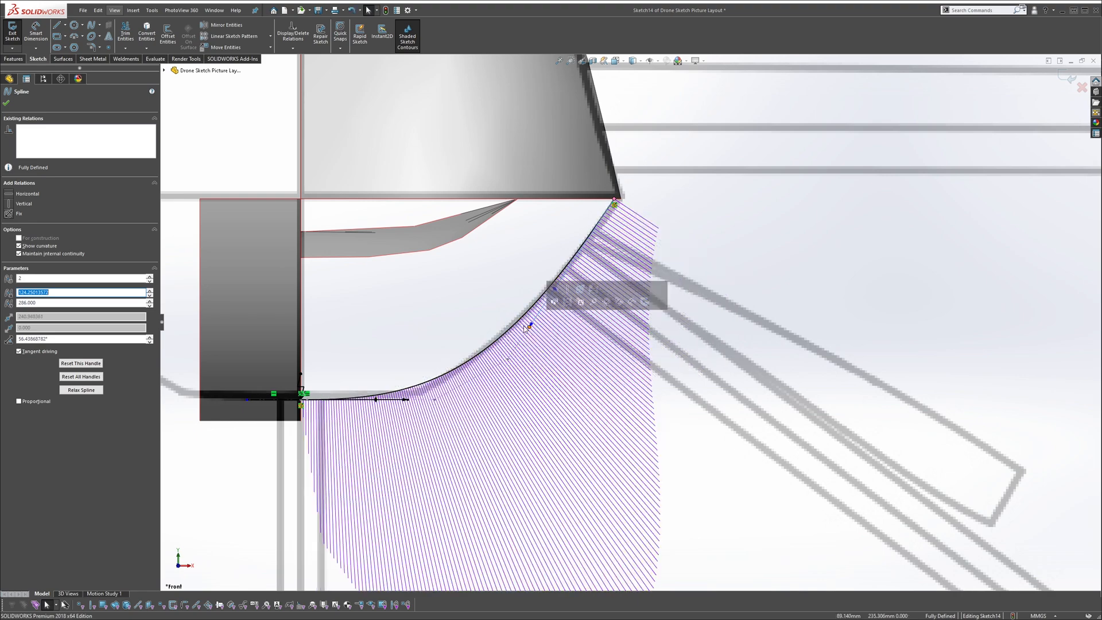
click(495, 296)
scroll(510, 299, up, 2)
scroll(438, 368, down, 6)
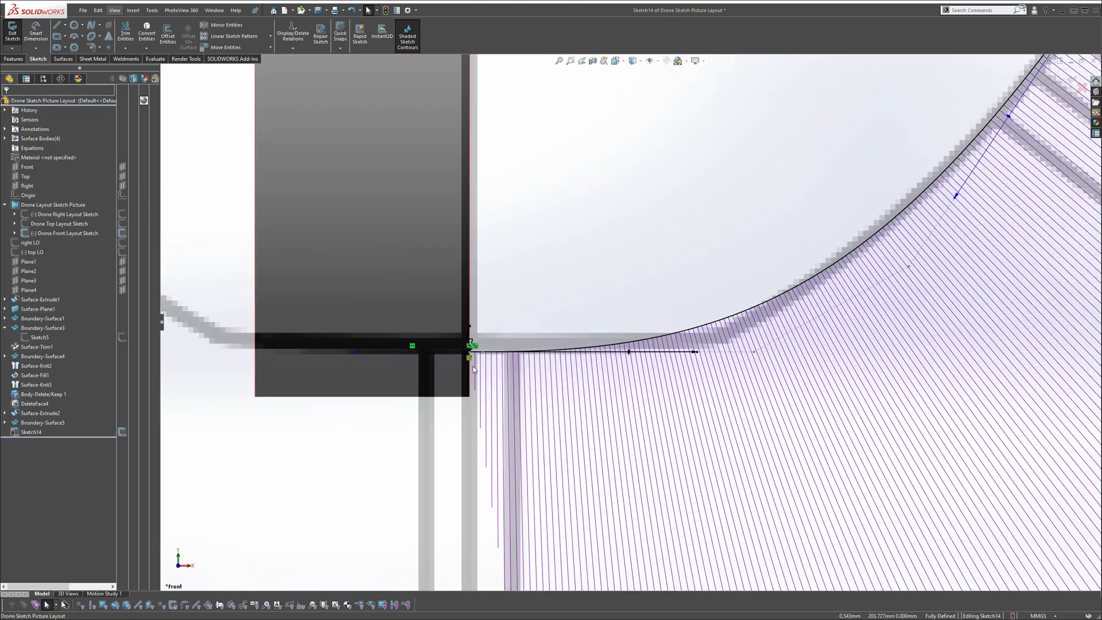
scroll(474, 369, up, 5)
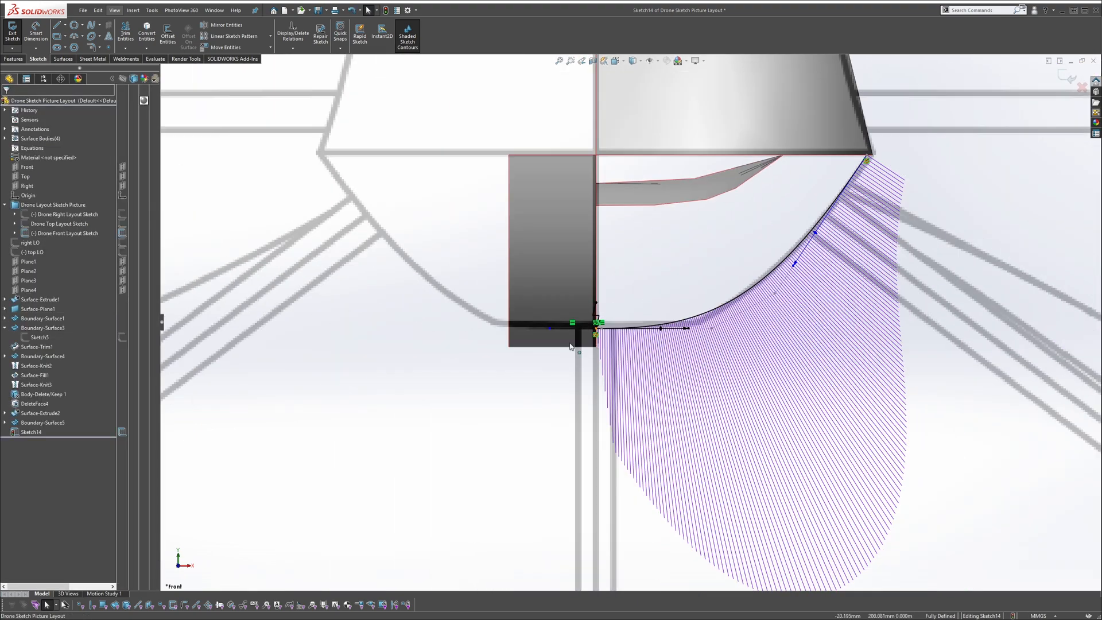
Draw an angled construction line about 42 mm long outward and upward from the spline's upper end
scroll(630, 317, up, 3)
key(s)
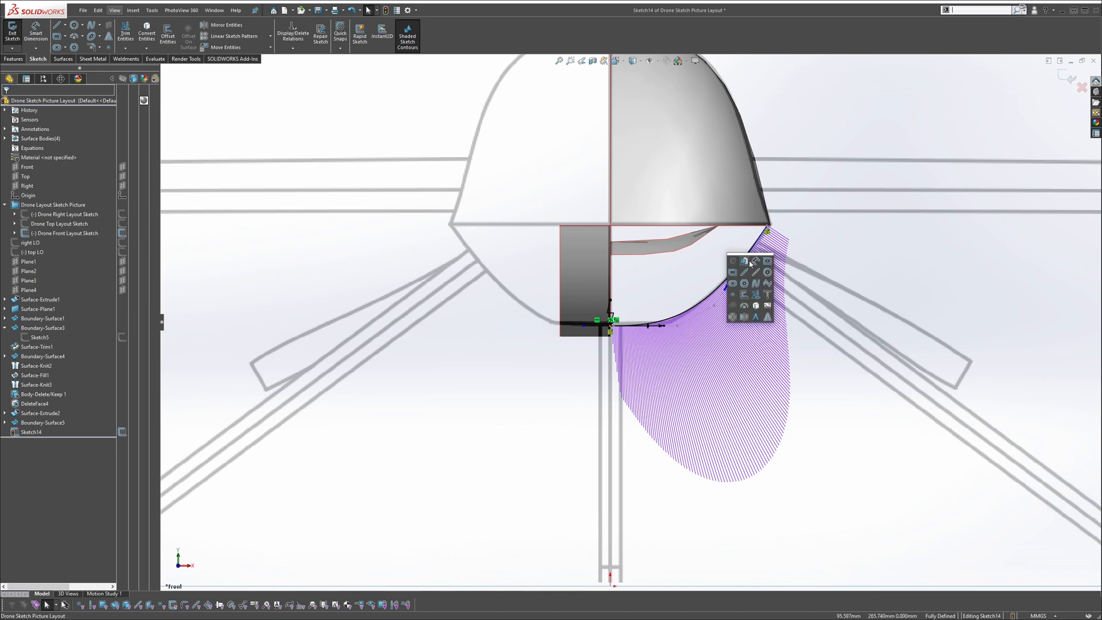
click(756, 273)
scroll(776, 216, down, 3)
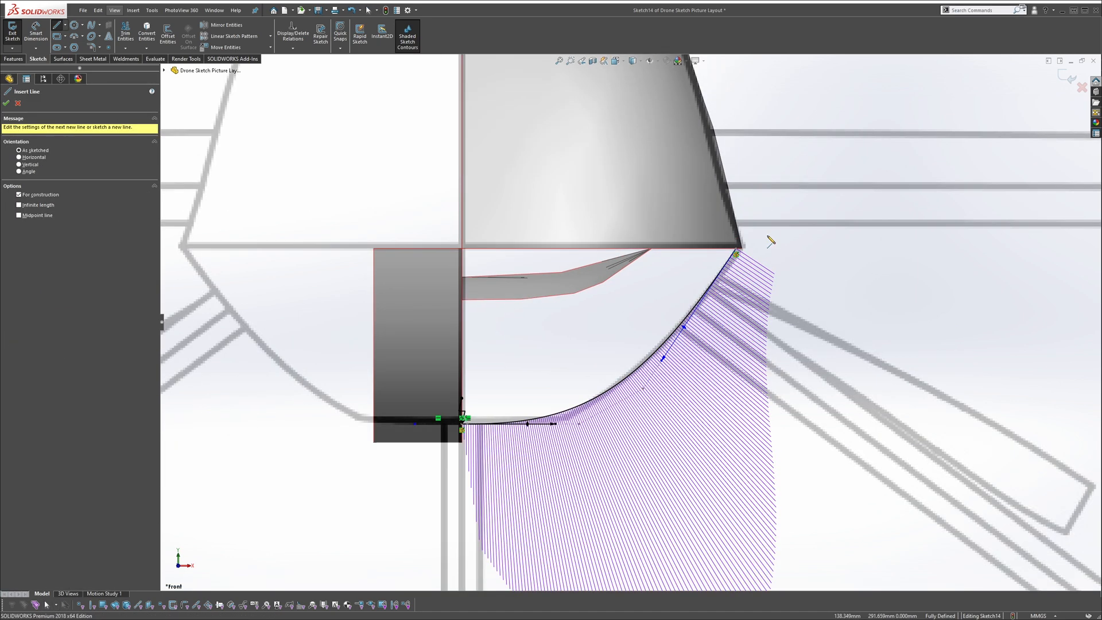
click(737, 252)
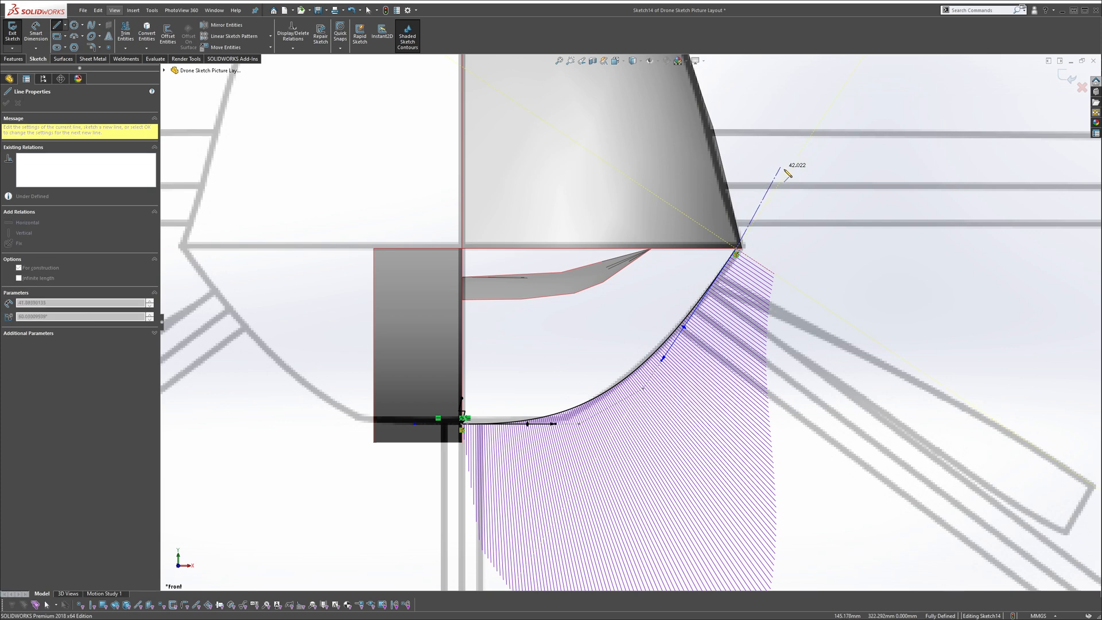
click(785, 172)
key(Escape)
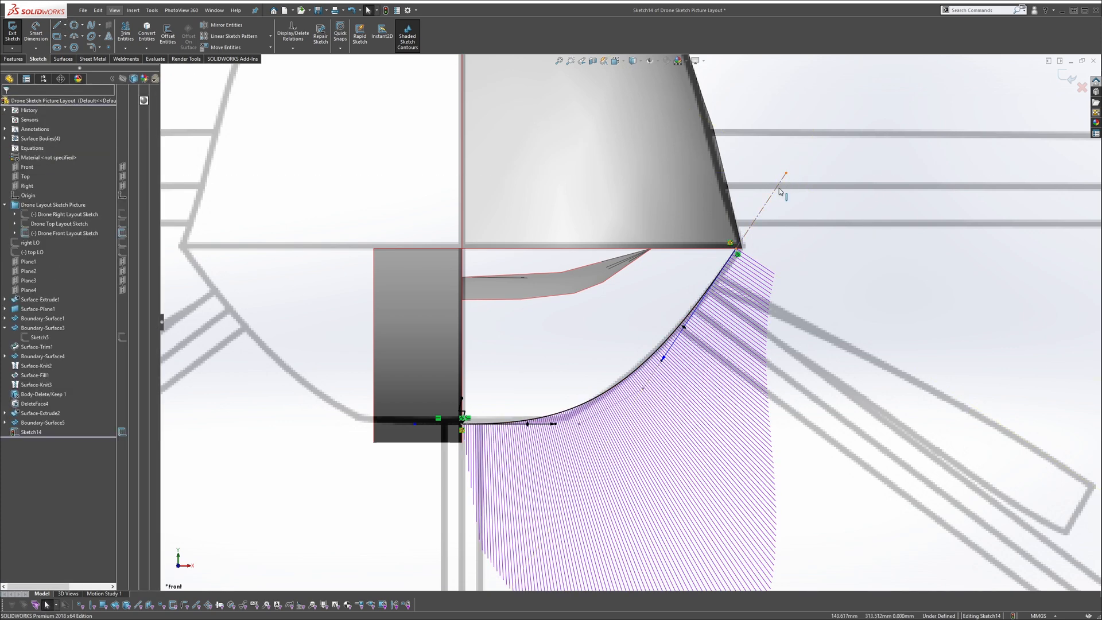
Make the spline tangent to the angled construction line at its upper end
click(779, 191)
ctrl+click(736, 256)
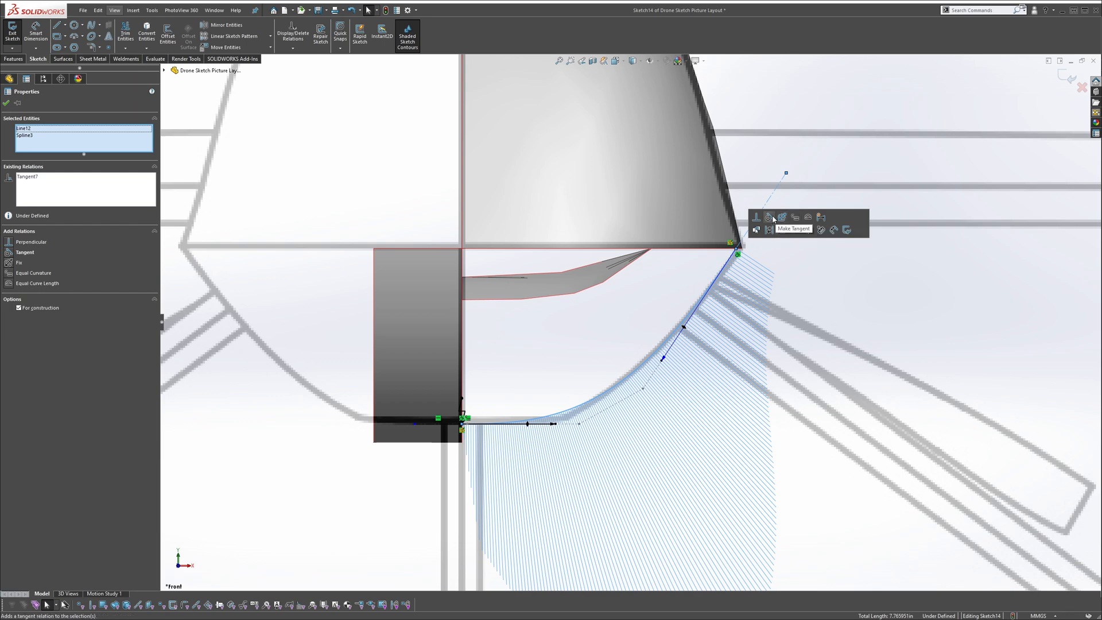
click(769, 217)
key(Escape)
key(s)
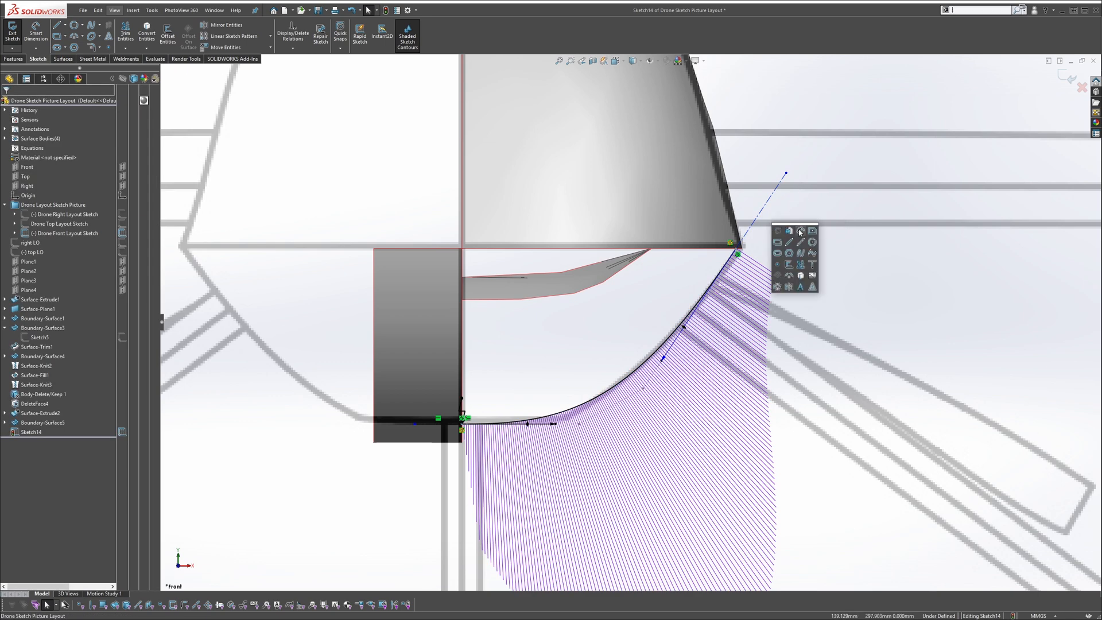
Draw a horizontal construction line outward from the spline's upper end
click(798, 243)
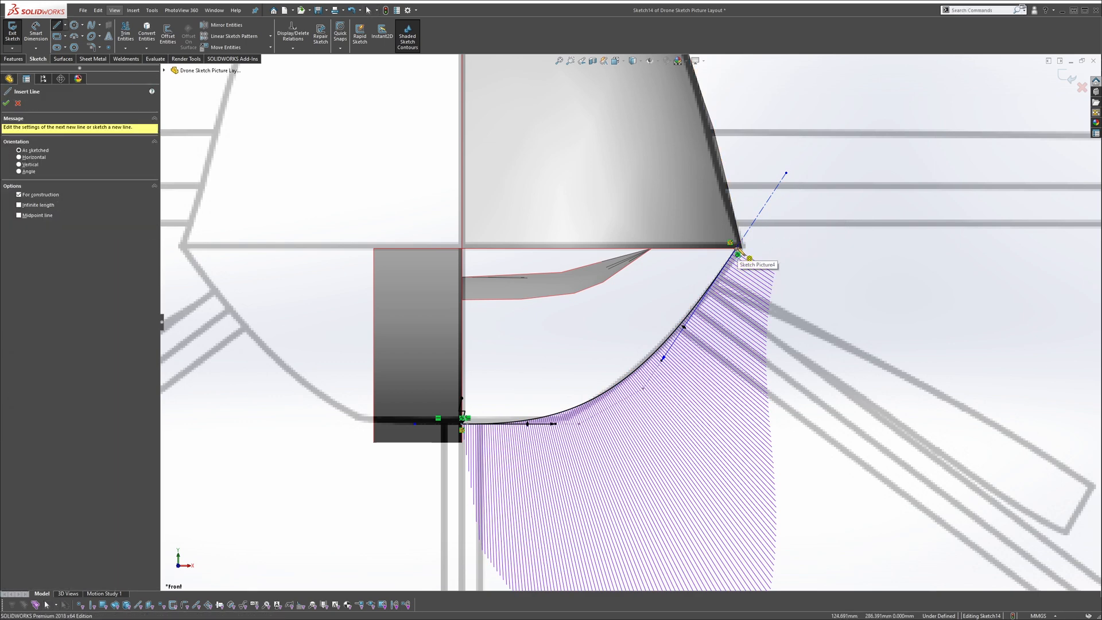
click(739, 252)
click(817, 248)
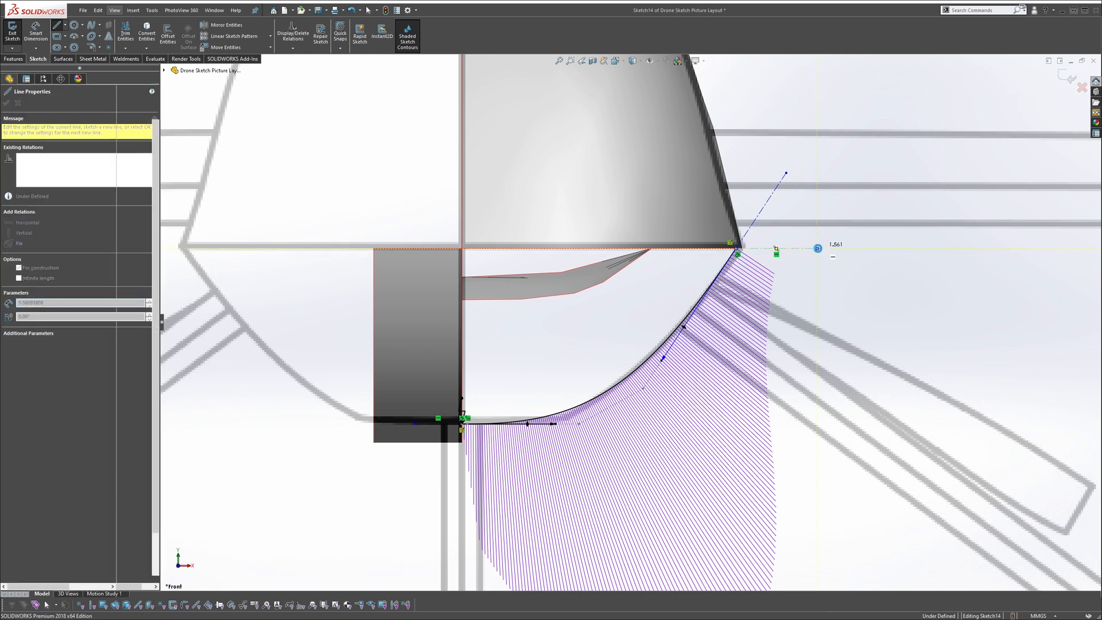
key(Escape)
Dimension the angle between the horizontal and angled construction lines and set it to 56°
key(s)
click(832, 226)
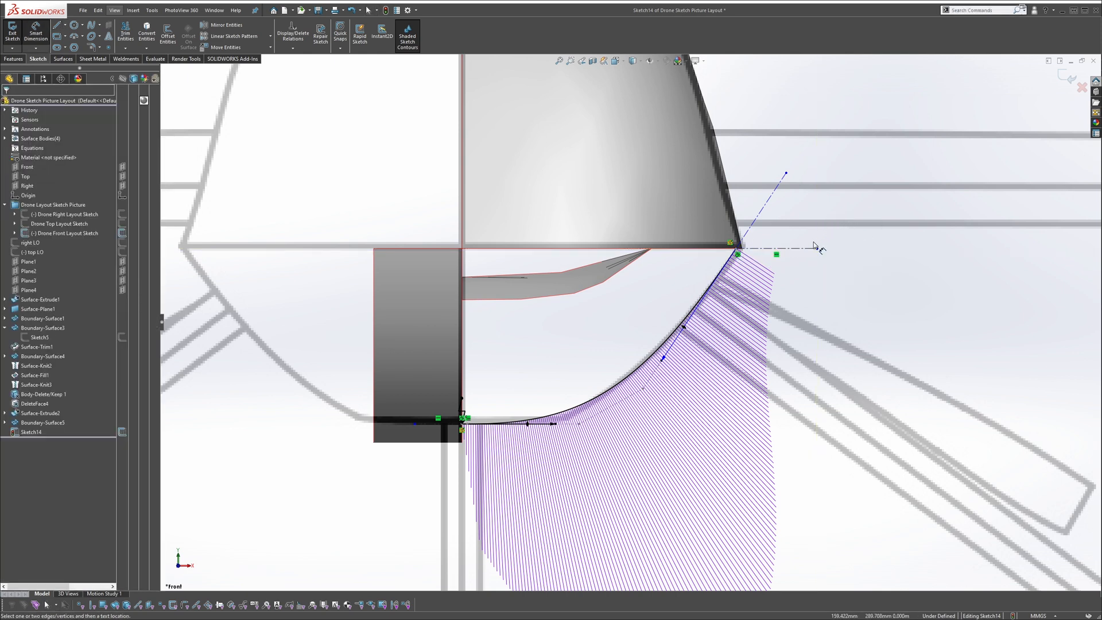
click(809, 250)
click(766, 205)
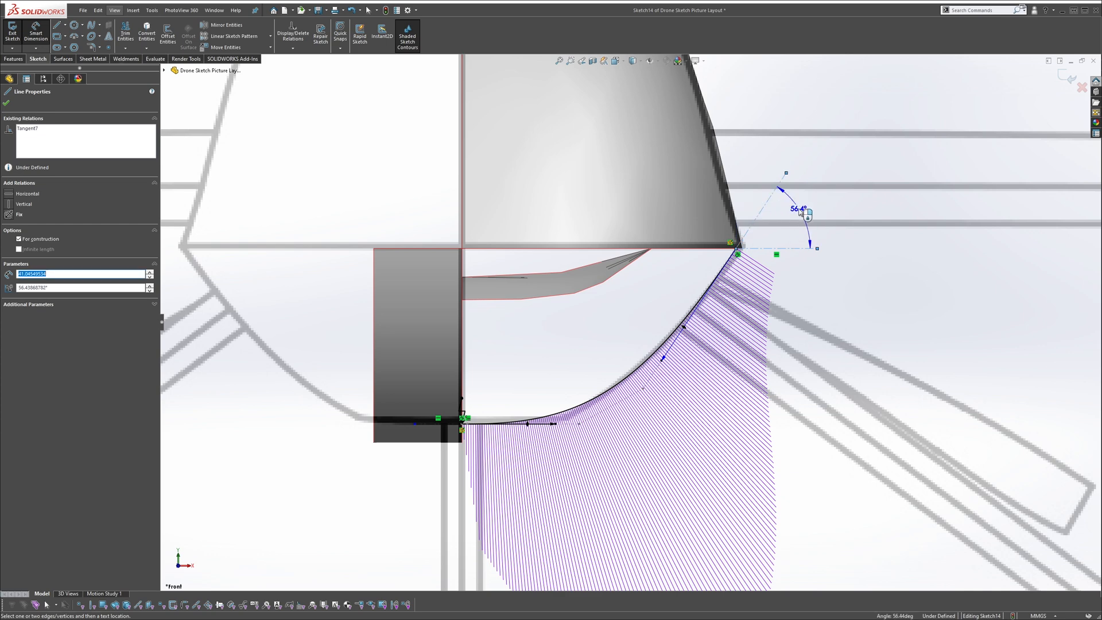
click(813, 213)
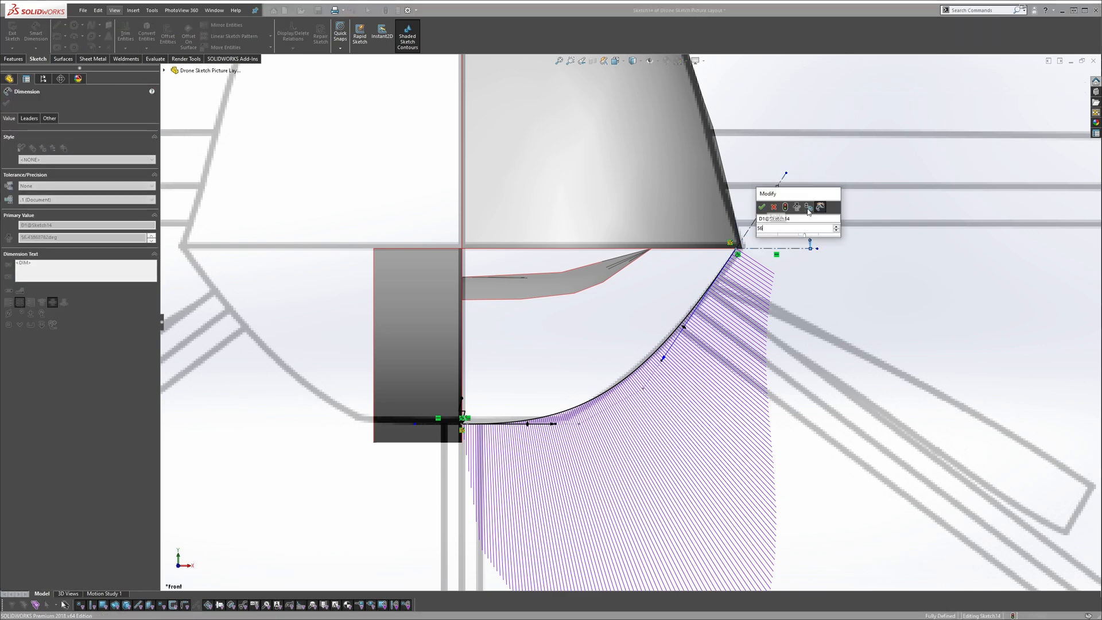
key(Return)
key(Escape)
Adjust the length of the spline's lower handle to refine the curve against the pictured fuselage outline, and exit the sketch
scroll(753, 321, up, 3)
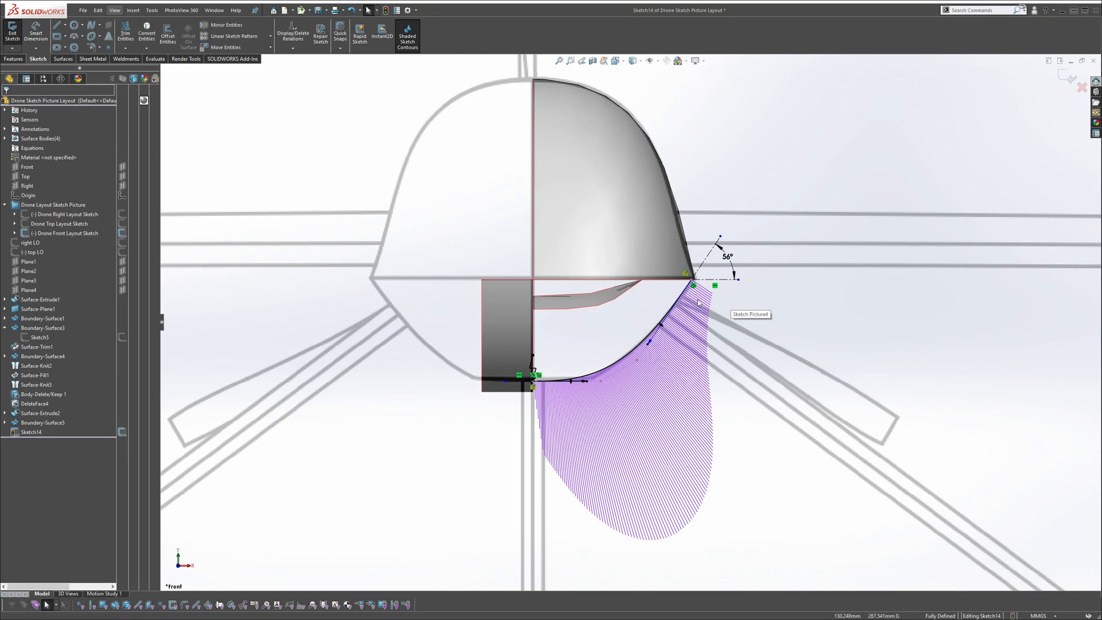
scroll(701, 291, down, 3)
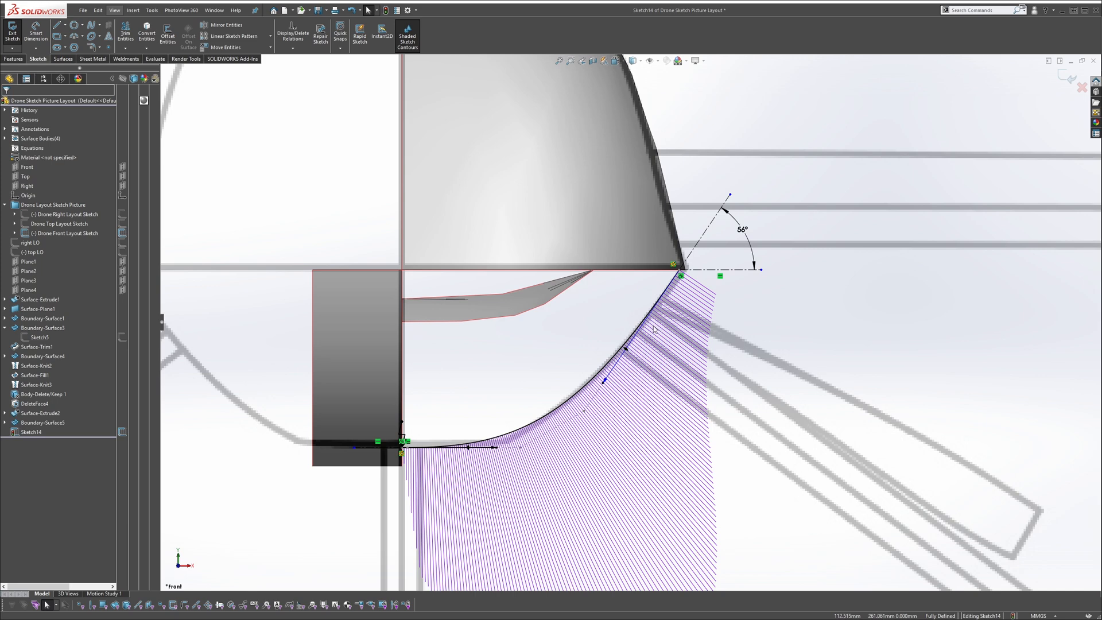
scroll(657, 339, up, 3)
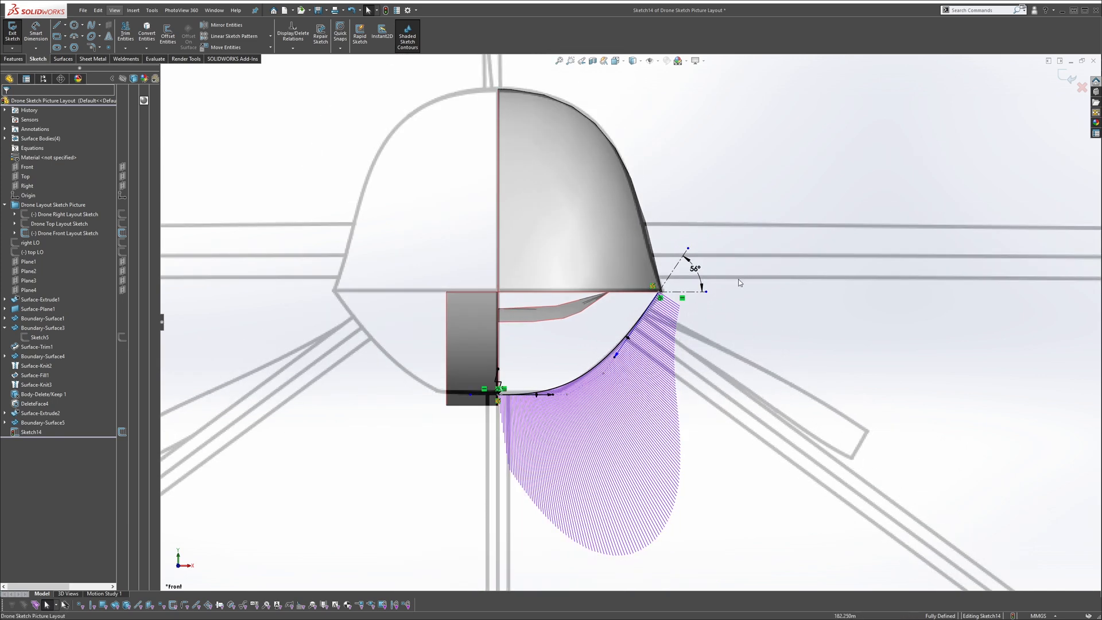
click(602, 361)
scroll(574, 402, down, 4)
key(Escape)
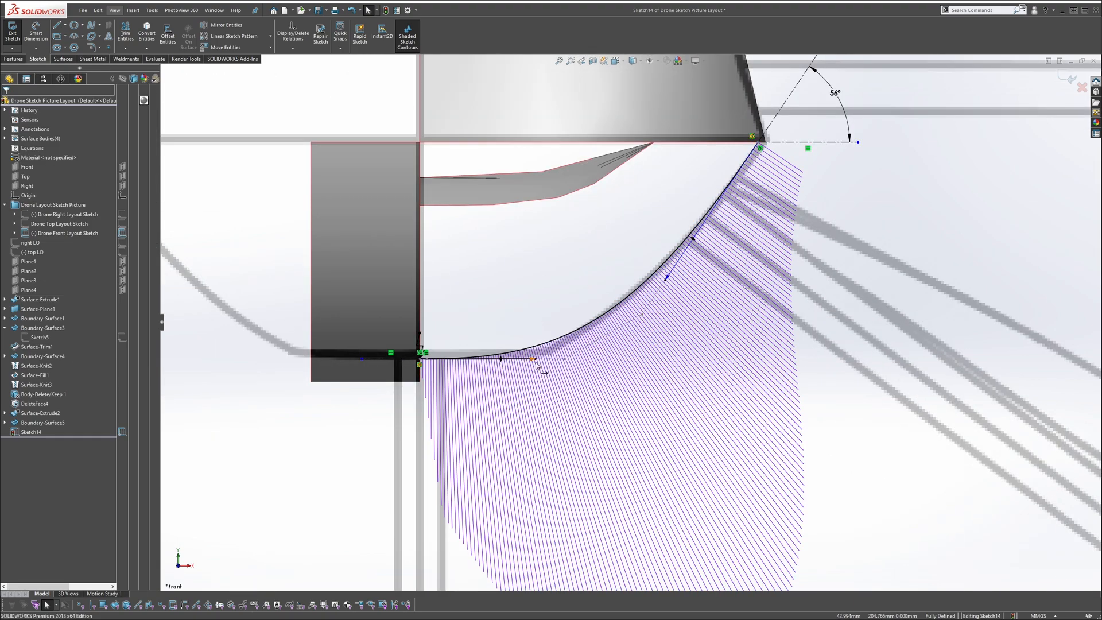
drag(534, 360, 560, 373)
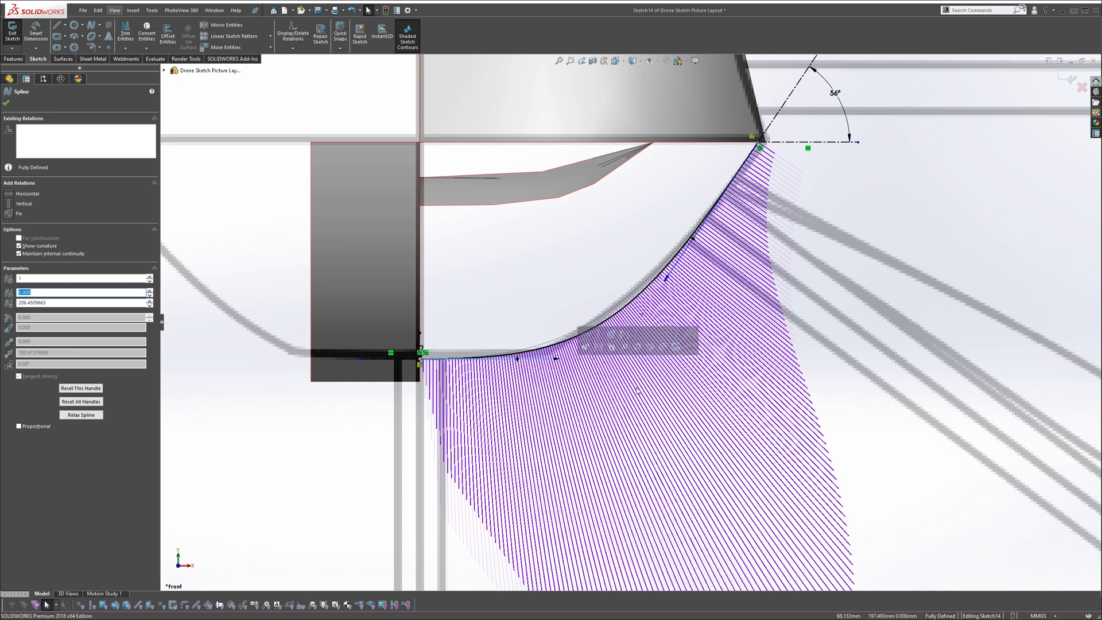
key(Escape)
scroll(825, 322, up, 3)
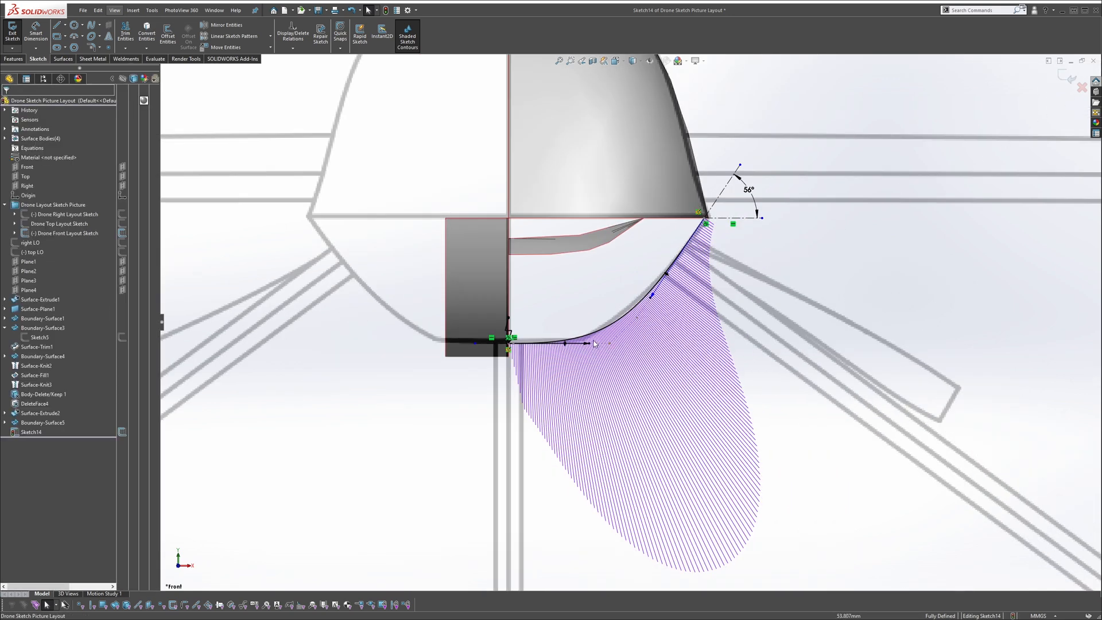
drag(589, 345, 587, 346)
click(903, 339)
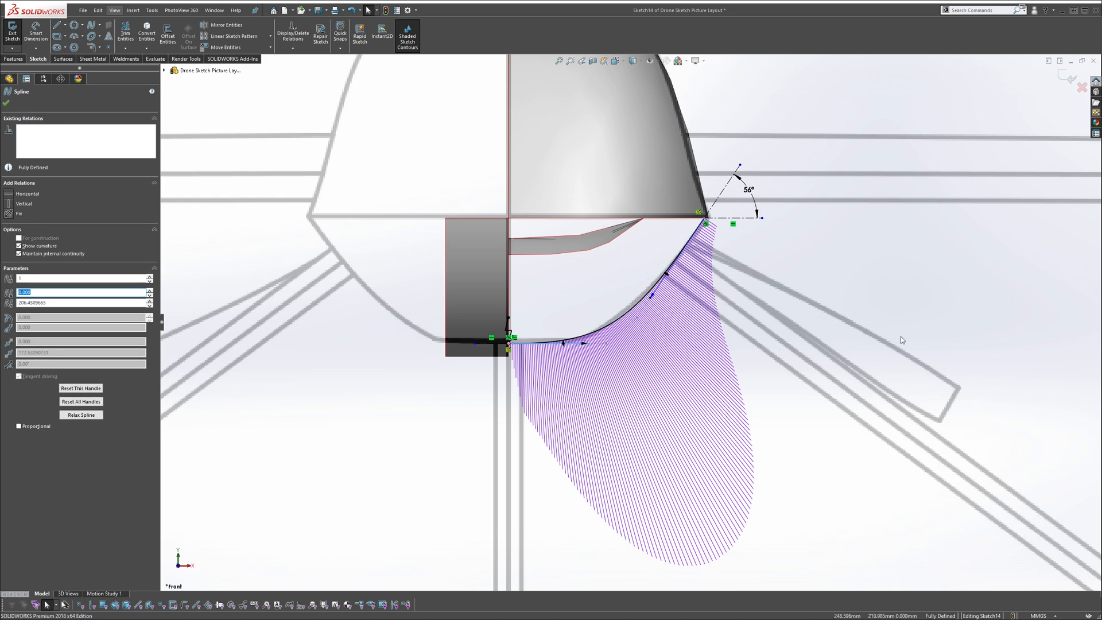
click(1065, 75)
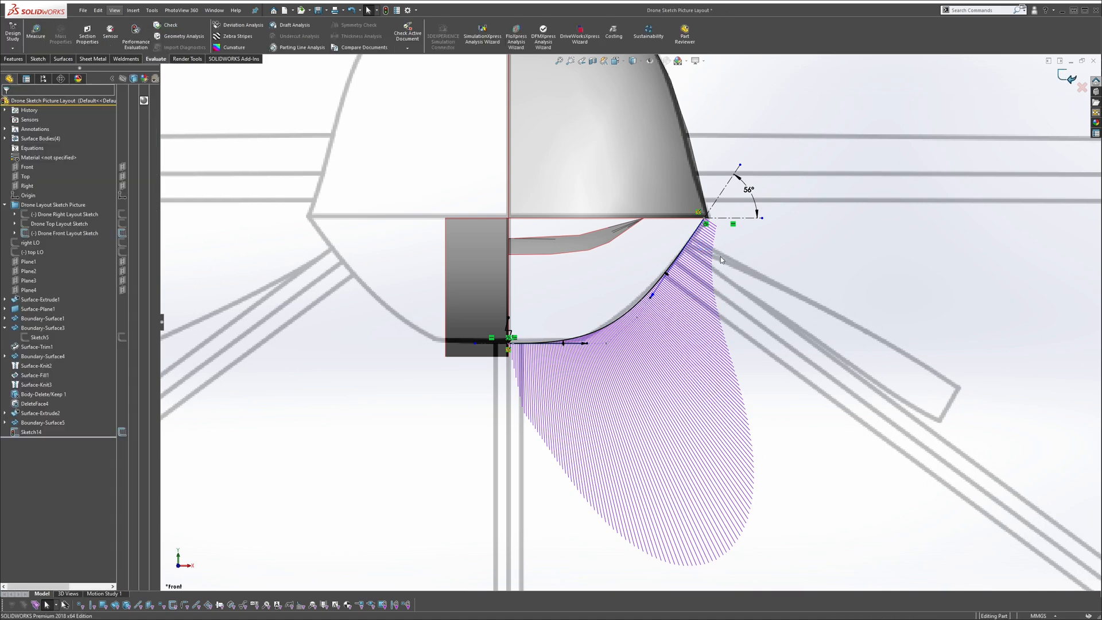
Reopen the cross-section sketch, turn off the spline's curvature display, and exit the sketch
scroll(696, 283, up, 5)
middle_drag(696, 283, 585, 310)
click(748, 403)
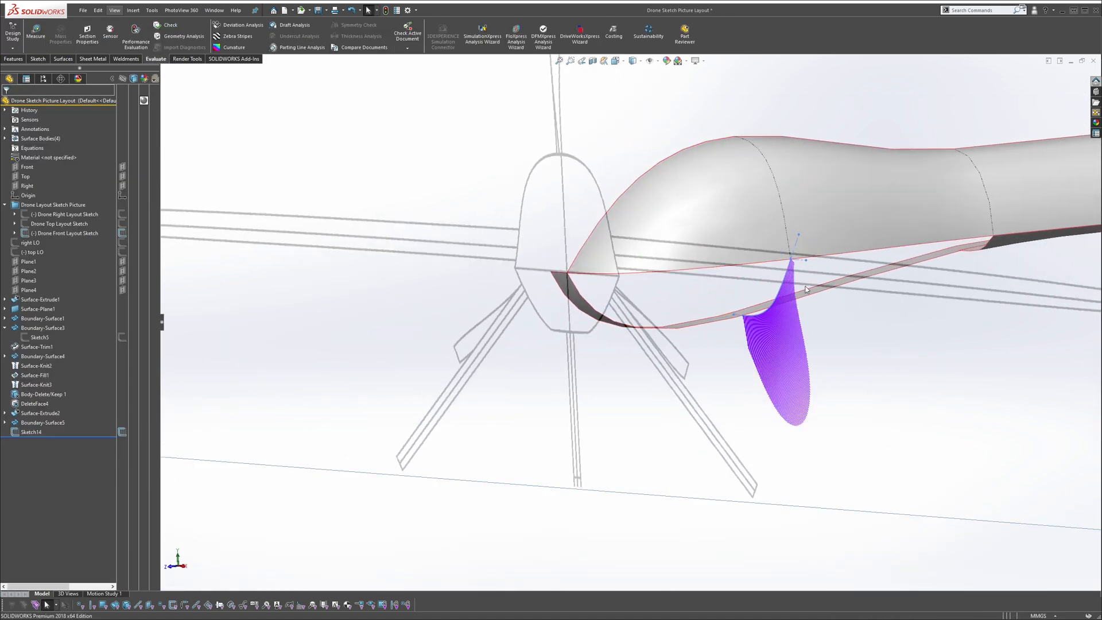
click(786, 275)
right_click(787, 274)
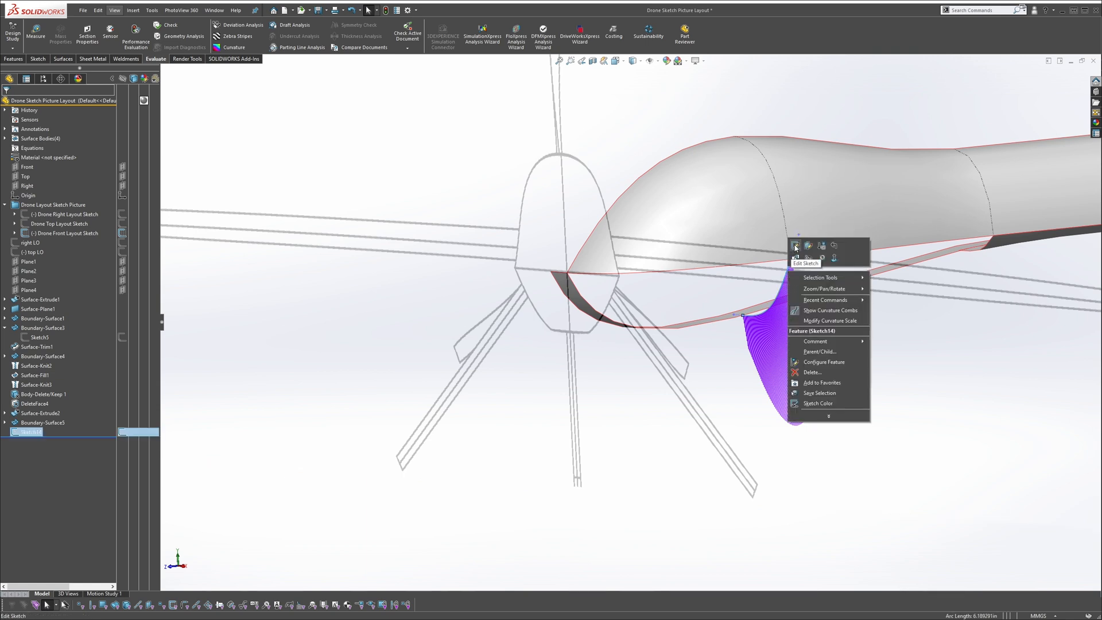
click(794, 247)
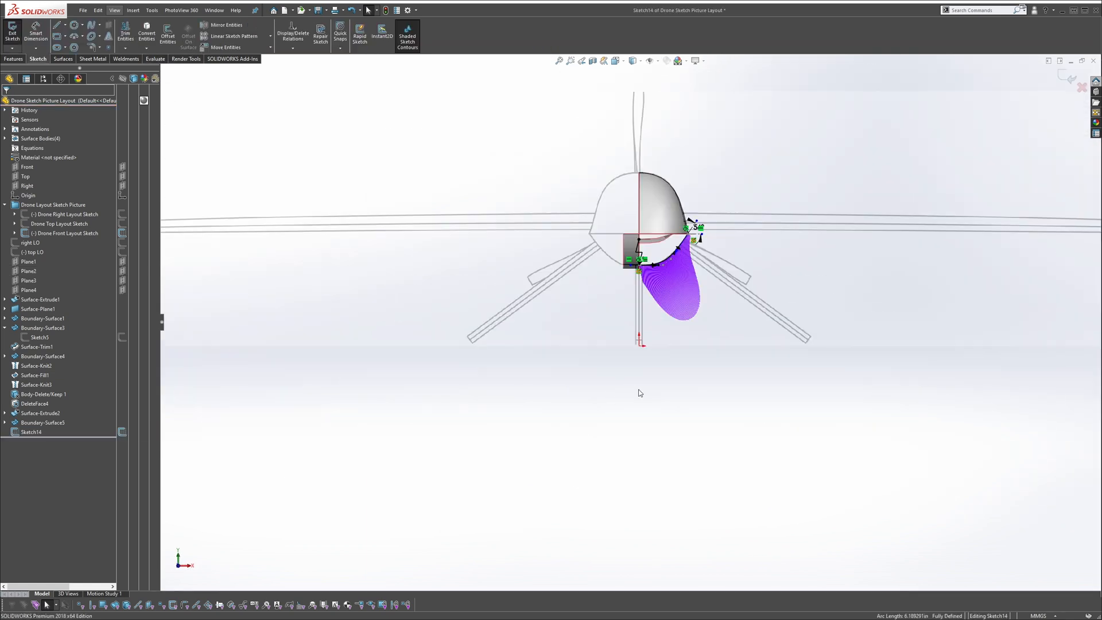
click(682, 196)
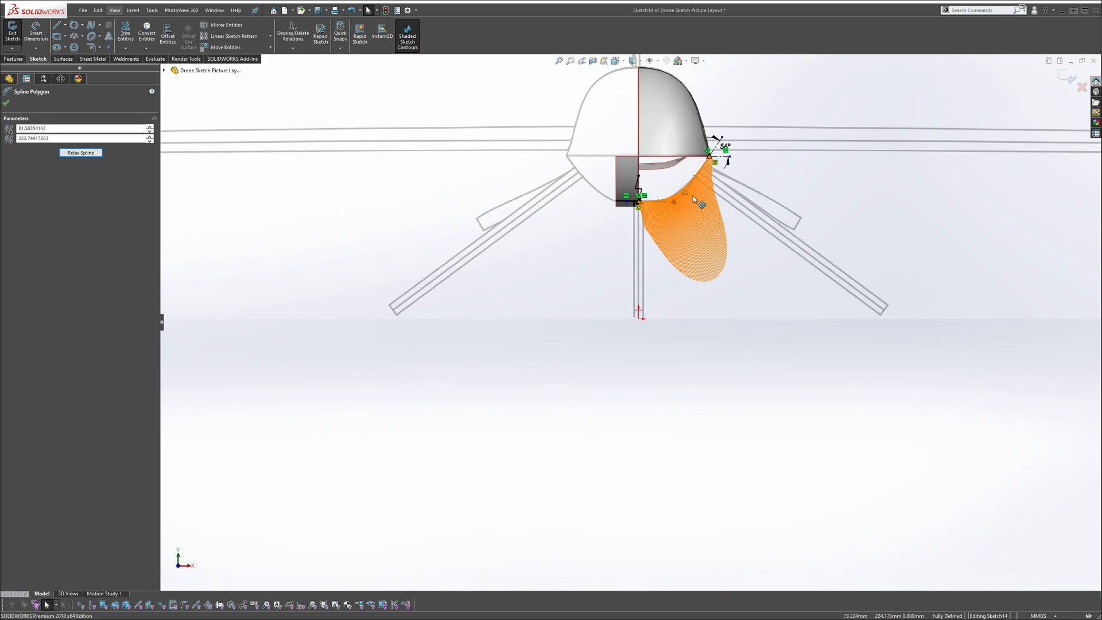
key(Escape)
scroll(709, 183, down, 5)
click(666, 180)
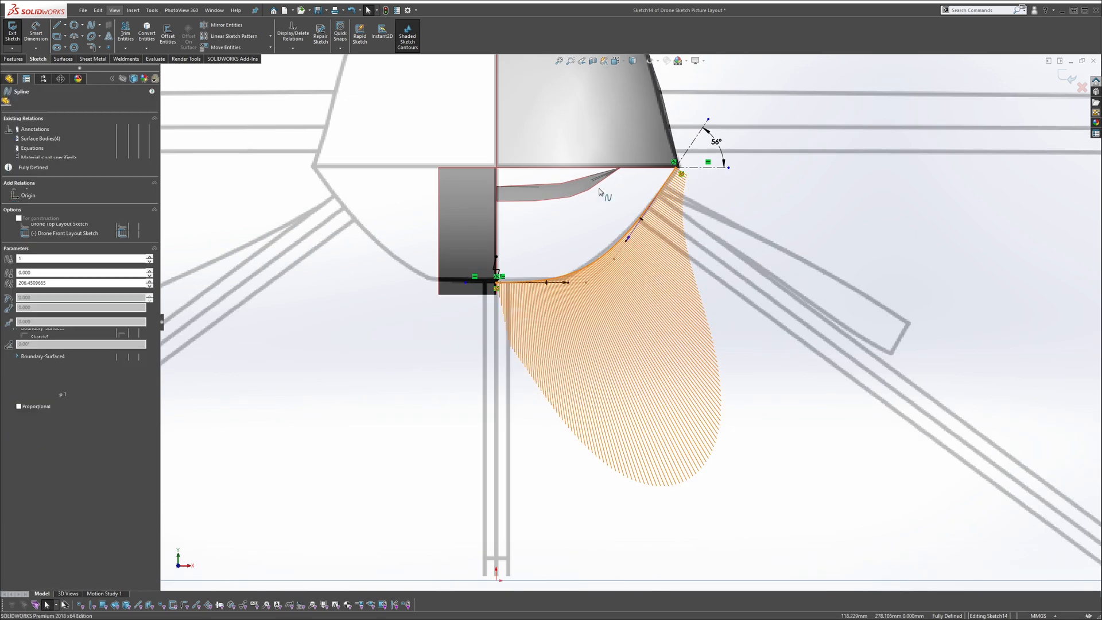
click(45, 227)
click(896, 181)
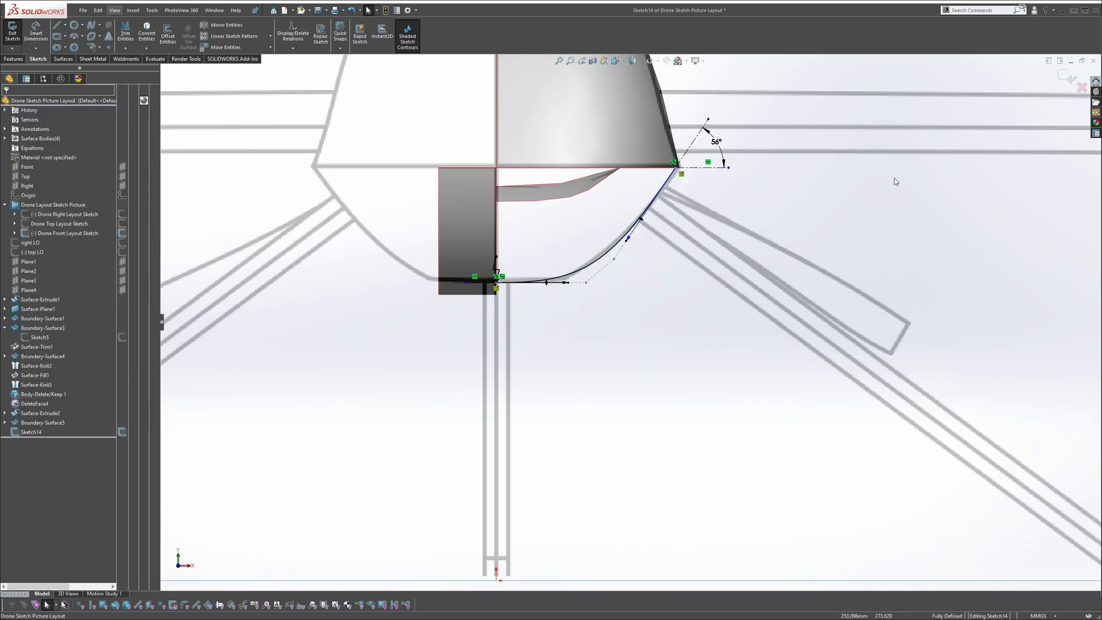
click(1062, 79)
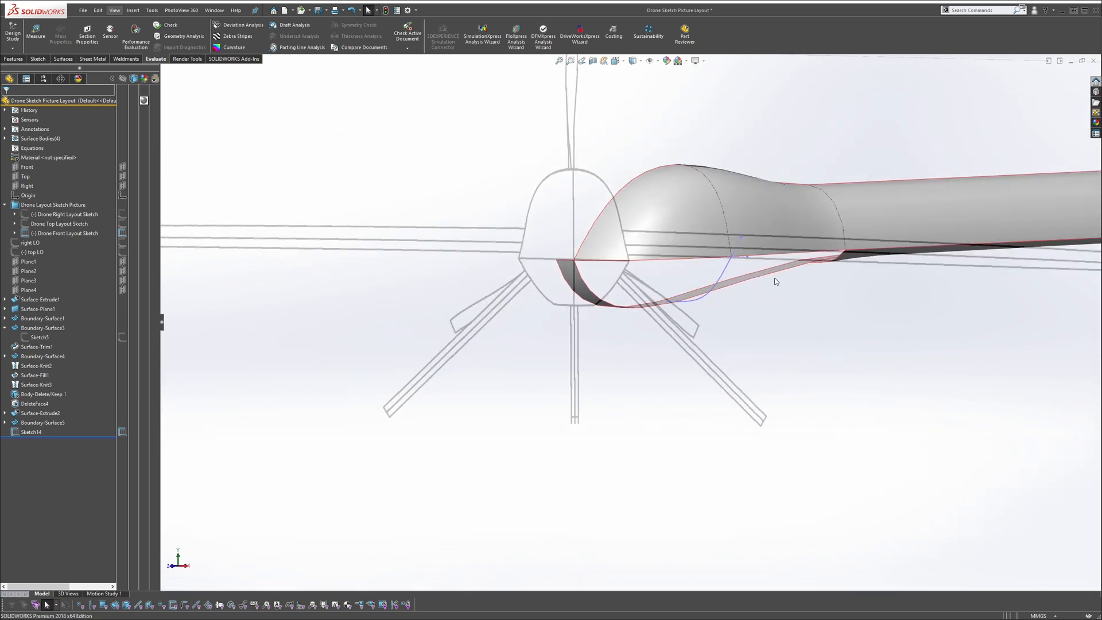
Start a Boundary Surface with the cross-section sketch and the rear edge of the lower opening as Direction 2 curves
middle_drag(775, 281, 842, 281)
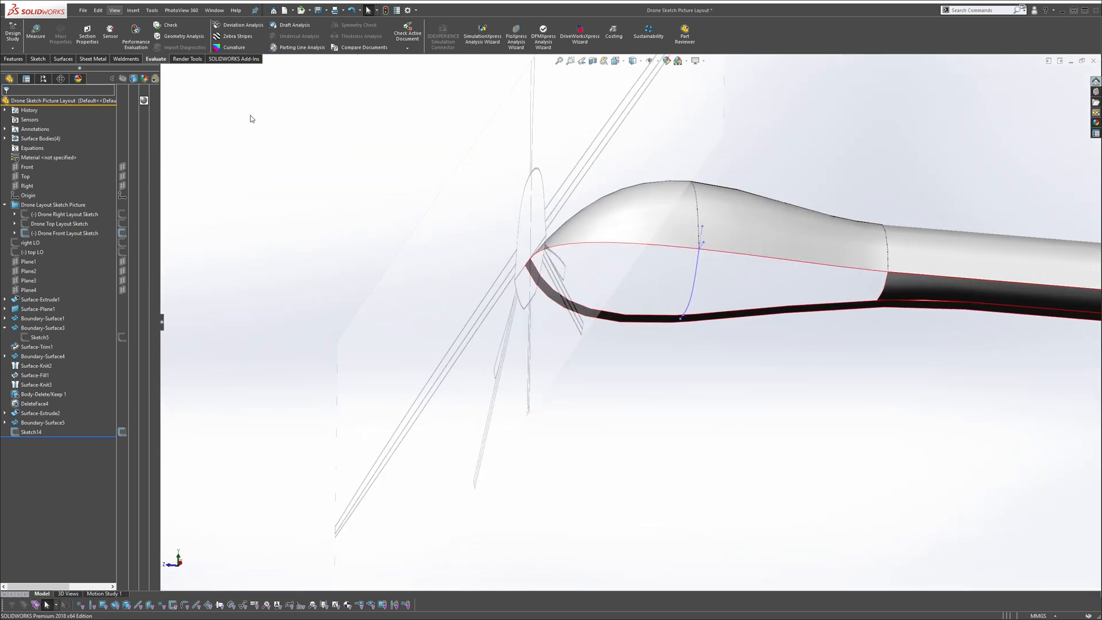
click(14, 59)
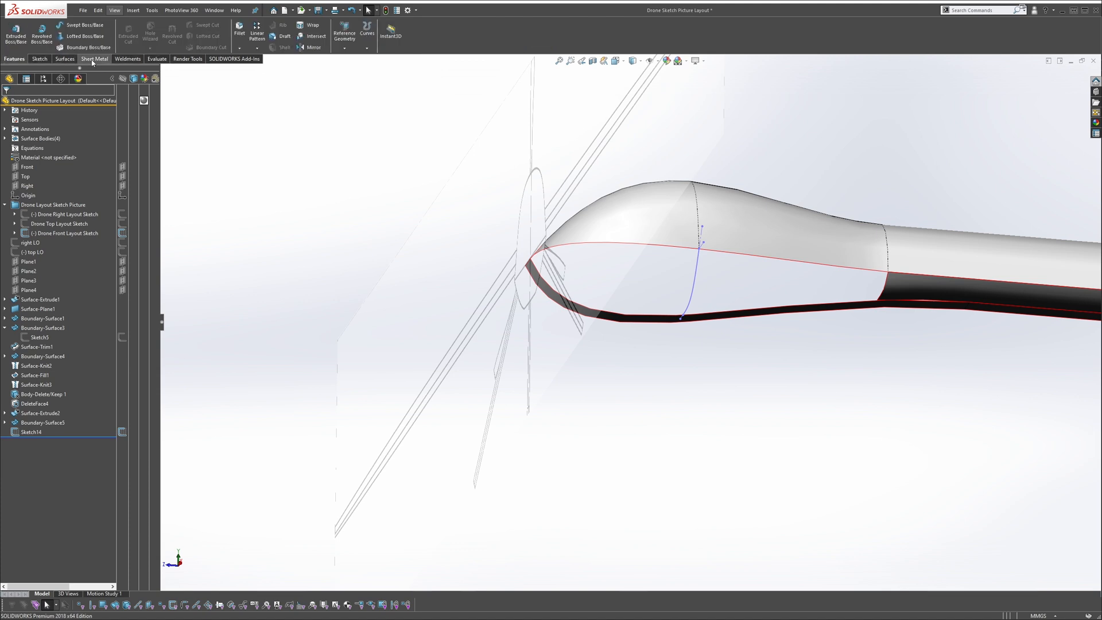
click(63, 59)
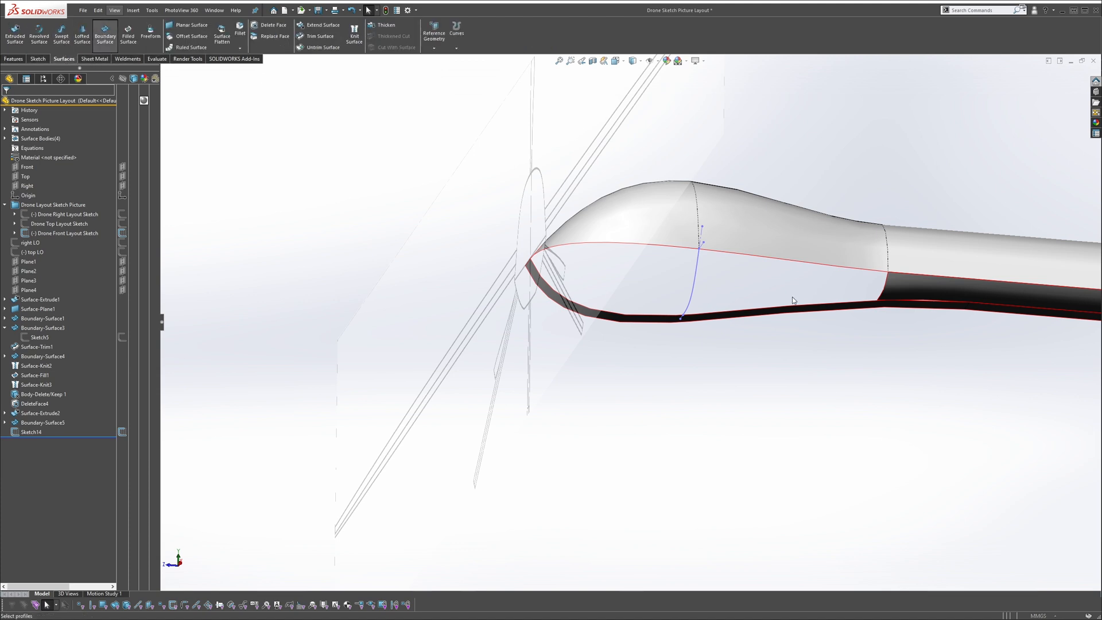
middle_drag(792, 300, 630, 272)
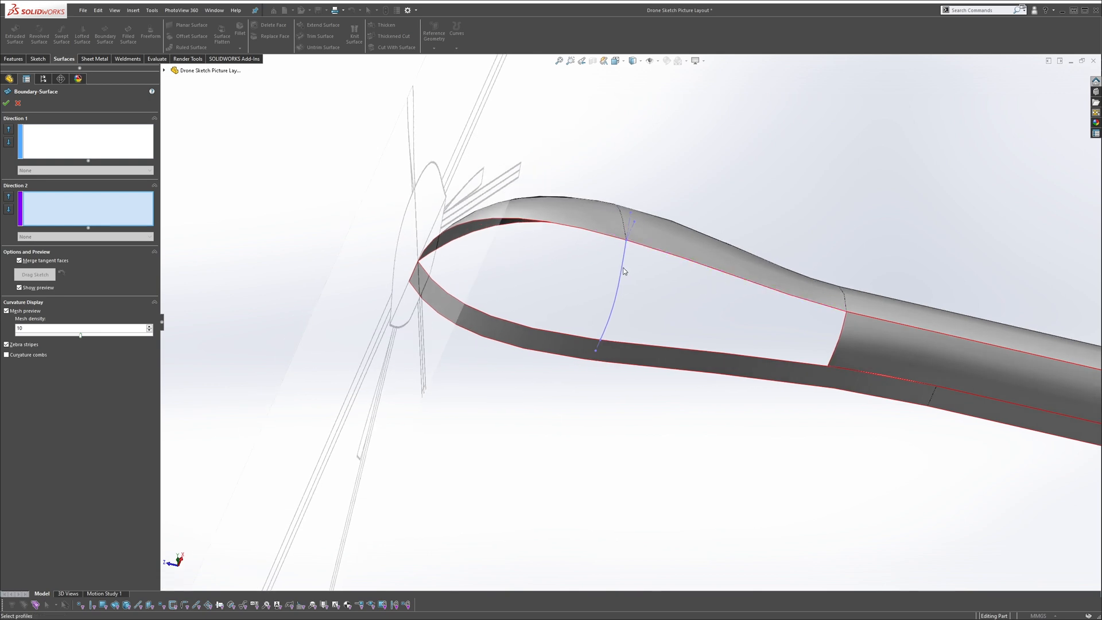
right_click(623, 271)
click(625, 270)
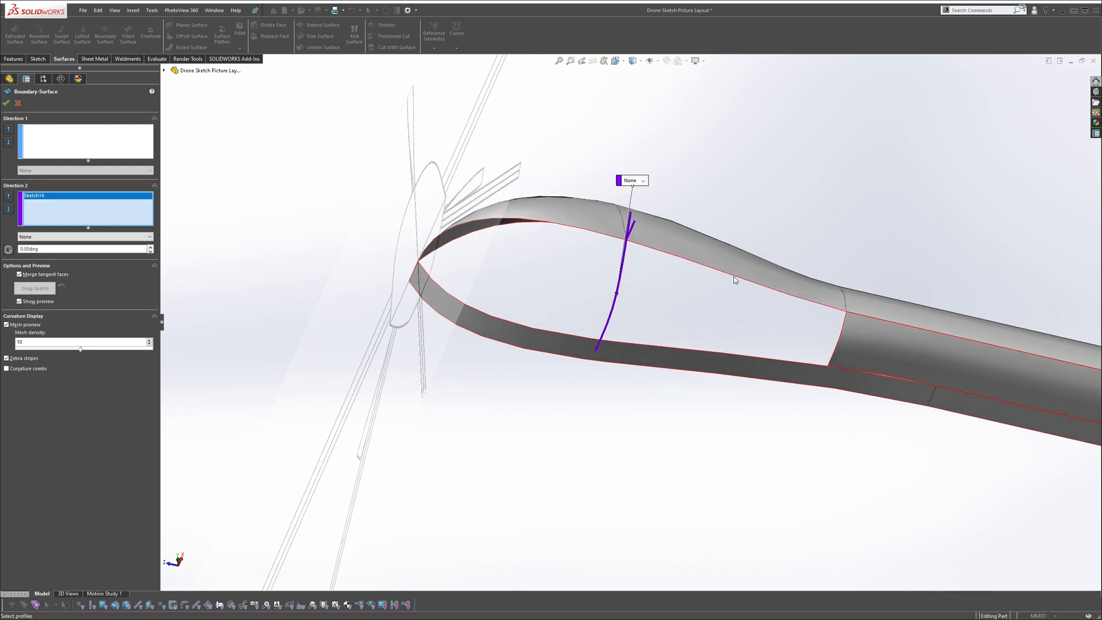
middle_drag(735, 280, 777, 320)
scroll(782, 321, down, 5)
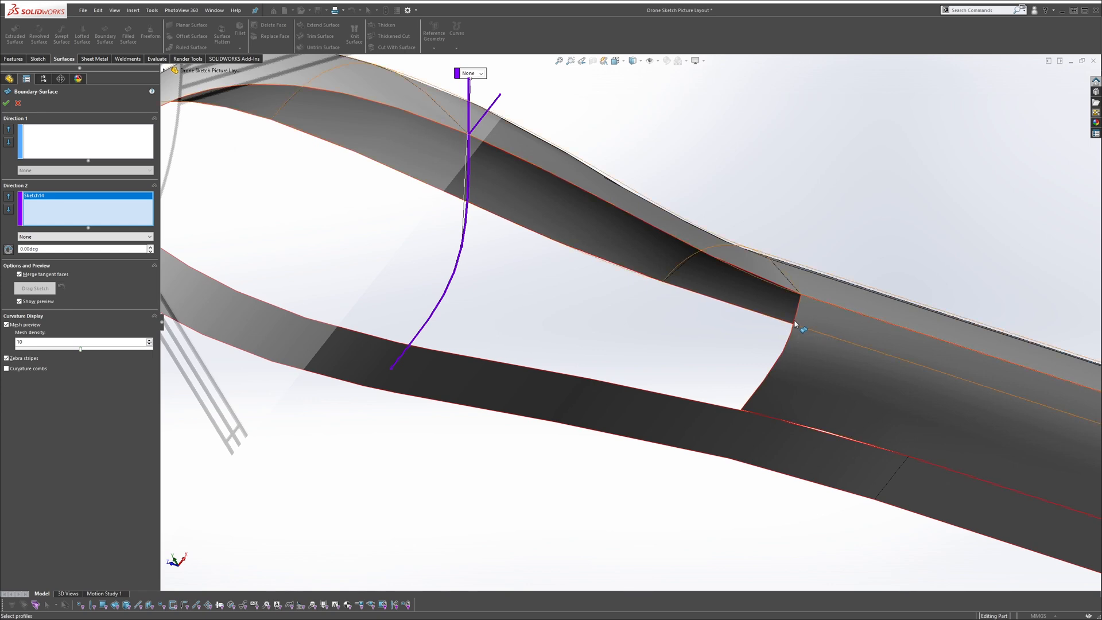
click(794, 322)
scroll(654, 318, up, 2)
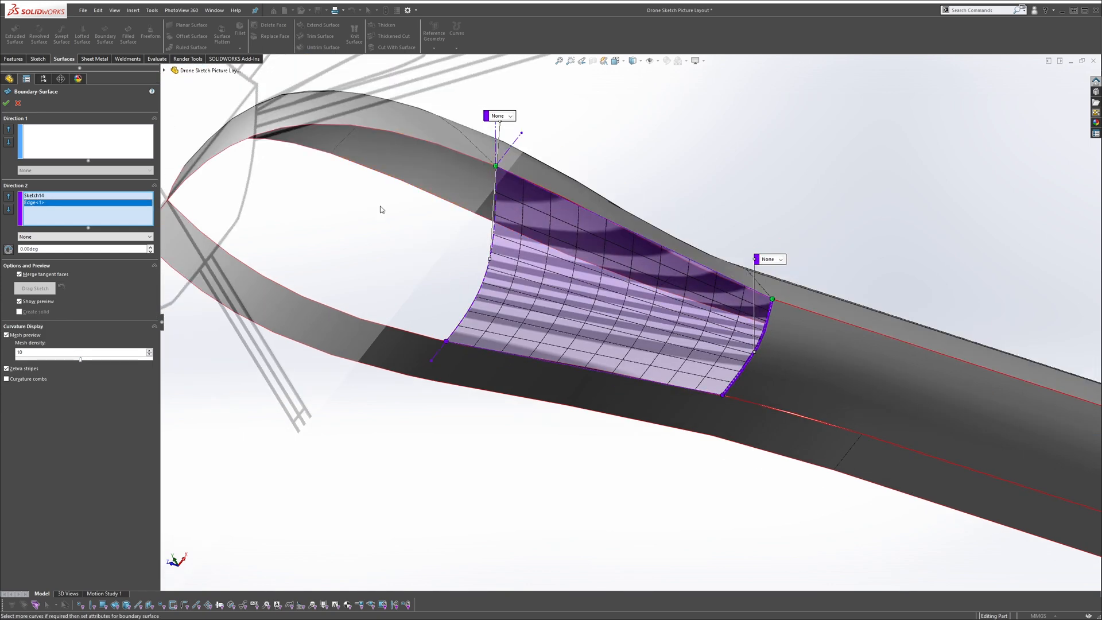
Add the upper and lower side edges of the fuselage opening as Direction 1 curves of the boundary surface
click(100, 146)
middle_drag(590, 204, 559, 201)
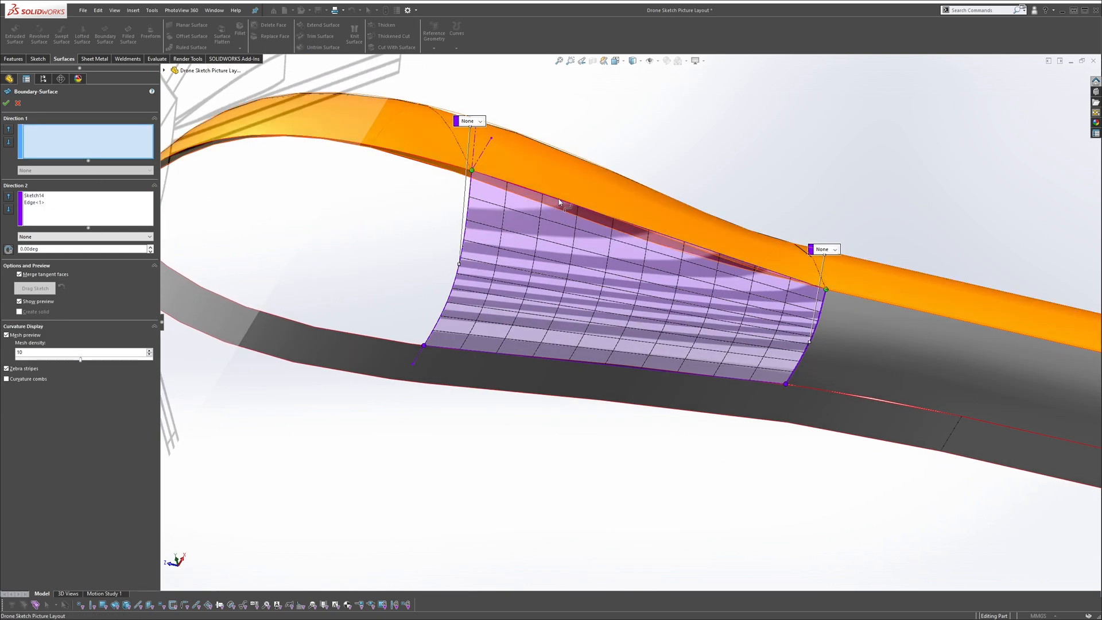
click(559, 200)
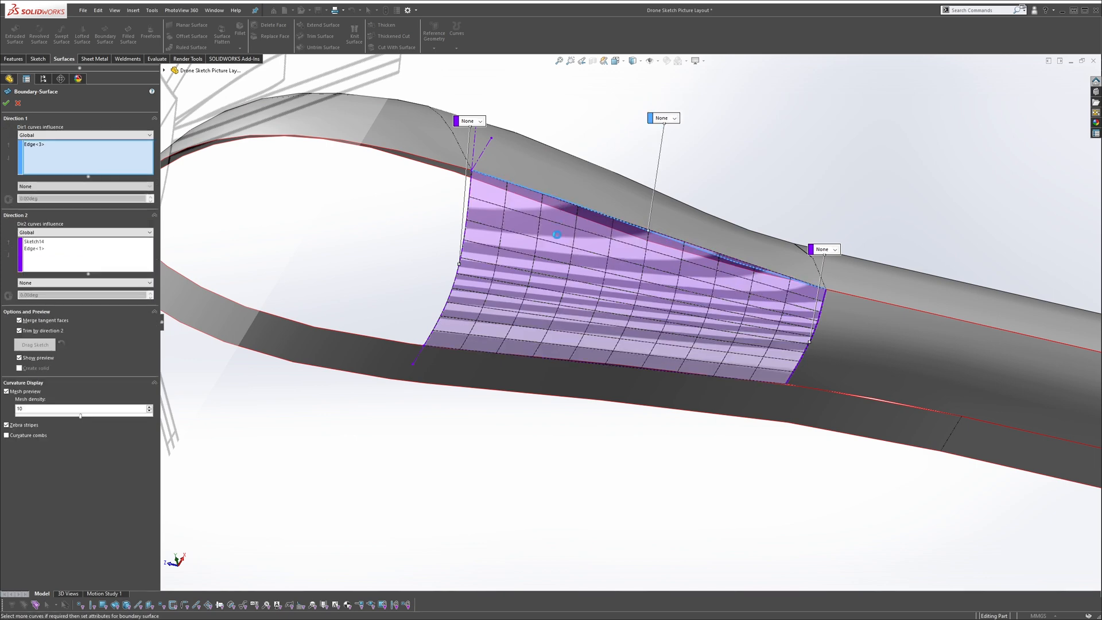
click(524, 359)
middle_drag(524, 359, 491, 303)
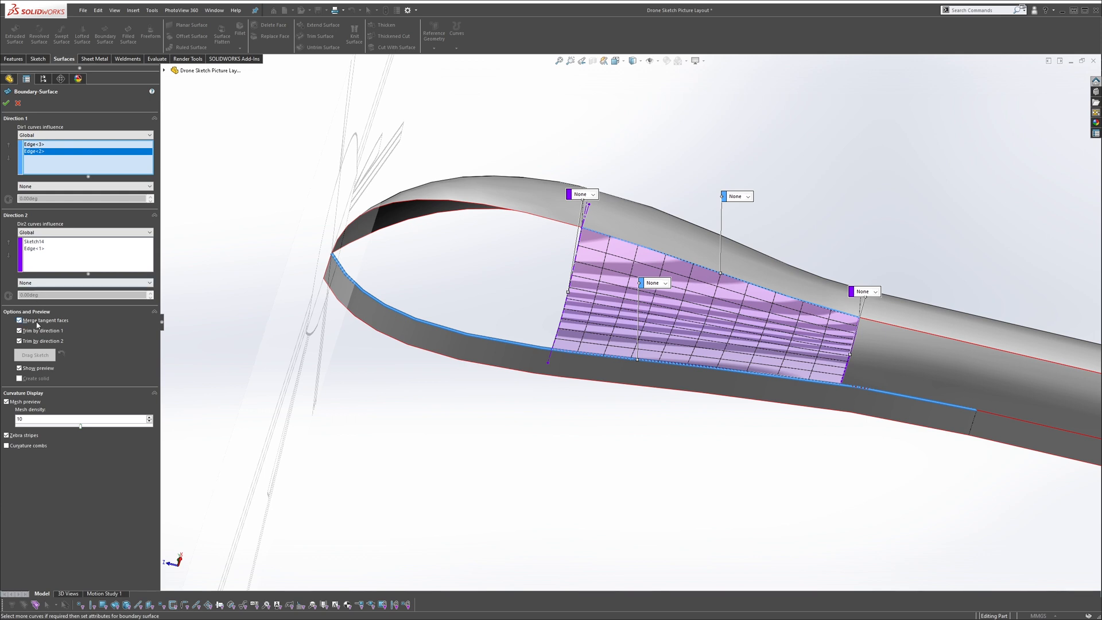
Try the boundary surface with Trim by direction 1 and Trim by direction 2 each switched off
click(38, 331)
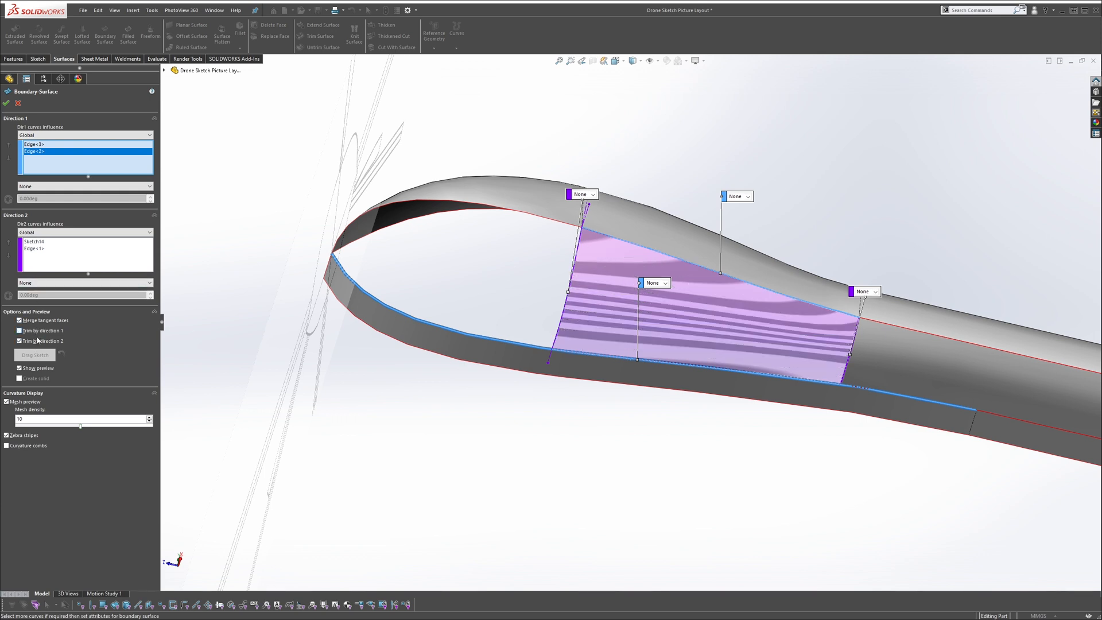
click(37, 341)
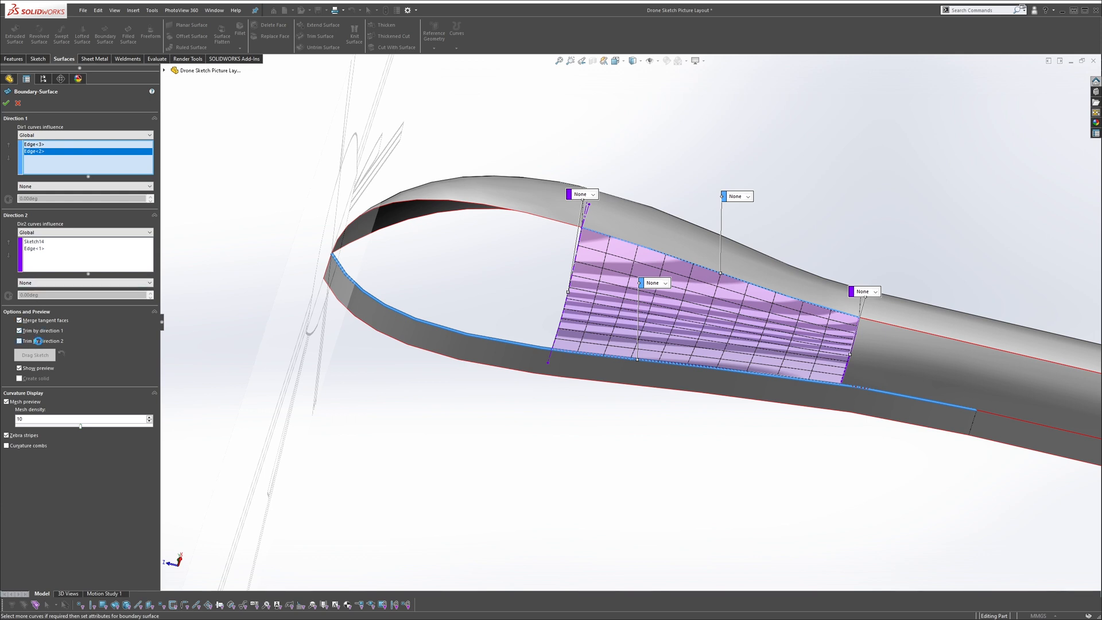
Set the boundary surface's rear edge condition in Direction 2 to Tangency To Face
middle_drag(746, 259, 815, 281)
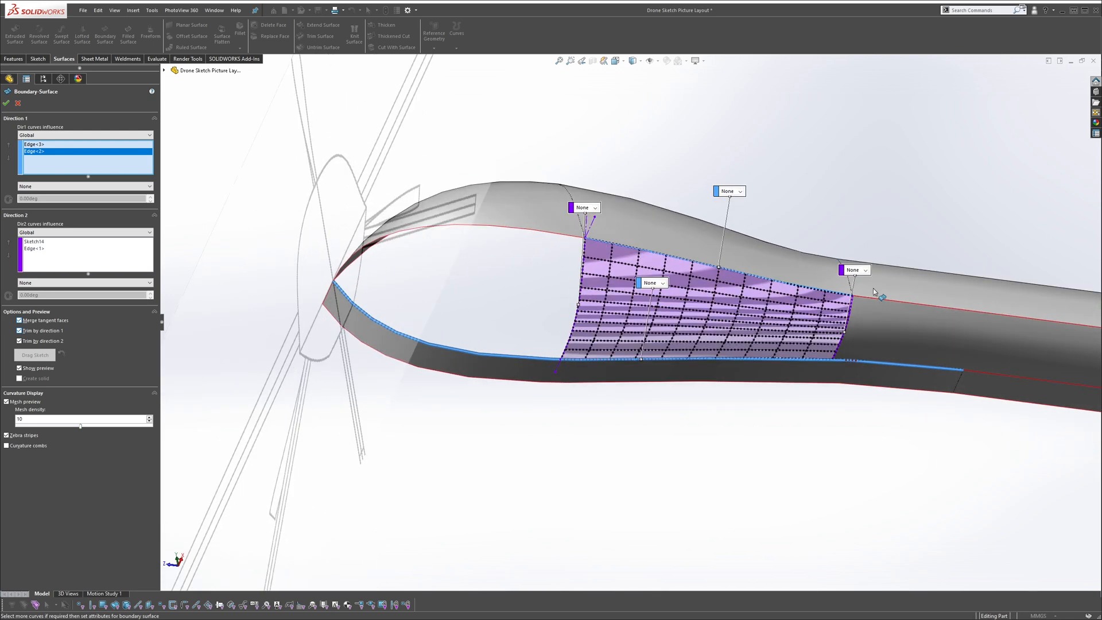
click(866, 271)
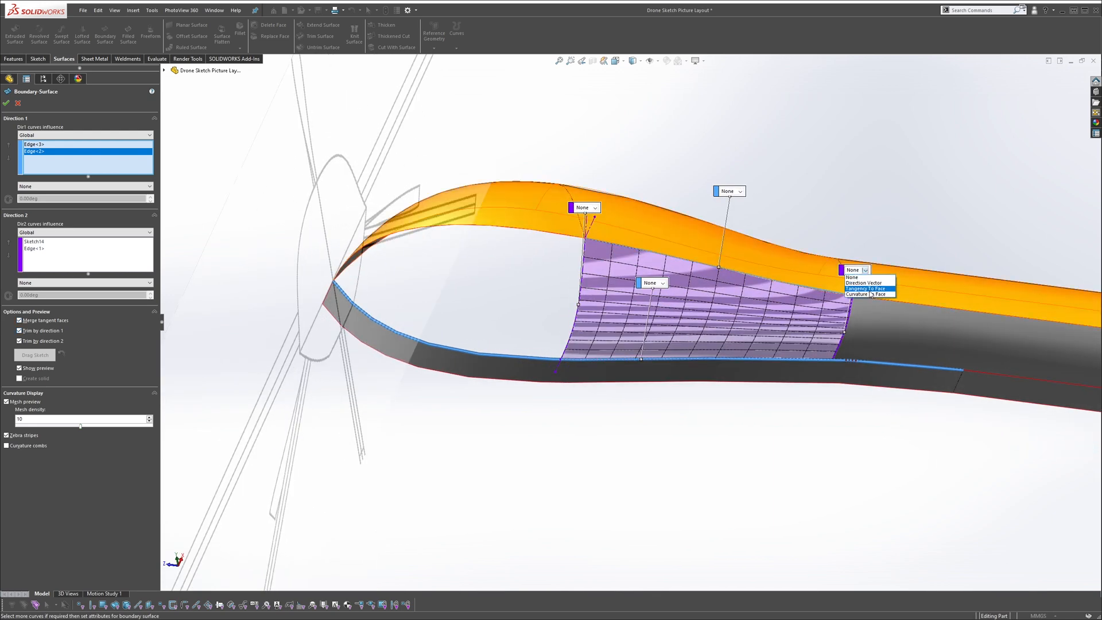
click(870, 290)
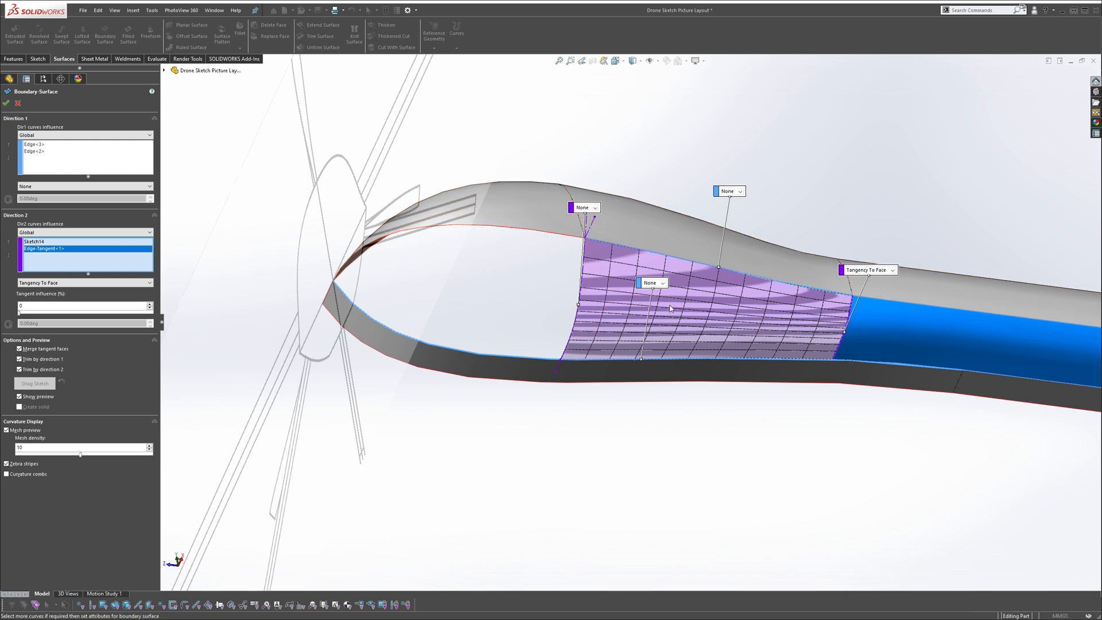
Set the lower side edge's Direction 1 condition in the boundary surface to Tangency To Face
middle_drag(670, 308, 685, 286)
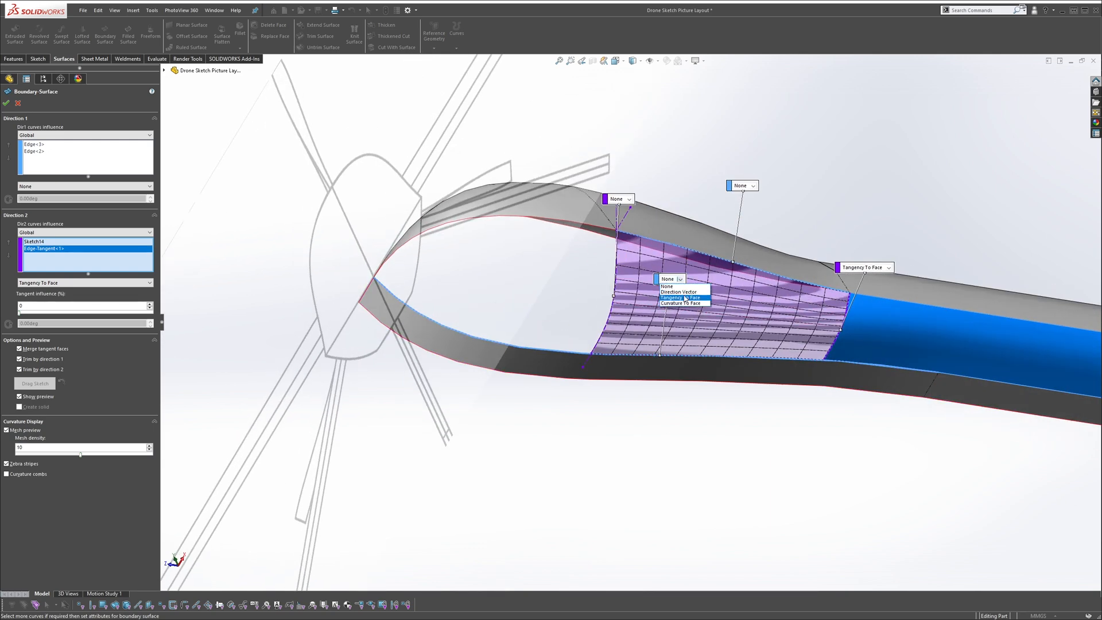
click(683, 287)
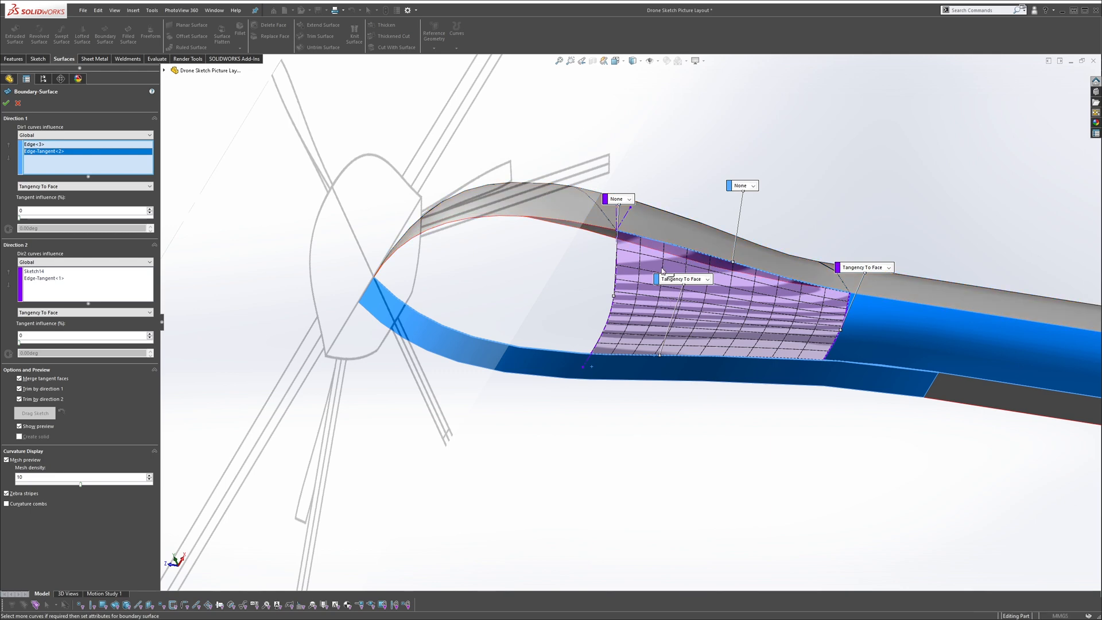
middle_drag(661, 271, 664, 260)
Turn on curvature combs in the boundary surface preview and examine them across the rear seam
click(7, 504)
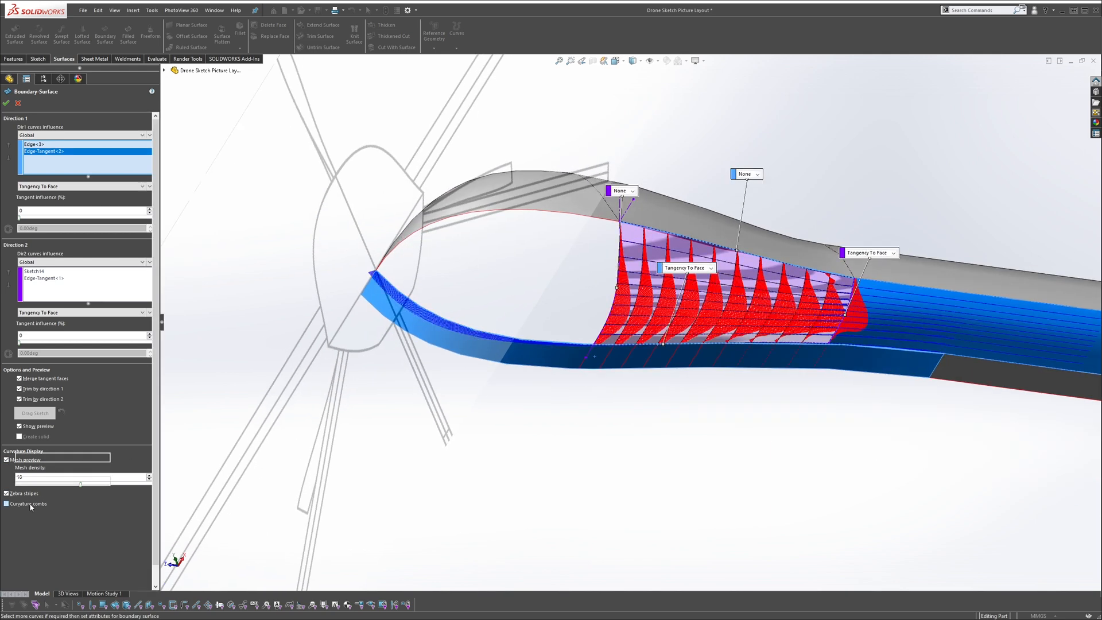
middle_drag(796, 323, 909, 266)
scroll(804, 313, down, 3)
scroll(909, 264, down, 2)
scroll(843, 260, down, 3)
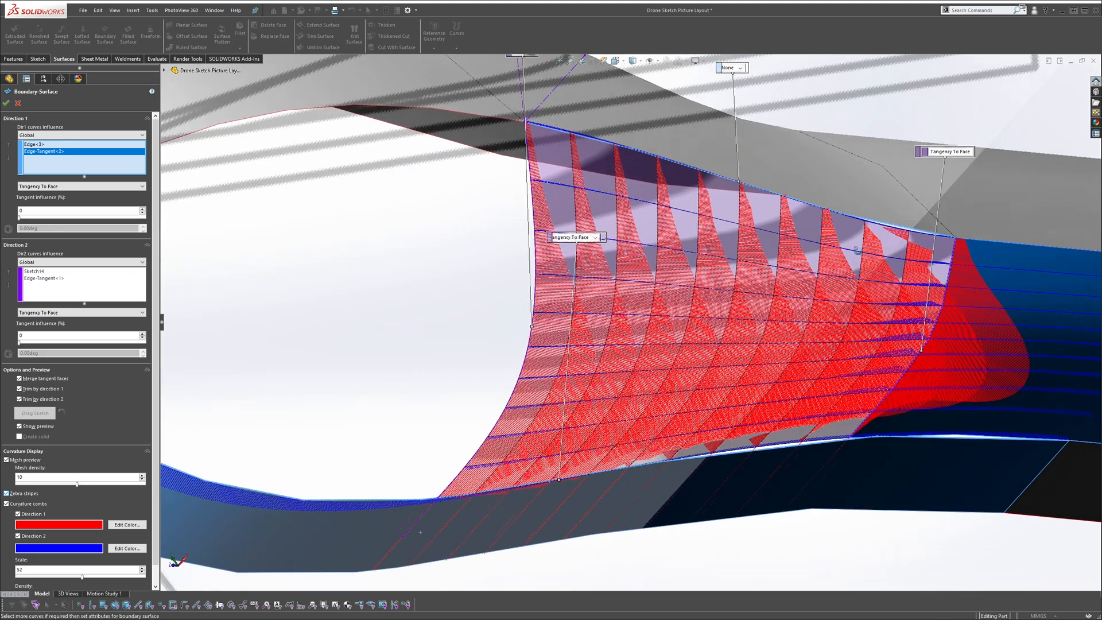
scroll(618, 333, up, 2)
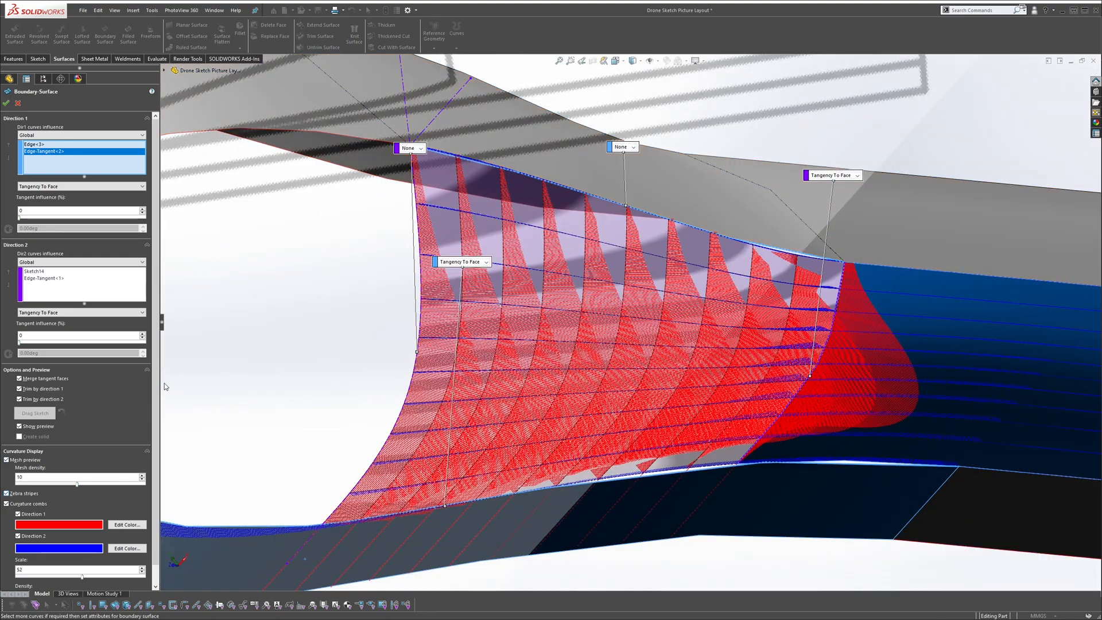
scroll(775, 270, up, 2)
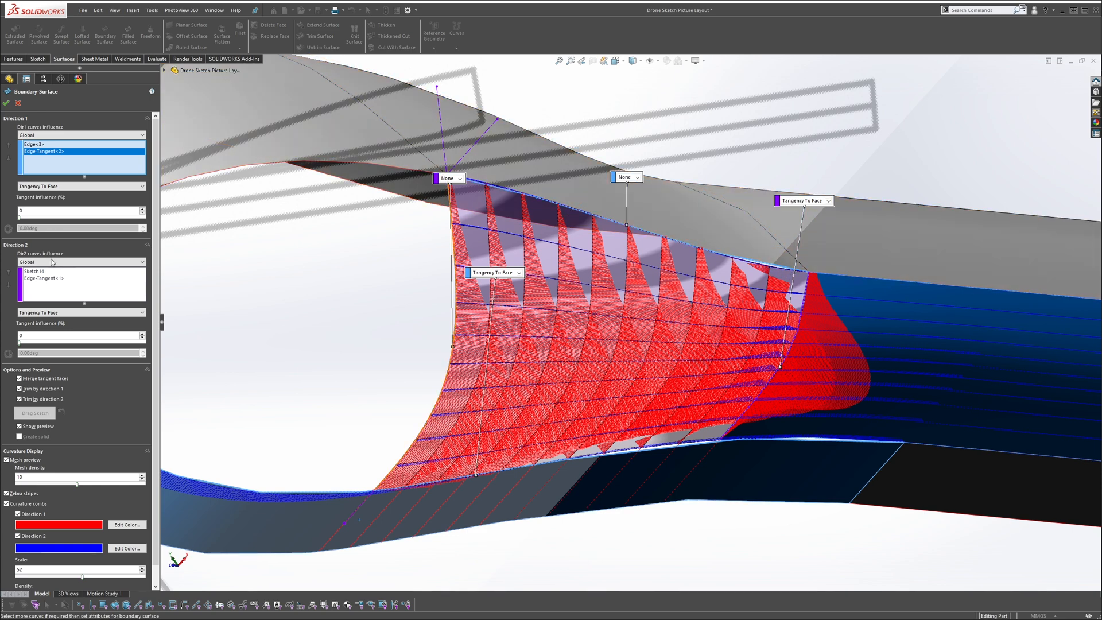
Try a tangent influence of 100% on the lower Direction 1 edge, and set it back to 0%
click(51, 286)
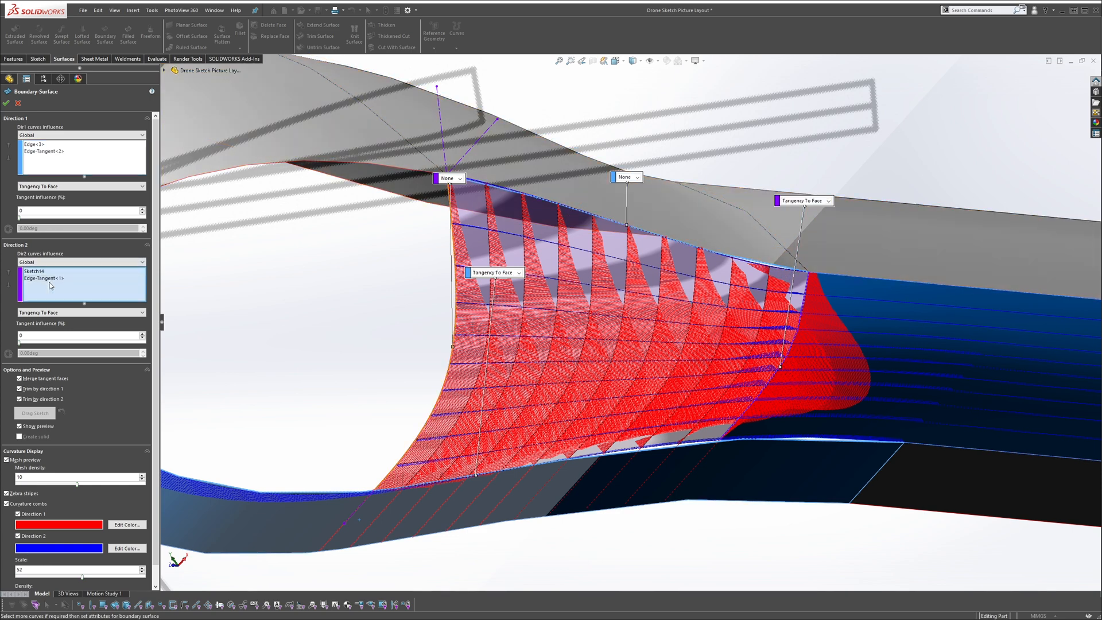
click(52, 279)
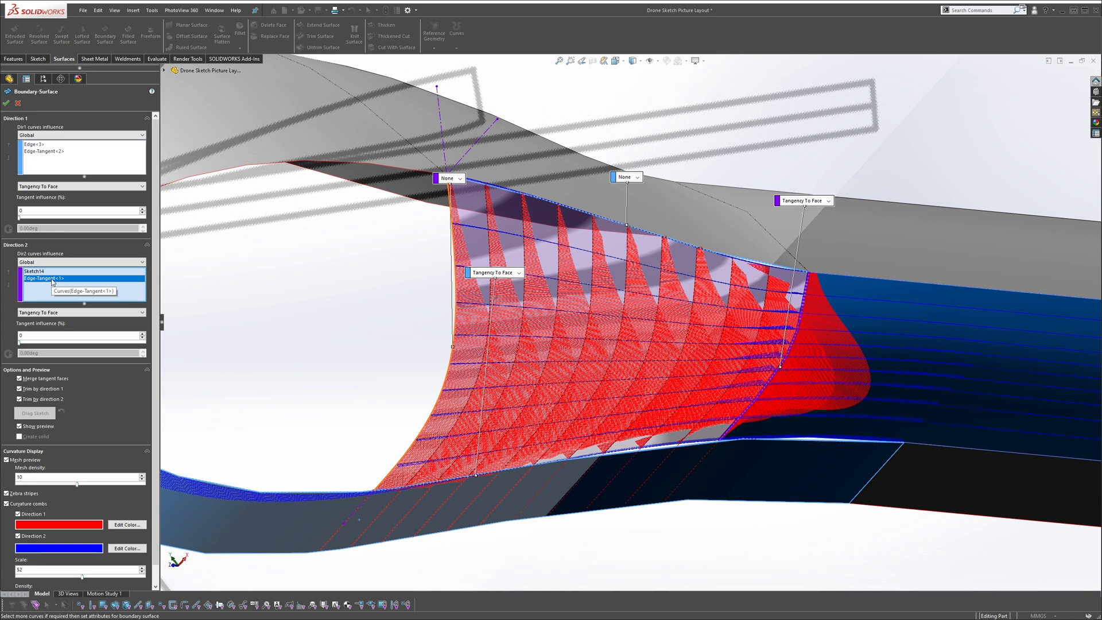
click(42, 159)
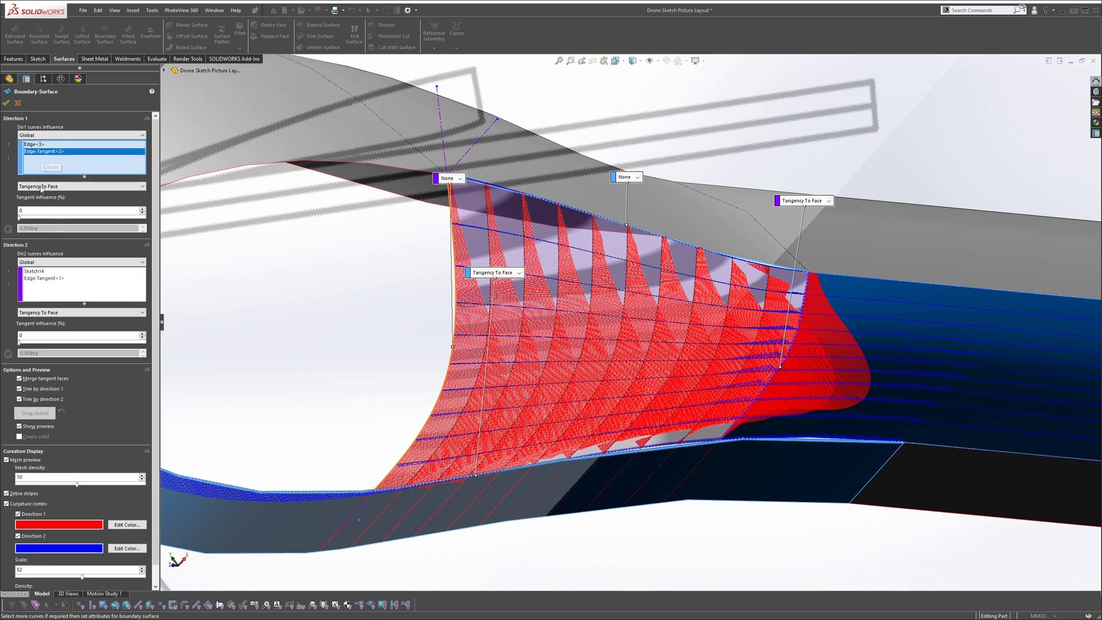
drag(169, 222, 170, 221)
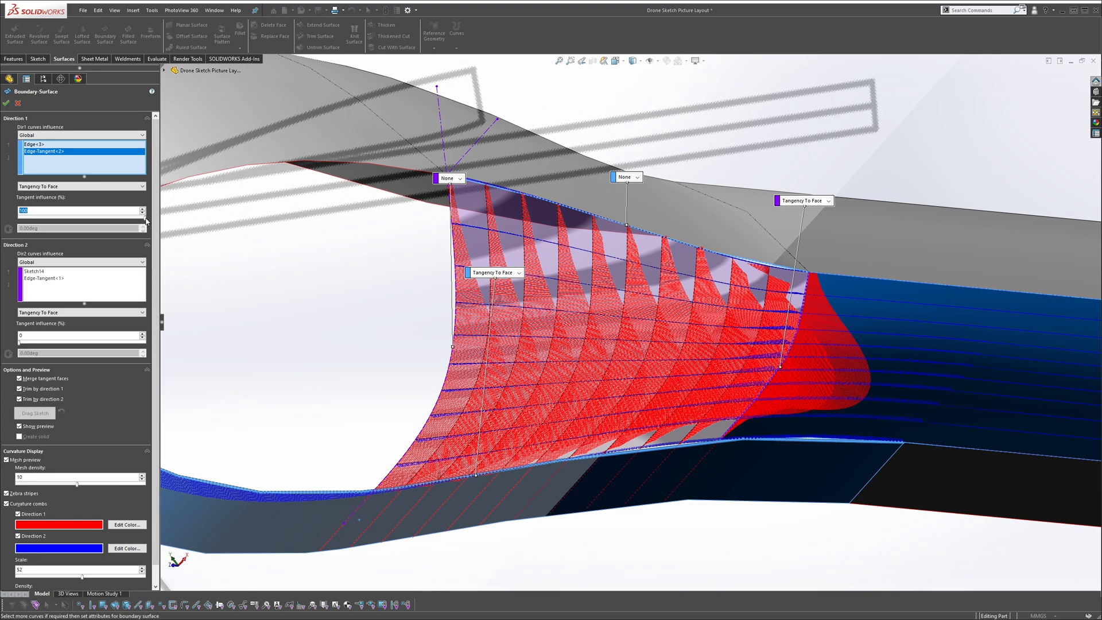
drag(43, 223, 20, 218)
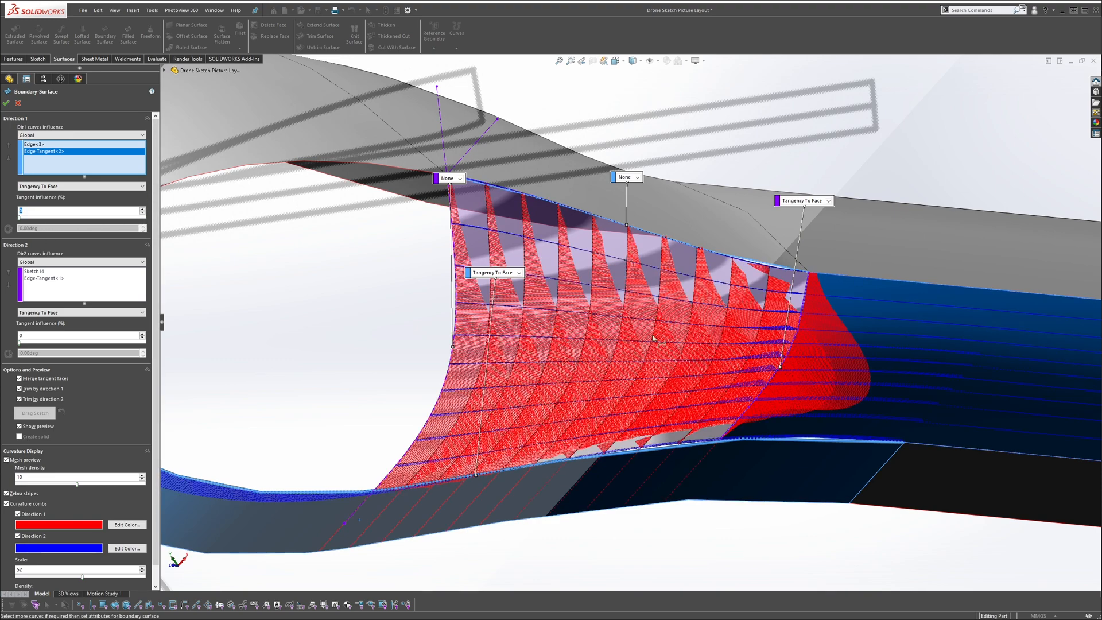
Limit the curvature combs to Direction 2 with a scale of 87 and examine the transition into the rear surface
middle_drag(777, 308, 721, 258)
scroll(677, 292, up, 7)
middle_drag(676, 293, 635, 256)
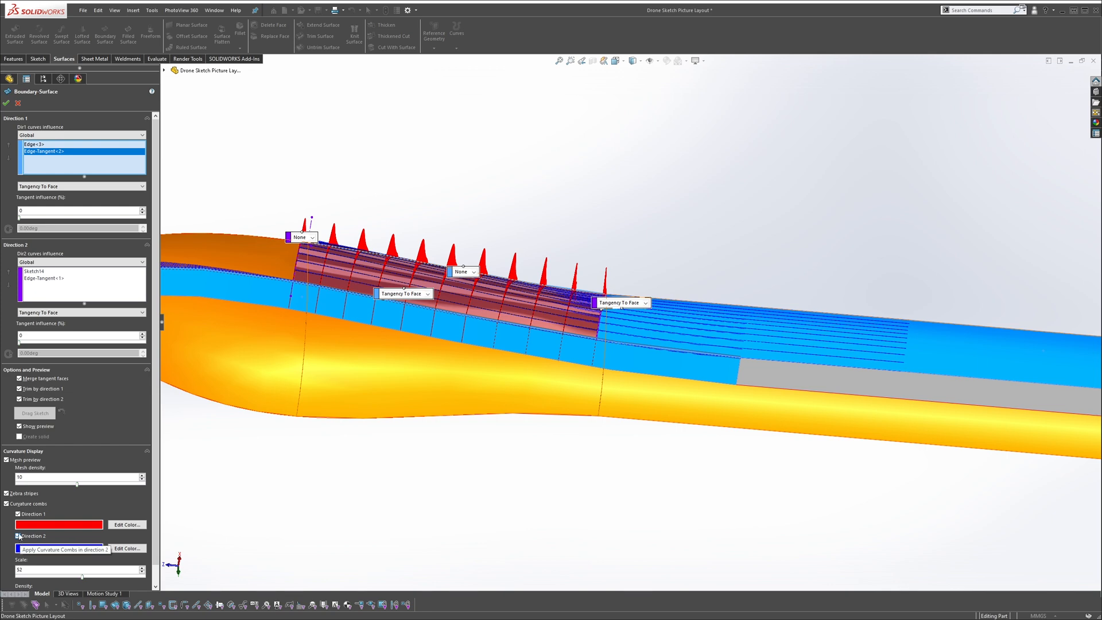
click(19, 514)
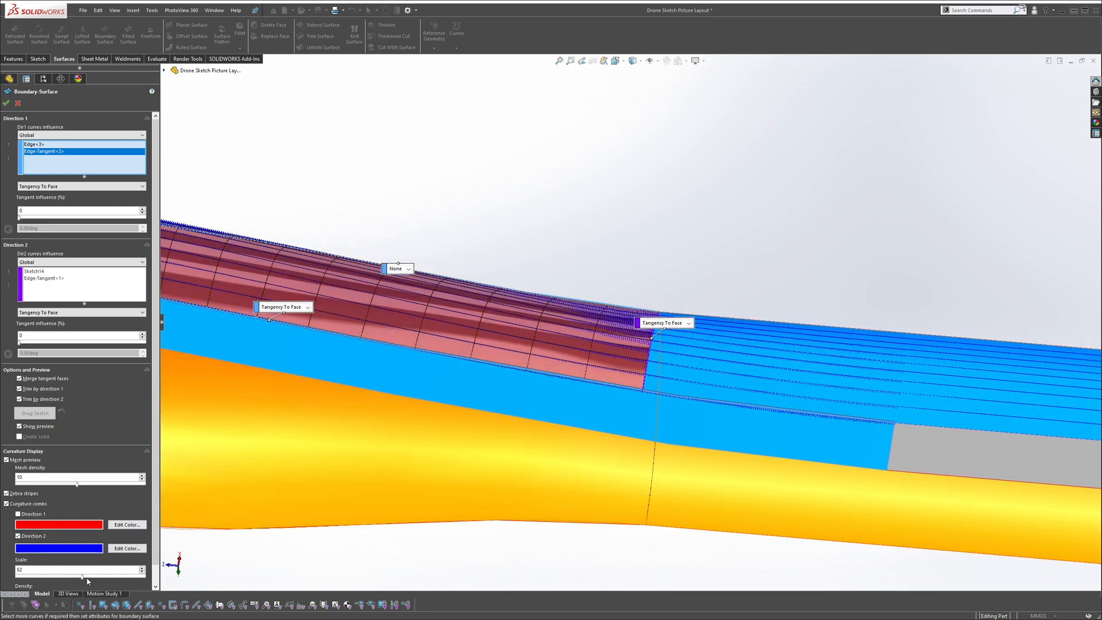
drag(88, 581, 131, 582)
scroll(707, 338, up, 2)
middle_drag(709, 336, 727, 322)
scroll(642, 333, down, 3)
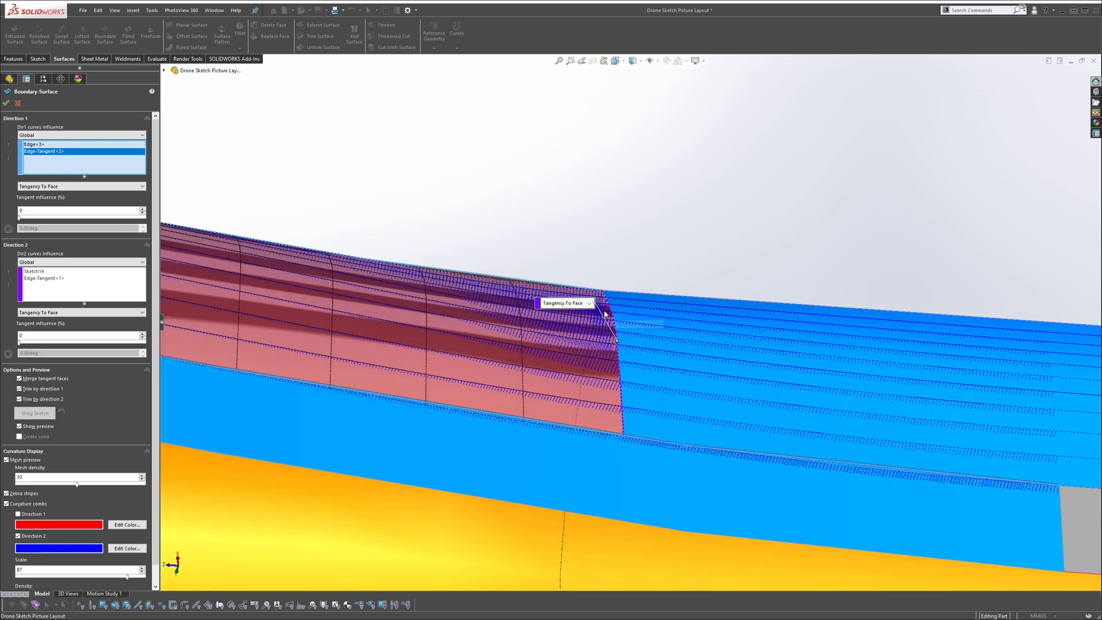
Set the rear edge's Direction 2 tangent influence to 100% and create the boundary surface
click(46, 279)
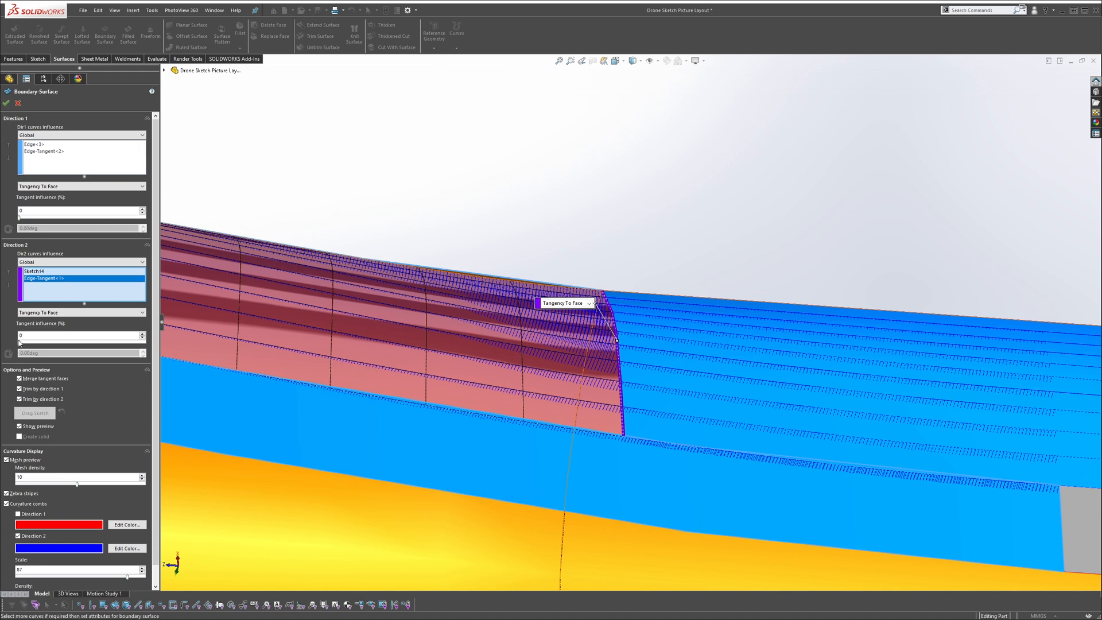
drag(151, 349, 157, 349)
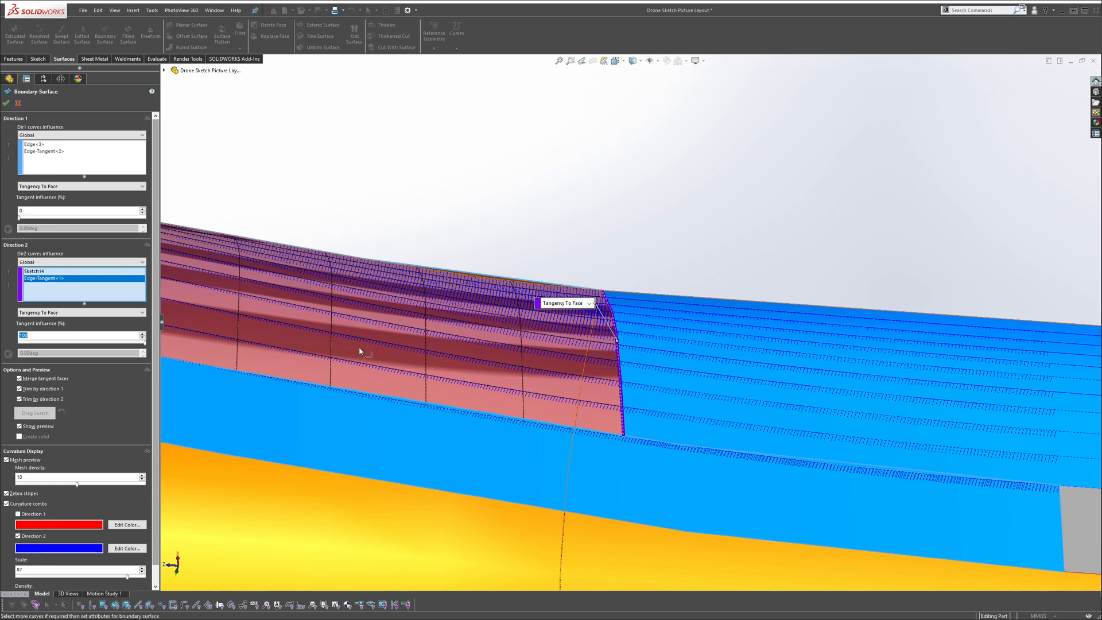
scroll(359, 347, up, 4)
middle_drag(509, 382, 509, 396)
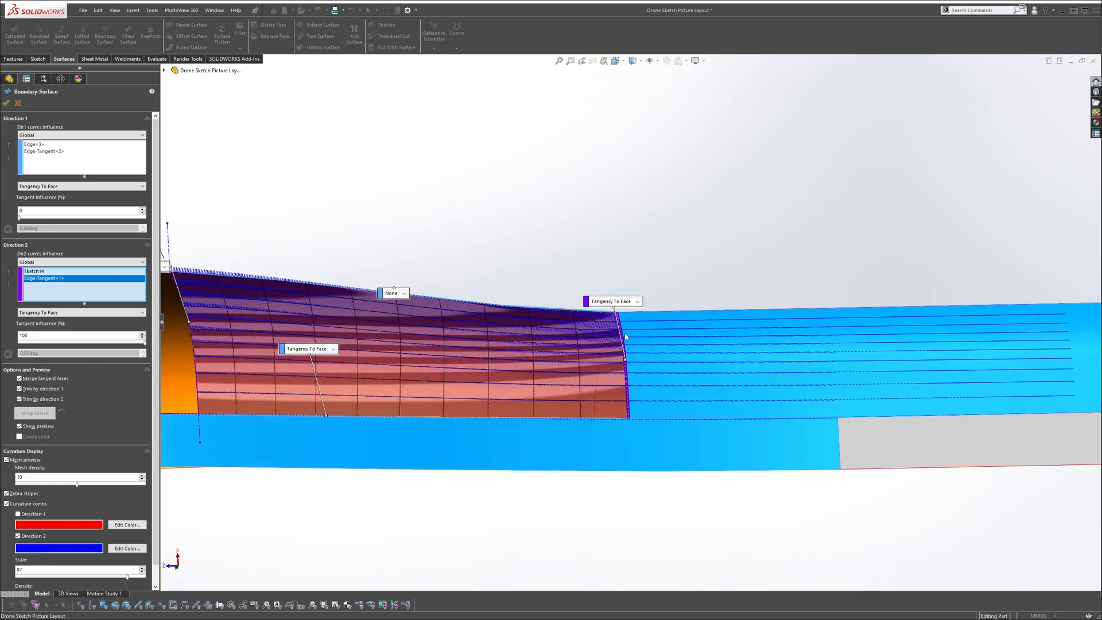
middle_drag(626, 339, 627, 308)
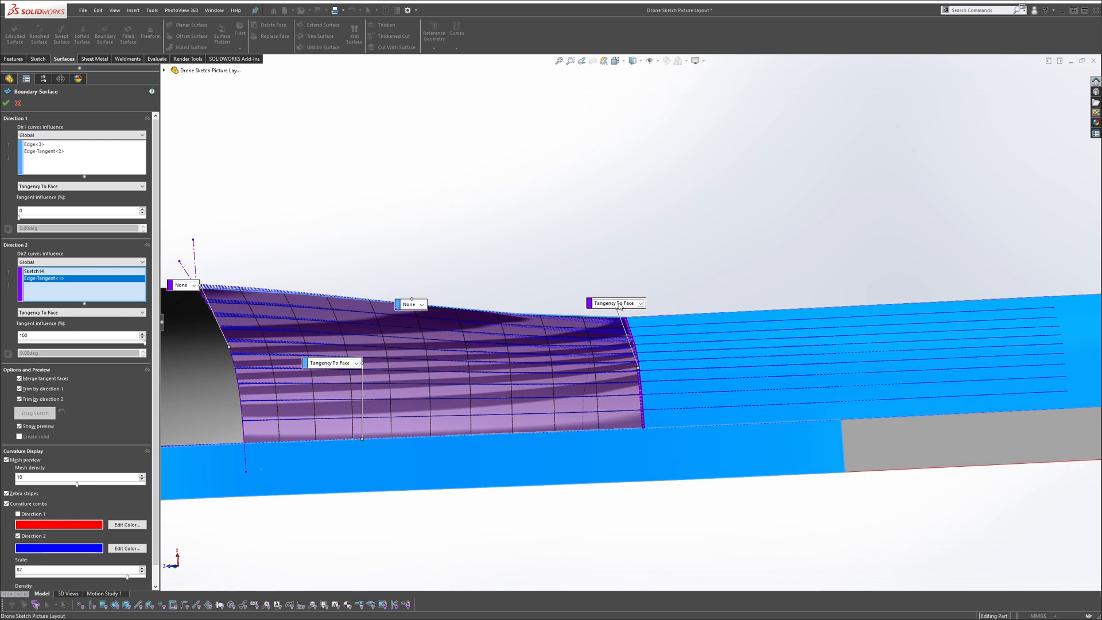
scroll(543, 273, up, 3)
middle_drag(543, 273, 431, 343)
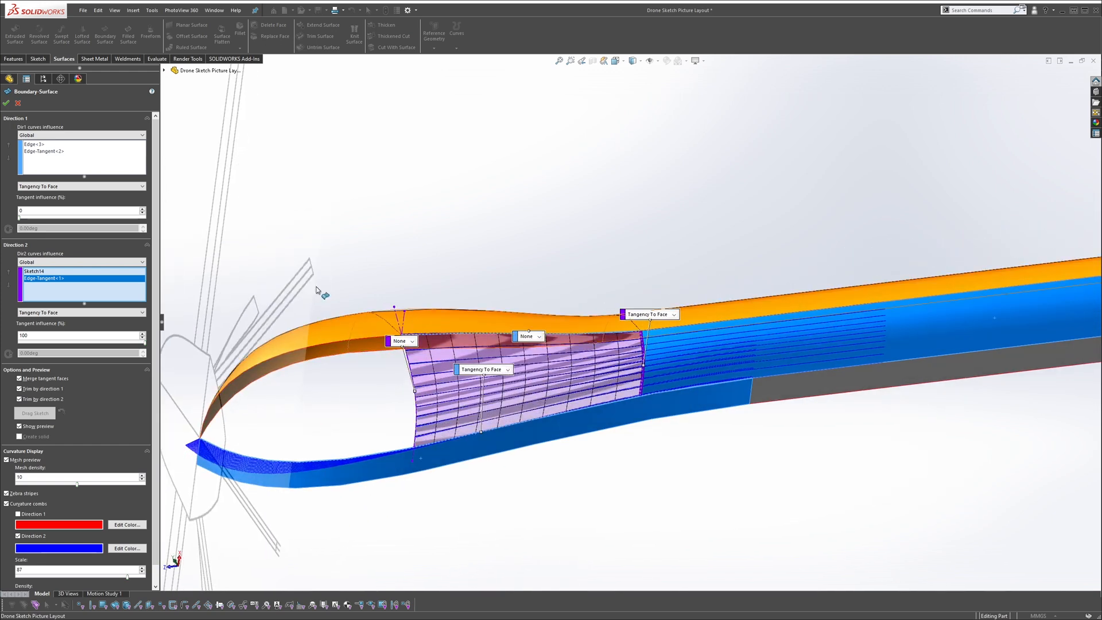
click(6, 104)
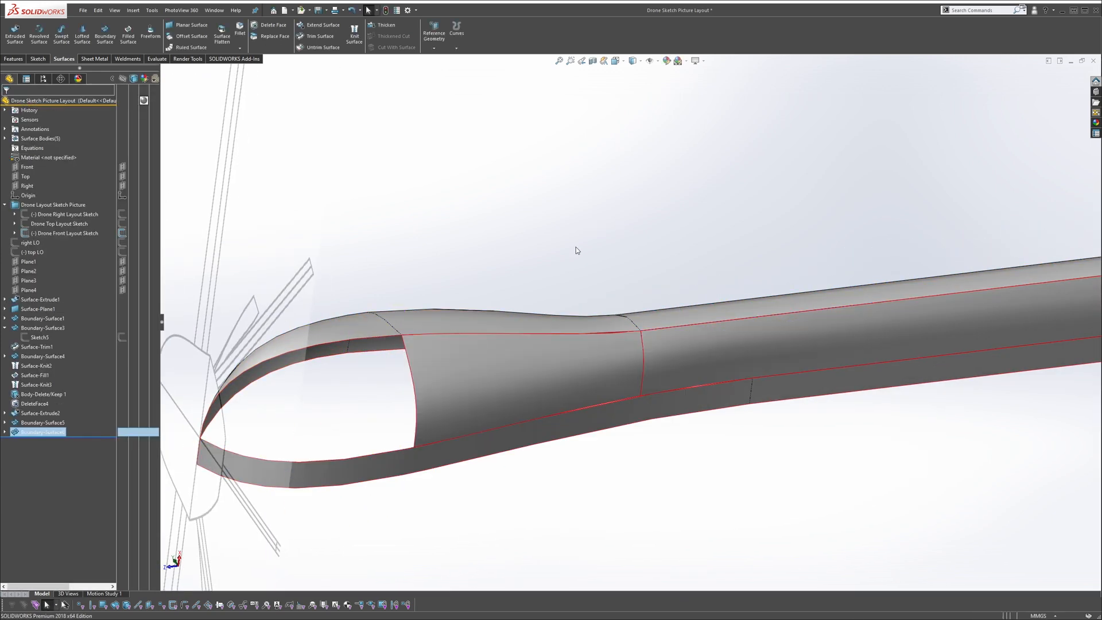
Knit the new lower boundary surface with the adjoining rear lower surface, leaving Create solid and Merge entities off
scroll(603, 245, up, 5)
scroll(635, 290, down, 3)
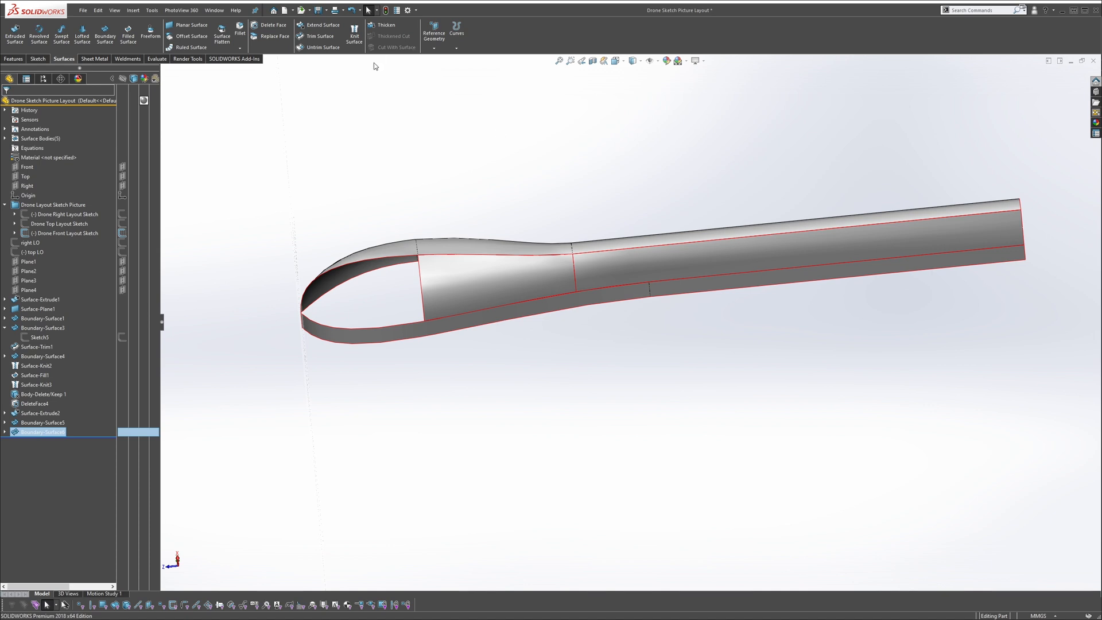
click(355, 35)
scroll(641, 248, down, 3)
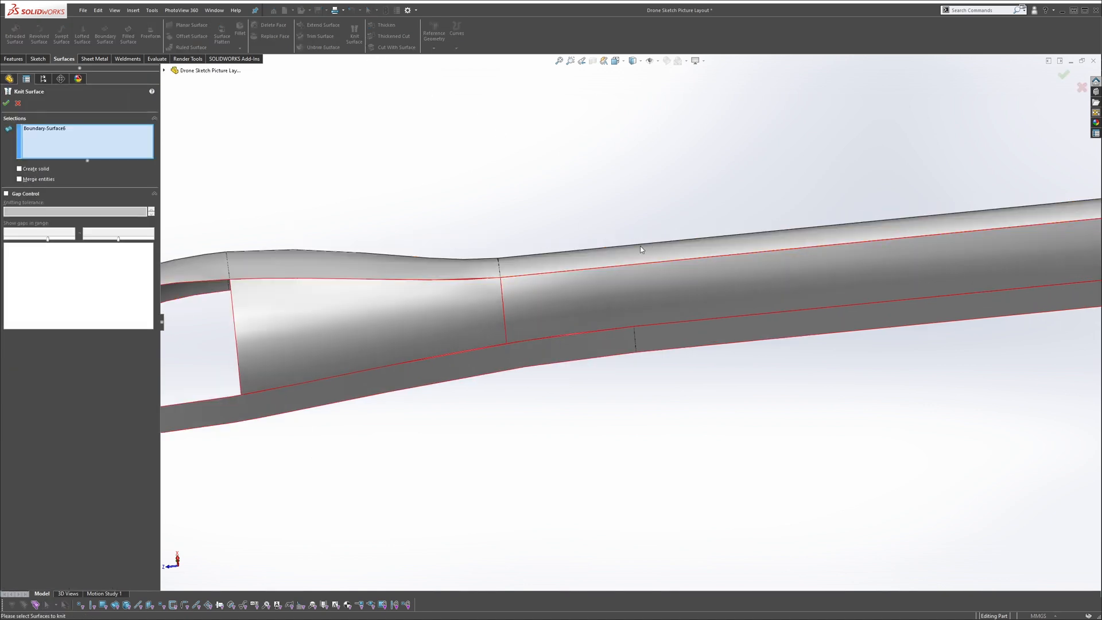
click(595, 294)
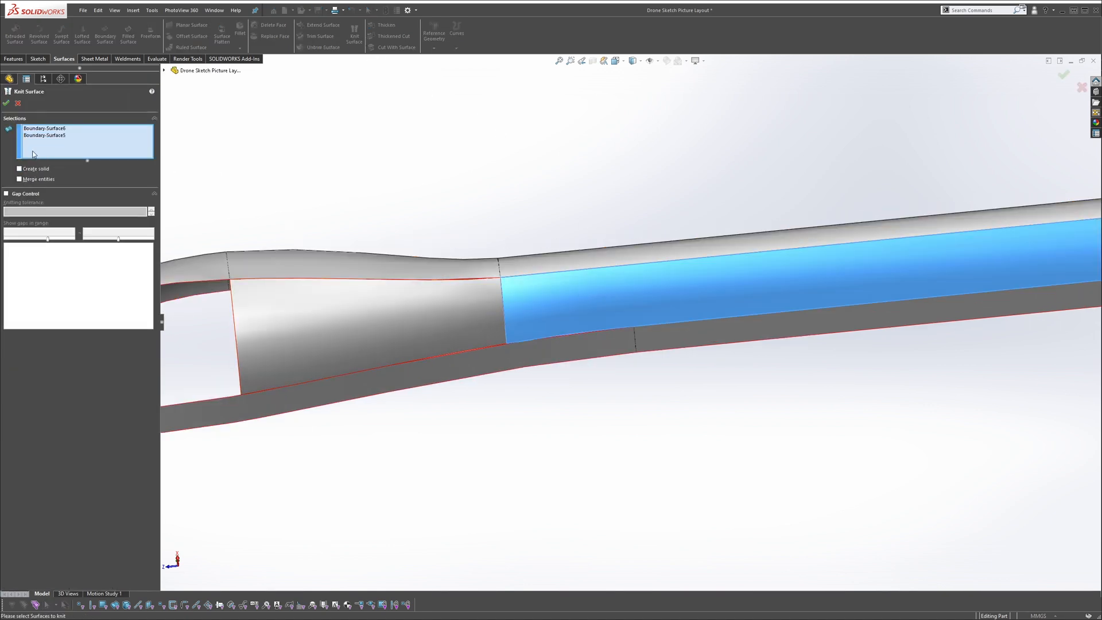
right_click(49, 137)
click(64, 145)
click(417, 295)
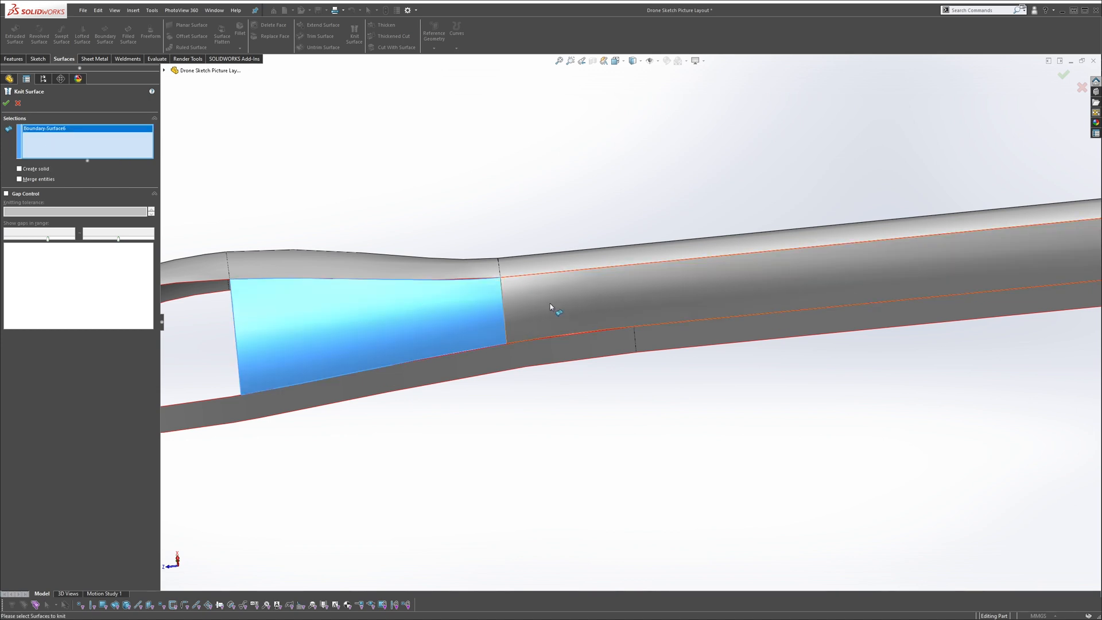
click(551, 306)
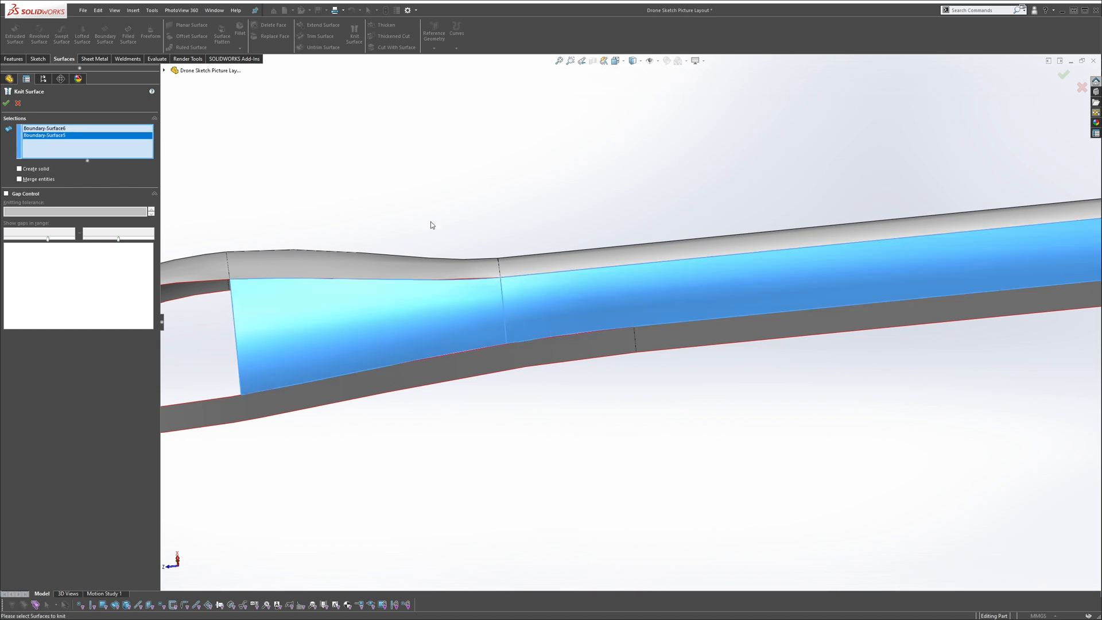
click(6, 104)
click(377, 237)
middle_drag(379, 238, 413, 165)
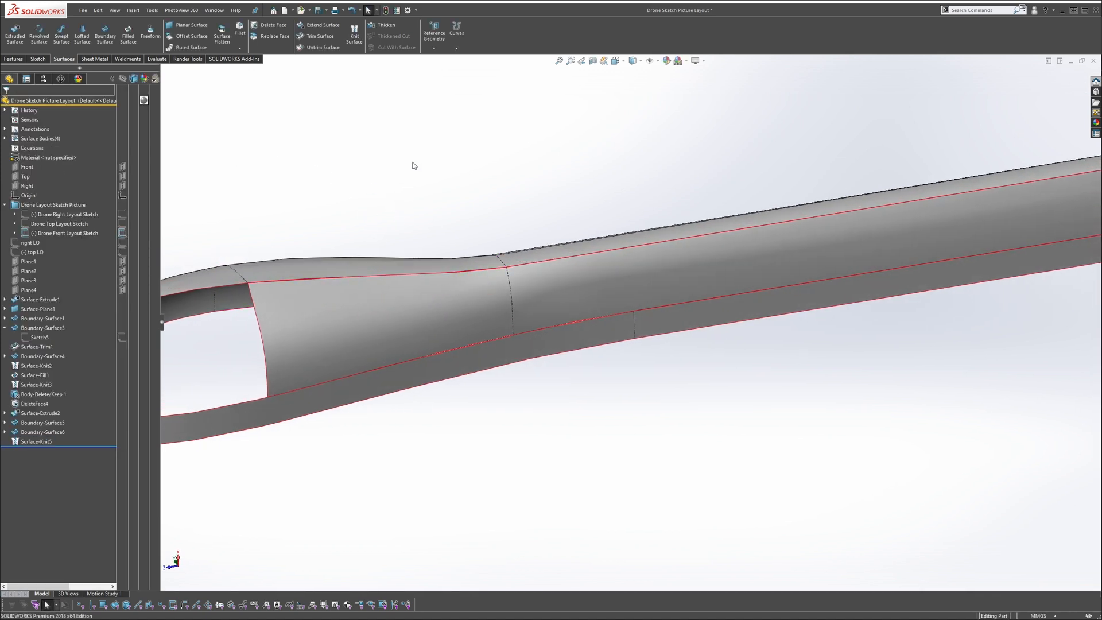
Examine the seam between the two knitted lower surfaces with Zebra Stripes, and turn the stripes off
click(156, 59)
click(237, 41)
key(Return)
middle_drag(573, 271, 551, 238)
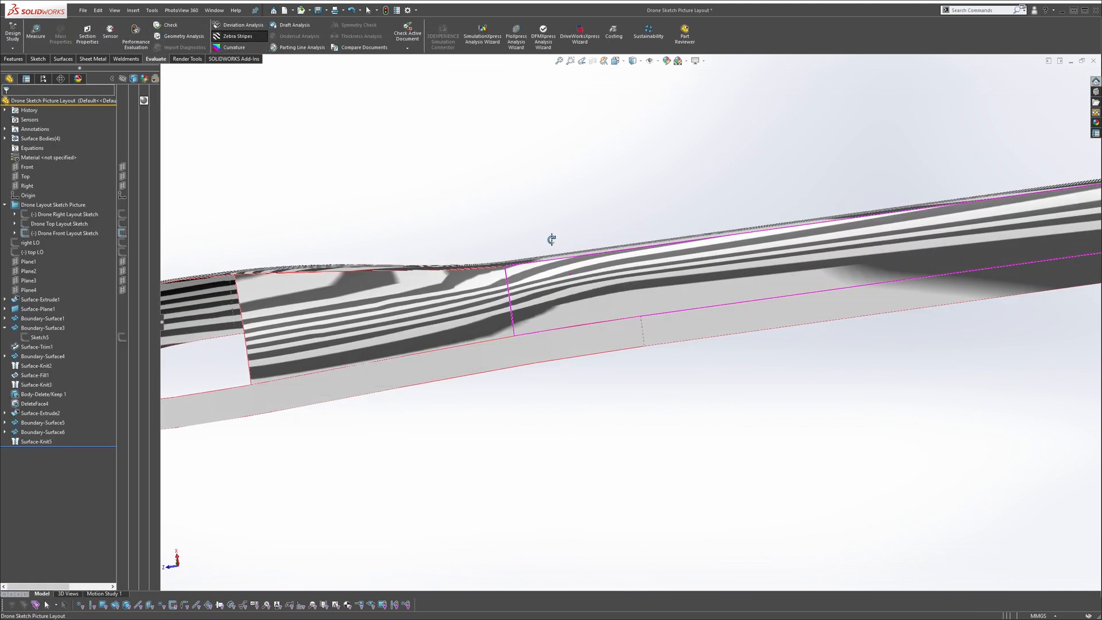
scroll(516, 293, down, 6)
scroll(502, 287, up, 6)
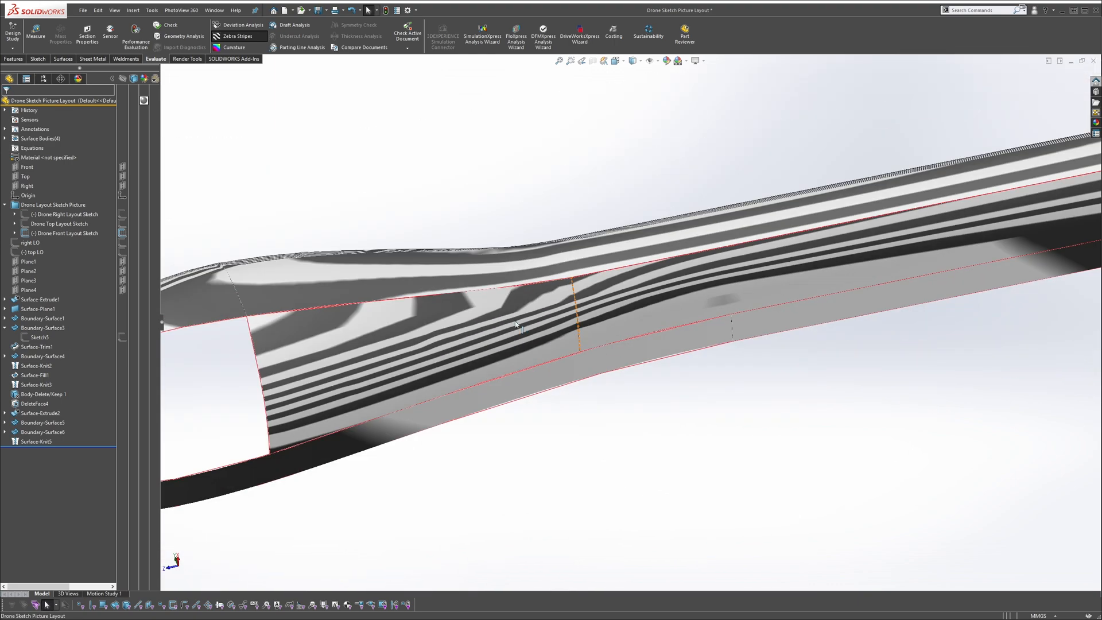
middle_drag(520, 326, 402, 218)
click(237, 36)
Turn on the Curvature display and examine the color transition across the seam between the two lower fuselage surfaces
click(234, 47)
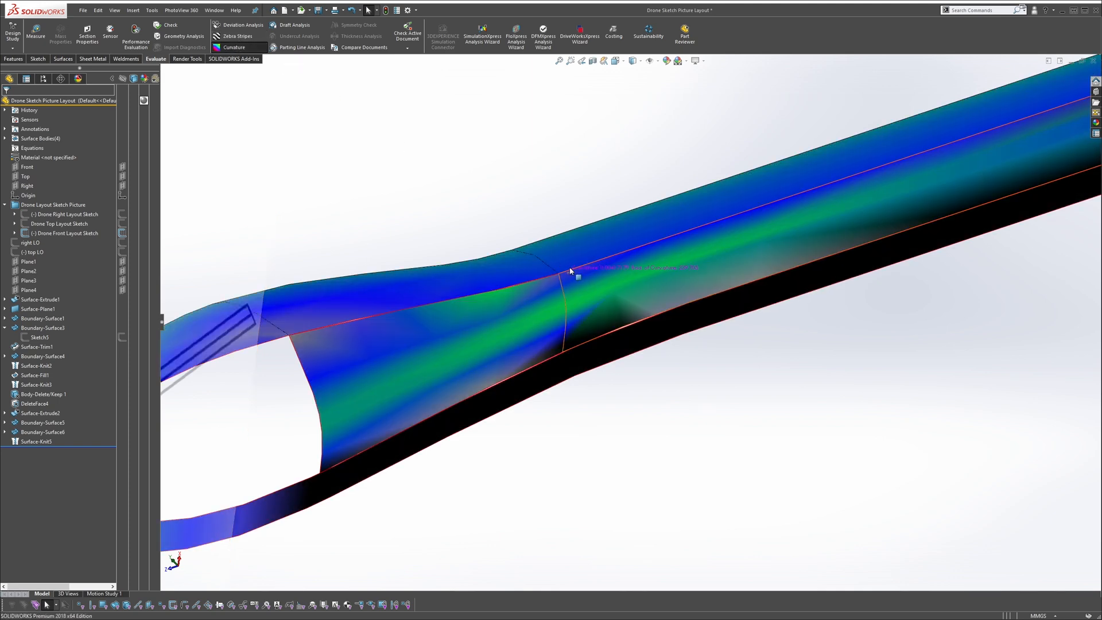
mouse_move(487, 172)
middle_down()
mouse_move(494, 218)
mouse_move(578, 302)
middle_up()
click(559, 307)
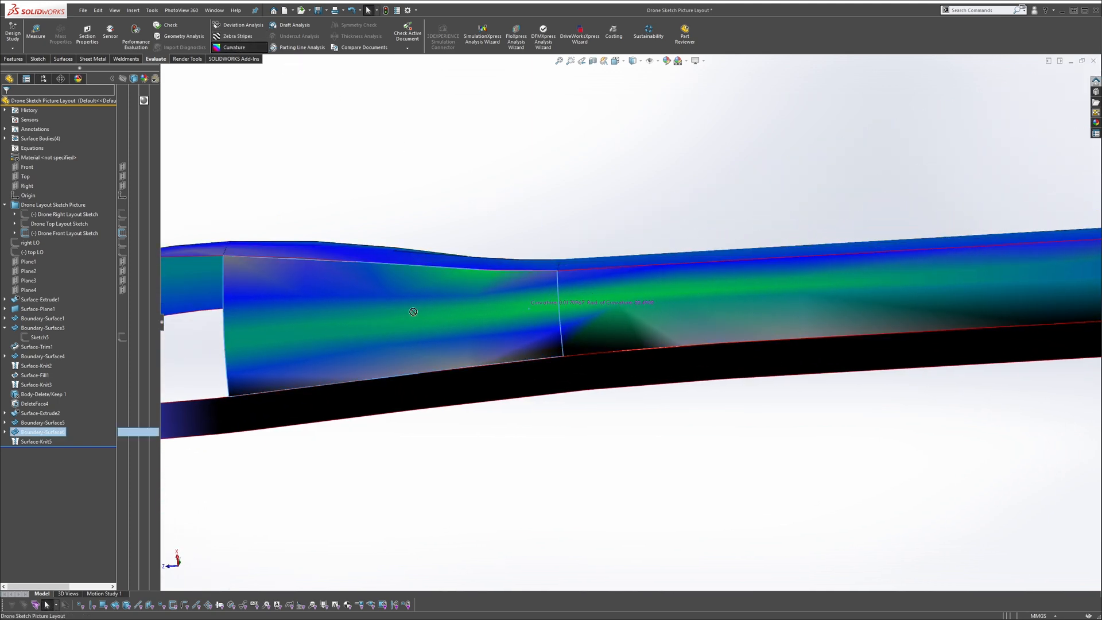
middle_drag(406, 167, 475, 280)
scroll(483, 294, up, 4)
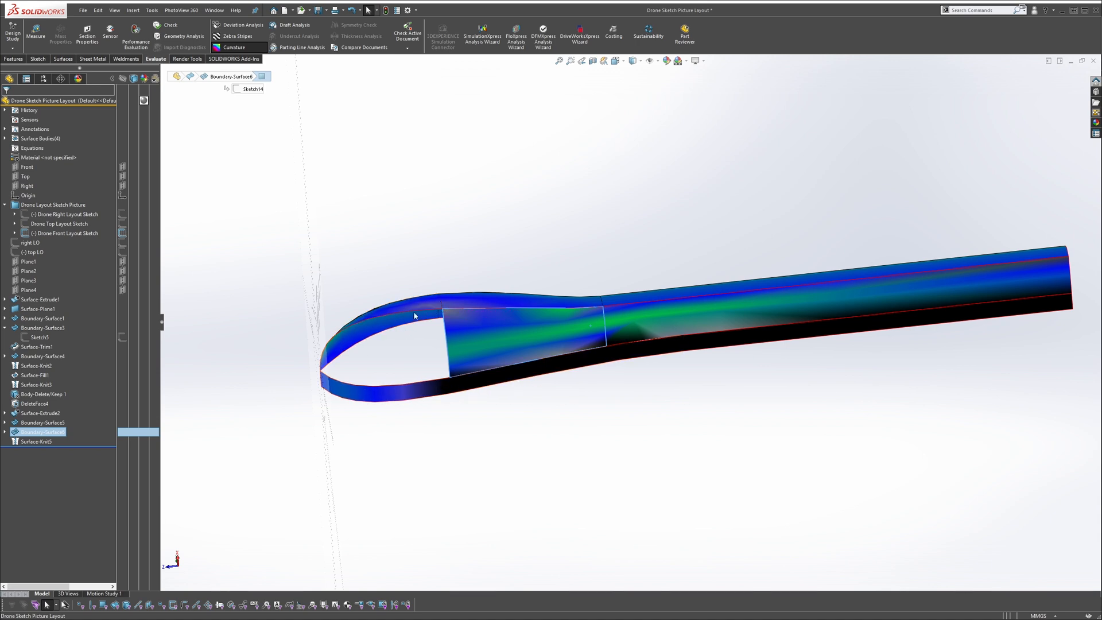
middle_drag(509, 343, 634, 228)
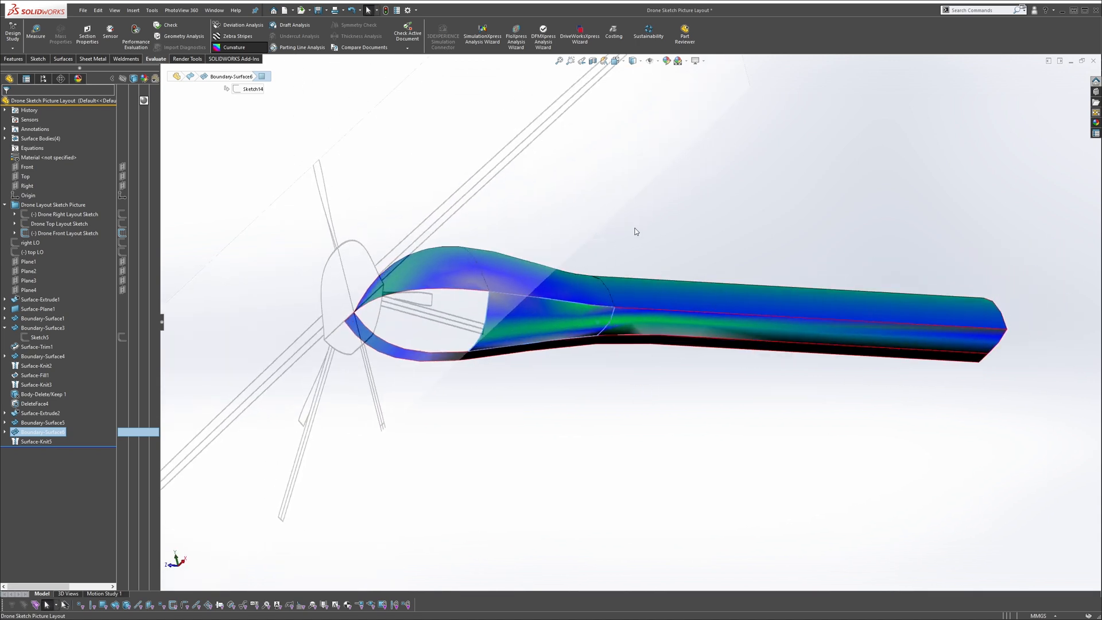
Delete the knit feature joining the two lower boundary surfaces
click(41, 440)
key(Delete)
click(604, 266)
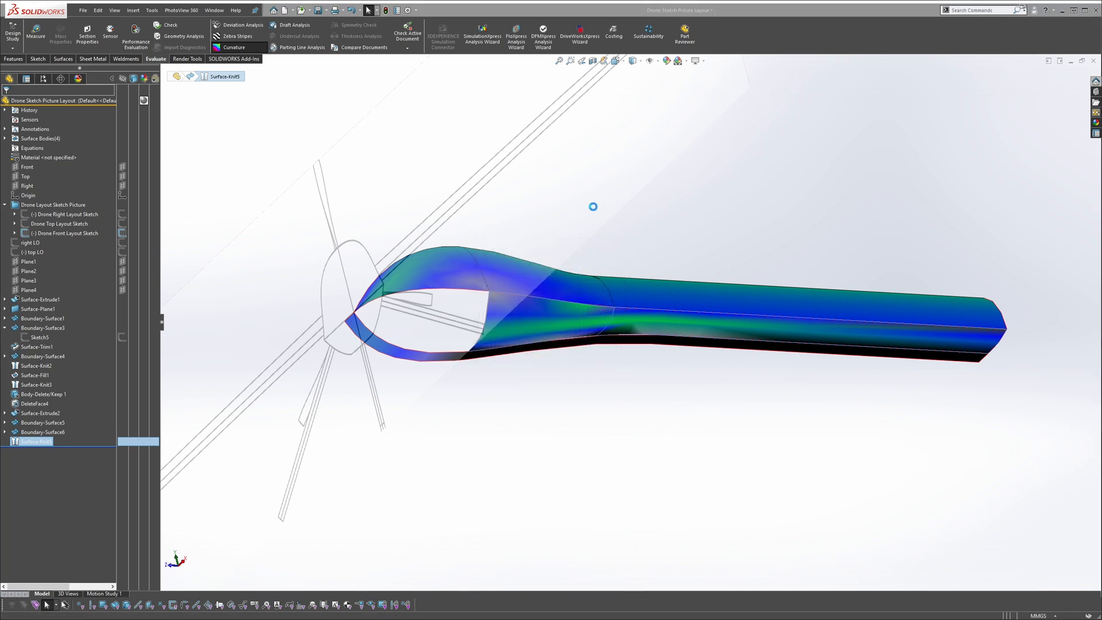
middle_drag(578, 282, 545, 239)
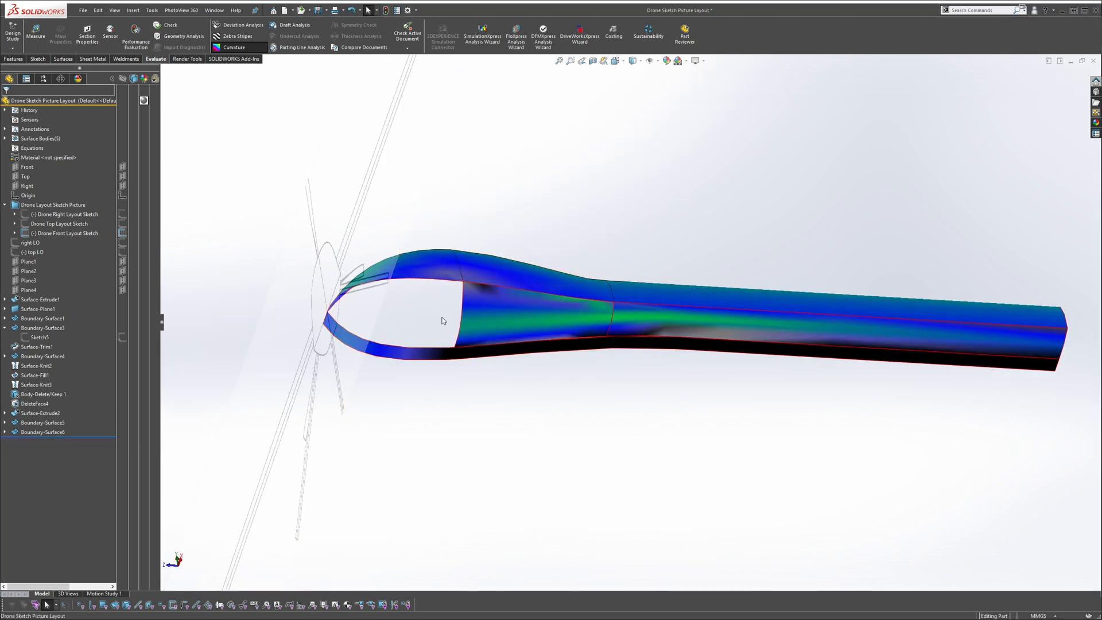
middle_drag(445, 321, 459, 307)
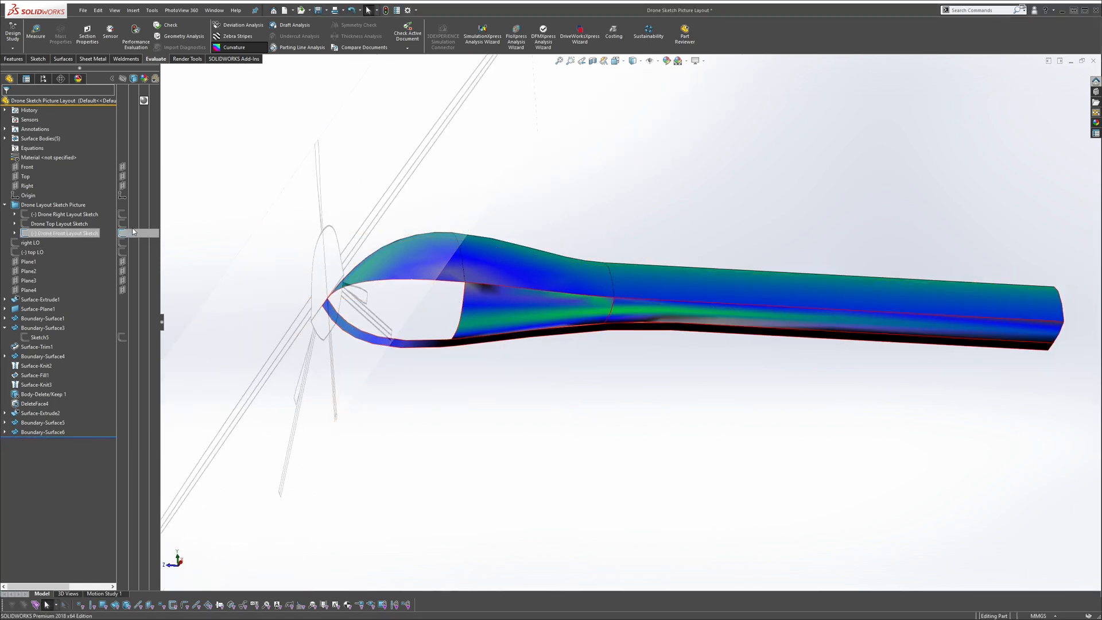
Save the part
mouse_move(406, 214)
middle_down()
mouse_move(541, 167)
mouse_move(582, 212)
middle_up()
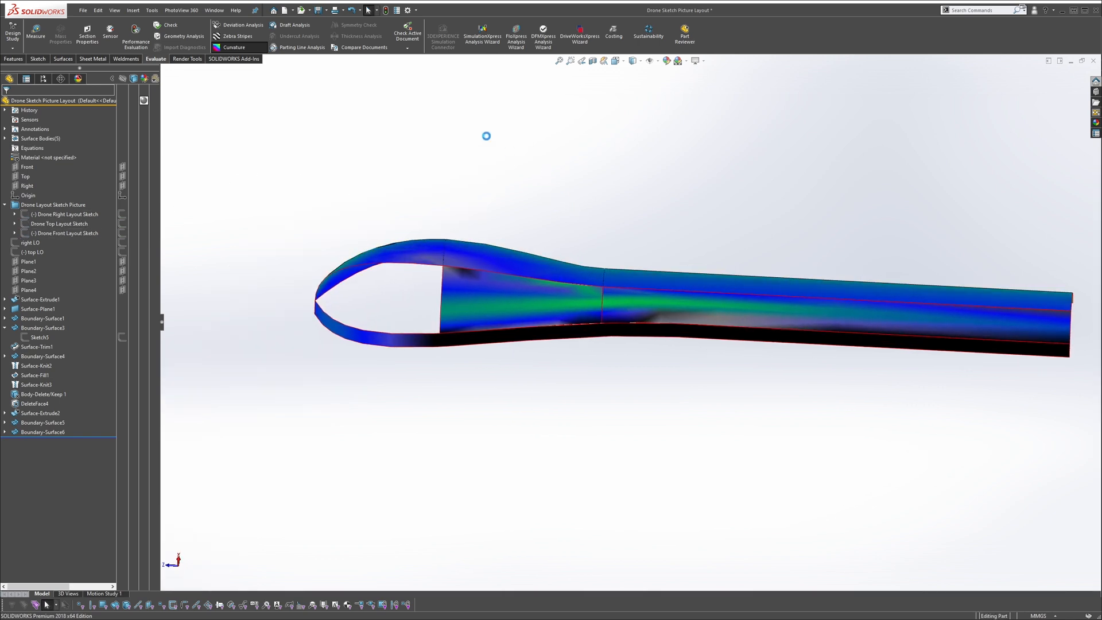
key(ctrl+s)
Examine the curvature colors around the open nose and along the lower fuselage surfaces from below, the front and the side
middle_drag(592, 352, 582, 318)
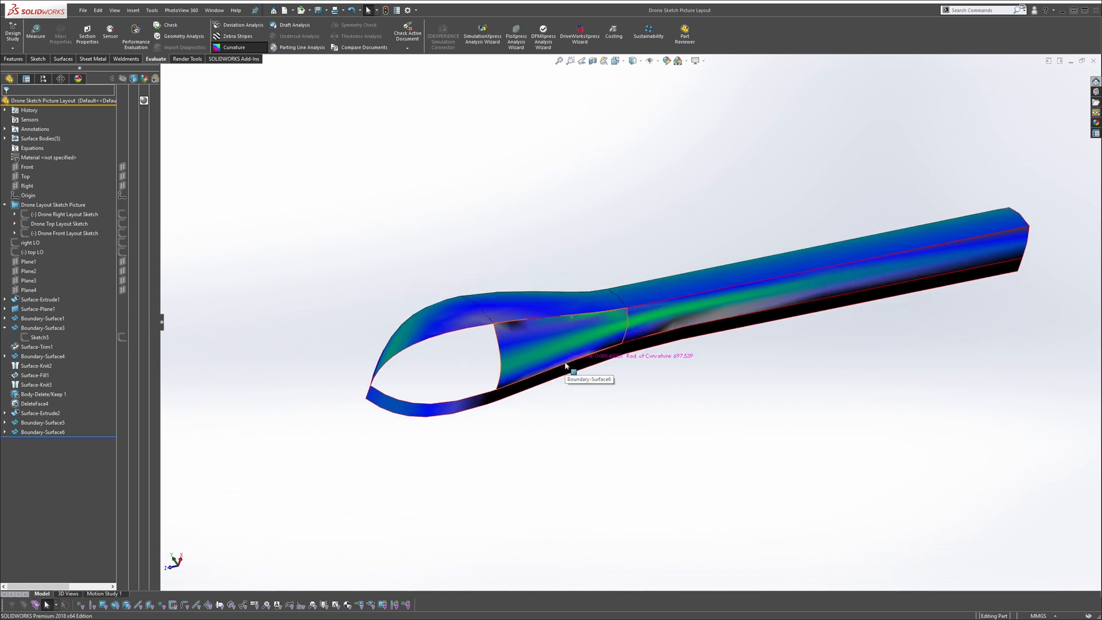
middle_drag(588, 349, 573, 303)
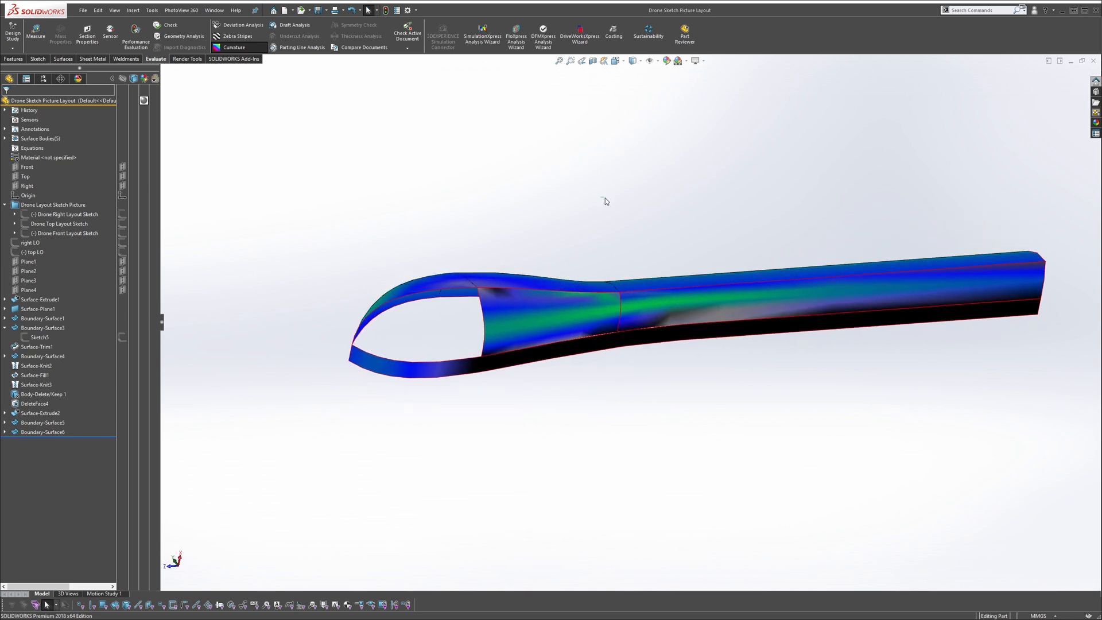
middle_drag(541, 341, 514, 338)
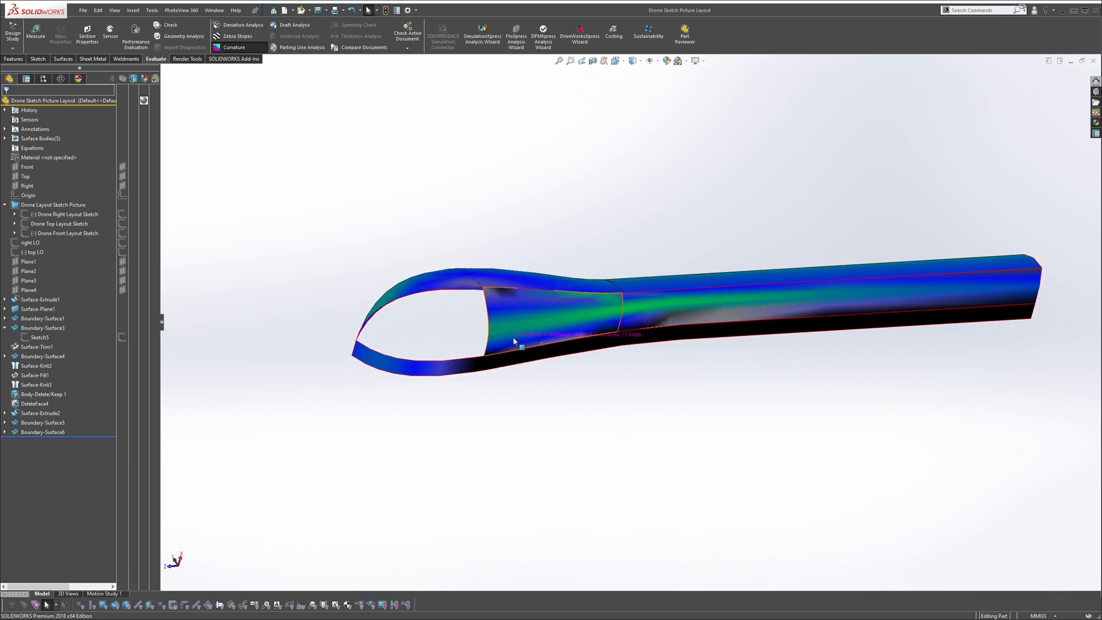
scroll(514, 323, down, 3)
scroll(522, 311, up, 2)
scroll(564, 300, up, 3)
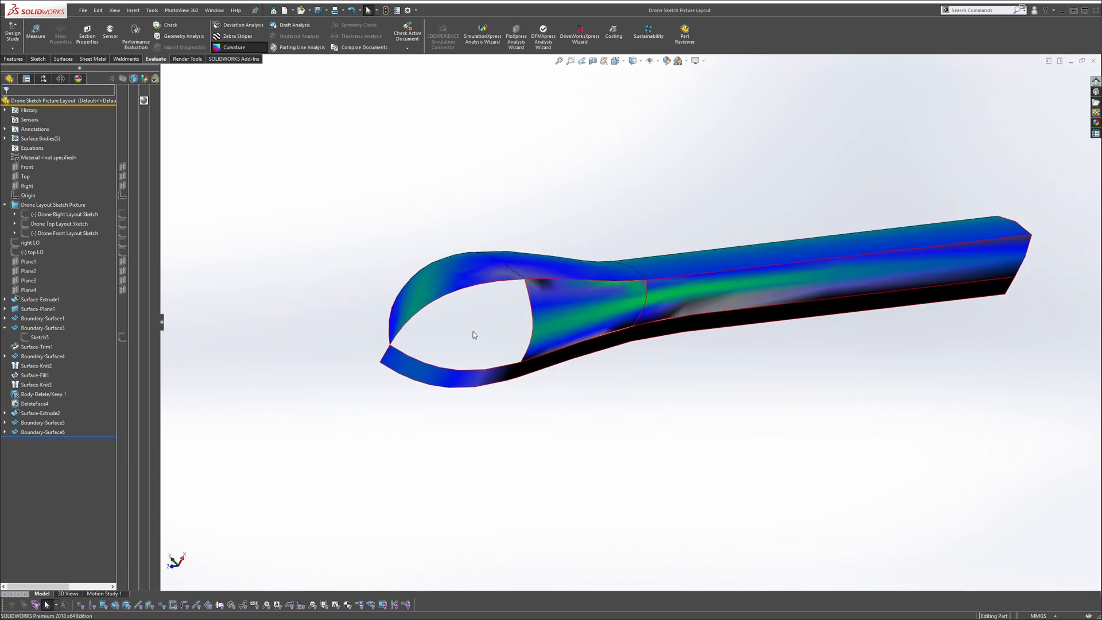
scroll(472, 331, up, 2)
scroll(483, 329, down, 6)
scroll(604, 351, up, 1)
middle_drag(709, 267, 687, 243)
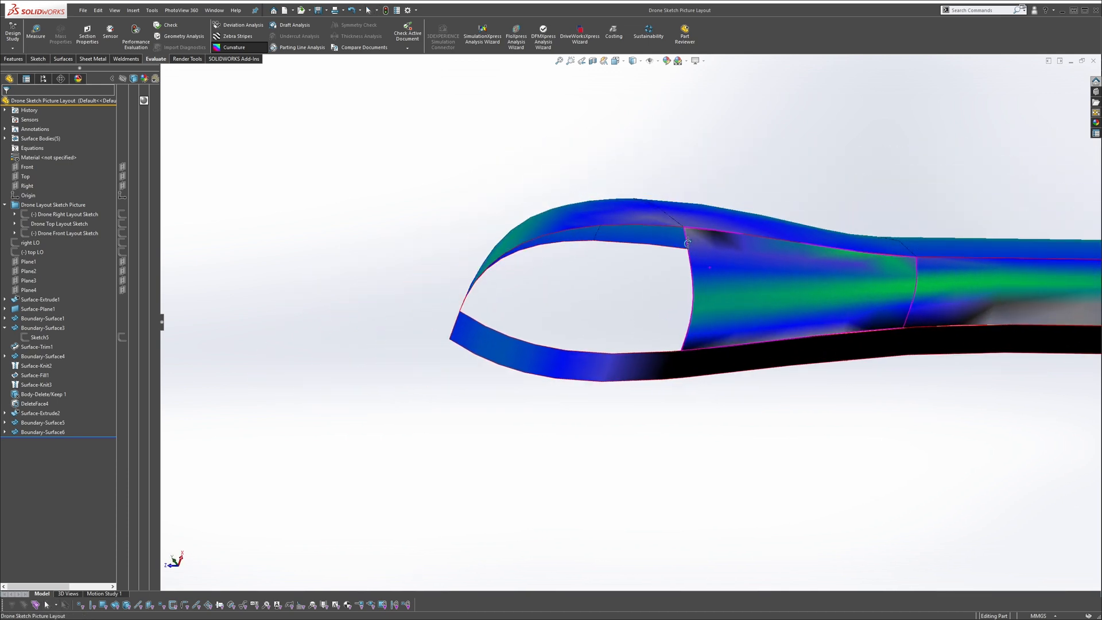
middle_drag(597, 235, 597, 214)
middle_drag(820, 411, 837, 218)
scroll(822, 329, down, 3)
middle_drag(821, 329, 797, 374)
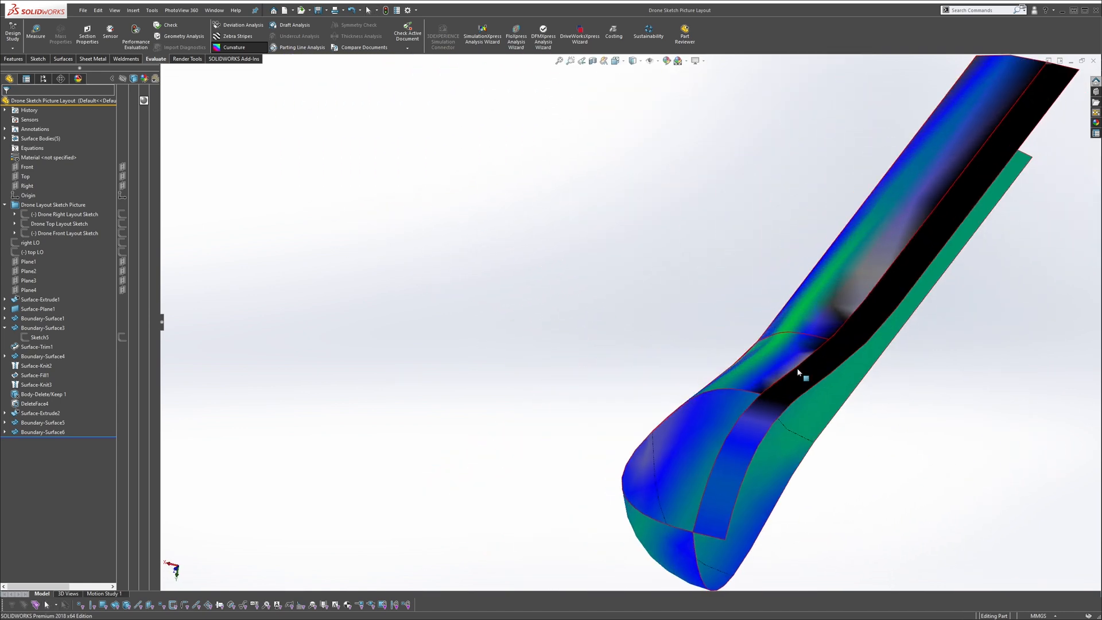
key(Tab)
middle_drag(645, 444, 677, 441)
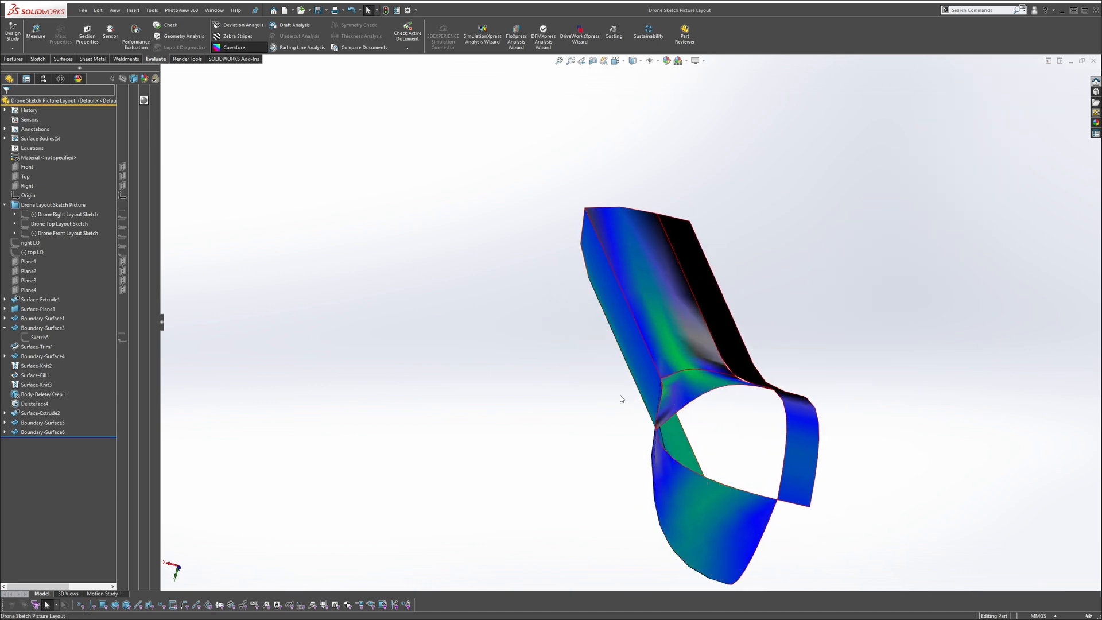
middle_drag(620, 399, 701, 298)
scroll(704, 303, up, 6)
middle_drag(646, 327, 565, 313)
scroll(576, 353, down, 5)
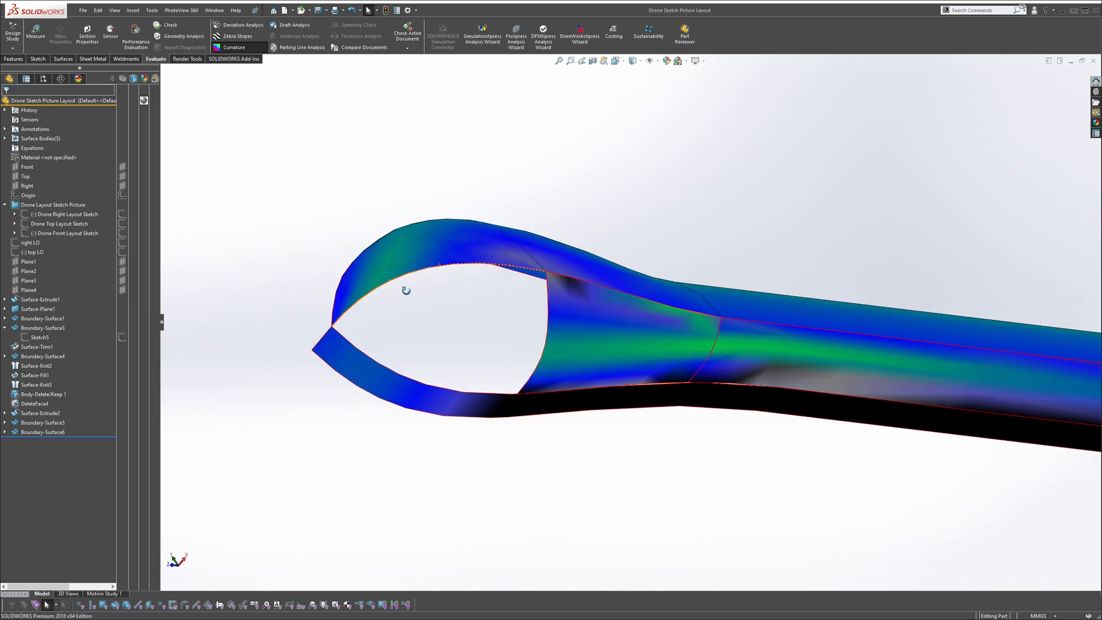
middle_drag(405, 291, 361, 288)
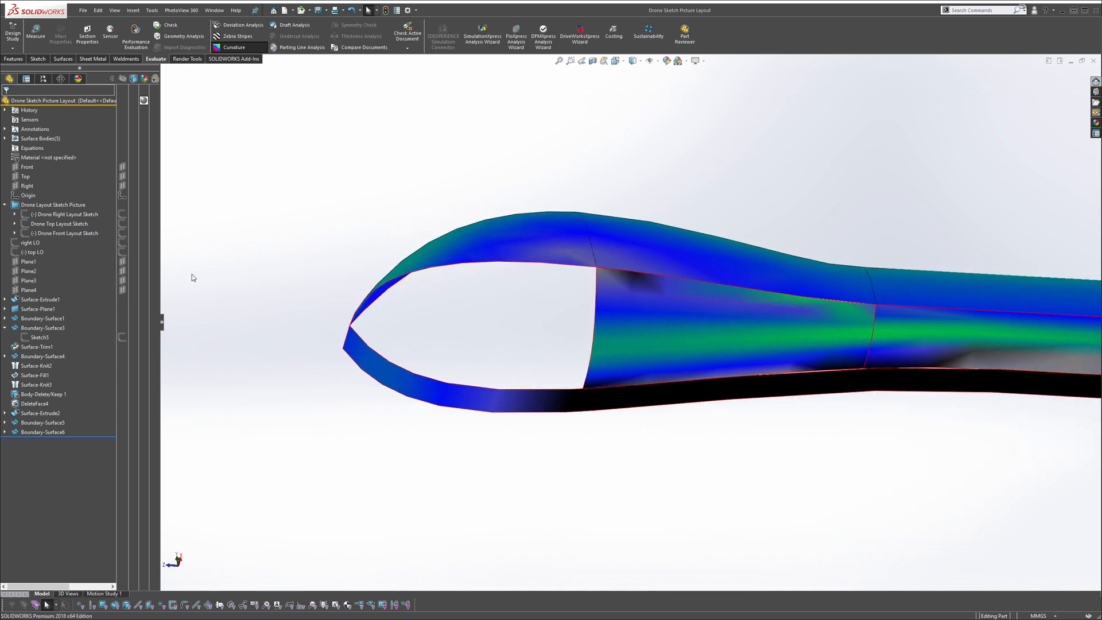
Start a new sketch on the Right plane
click(32, 244)
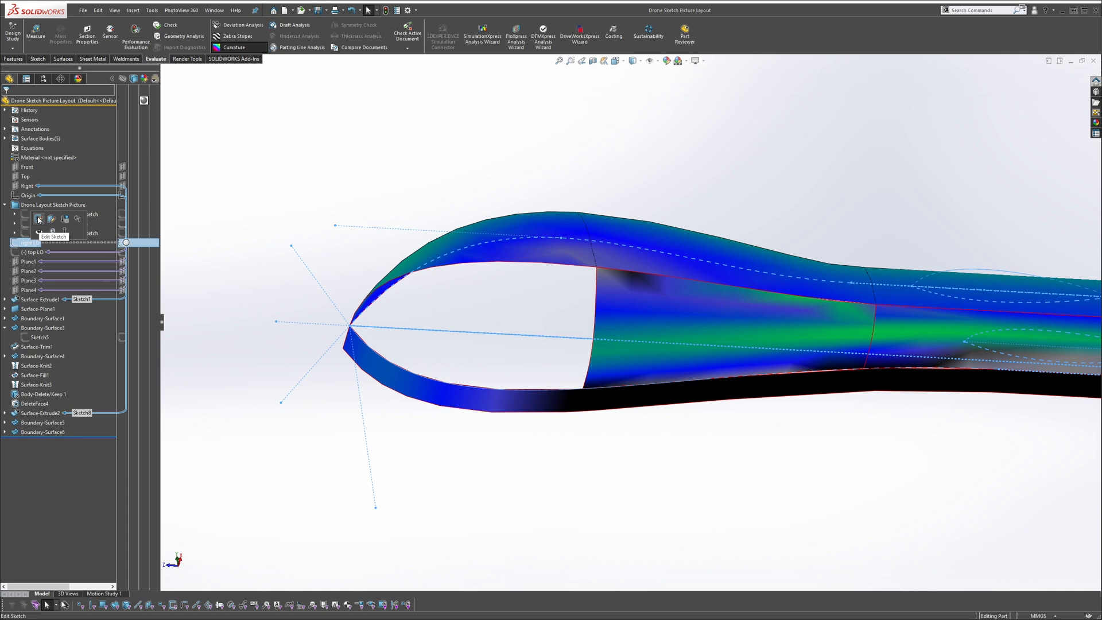
click(33, 187)
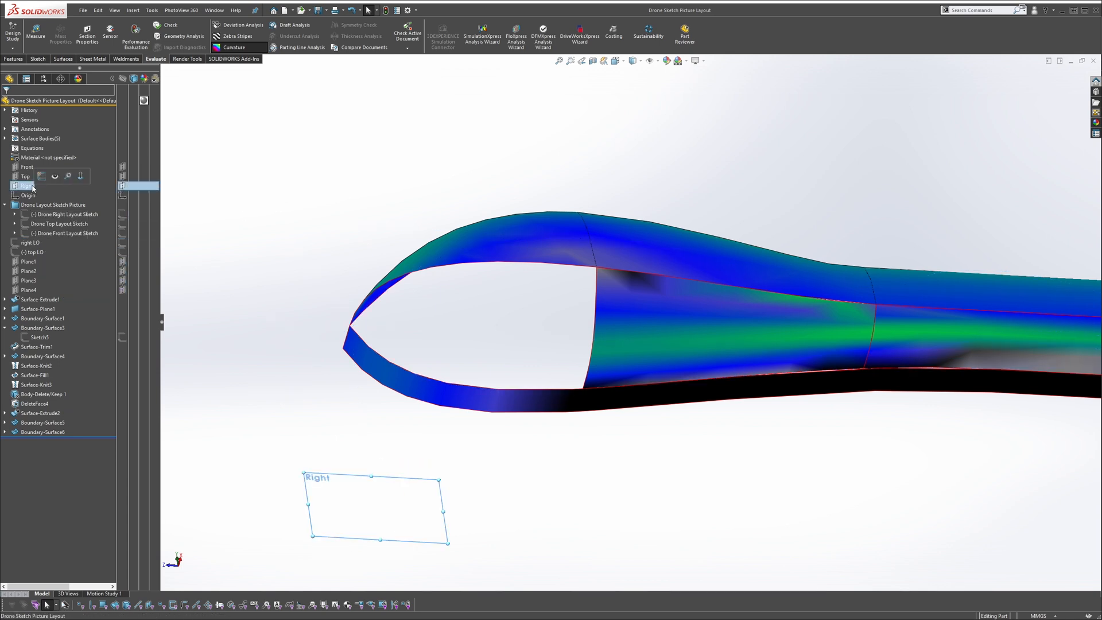
click(45, 179)
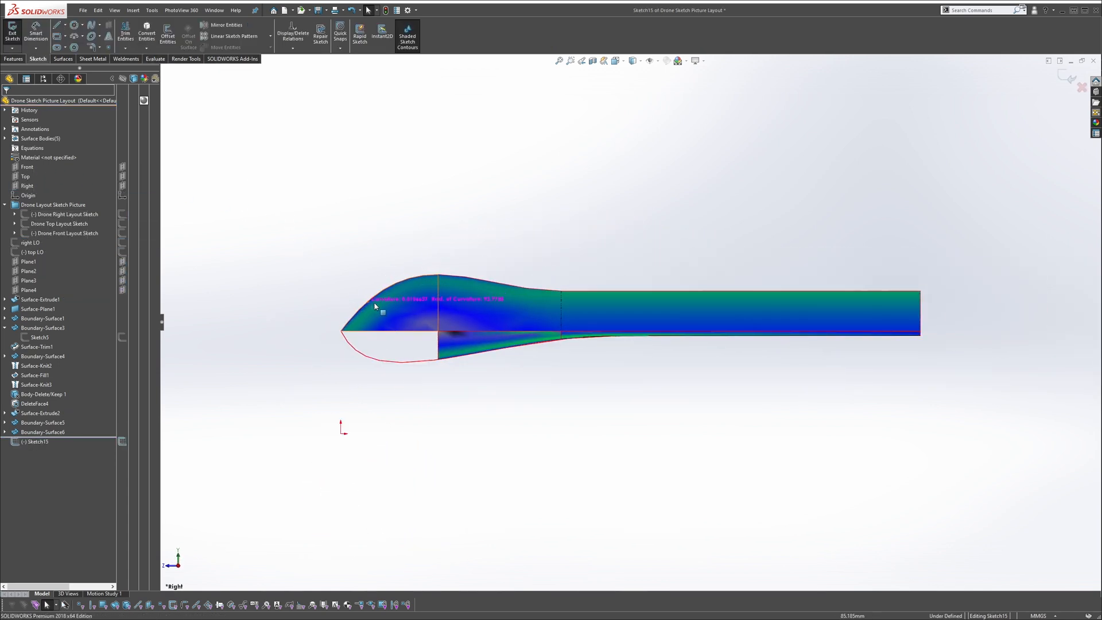
key(s)
click(257, 129)
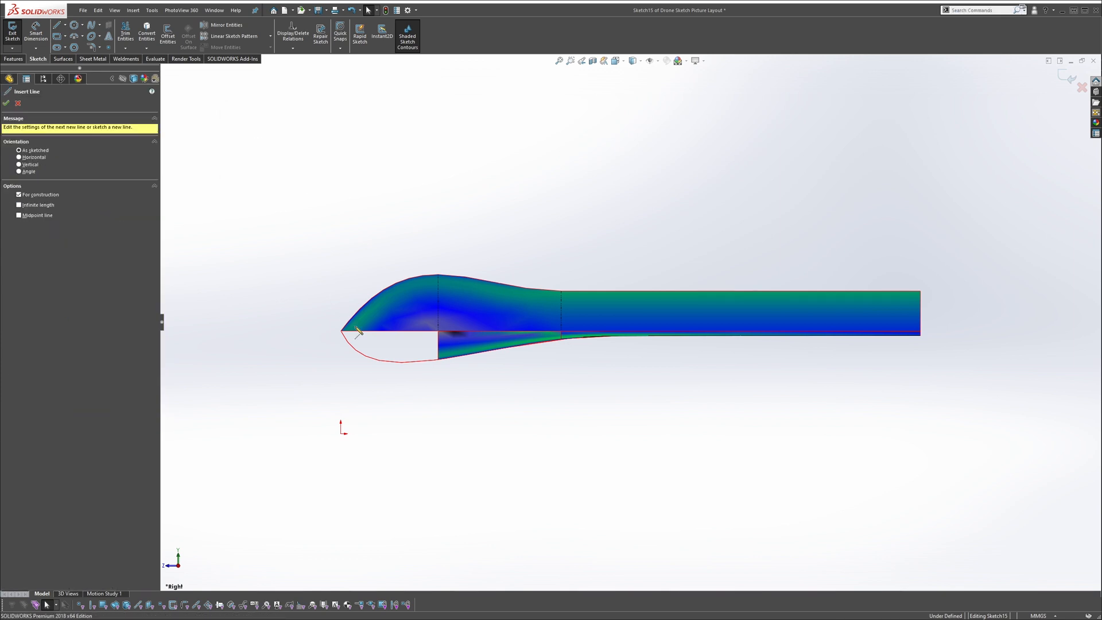
scroll(284, 318, down, 4)
key(Escape)
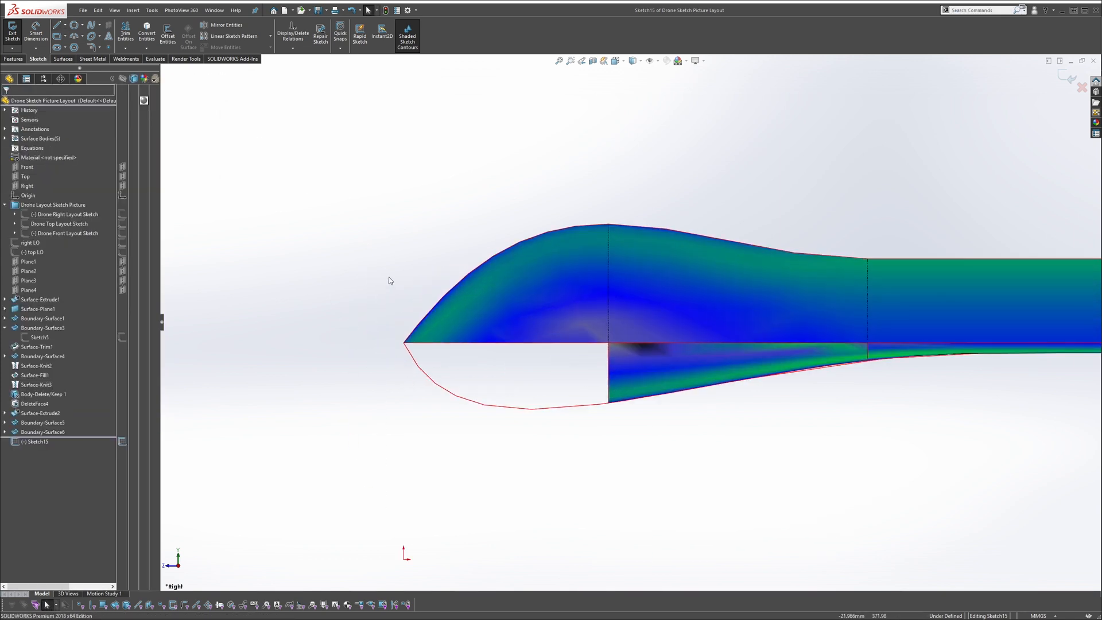
key(s)
click(422, 292)
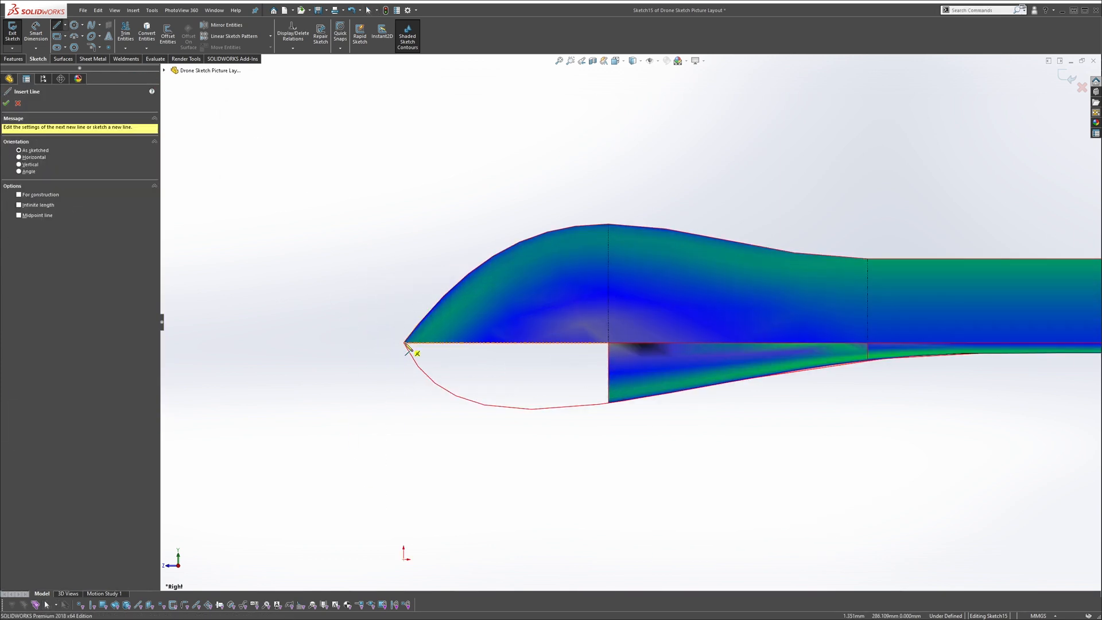
key(Escape)
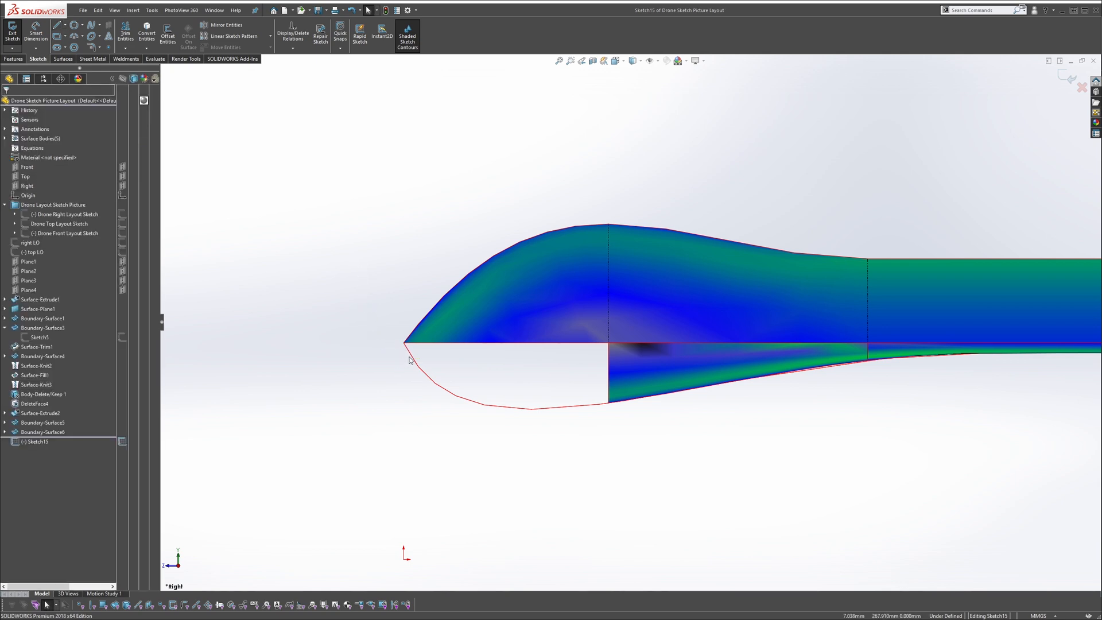
Convert the lower profile edge of the extruded surface strip into the sketch and make the resulting spline construction geometry
click(411, 360)
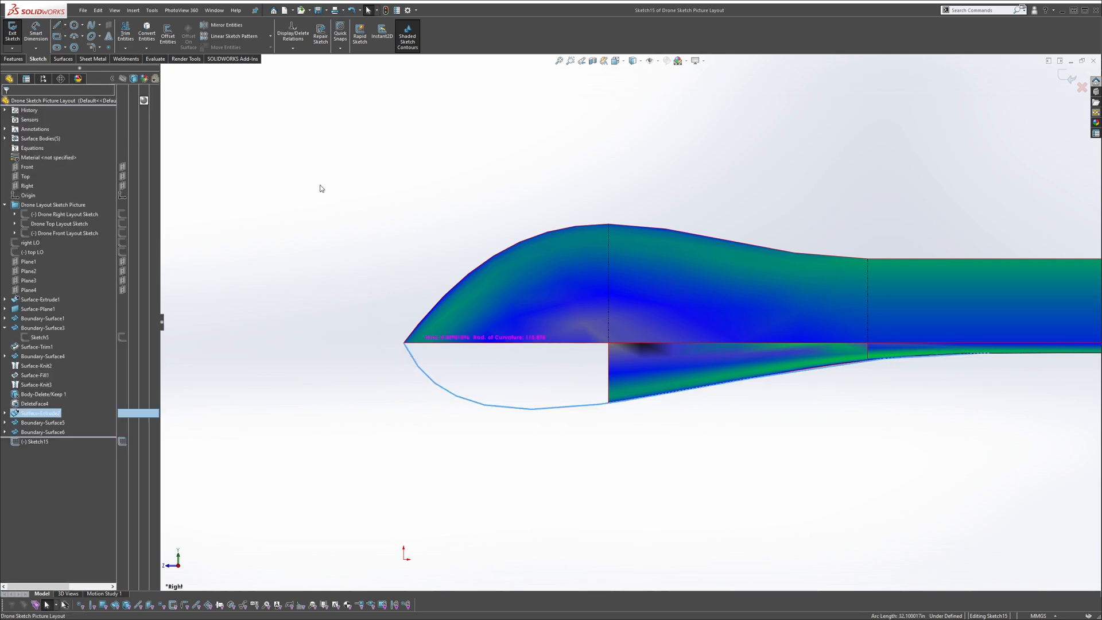
click(152, 36)
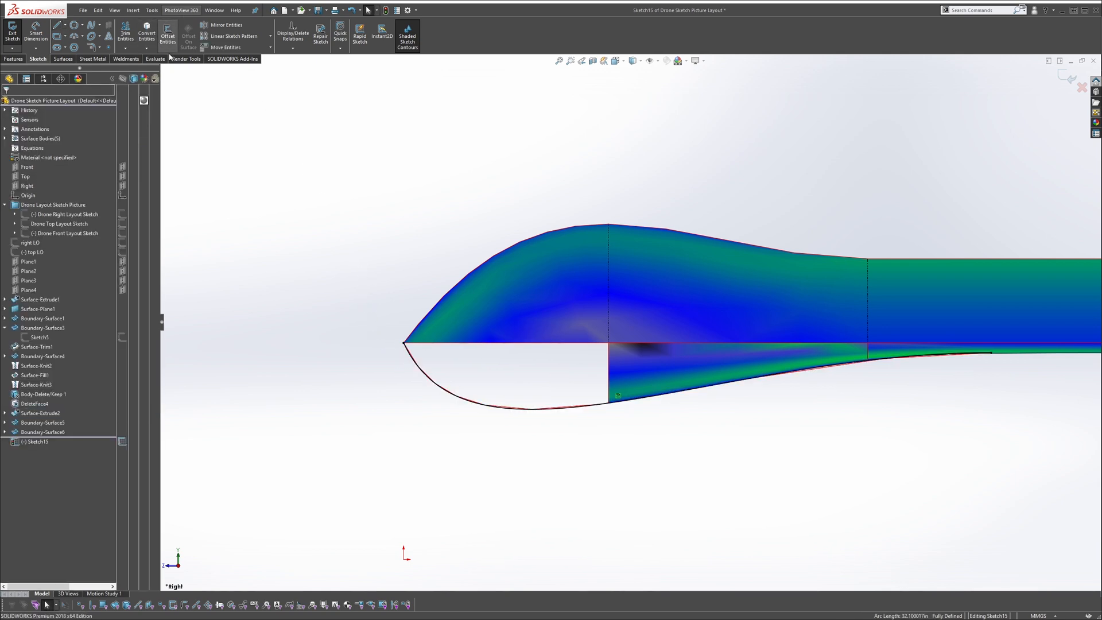
click(411, 369)
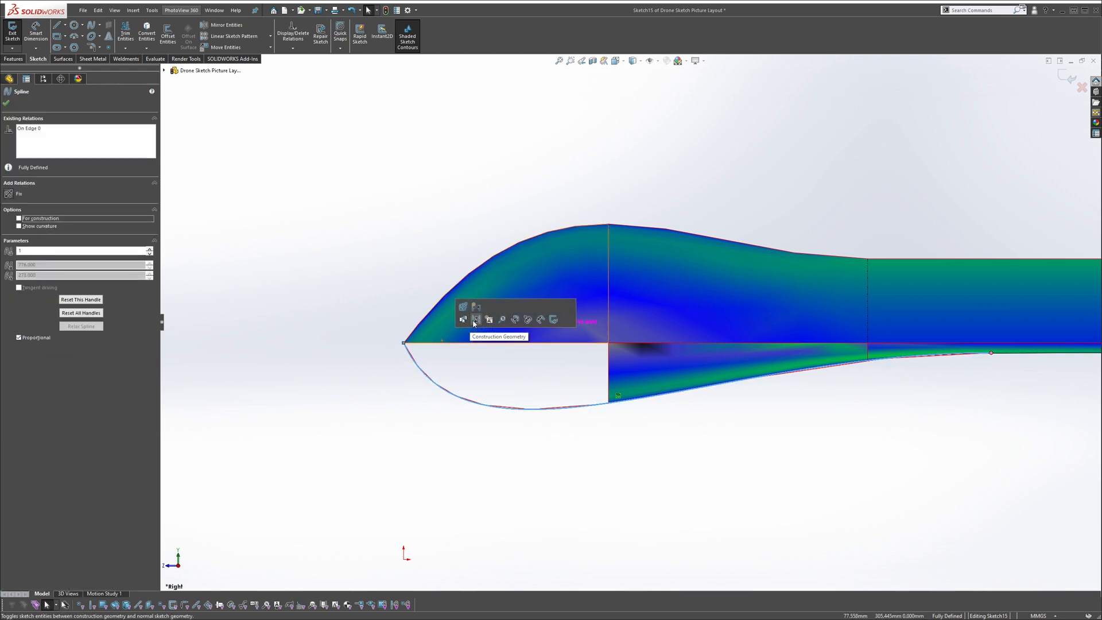
click(474, 323)
key(Escape)
Sketch a line about 83 mm long from the nose tip, sloping up and forward, and make it tangent to the construction spline
key(s)
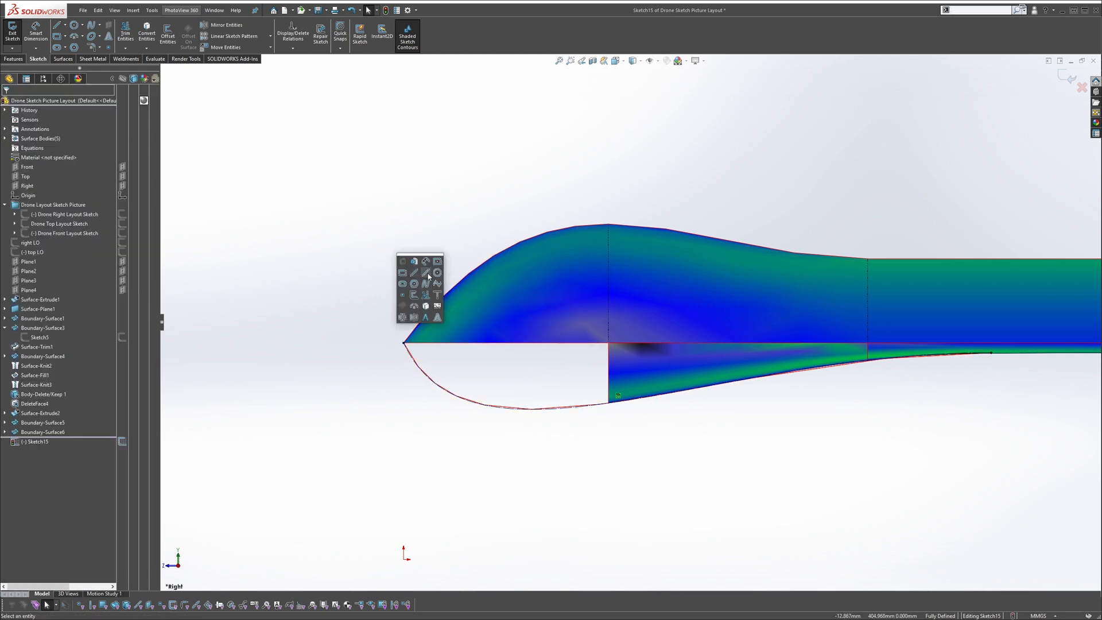
click(417, 274)
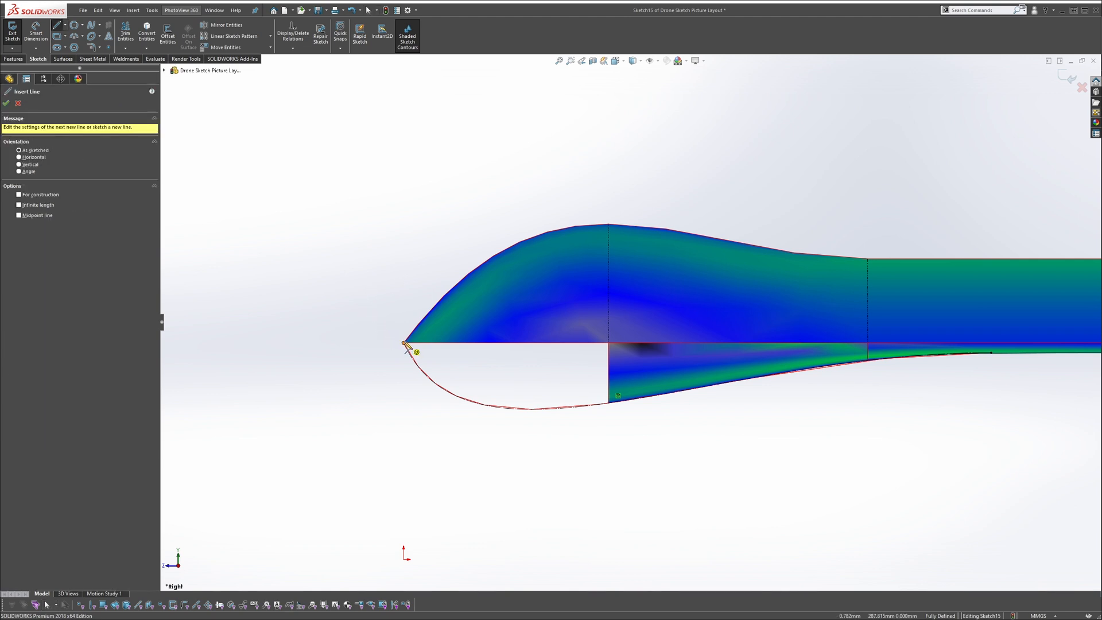
click(404, 343)
click(380, 285)
key(Escape)
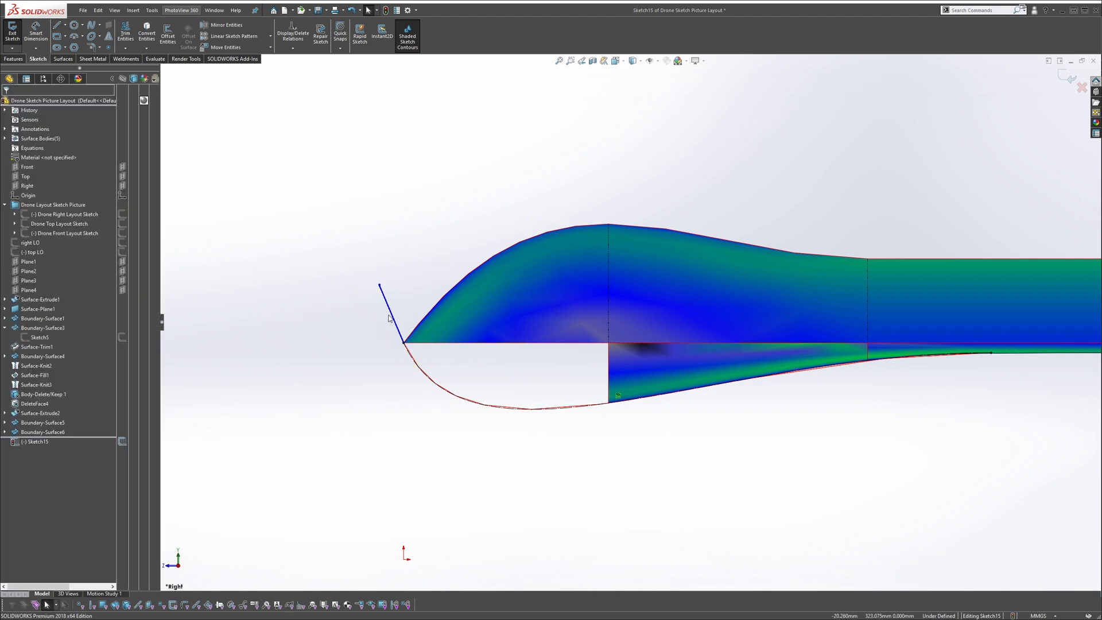
click(390, 314)
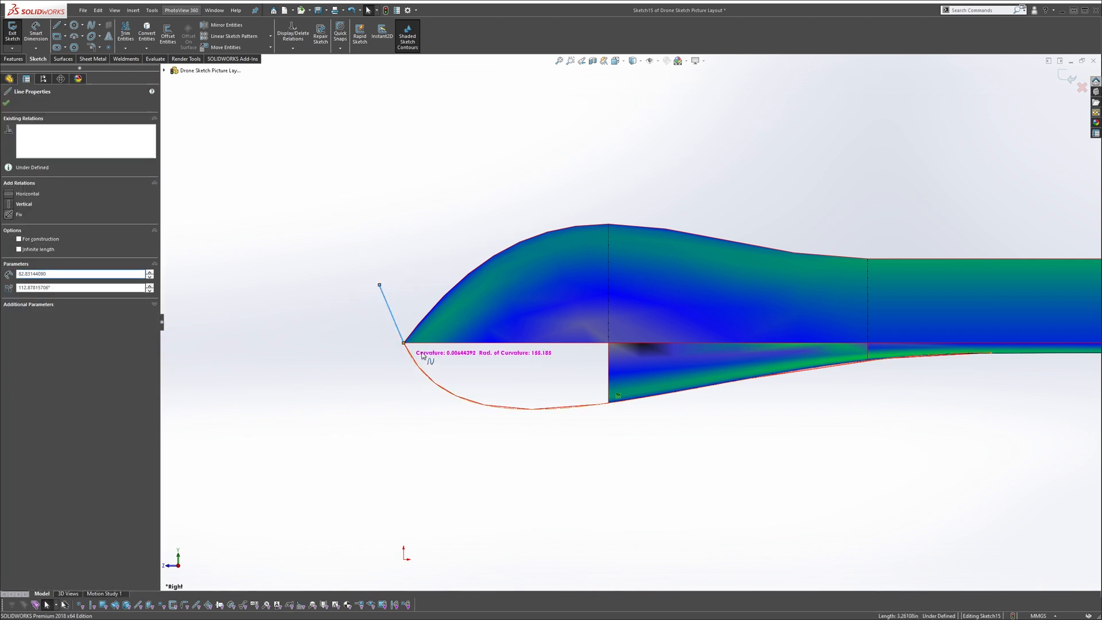
ctrl+click(418, 357)
click(423, 276)
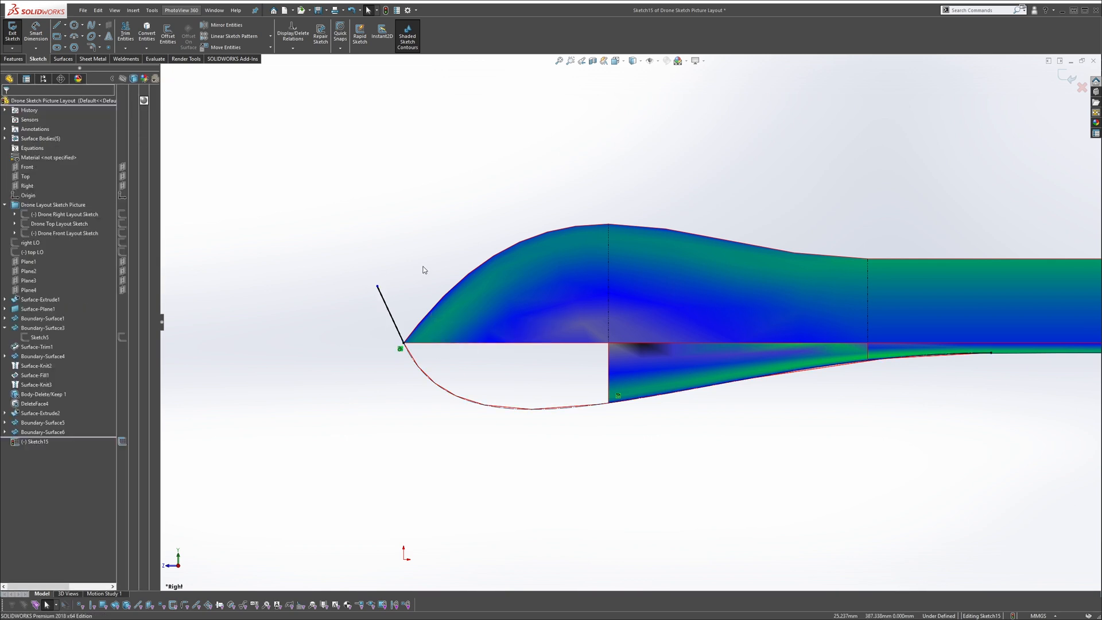
Dimension the tangent line at the nose tip to 60 mm
key(s)
click(443, 275)
click(388, 305)
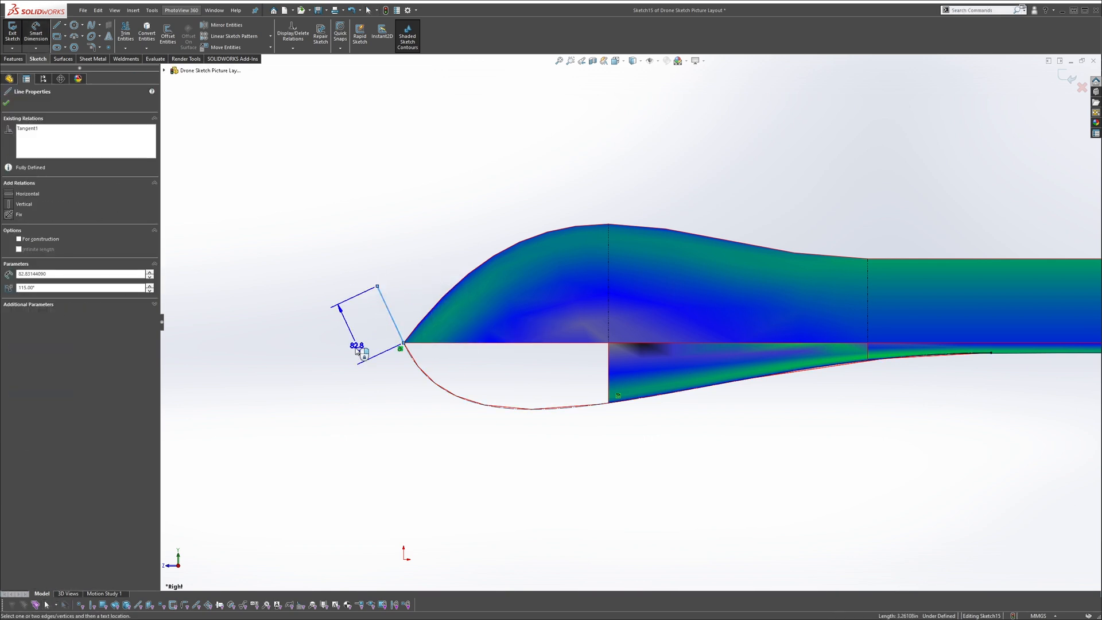
click(344, 366)
text(60)
key(Return)
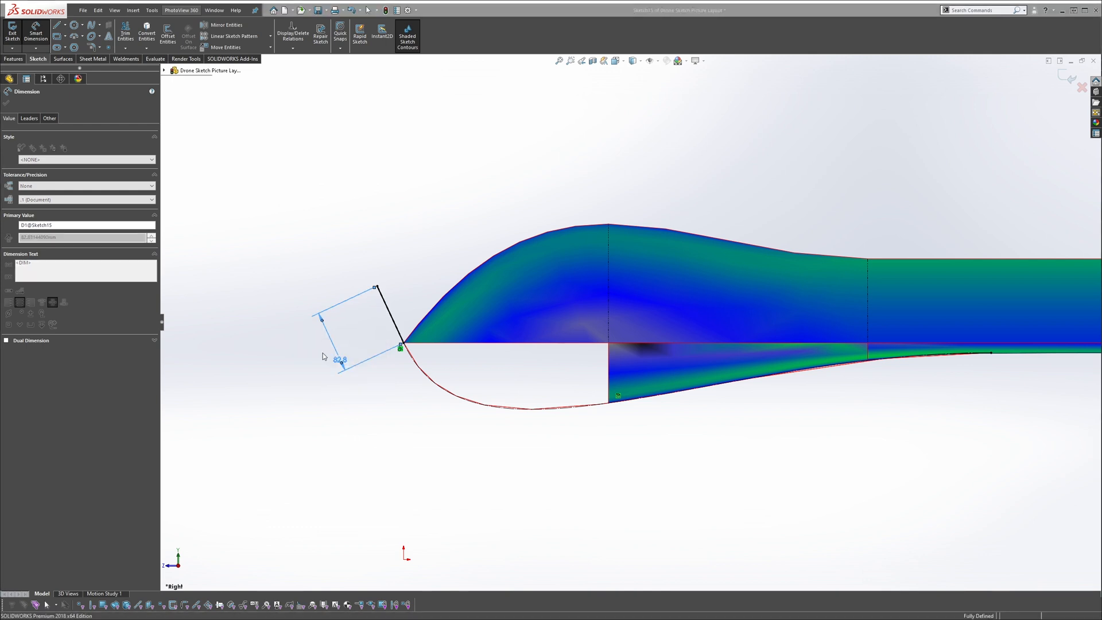
click(439, 276)
key(Escape)
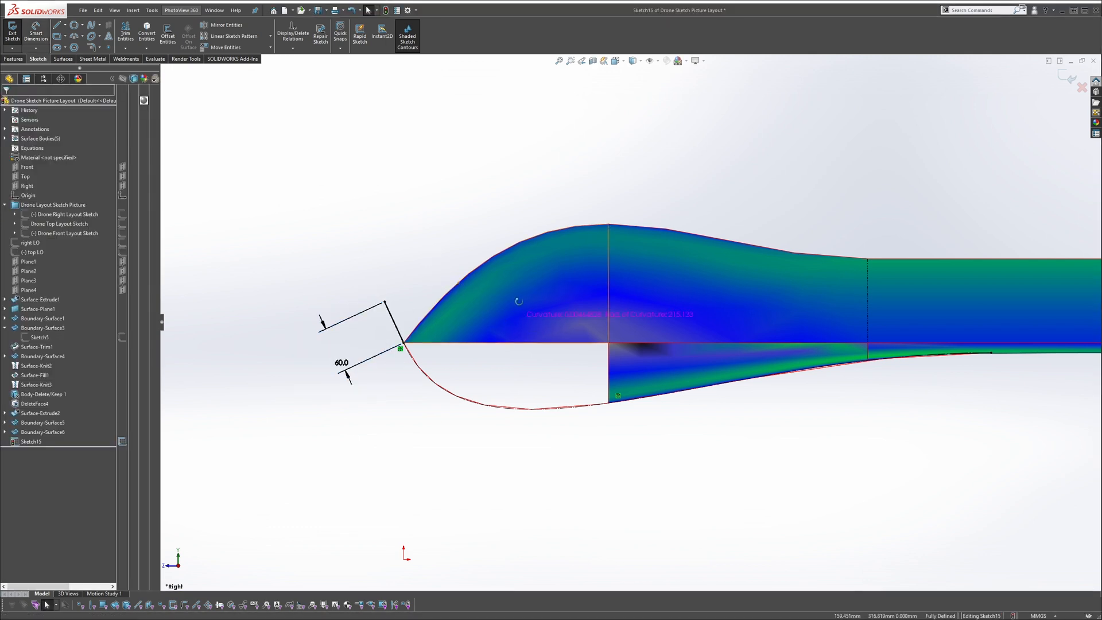
Exit the nose line sketch and turn off the Curvature display
middle_drag(517, 300, 558, 113)
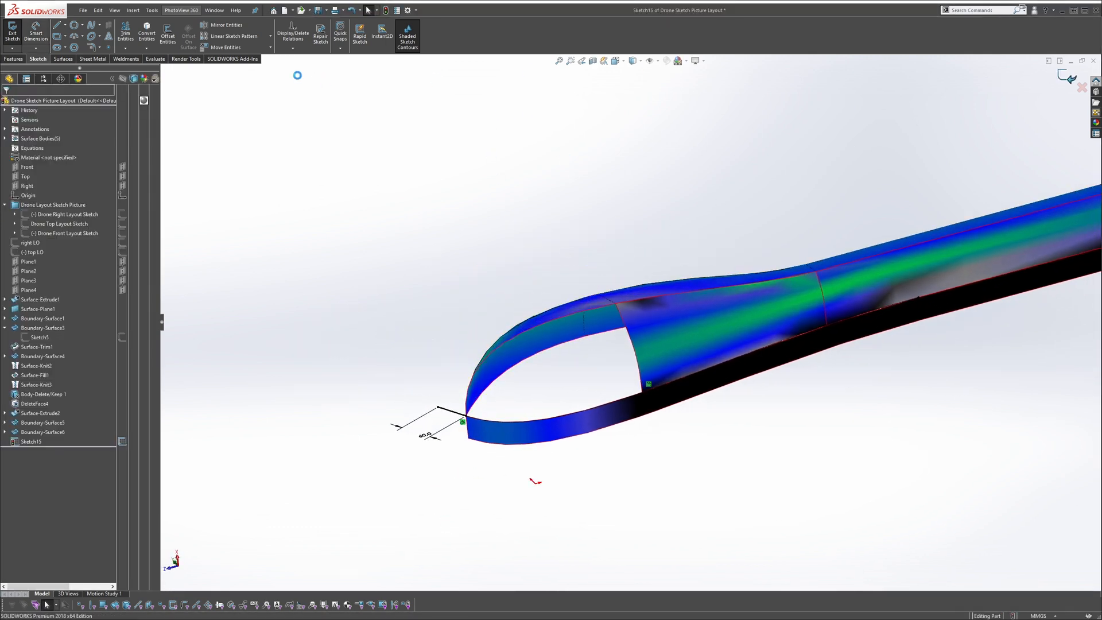
click(168, 59)
click(221, 48)
middle_drag(504, 273, 595, 382)
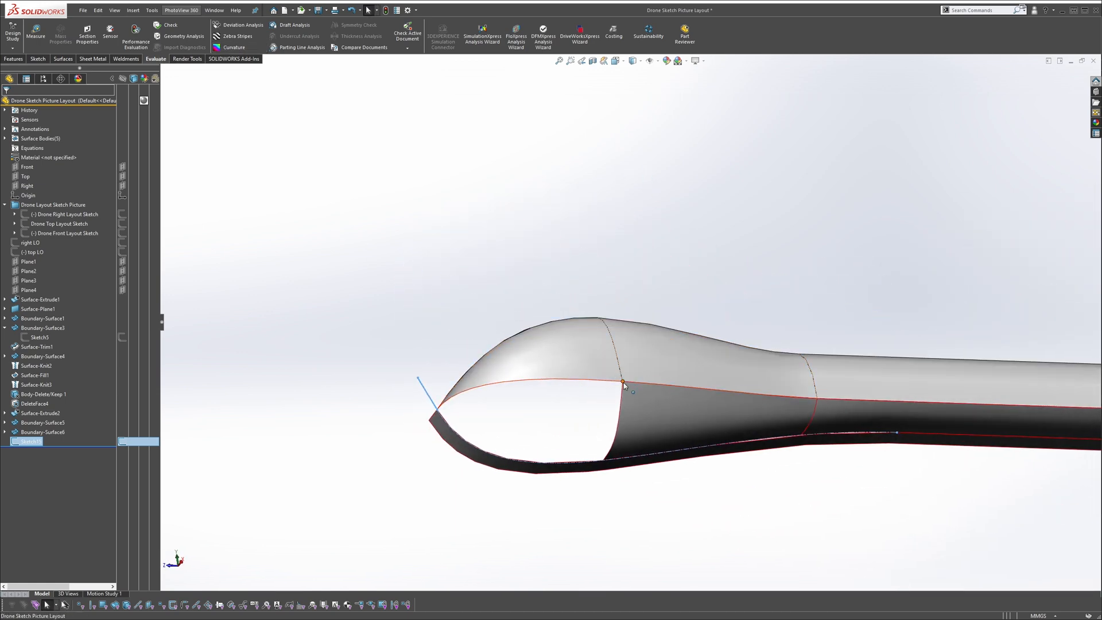
Start a sketch on Plane3 and draw a slanted line rising outward, just outside the fuselage's side corner
click(31, 280)
click(43, 269)
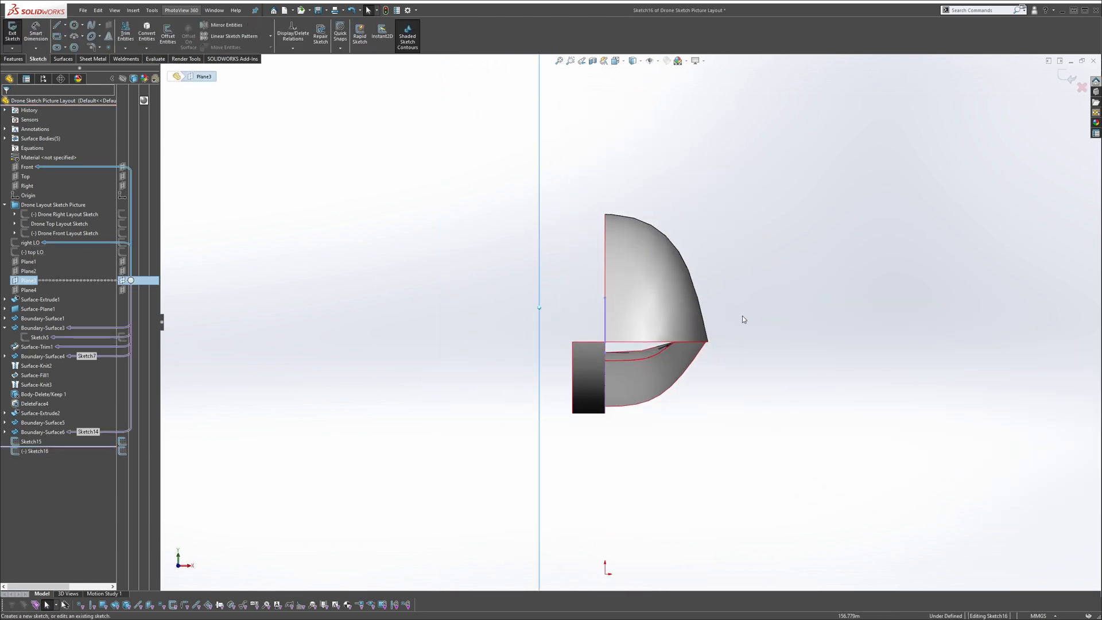
key(s)
click(736, 280)
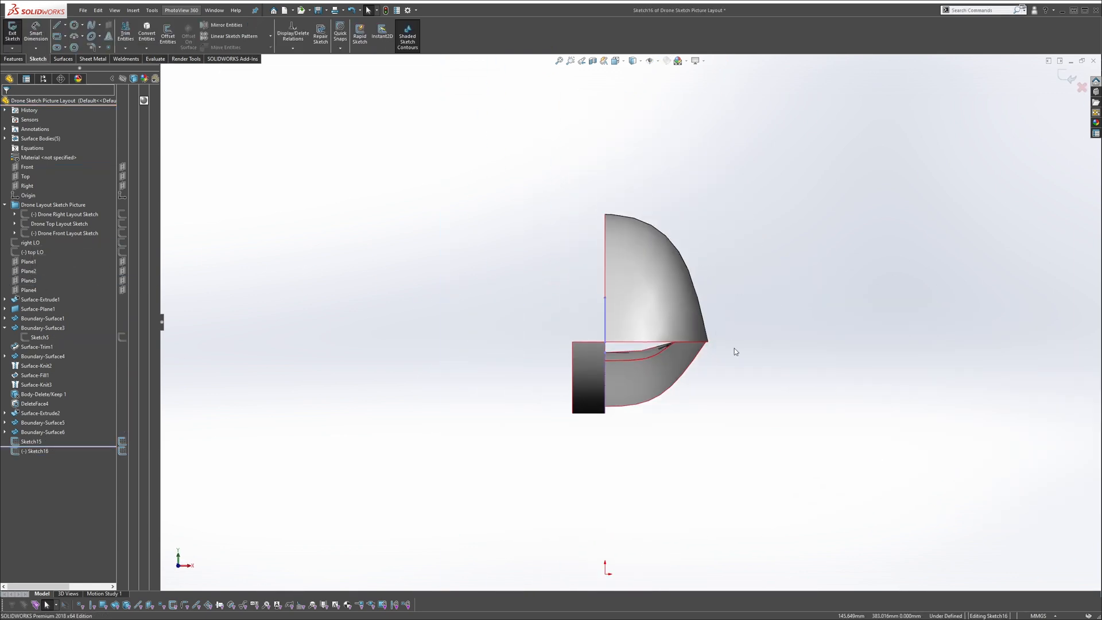
click(722, 346)
click(769, 294)
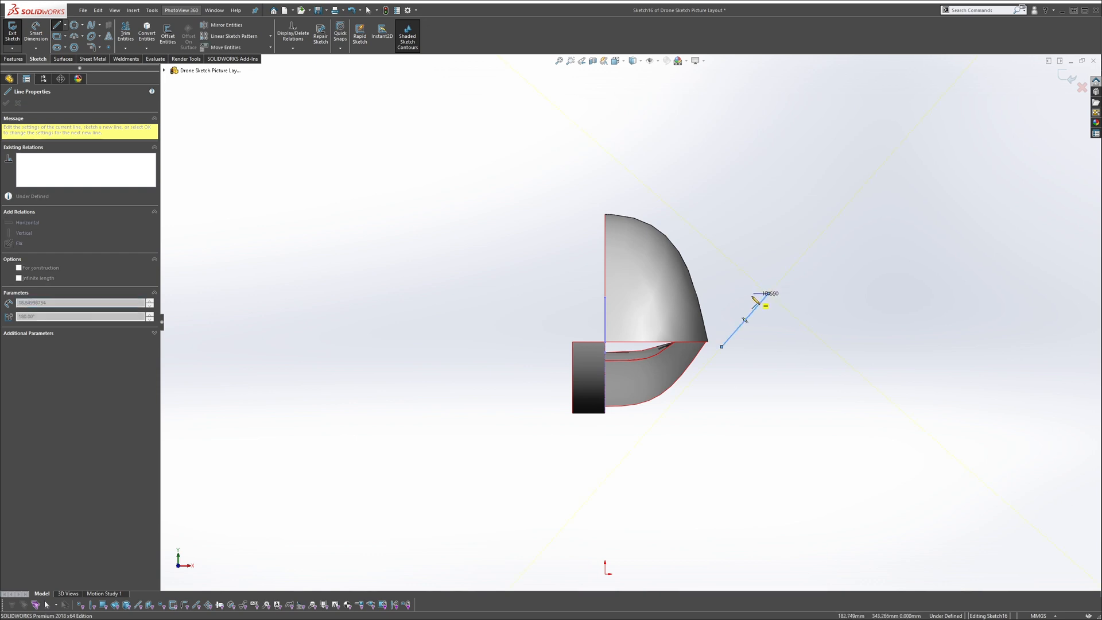
key(Escape)
Convert the front edge of the lower boundary surface at the nose opening into the Plane3 sketch
middle_drag(797, 314, 776, 298)
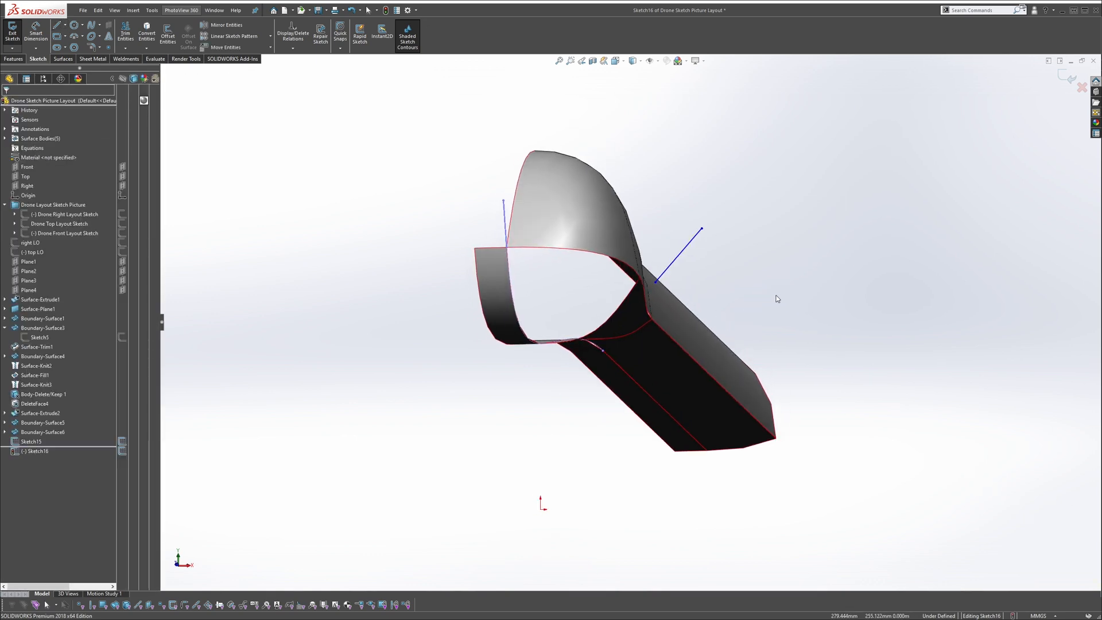
click(634, 293)
click(151, 35)
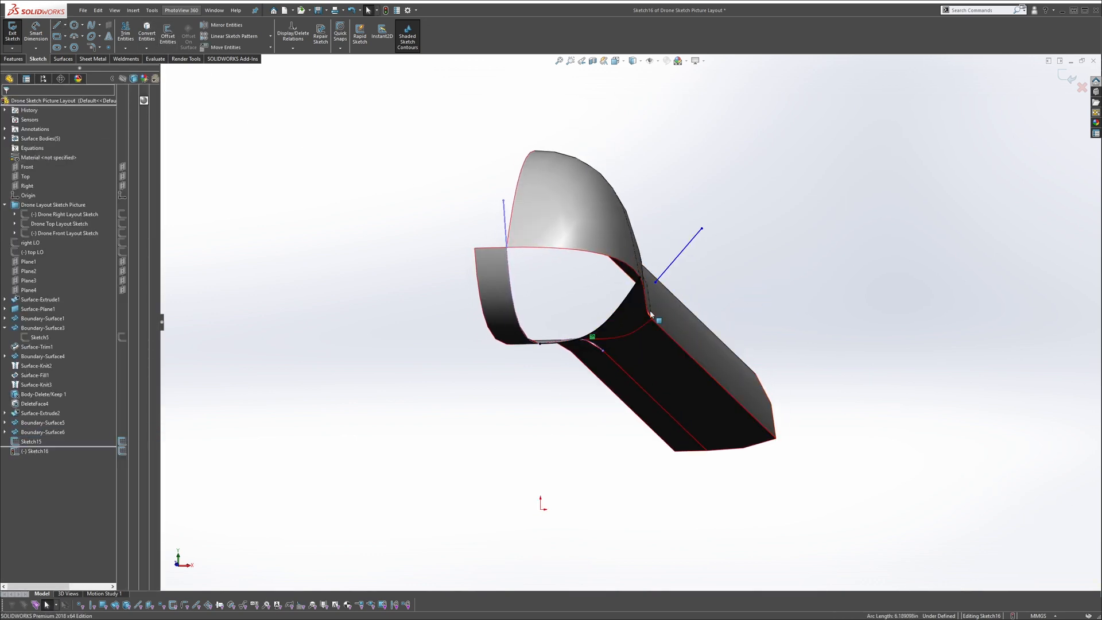
Change the converted edge curve to construction geometry and merge the slanted line's lower end with the curve's outer endpoint
click(630, 296)
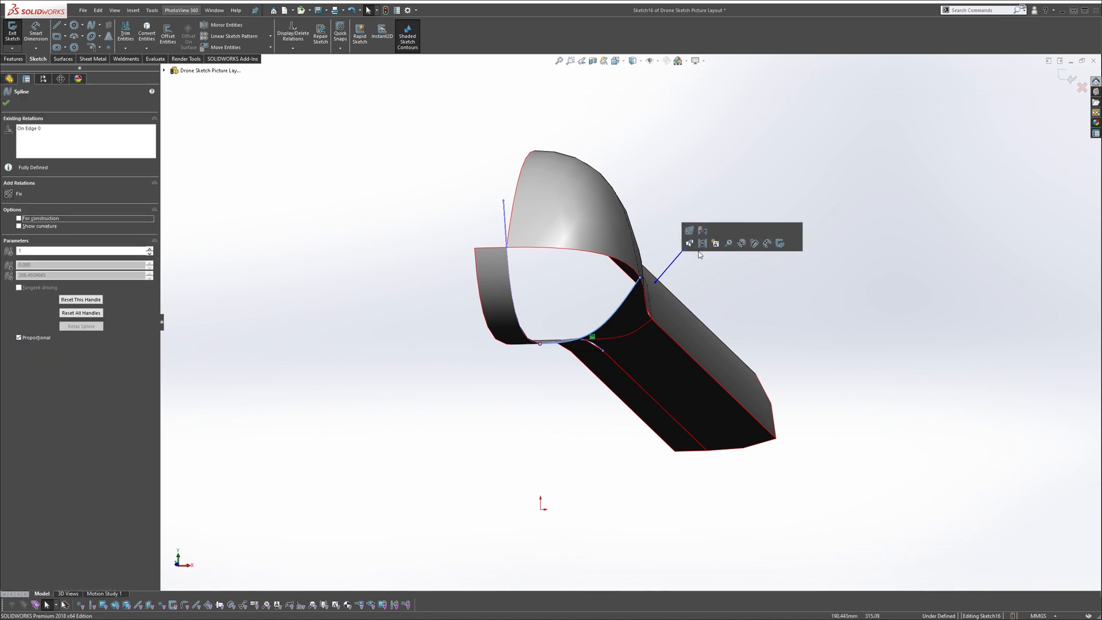
click(700, 246)
scroll(653, 299, down, 3)
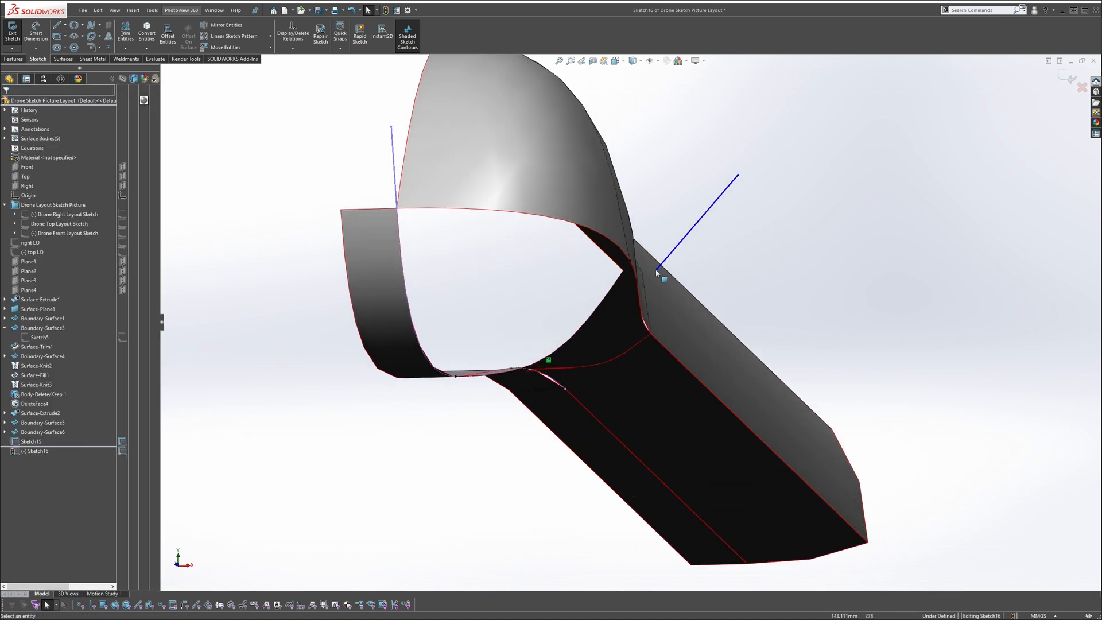
click(657, 268)
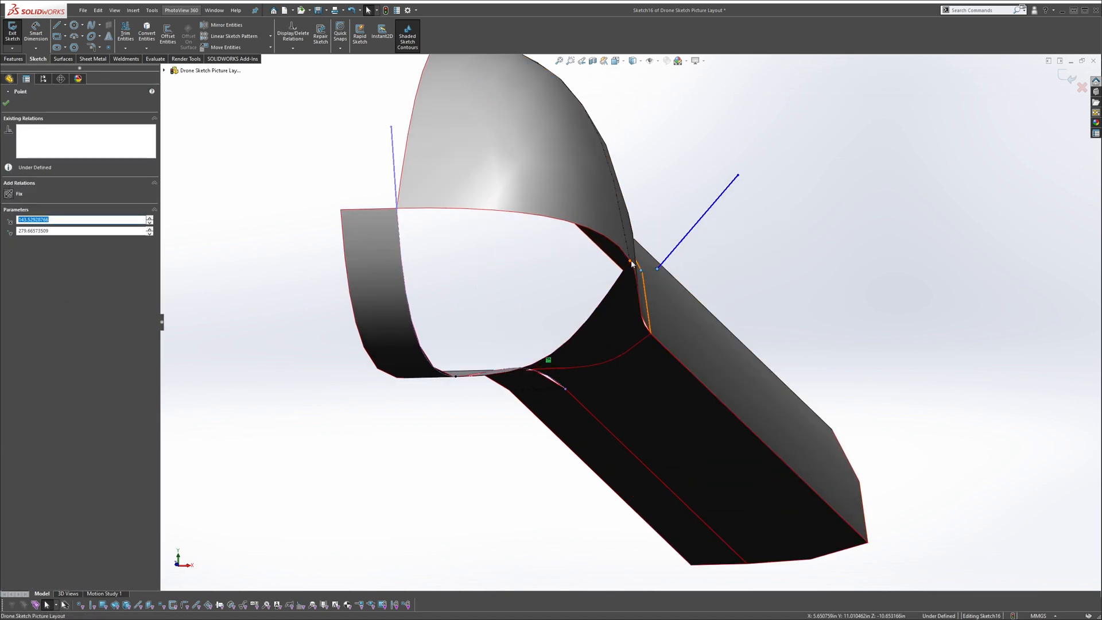
ctrl+click(629, 261)
click(692, 226)
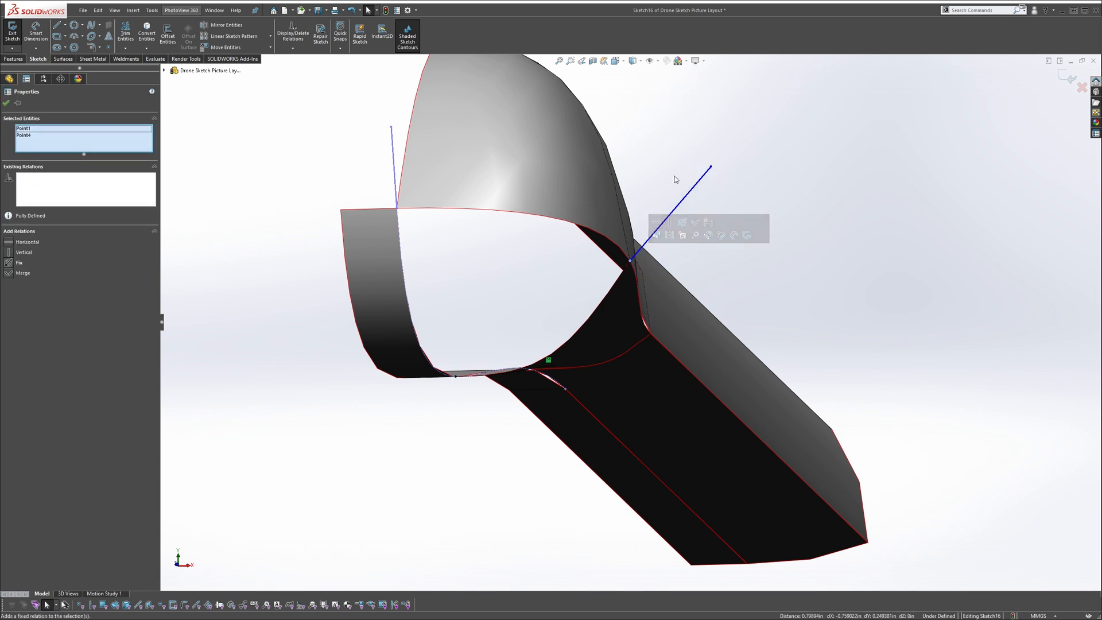
Make the slanted line tangent to the converted edge curve
click(664, 229)
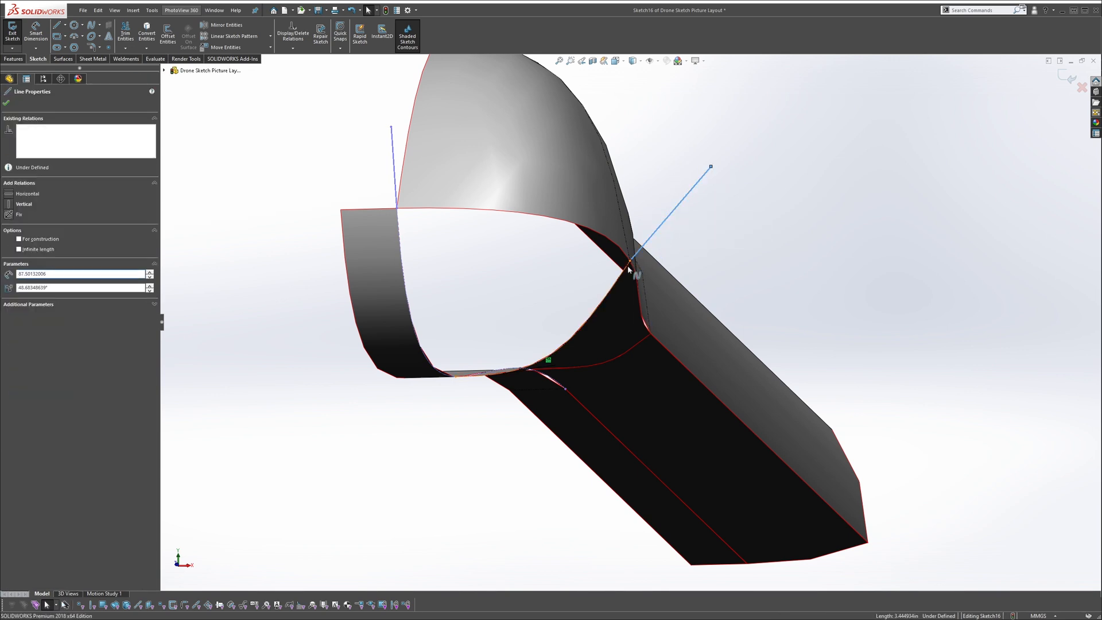
ctrl+click(627, 266)
click(663, 229)
click(724, 252)
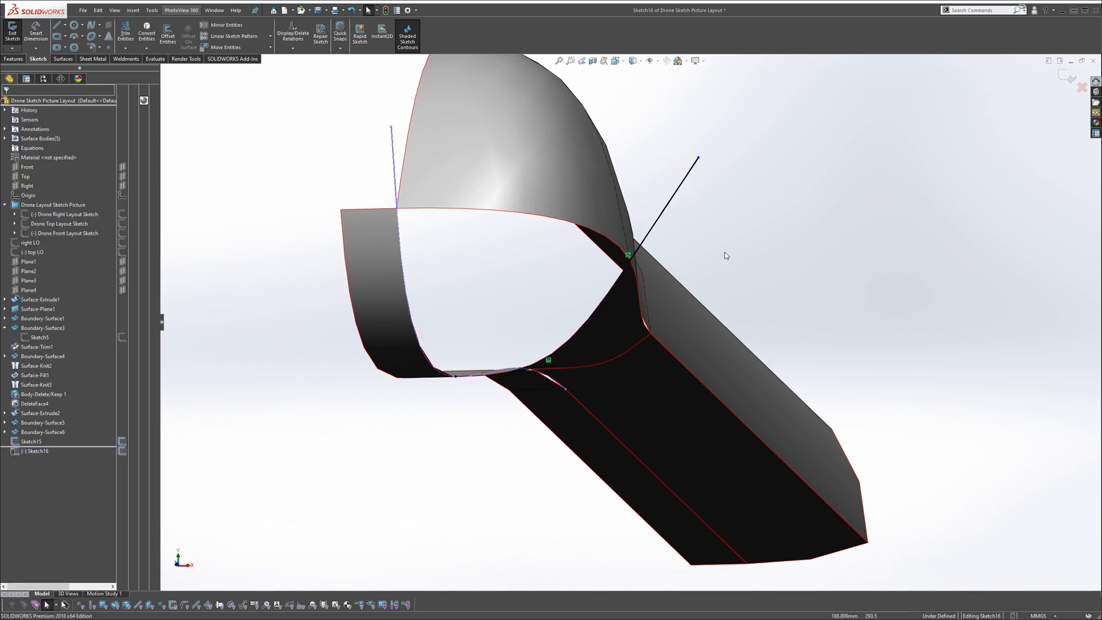
Dimension the tangent line's length to 60 mm and exit the Plane3 sketch
key(s)
click(795, 236)
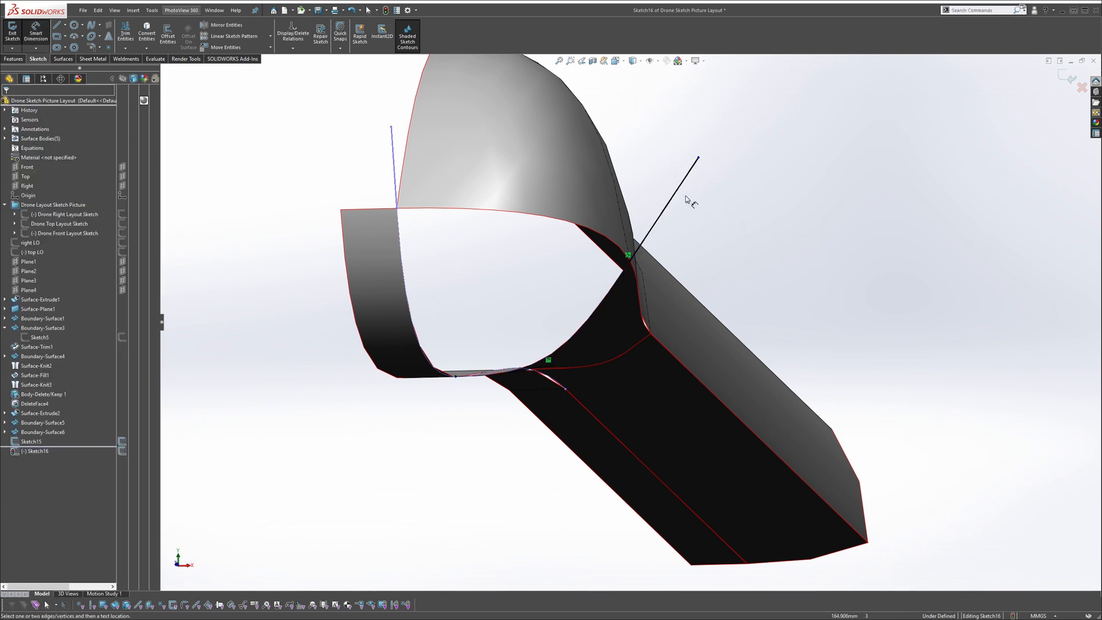
click(664, 207)
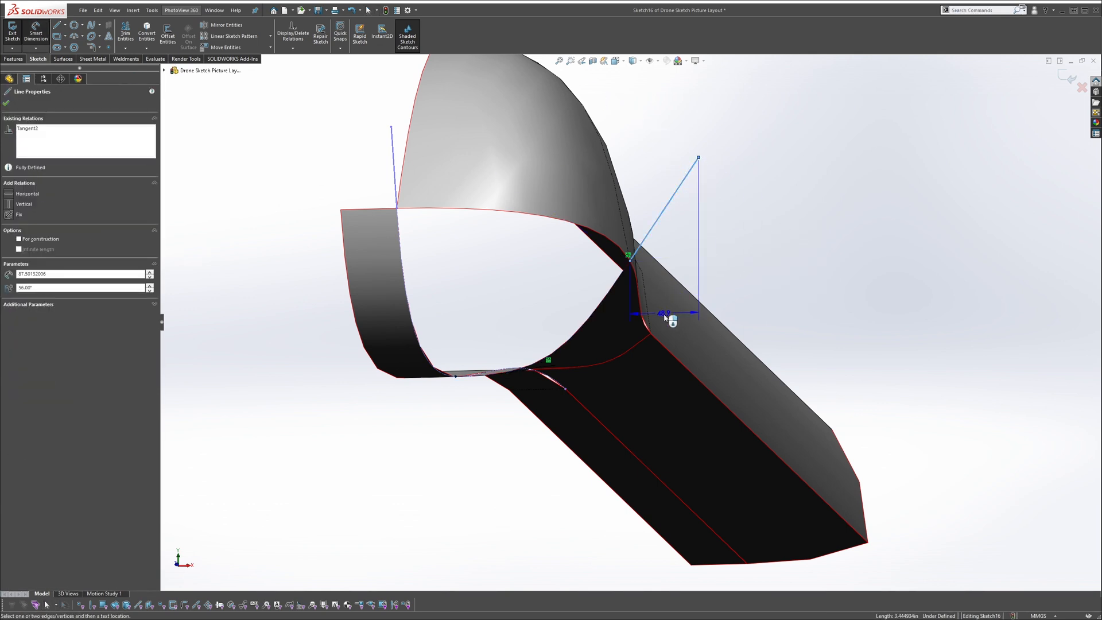
click(727, 298)
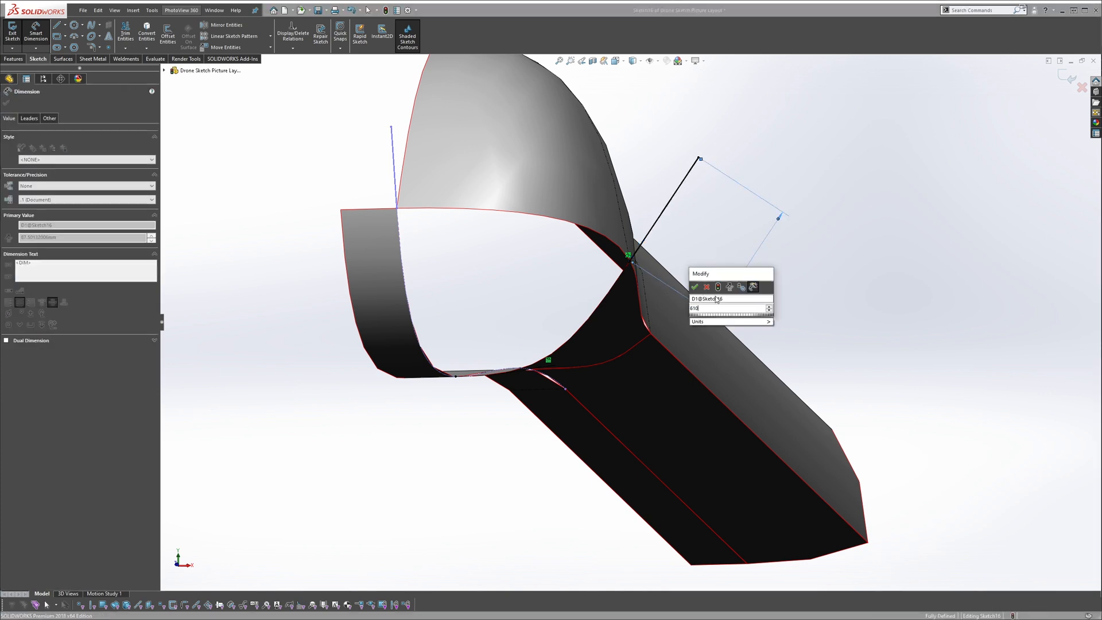
text(60)
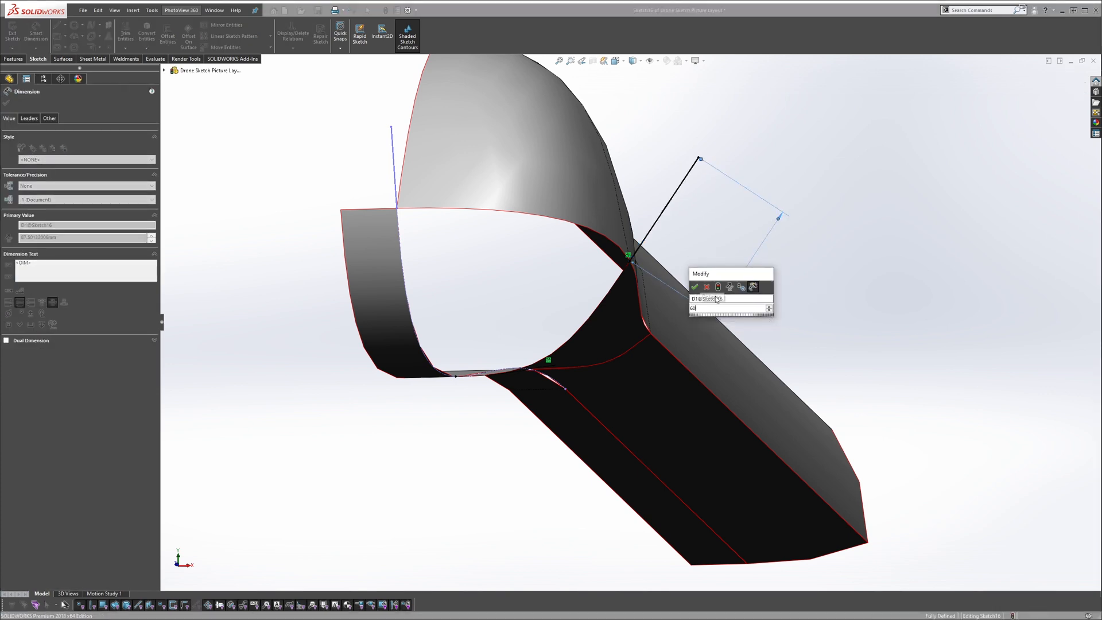
key(Return)
key(f)
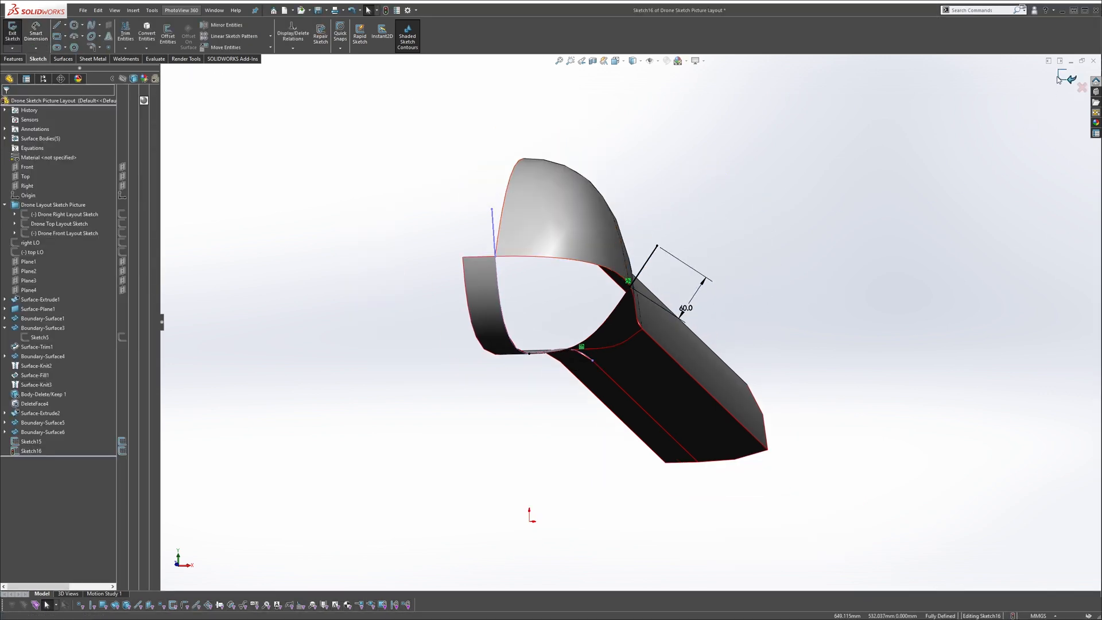
middle_drag(544, 211, 560, 199)
key(f)
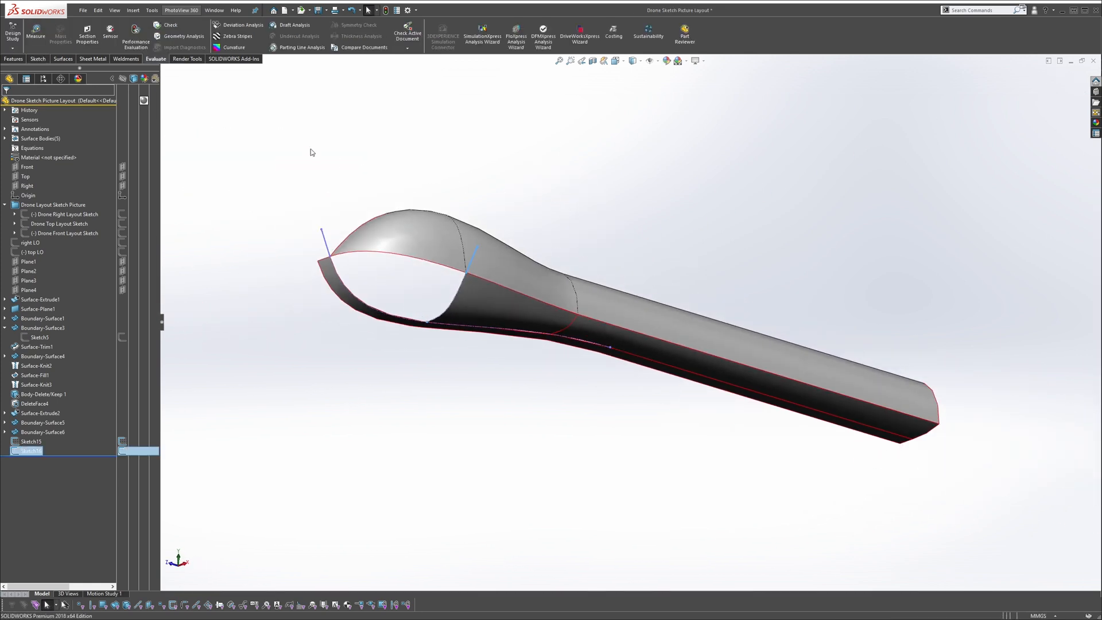
Create a boundary surface from the two tangent lines in Direction 1 and the upper edge of the nose opening in Direction 2
click(64, 60)
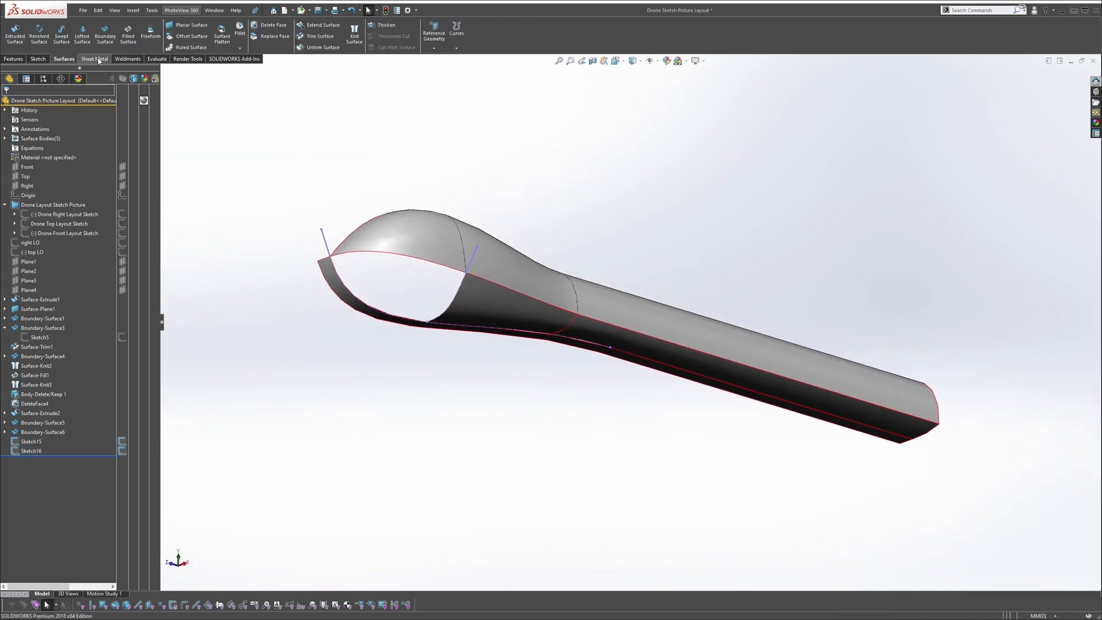
click(106, 37)
scroll(379, 252, down, 3)
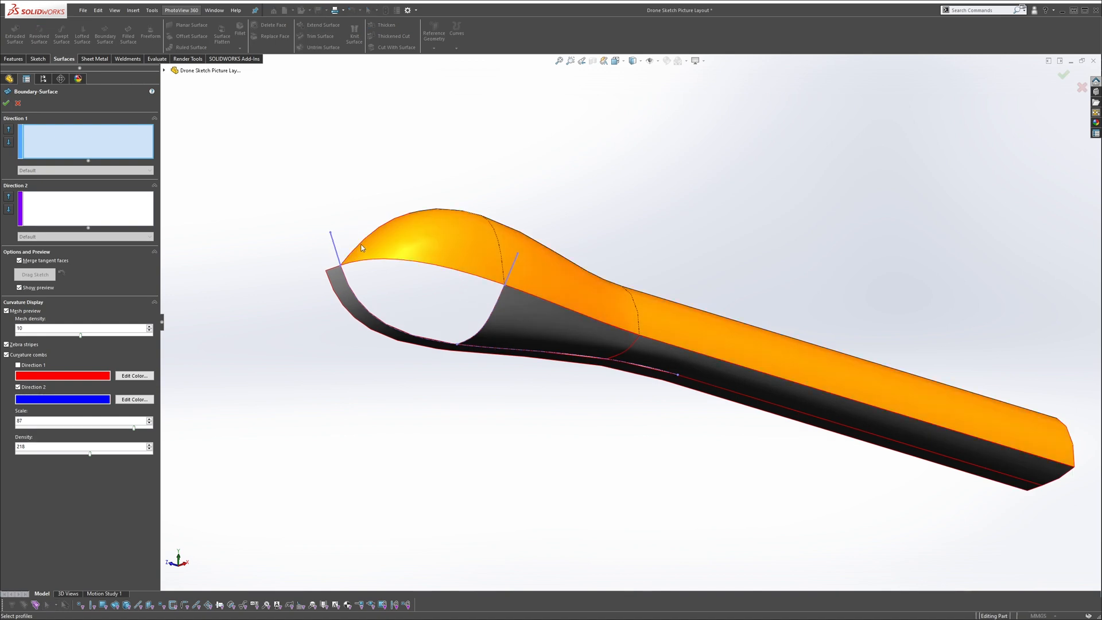
click(286, 237)
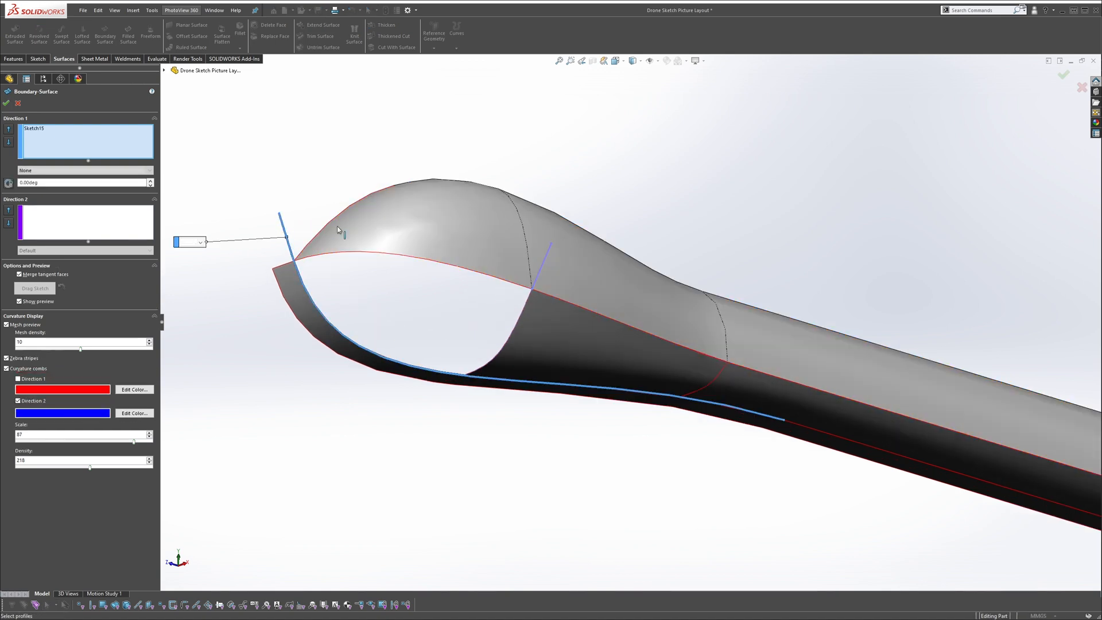
click(546, 253)
click(111, 217)
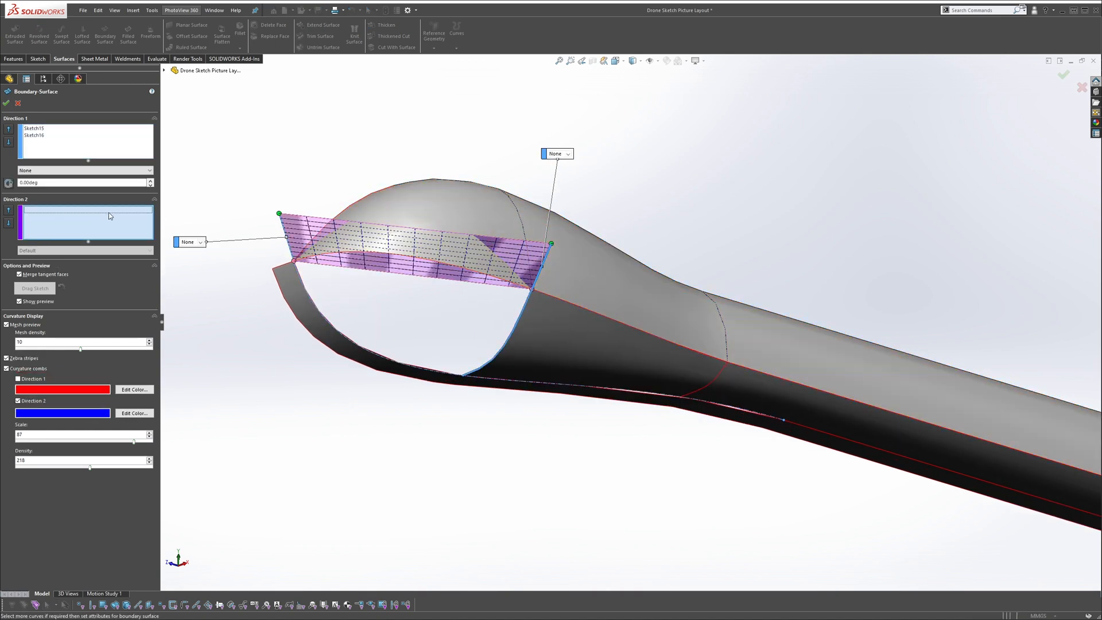
click(354, 257)
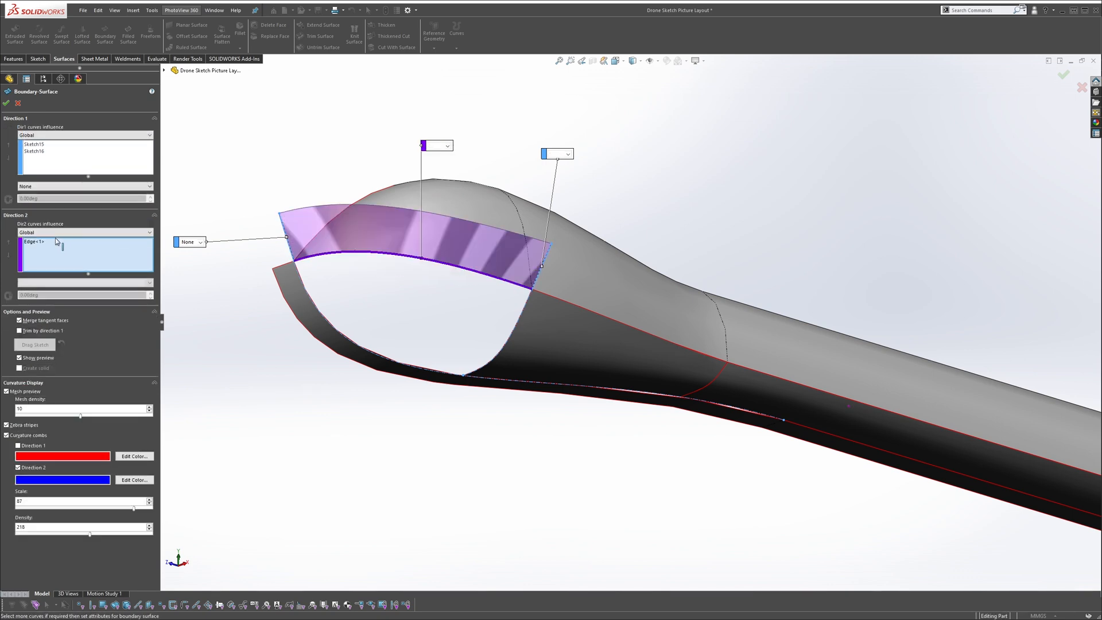
middle_drag(477, 233, 473, 177)
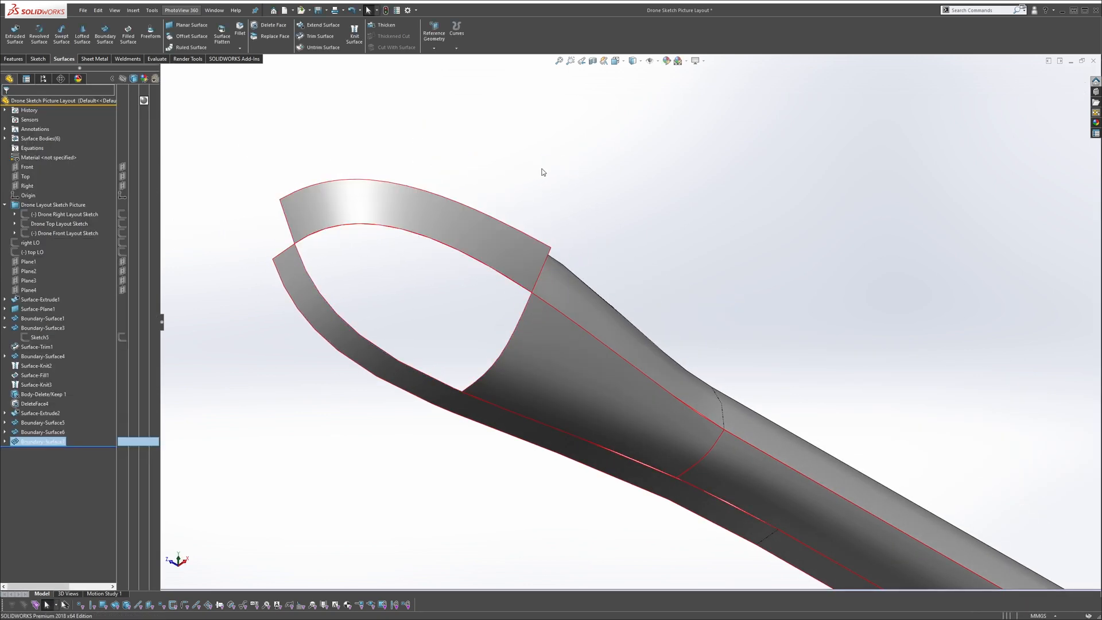
Knit the two lower boundary surfaces and the extruded centerline strip together, without creating a solid or merging entities
middle_drag(495, 219, 591, 151)
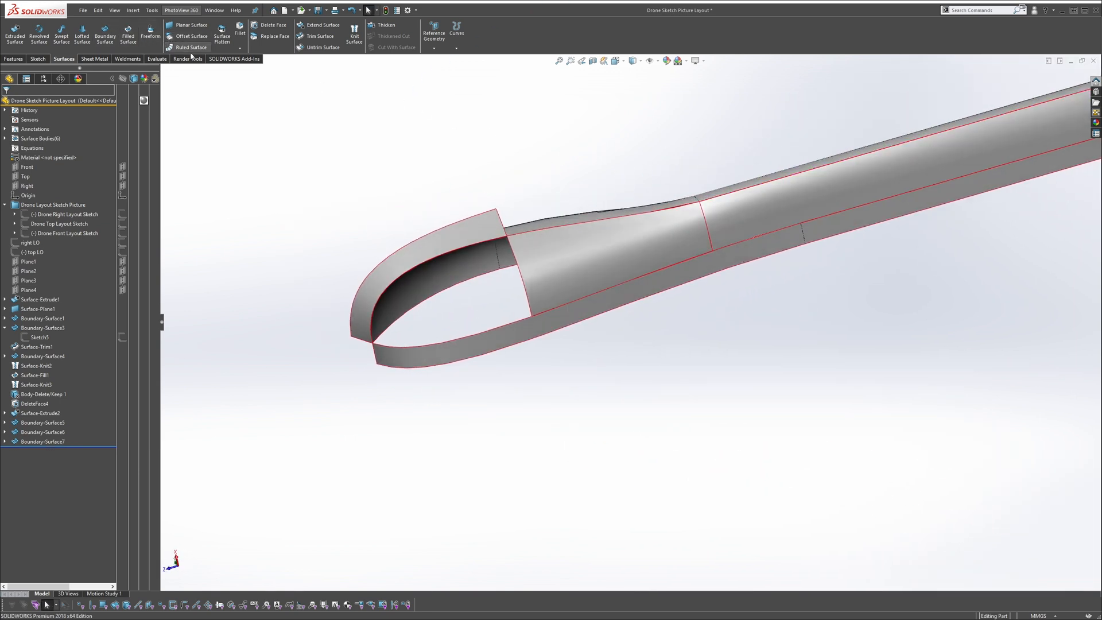
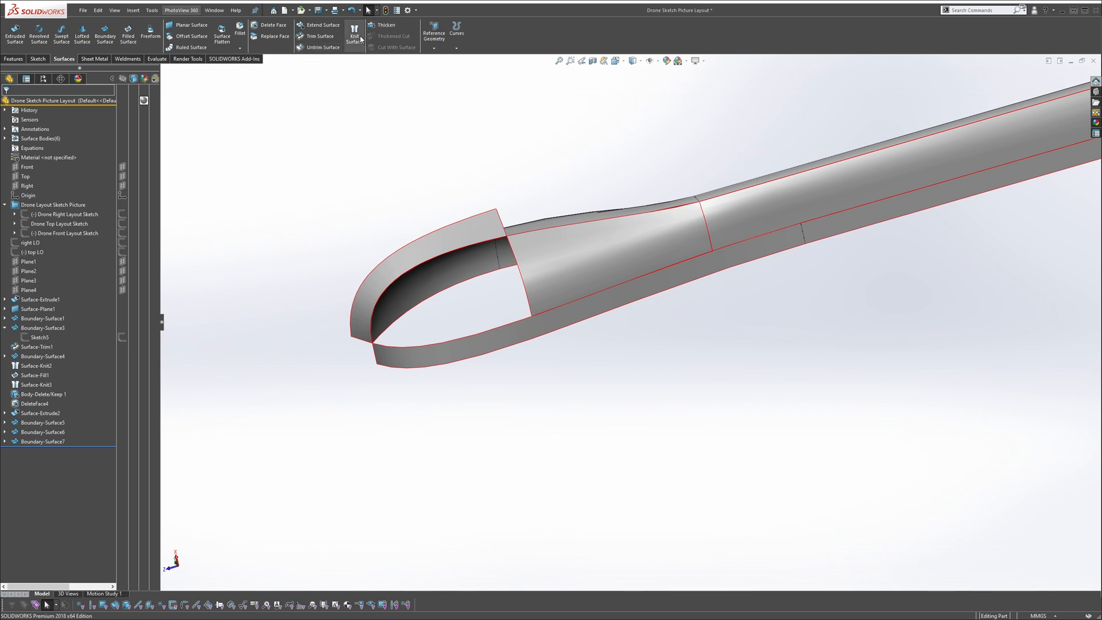
click(572, 245)
click(727, 217)
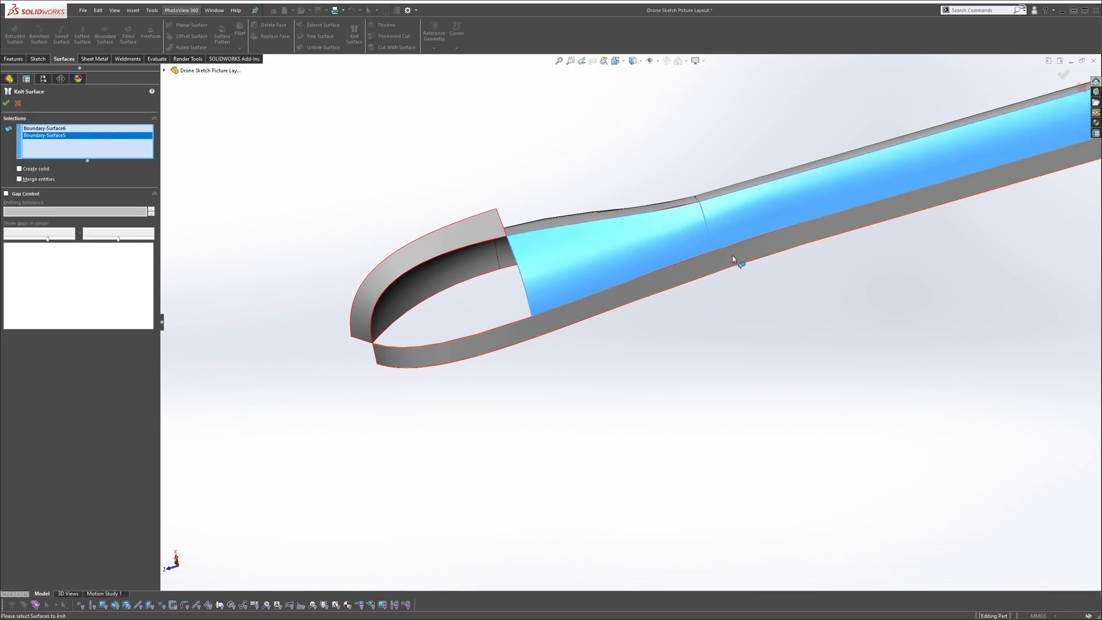
click(732, 265)
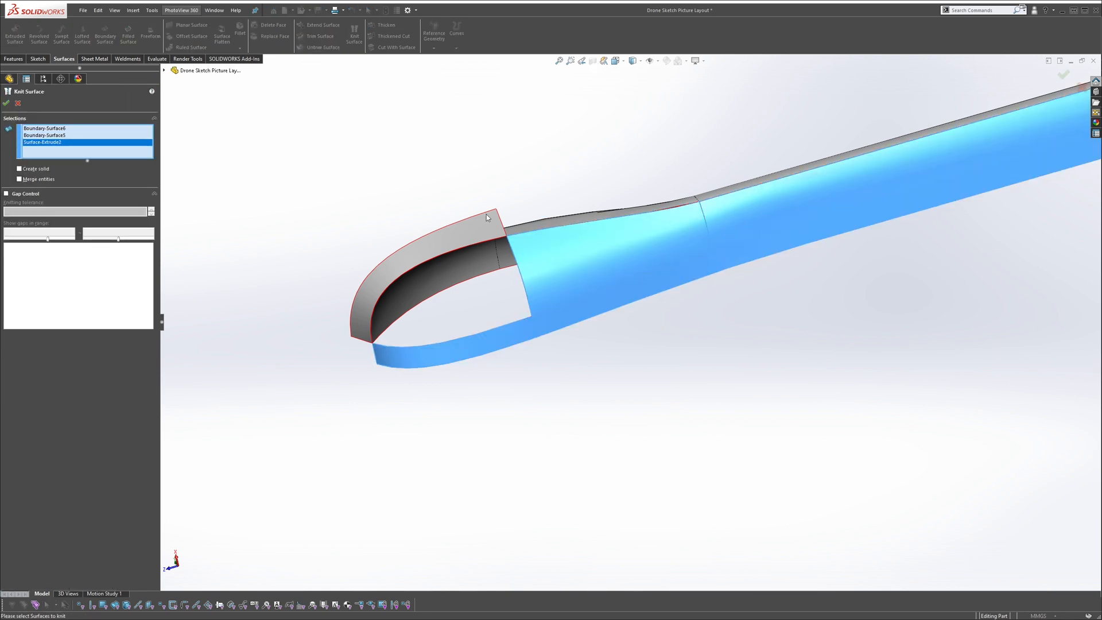
click(6, 103)
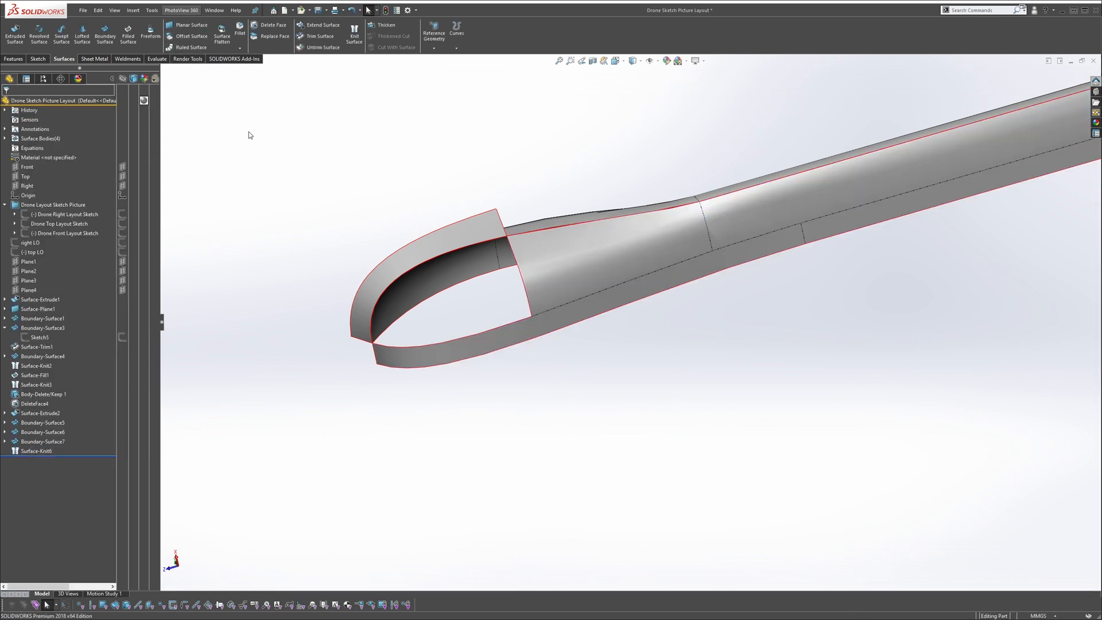
Hide the upper fuselage surface body
click(559, 218)
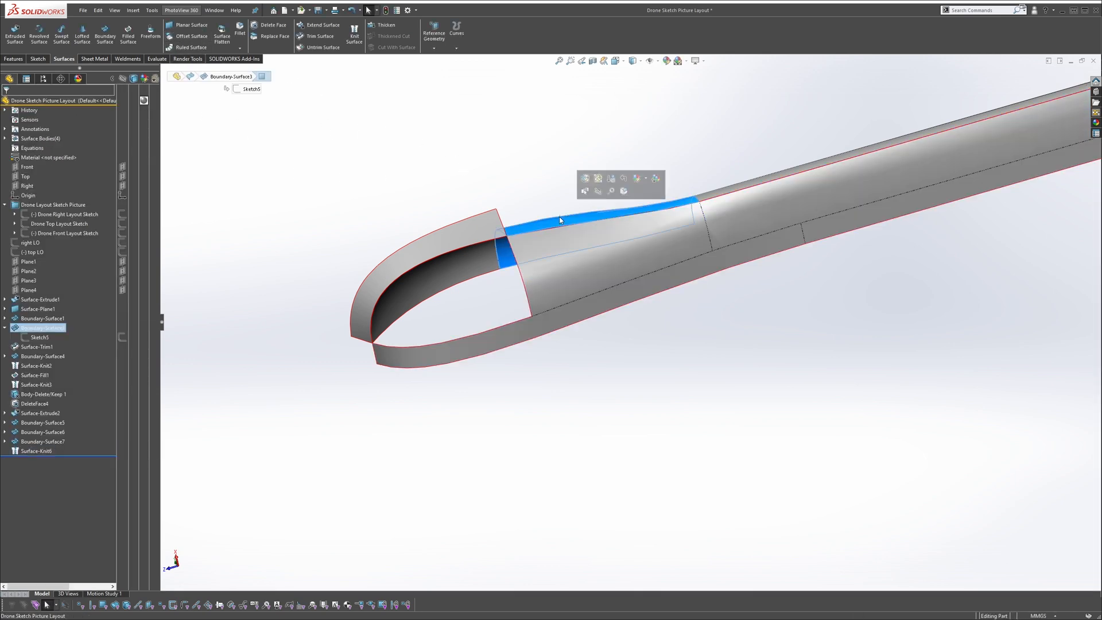
click(590, 197)
middle_drag(541, 213, 568, 297)
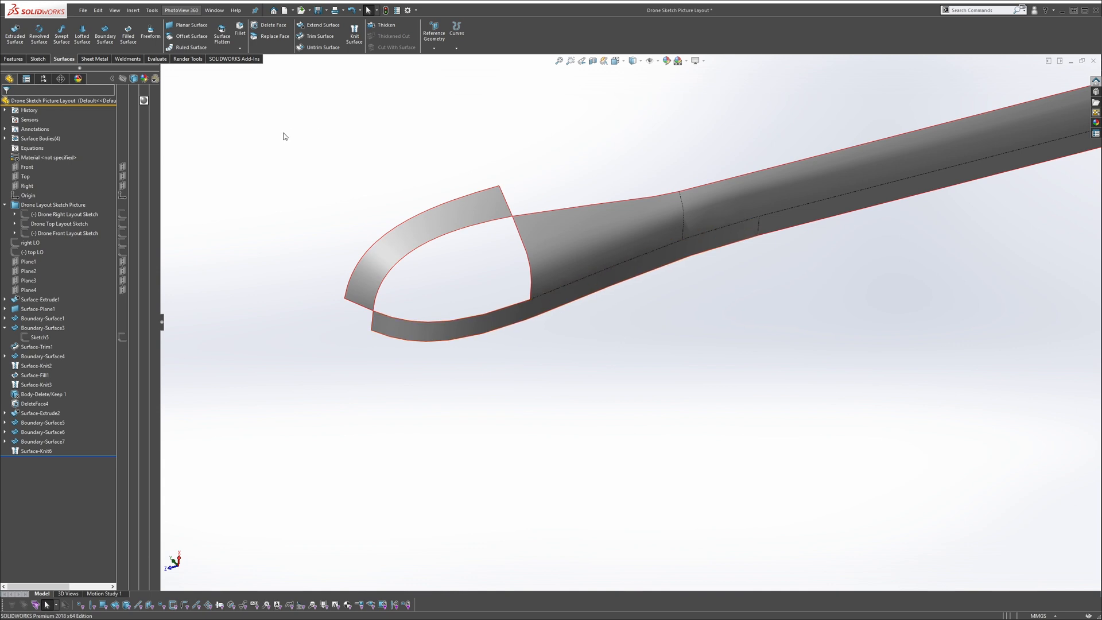
Start a filled surface bounded by the three edges of the nose opening: side strip, rear surface and centerline strip
click(443, 236)
click(518, 242)
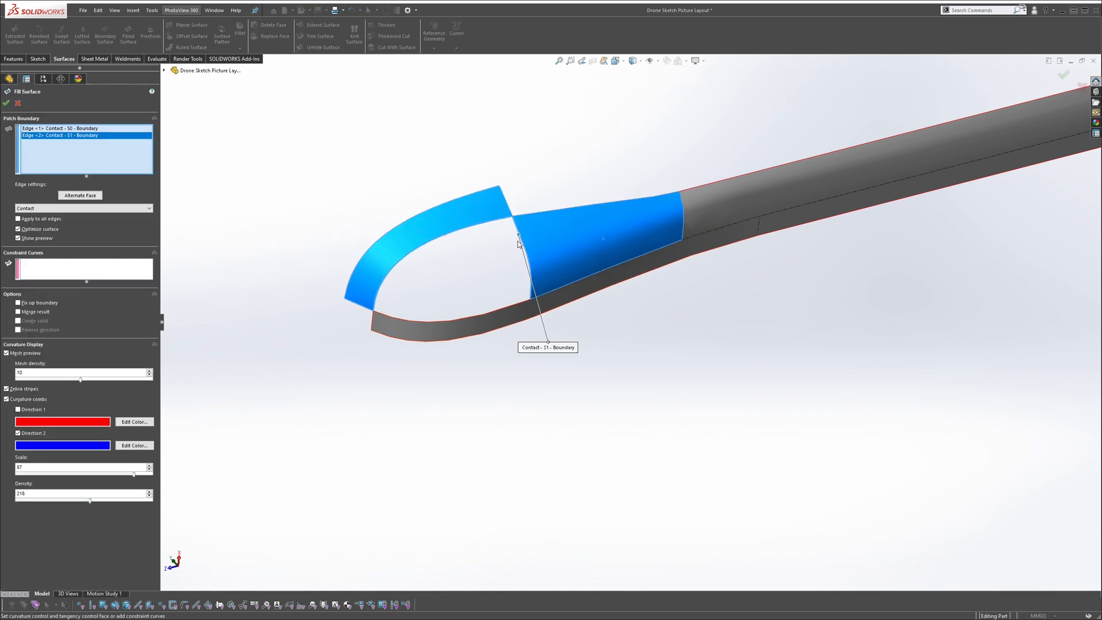
click(509, 306)
middle_drag(510, 306, 403, 284)
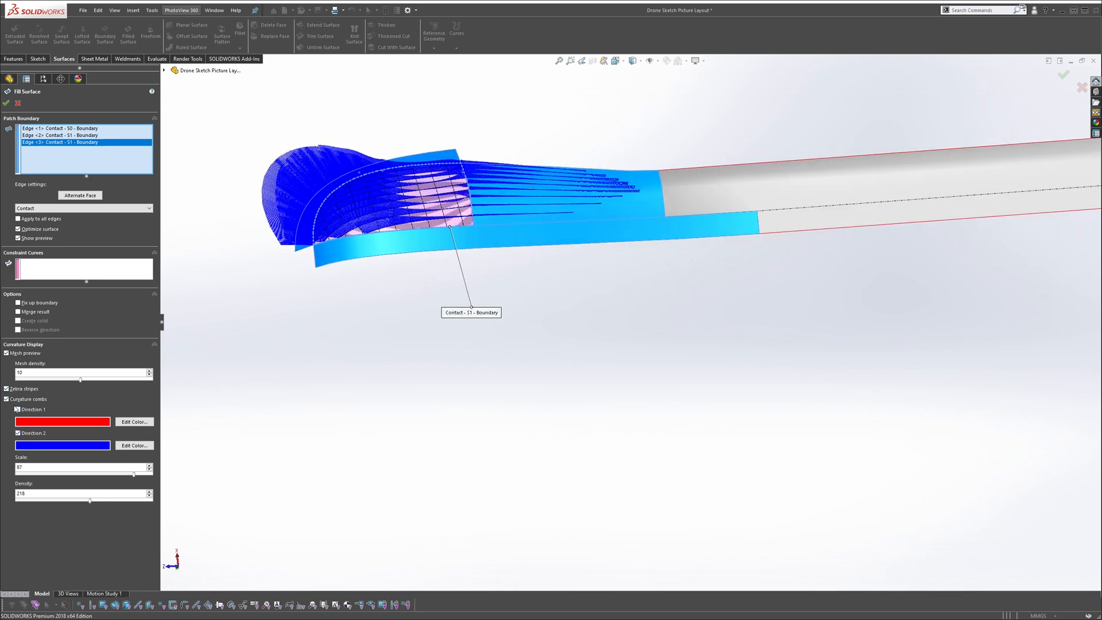
Turn off curvature combs, zebra stripes and Optimize surface for the filled surface
click(6, 398)
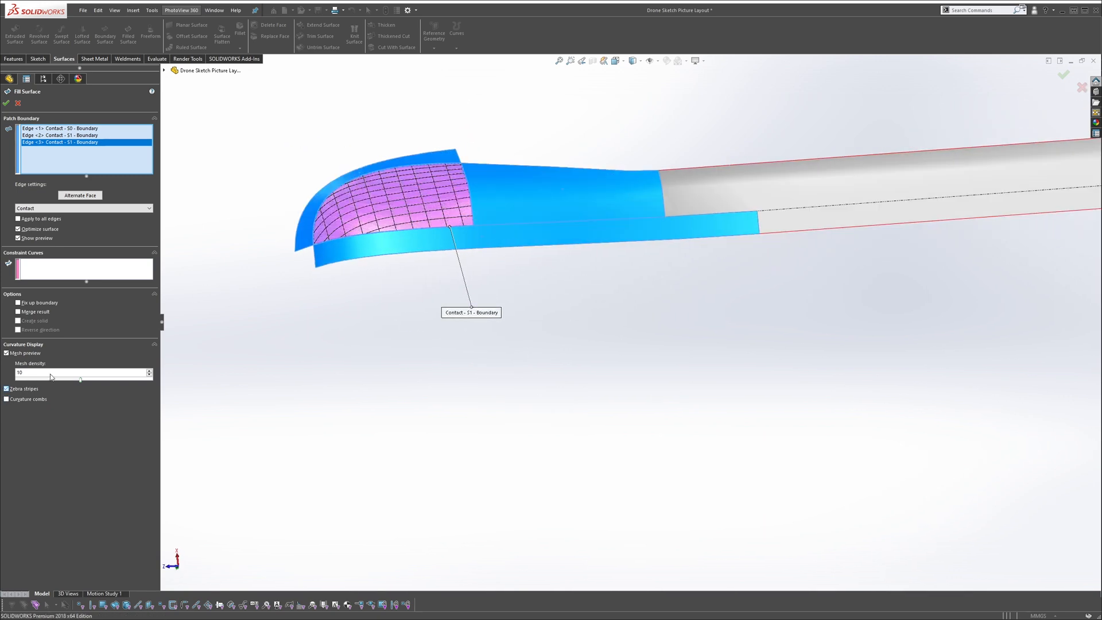
click(31, 230)
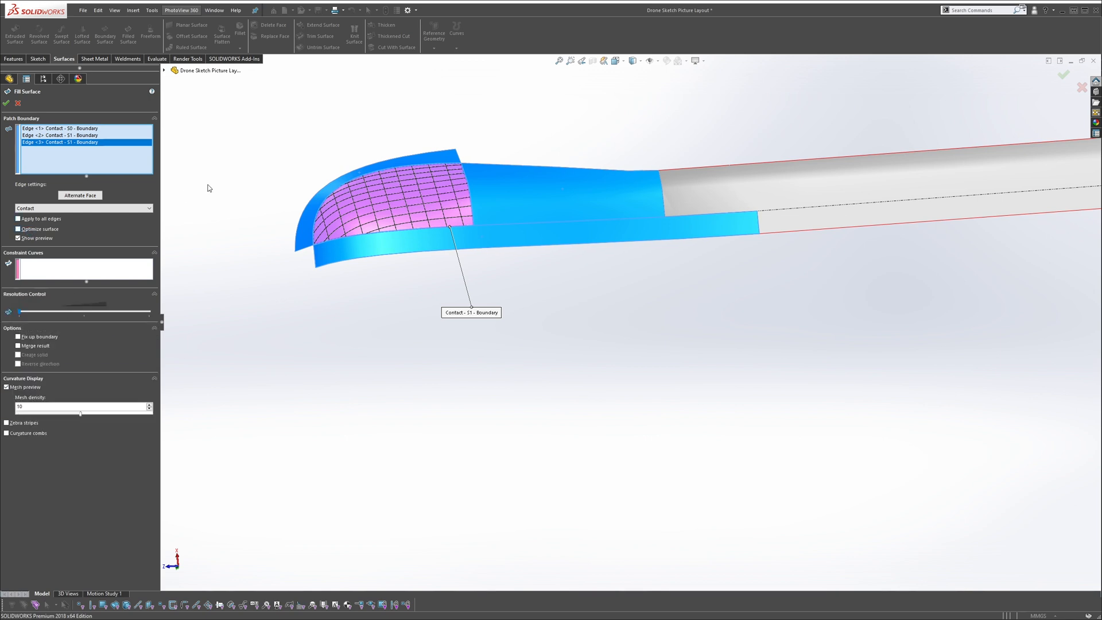
scroll(393, 205, down, 4)
mouse_move(527, 276)
middle_down()
mouse_move(542, 247)
mouse_move(525, 265)
middle_up()
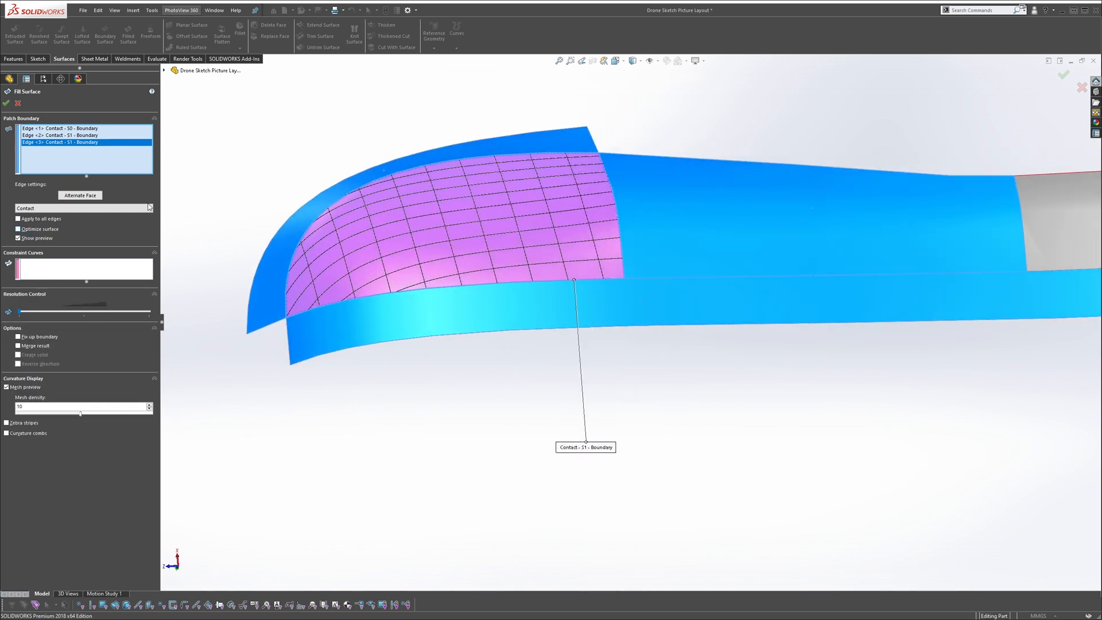
scroll(619, 247, up, 3)
middle_drag(620, 248, 614, 279)
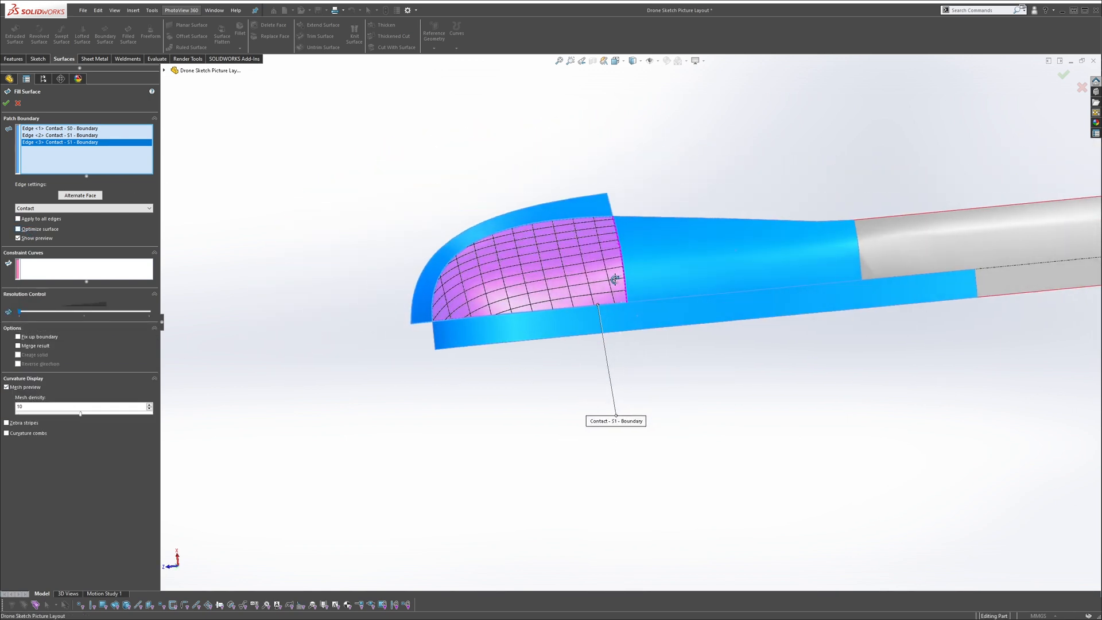
Set the fill's side-strip edge to Tangent and its rear edge to Curvature
click(79, 129)
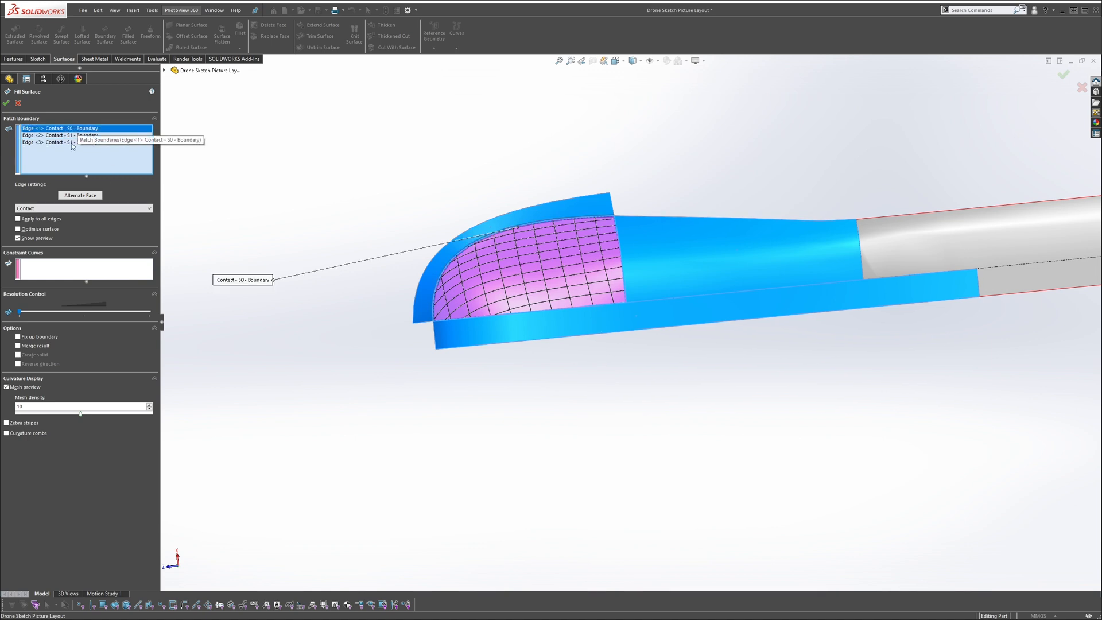
click(51, 208)
click(53, 222)
click(55, 137)
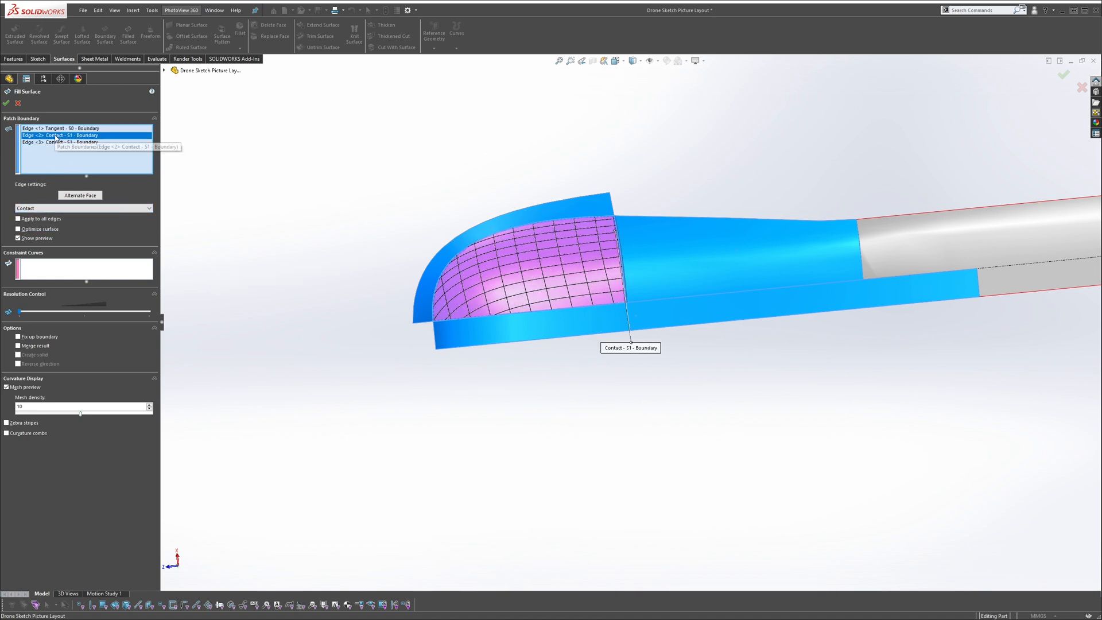
click(50, 209)
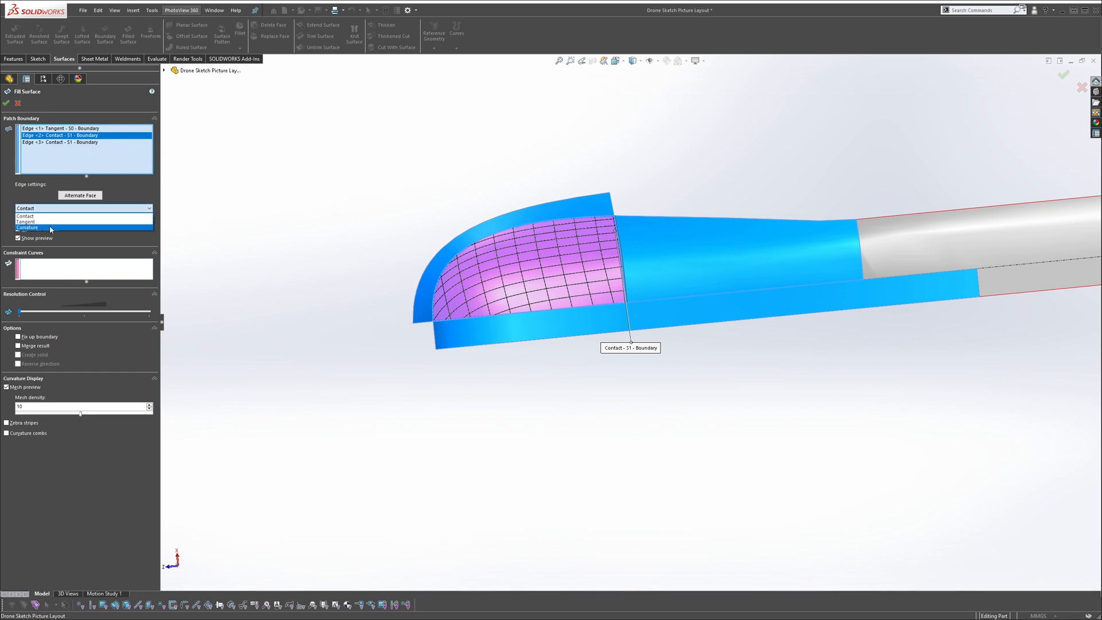
click(50, 227)
middle_drag(613, 239, 602, 253)
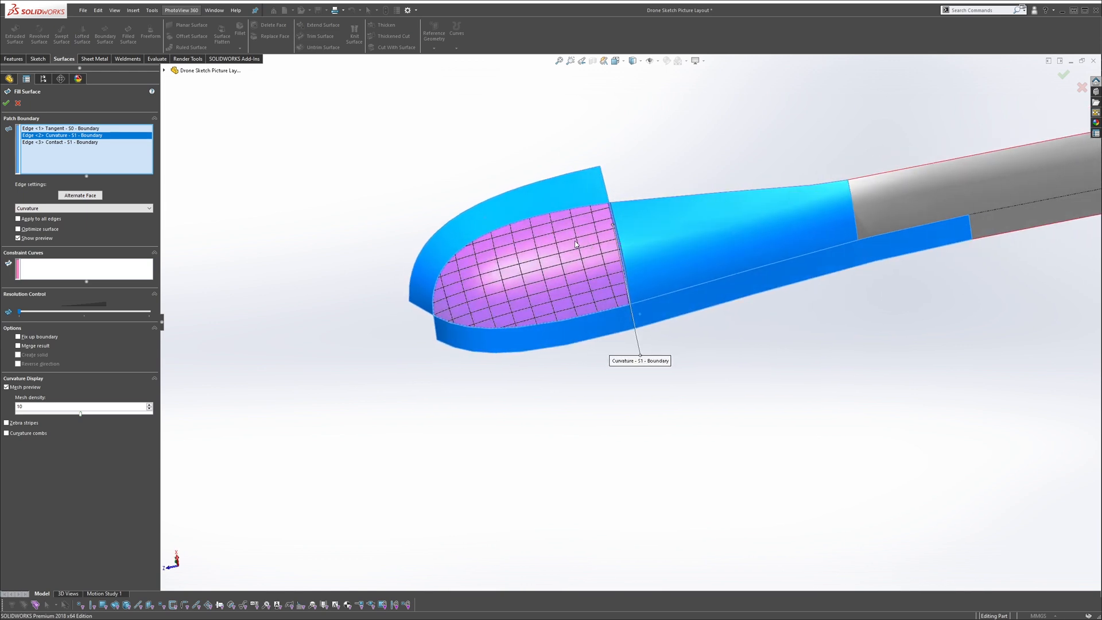
Set the fill's centerline-strip edge to Tangent
click(92, 143)
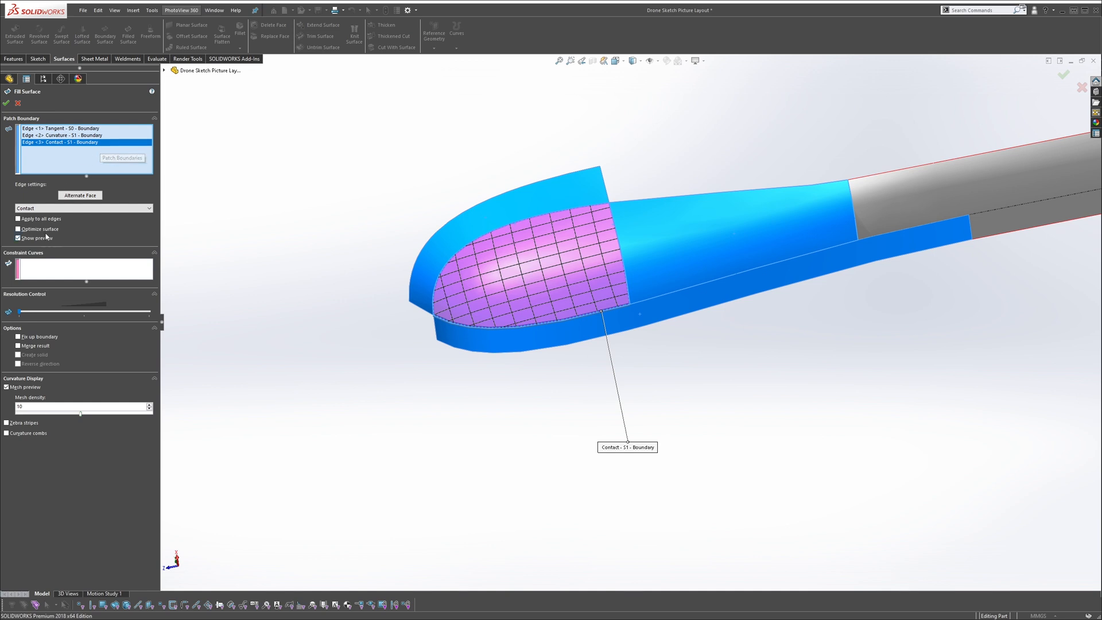
click(46, 208)
click(49, 221)
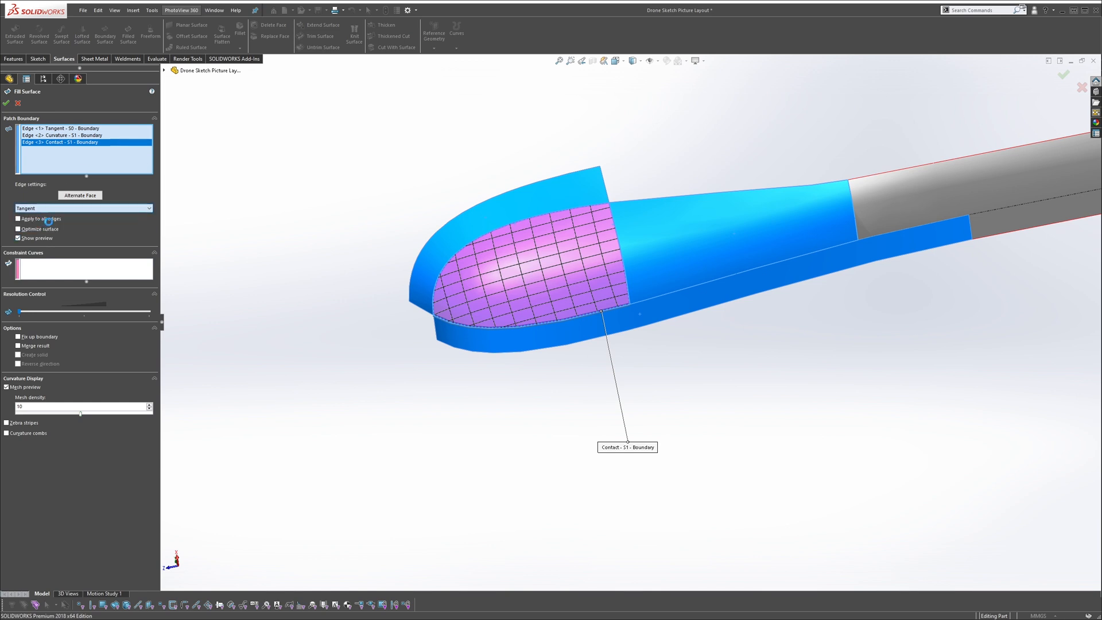
middle_drag(246, 367, 274, 400)
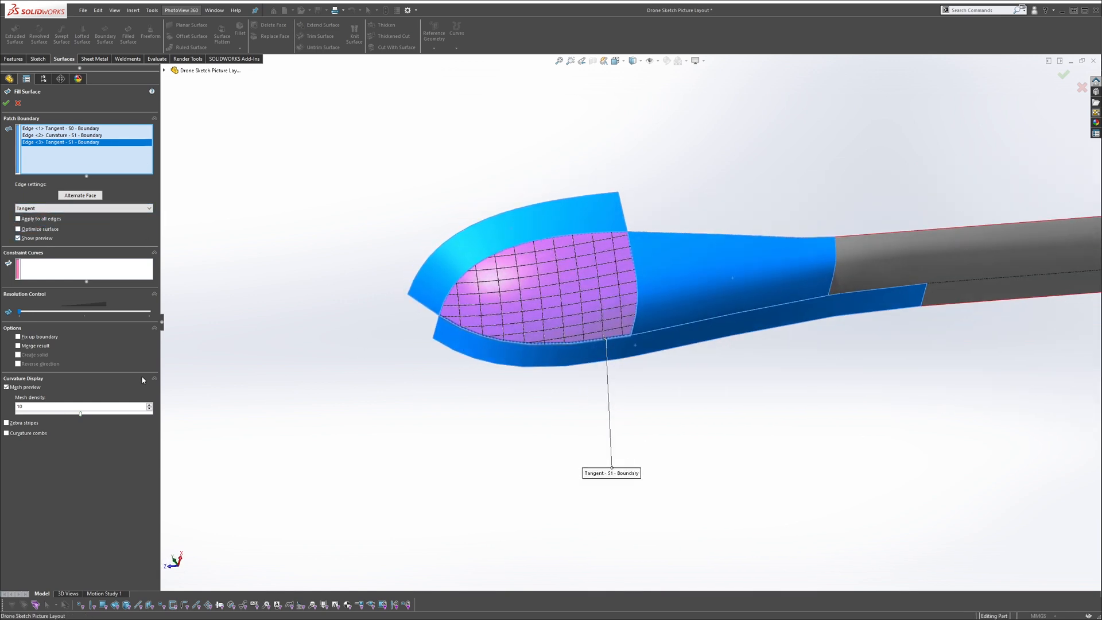
scroll(462, 315, down, 2)
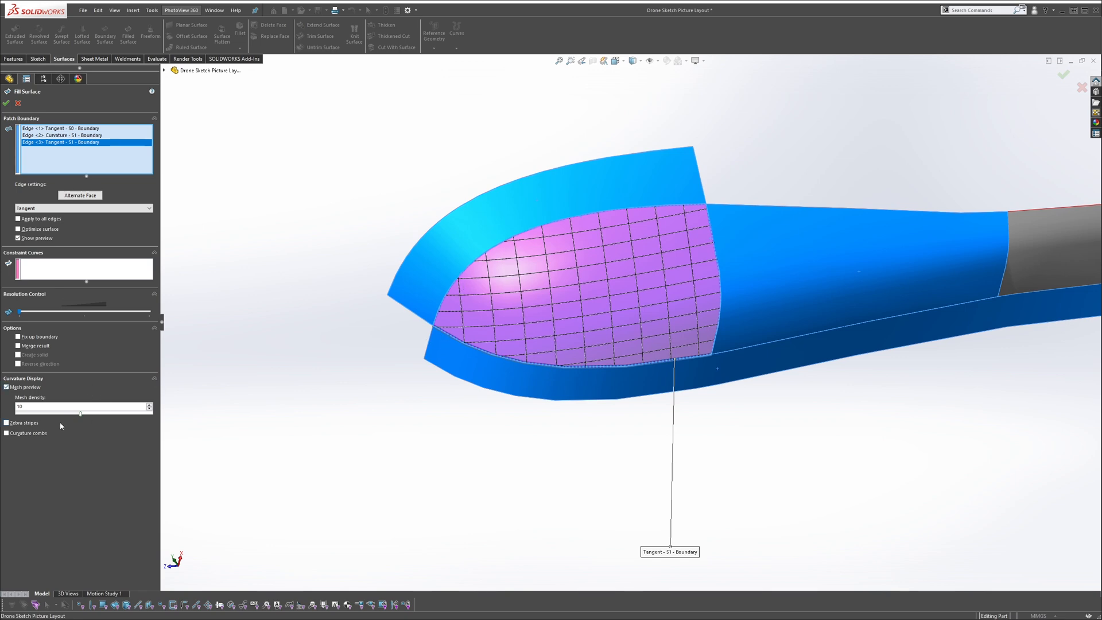
Turn on zebra stripes and curvature combs to check the fill preview, and accept the filled surface
click(7, 423)
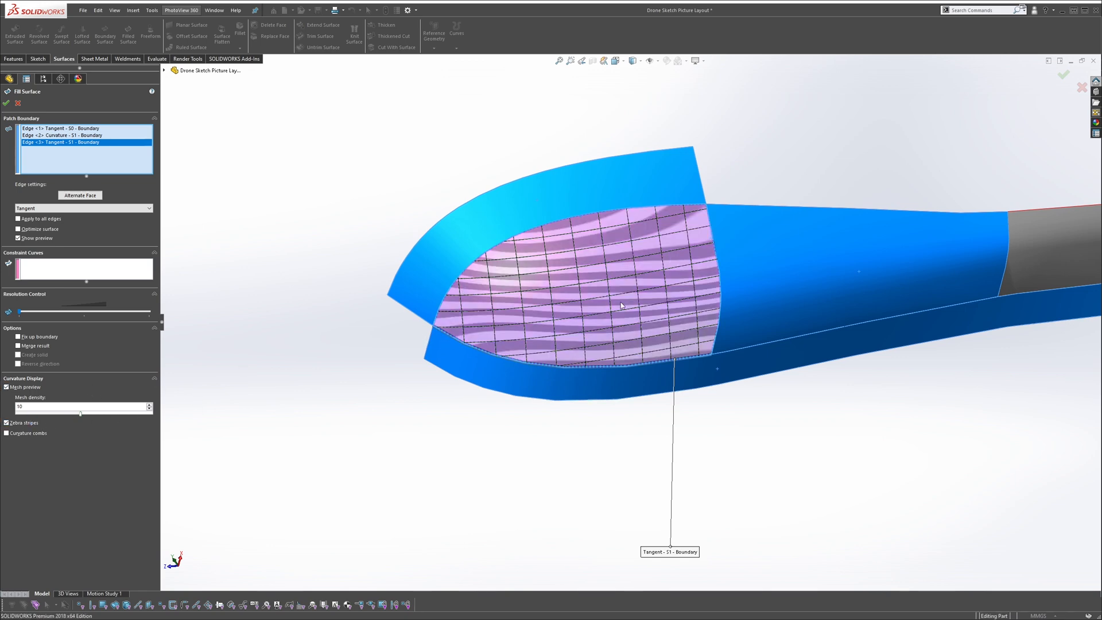
middle_drag(620, 305, 589, 284)
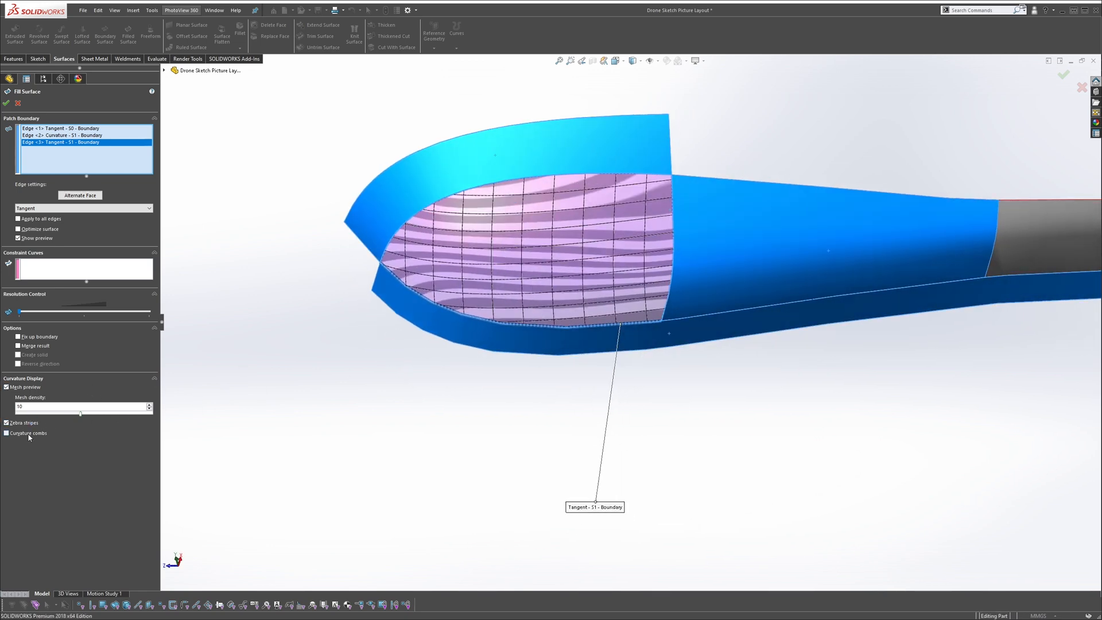
click(6, 433)
middle_drag(631, 188, 594, 382)
click(6, 103)
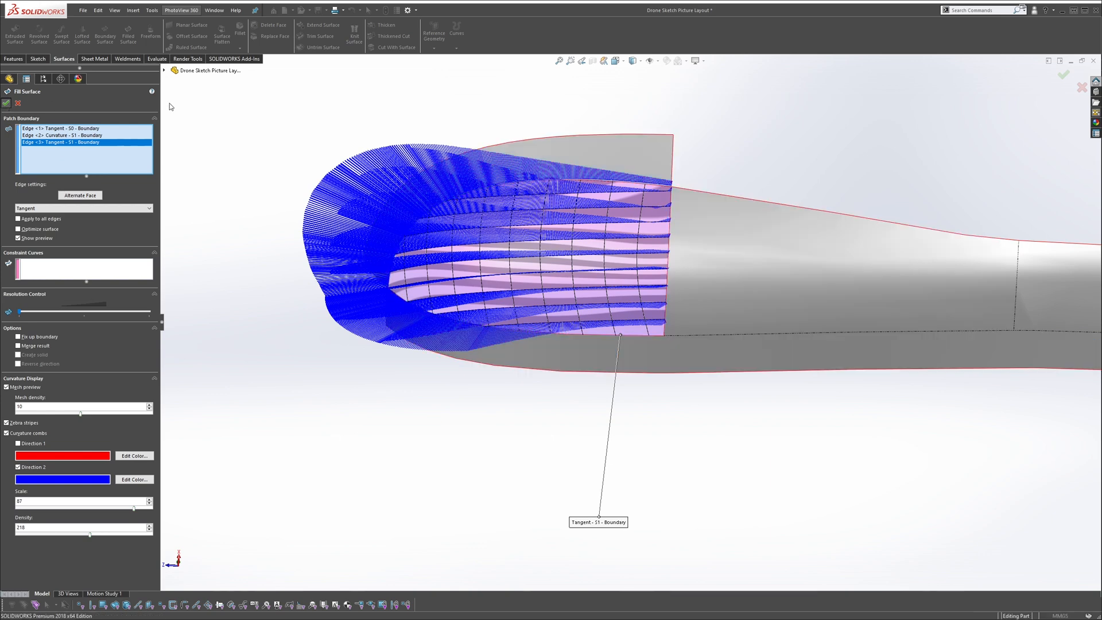
Knit the filled nose surface to the lower fuselage surface body
scroll(595, 277, up, 3)
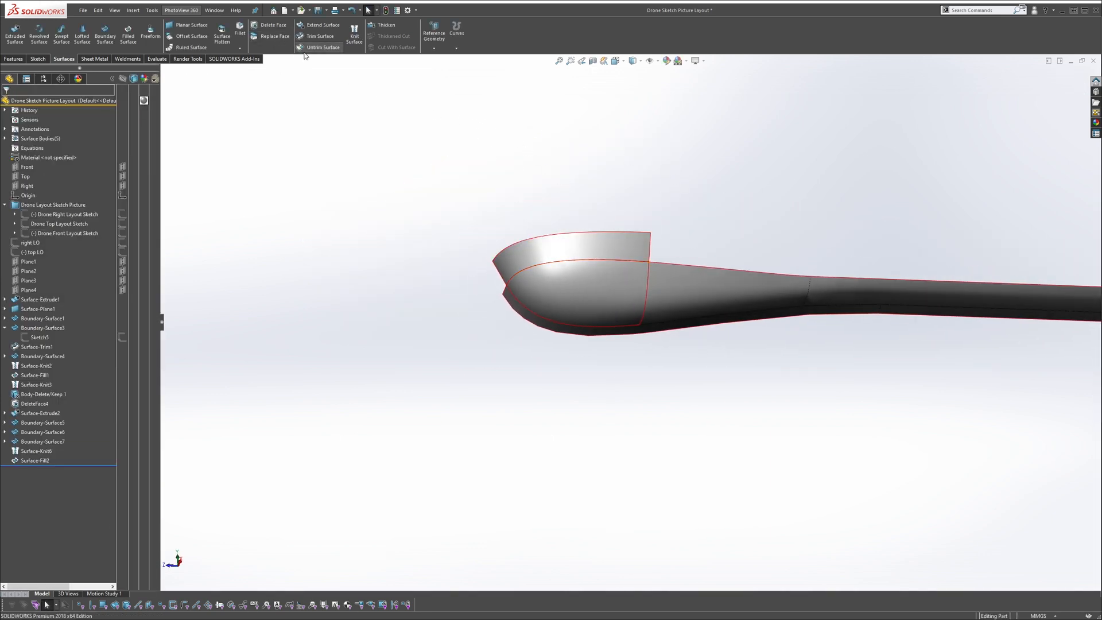
click(354, 34)
click(569, 295)
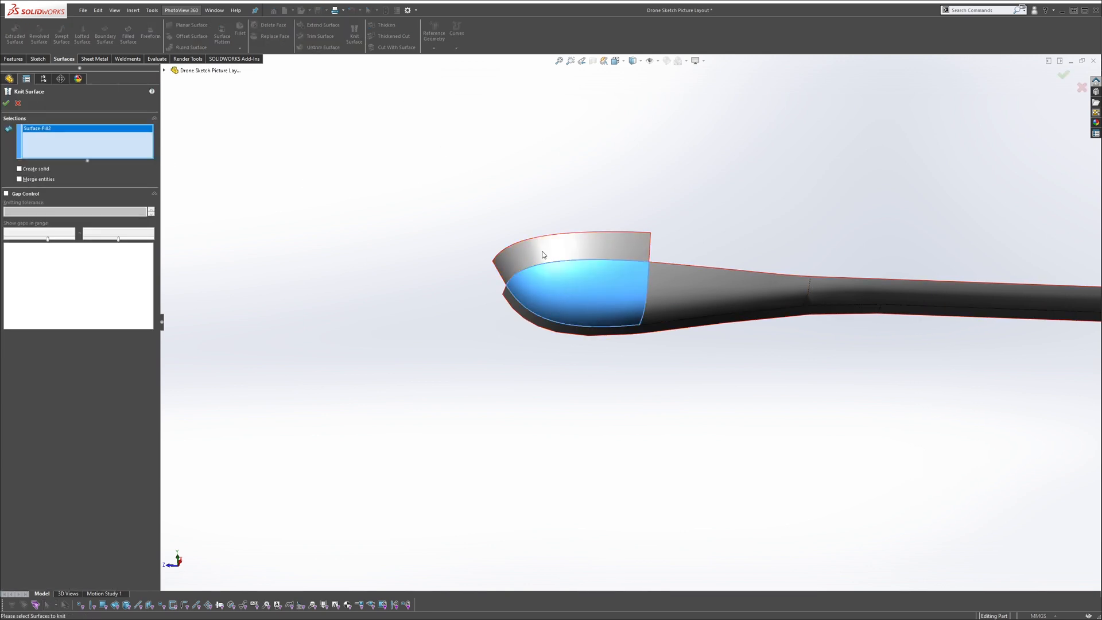
click(657, 293)
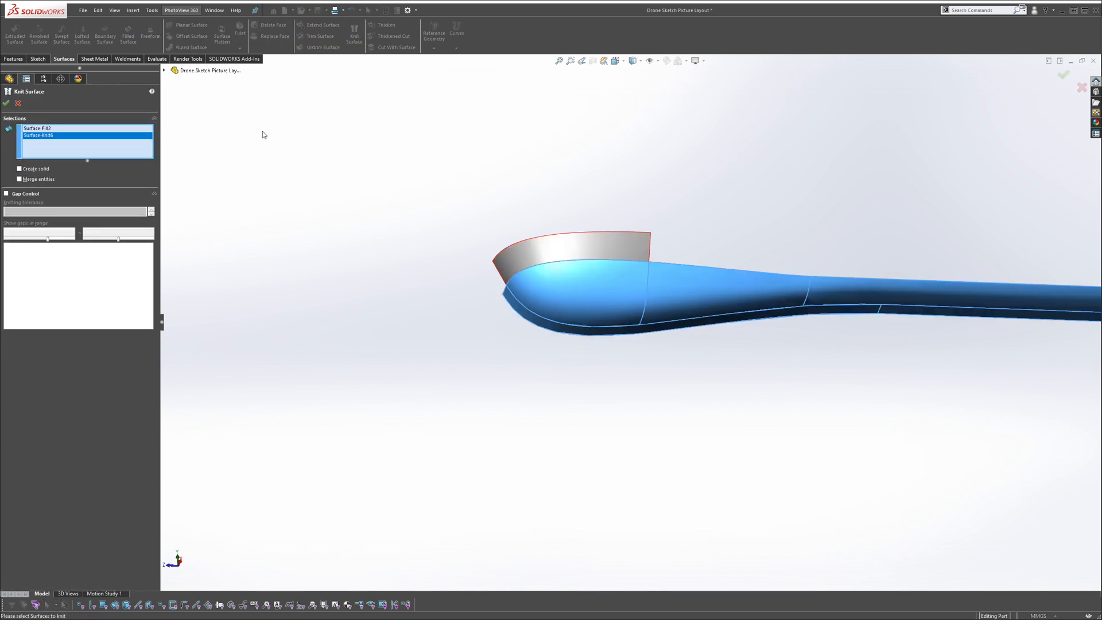
click(6, 103)
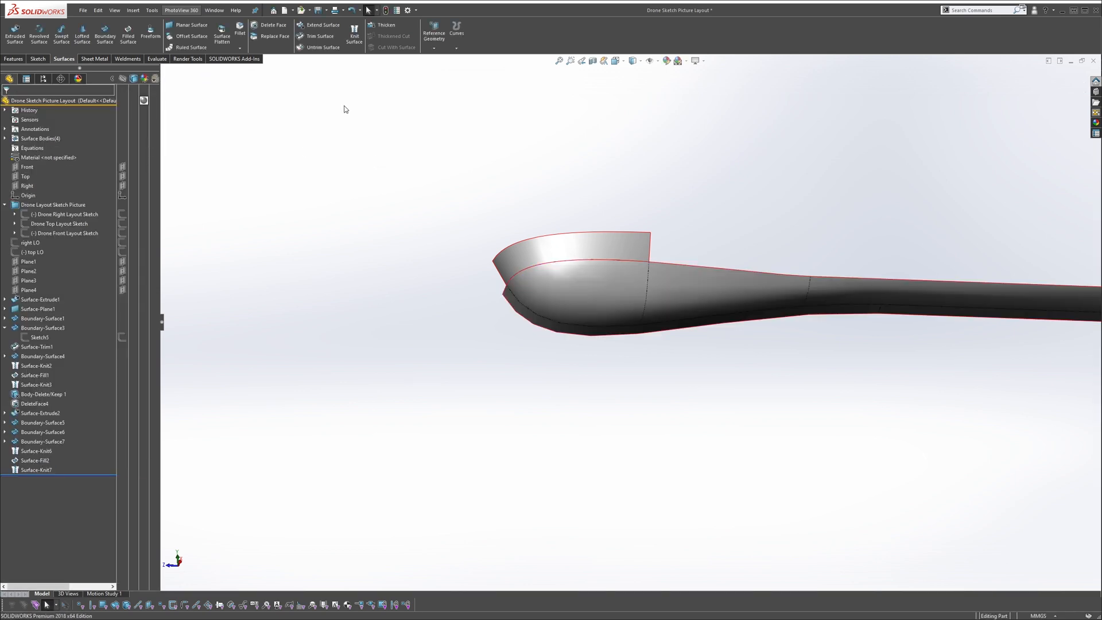
Delete the side reference strip's surface body above the filled nose
key(s)
click(388, 187)
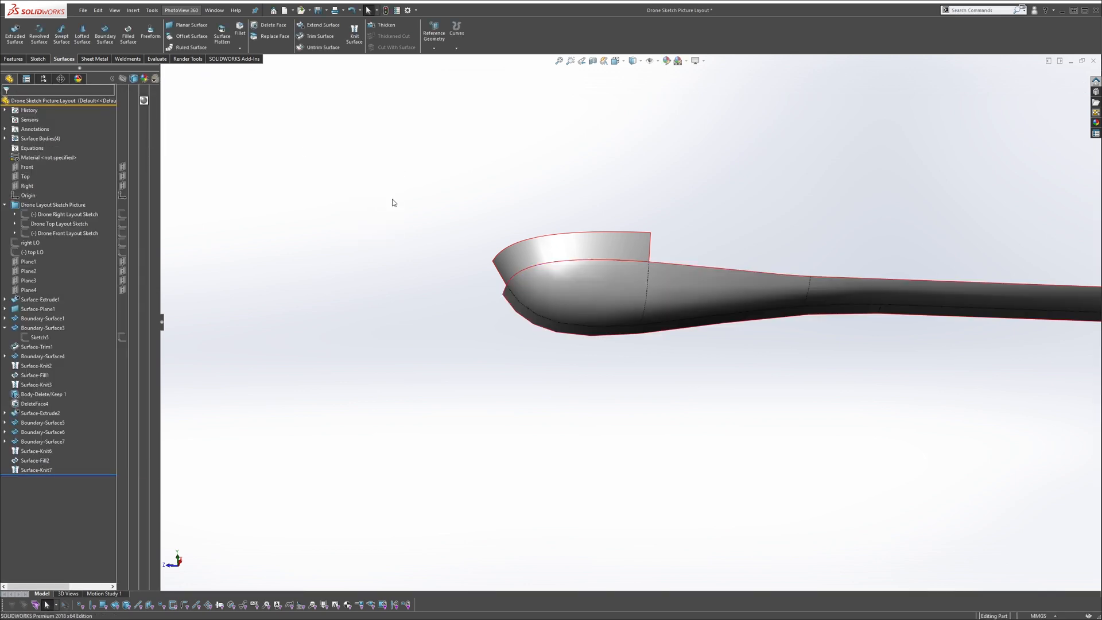
click(547, 246)
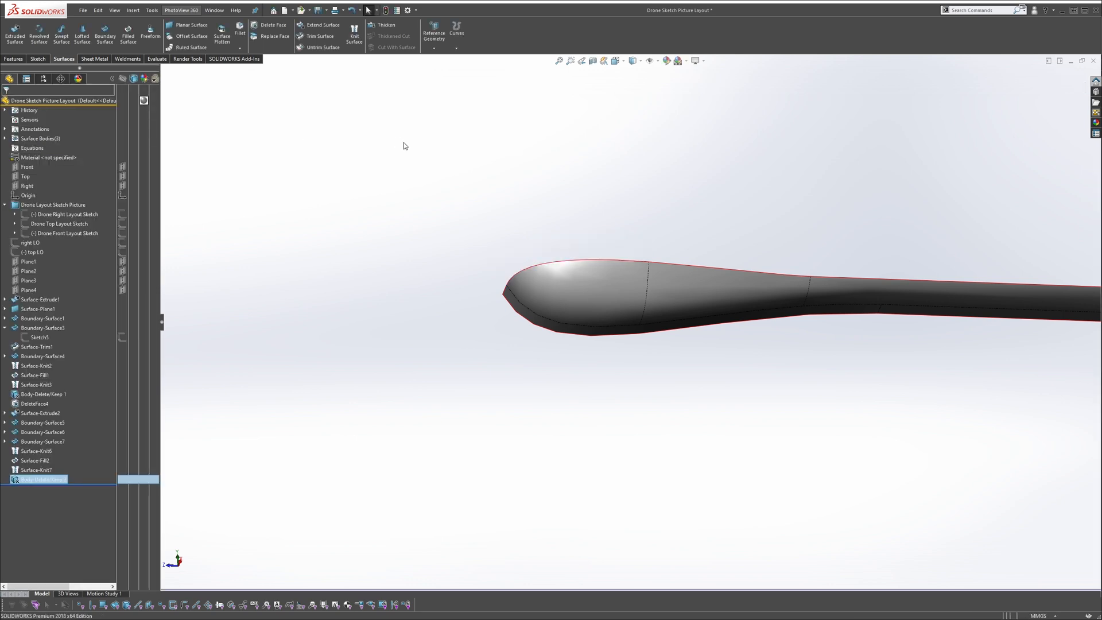
Delete the two centerline reference strip faces from the knitted lower fuselage surface
click(270, 26)
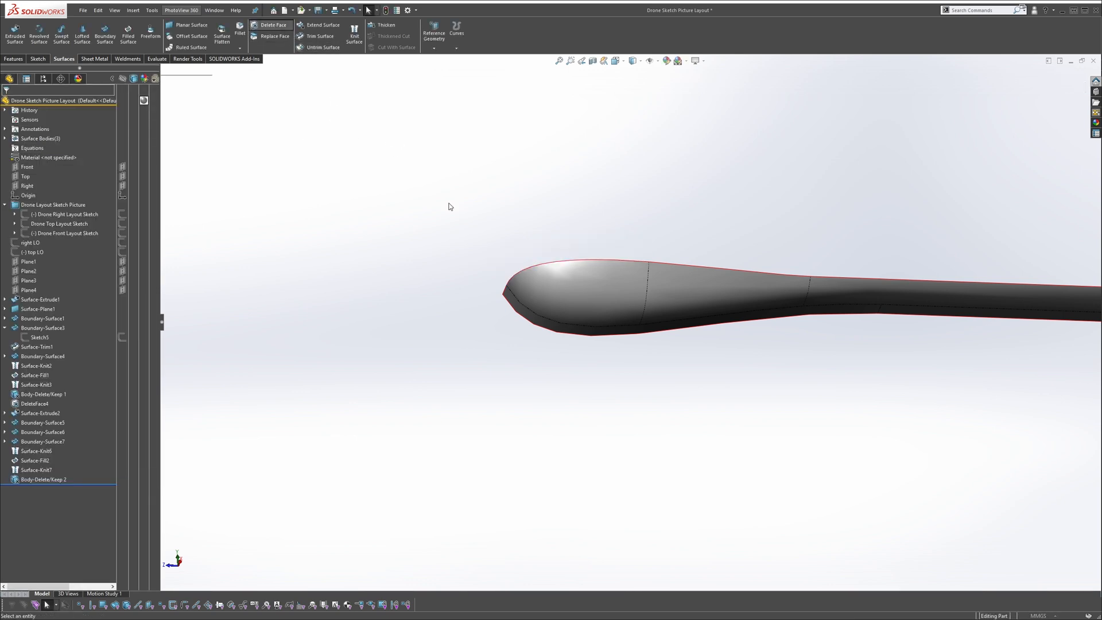
click(568, 326)
middle_drag(749, 335, 836, 119)
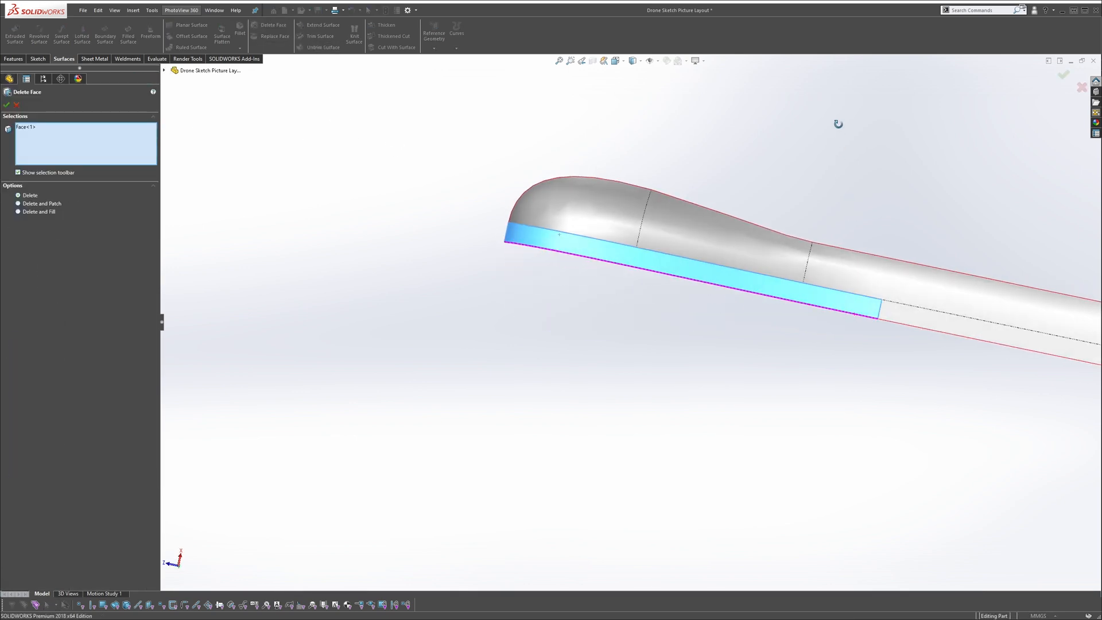
click(911, 314)
key(Return)
middle_drag(733, 189, 781, 261)
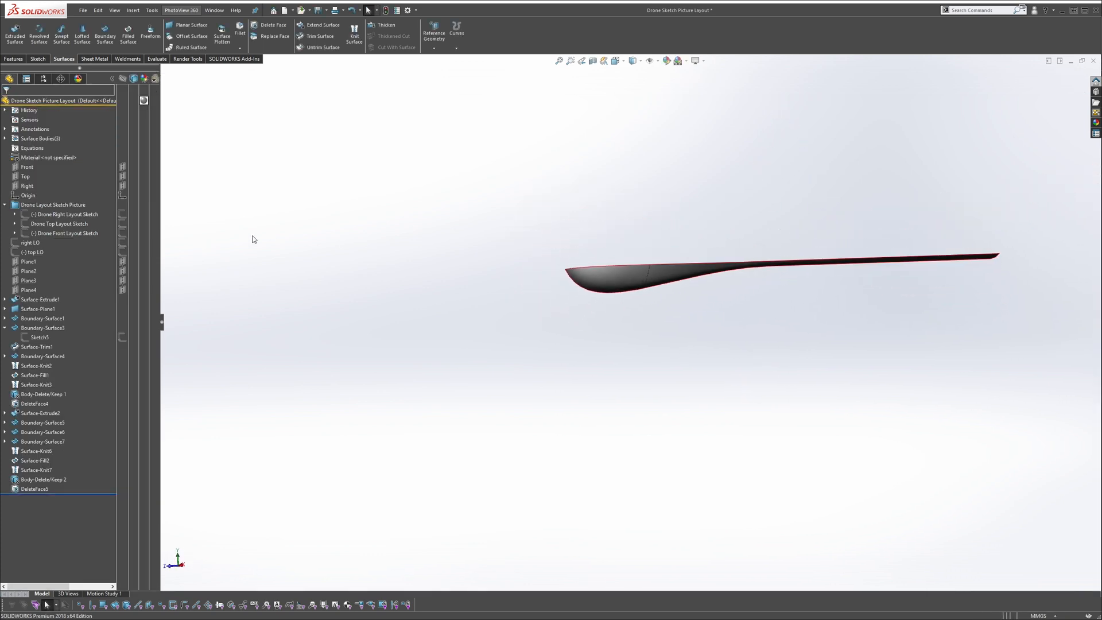
Show the hidden planar surface body along the fuselage split and delete it
click(6, 139)
middle_drag(574, 239, 589, 287)
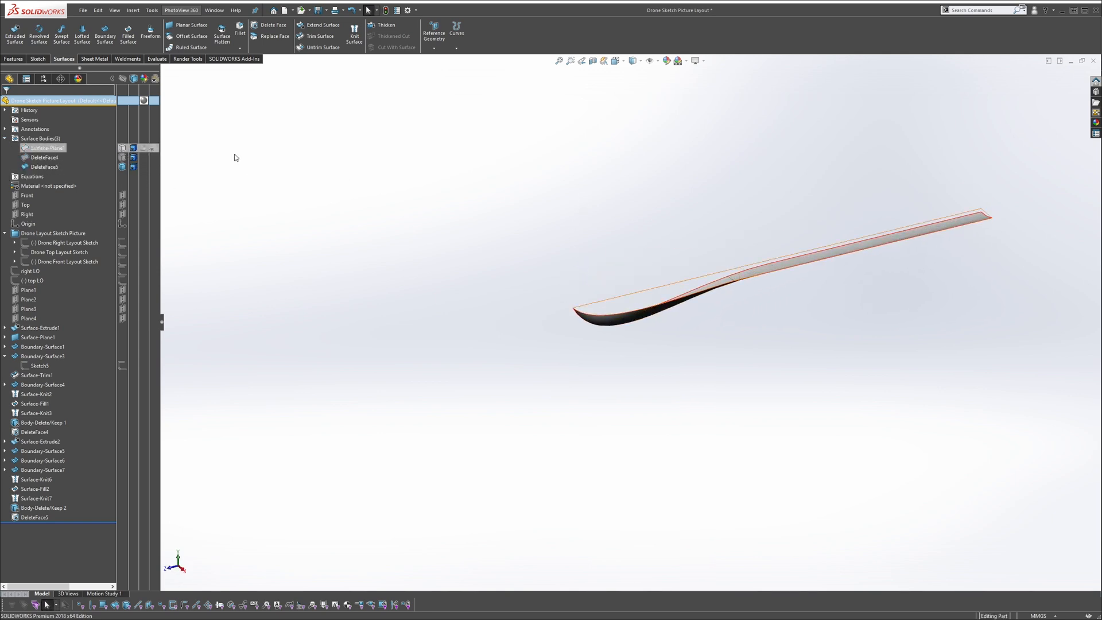
scroll(698, 298, down, 2)
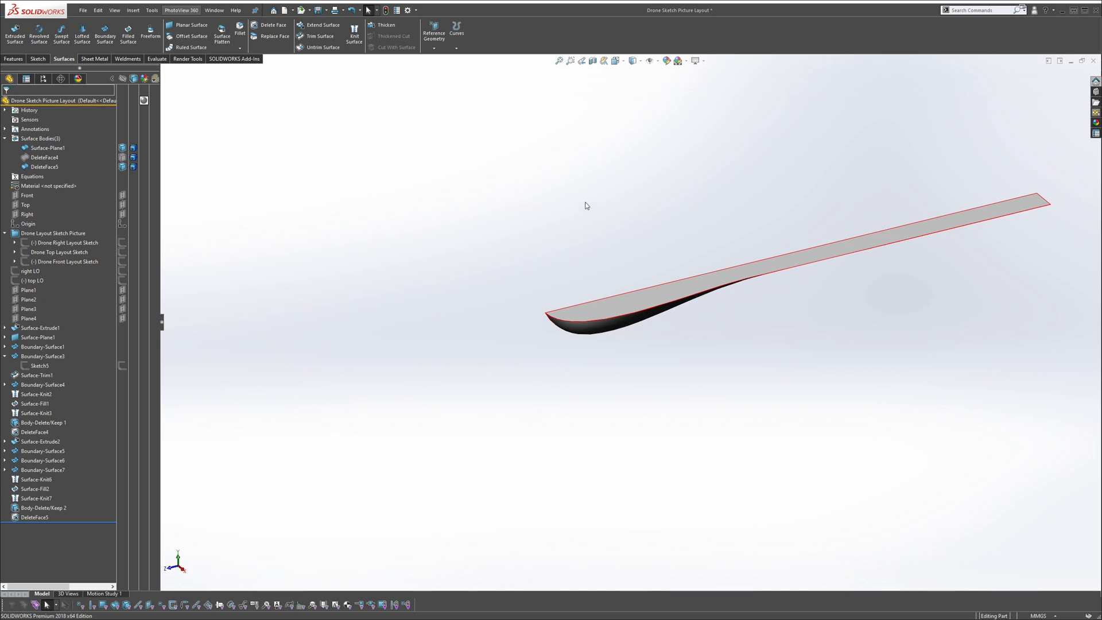
key(s)
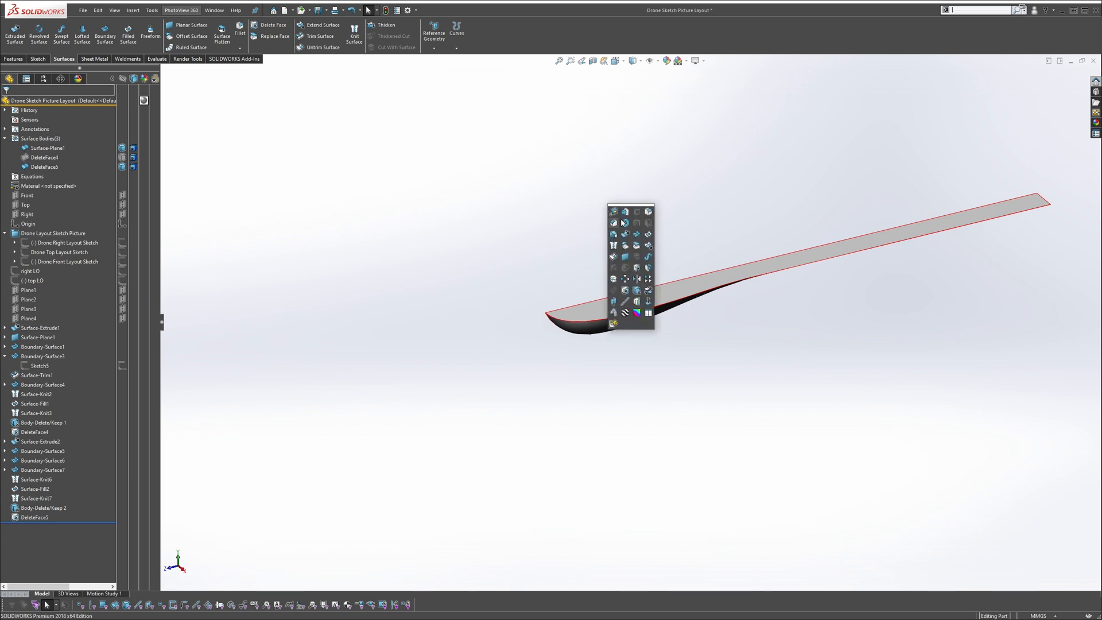
click(636, 290)
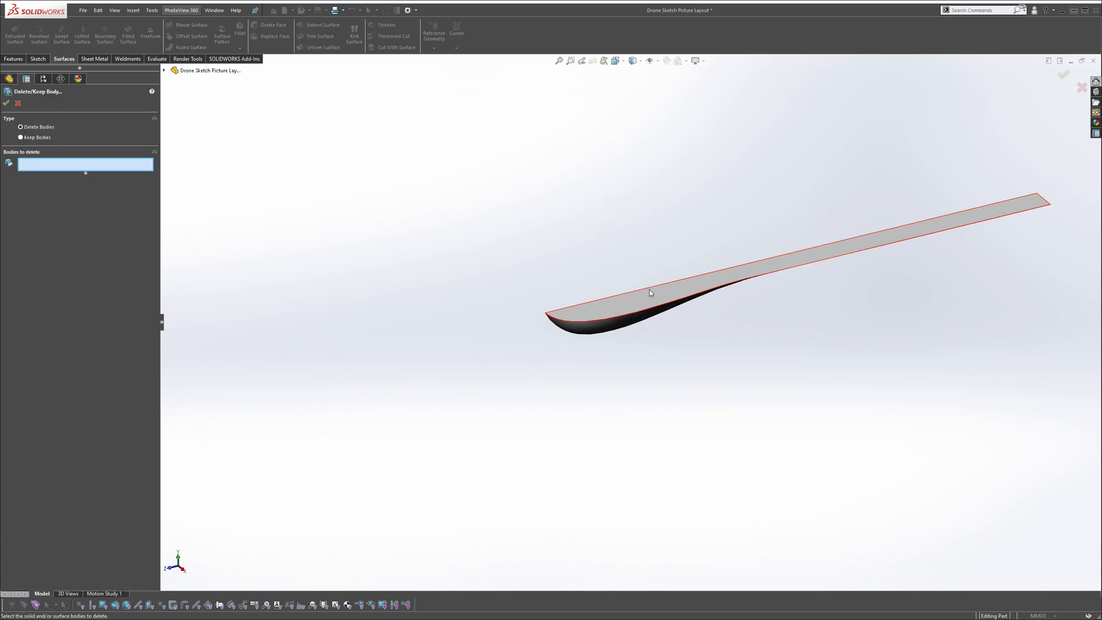
click(653, 295)
right_click(655, 297)
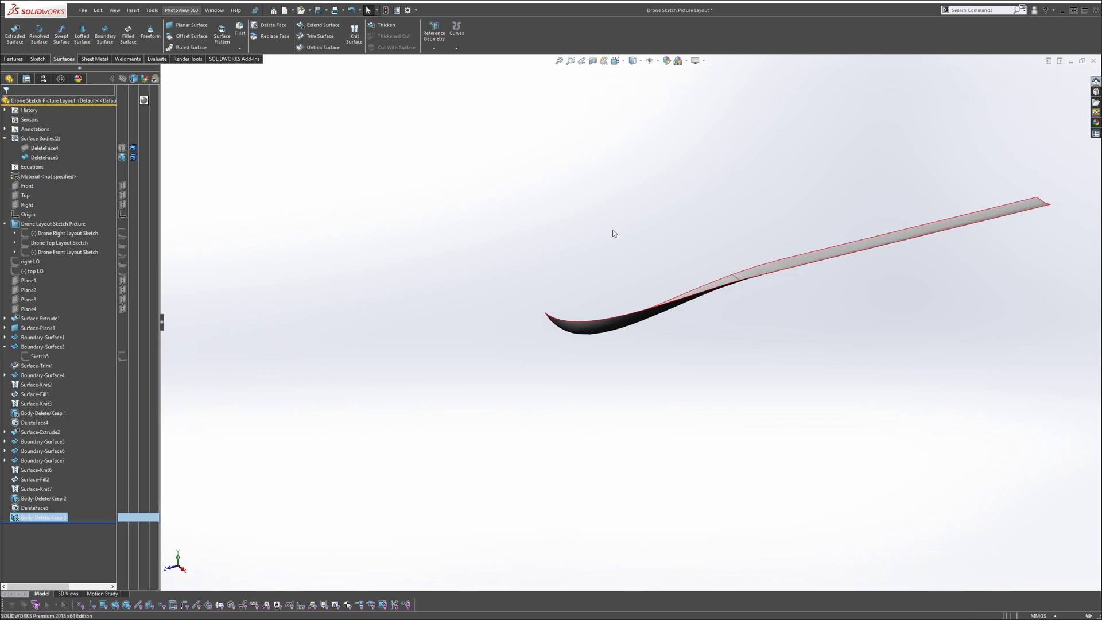
Show the hidden upper fuselage surface body and look over both halves
click(122, 157)
mouse_move(664, 239)
middle_down()
mouse_move(583, 133)
mouse_move(714, 259)
mouse_move(711, 135)
mouse_move(736, 140)
middle_up()
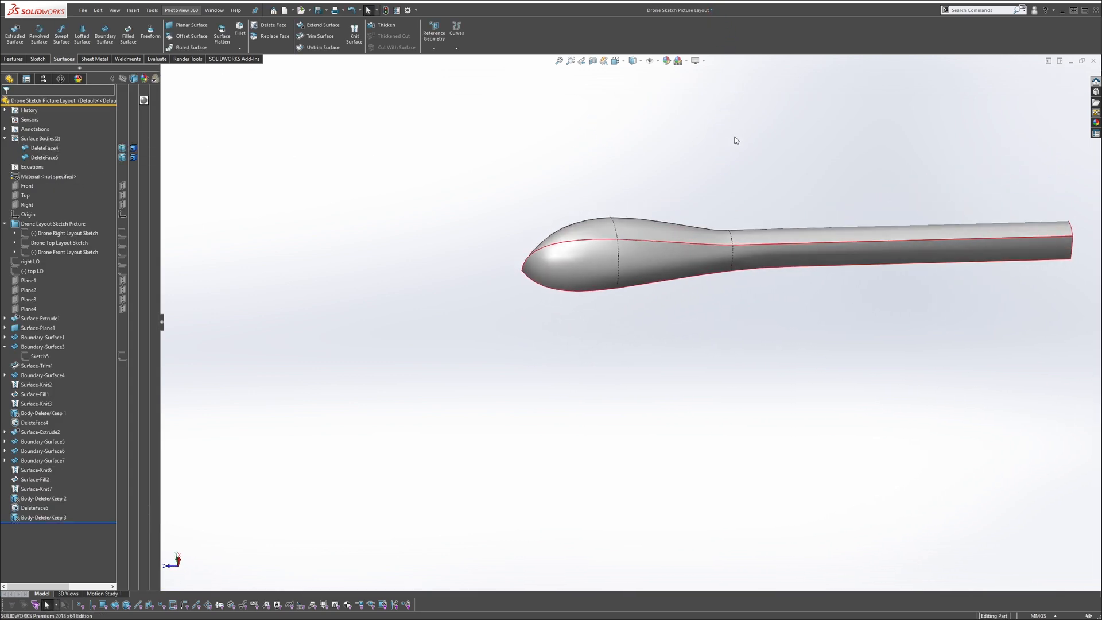
scroll(762, 248, down, 5)
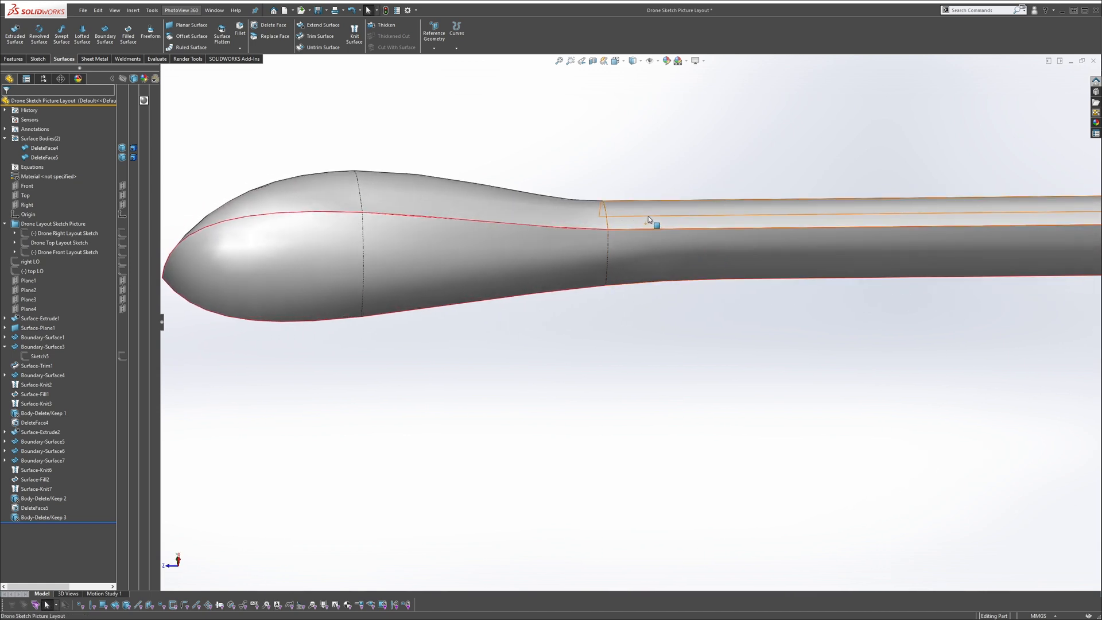
scroll(637, 185, up, 5)
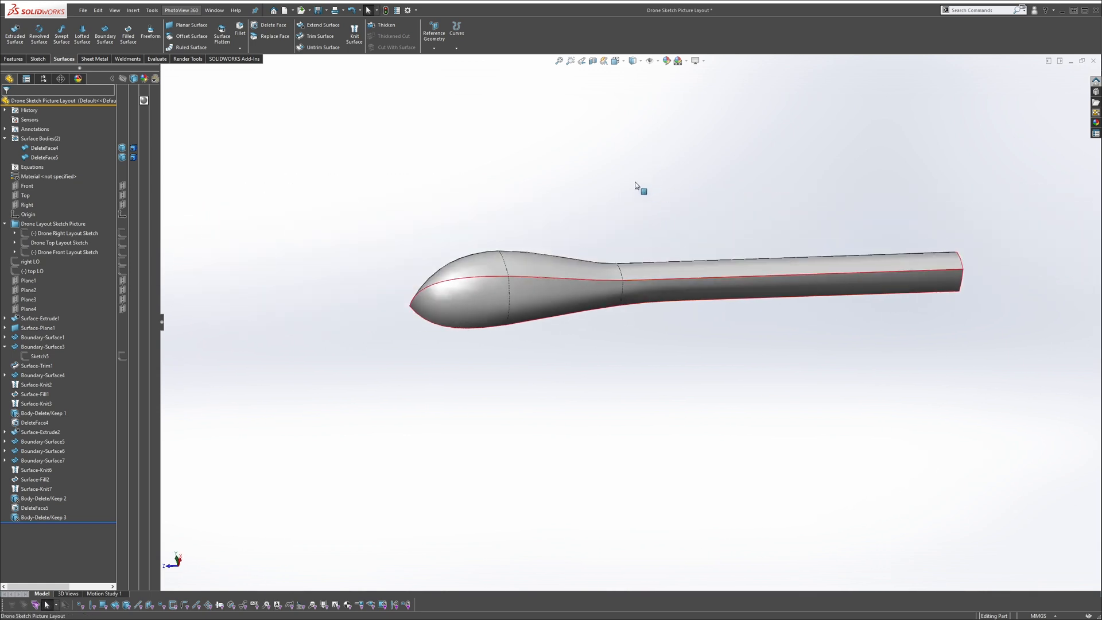
middle_drag(666, 256, 669, 231)
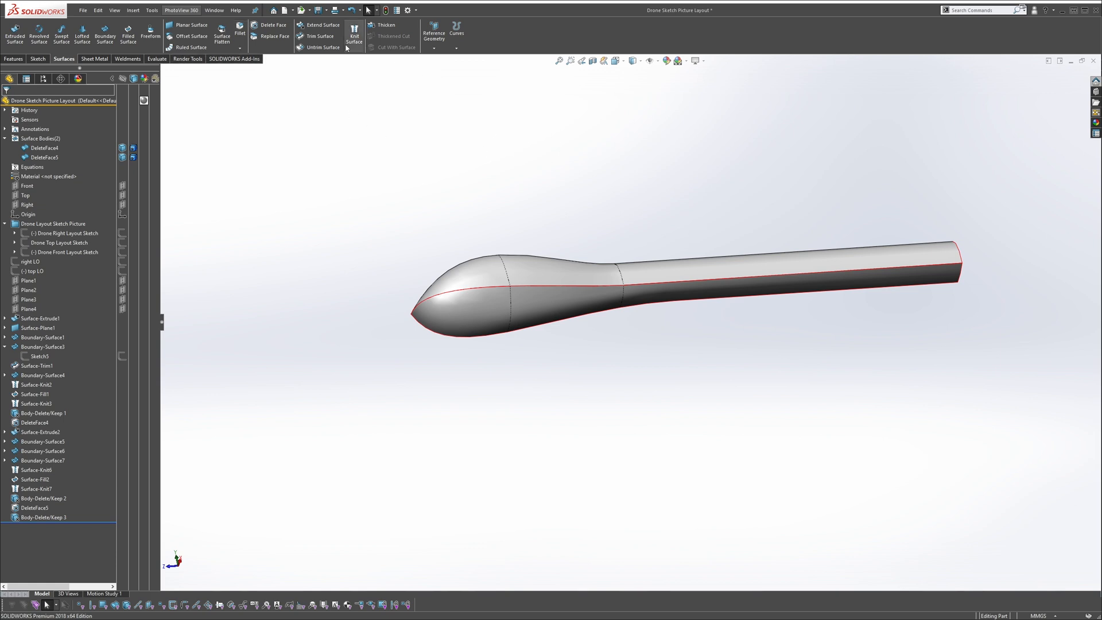
Knit the lower and upper fuselage surface bodies into one surface
click(528, 298)
click(526, 270)
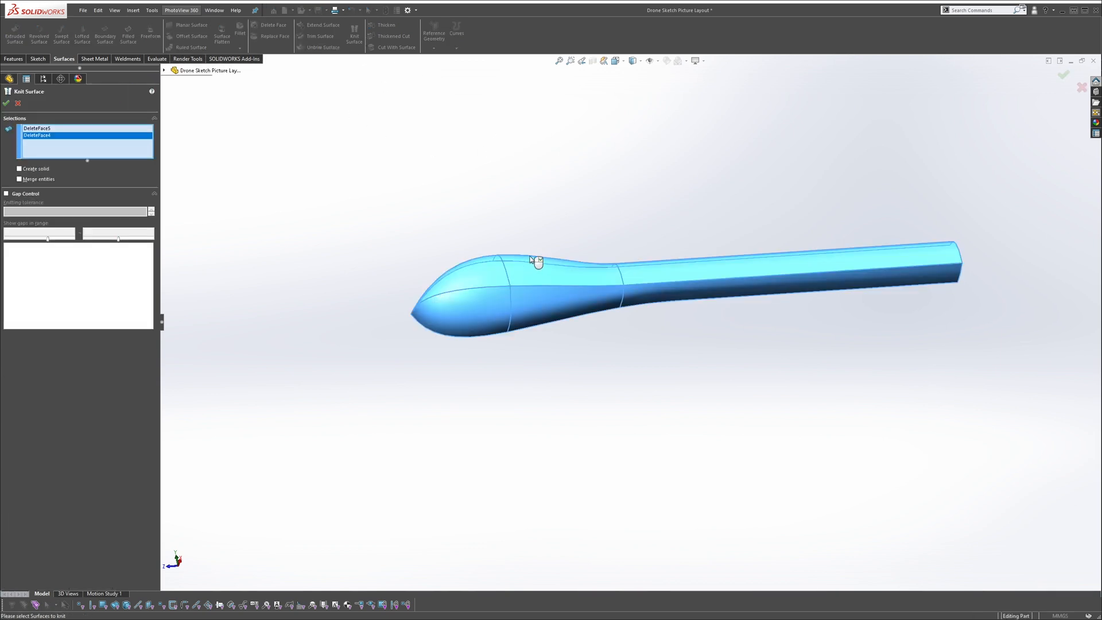
key(Return)
middle_drag(566, 222, 546, 172)
scroll(622, 273, down, 3)
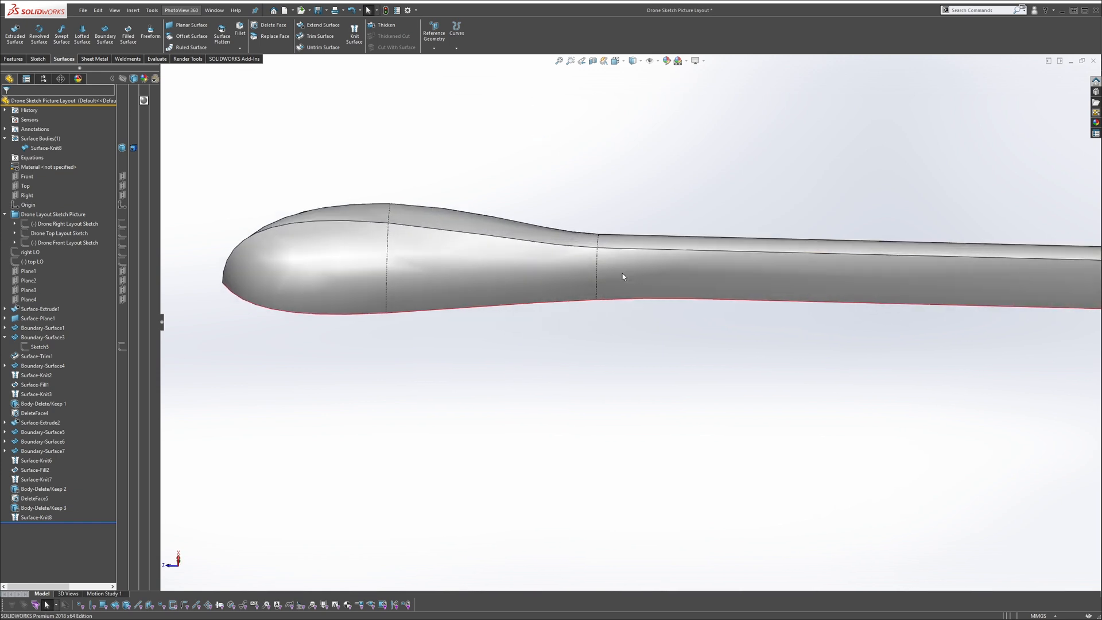
middle_drag(622, 273, 492, 411)
scroll(488, 322, up, 3)
middle_drag(486, 293, 424, 174)
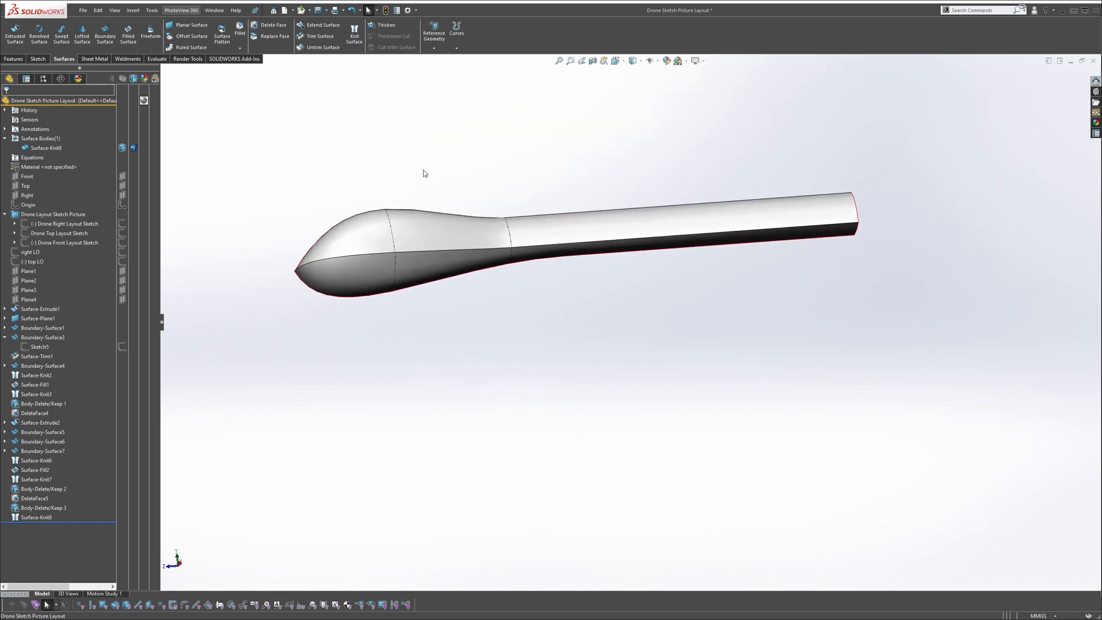
Examine the knitted fuselage's surface continuity with horizontal zebra stripes and turn the stripes off
click(191, 47)
click(18, 102)
click(156, 59)
click(233, 39)
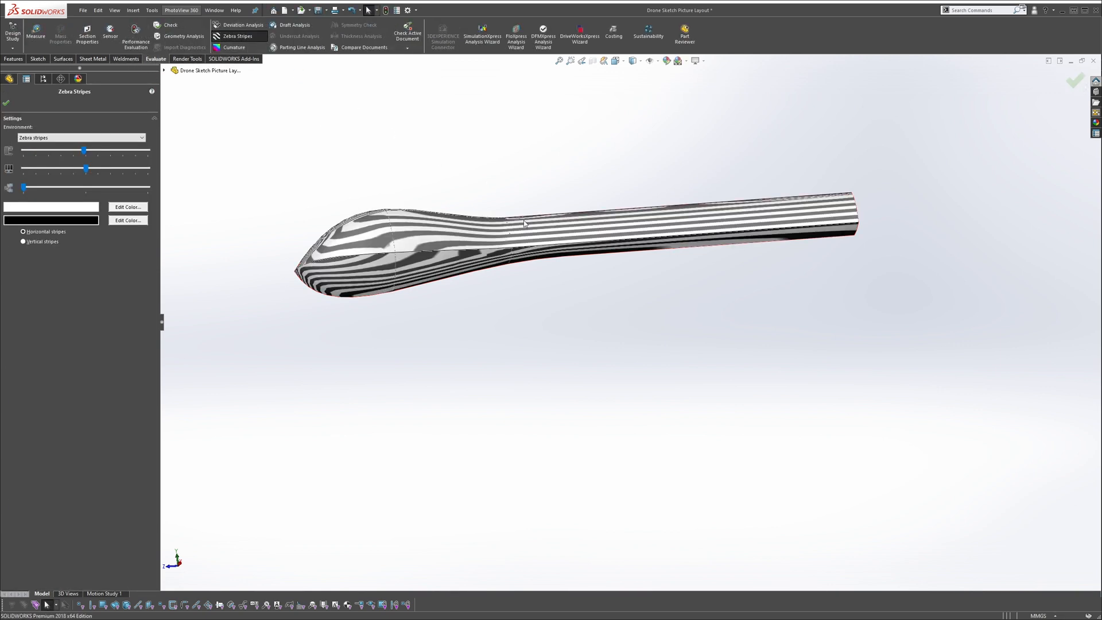
middle_drag(529, 225, 507, 133)
scroll(518, 257, down, 5)
key(Return)
scroll(556, 241, up, 1)
middle_click(556, 240)
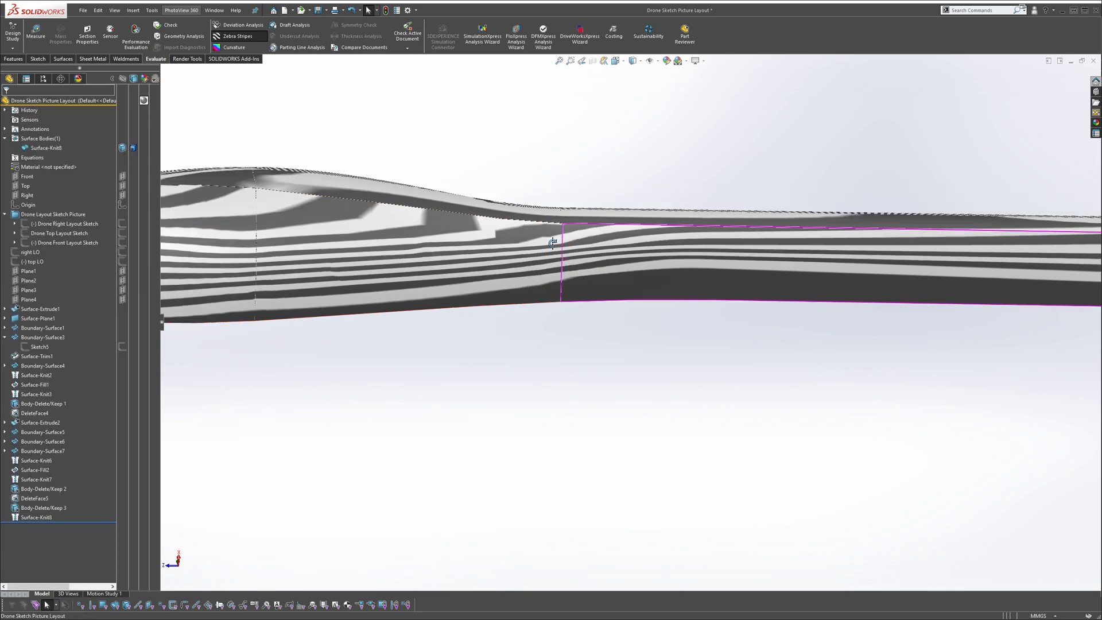
middle_drag(556, 240, 566, 287)
scroll(560, 287, up, 5)
middle_drag(476, 275, 476, 246)
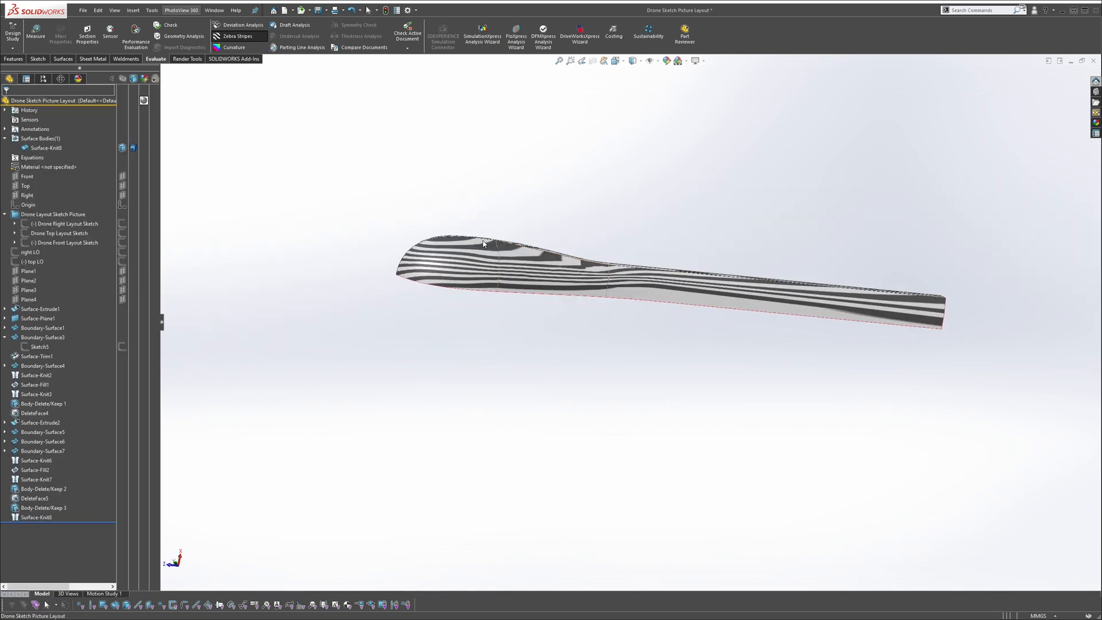
scroll(612, 278, down, 6)
click(237, 36)
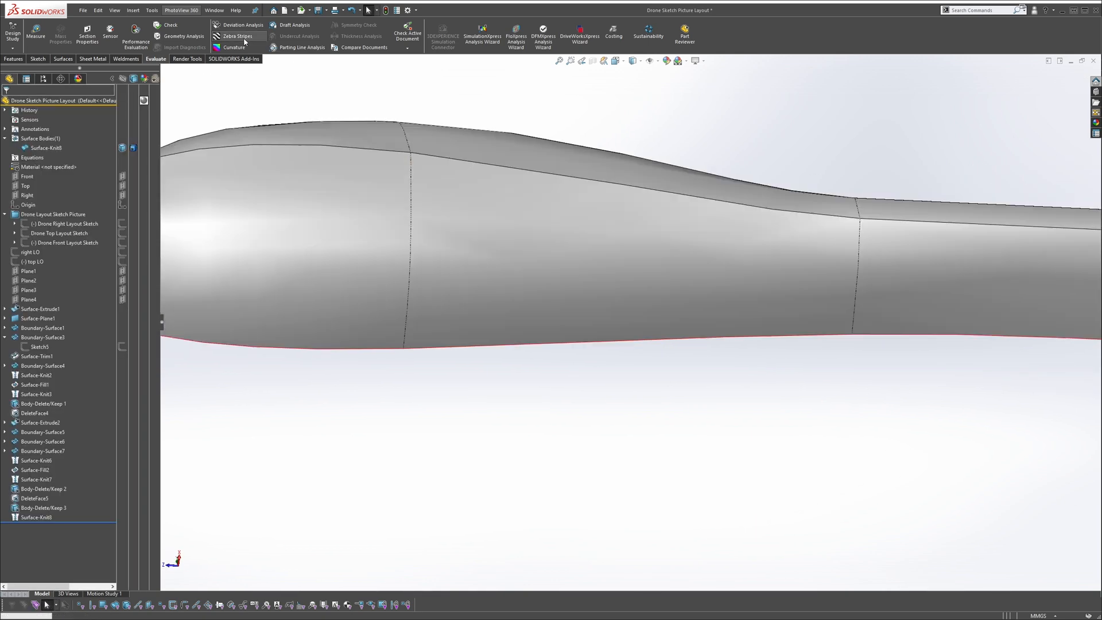
Display the curvature color map on the knitted fuselage and examine the transitions between its faces
click(234, 47)
scroll(659, 252, up, 5)
scroll(749, 316, down, 3)
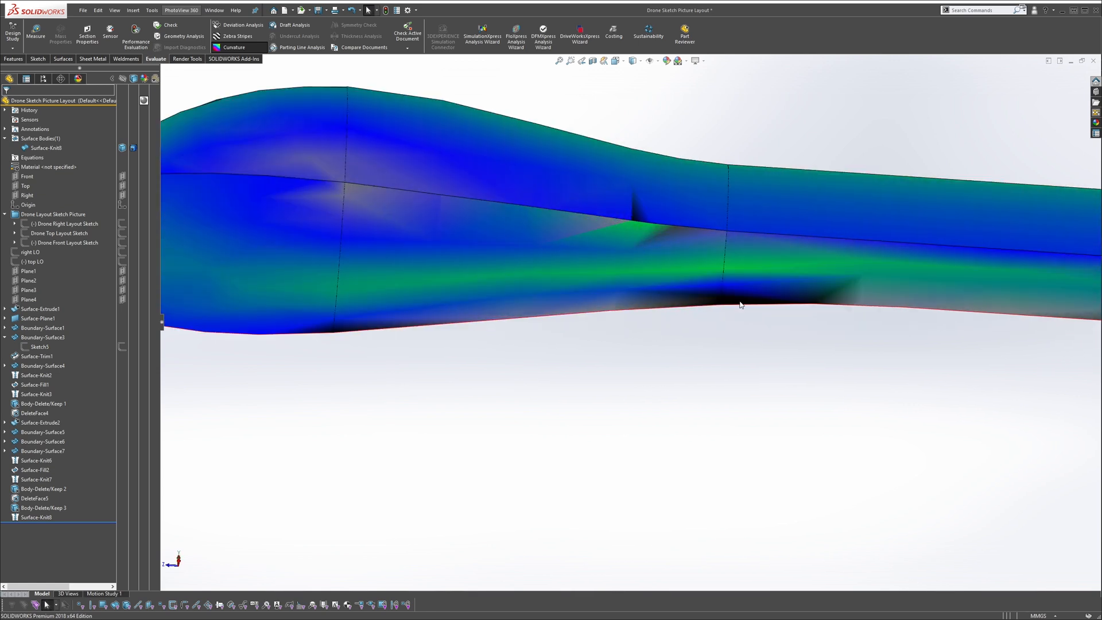
middle_drag(740, 302, 741, 208)
scroll(755, 289, up, 2)
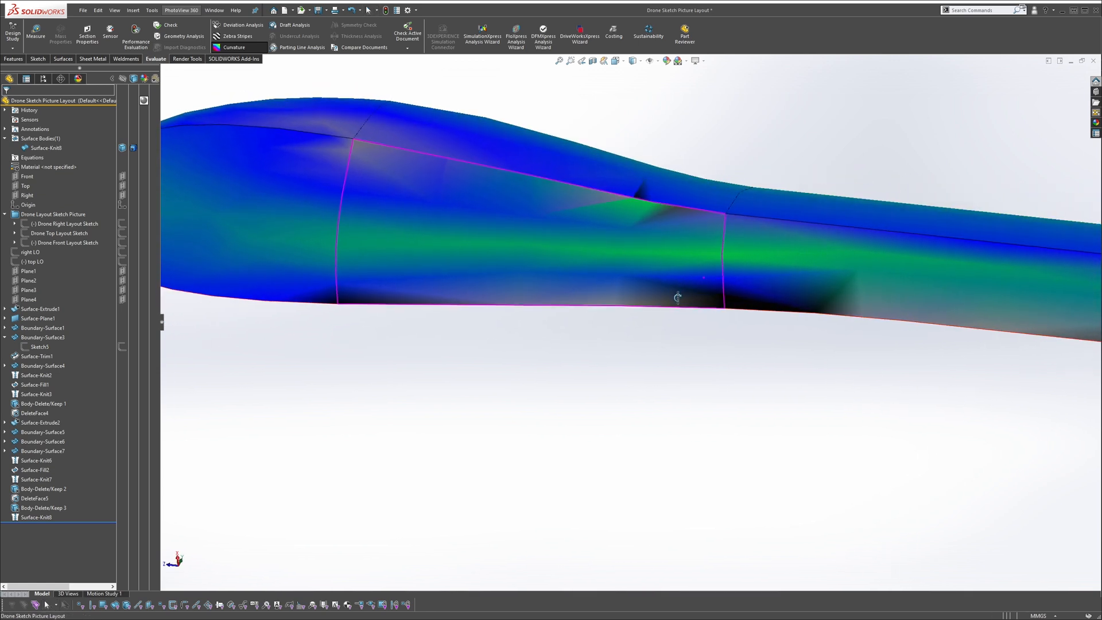
middle_drag(715, 290, 526, 489)
scroll(696, 305, up, 3)
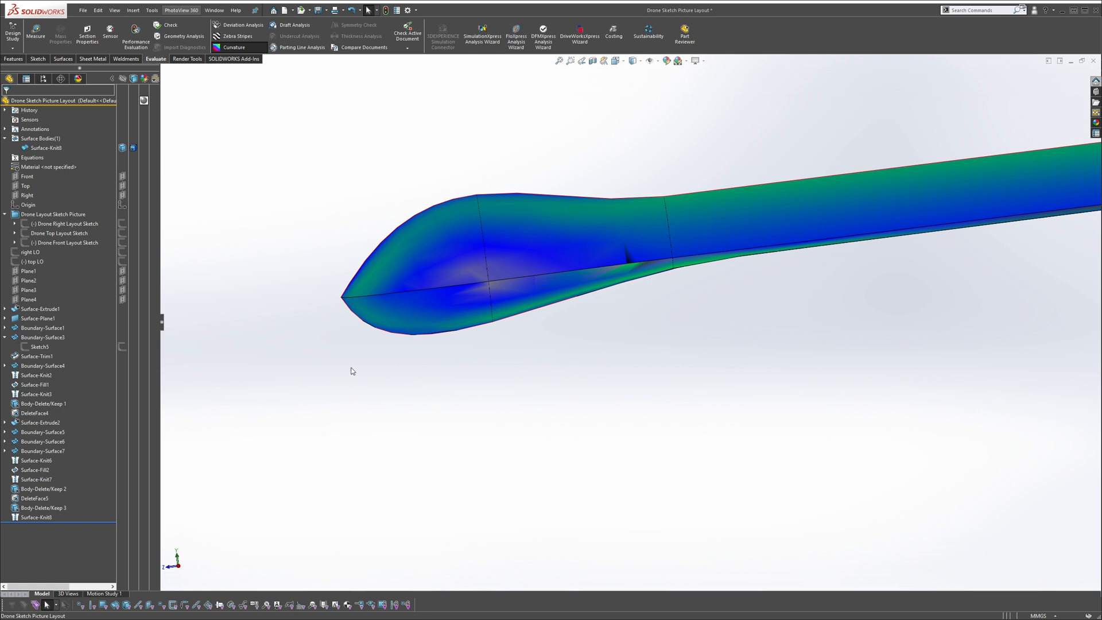
Examine the curvature color map along the knitted fuselage's nose, neck and tail from several angles and turn the map off
middle_drag(569, 309, 564, 172)
scroll(651, 262, up, 1)
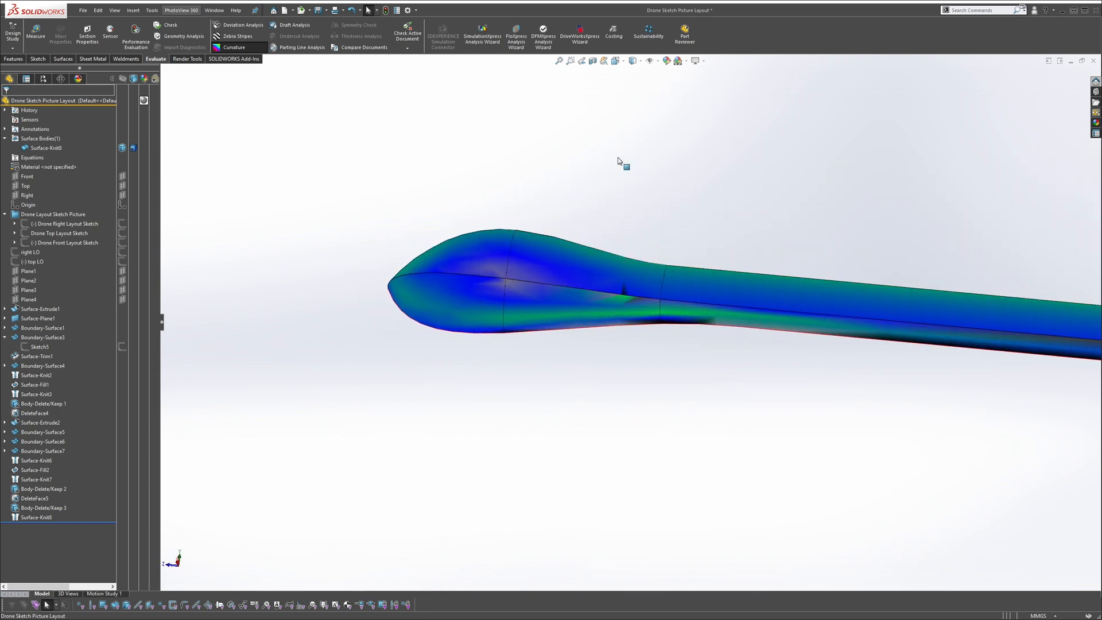
scroll(638, 244, up, 1)
scroll(641, 256, up, 2)
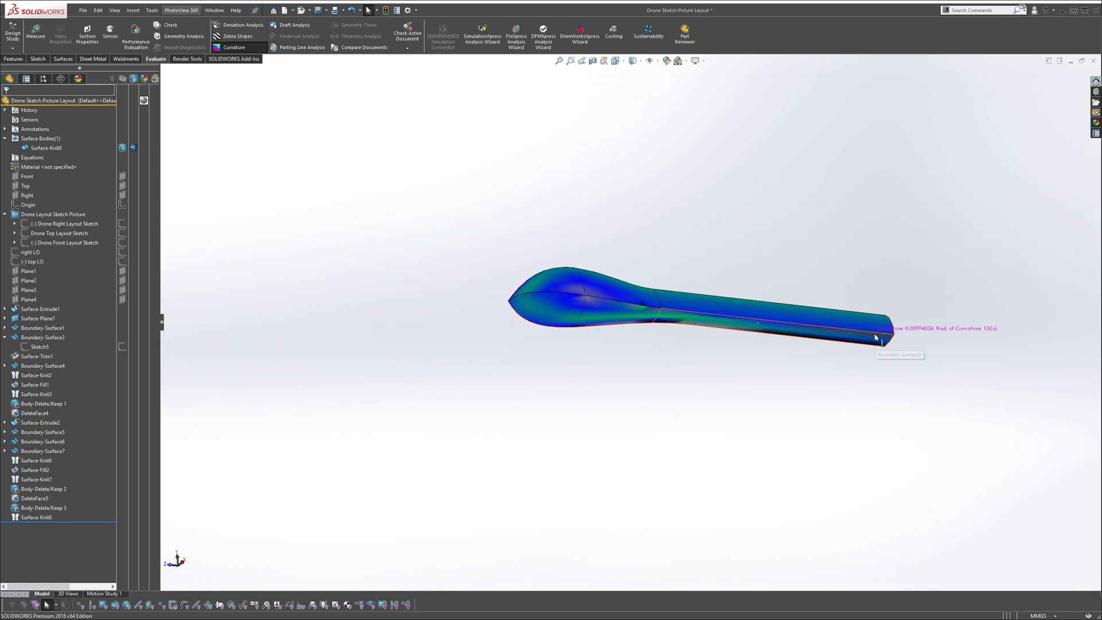
middle_drag(639, 302, 591, 229)
scroll(615, 278, down, 3)
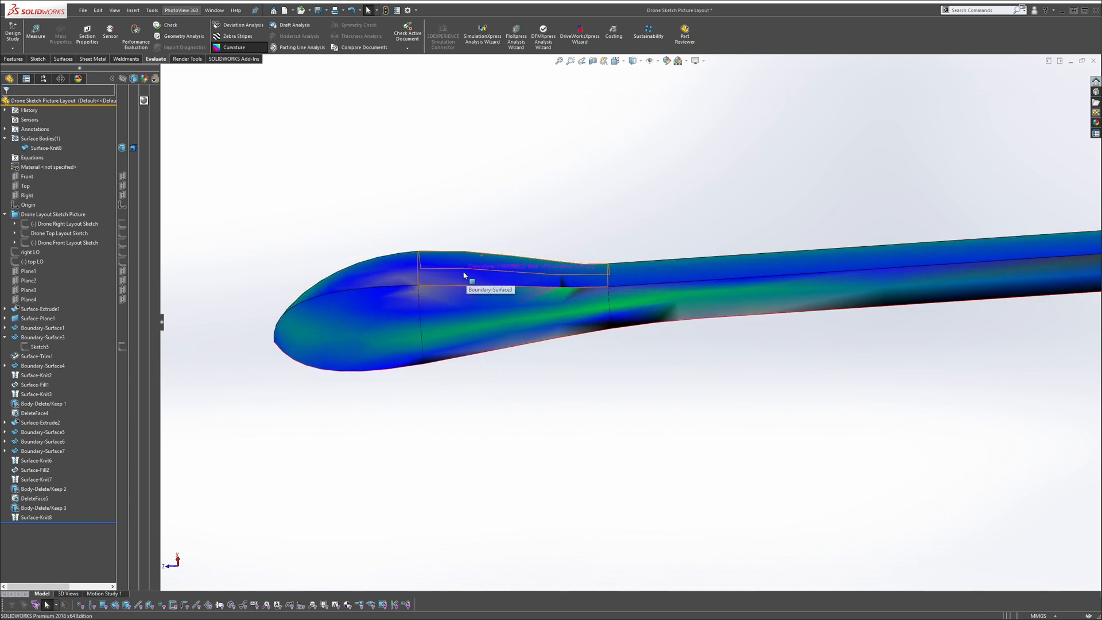
middle_drag(596, 260, 618, 188)
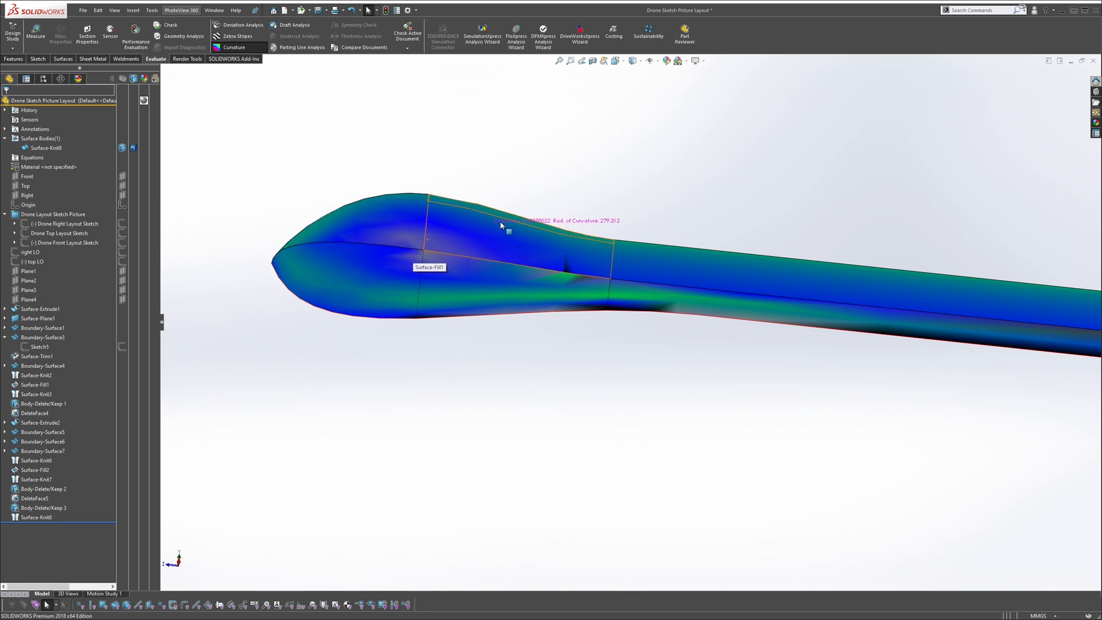
scroll(504, 221, up, 5)
scroll(681, 342, down, 5)
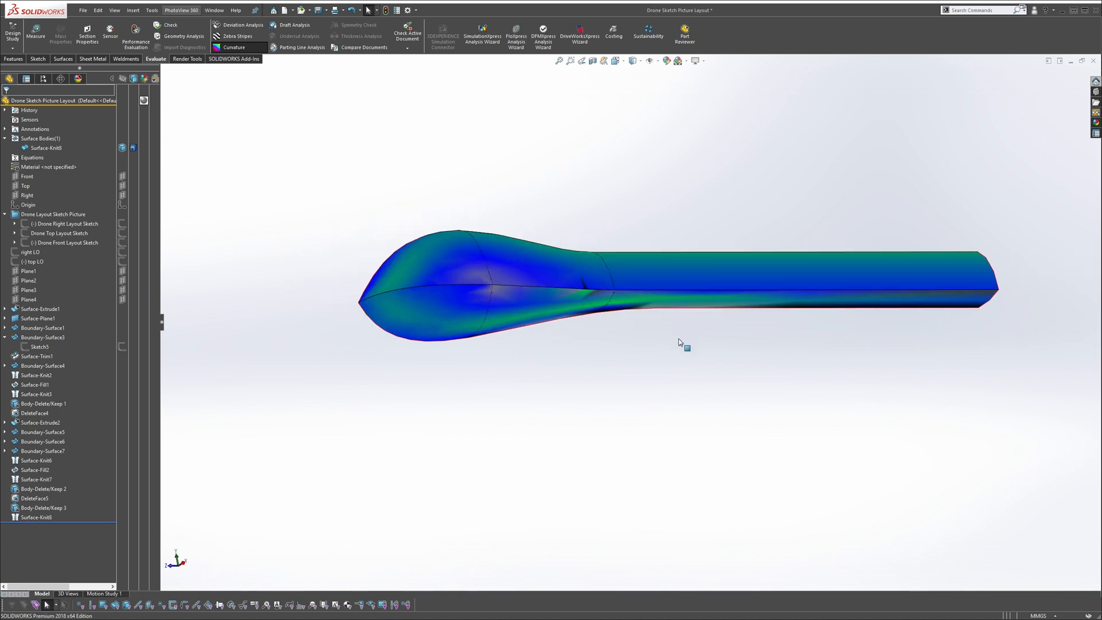
scroll(564, 270, up, 3)
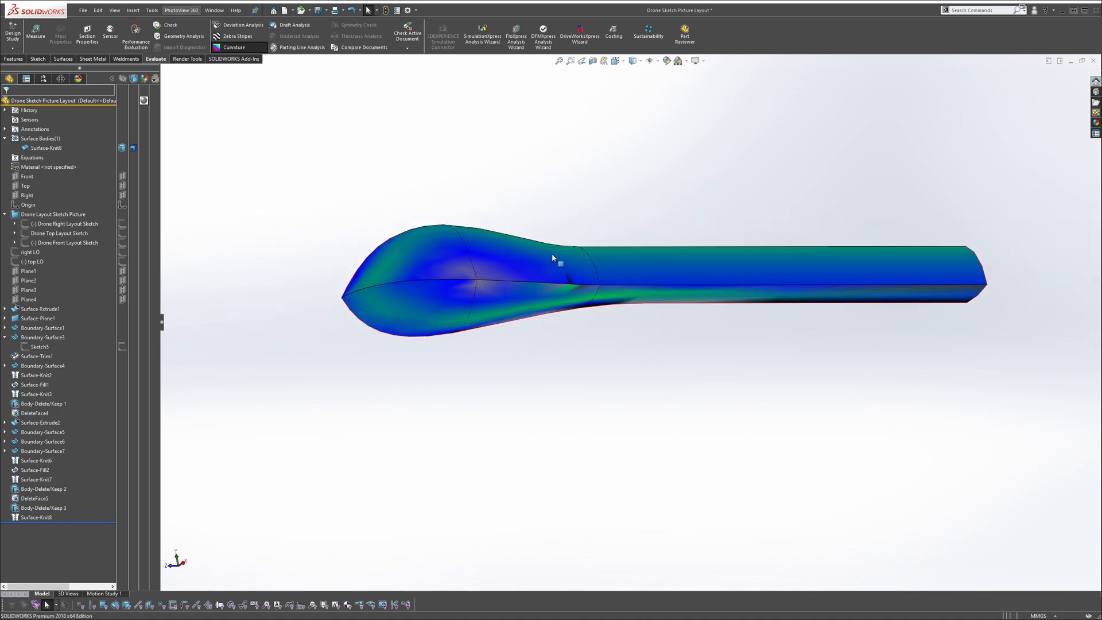
middle_drag(552, 253, 539, 166)
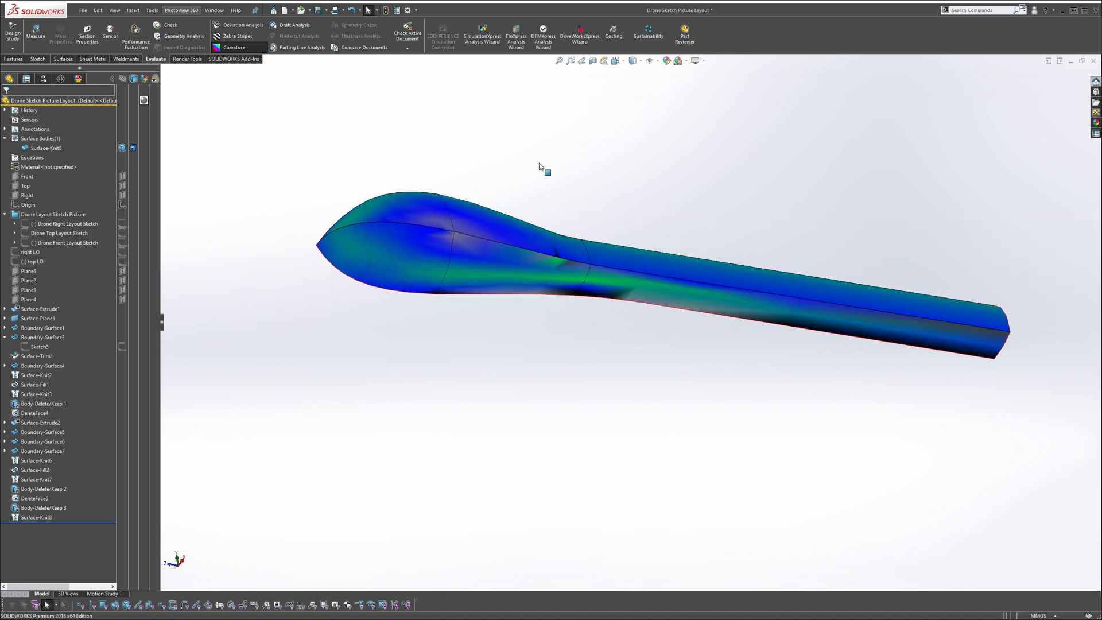
click(234, 47)
middle_drag(476, 143, 446, 202)
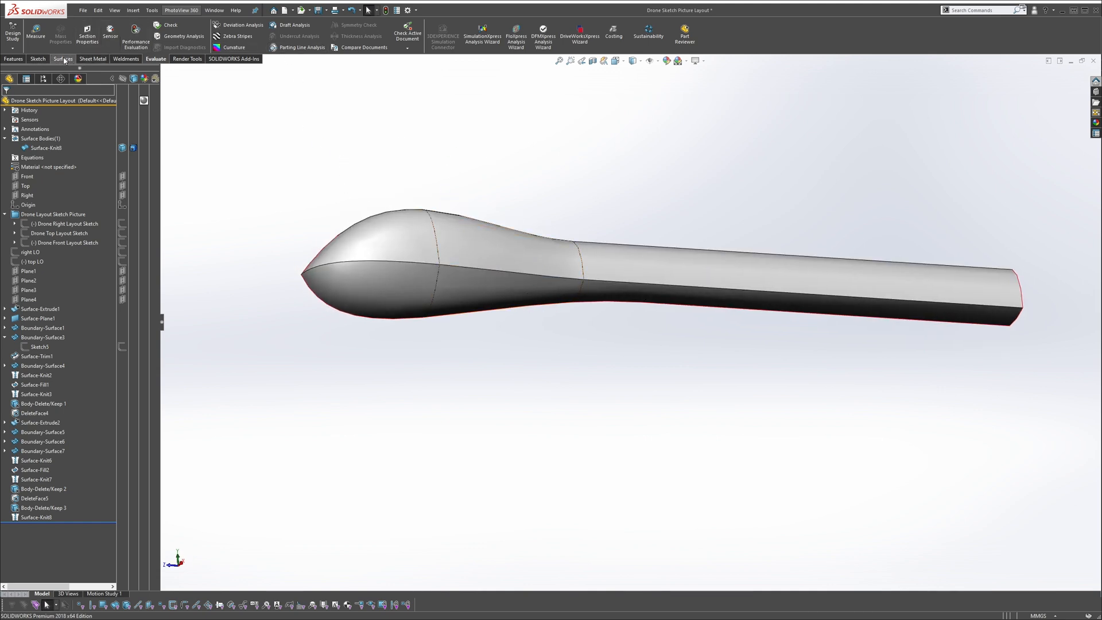
Begin a face fillet on the fuselage with its size defined by chord width
click(14, 59)
click(239, 30)
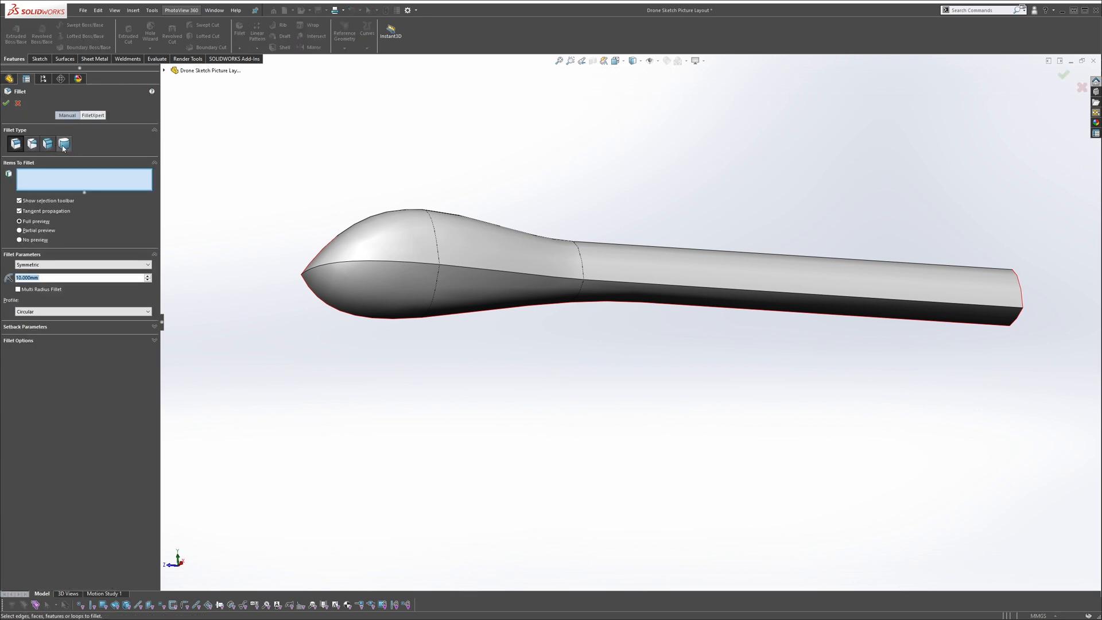
click(63, 144)
click(51, 146)
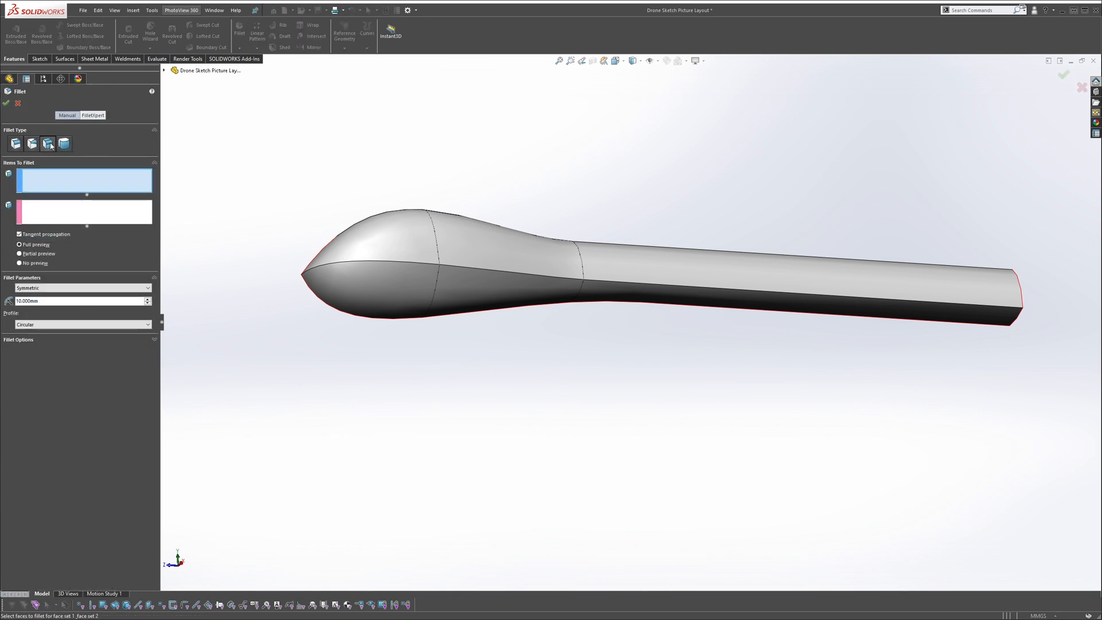
click(64, 287)
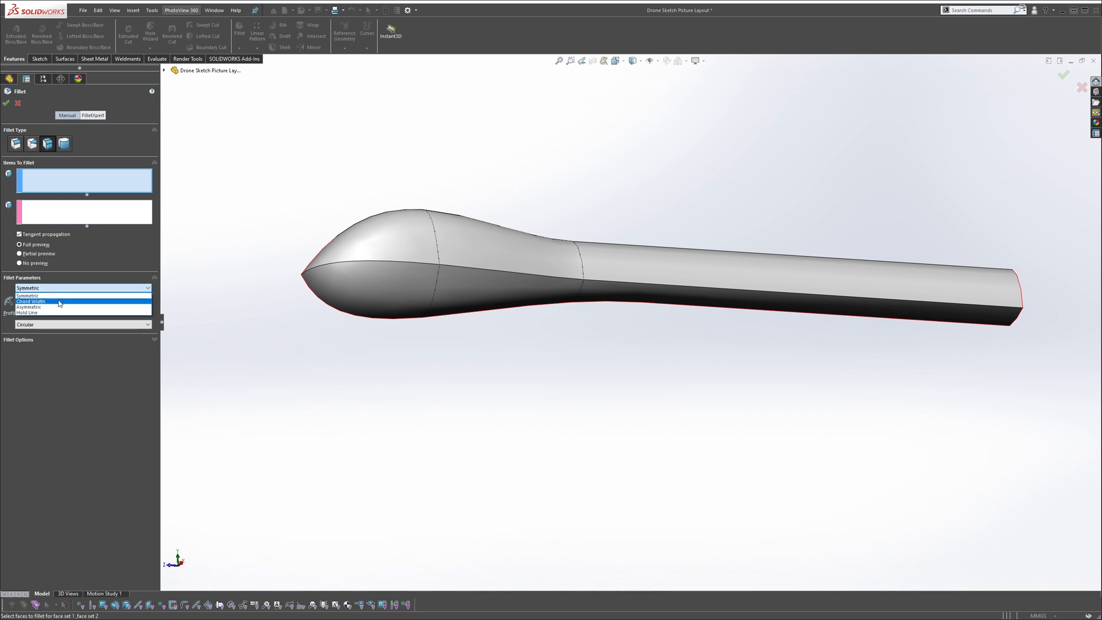
click(59, 302)
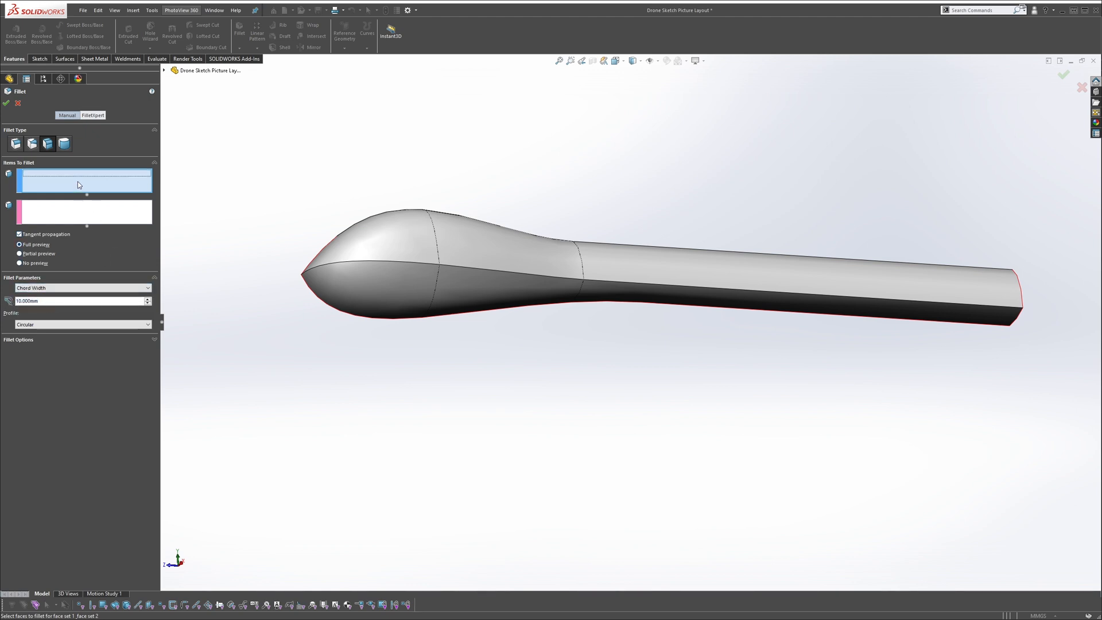
Choose the upper and lower tail faces as the fillet's two face sets and set the chord width to 12 mm
click(633, 259)
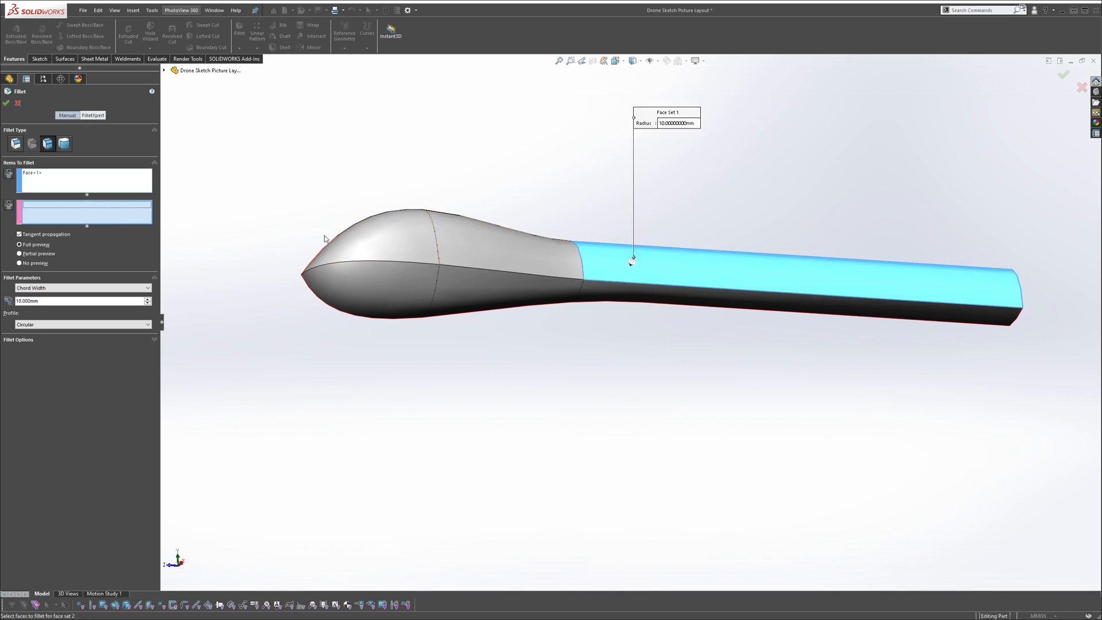
click(599, 290)
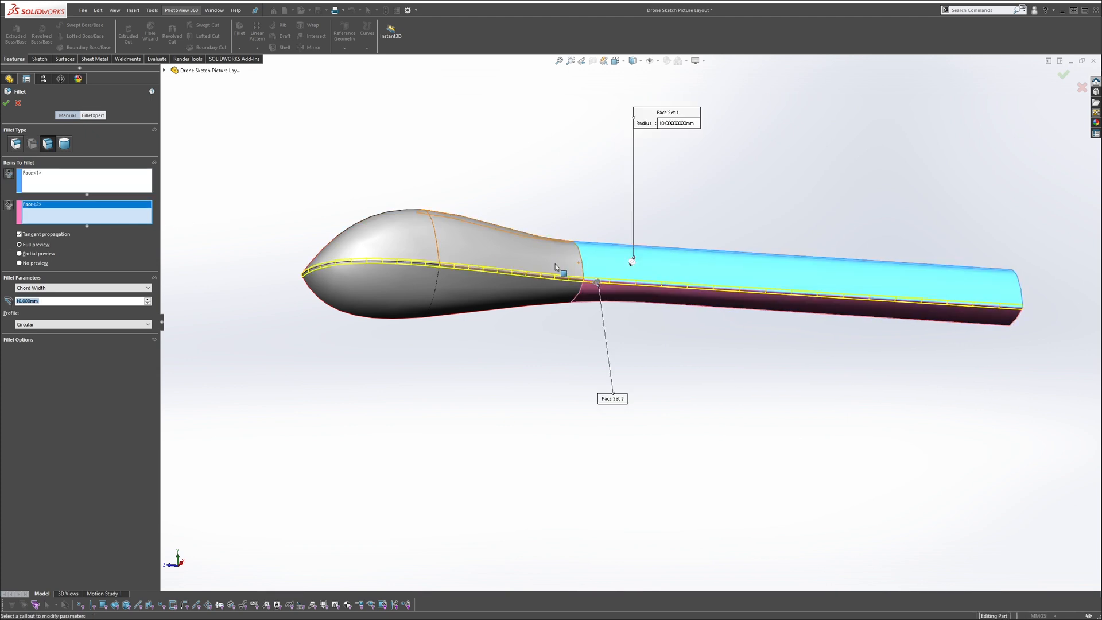
scroll(524, 278, down, 5)
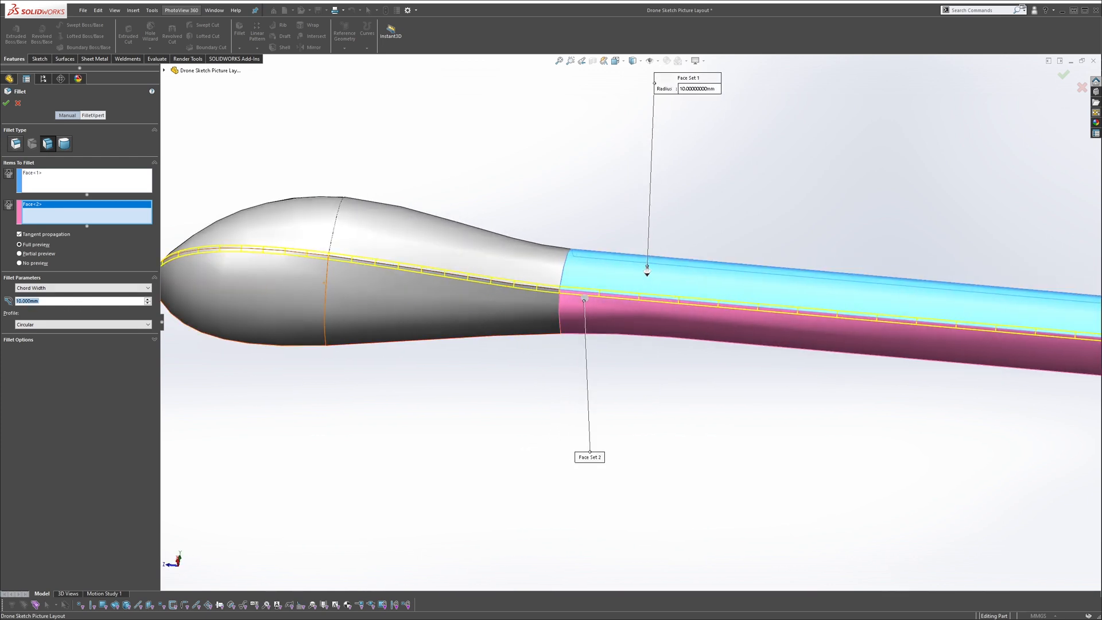
text(12)
key(Return)
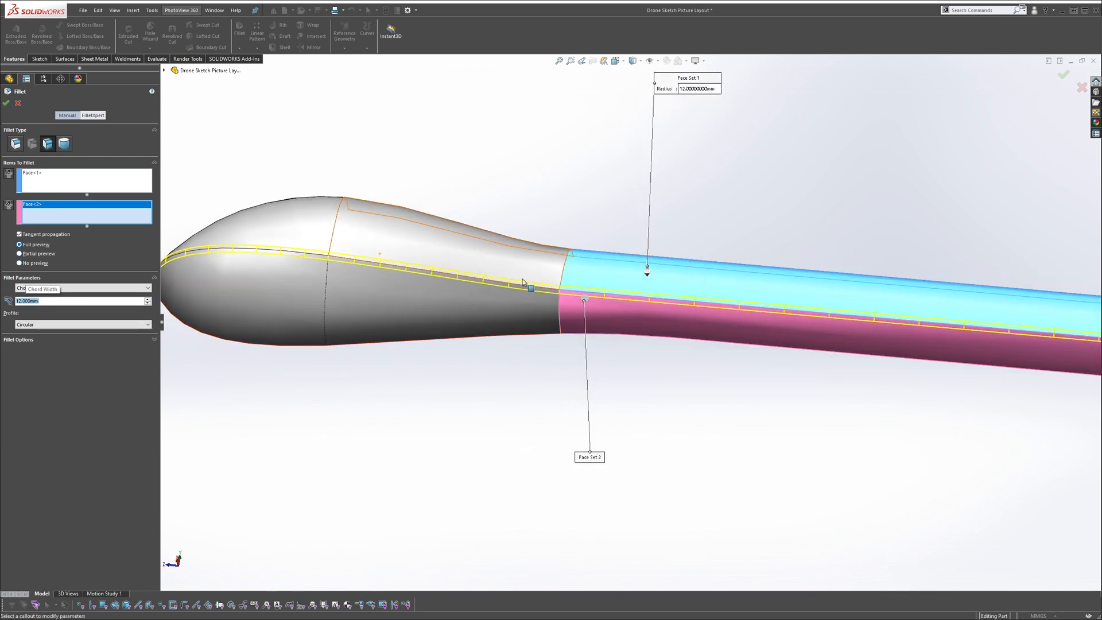
Try a 1 mm chord width for the face fillet and inspect its preview along the side edge
middle_drag(430, 310, 338, 309)
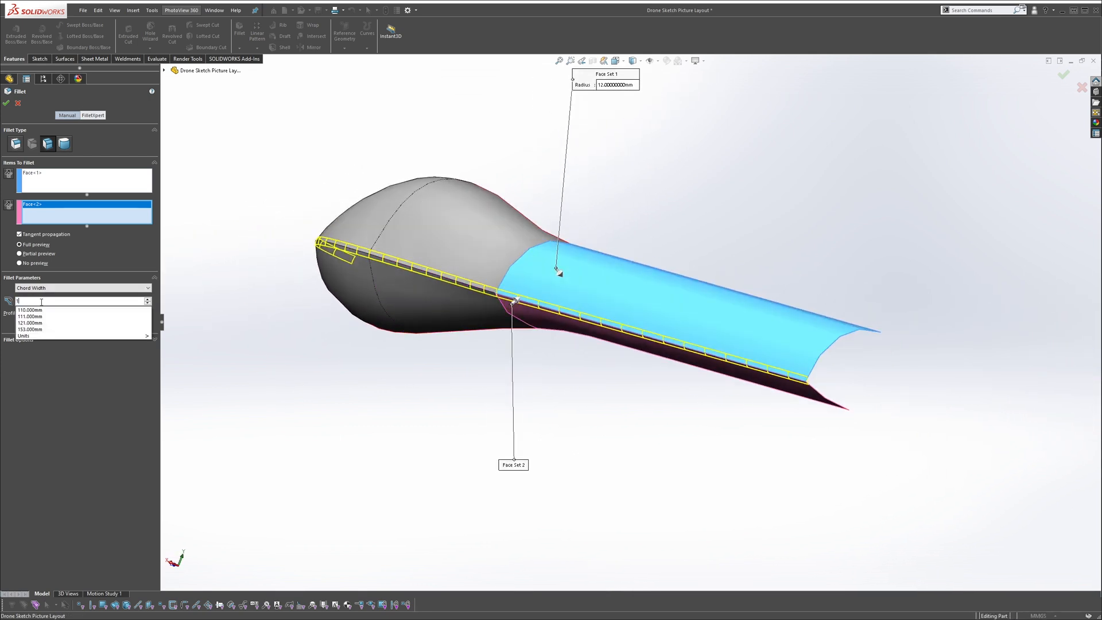
text(1)
key(Return)
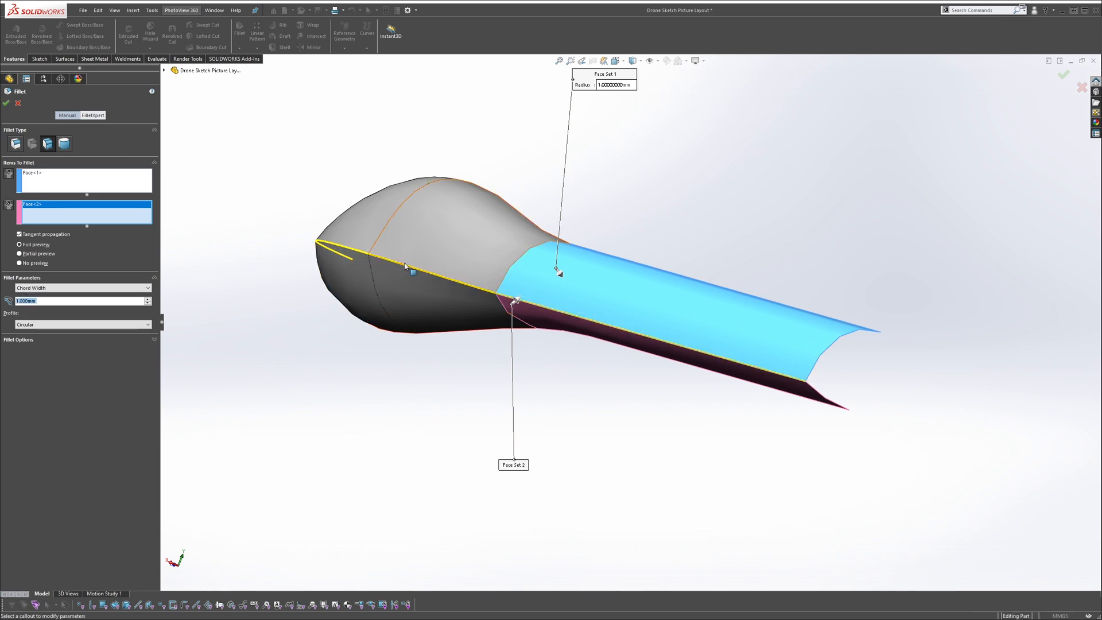
scroll(488, 286, down, 4)
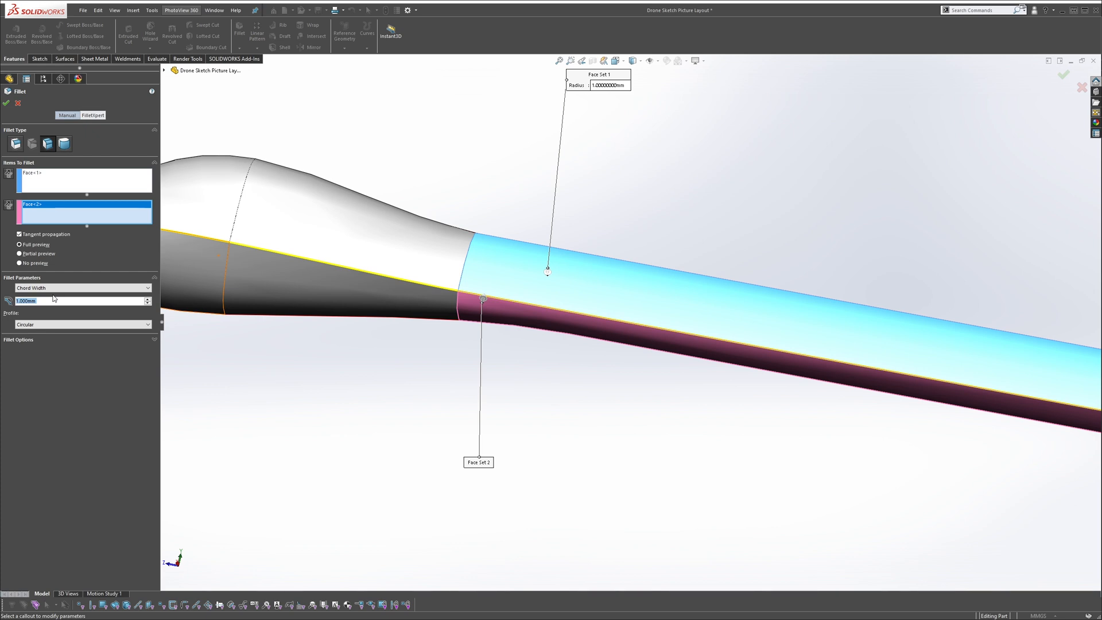
Set the face fillet's chord width to 12 mm and create the fillet along the fuselage's side edge
text(12)
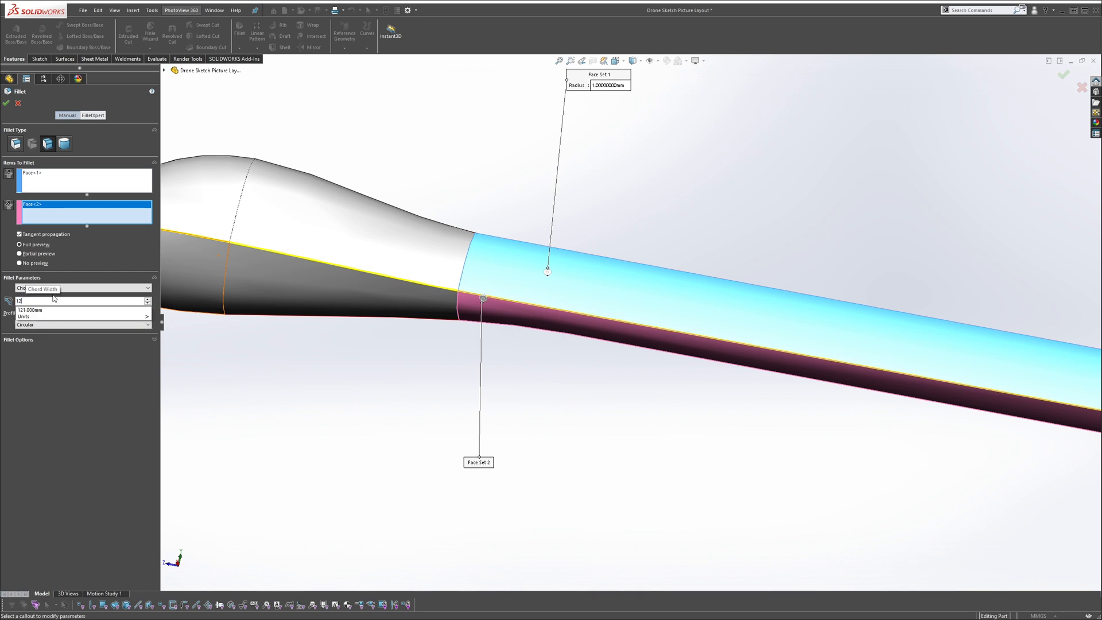
key(Return)
scroll(516, 264, up, 4)
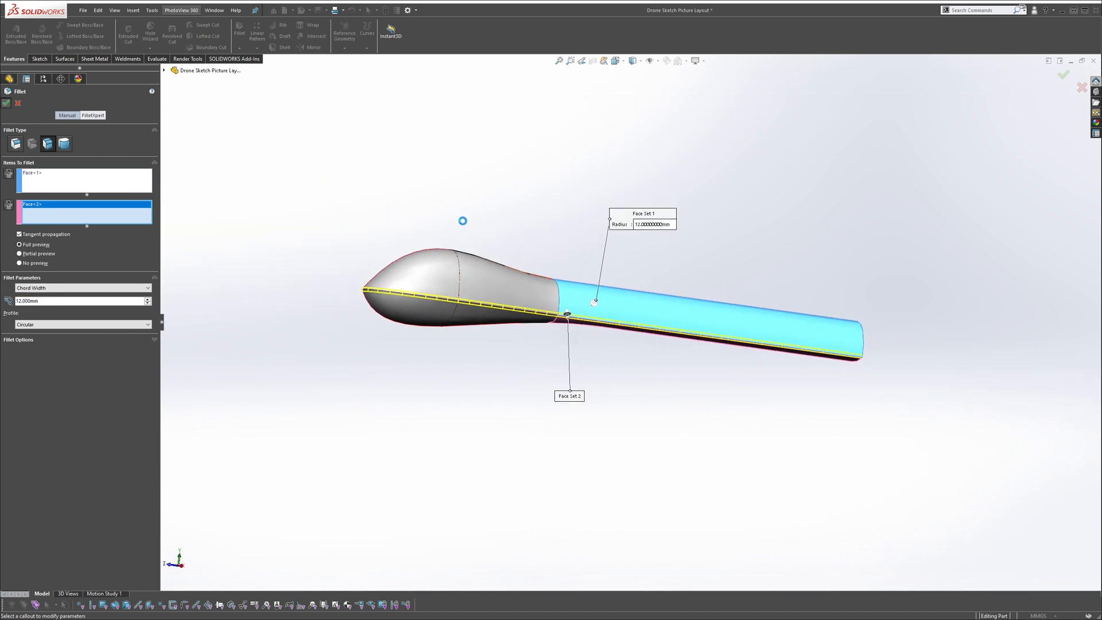
middle_drag(521, 250, 551, 276)
scroll(607, 315, down, 3)
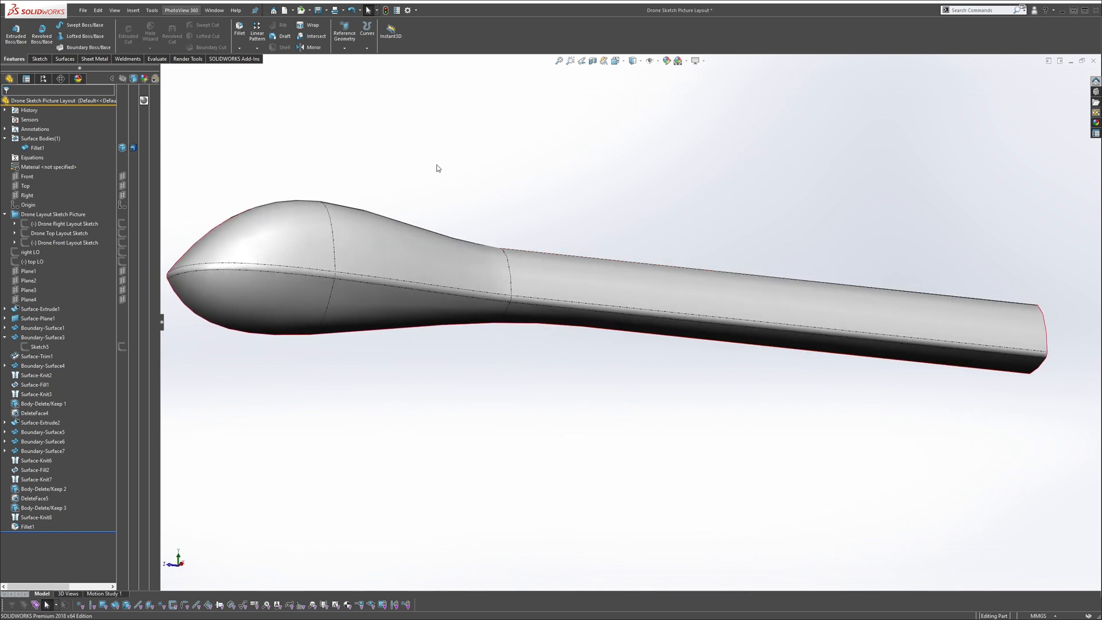
Display the curvature color map on the filleted fuselage, examine the fillet's transitions and turn the map off
click(157, 59)
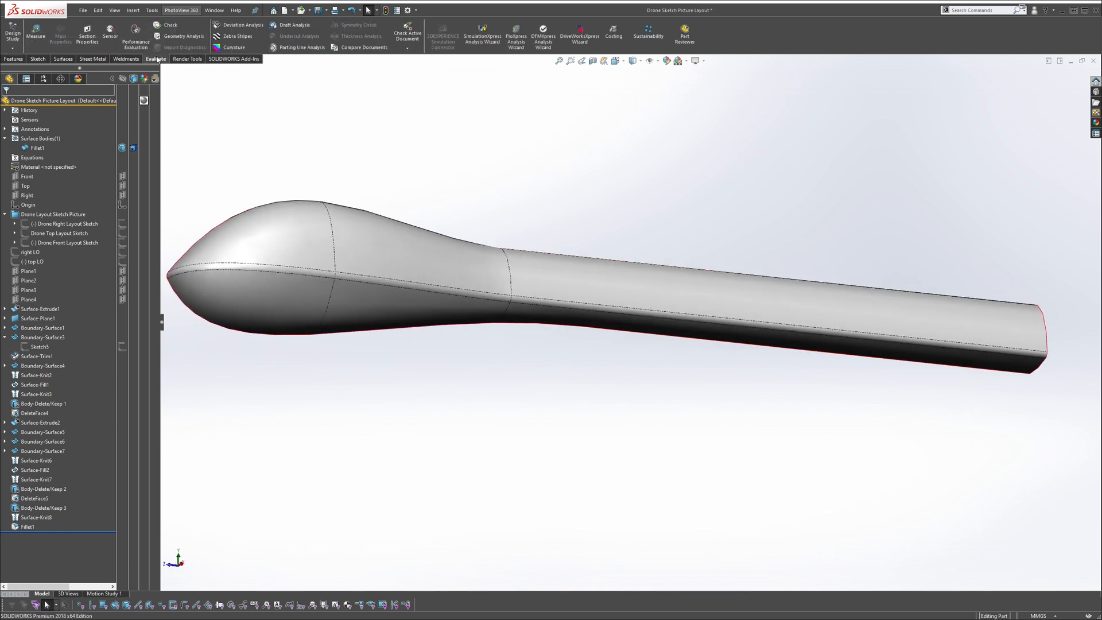
click(242, 48)
middle_drag(279, 70, 496, 304)
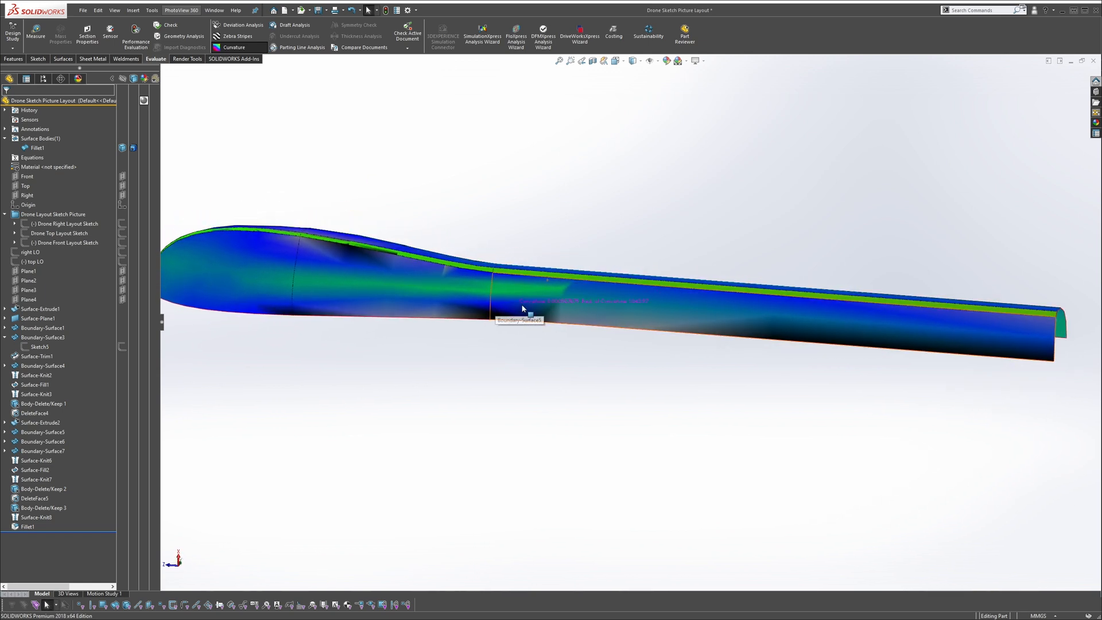
middle_drag(574, 310, 672, 337)
mouse_move(660, 361)
middle_down()
mouse_move(577, 303)
mouse_move(537, 247)
mouse_move(504, 280)
mouse_move(525, 262)
mouse_move(530, 161)
mouse_move(853, 460)
mouse_move(841, 458)
mouse_move(878, 533)
mouse_move(861, 468)
mouse_move(881, 458)
mouse_move(802, 445)
middle_up()
mouse_move(553, 320)
middle_down()
mouse_move(544, 381)
mouse_move(561, 247)
mouse_move(453, 187)
middle_up()
click(235, 47)
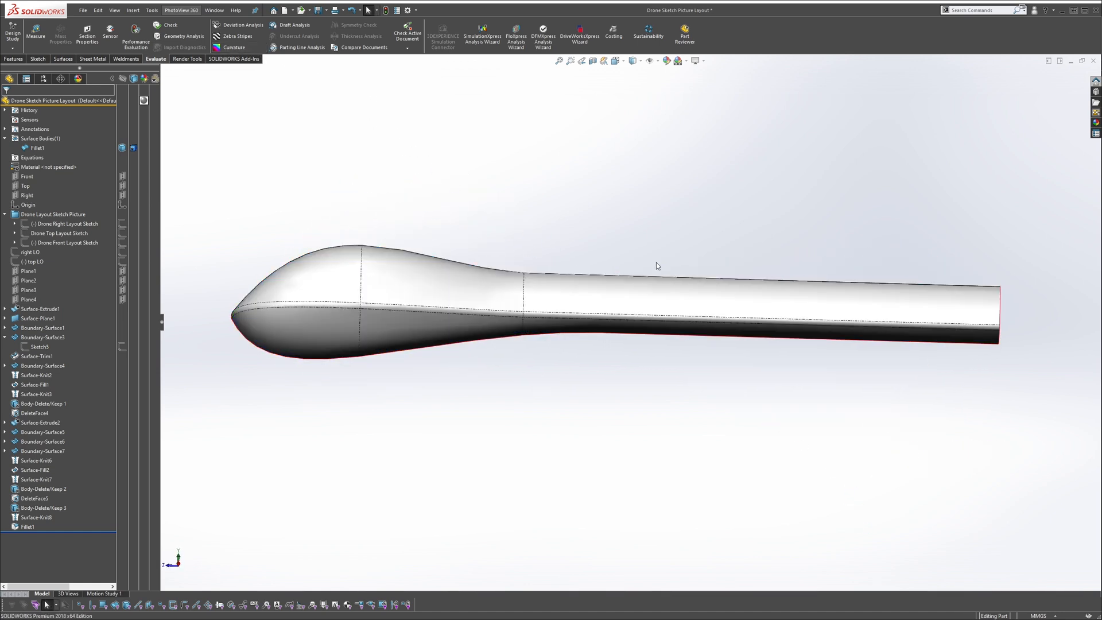
middle_drag(656, 264, 610, 233)
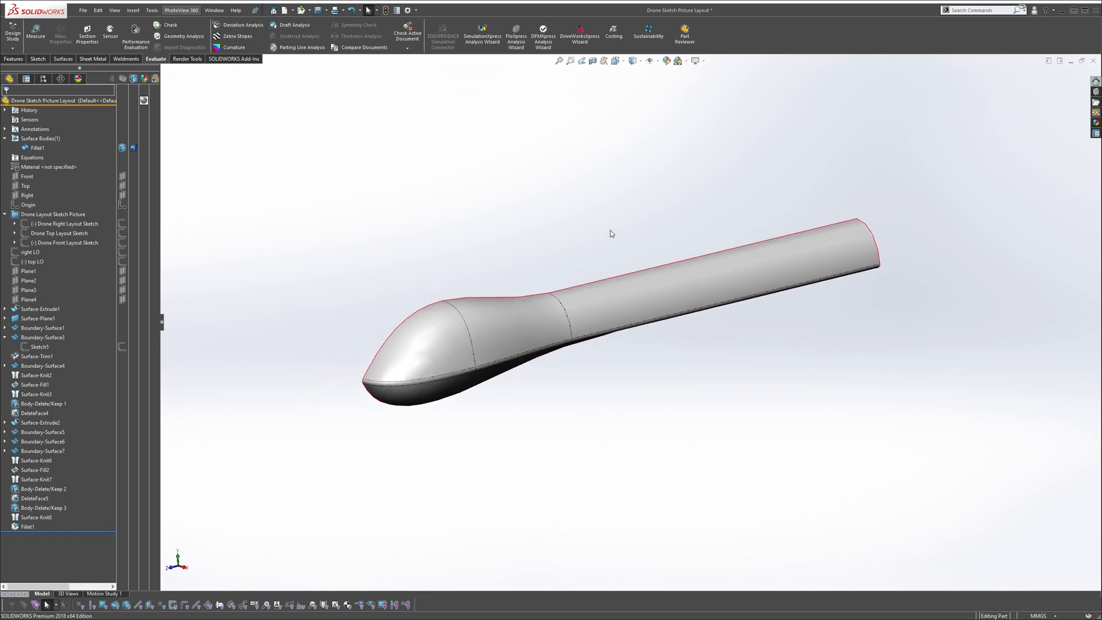
mouse_move(651, 284)
middle_down()
mouse_move(718, 263)
mouse_move(632, 281)
mouse_move(648, 288)
mouse_move(634, 281)
middle_up()
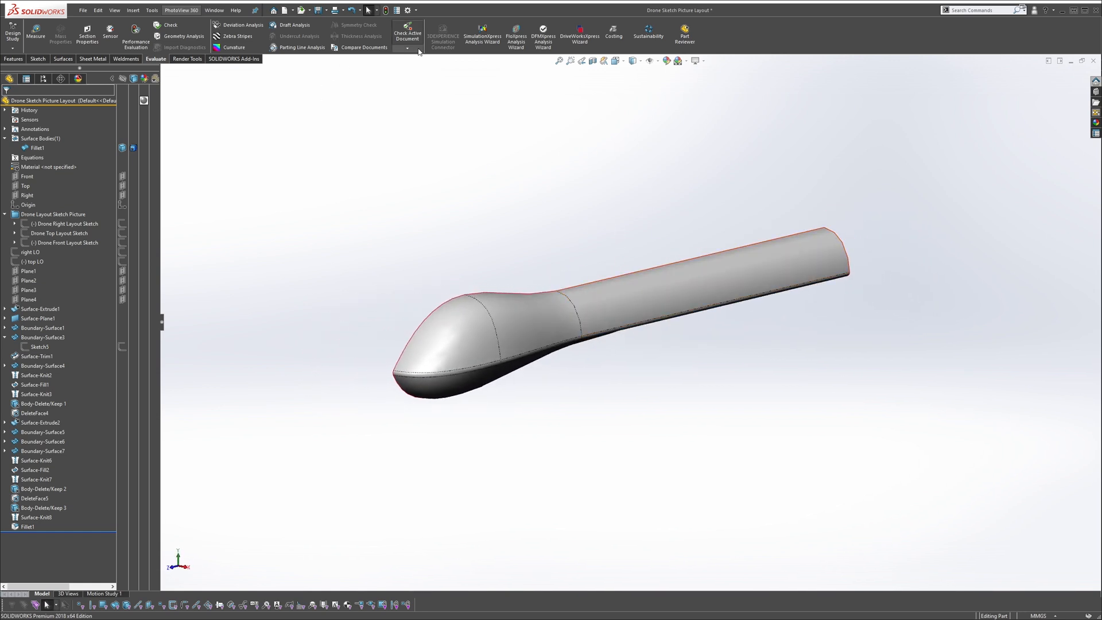
Mirror the filleted fuselage surface body about the Right plane without knitting the surfaces
click(15, 59)
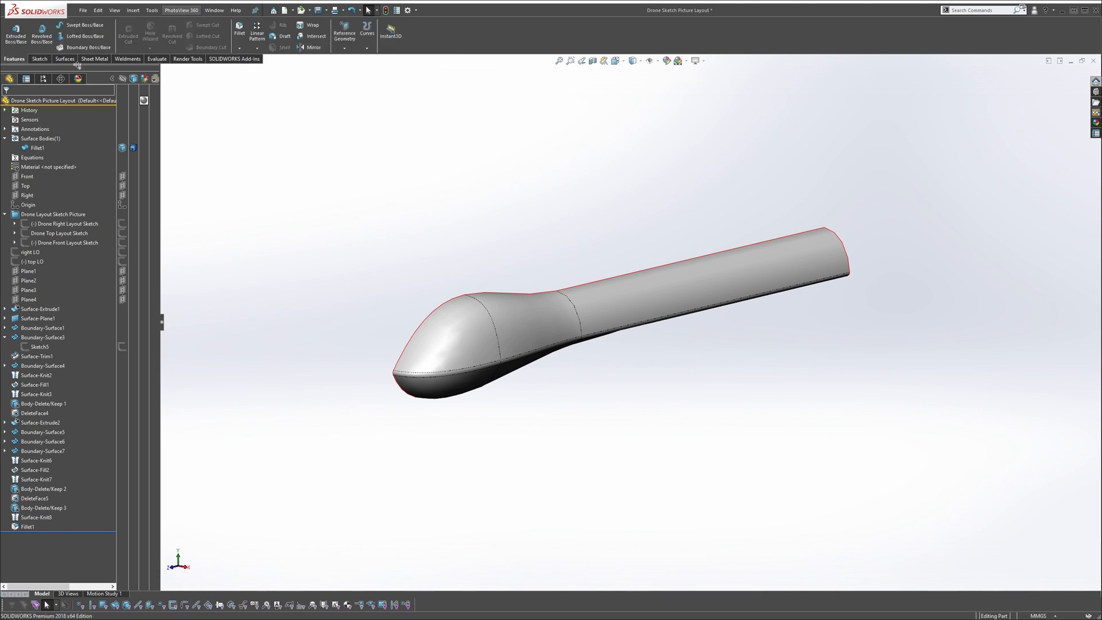
middle_drag(663, 343, 552, 178)
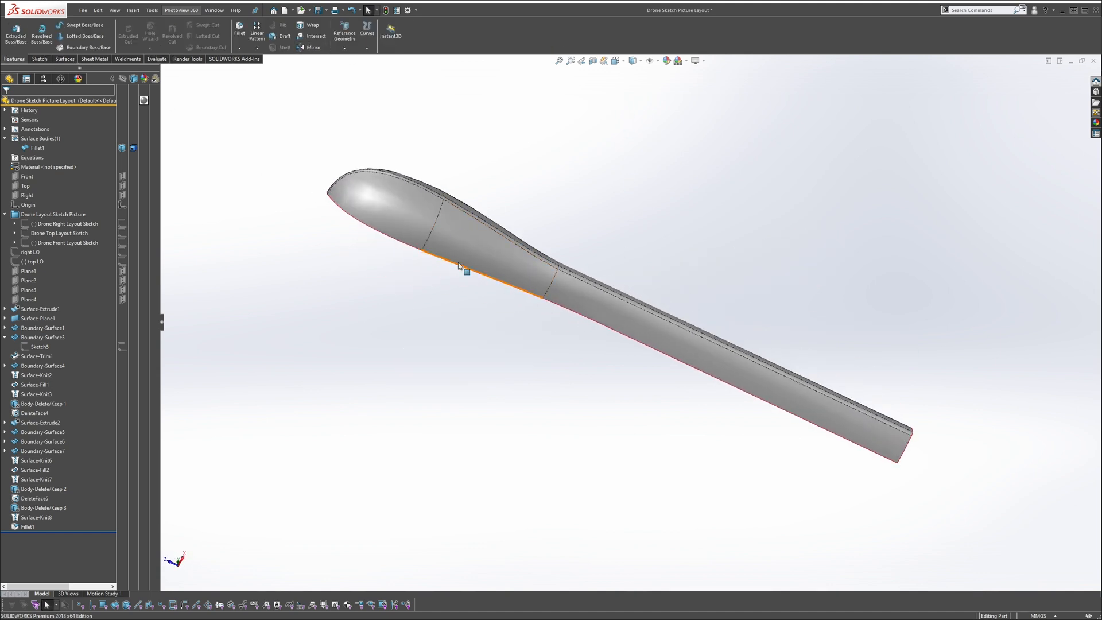
middle_drag(509, 287, 454, 360)
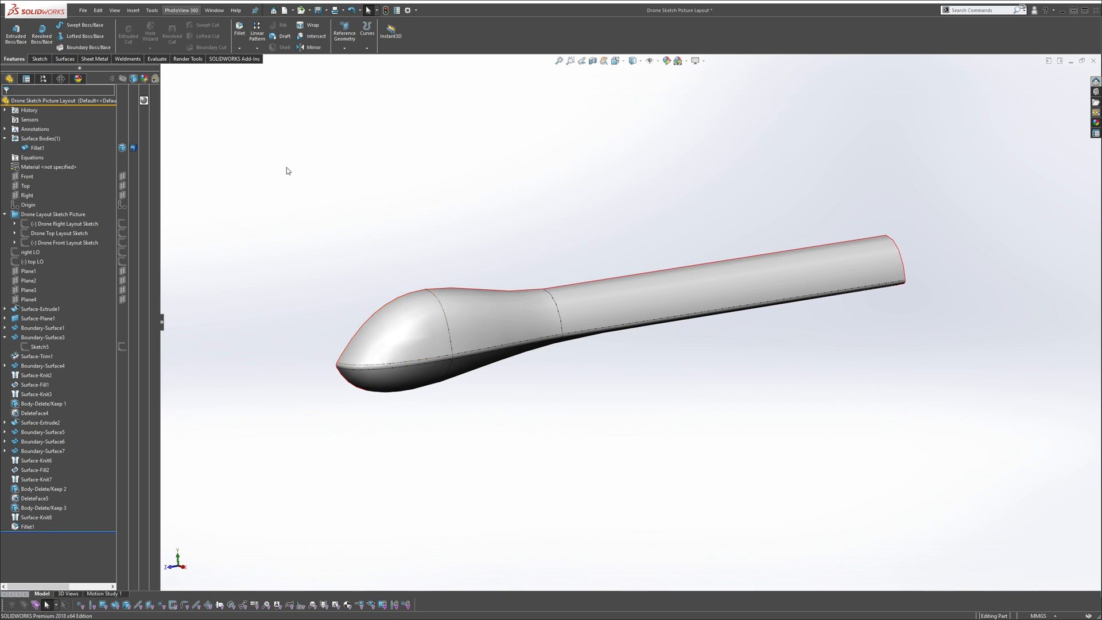
drag(71, 64, 556, 30)
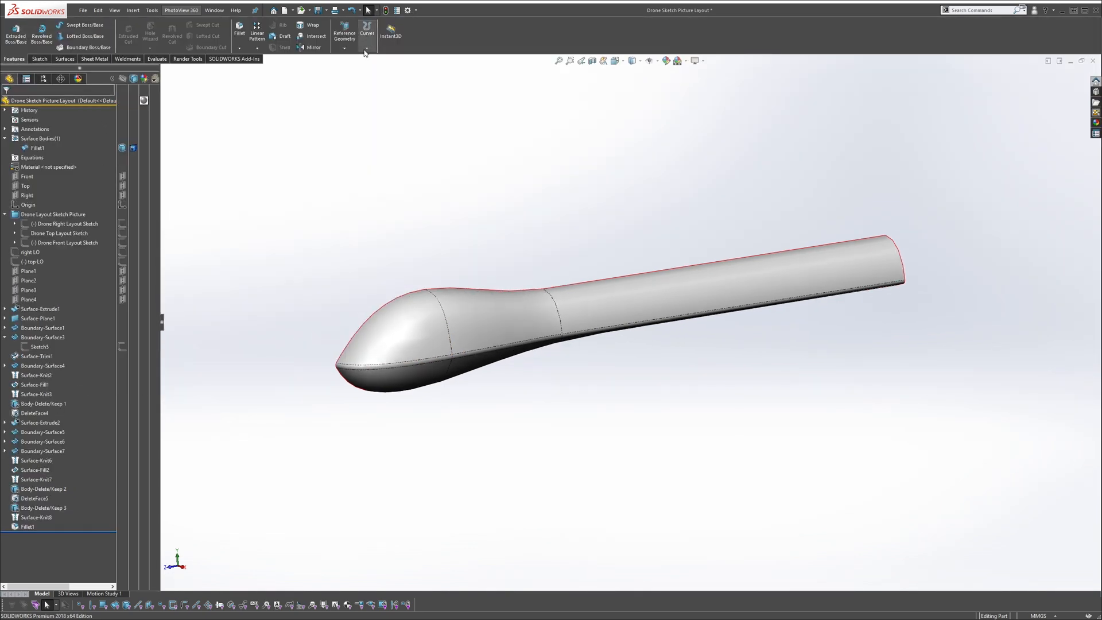
click(309, 47)
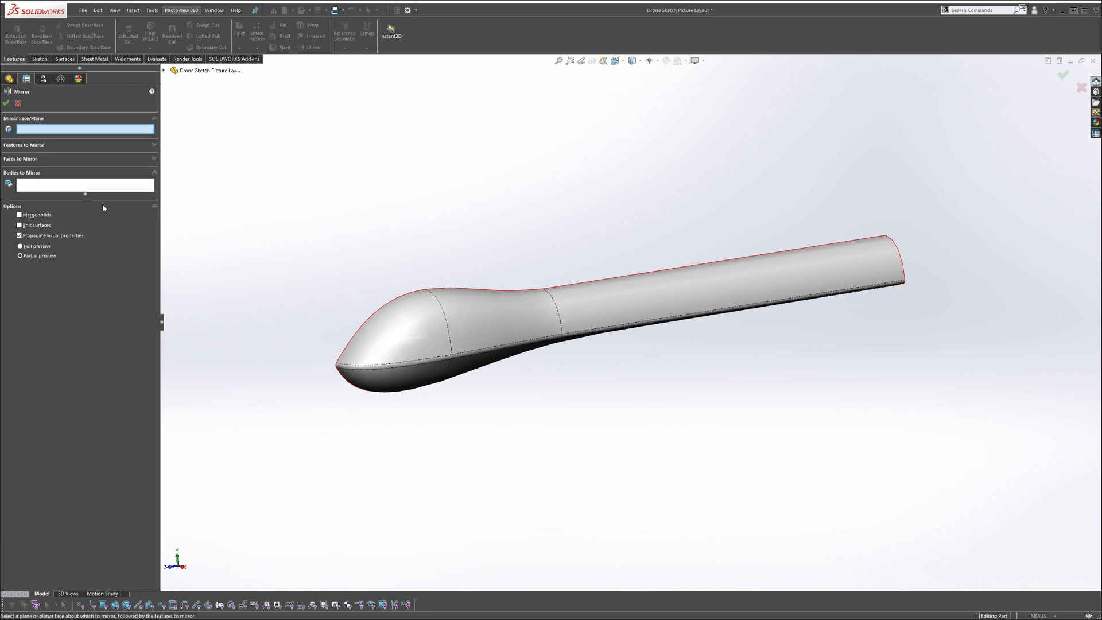
click(164, 70)
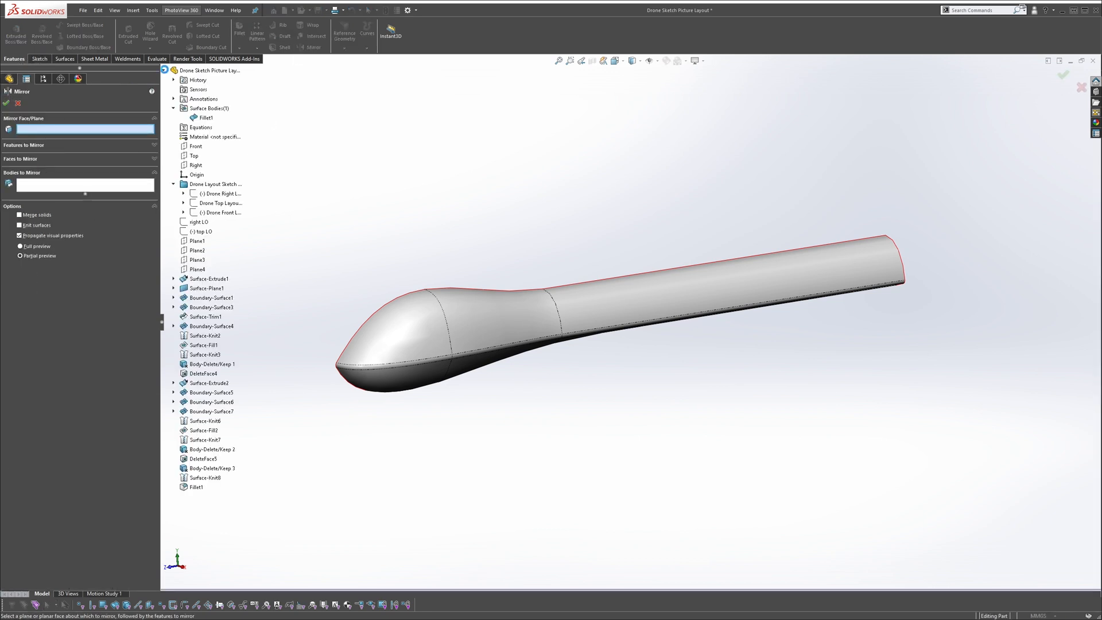
click(195, 165)
click(505, 347)
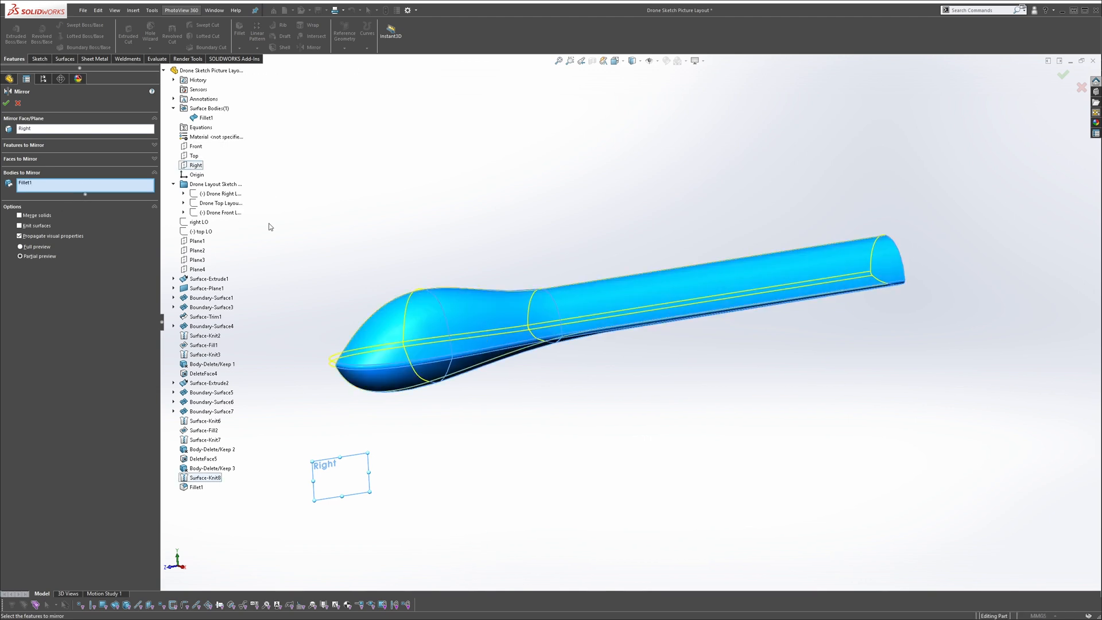
click(8, 105)
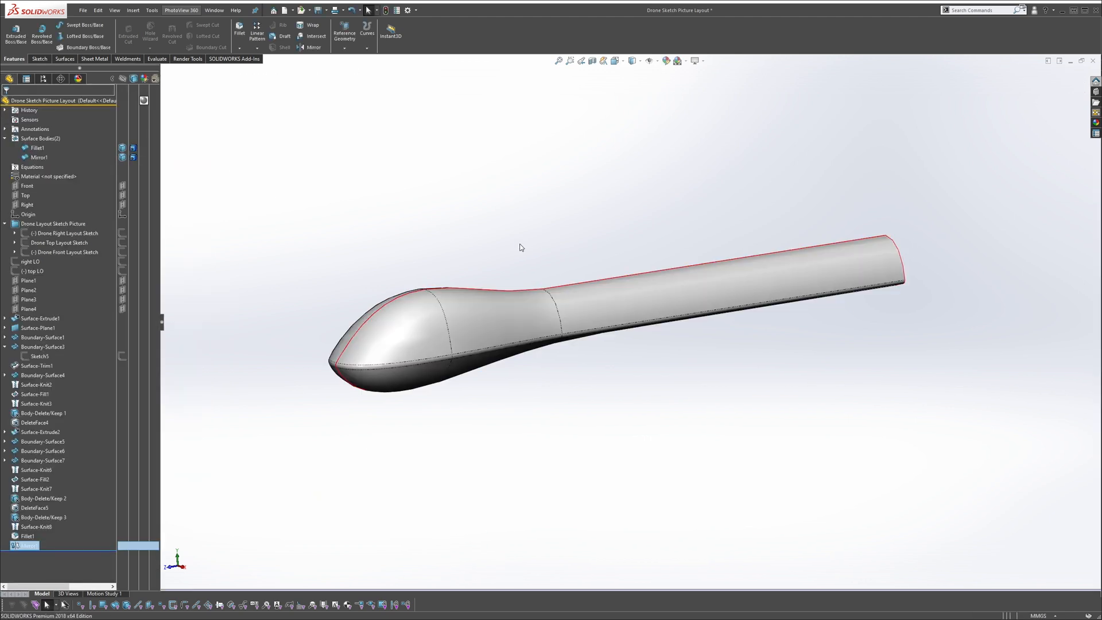
Knit the filleted fuselage half and its mirrored copy into a single surface body without creating a solid
click(65, 59)
click(354, 36)
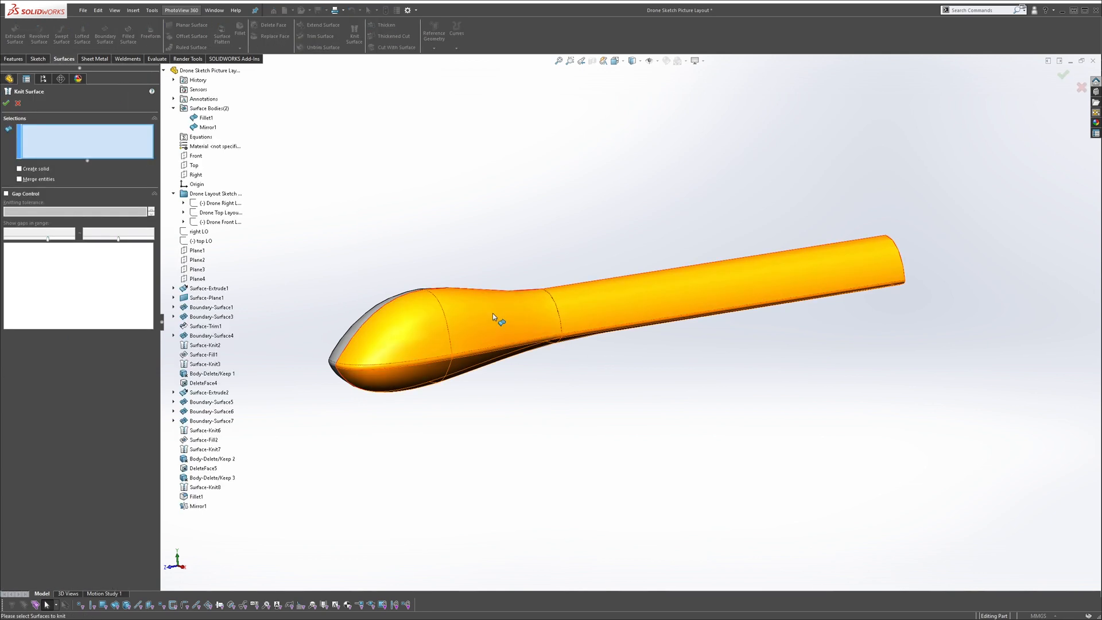
click(493, 312)
middle_drag(492, 312, 574, 334)
click(612, 310)
key(Return)
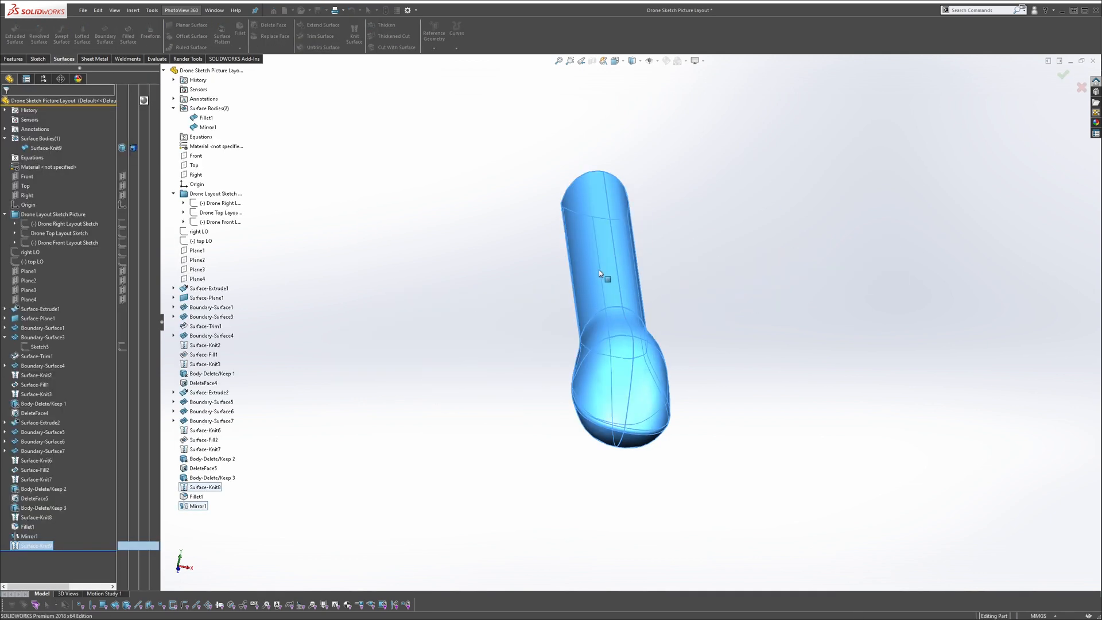
scroll(639, 204, down, 2)
click(792, 241)
Examine the knitted fuselage's center seam and the transition from the bulbous body into the tail boom
middle_drag(638, 281, 620, 140)
scroll(635, 256, up, 3)
middle_drag(633, 252, 612, 123)
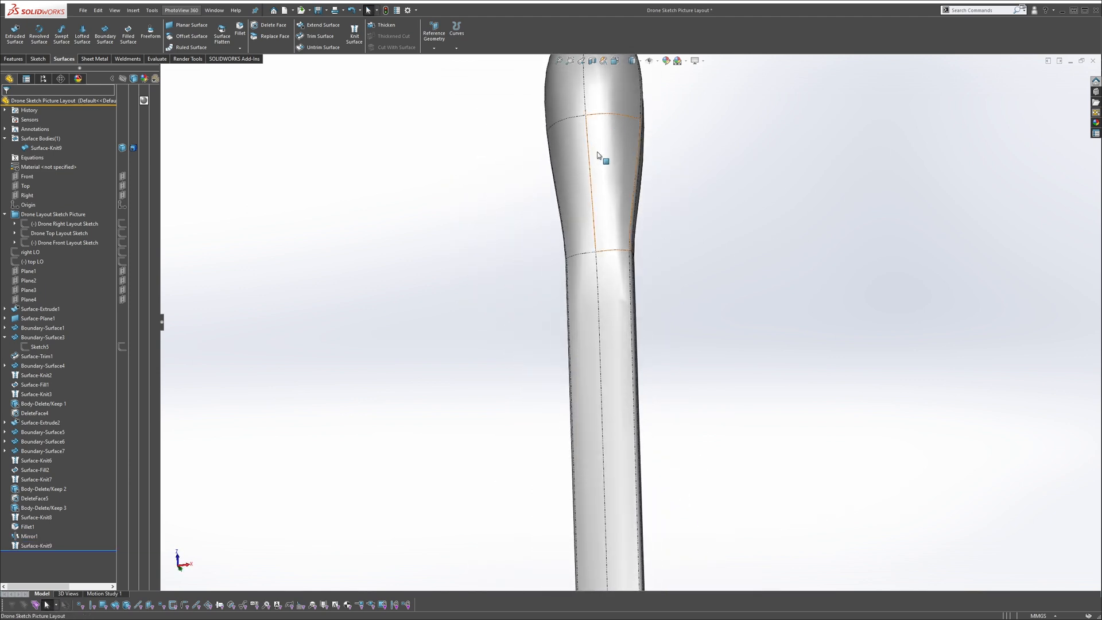
scroll(598, 158, up, 3)
scroll(618, 409, down, 3)
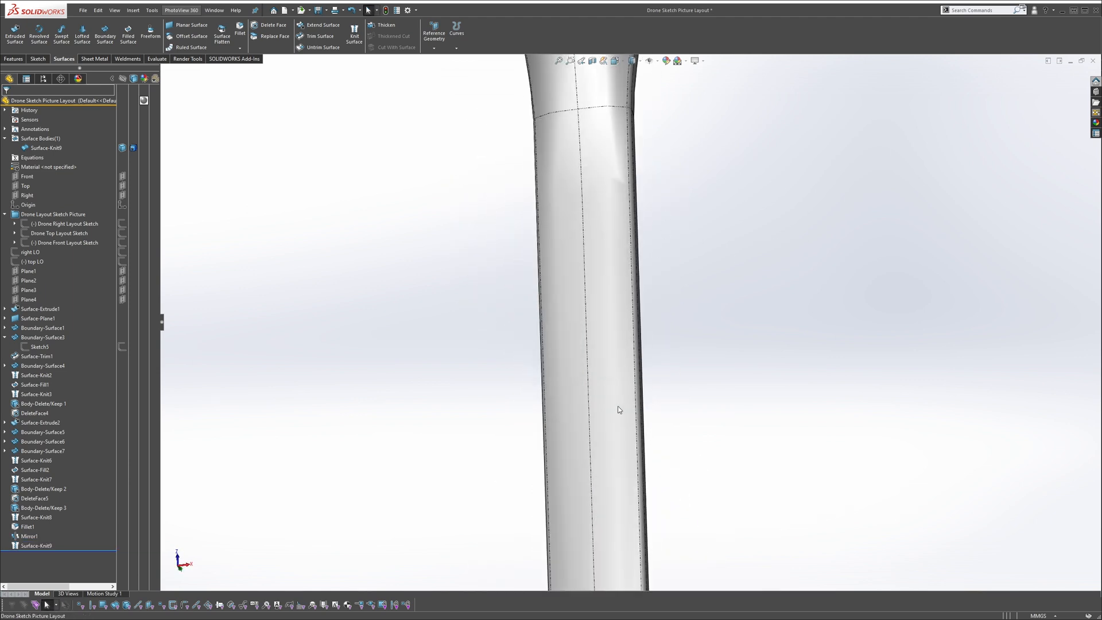
scroll(598, 276, up, 3)
scroll(600, 189, down, 3)
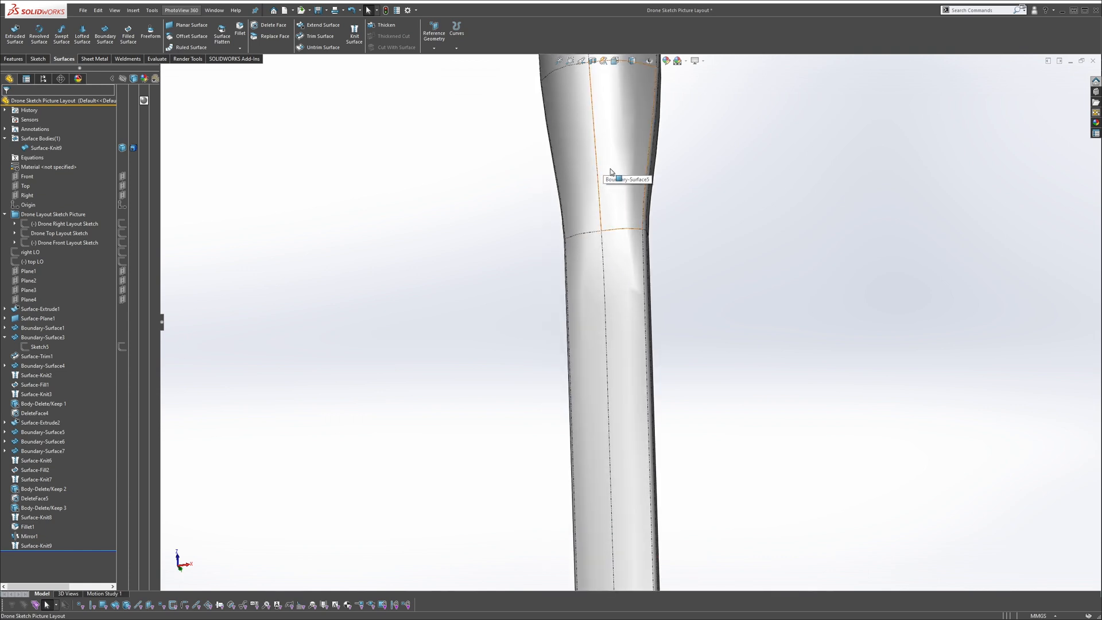
scroll(611, 172, up, 3)
middle_drag(626, 172, 571, 309)
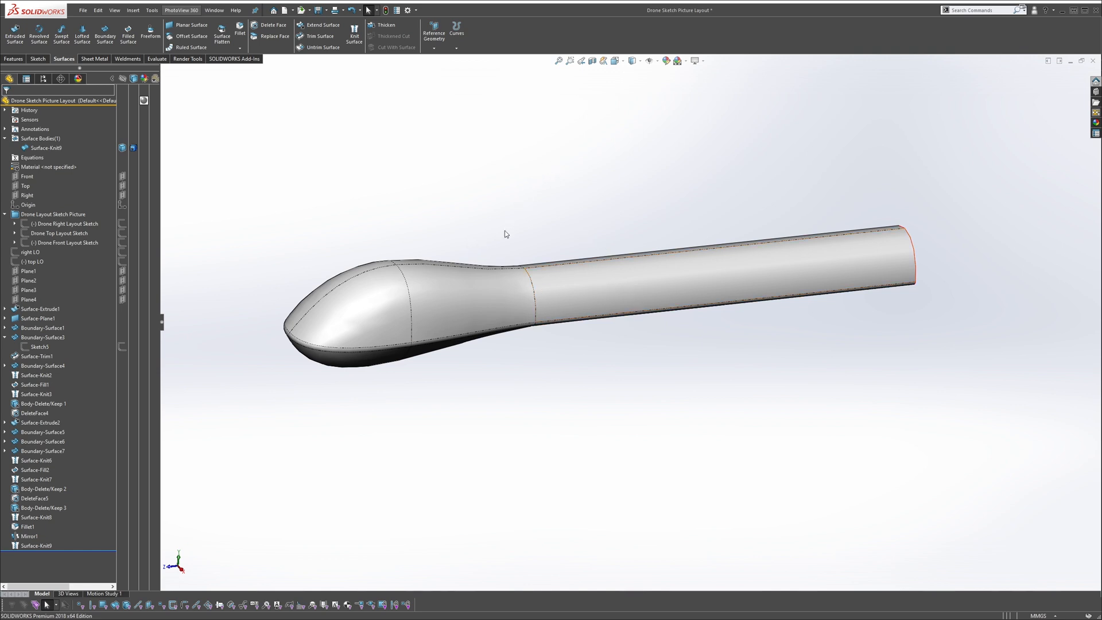
middle_drag(506, 234, 490, 259)
middle_drag(388, 308, 454, 253)
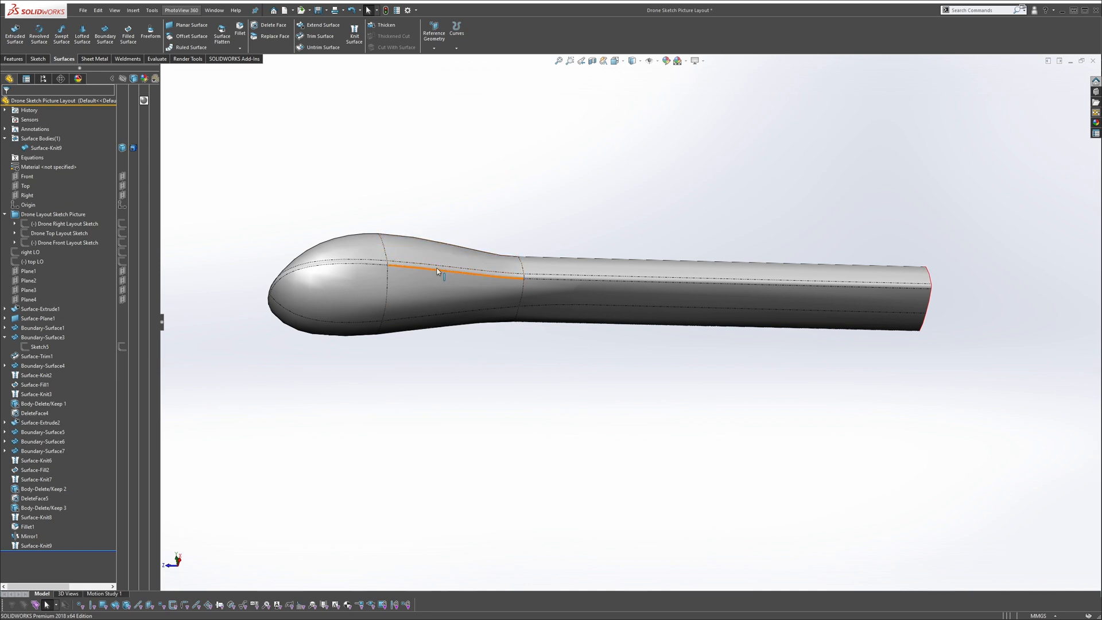
Inspect the nose surfaces and filleted side edge of the knitted fuselage, and look into the open tail end
click(352, 239)
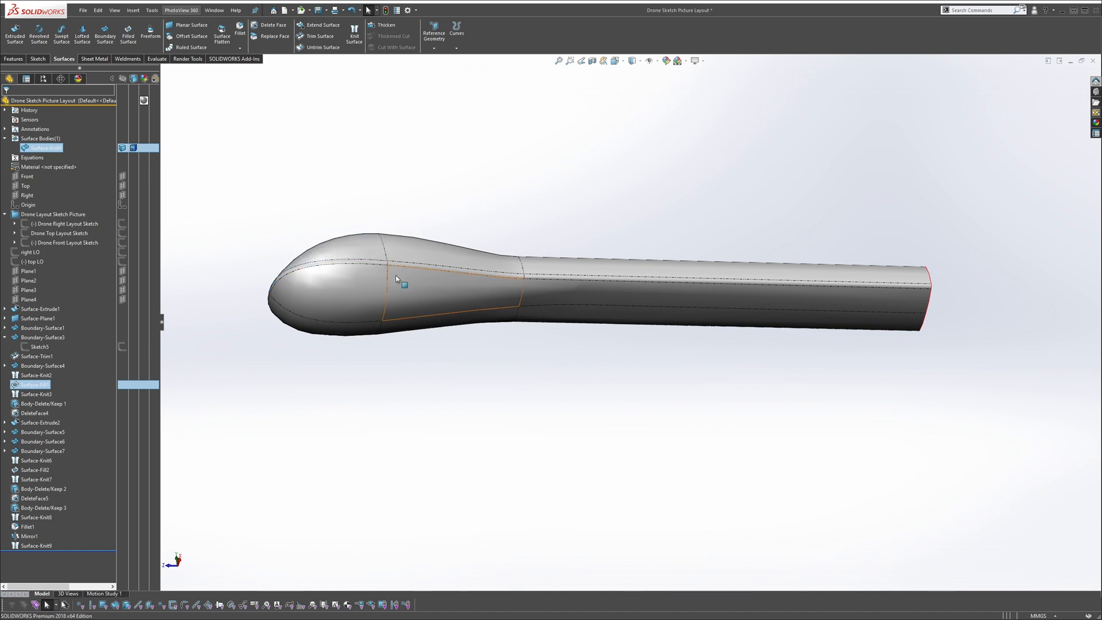
middle_drag(394, 274, 454, 375)
scroll(454, 375, down, 5)
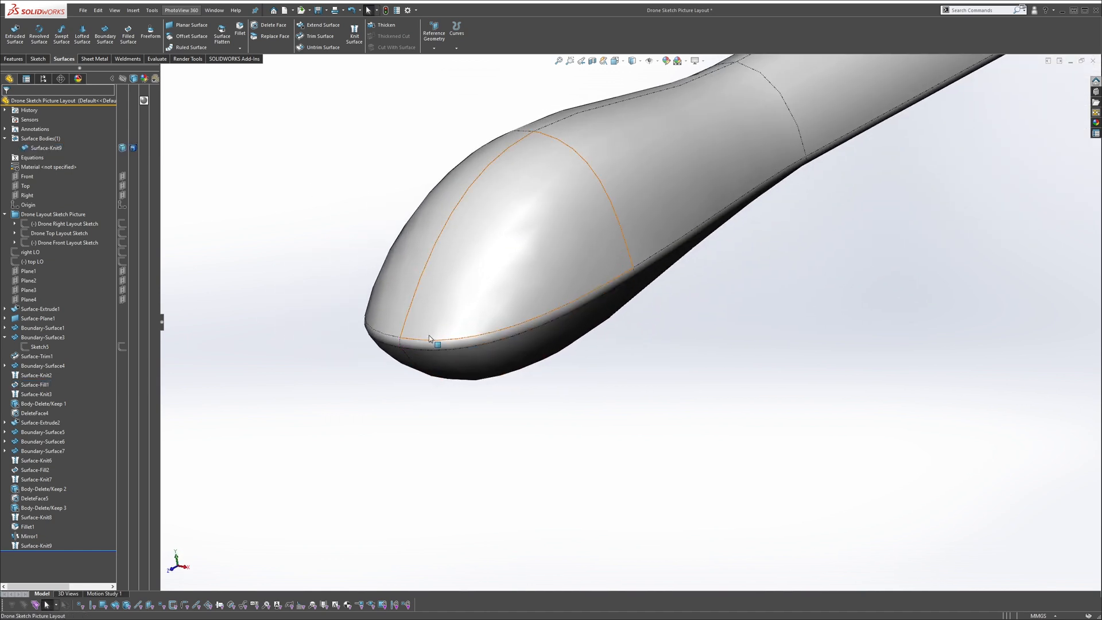
scroll(425, 335, down, 2)
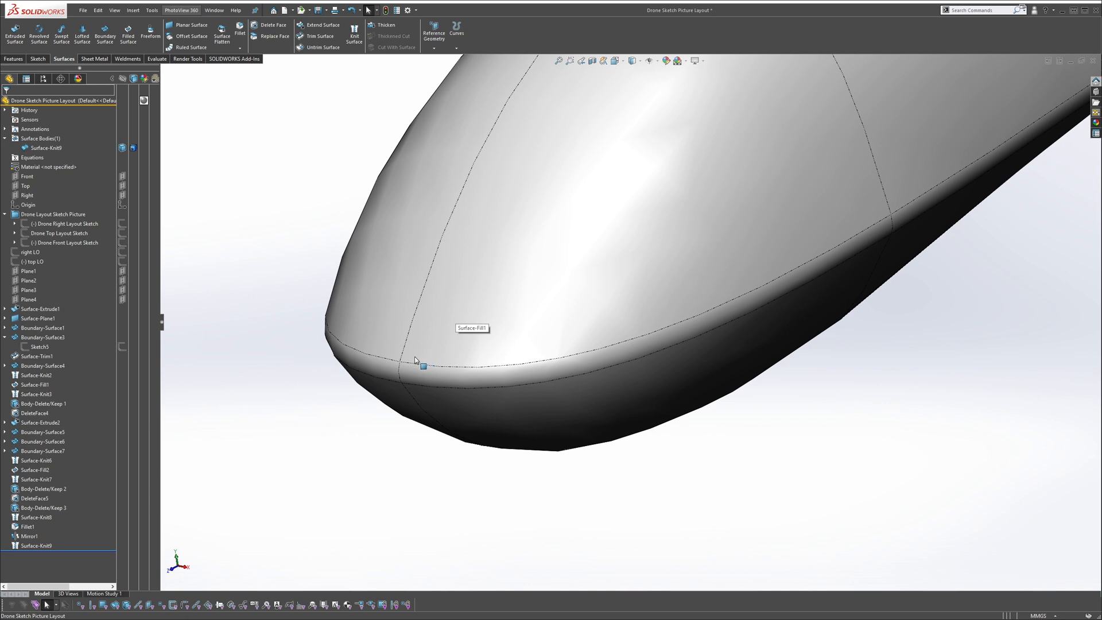
click(415, 356)
key(Escape)
scroll(717, 288, up, 10)
middle_drag(717, 288, 745, 261)
scroll(783, 257, down, 3)
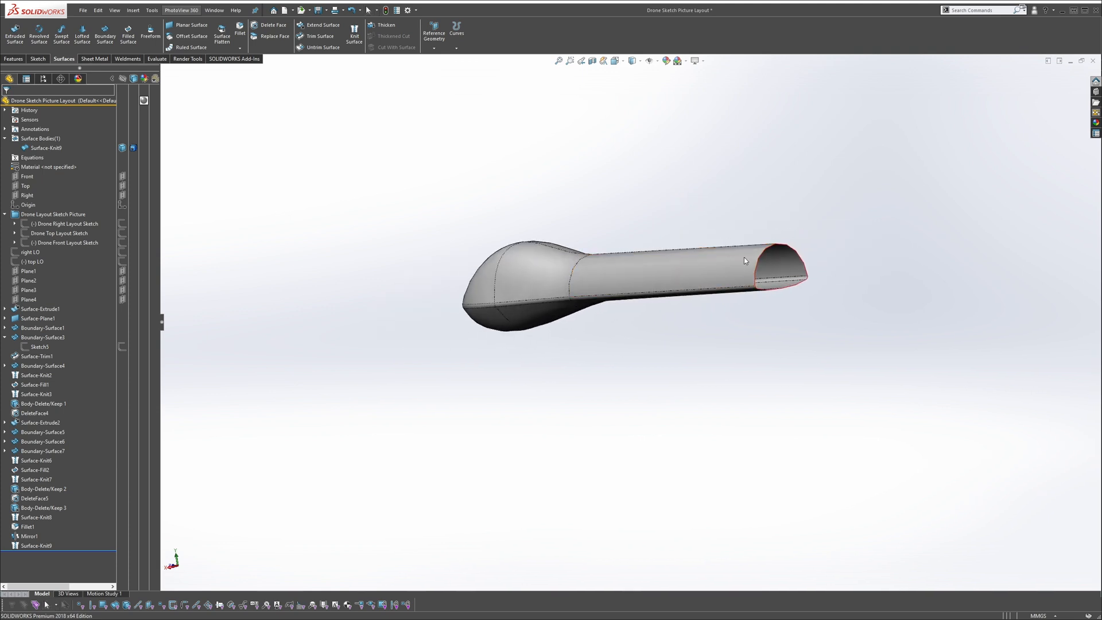
scroll(745, 261, down, 3)
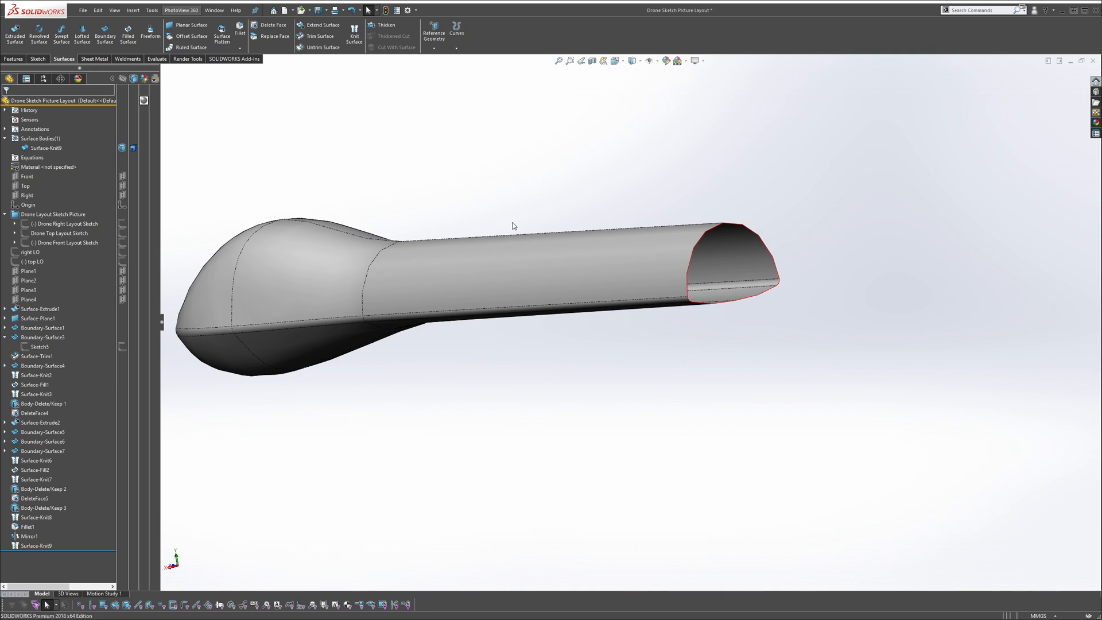
Try to define a planar surface across the open tail end from two of its boundary edges, and clear the selections
middle_drag(570, 216, 680, 256)
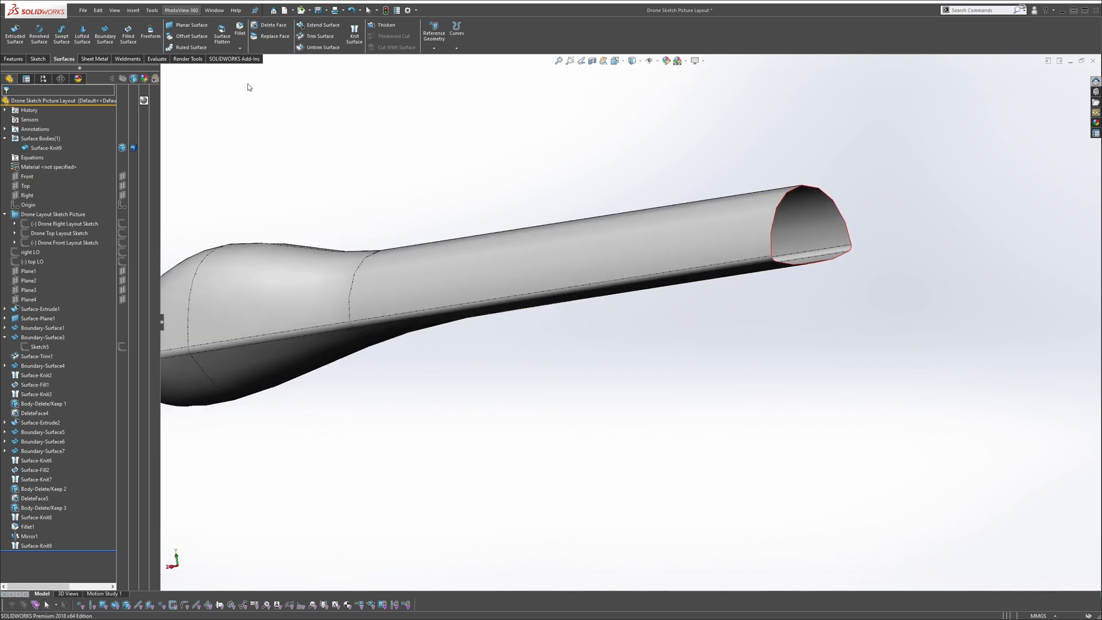
click(187, 26)
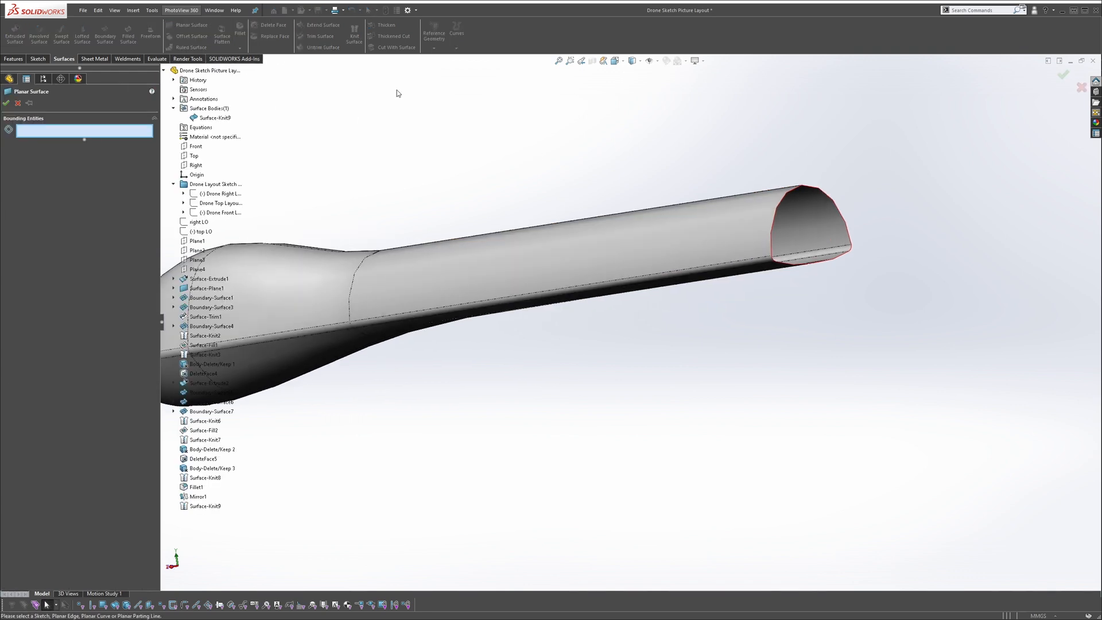
click(798, 190)
click(847, 255)
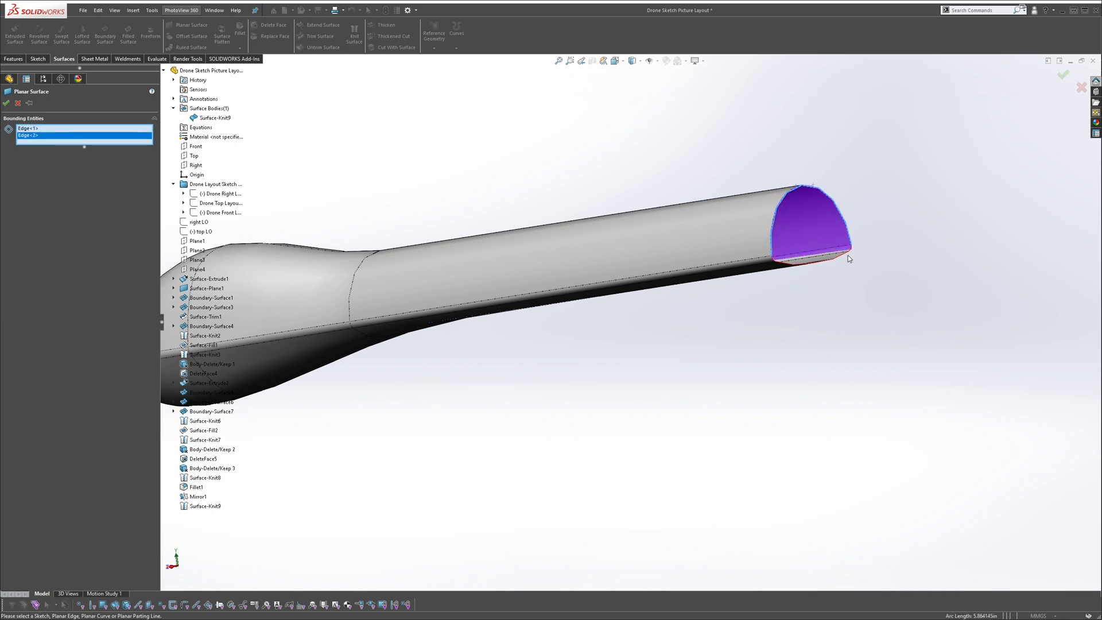
scroll(848, 255, down, 3)
middle_drag(844, 265, 799, 278)
scroll(799, 277, down, 3)
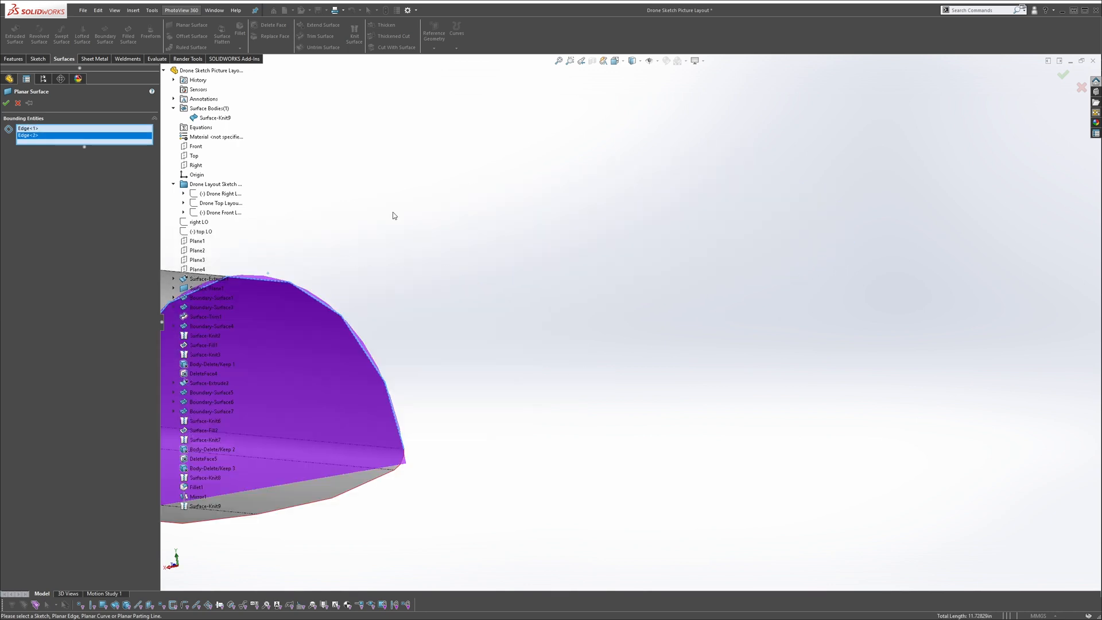
right_click(144, 139)
click(166, 156)
middle_drag(438, 222, 358, 320)
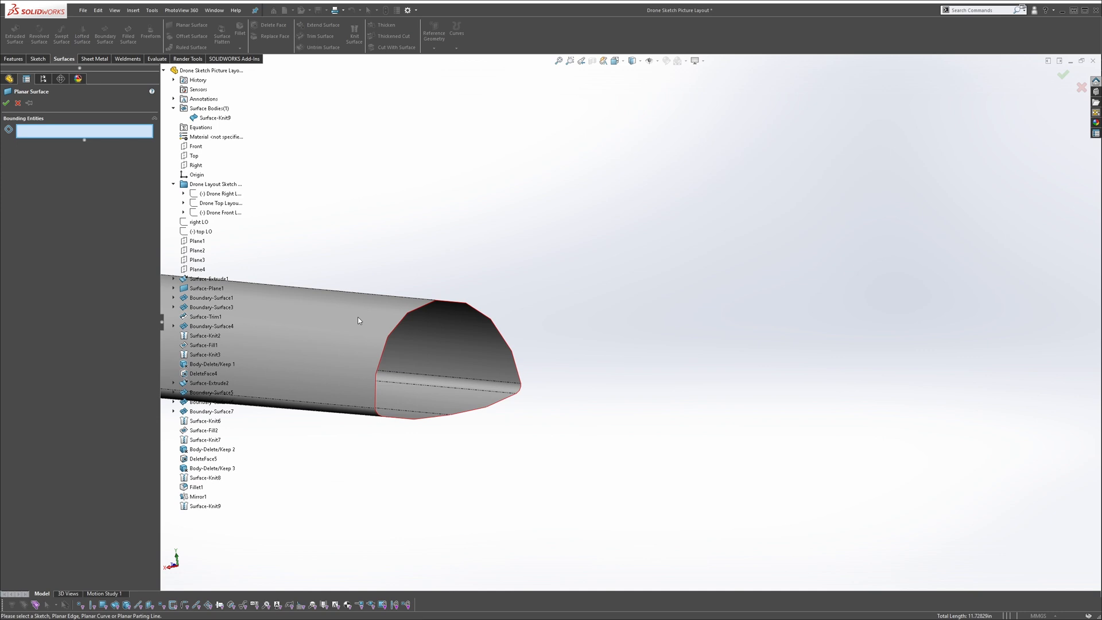
right_click(457, 303)
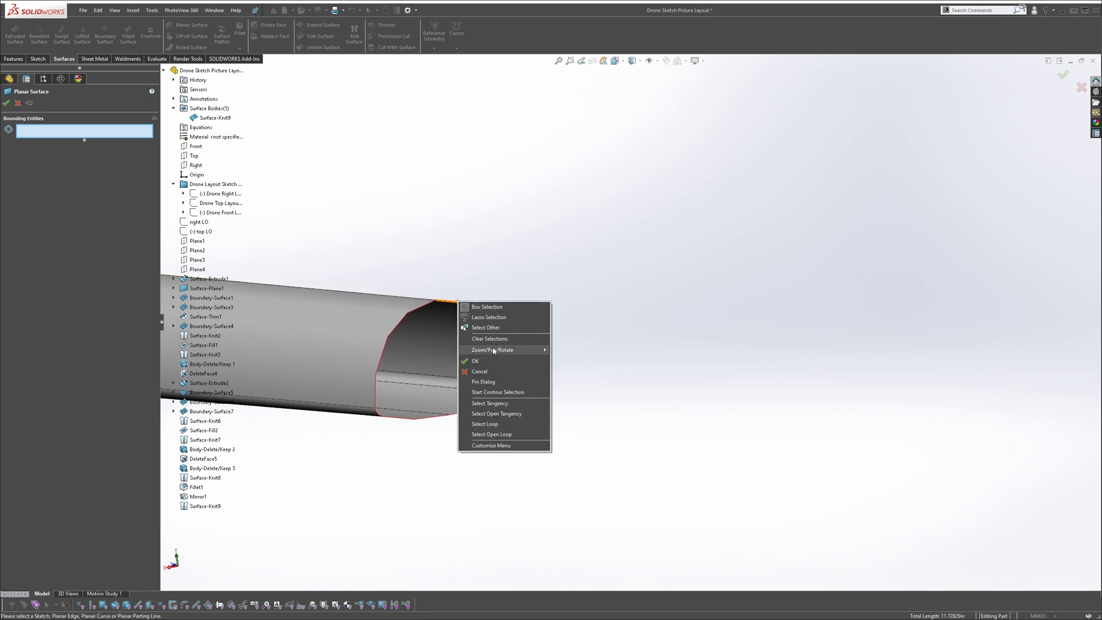
click(500, 414)
right_click(83, 131)
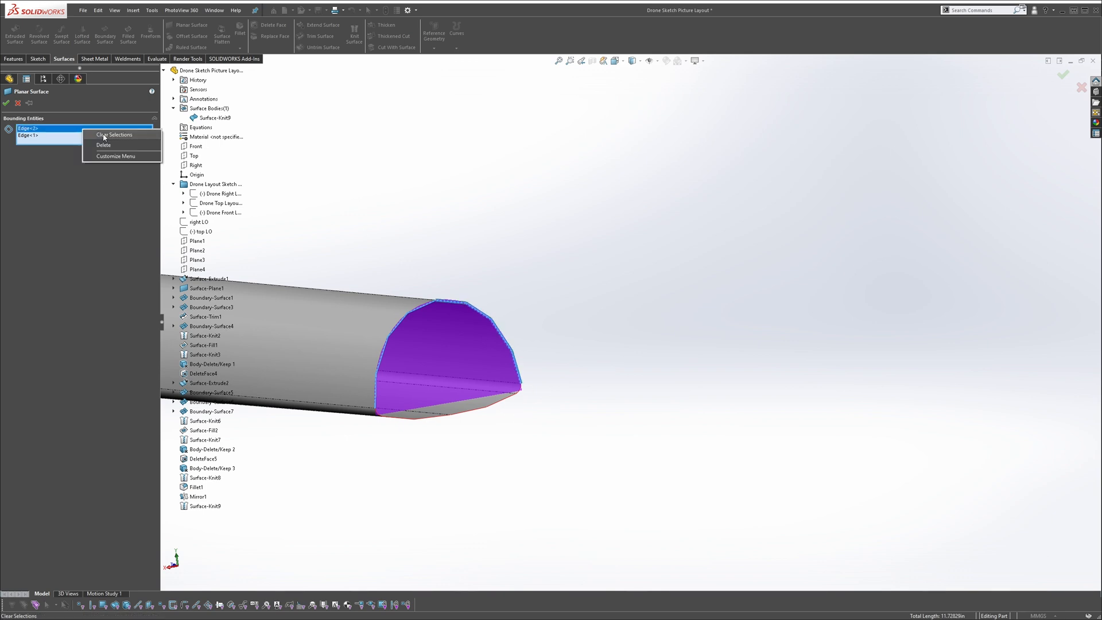
click(106, 137)
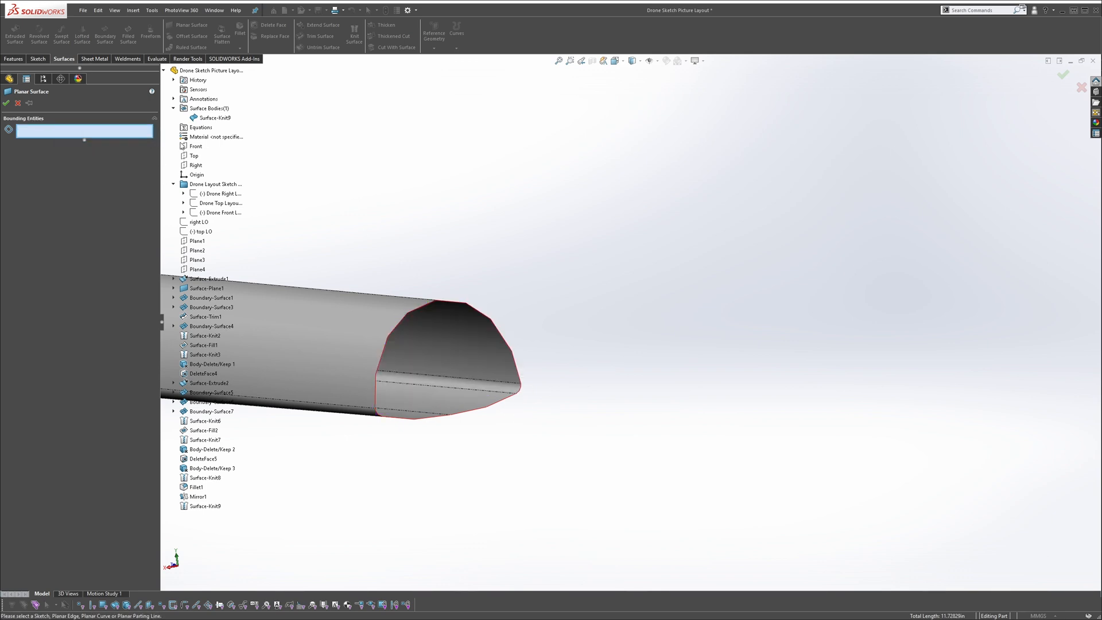
Create a planar surface closing the tail end, bounded by the opening's complete loop of six edges
right_click(478, 311)
click(517, 444)
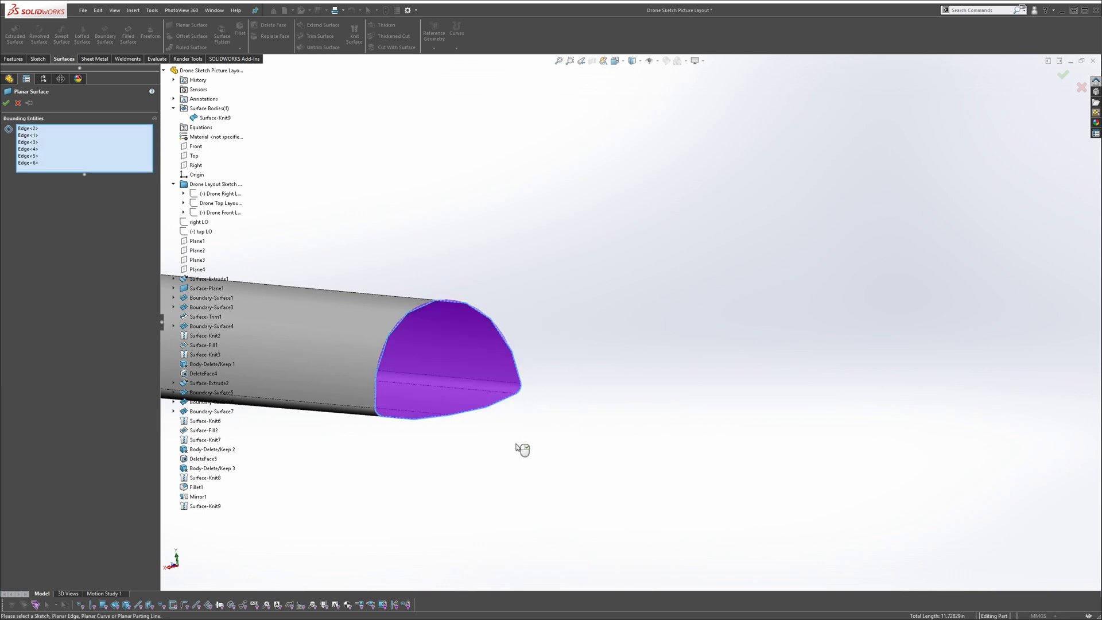
click(6, 105)
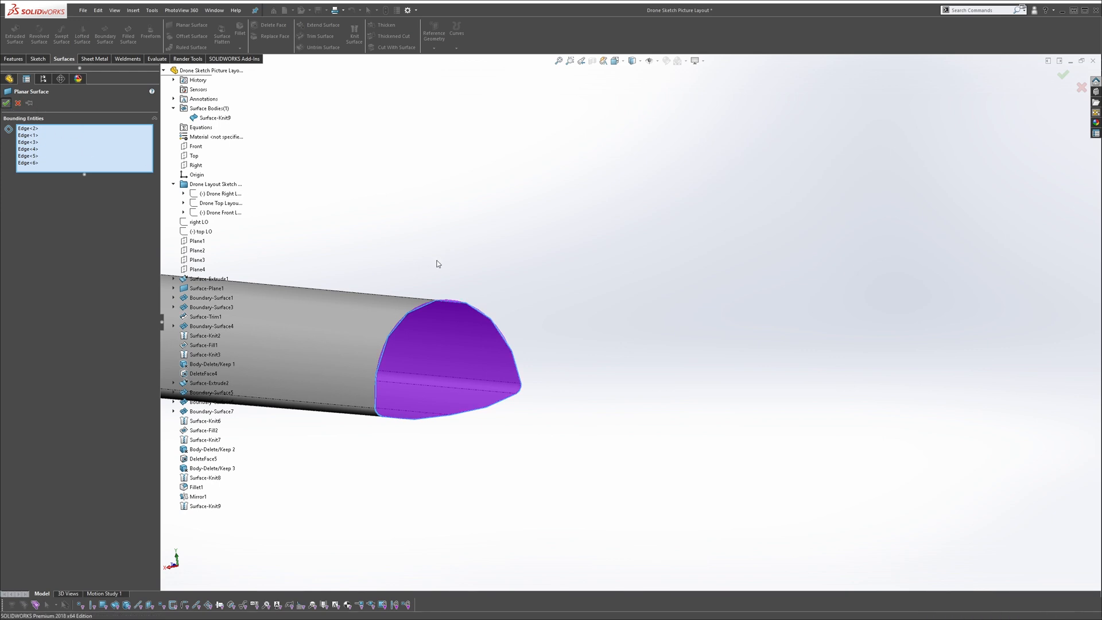
Knit the planar tail cap with the fuselage surface and form a solid body from them
click(352, 43)
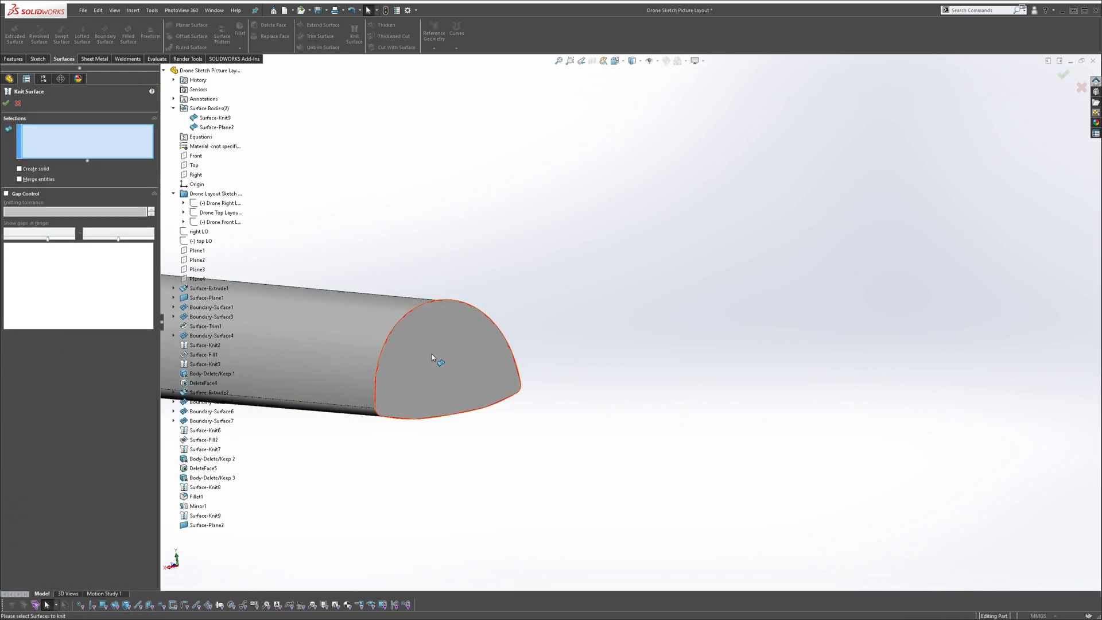
click(364, 319)
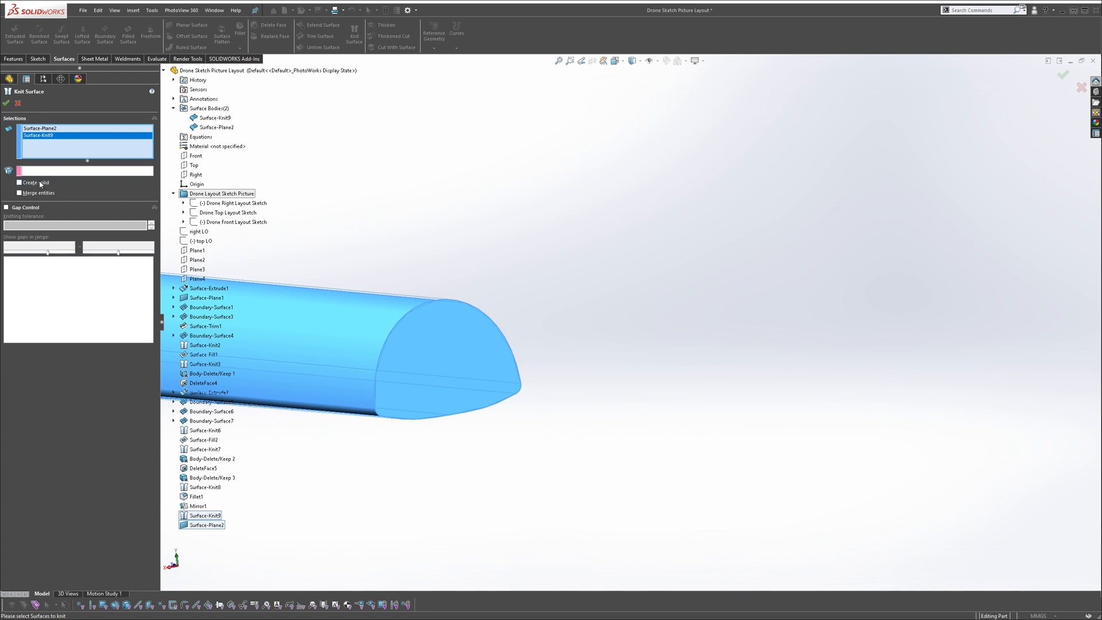
click(9, 103)
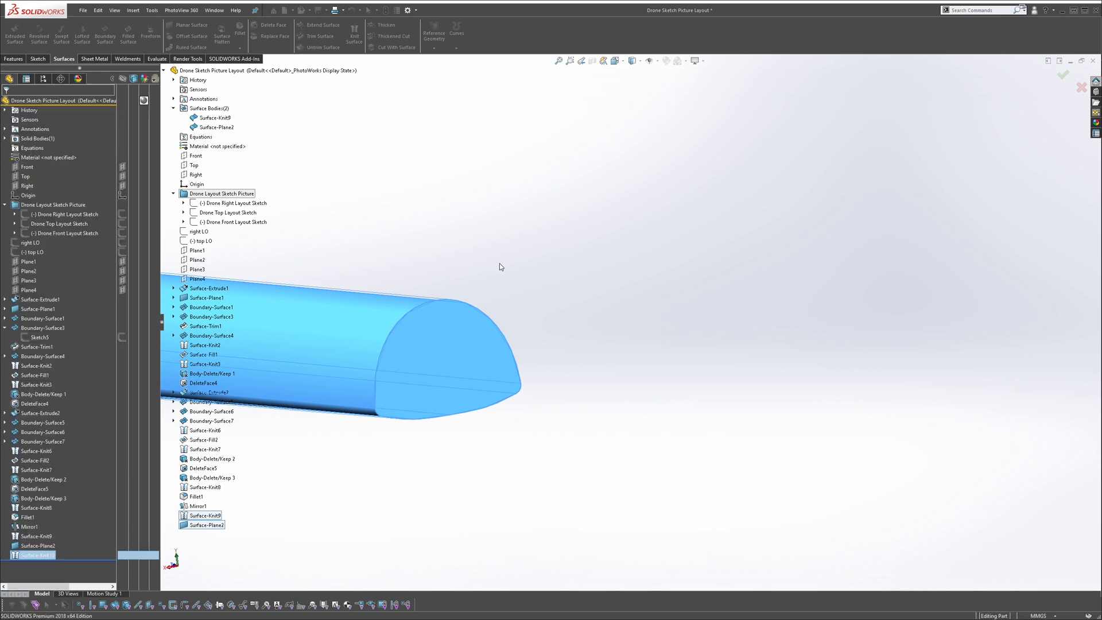
scroll(503, 270, down, 3)
middle_drag(503, 270, 518, 265)
click(497, 185)
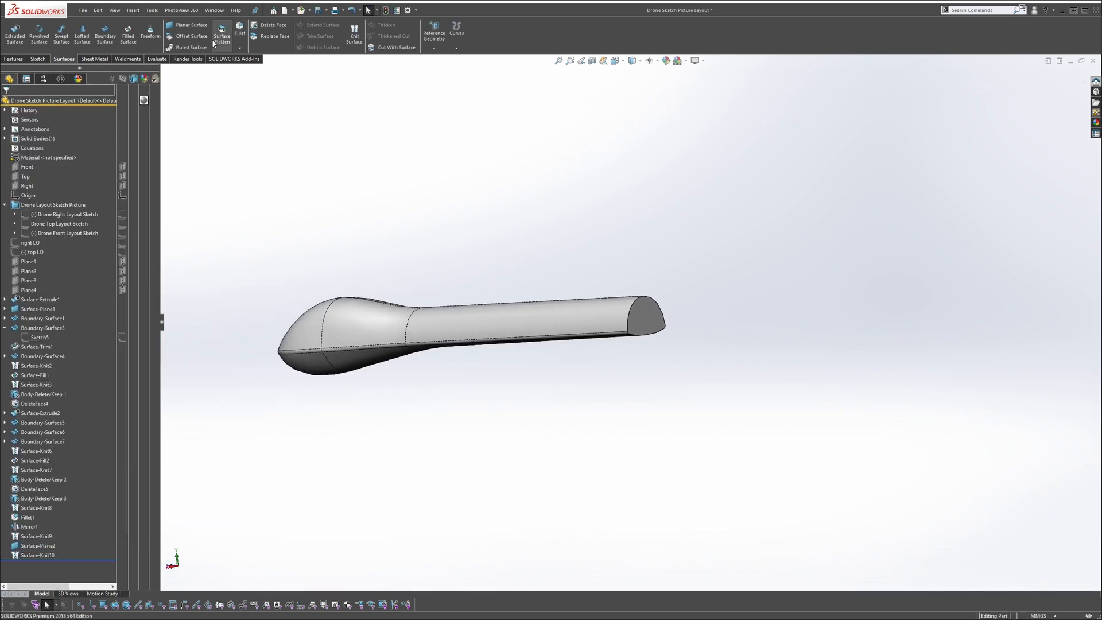
Shell the solid fuselage inward with a 2 mm wall, removing the flat tail end face and previewing the result
click(13, 59)
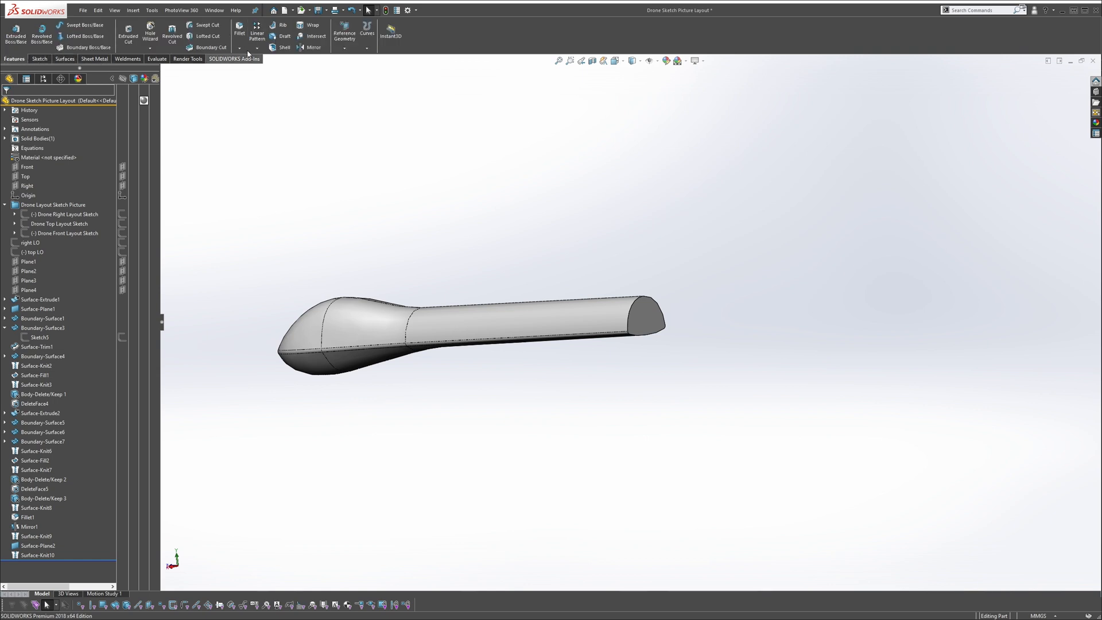
click(281, 47)
click(647, 316)
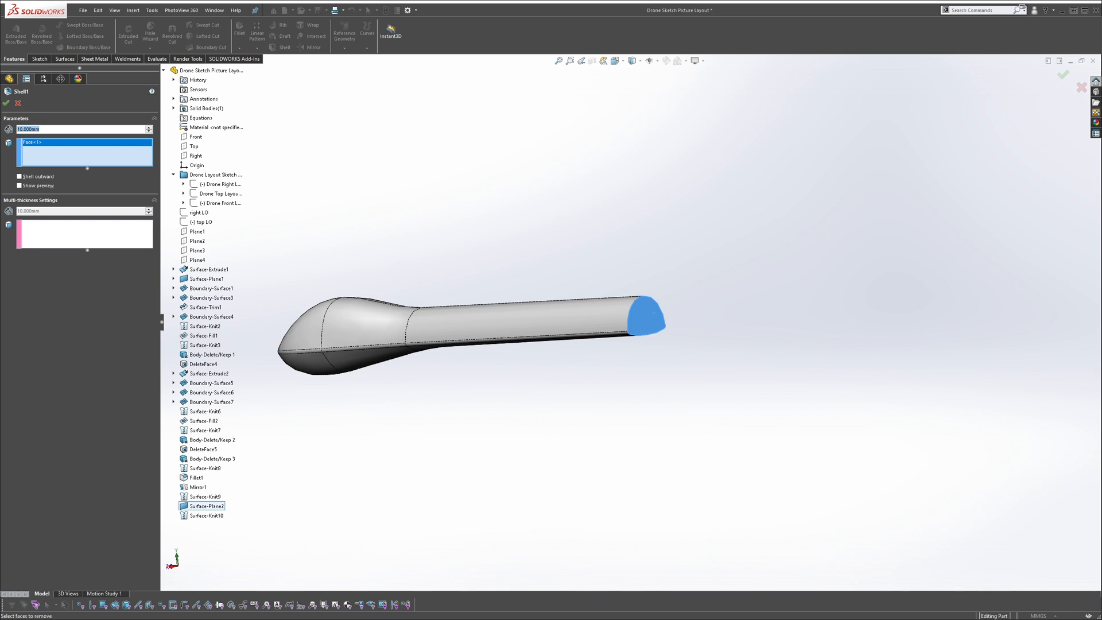
text(2)
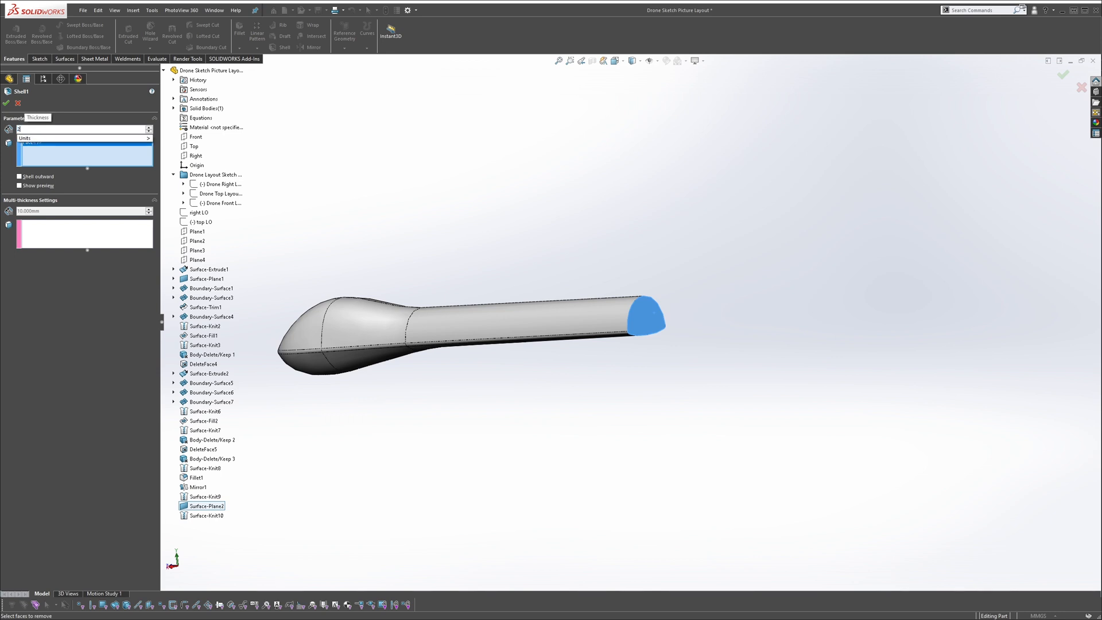
click(5, 105)
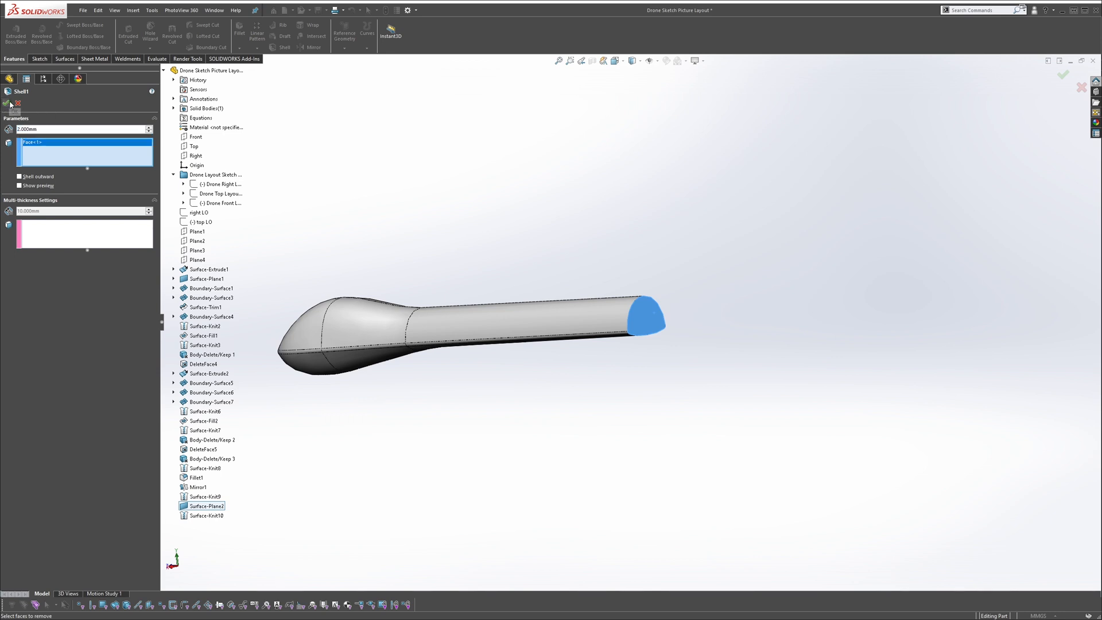
click(19, 186)
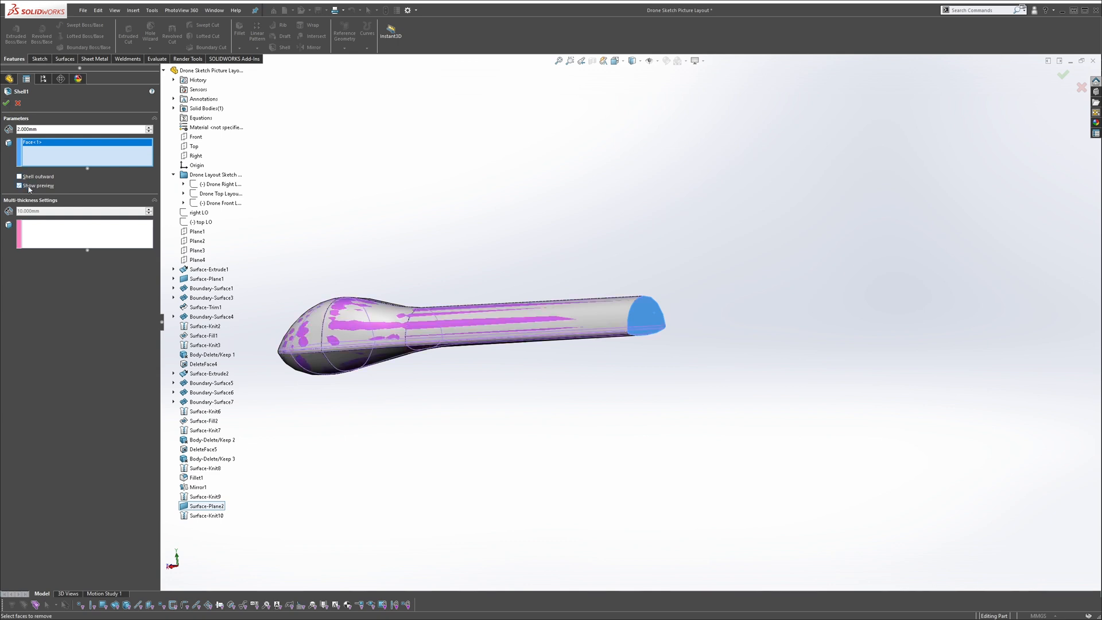
click(7, 104)
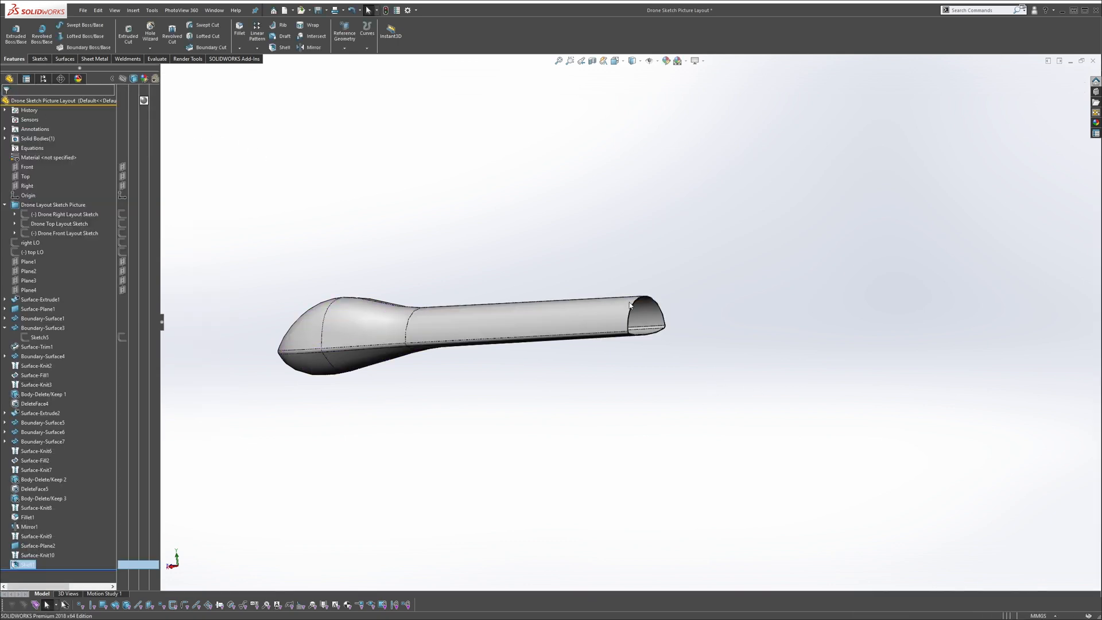
Examine the shelled fuselage's nose and the filleted side edge around it
middle_drag(629, 305, 298, 317)
scroll(298, 306, down, 3)
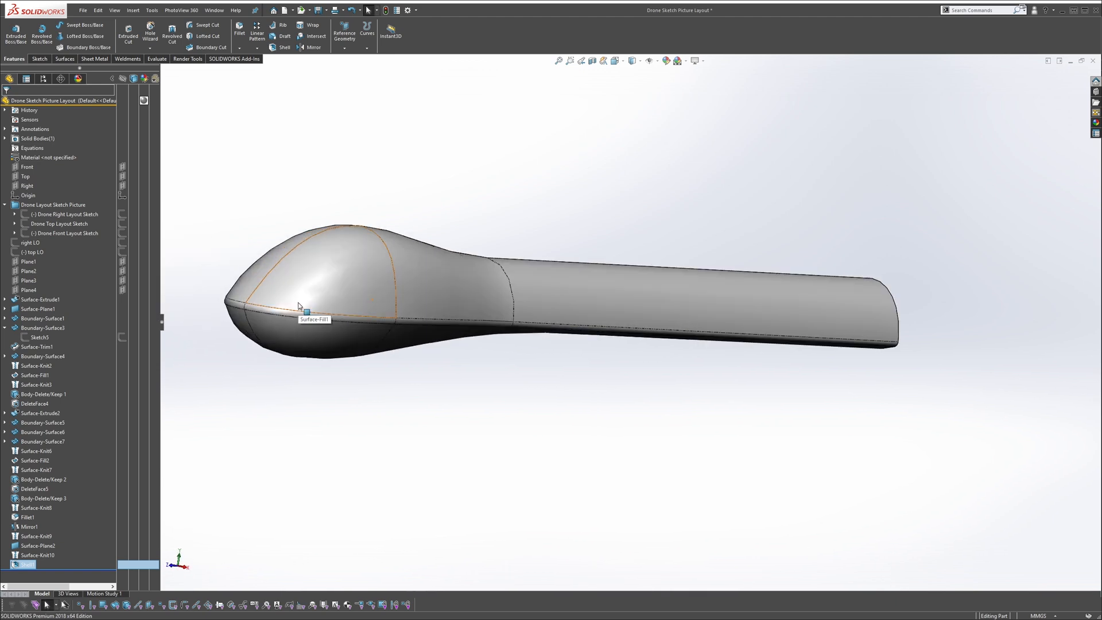
scroll(298, 293, down, 2)
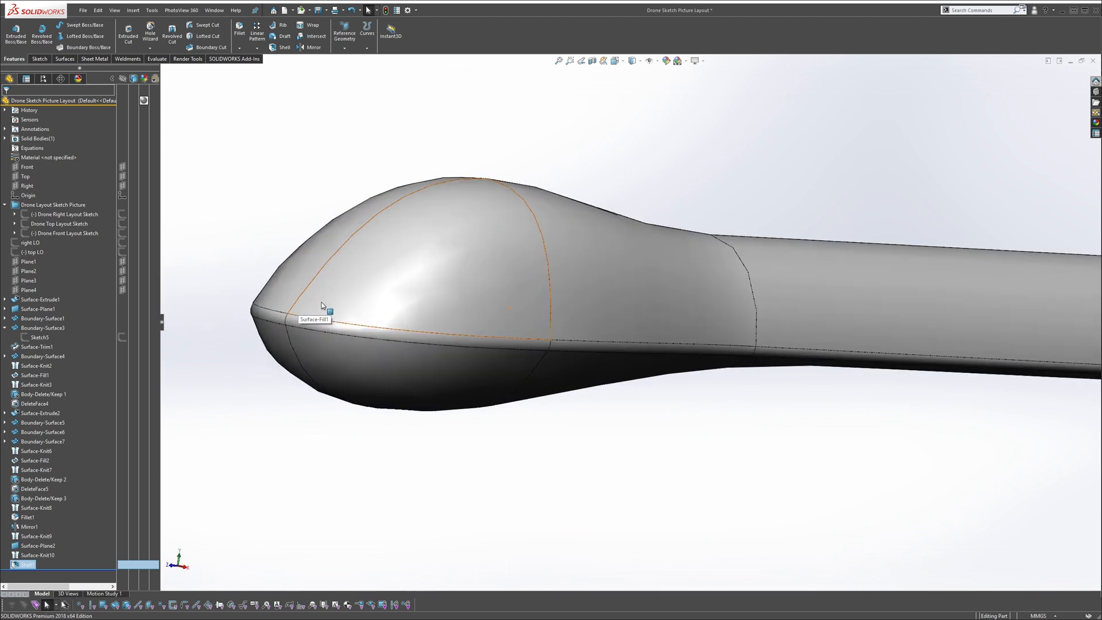
click(323, 304)
key(Escape)
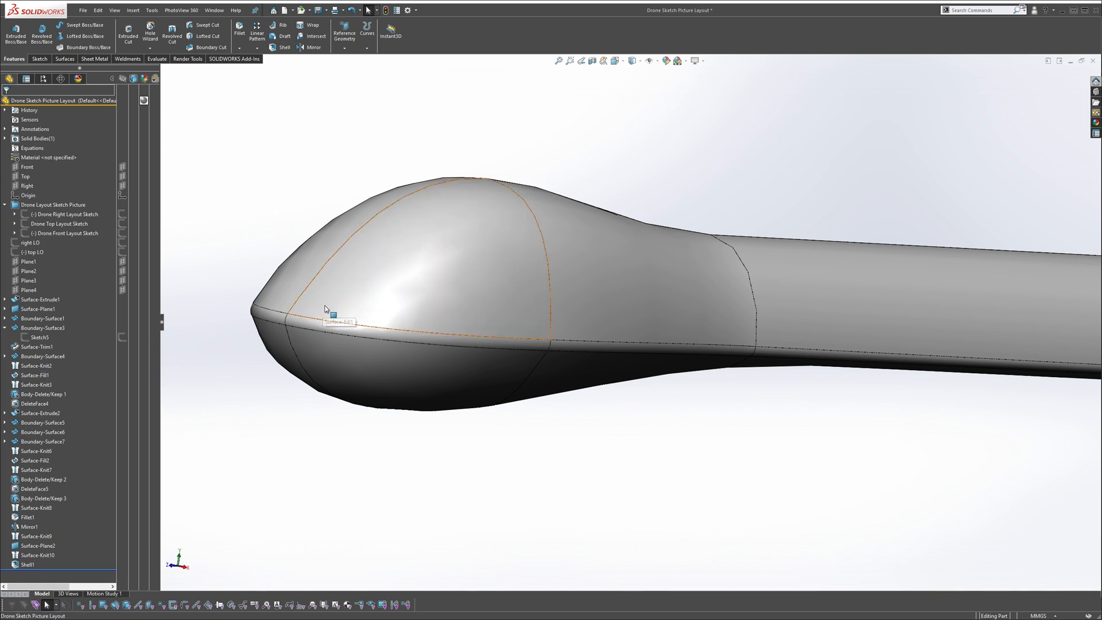
Examine the filled patch on the nose and the fuselage's overall shape from the side and toward the open tail
click(325, 307)
scroll(330, 308, down, 2)
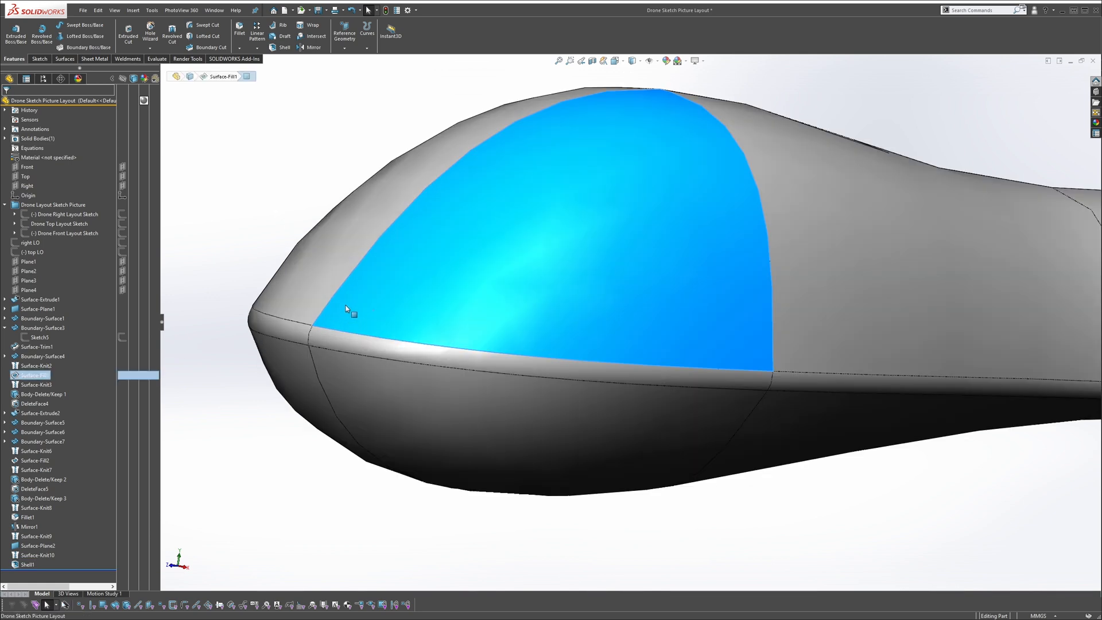
scroll(453, 321, up, 2)
scroll(461, 306, up, 3)
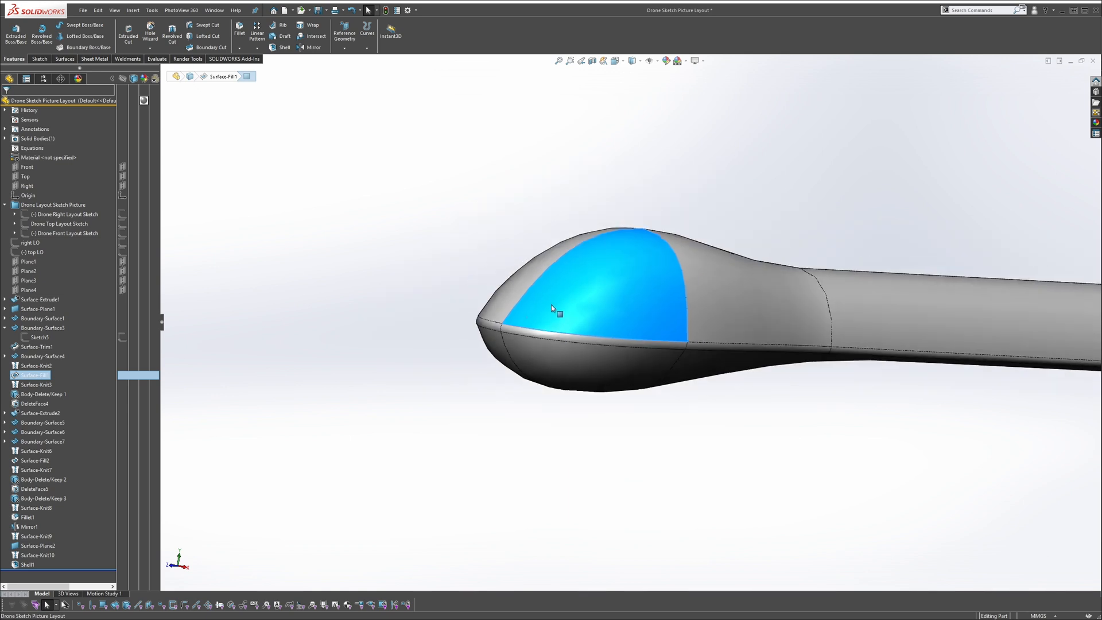
middle_drag(552, 306, 520, 301)
click(468, 246)
scroll(639, 305, up, 3)
scroll(719, 317, down, 2)
scroll(724, 319, up, 5)
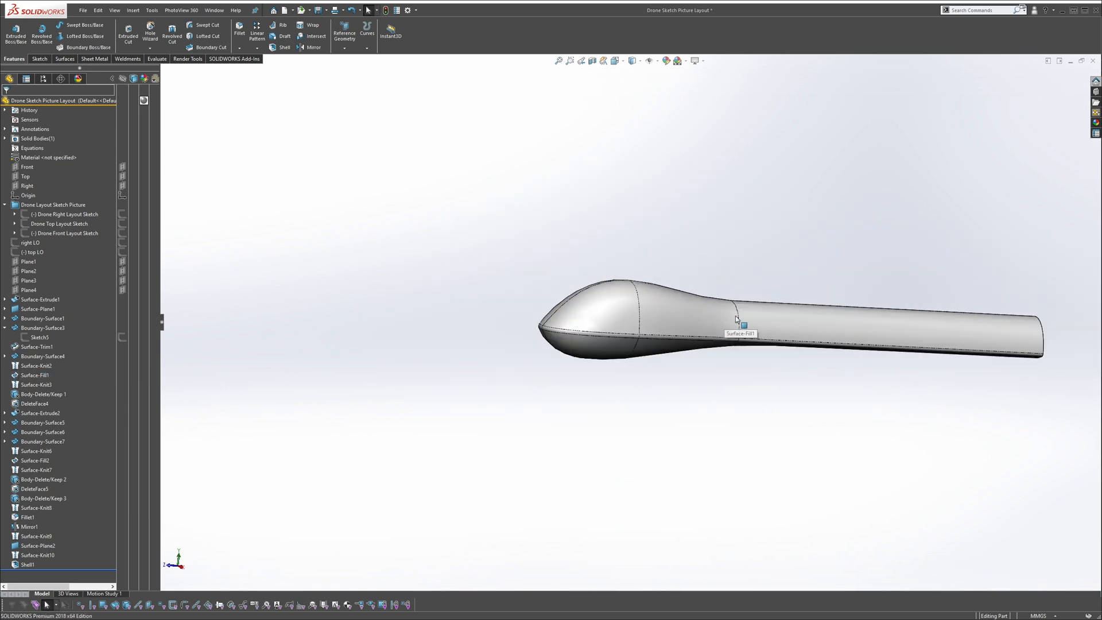
scroll(873, 339, down, 3)
middle_drag(562, 314, 648, 275)
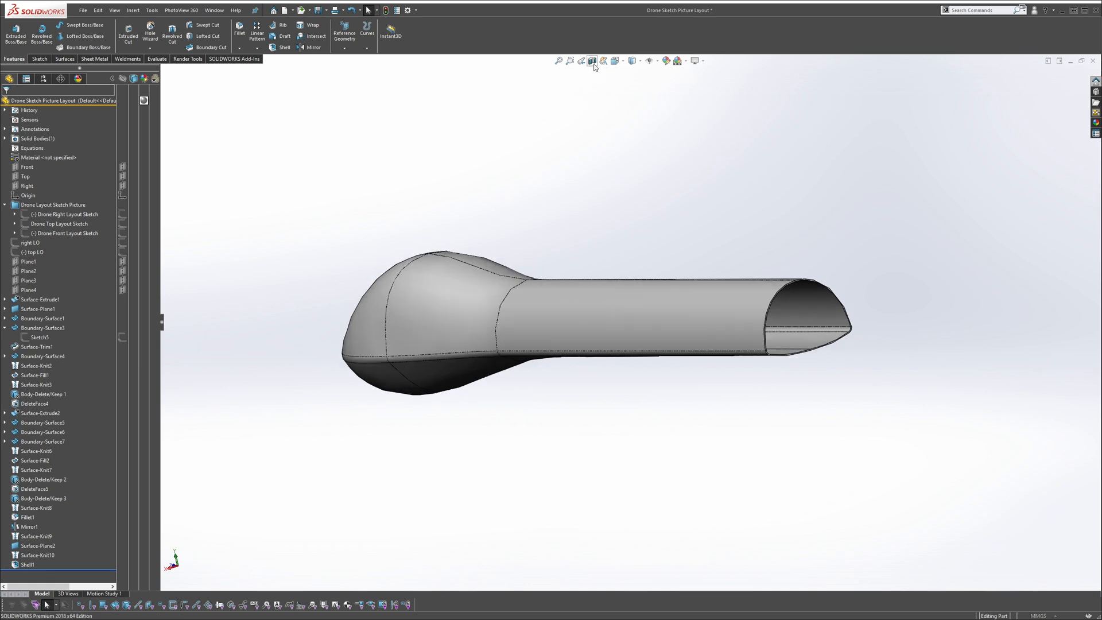
Apply a planar section view through the fuselage on the Right plane with zero offset
click(593, 61)
click(35, 260)
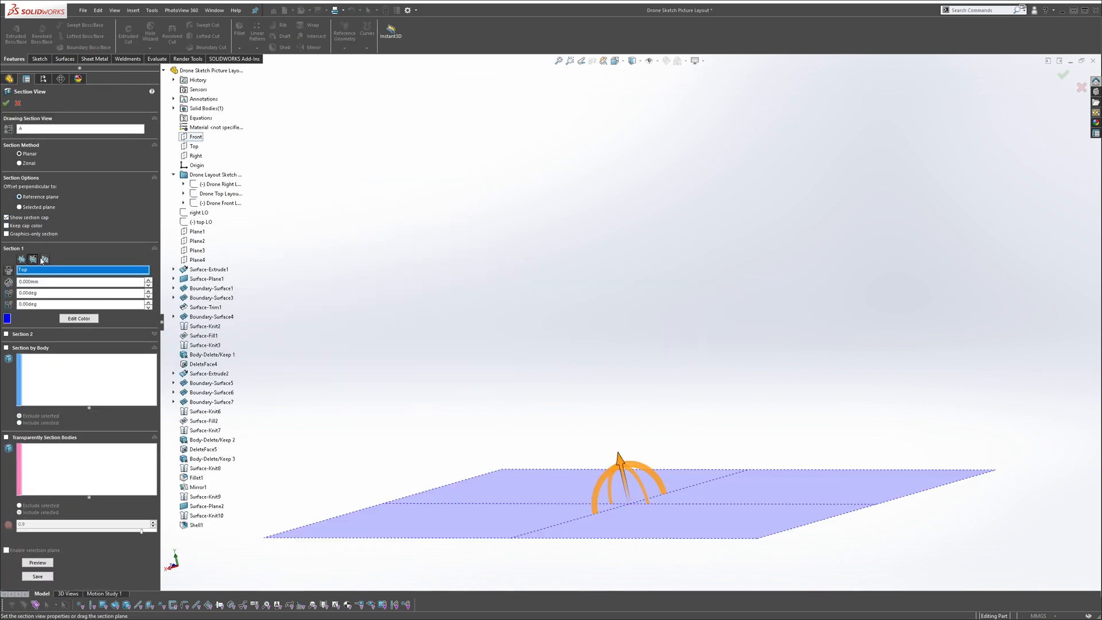
click(45, 260)
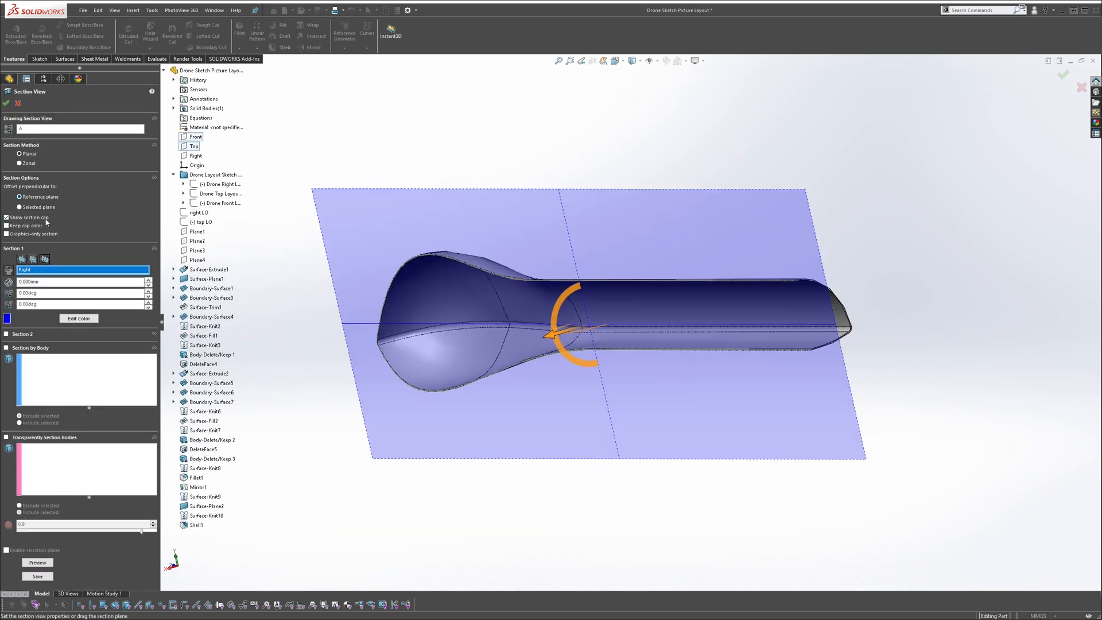
click(8, 104)
Inspect the hollow interior and wall thickness from nose to tail and turn off the section view
scroll(484, 290, down, 4)
middle_drag(484, 291, 664, 293)
scroll(654, 287, up, 4)
scroll(733, 299, up, 2)
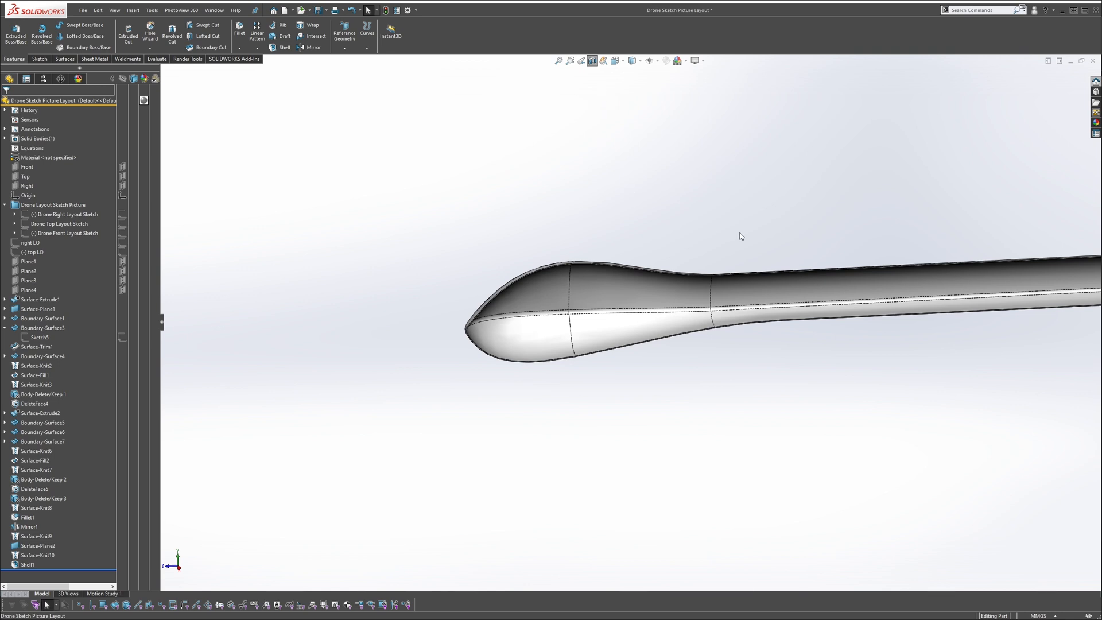
scroll(778, 285, up, 3)
scroll(777, 284, down, 3)
middle_drag(732, 312, 762, 306)
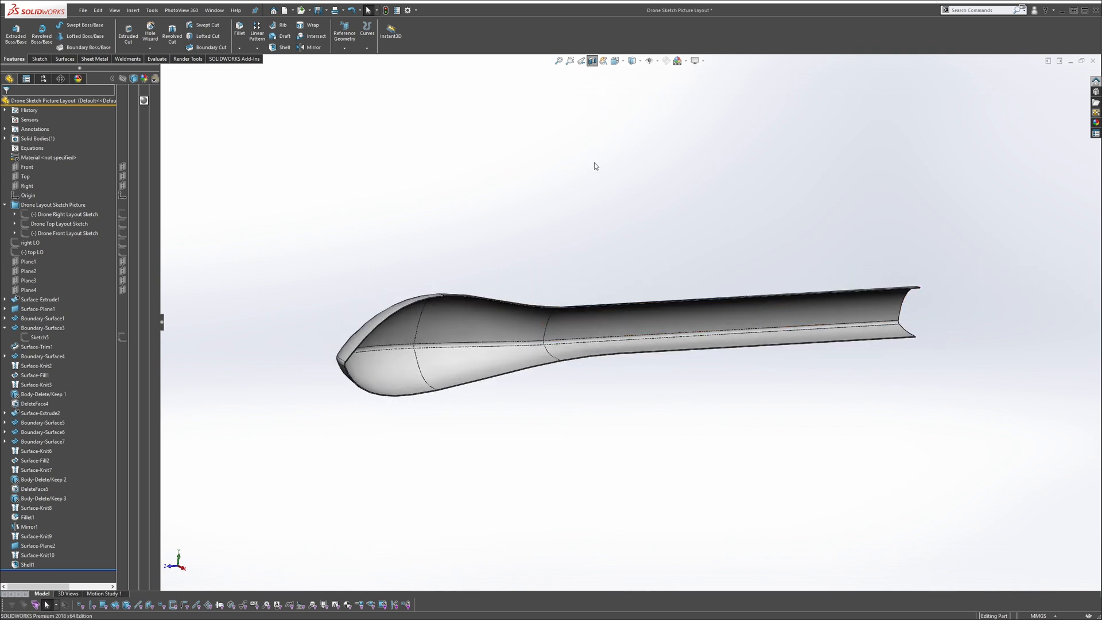
click(591, 60)
middle_drag(622, 275, 447, 229)
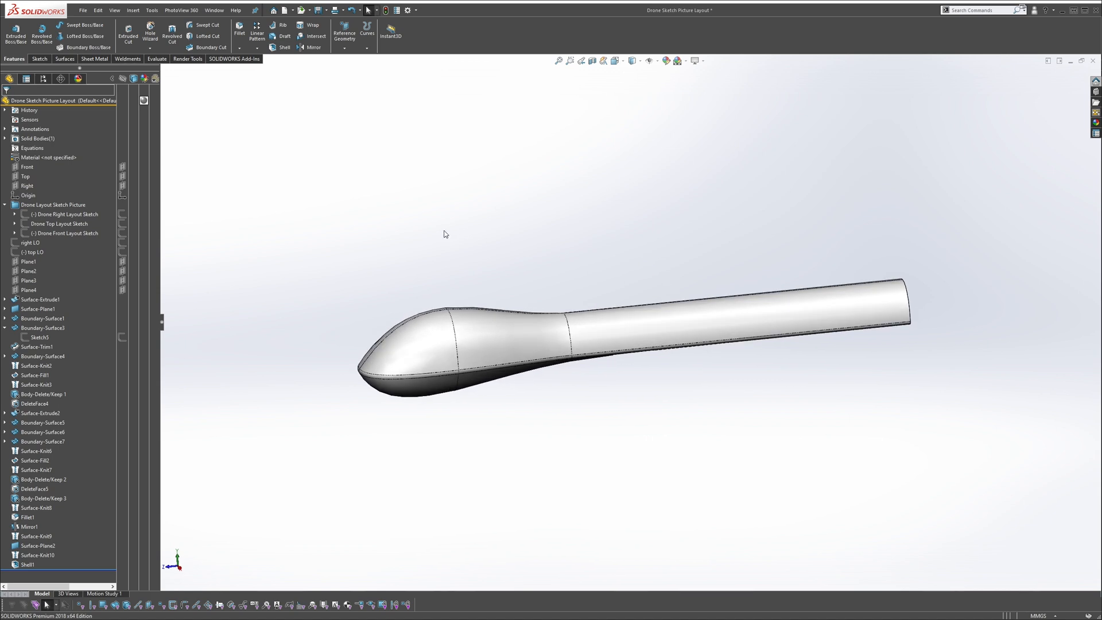
Check the fuselage's surface continuity with Zebra Stripes and return to the plain shaded display
click(158, 59)
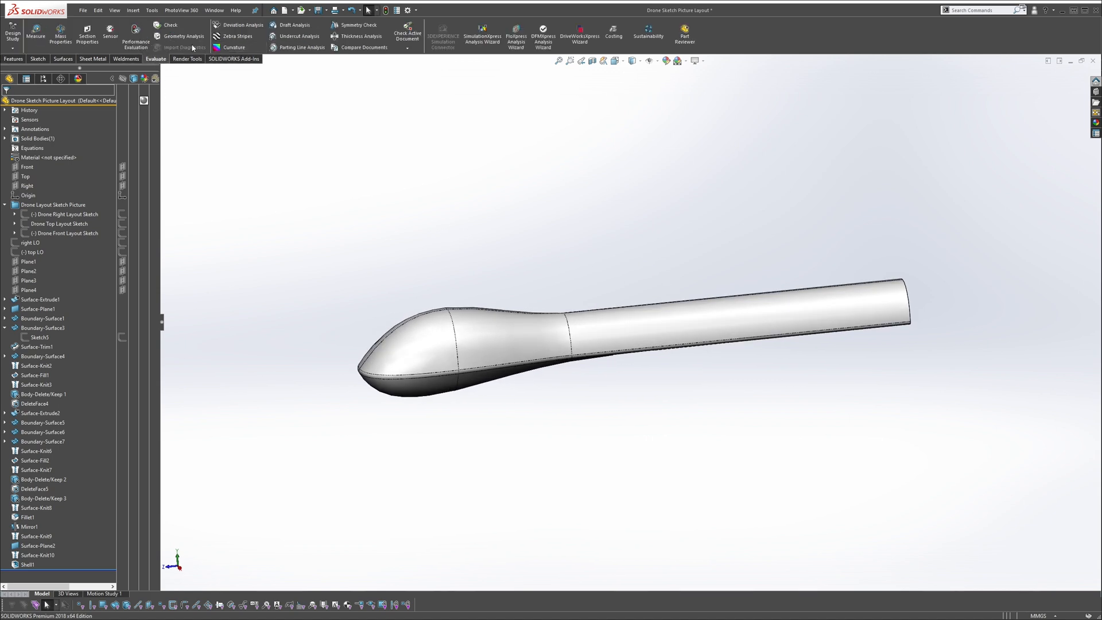
click(232, 37)
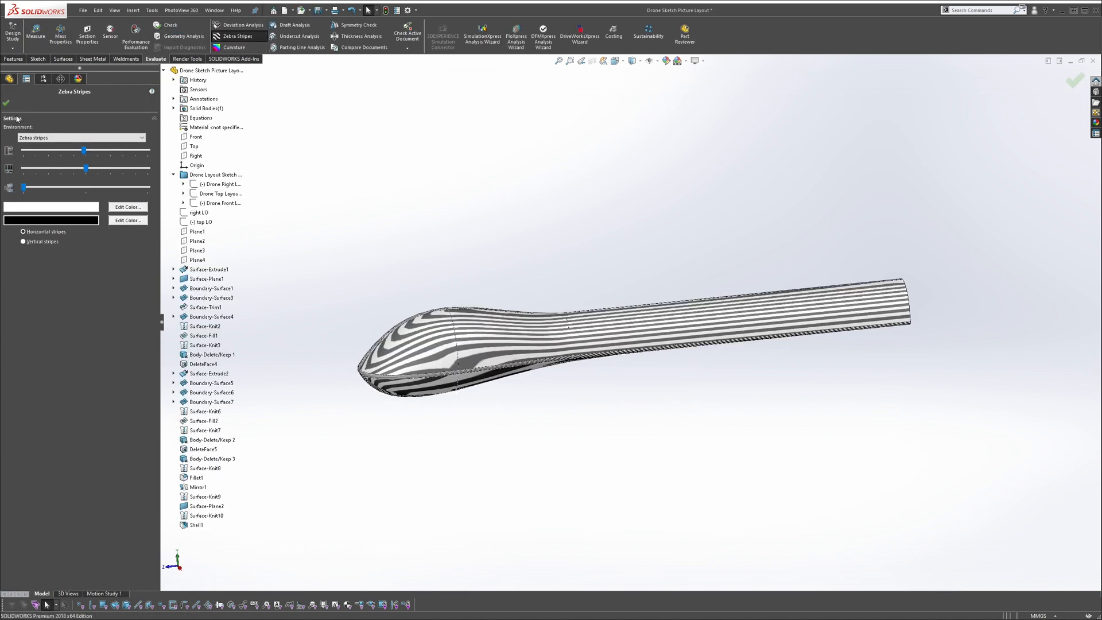
click(6, 103)
click(232, 37)
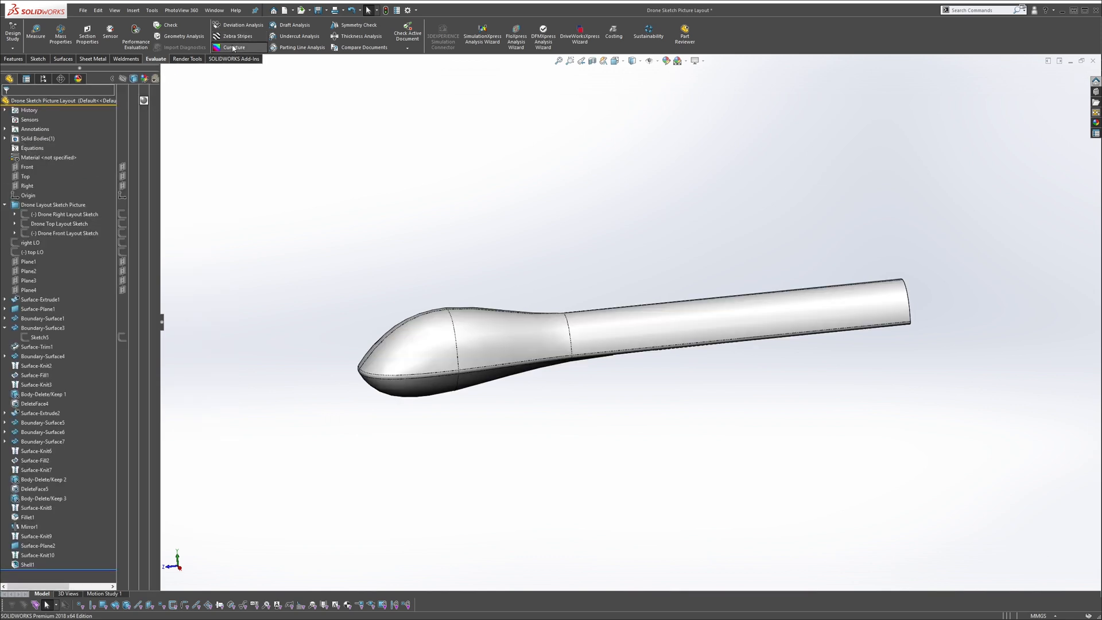
click(241, 48)
click(242, 48)
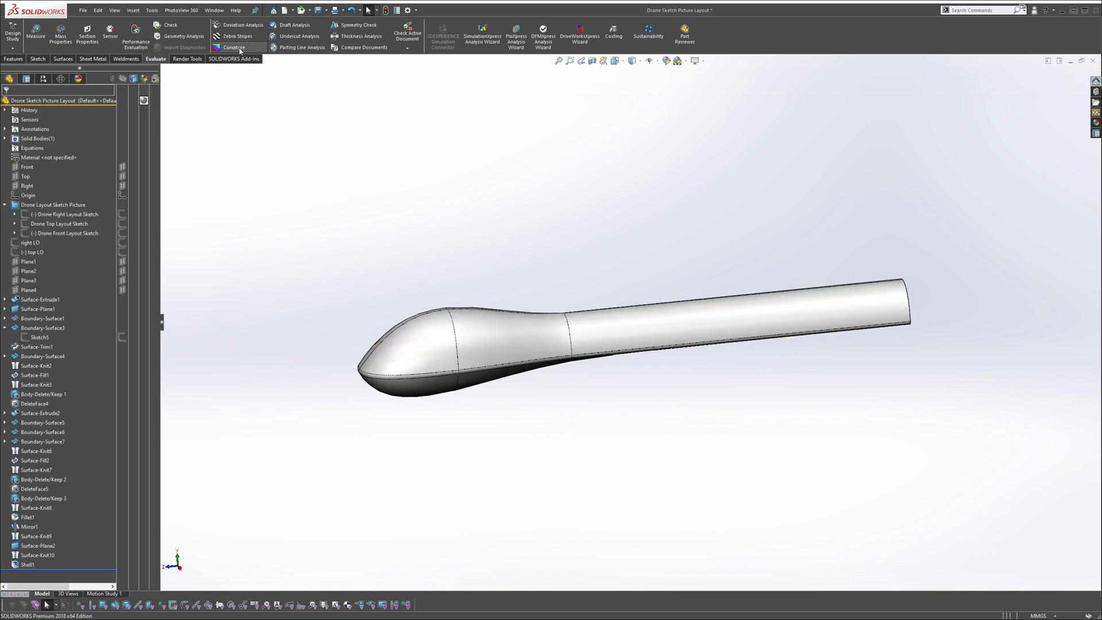
Review the Direction 1 end-constraint options of the boundary surface behind the nose and leave the feature unchanged
click(582, 323)
click(533, 333)
right_click(29, 324)
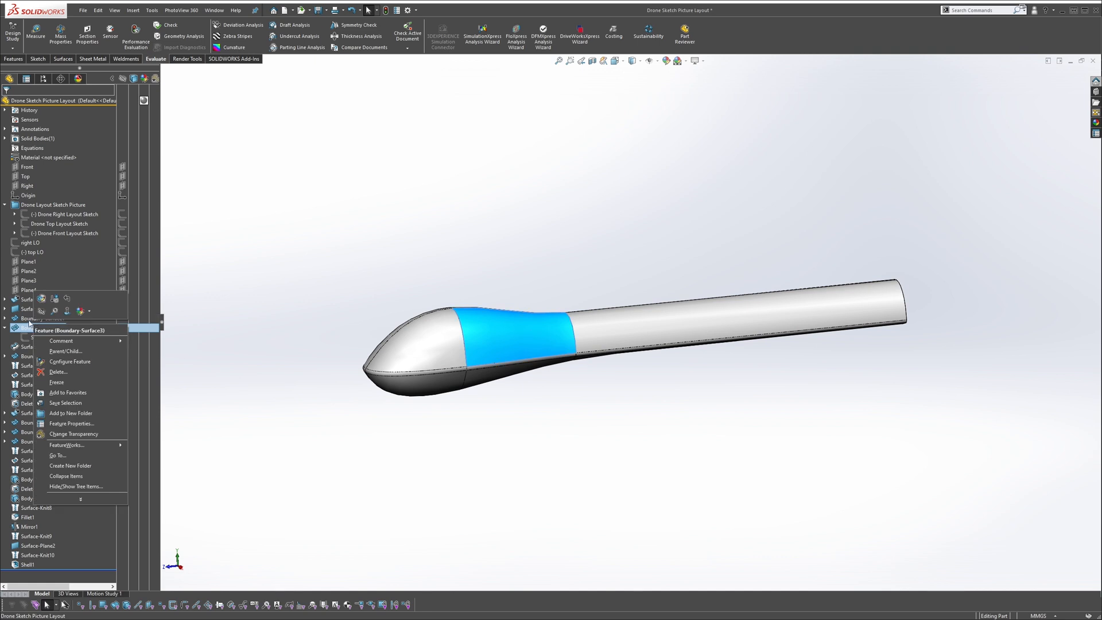
click(42, 298)
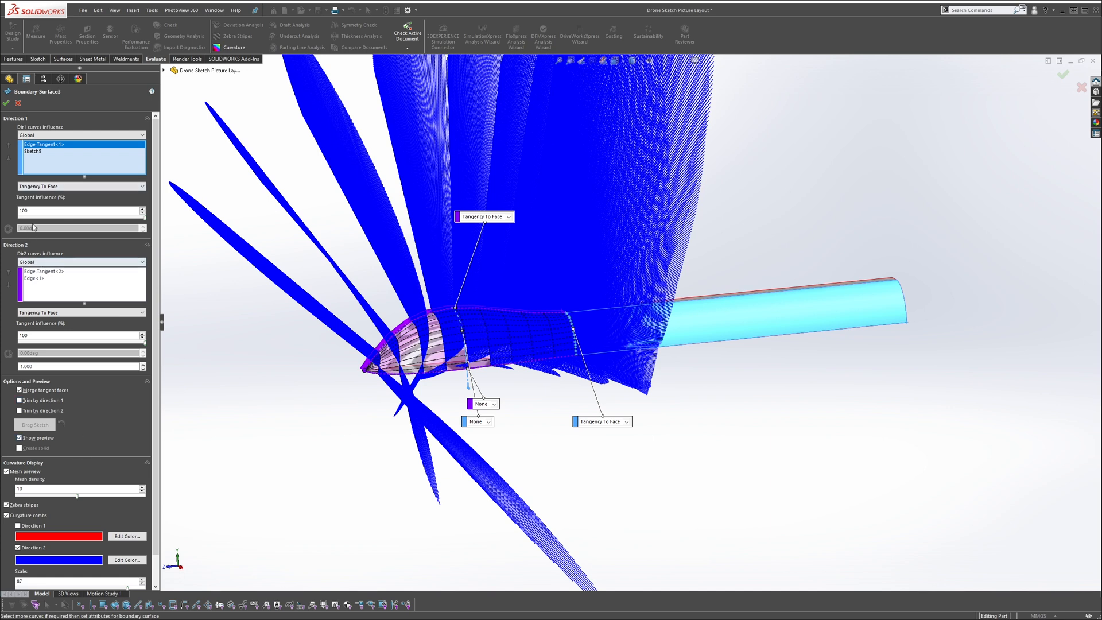
click(48, 186)
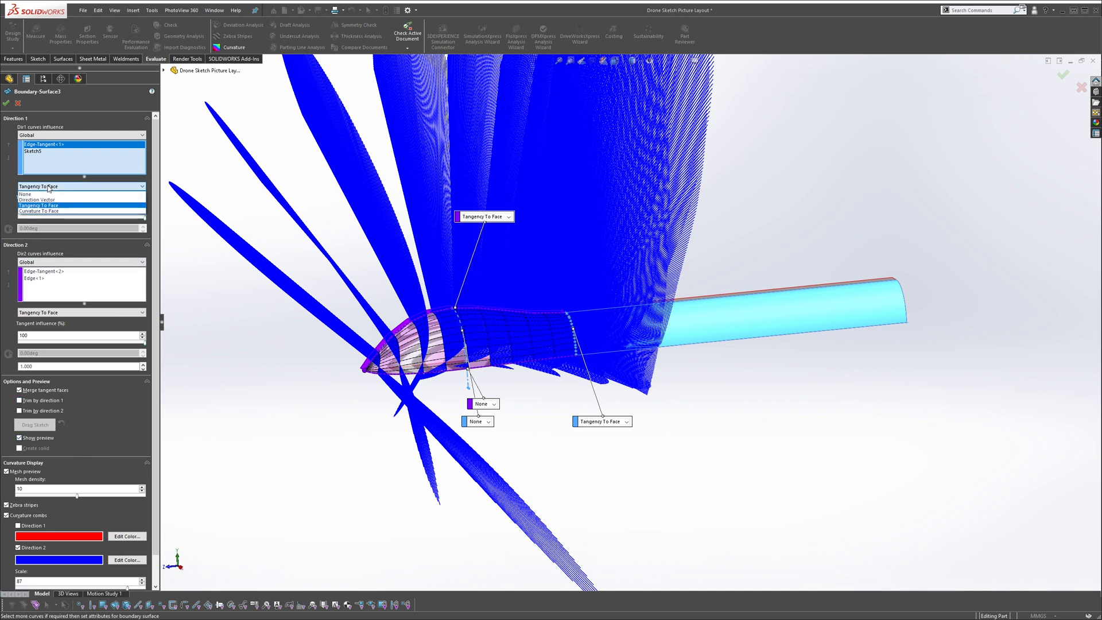
click(18, 105)
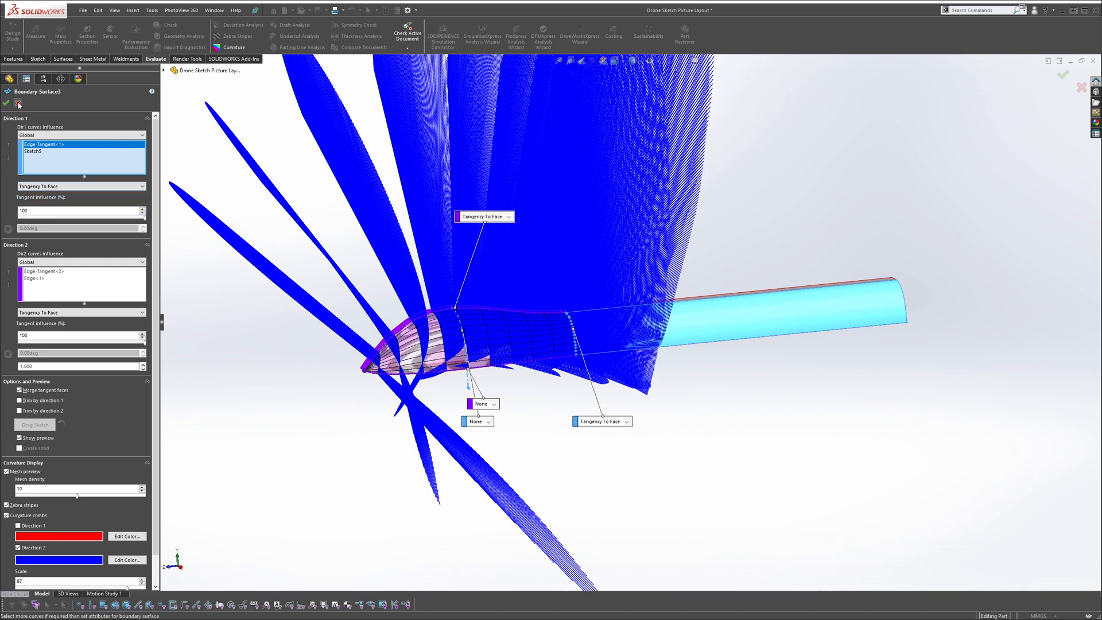
click(18, 104)
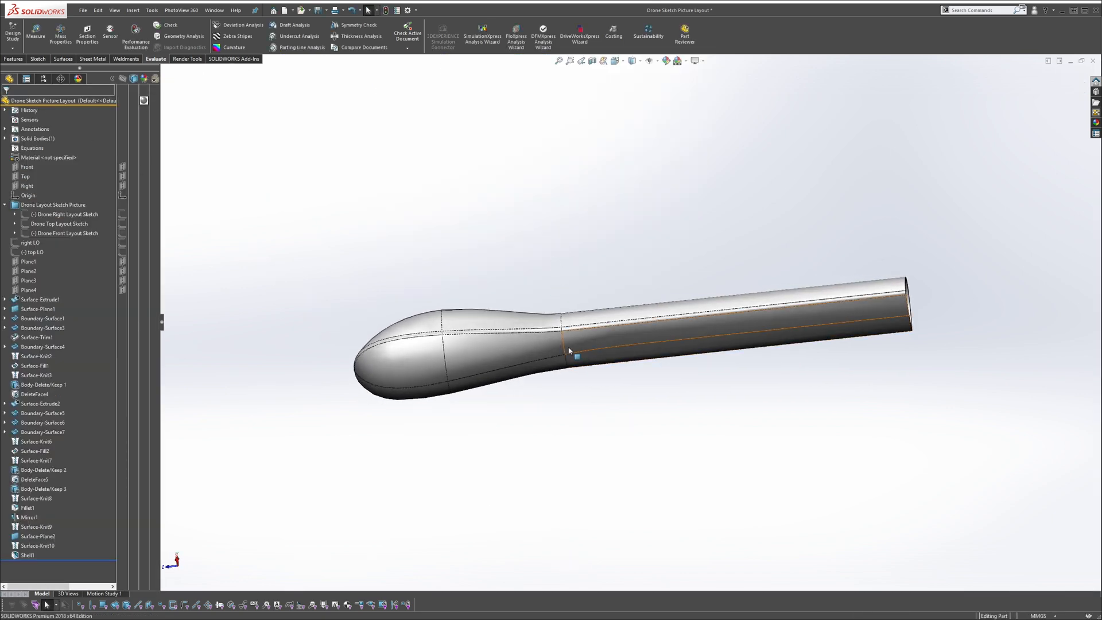
Display surface curvature and inspect the underside where the nose section blends into the tail boom
scroll(569, 350, down, 3)
middle_drag(569, 351, 577, 204)
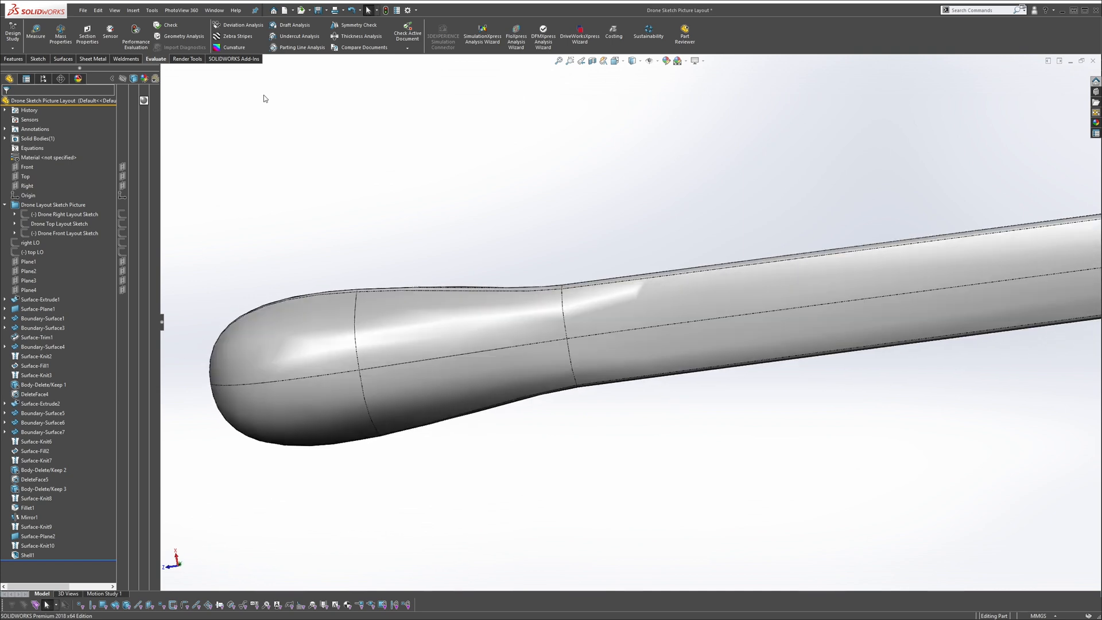
click(229, 47)
middle_drag(625, 376, 625, 396)
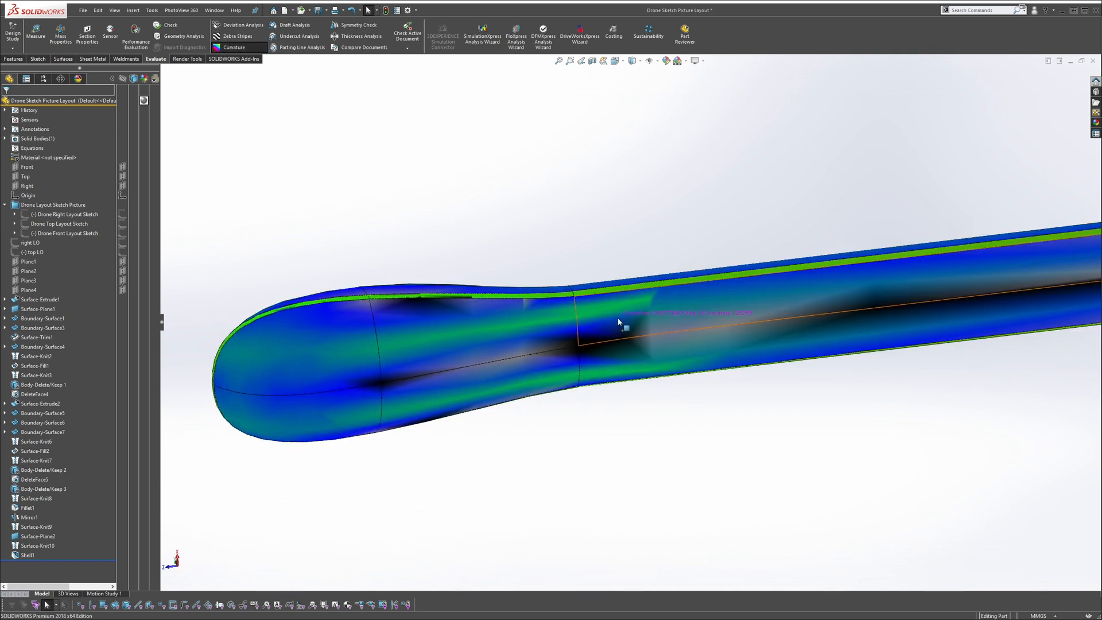
middle_drag(644, 328, 679, 320)
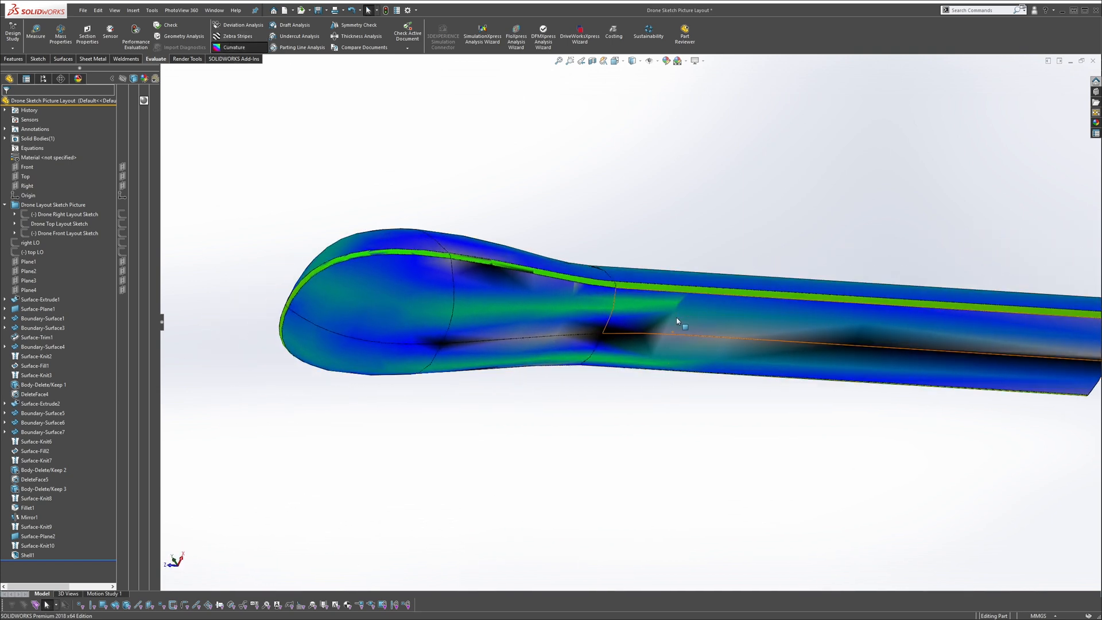
click(660, 319)
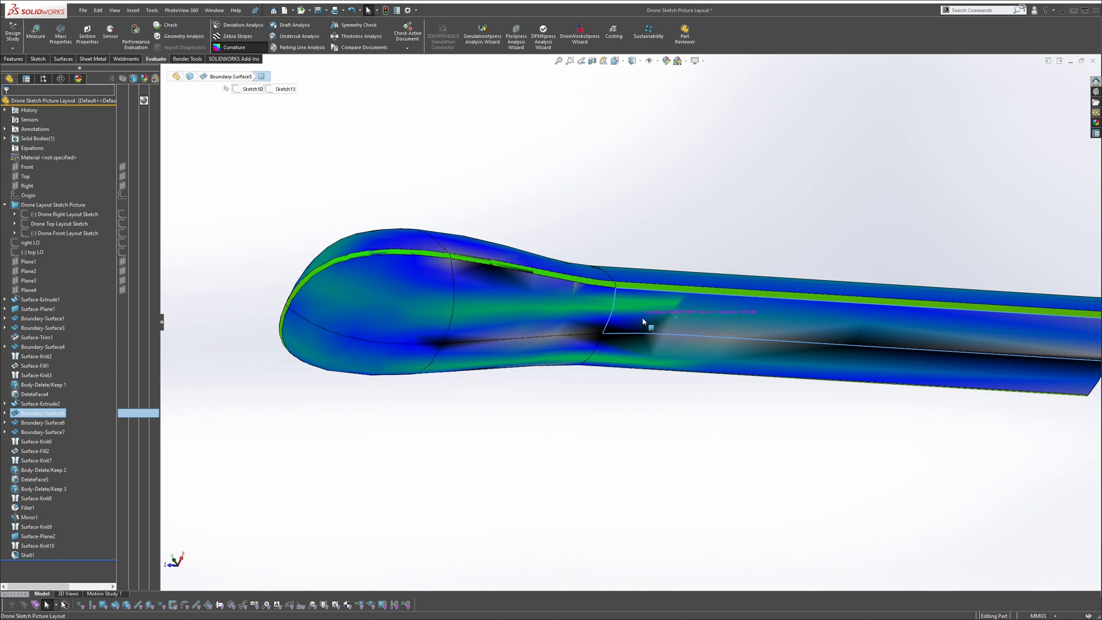
Examine the curvature along the fuselage's sides and upper surface and turn off the curvature display
scroll(650, 322, up, 3)
middle_drag(689, 373, 651, 450)
scroll(549, 298, up, 3)
middle_drag(549, 298, 637, 445)
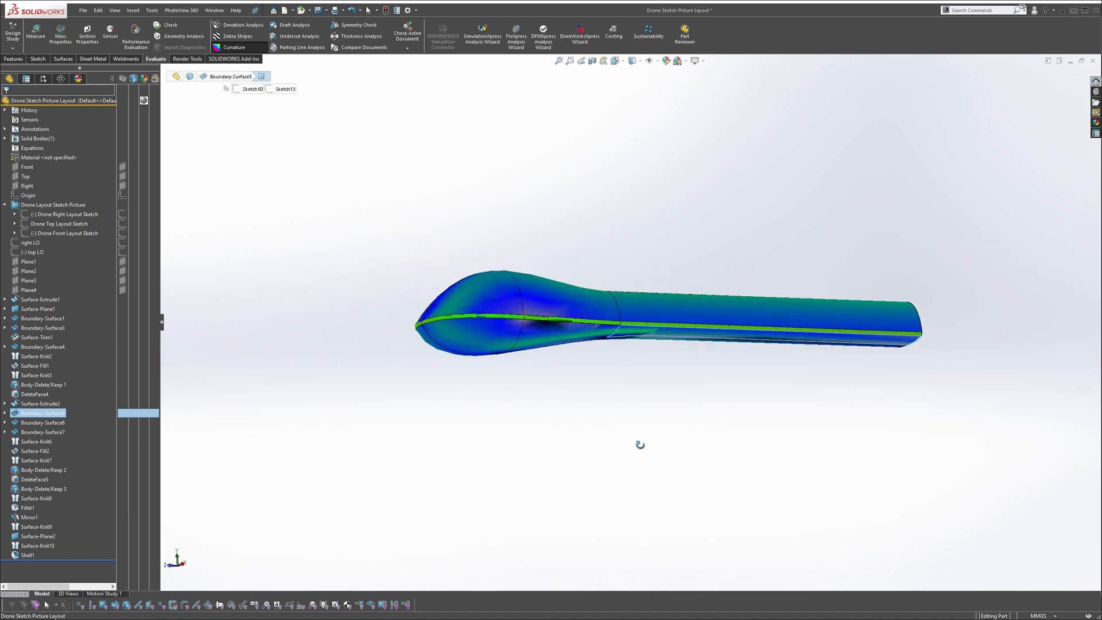
scroll(693, 319, down, 3)
middle_drag(693, 320, 641, 348)
scroll(641, 348, up, 3)
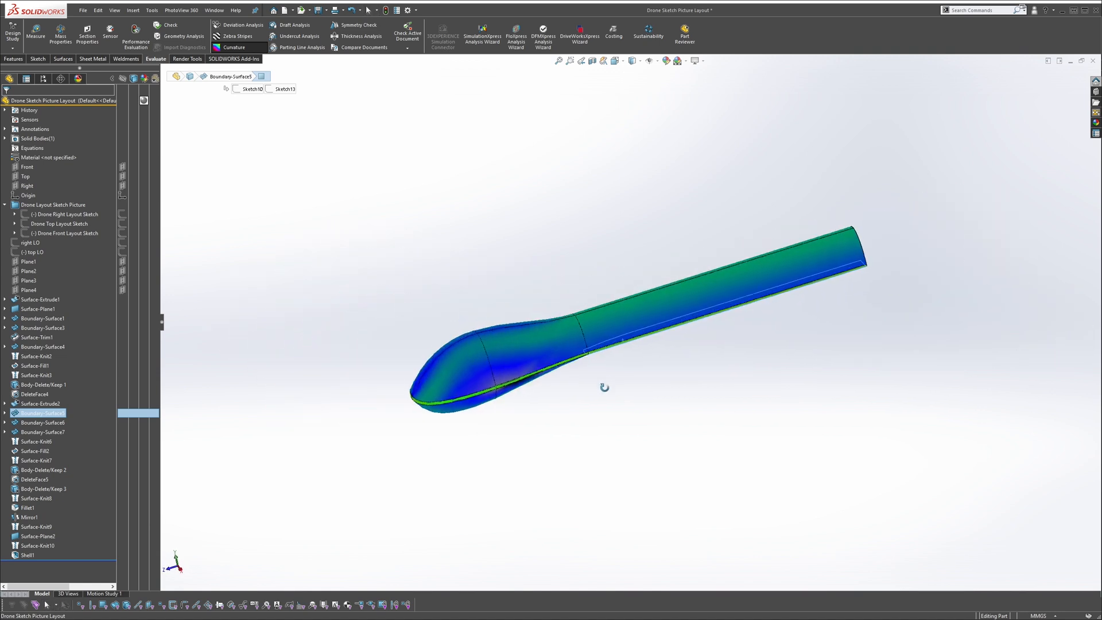
middle_drag(602, 384, 641, 310)
click(258, 49)
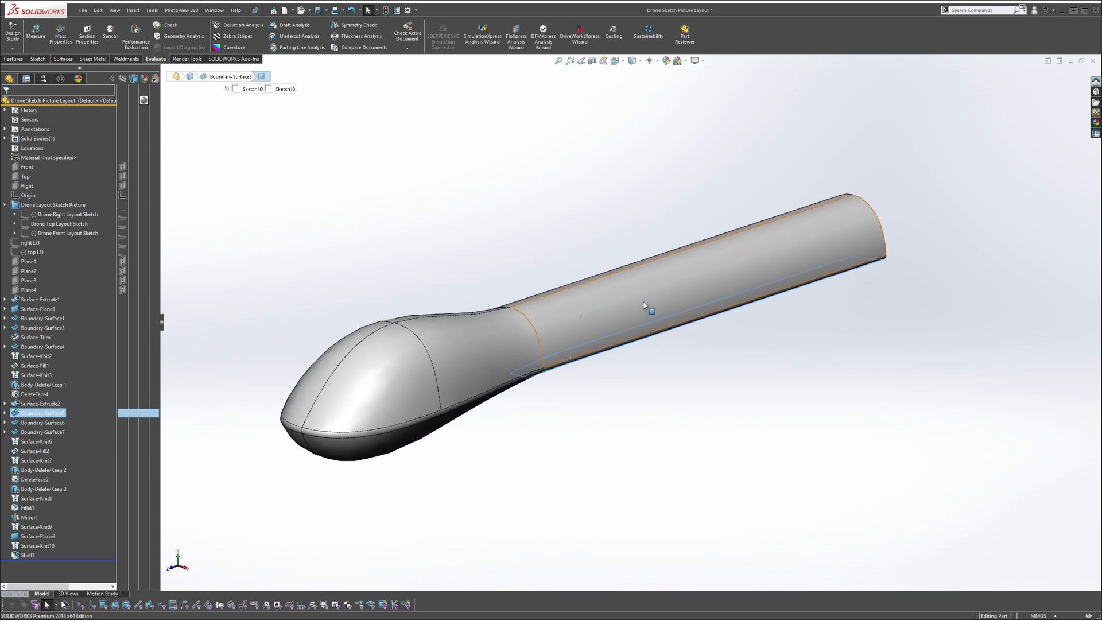
scroll(611, 326, up, 2)
scroll(589, 342, down, 2)
click(539, 223)
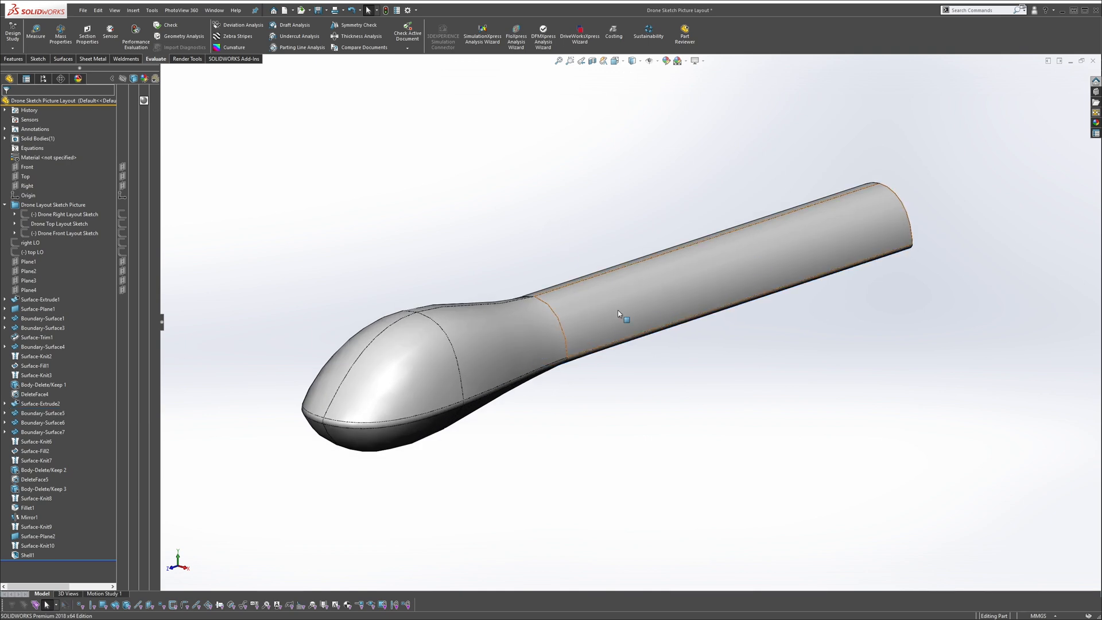
scroll(631, 324, up, 1)
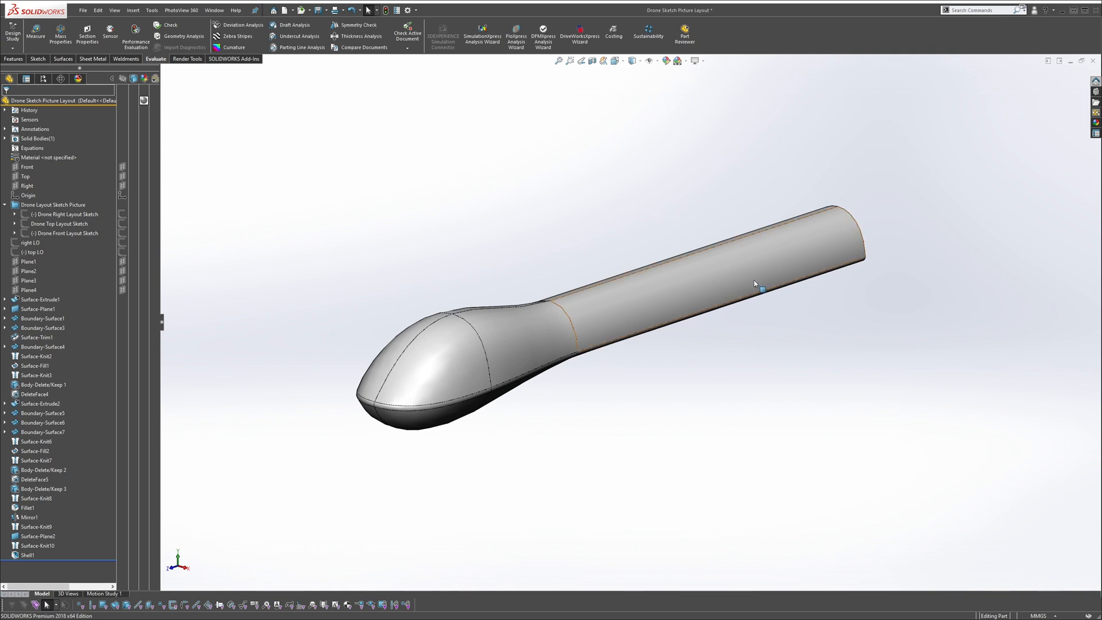
middle_drag(755, 281, 756, 288)
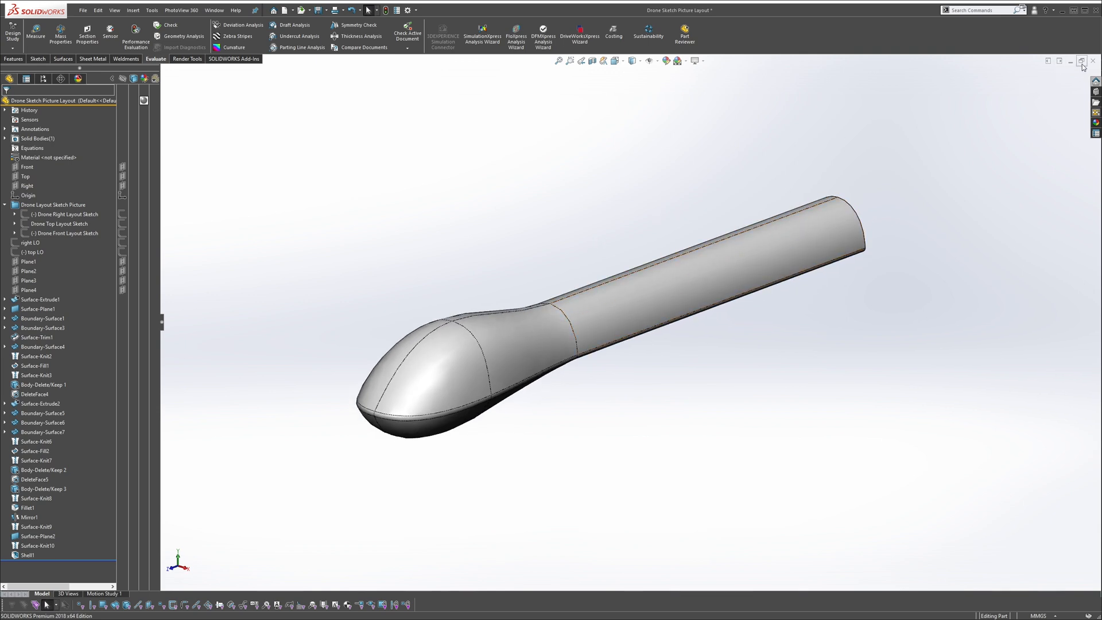
Switch to the Drone practice run part and examine its raised mid-body blister and rear intake surfaces
click(1095, 81)
click(1033, 81)
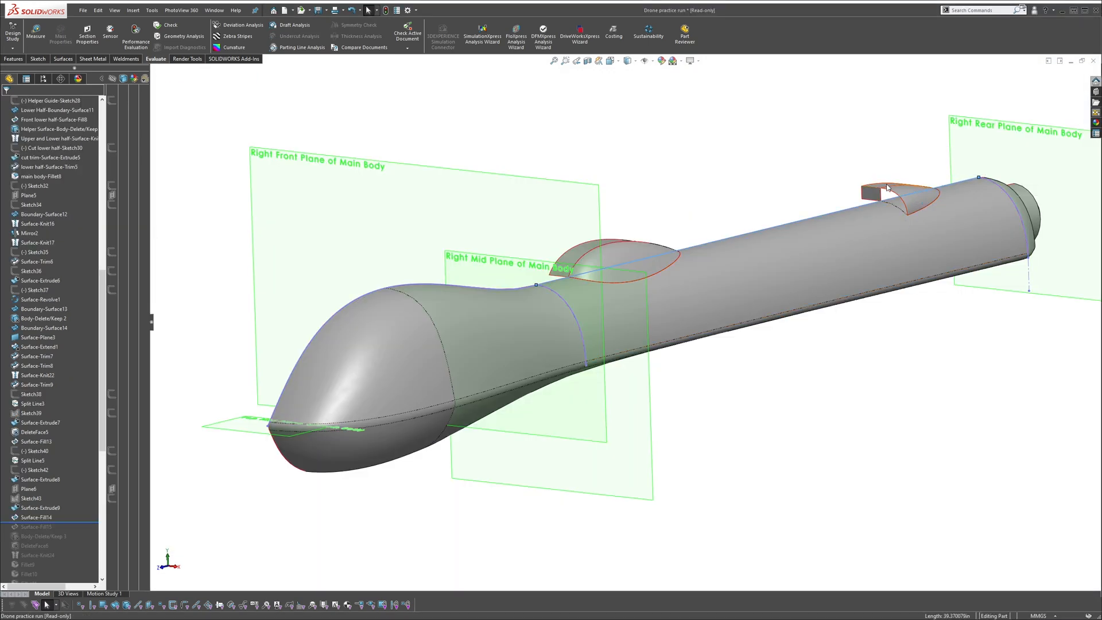
click(887, 187)
scroll(852, 246, up, 2)
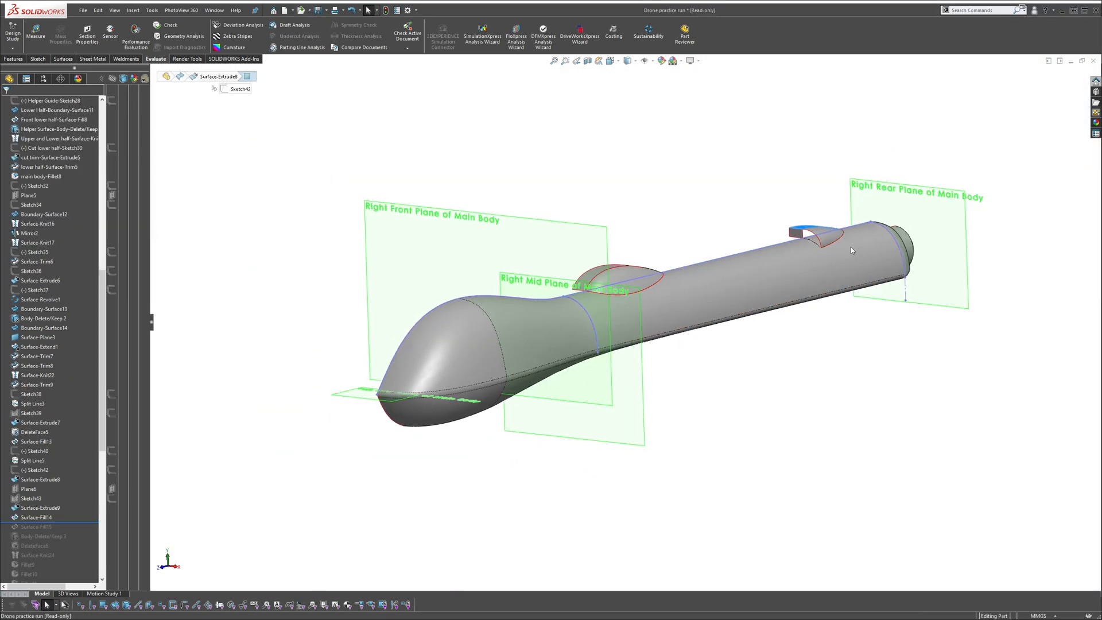
middle_drag(851, 246, 836, 256)
click(825, 236)
click(600, 342)
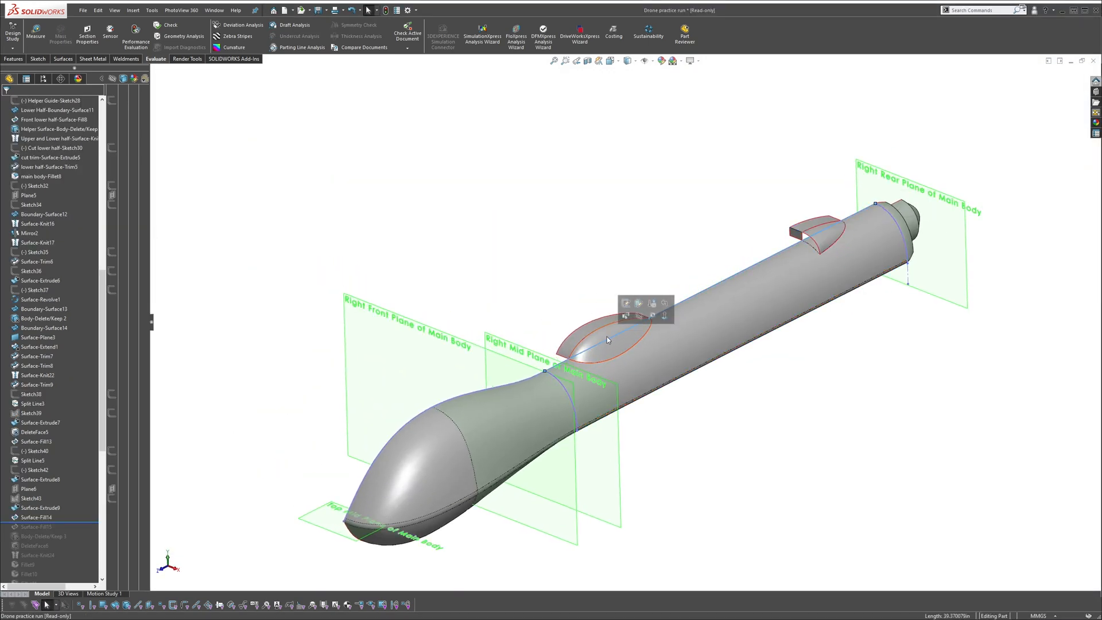
scroll(905, 228, up, 2)
click(532, 359)
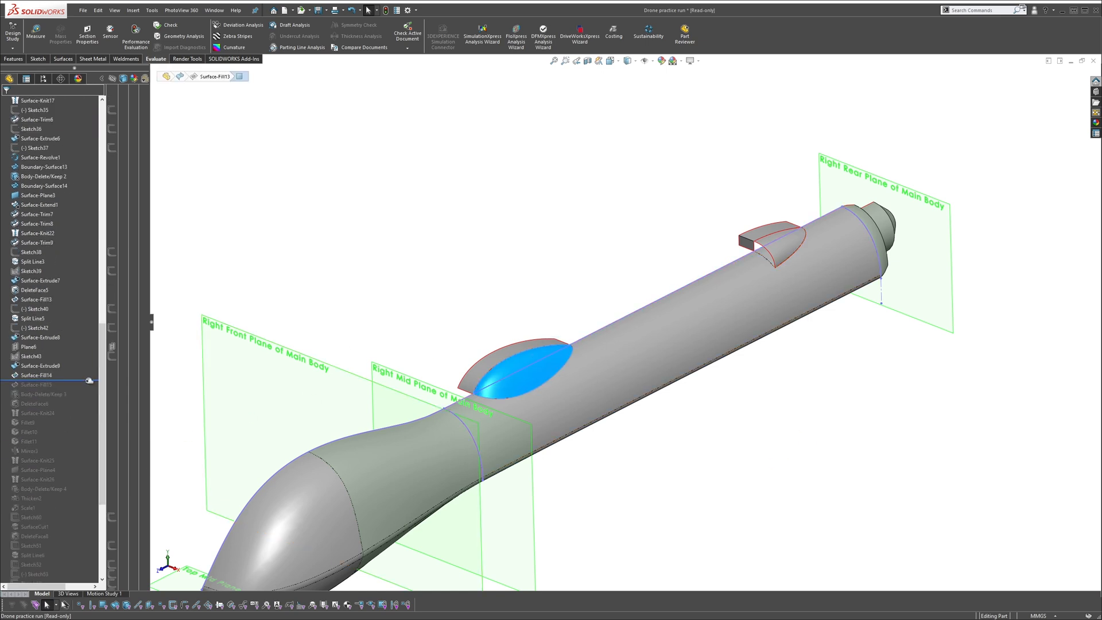
Roll the practice part's feature history forward to the end, past Thicken1, and view the model with its wings
drag(89, 380, 65, 523)
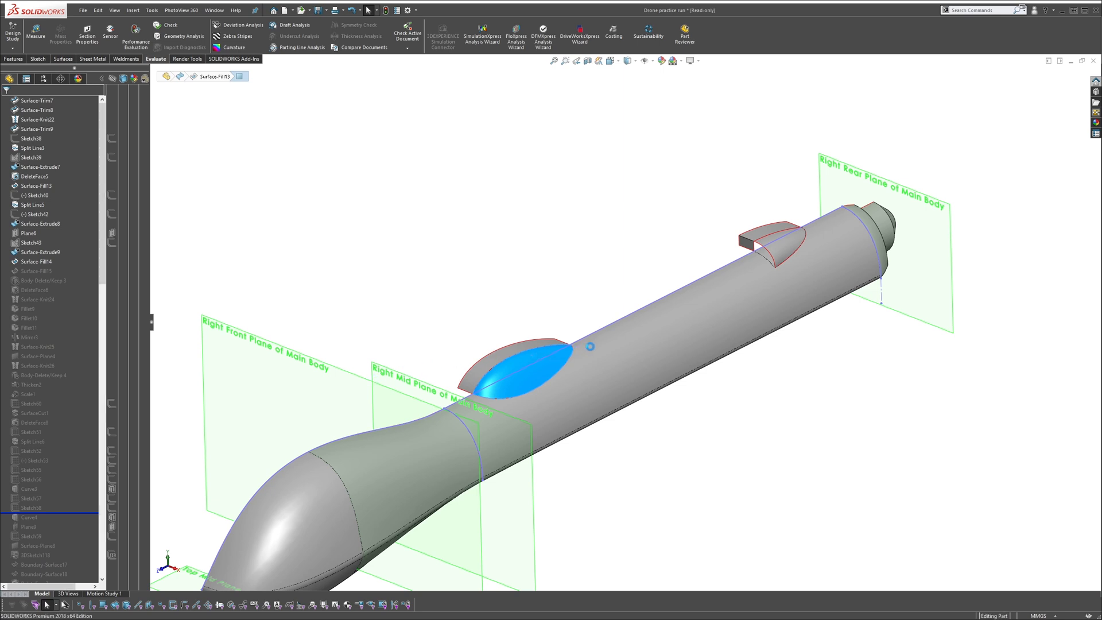
scroll(631, 339, up, 5)
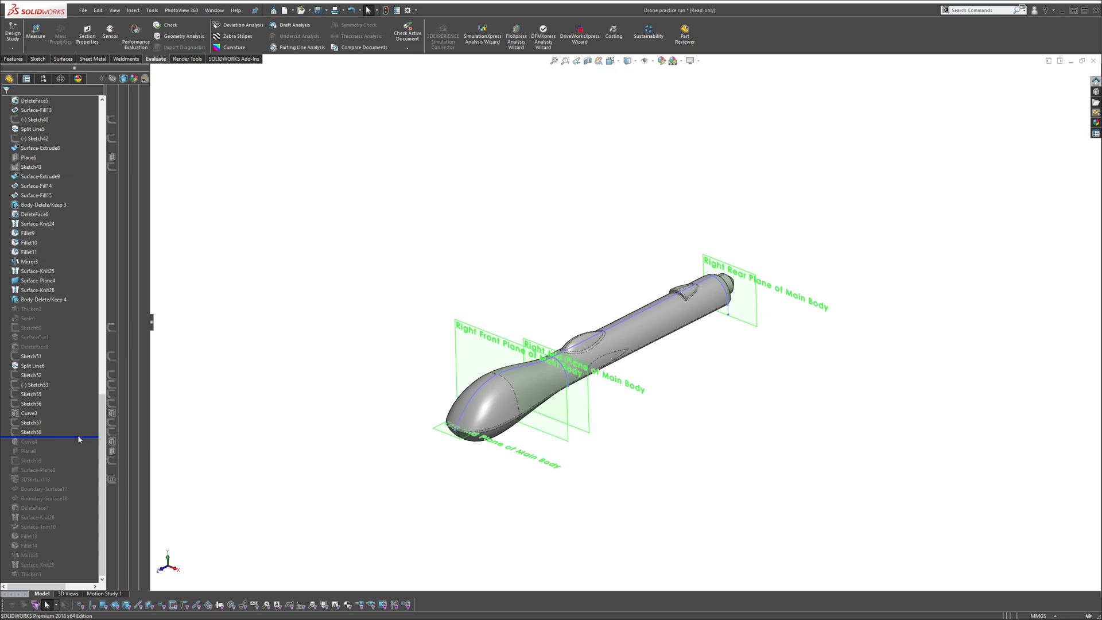
drag(79, 437, 75, 511)
drag(84, 584, 83, 582)
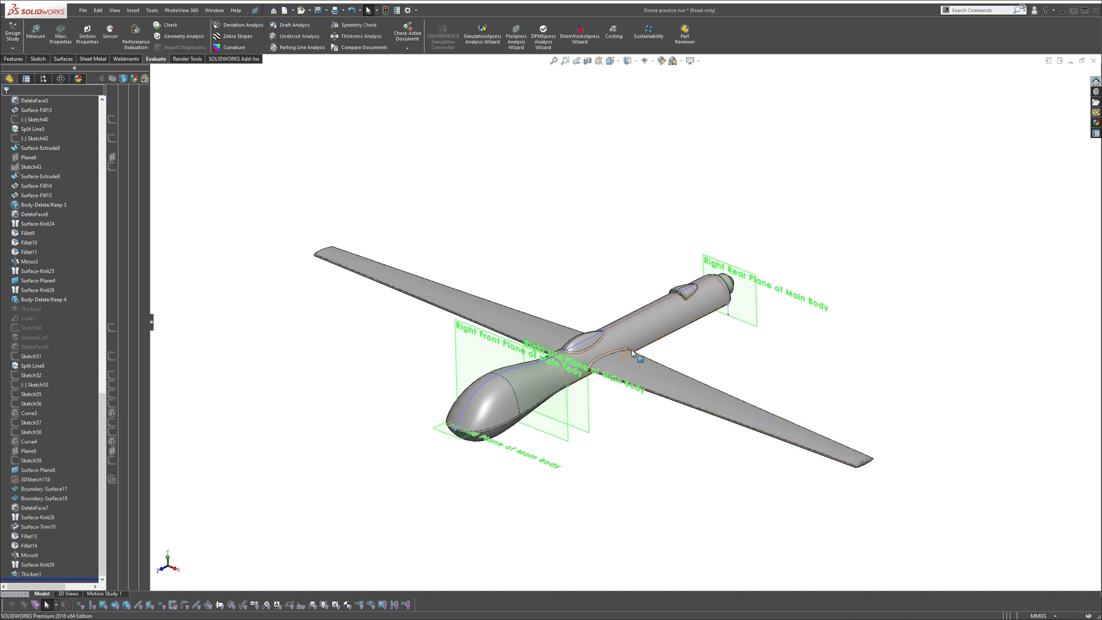
scroll(633, 353, down, 2)
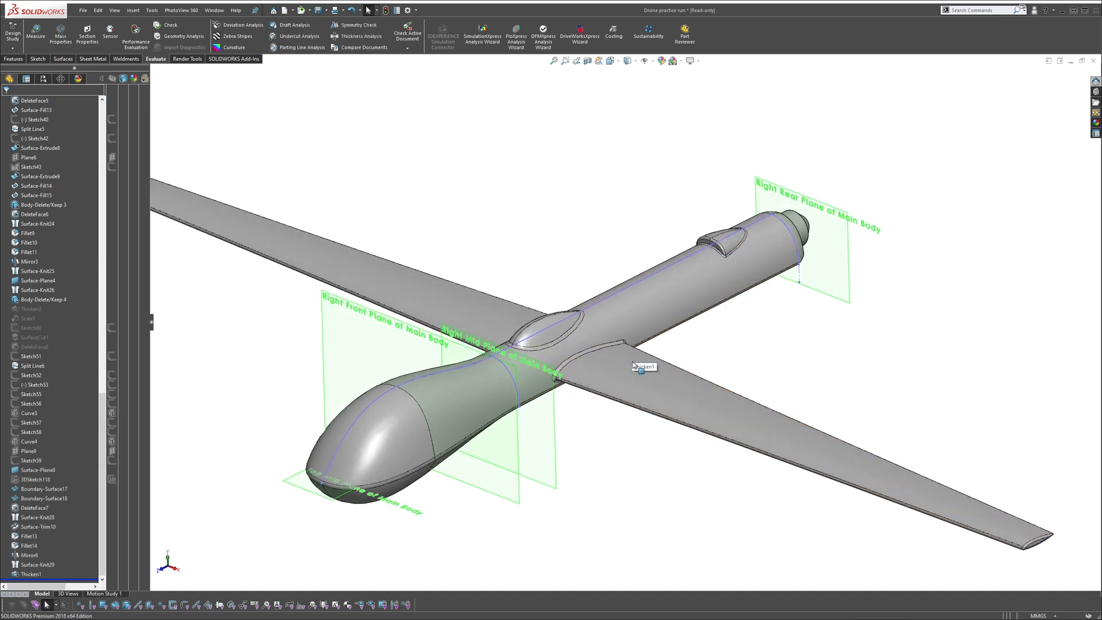
click(808, 228)
click(708, 153)
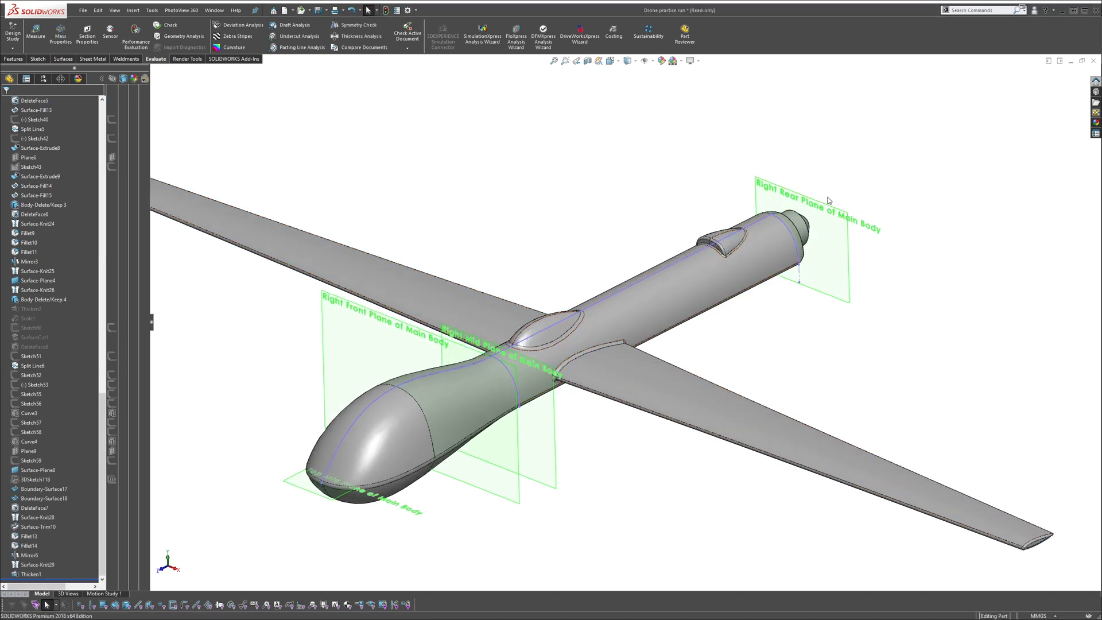